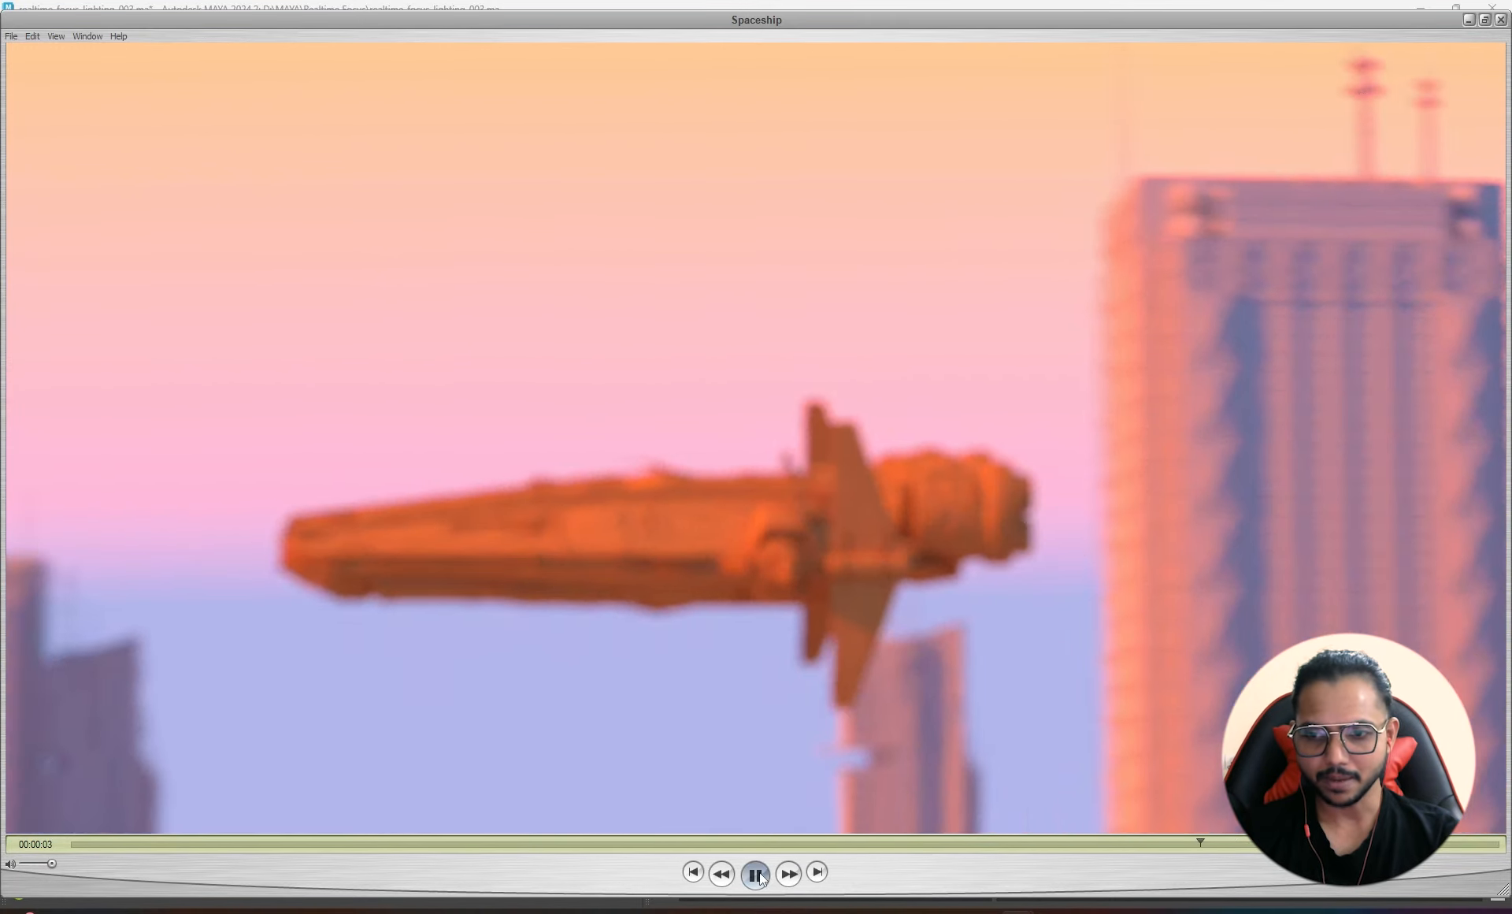
- Pause the spaceship fly-by at 00:00:04 and return to the Maya city scene
left_click(757, 877)
mouse_move(878, 910)
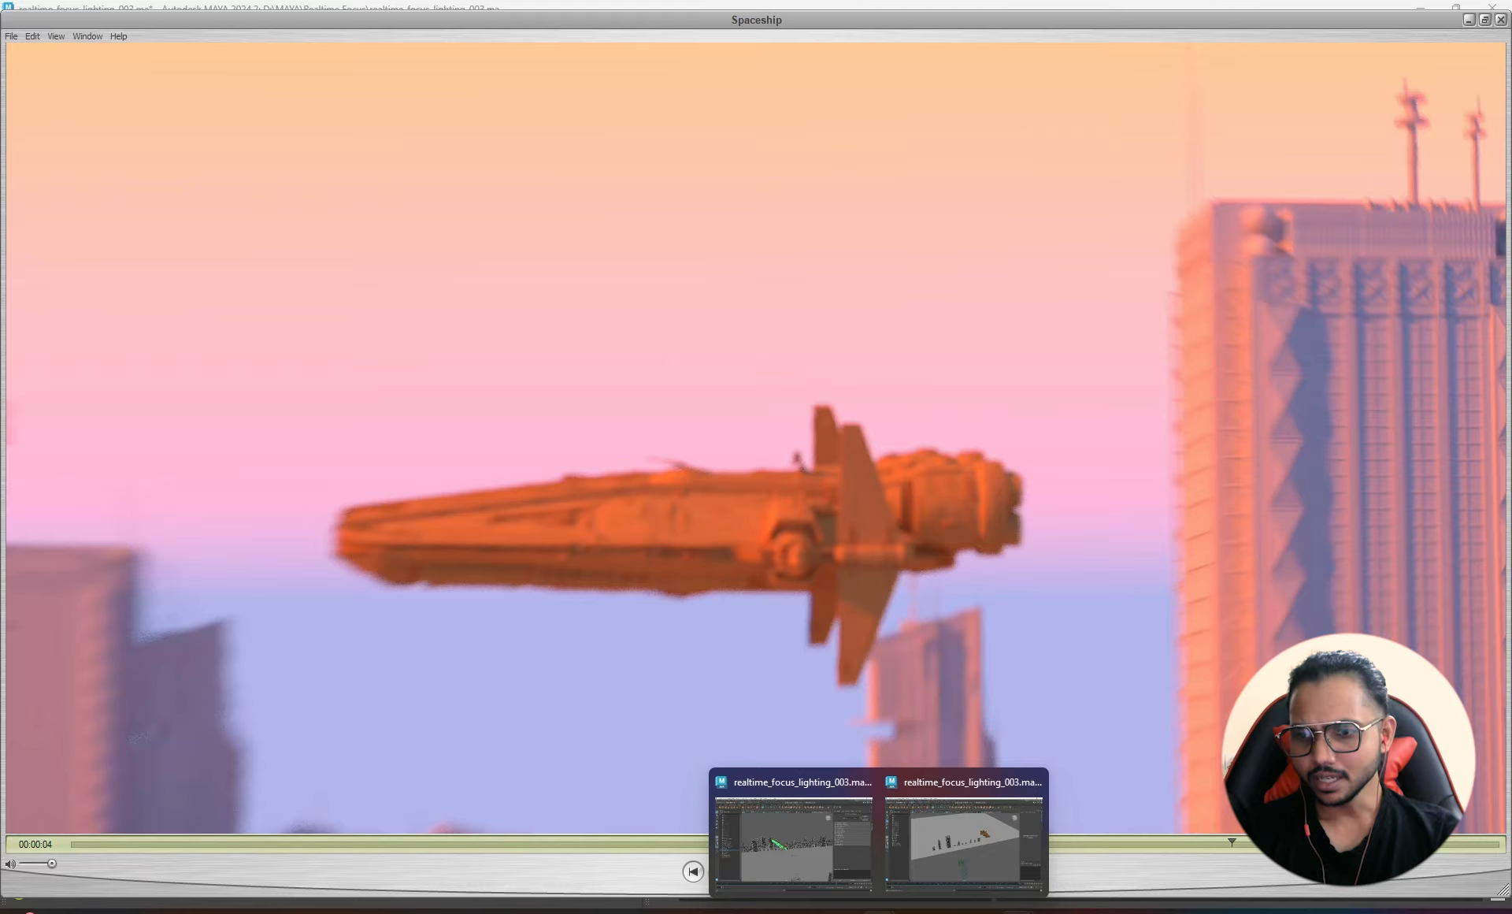
left_click(985, 815)
left_click_drag(513, 496, 480, 512, "alt")
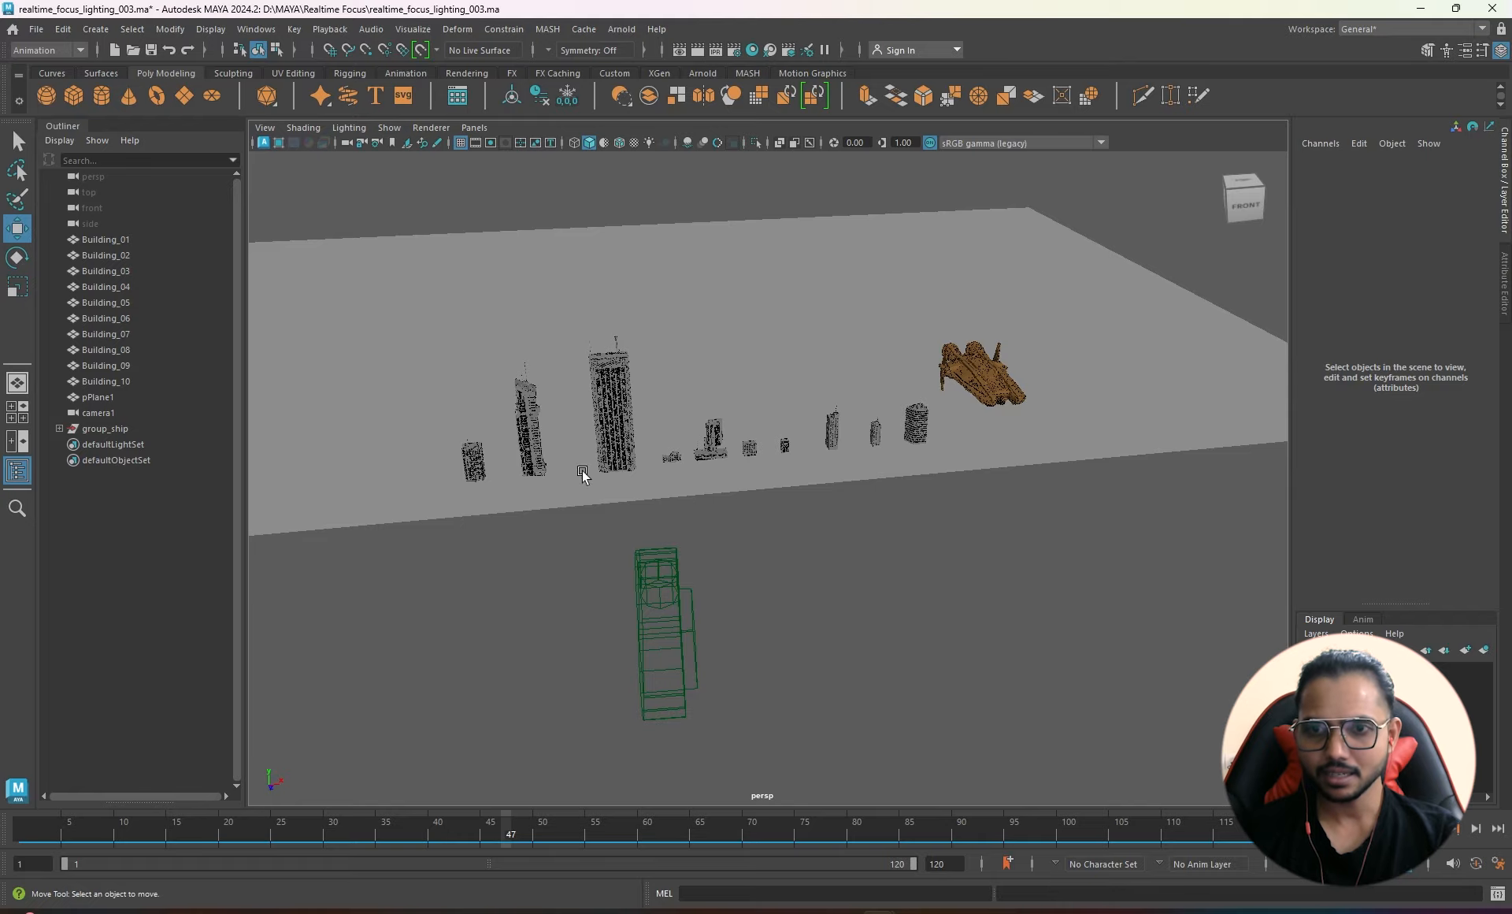
left_click_drag(582, 474, 849, 420, "alt")
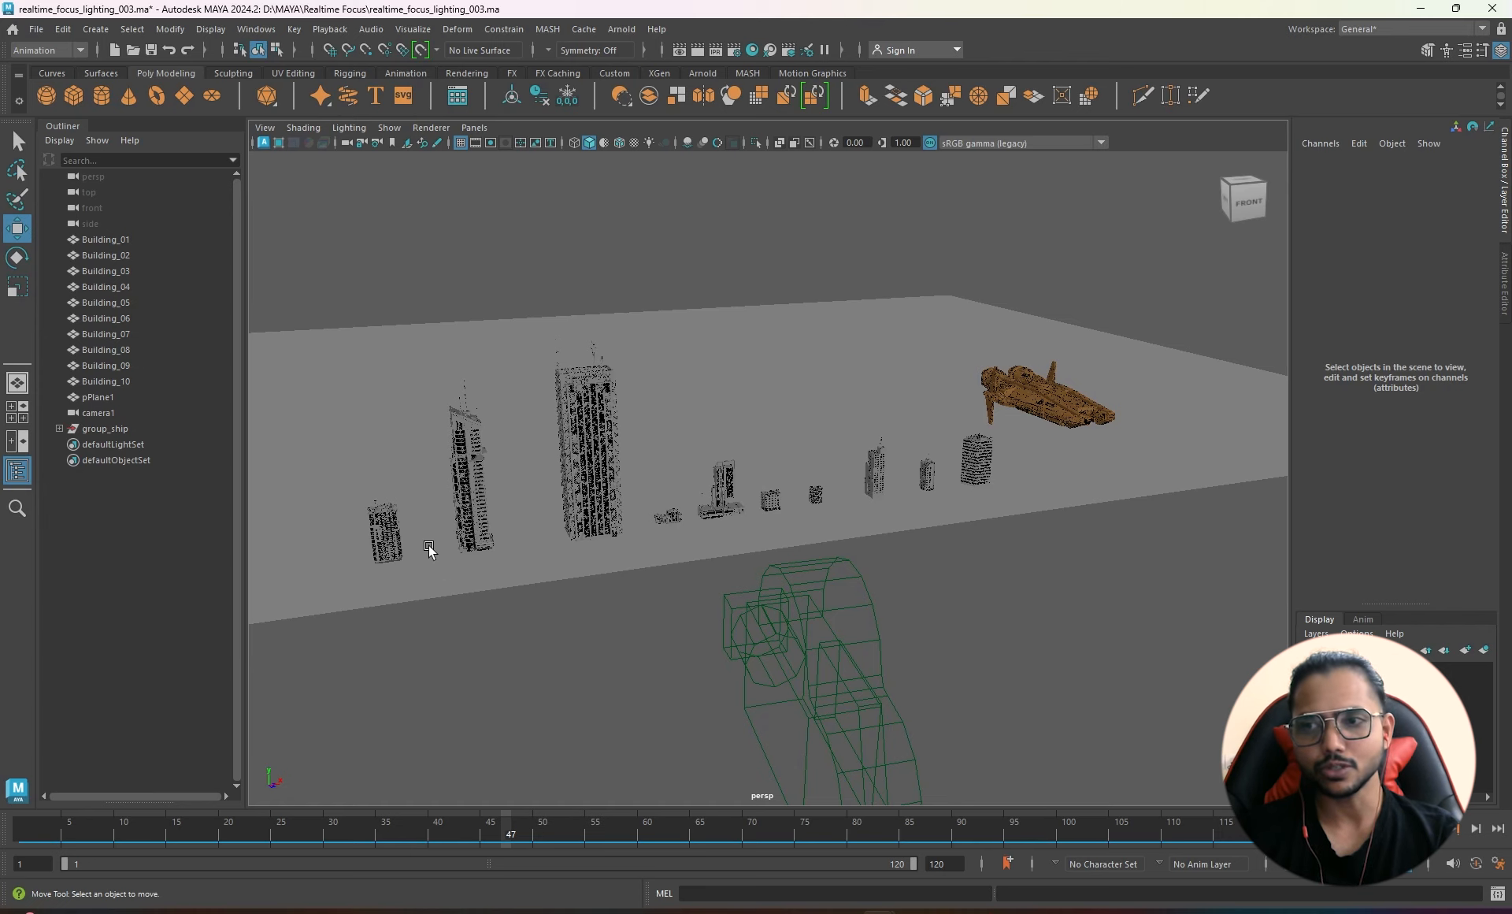
left_click_drag(1124, 502, 1012, 492, "alt")
right_click_drag(1087, 475, 882, 448, "alt")
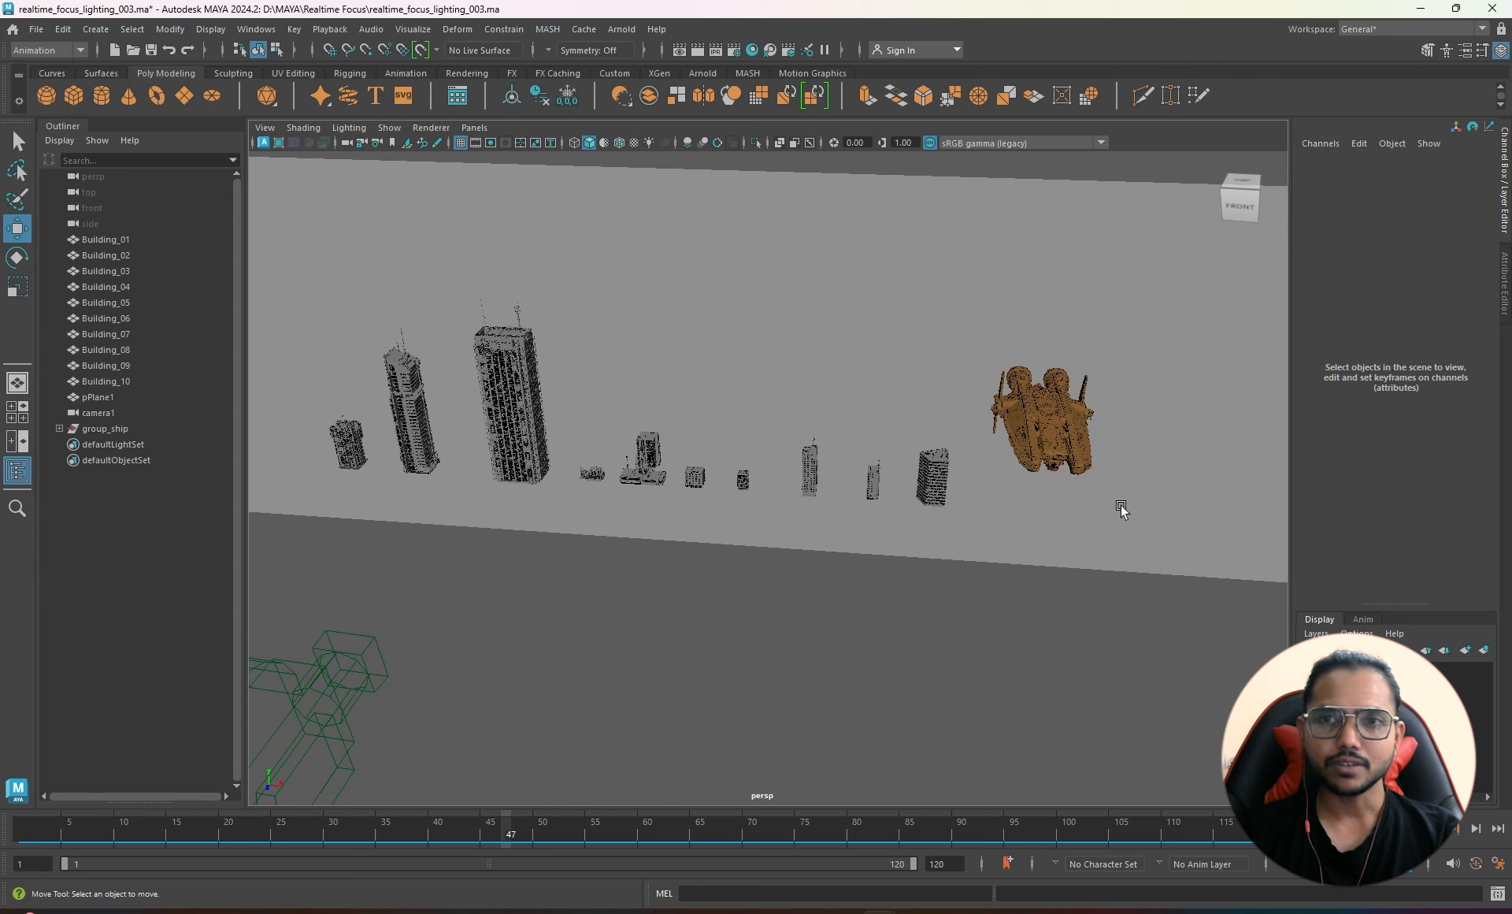
mouse_move(789, 535)
left_mouse_down("alt")
mouse_move(826, 523)
mouse_move(834, 540)
mouse_move(815, 537)
left_mouse_up("alt")
middle_click_drag(945, 436, 826, 438, "alt")
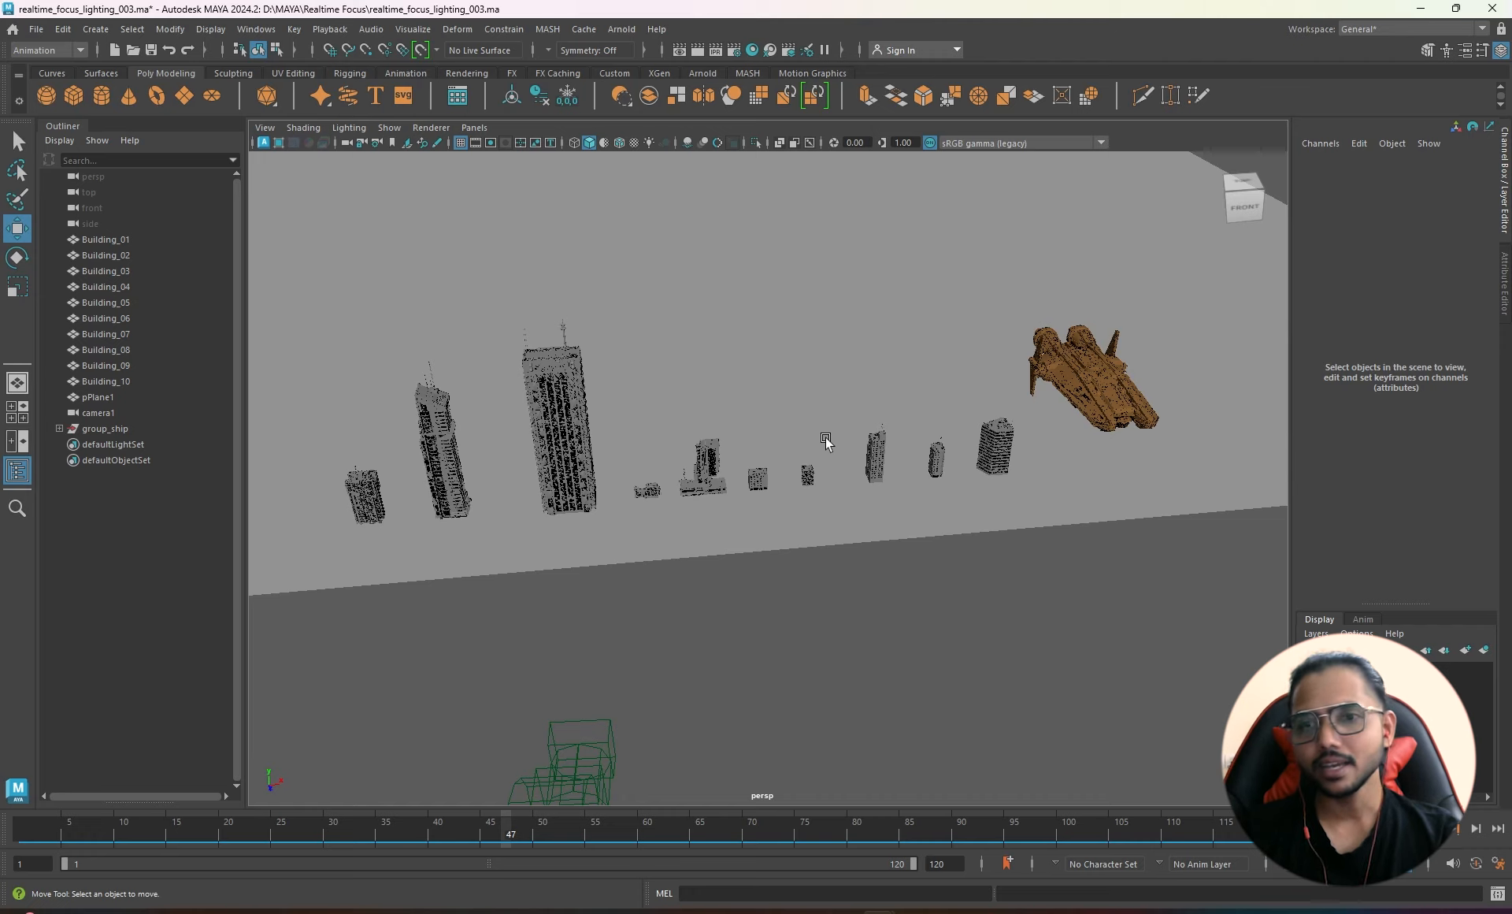
left_click_drag(1182, 425, 769, 508, "alt")
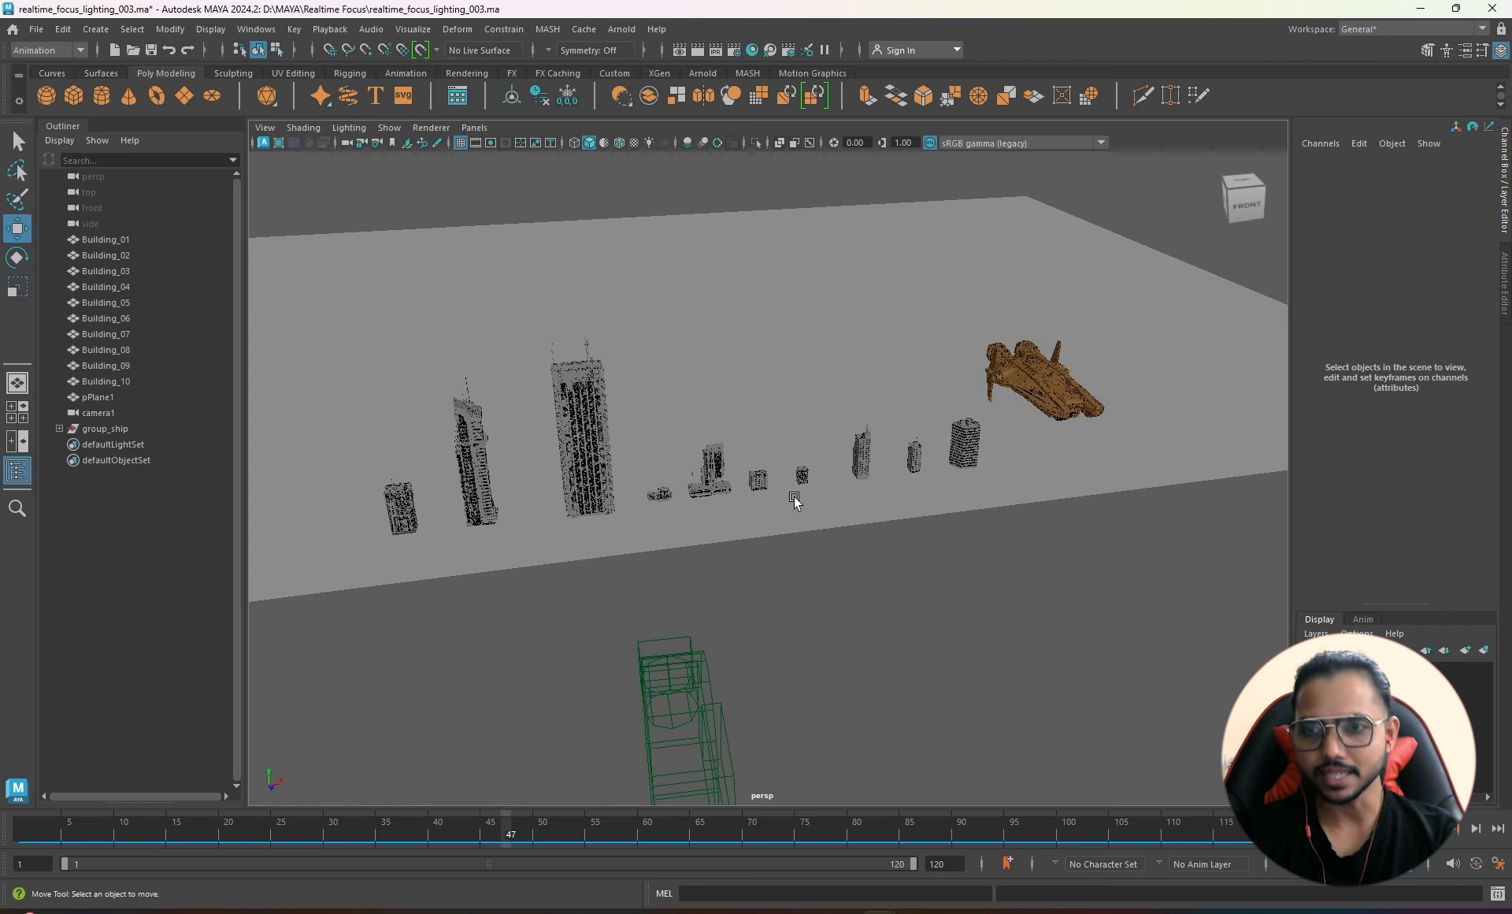
left_click_drag(795, 501, 669, 518, "alt")
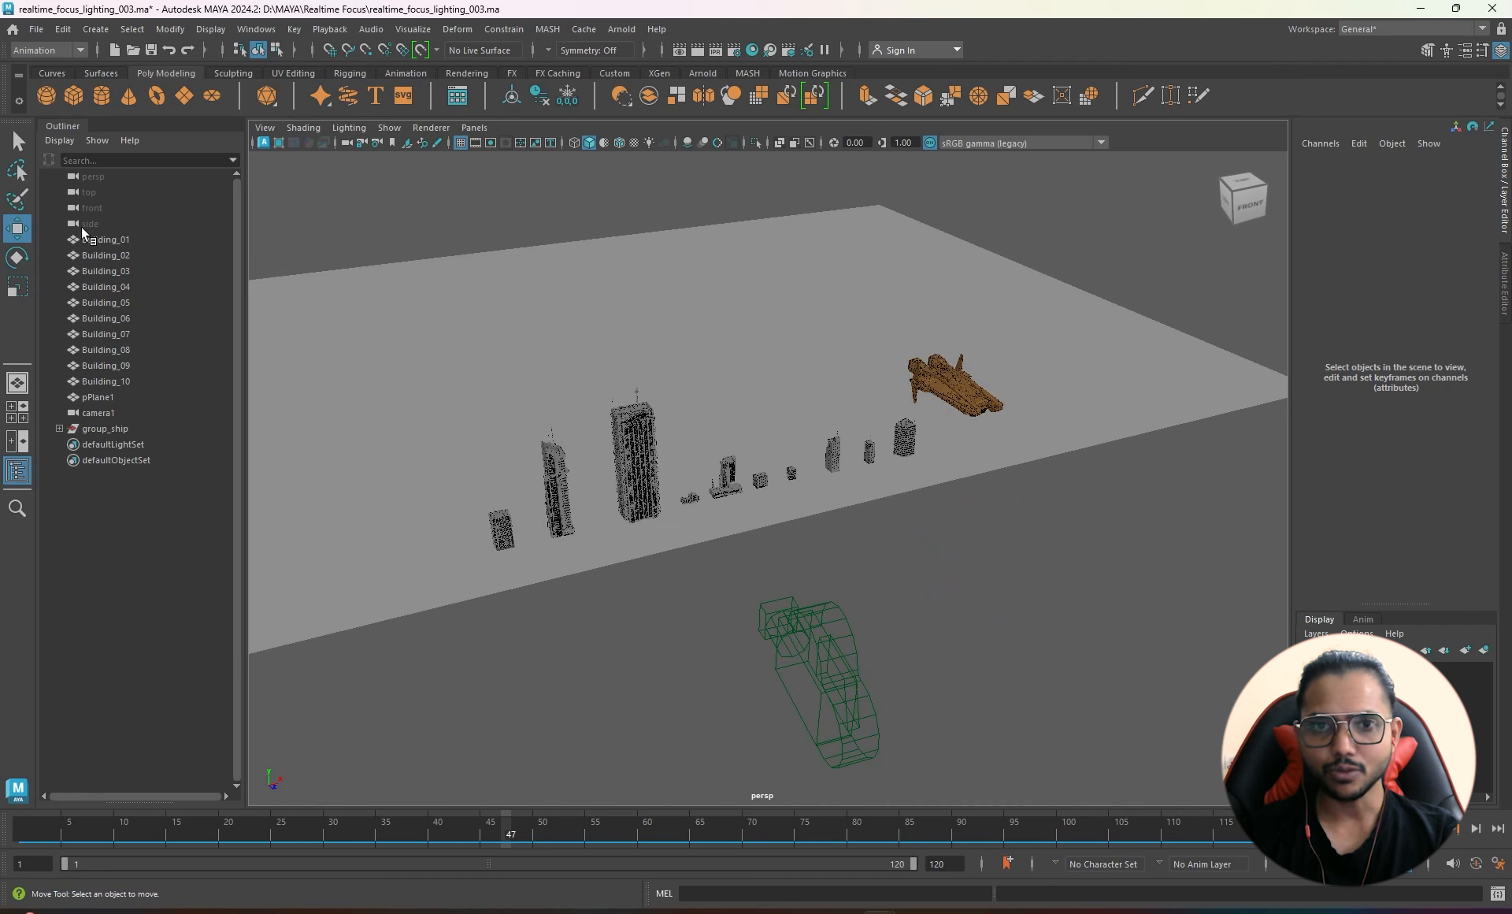
- Select Building_01–Building_10 and set their Translate X to 0
left_click_drag(110, 244, 133, 382)
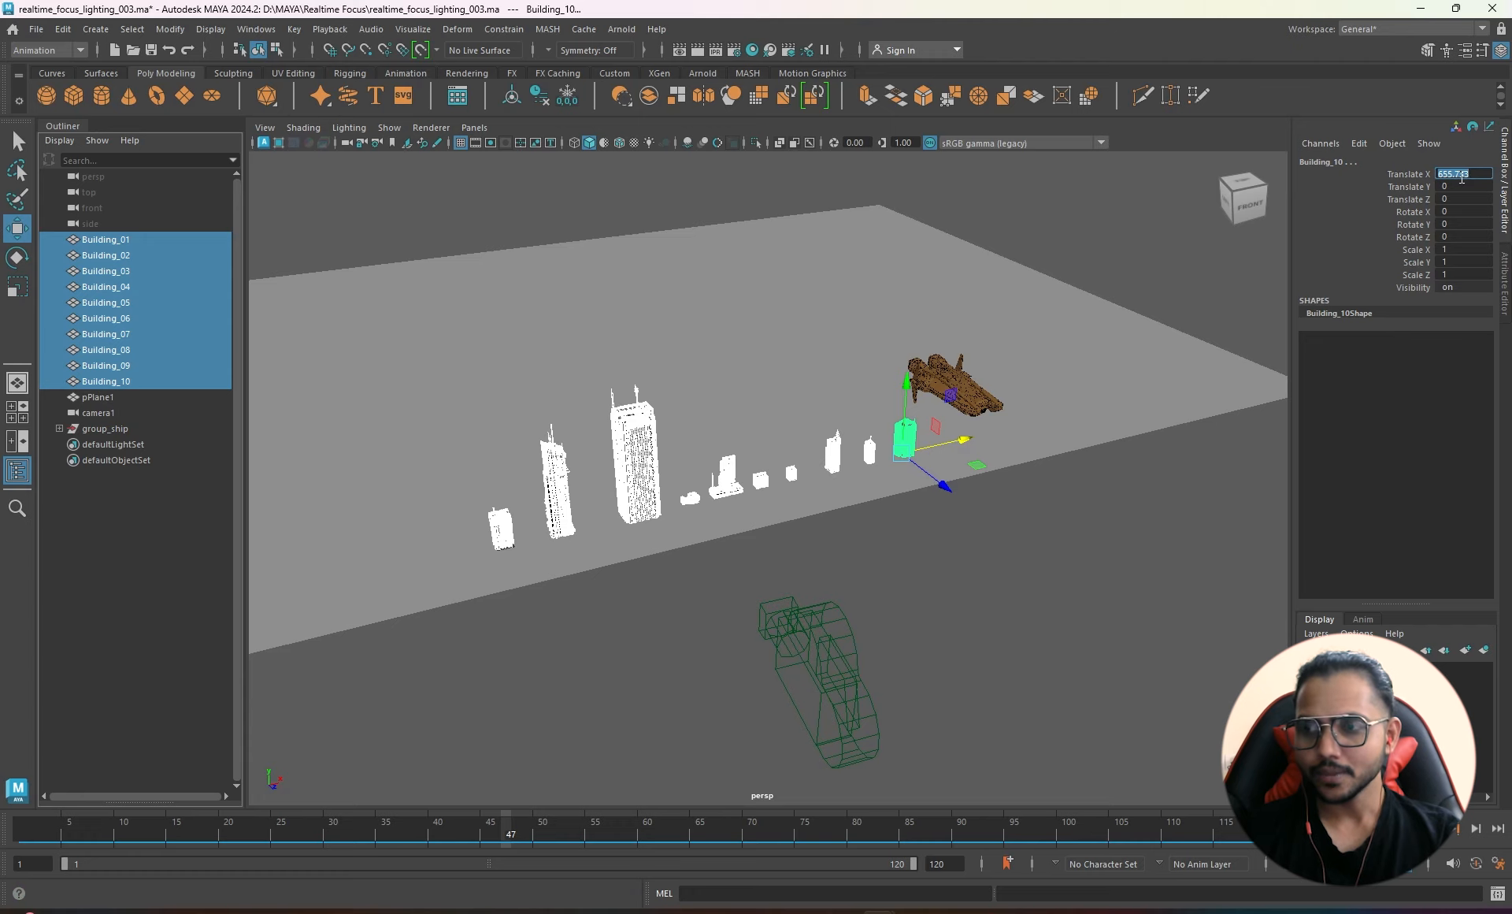
type("0")
key("Return")
- Orbit below the ground plane and zoom in to inspect the stacked building bases
left_click_drag(557, 664, 729, 478, "alt")
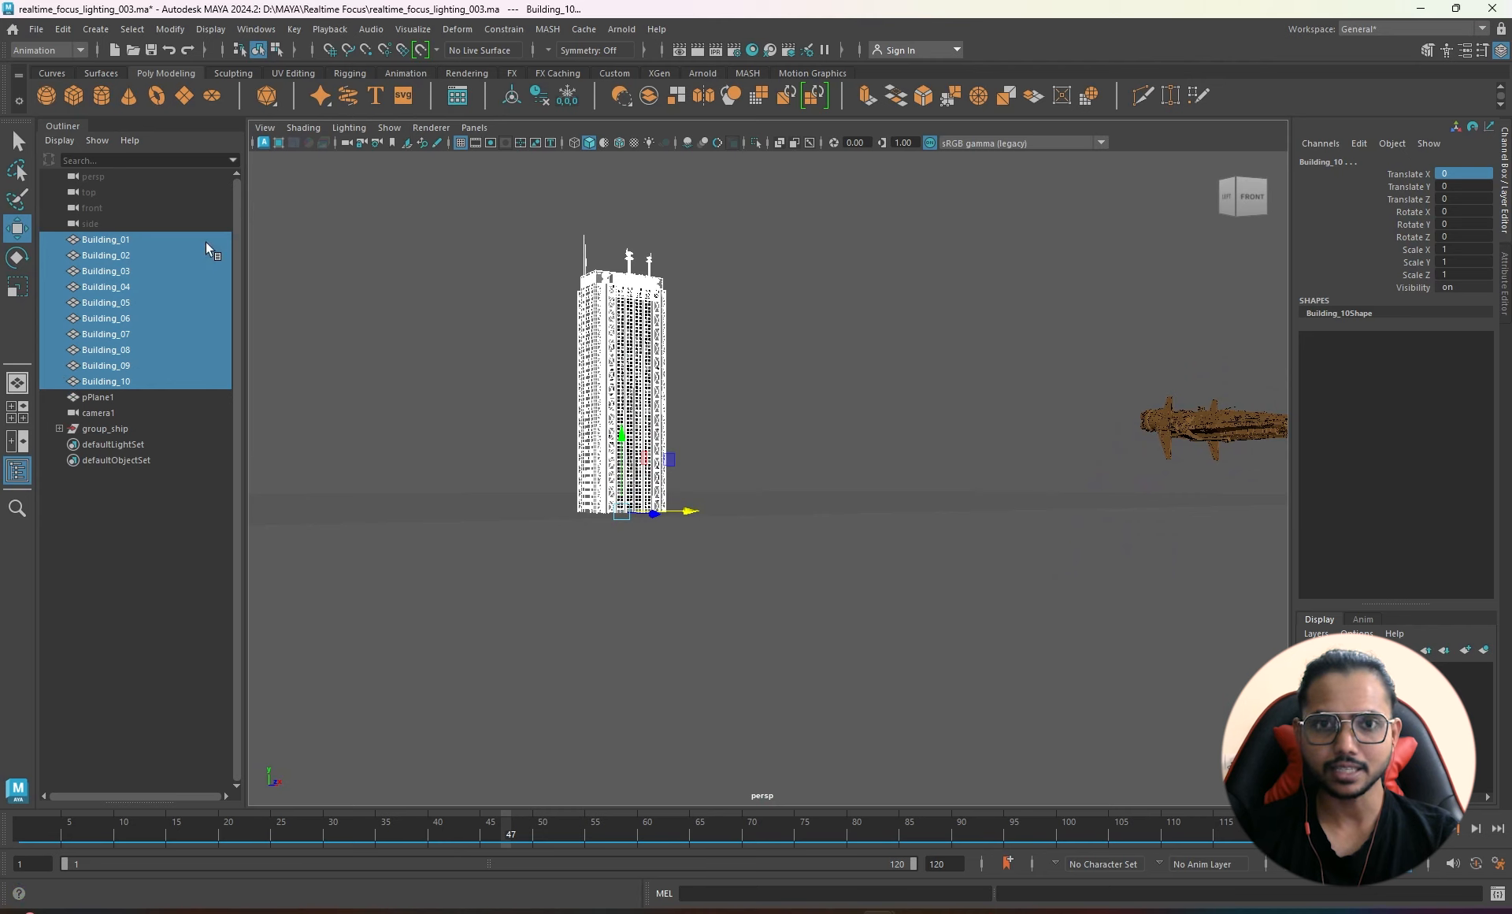
left_click_drag(657, 543, 638, 503, "alt")
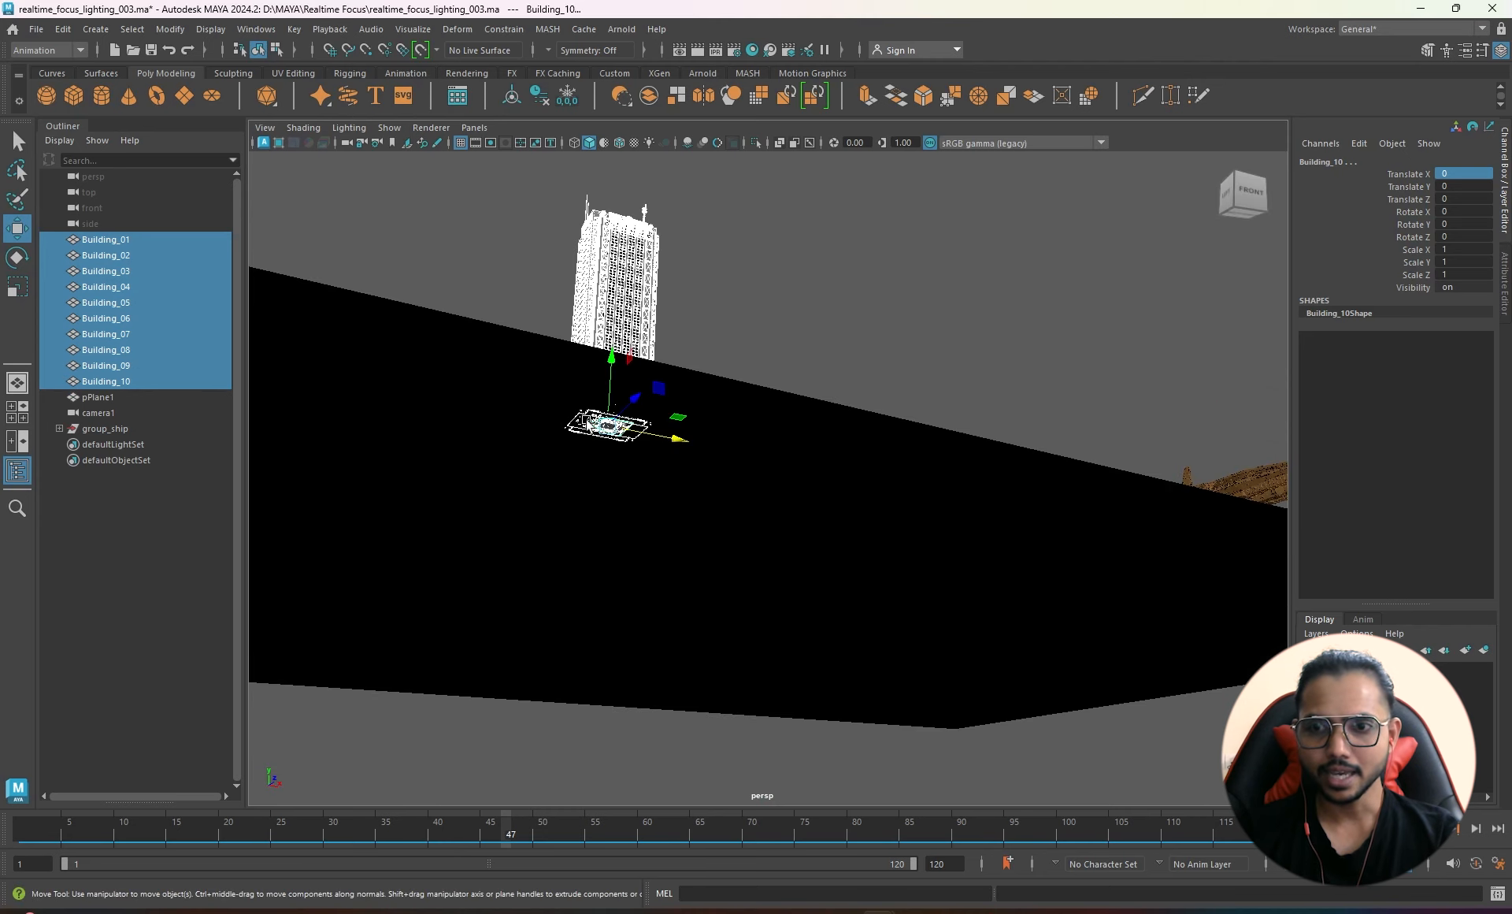
right_click_drag(638, 503, 800, 471, "alt")
middle_click_drag(475, 353, 624, 378, "alt")
right_click_drag(624, 378, 790, 388, "alt")
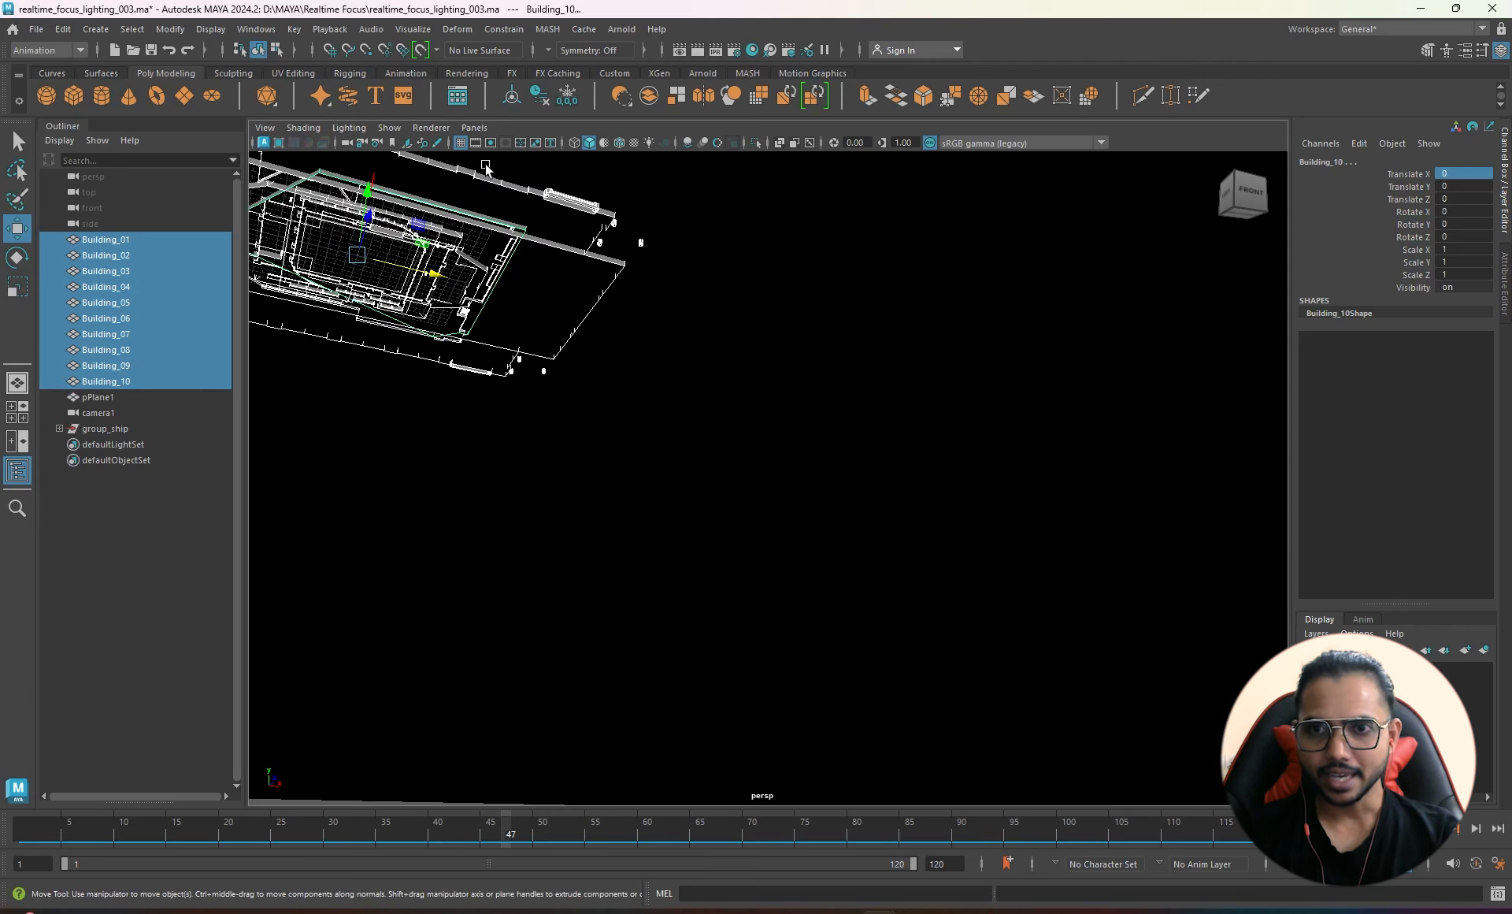
middle_click_drag(378, 268, 703, 312, "alt")
right_click_drag(488, 295, 630, 302, "alt")
middle_click_drag(571, 237, 543, 465, "alt")
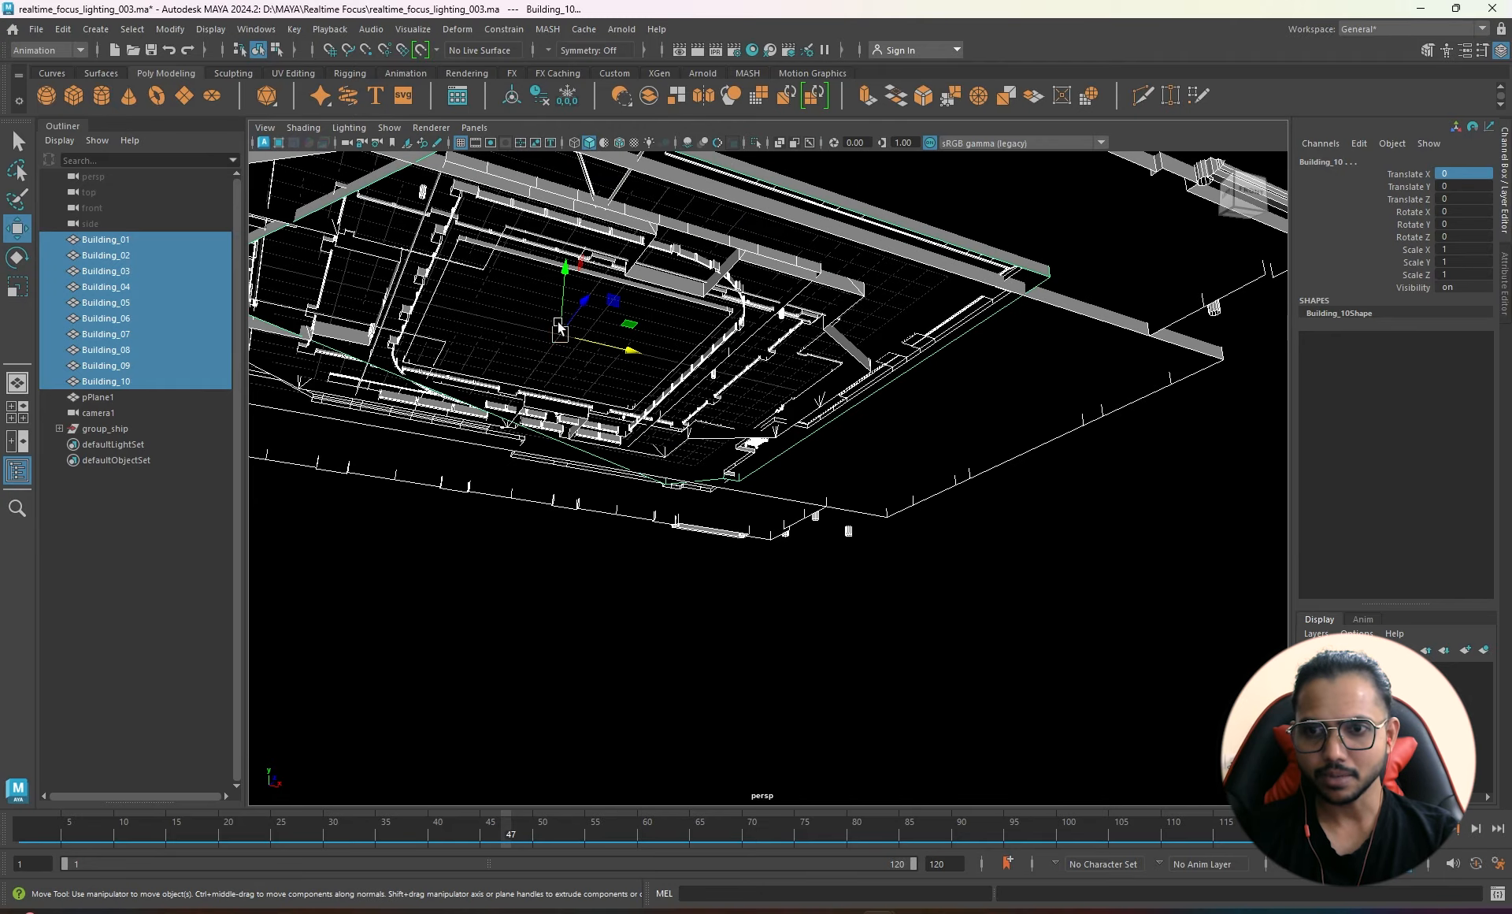
right_click_drag(866, 407, 583, 433, "alt")
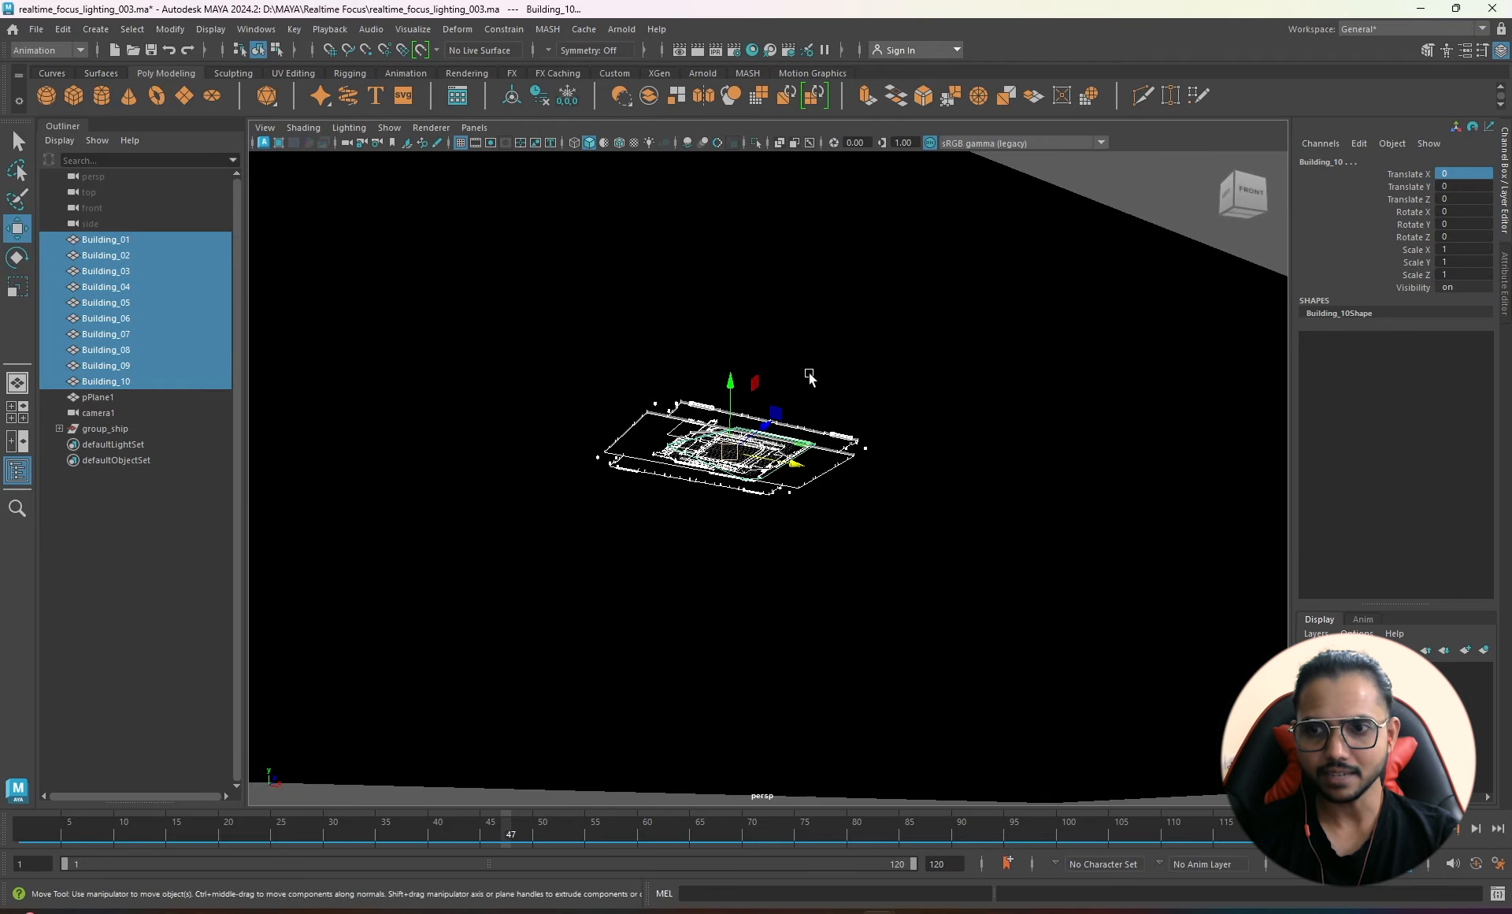
- Orbit back above ground to view the whole stacked tower and the spaceship
left_click_drag(810, 375, 786, 429, "alt")
right_click_drag(786, 430, 666, 513, "alt")
left_click_drag(667, 513, 699, 564, "alt")
middle_click_drag(694, 383, 636, 502, "alt")
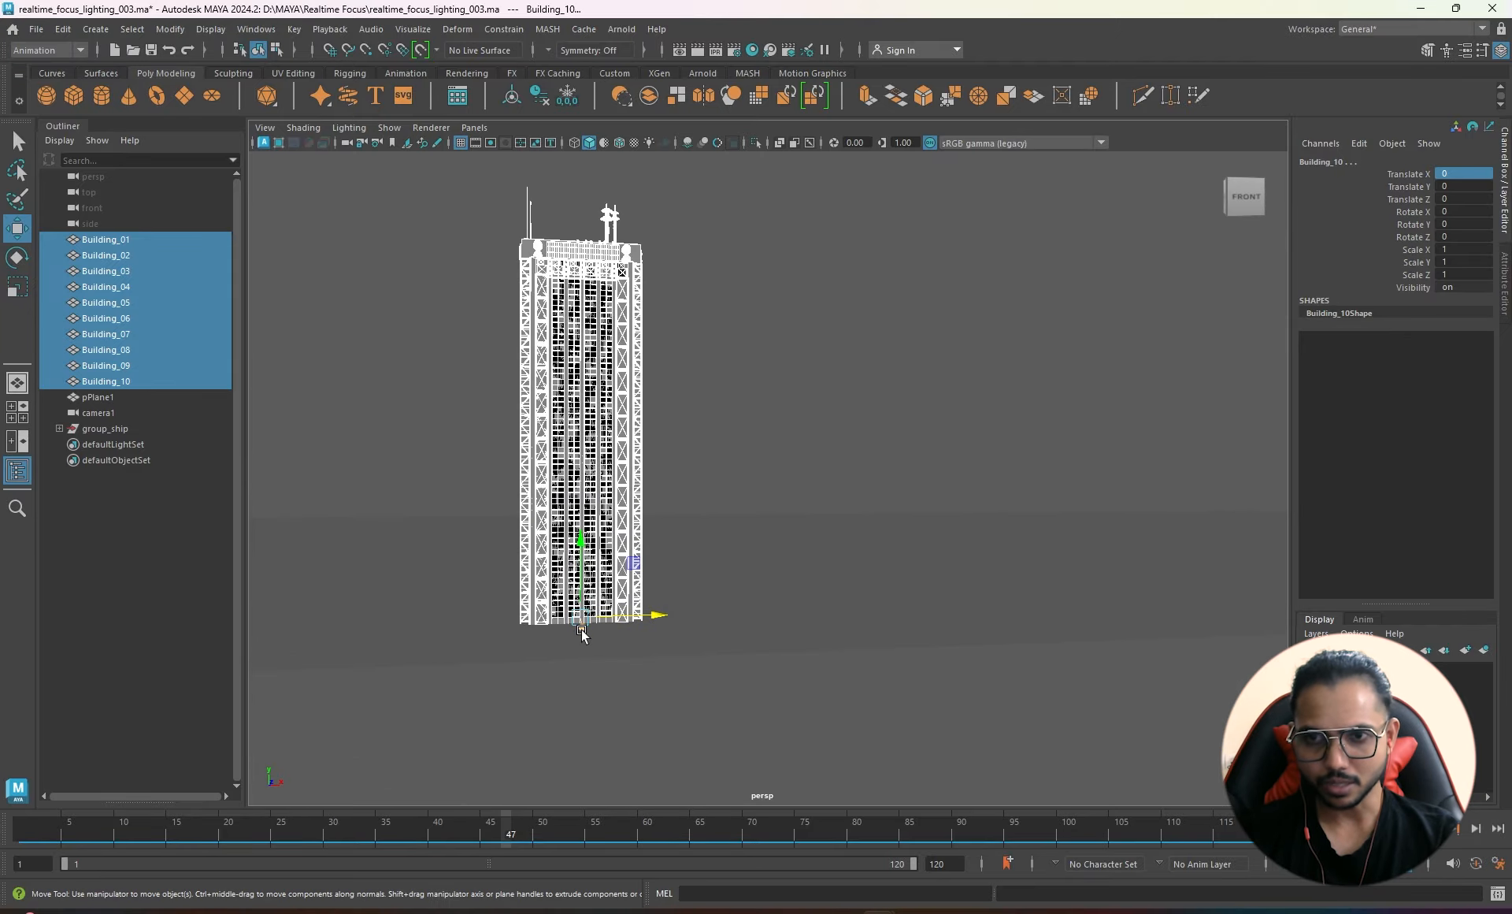
left_click_drag(777, 526, 536, 516, "alt")
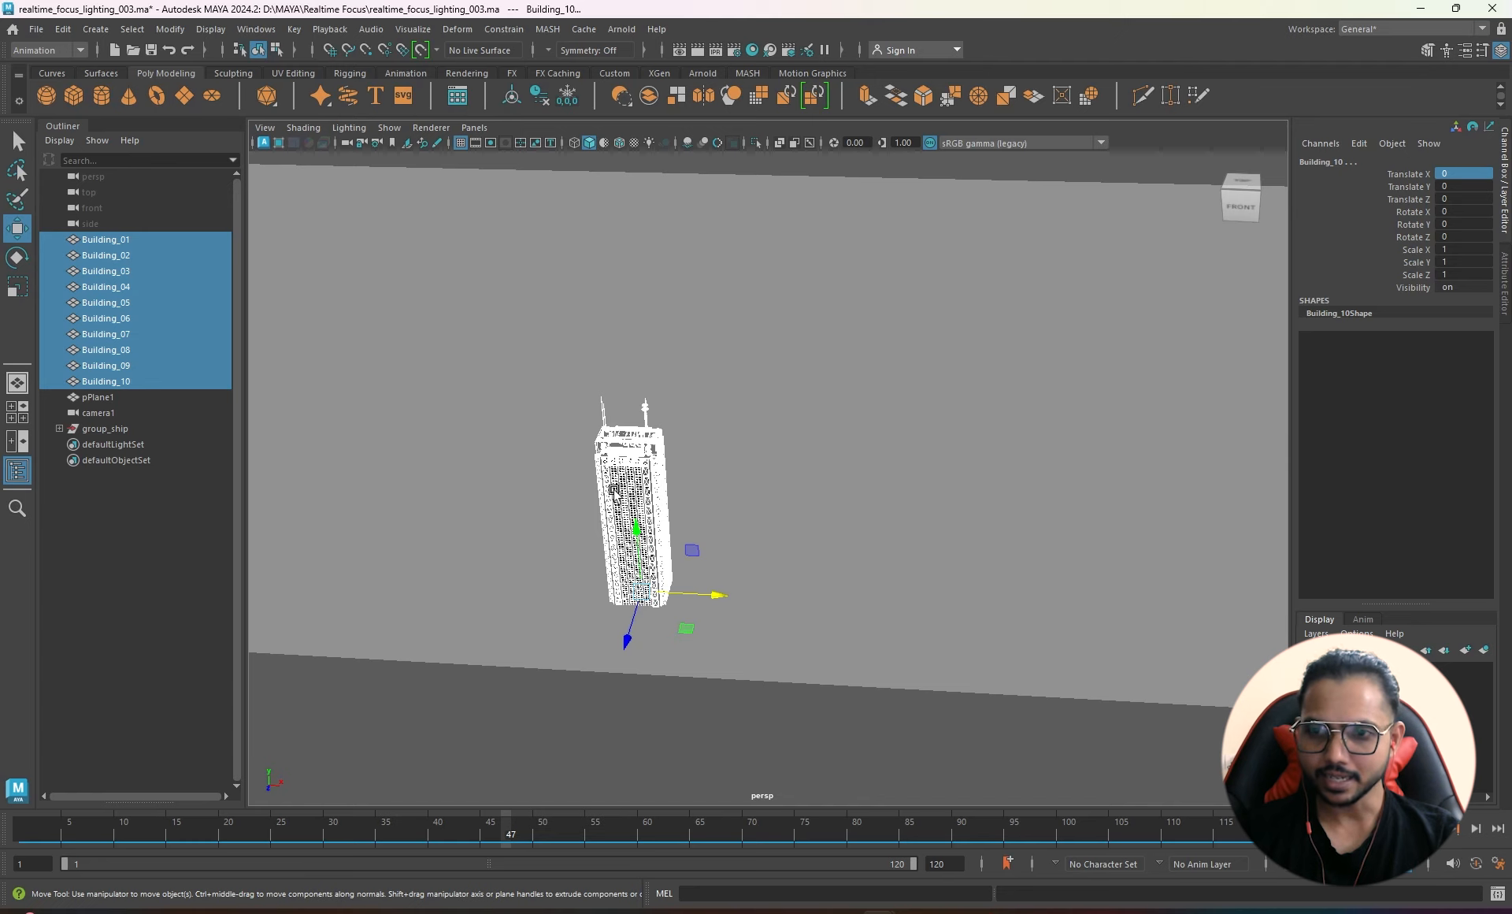
left_click_drag(880, 658, 772, 630, "alt")
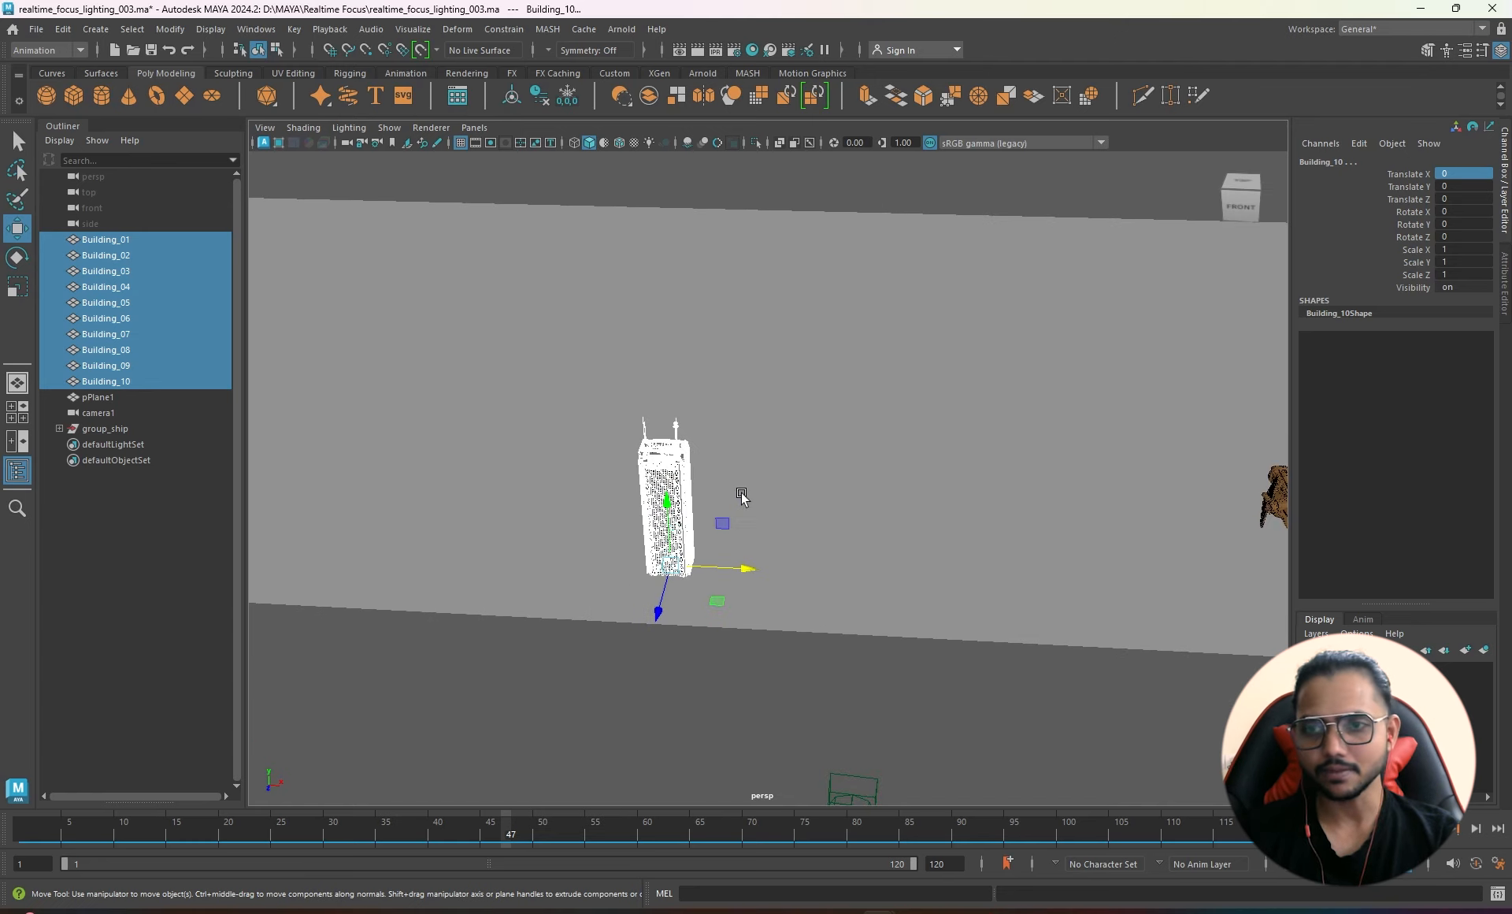
left_click_drag(810, 557, 756, 549, "alt")
left_click(875, 447)
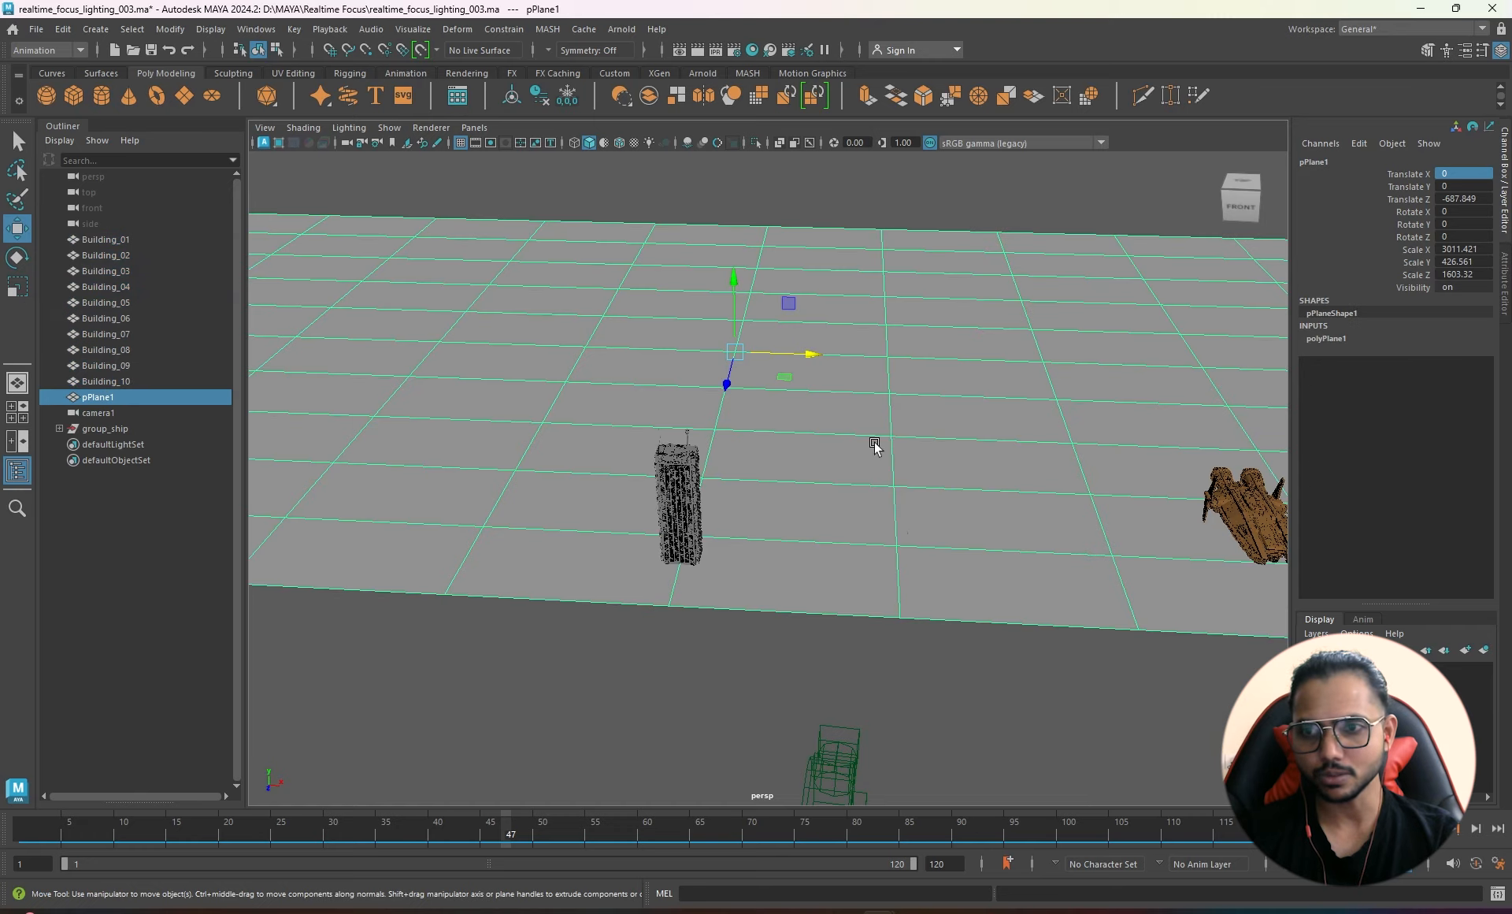
left_click_drag(903, 525, 780, 469, "alt")
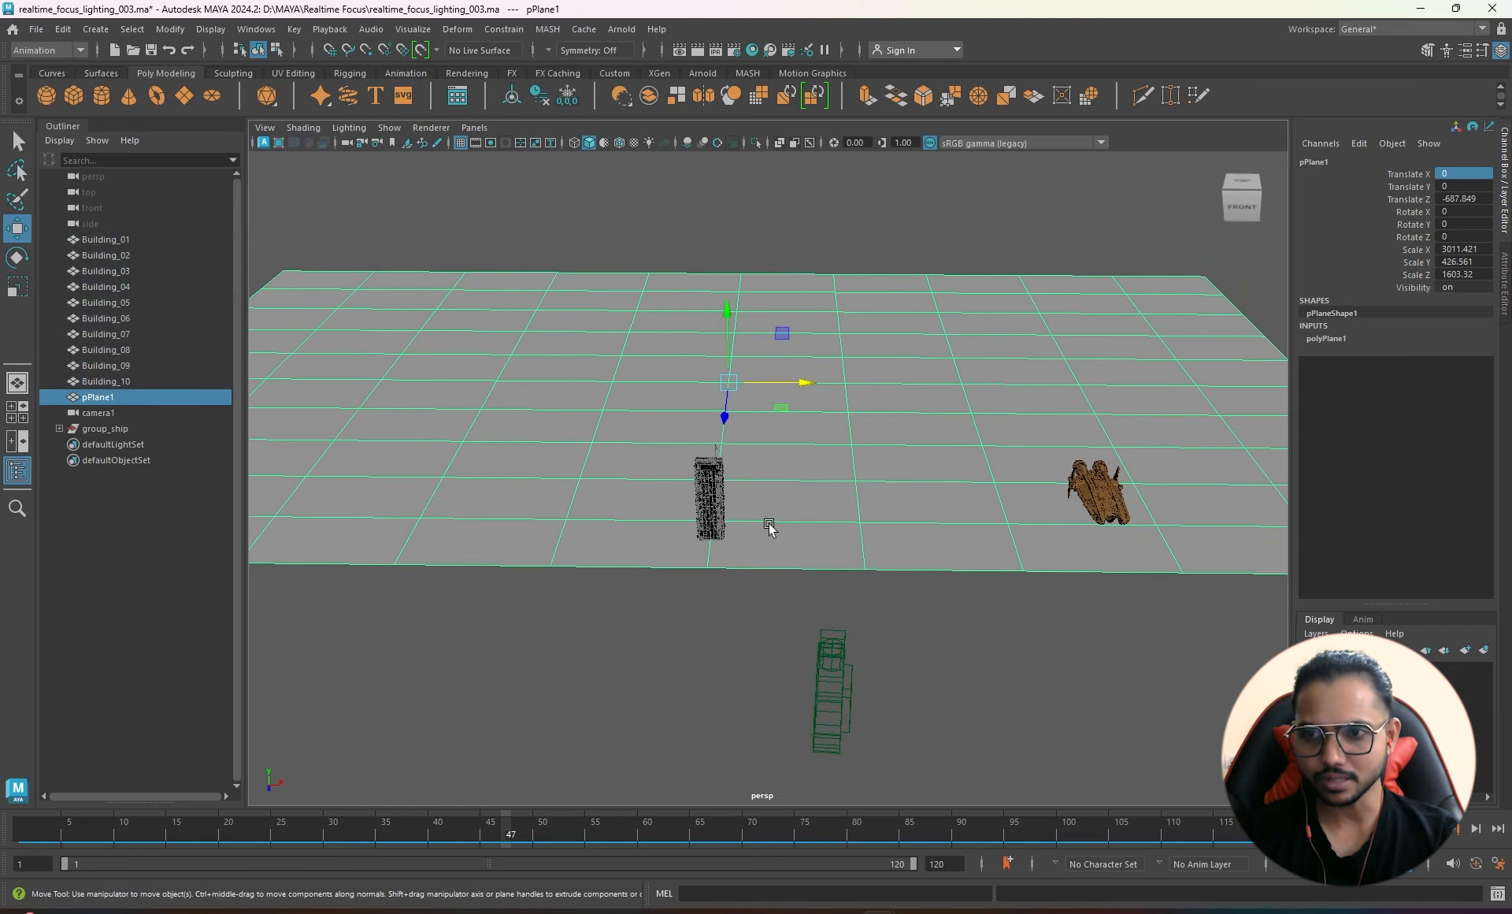
left_click_drag(740, 387, 740, 406, "alt")
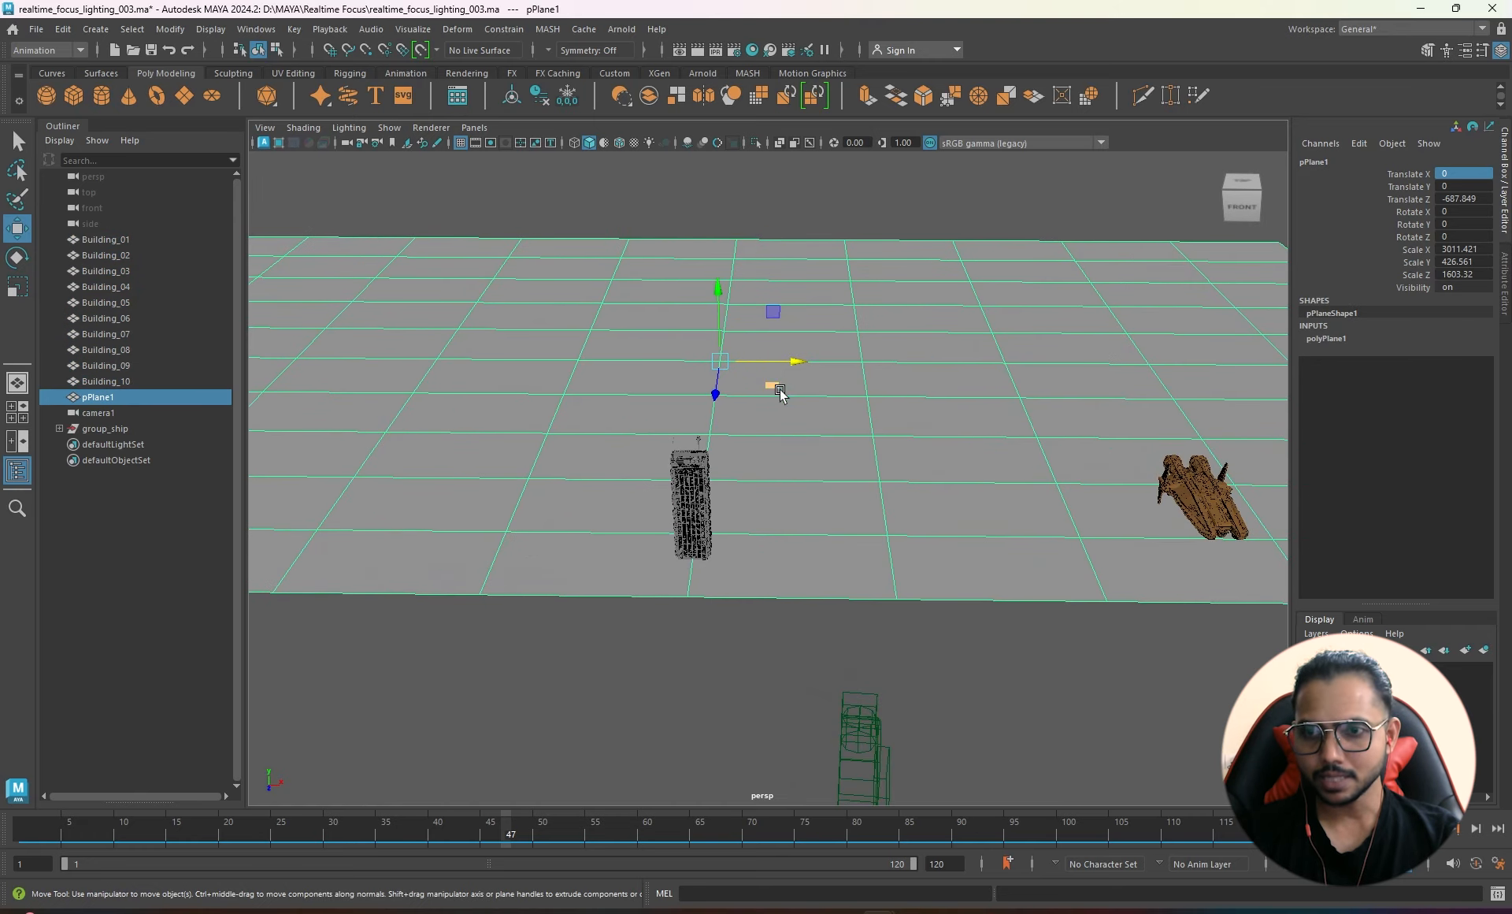
right_click_drag(673, 528, 890, 556, "alt")
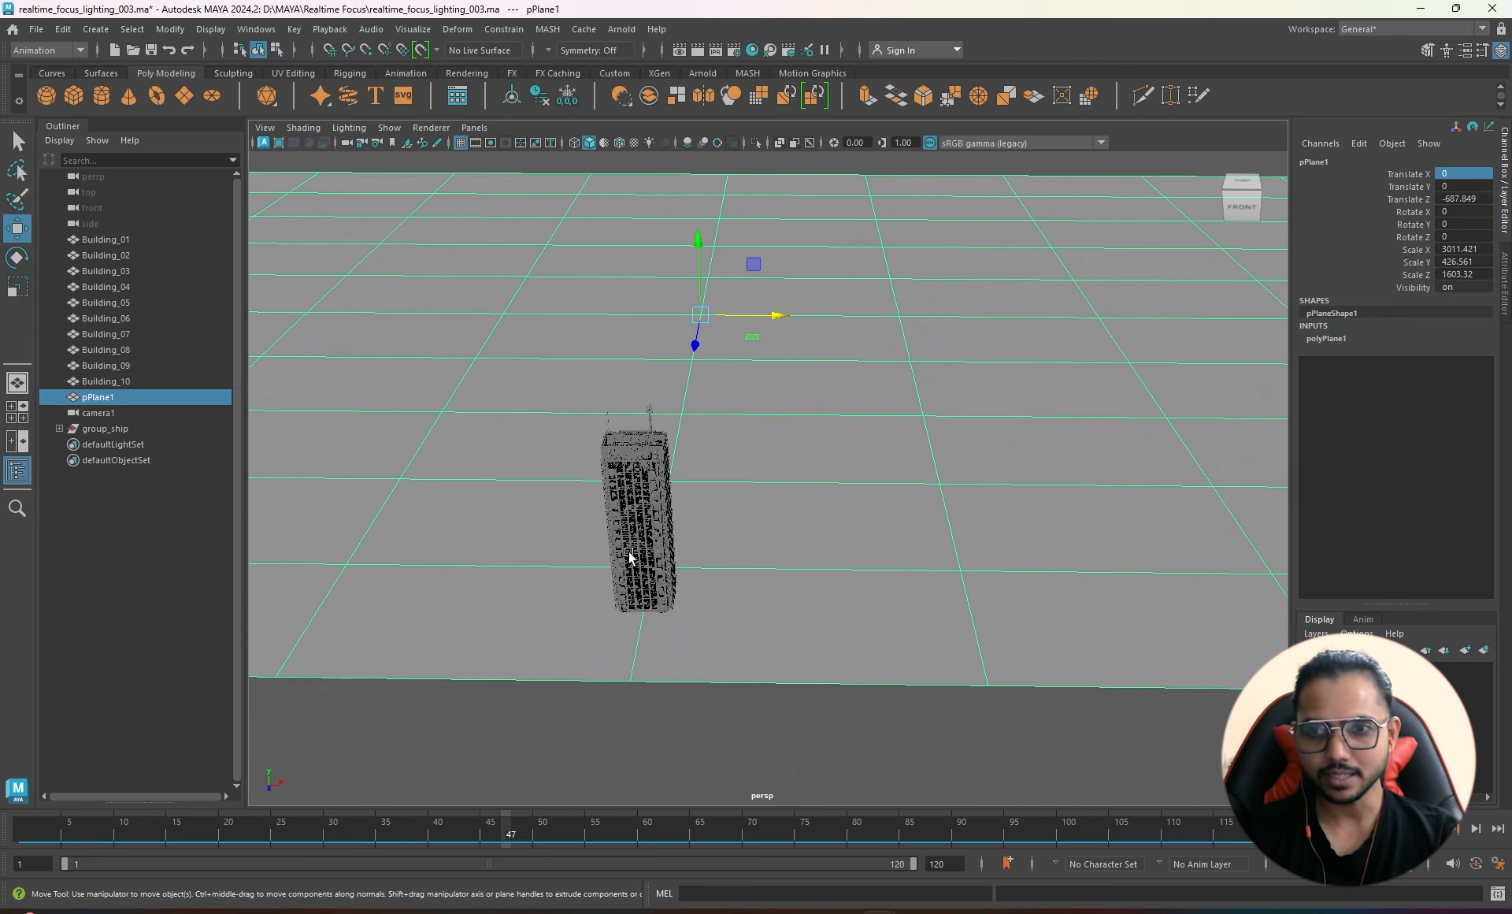
left_click(644, 592)
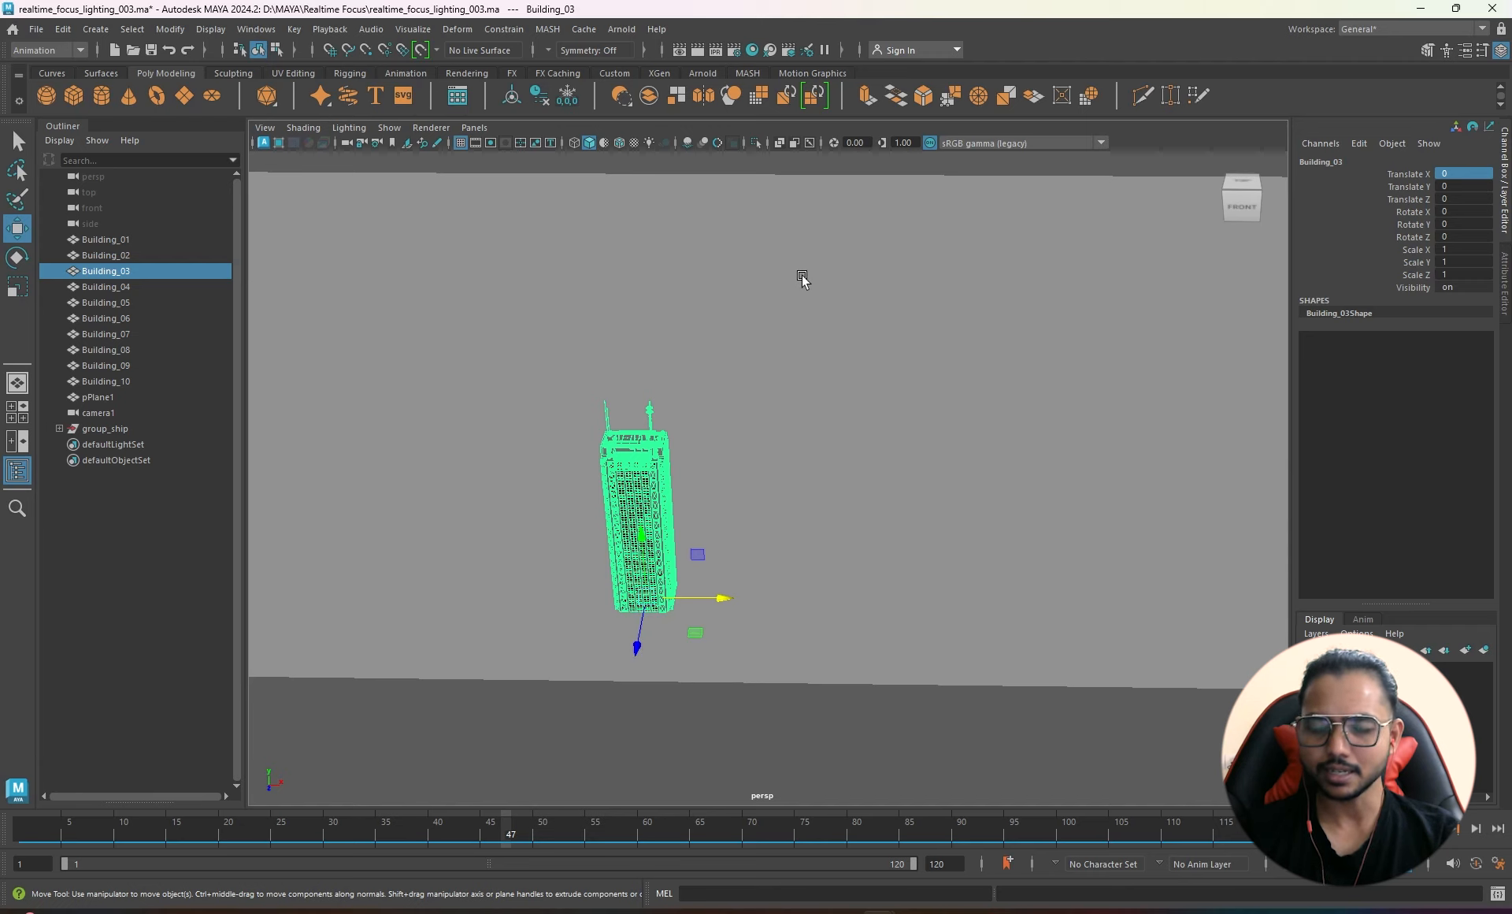
left_click_drag(578, 719, 667, 608, "alt")
left_click_drag(535, 576, 664, 525, "alt")
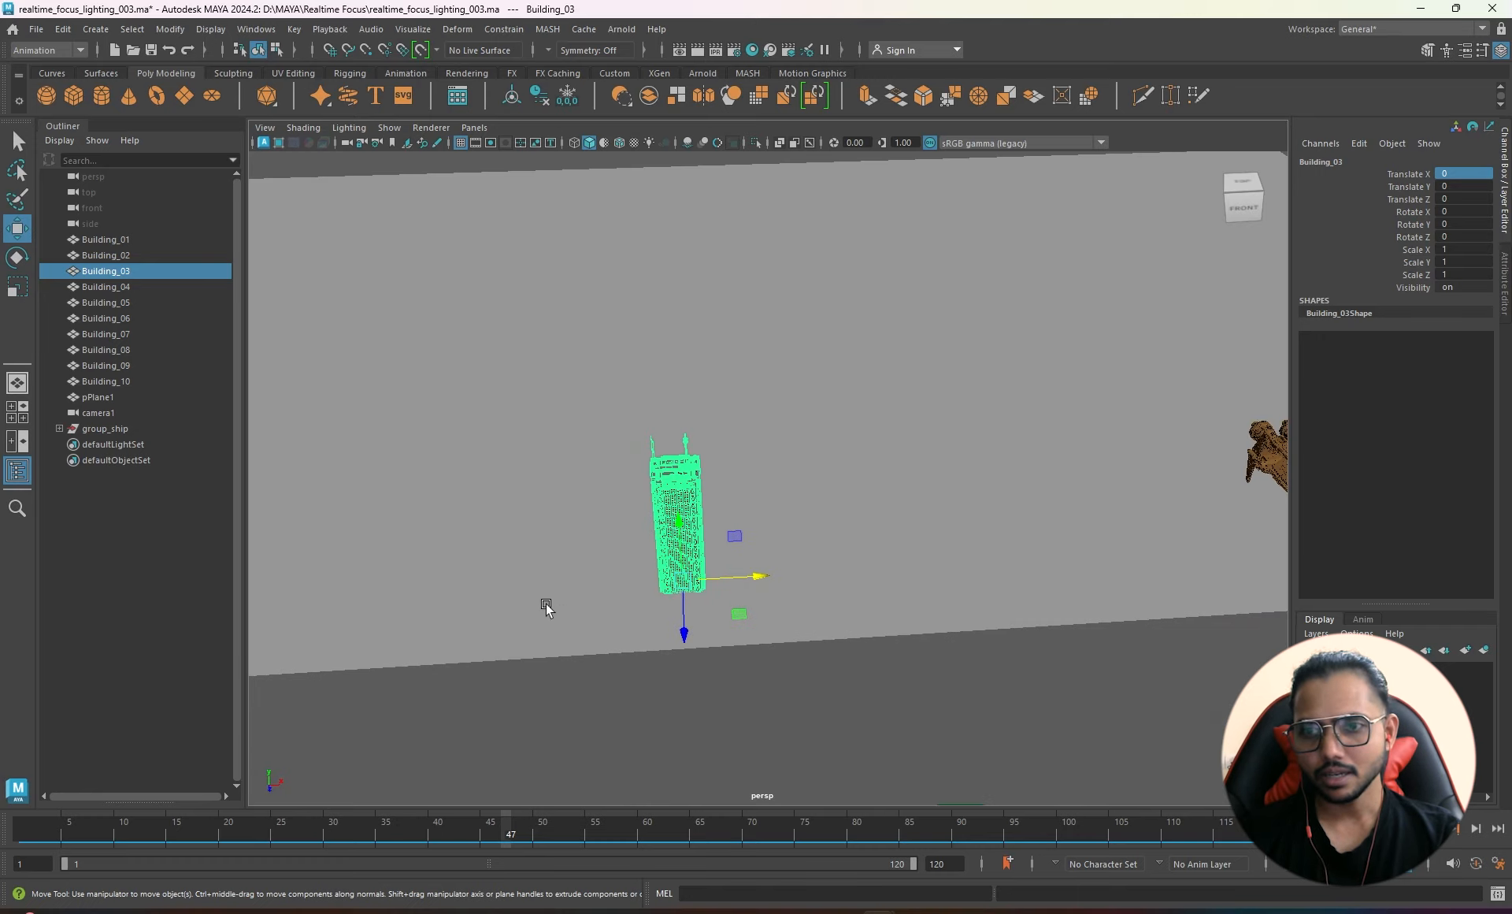
left_click(124, 238)
left_click(107, 381, "shift")
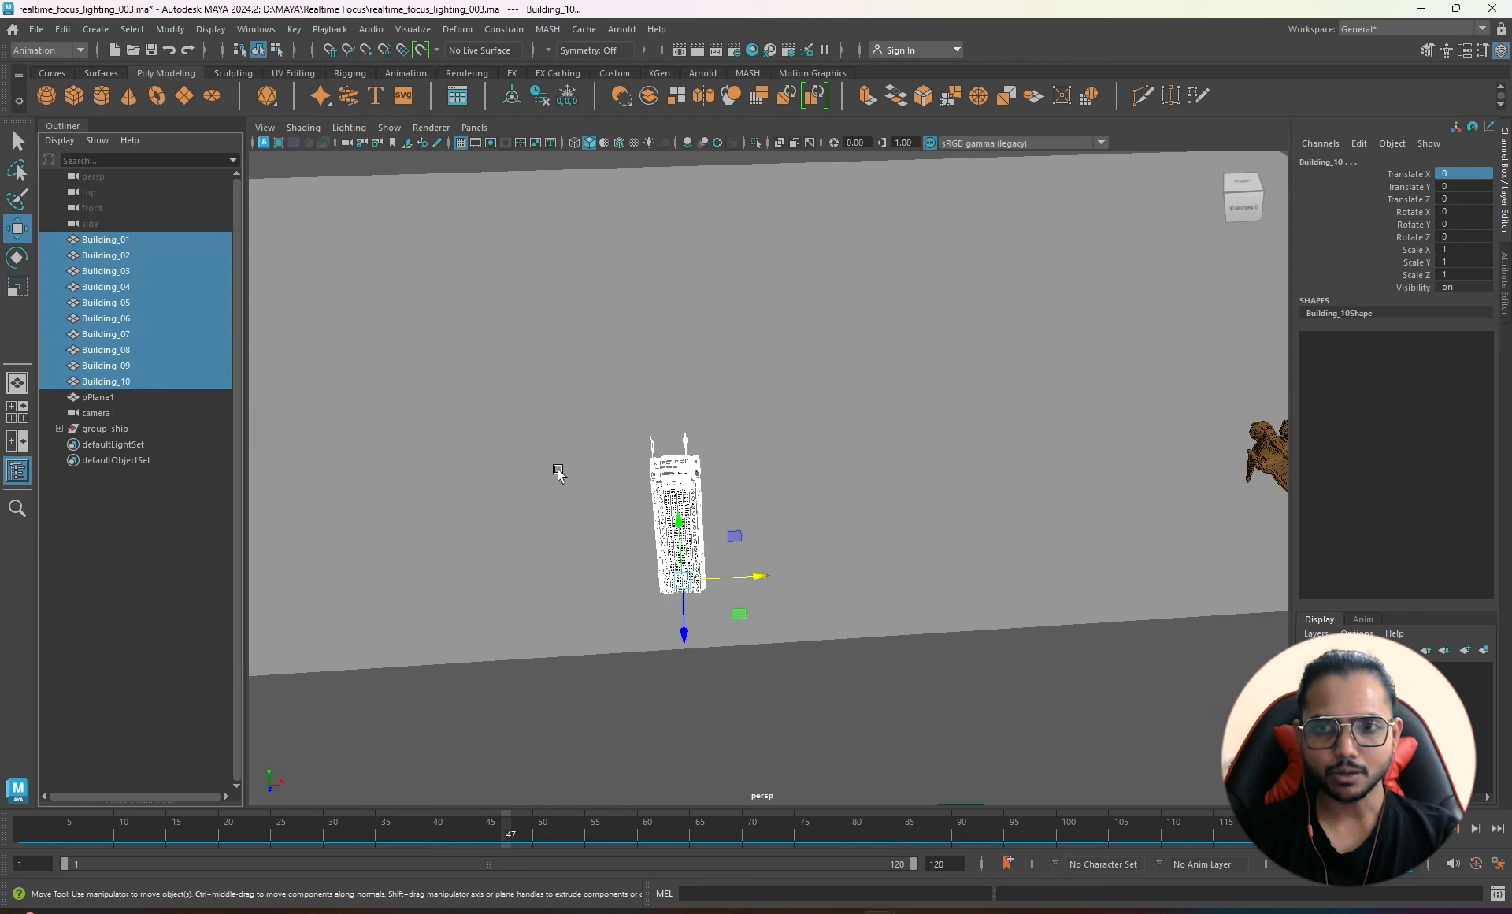
scroll(563, 448, "down", 3)
mouse_move(572, 435)
left_mouse_down("alt")
mouse_move(665, 397)
mouse_move(678, 371)
mouse_move(574, 404)
left_mouse_up("alt")
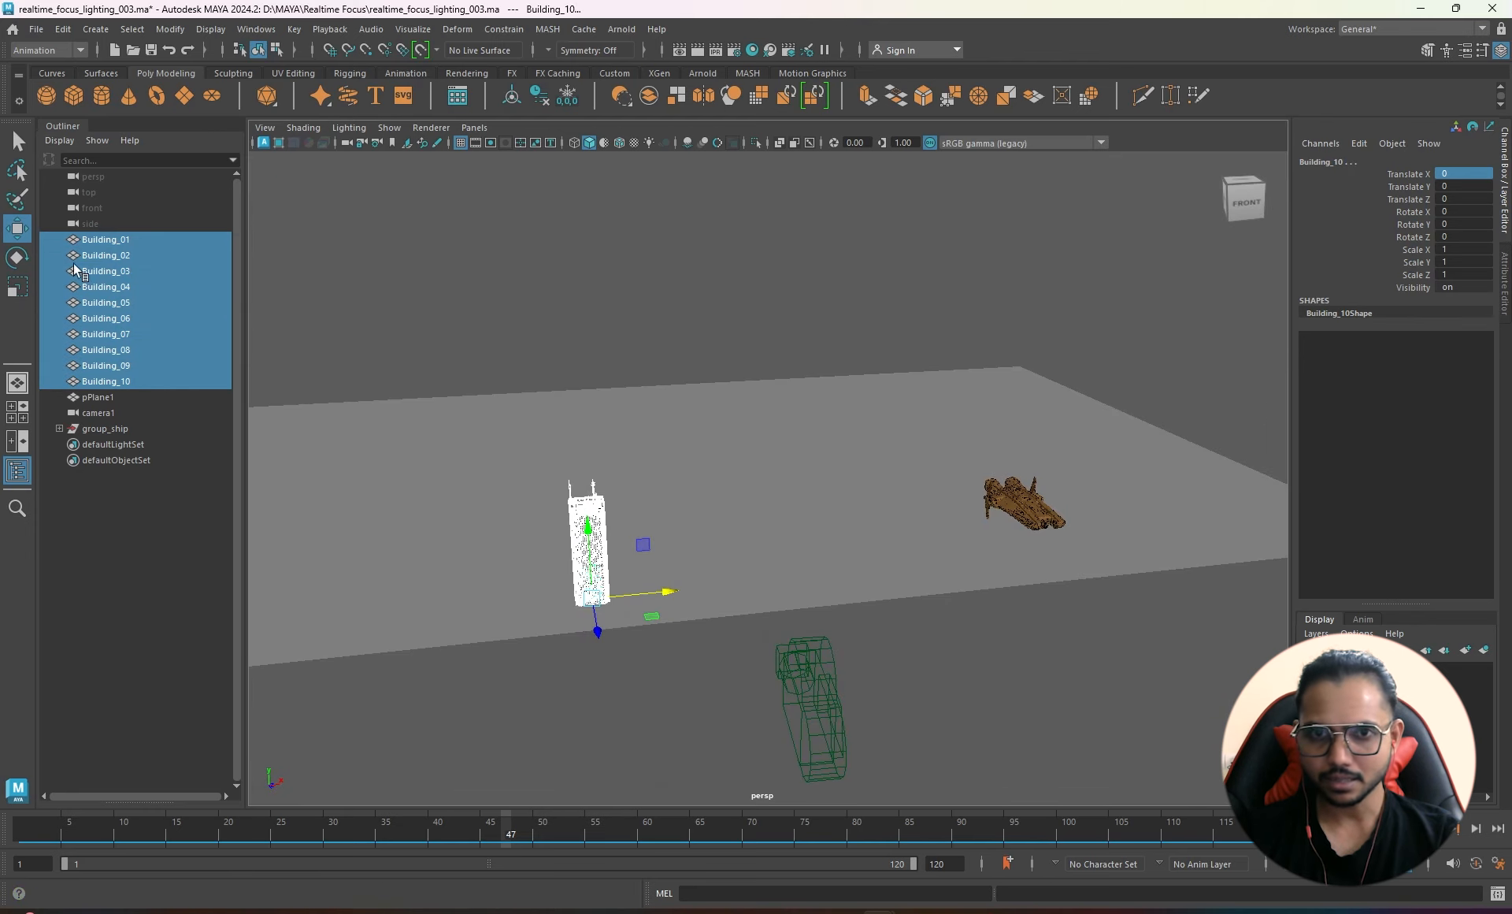
left_click_drag(125, 239, 136, 380)
- Open the Create MASH Network options, showing network name build_01 with Instancer geometry
left_click(547, 29)
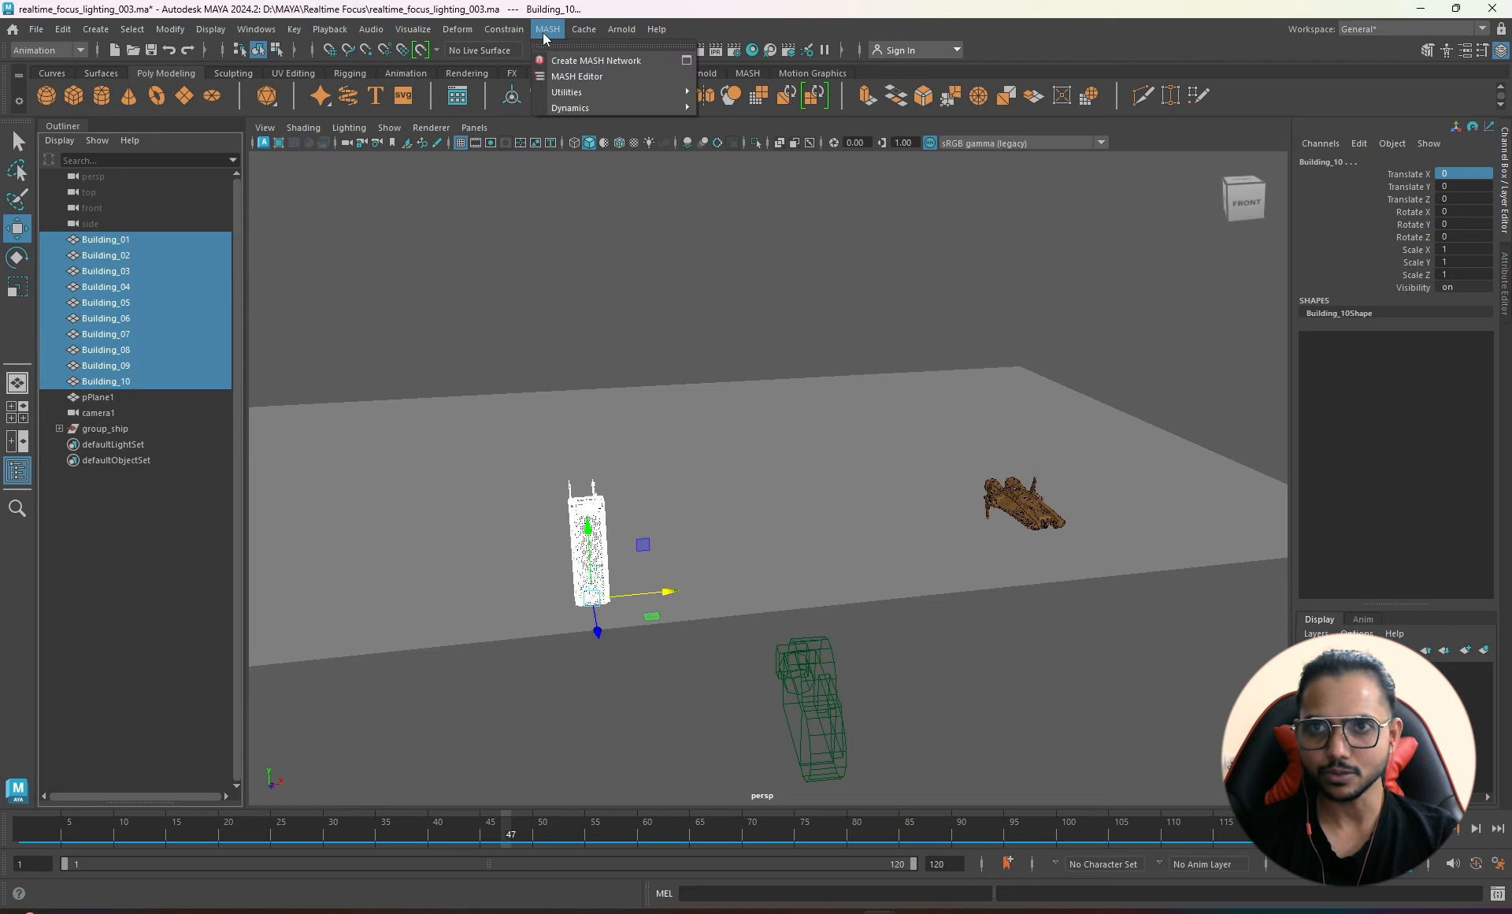
left_click(686, 61)
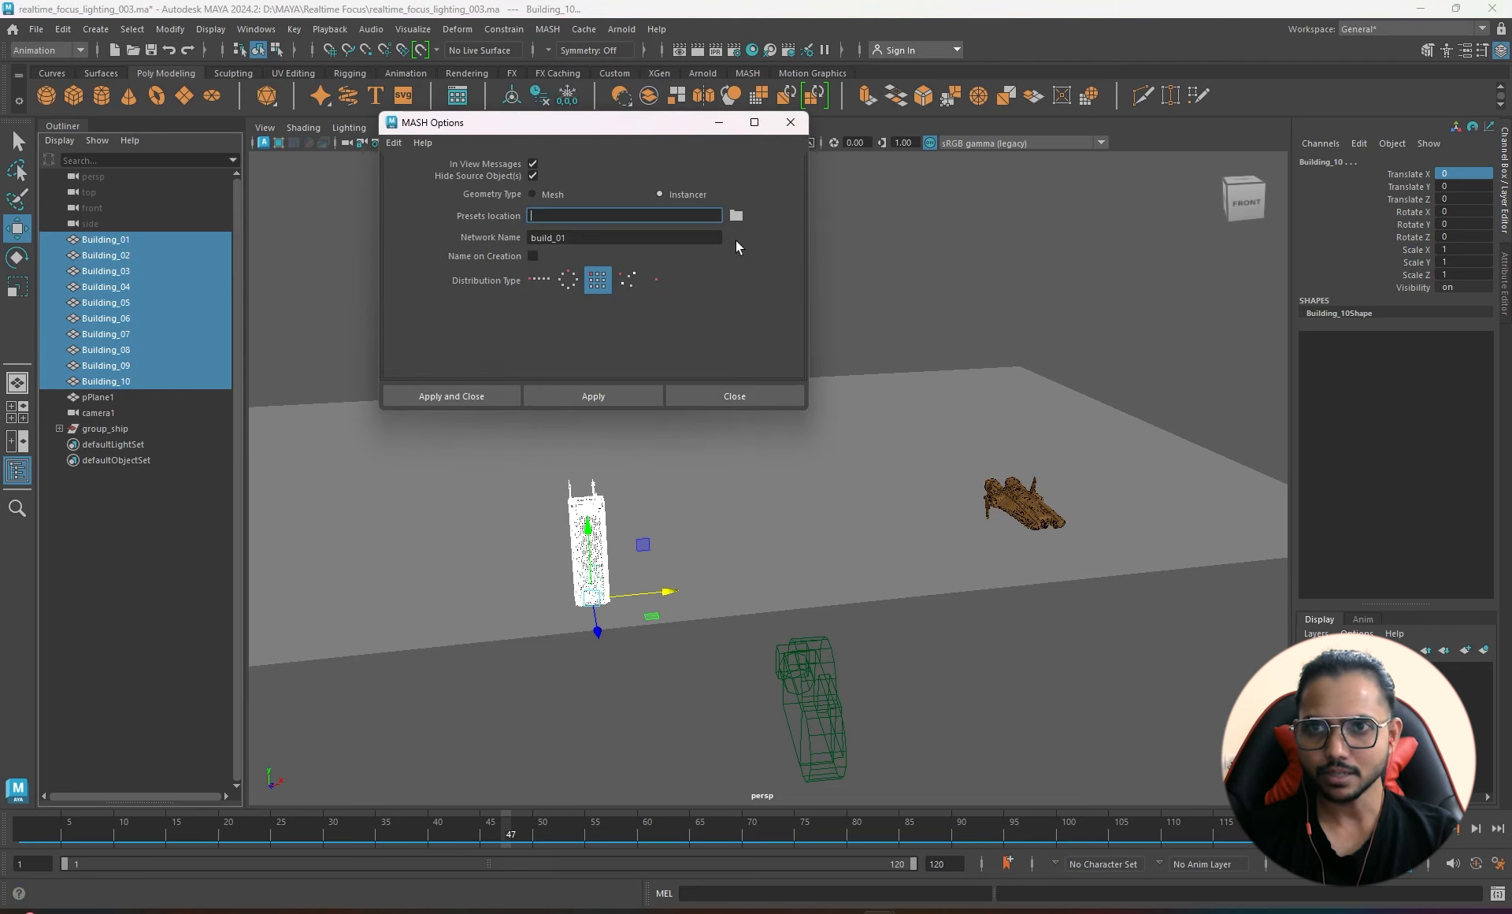
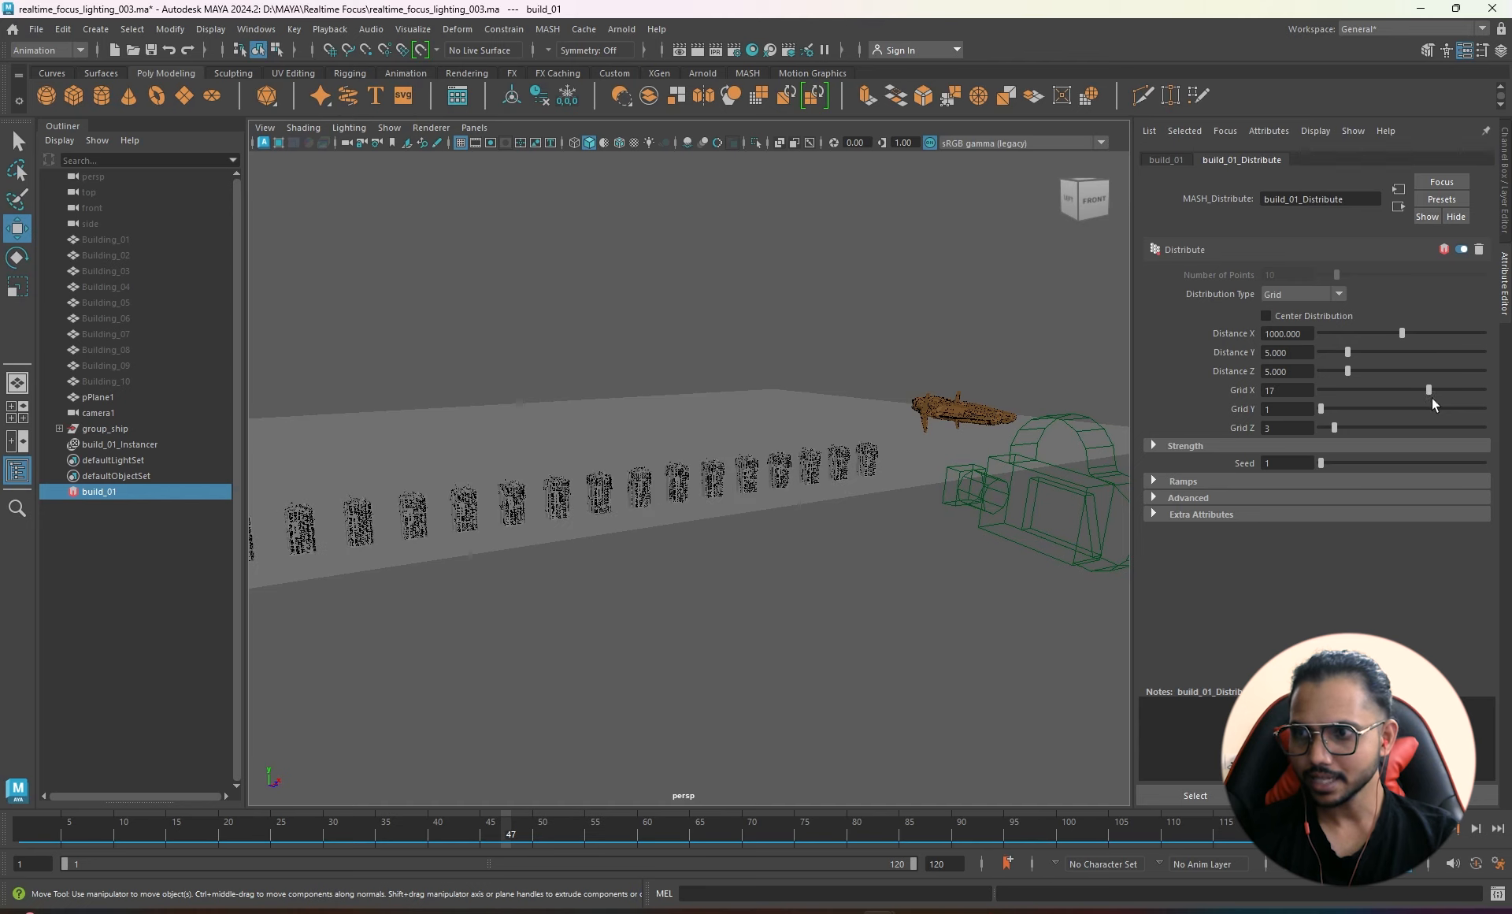
- Try different Z row counts and spacing, settling on 3 rows along Z with 17 along X
left_click_drag(1345, 424, 1484, 370)
left_click_drag(1083, 538, 736, 508, "alt")
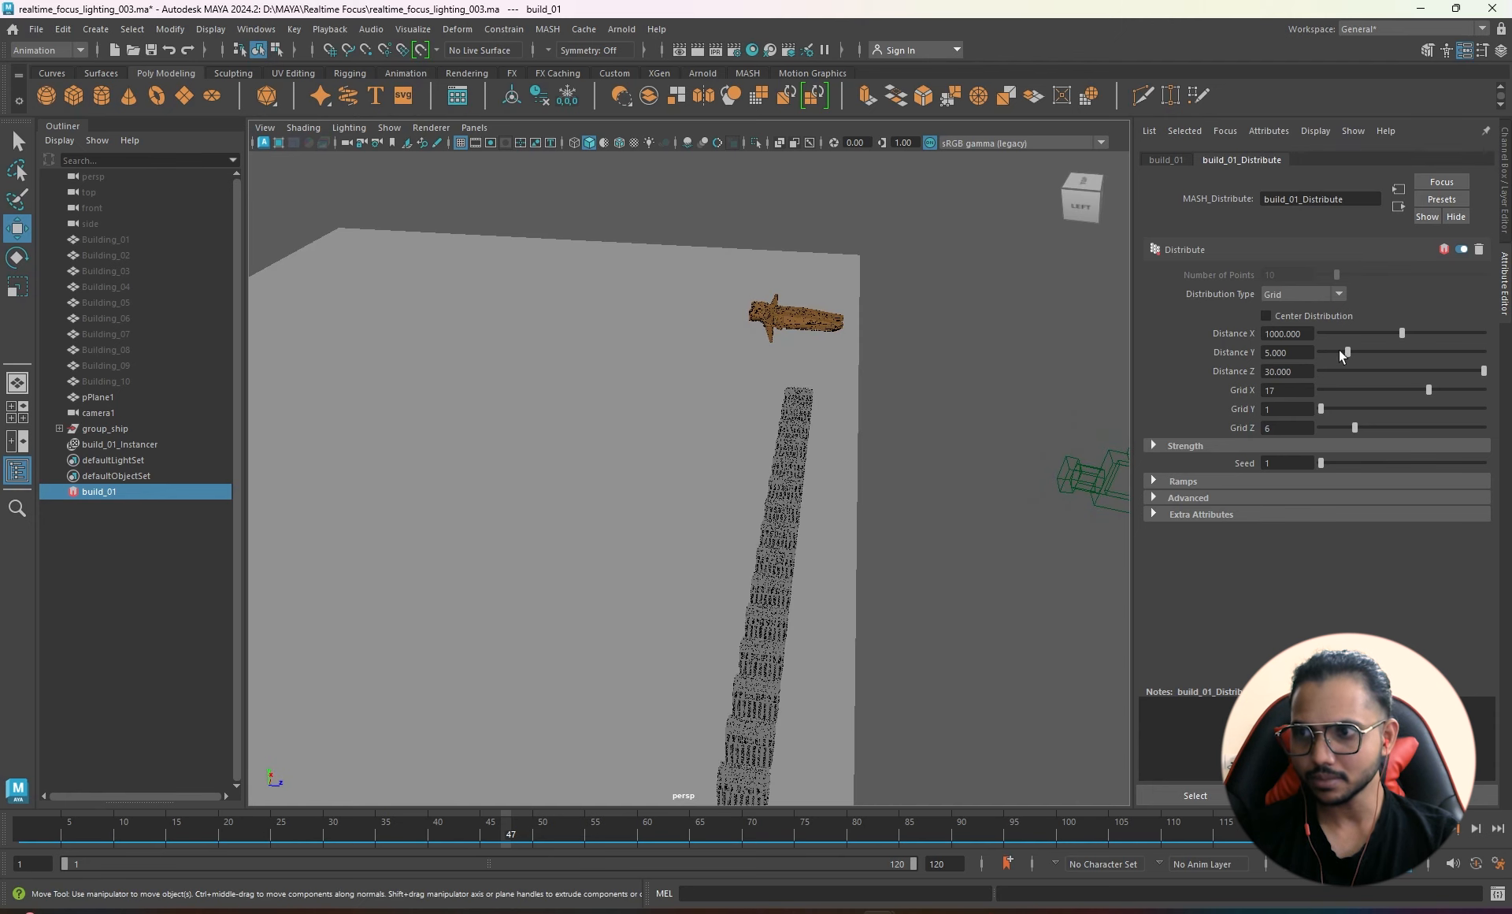
left_click(1296, 372)
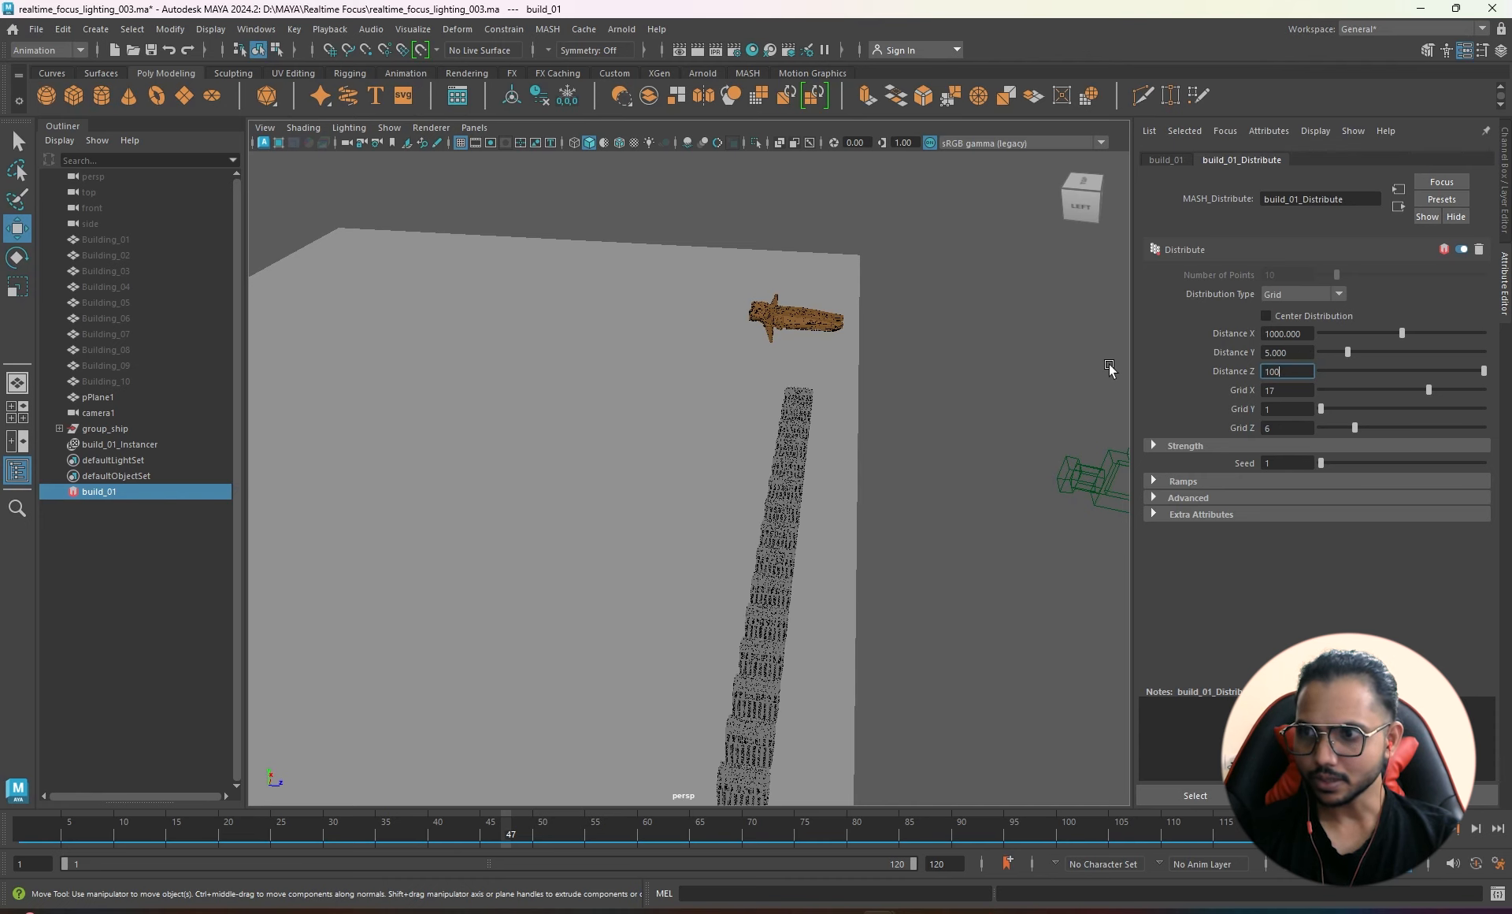
key("Return")
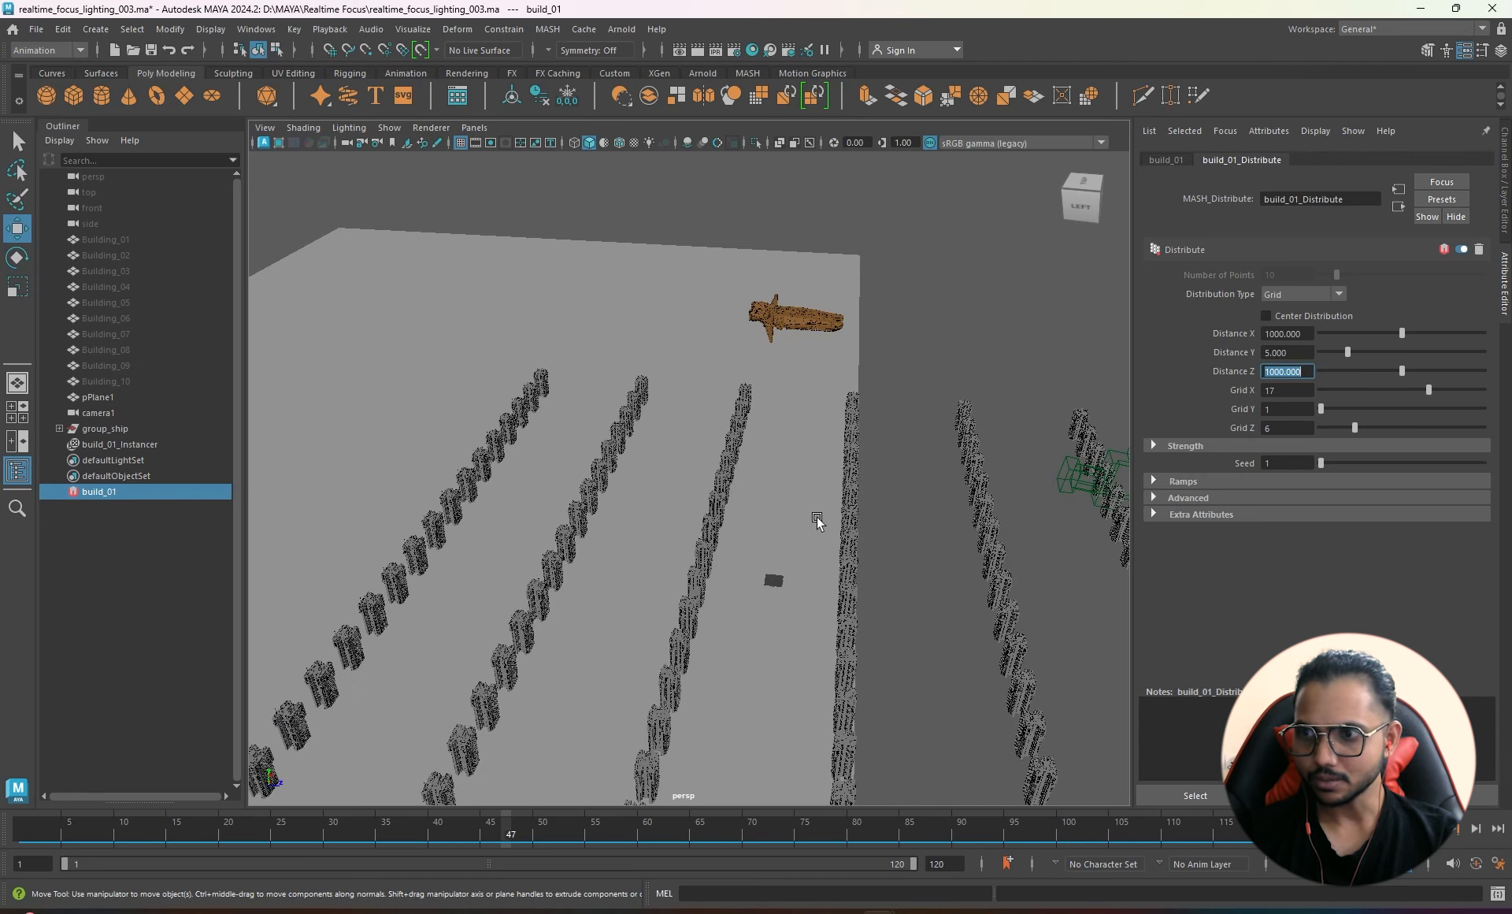
scroll(817, 519, "down", 2)
mouse_move(1428, 394)
left_mouse_down()
mouse_move(1365, 394)
mouse_move(1431, 395)
left_mouse_up()
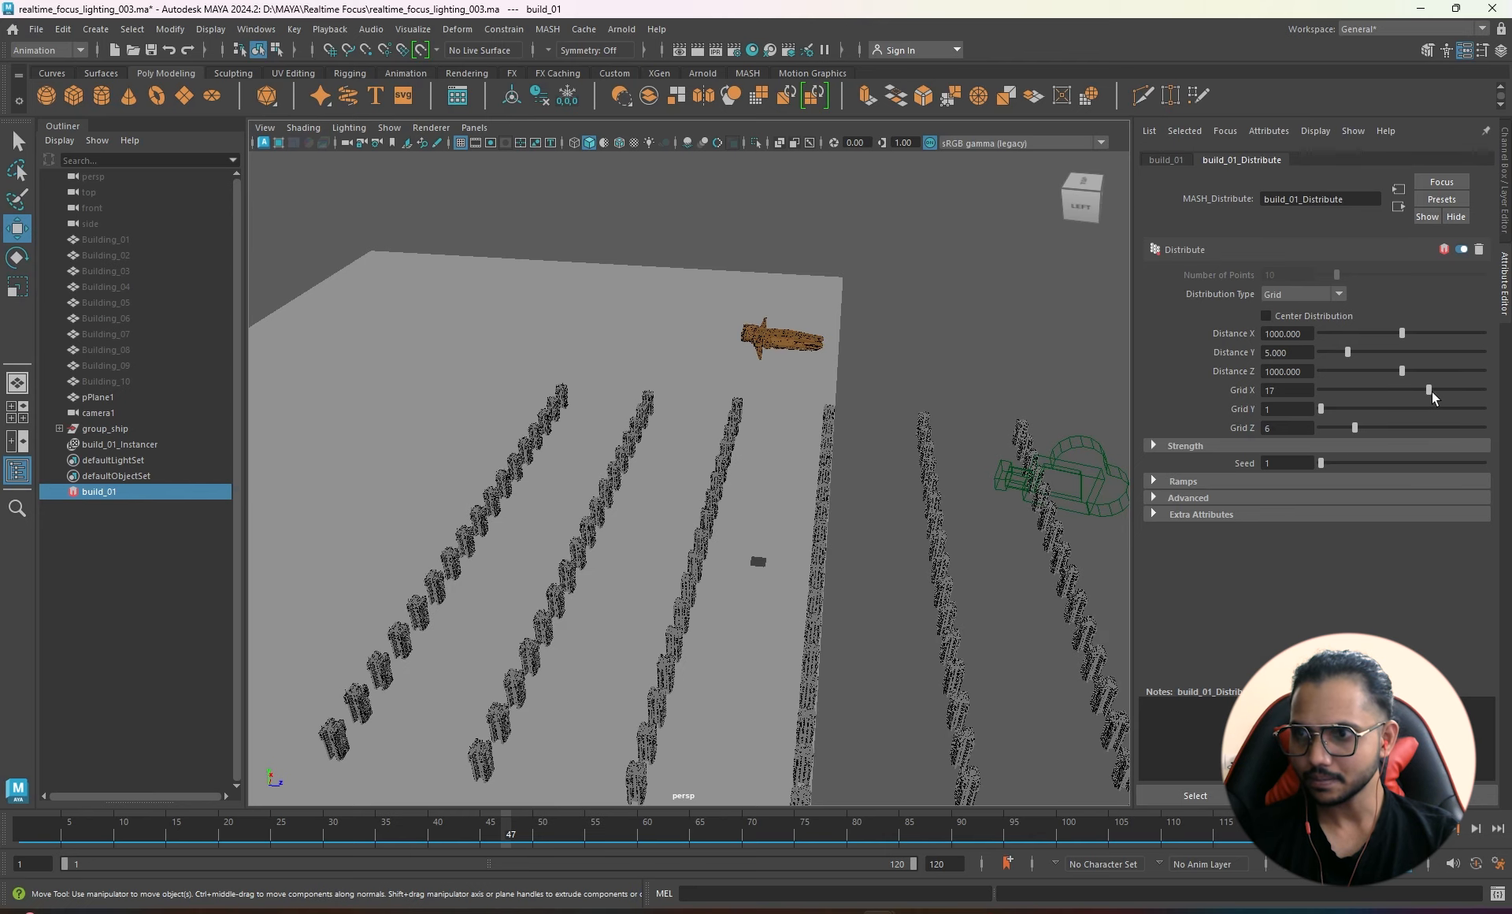
left_click(1337, 428)
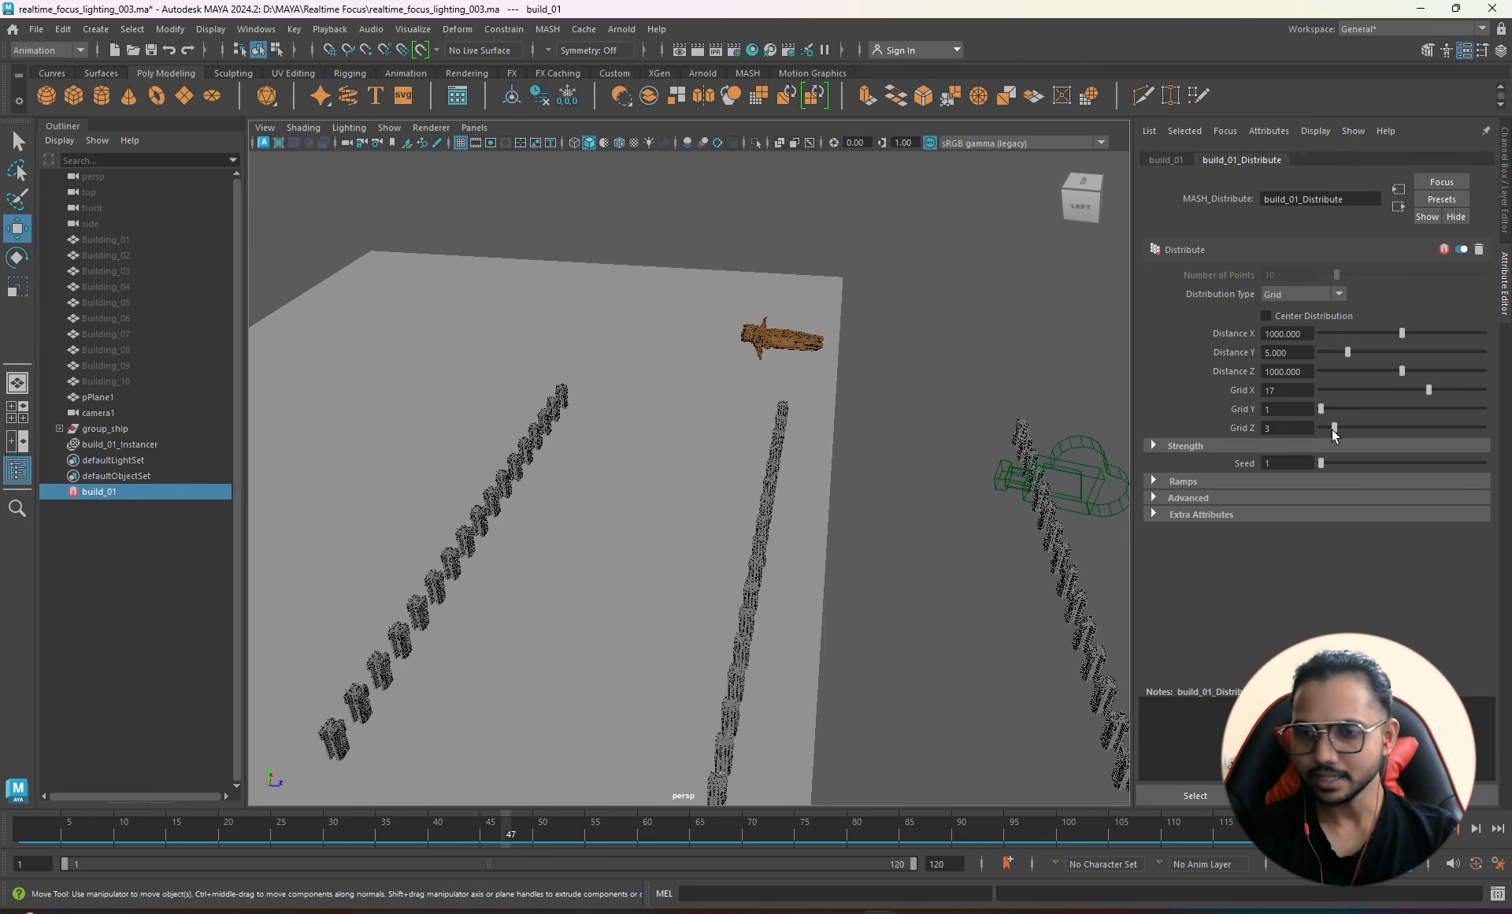
- Pull the rows together to Distance Z 146.341 and view the city from a low front angle
left_click_drag(708, 622, 918, 517, "alt")
left_click_drag(1399, 367, 1333, 388)
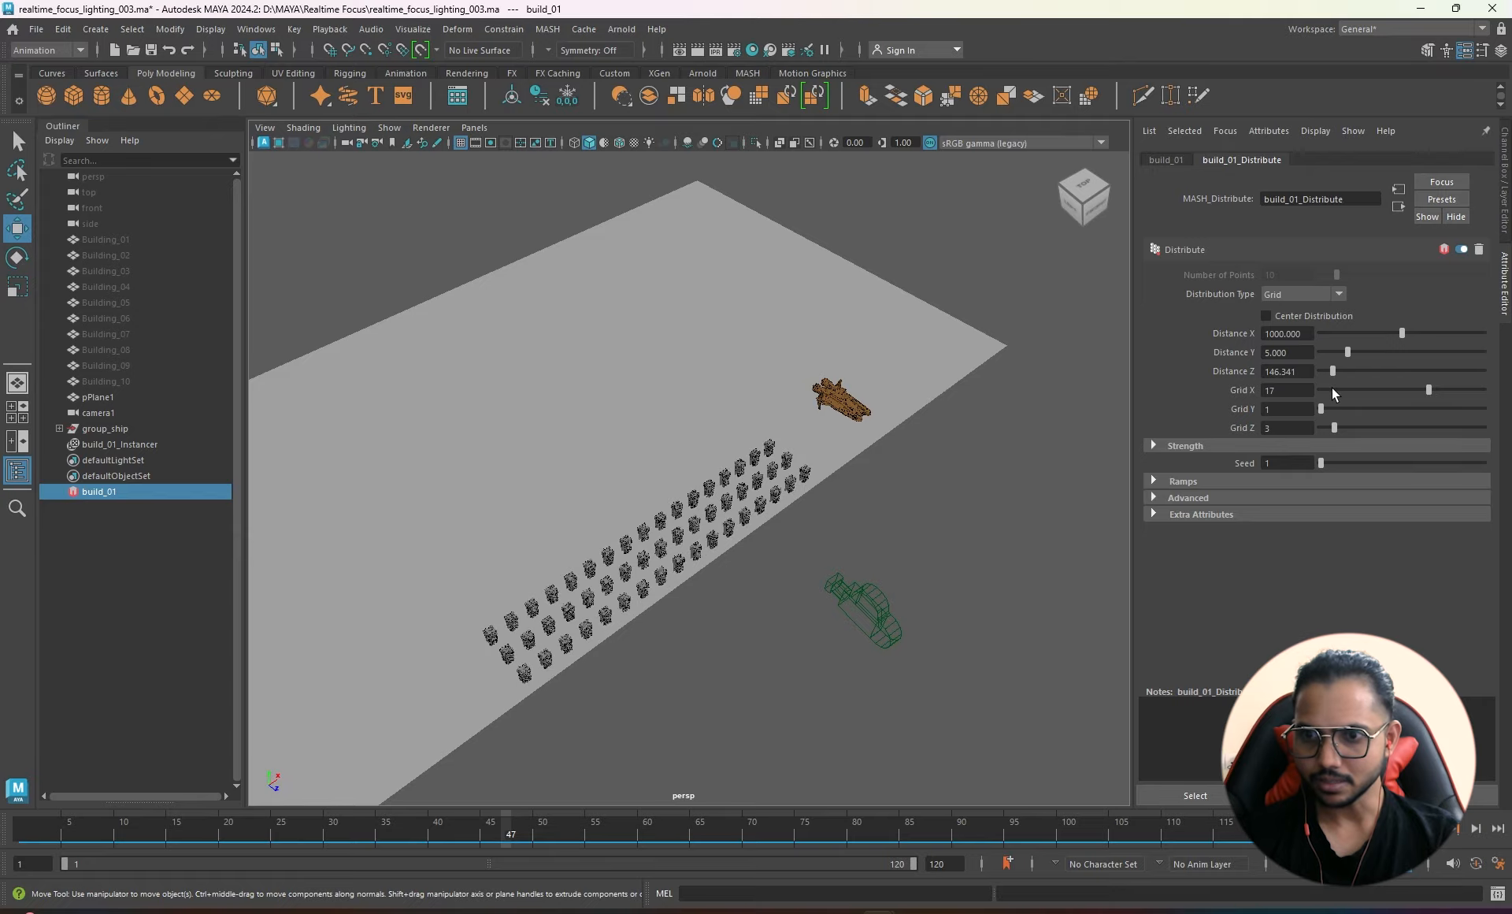
left_click_drag(746, 648, 862, 562, "alt")
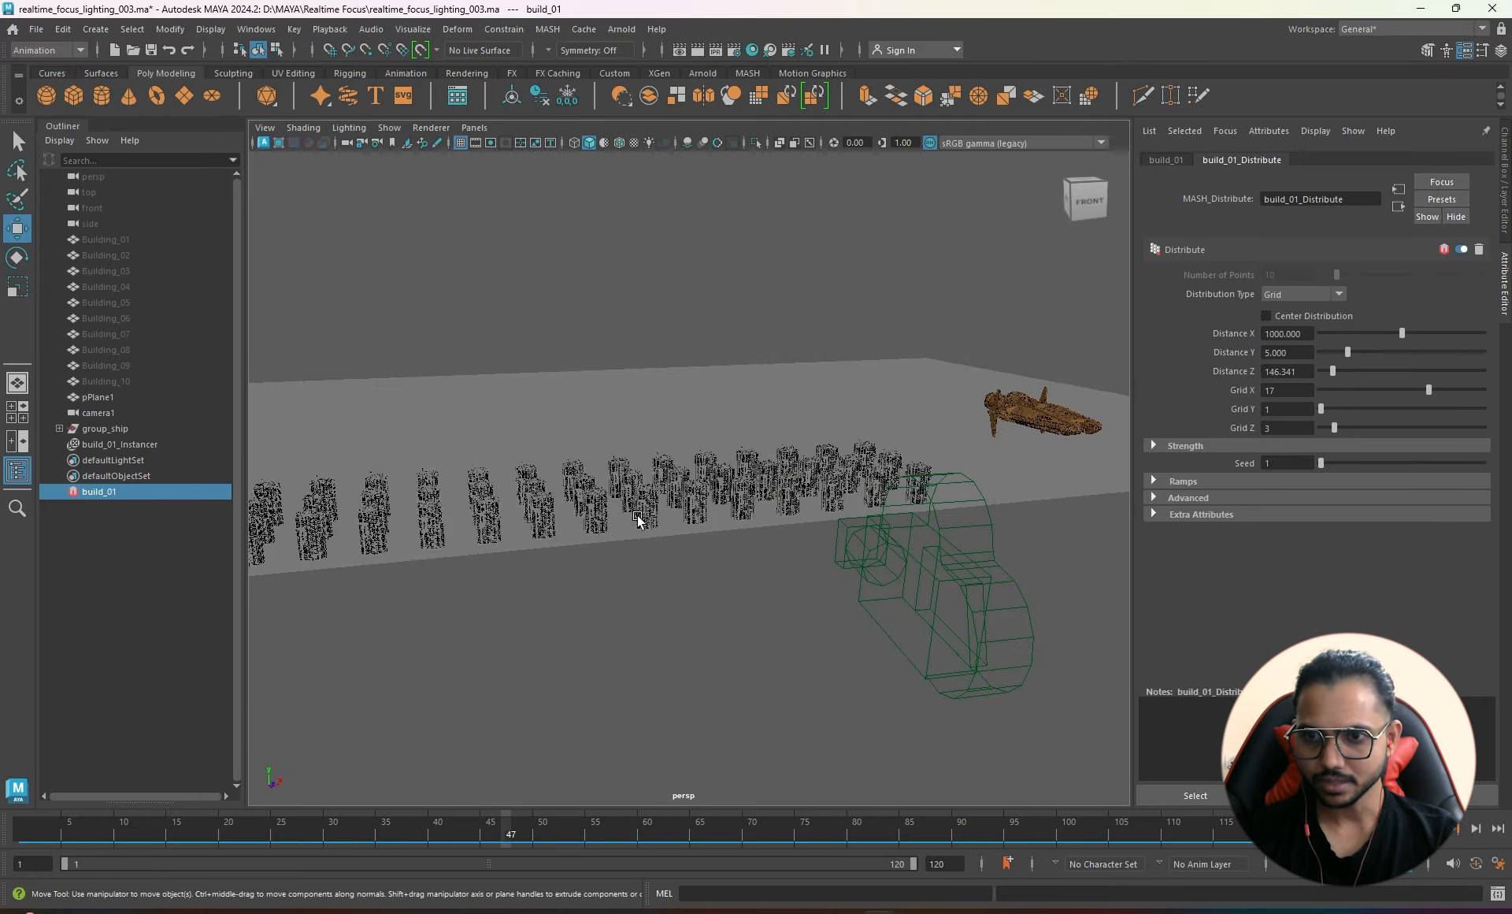
left_click_drag(635, 517, 824, 523, "alt")
scroll(798, 537, "up", 4)
middle_click_drag(824, 523, 779, 563, "alt")
left_click_drag(779, 561, 768, 529, "alt")
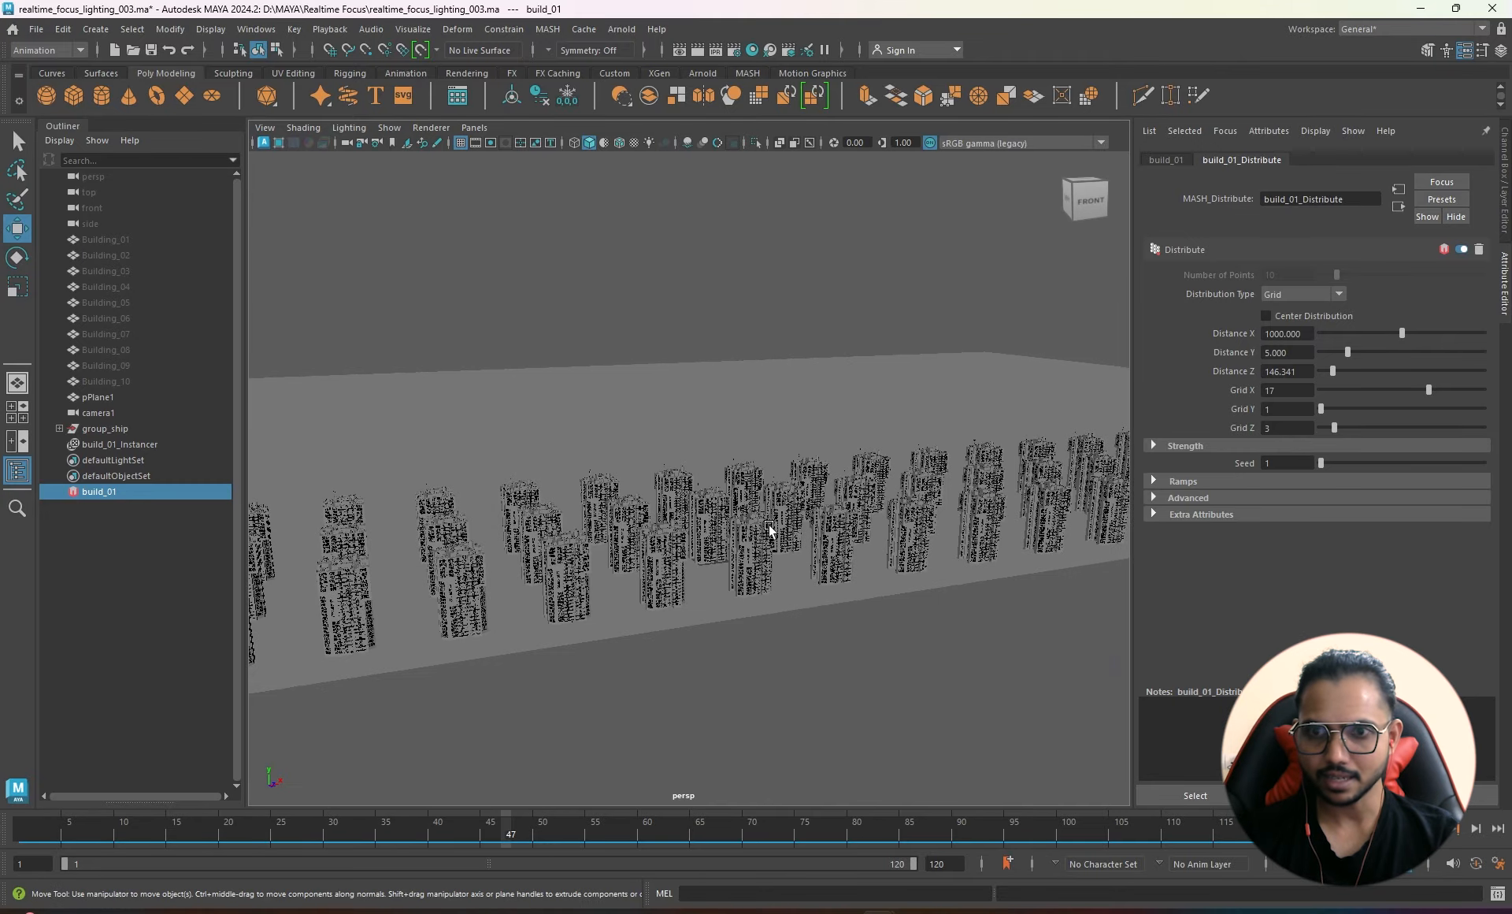
- Select the build_01 MASH network in the Outliner and show its MASH Waiter Add Node icons
left_click(117, 240)
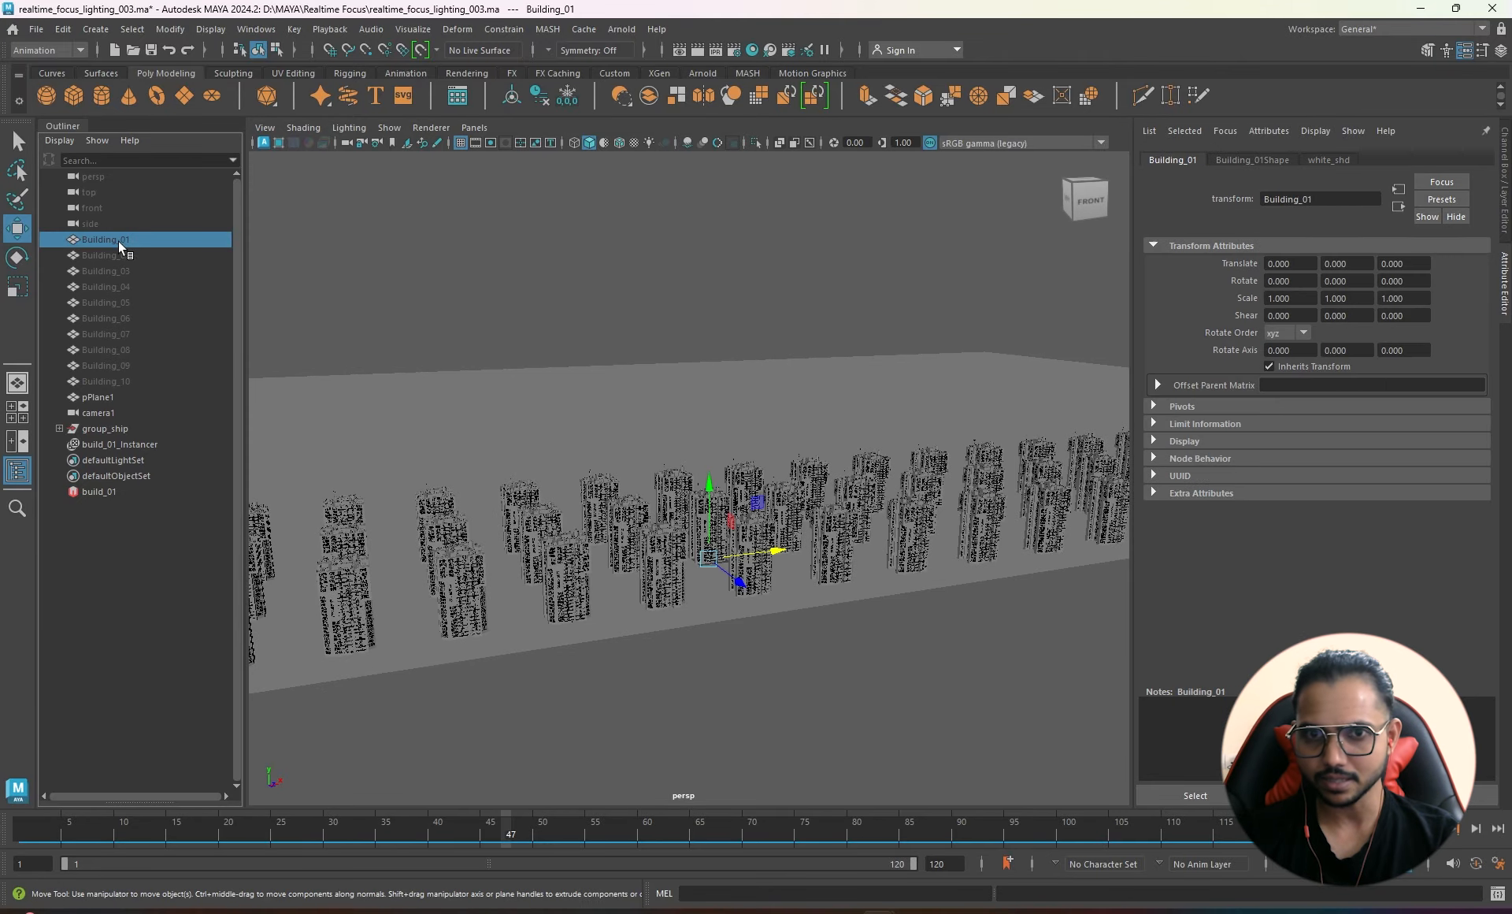
left_click(103, 445)
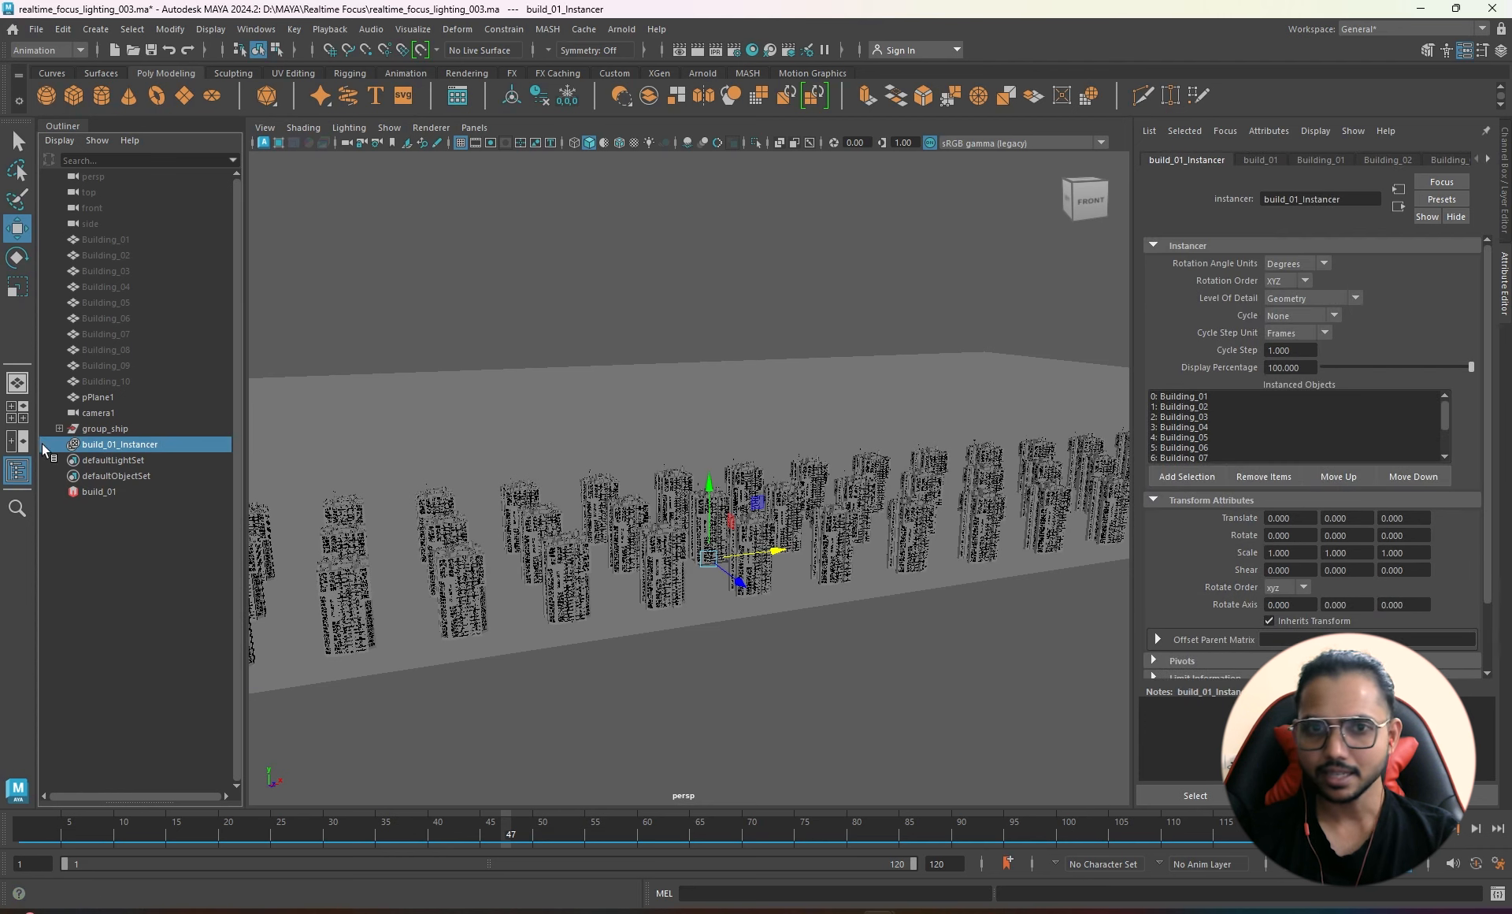
left_click(98, 489)
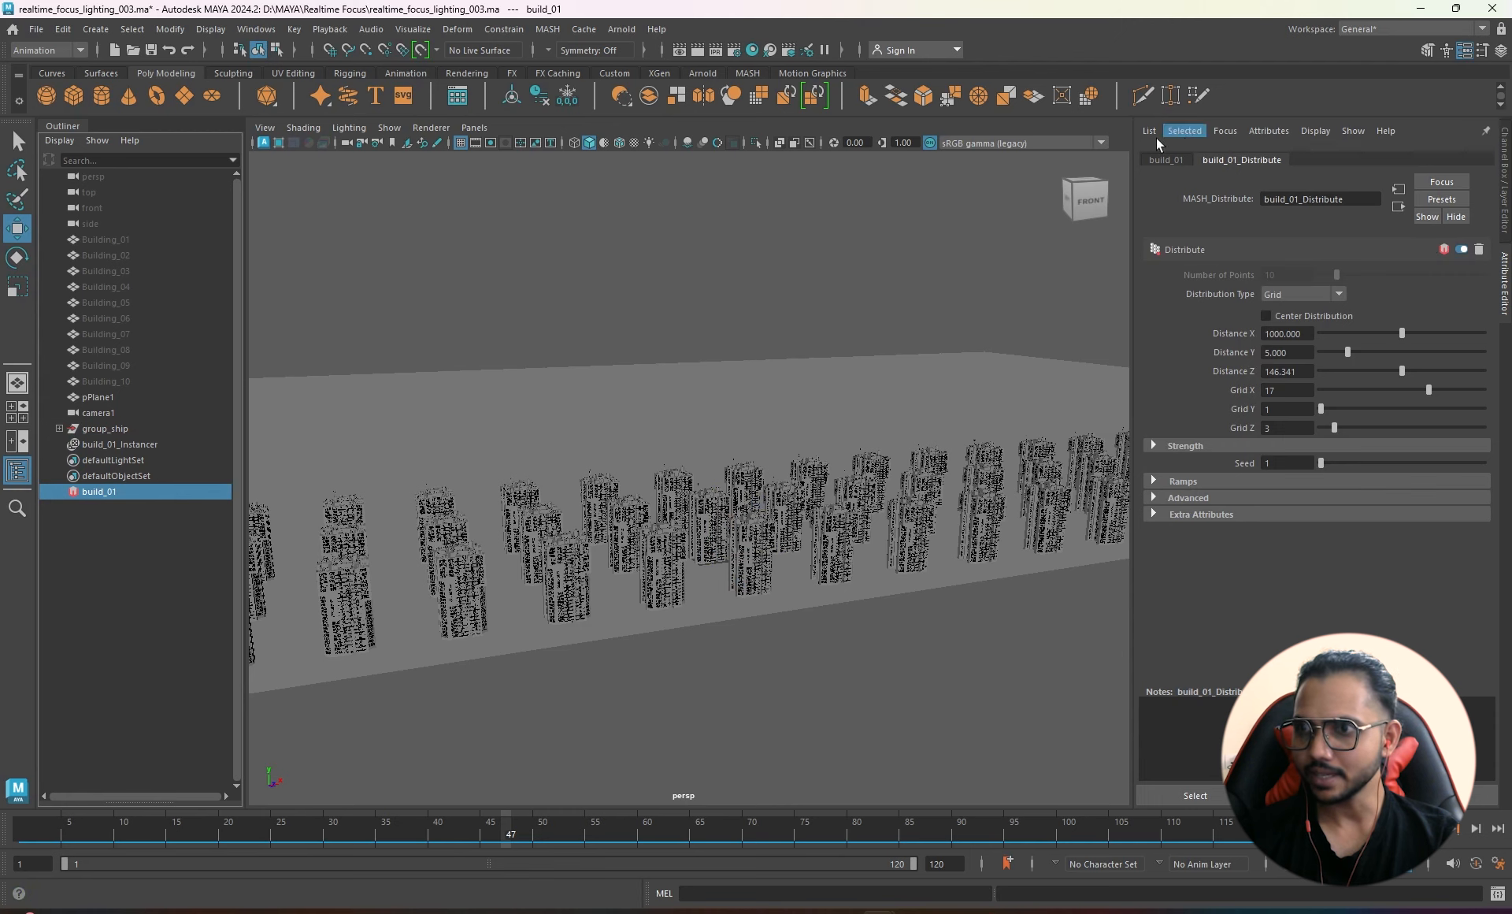
left_click(1180, 160)
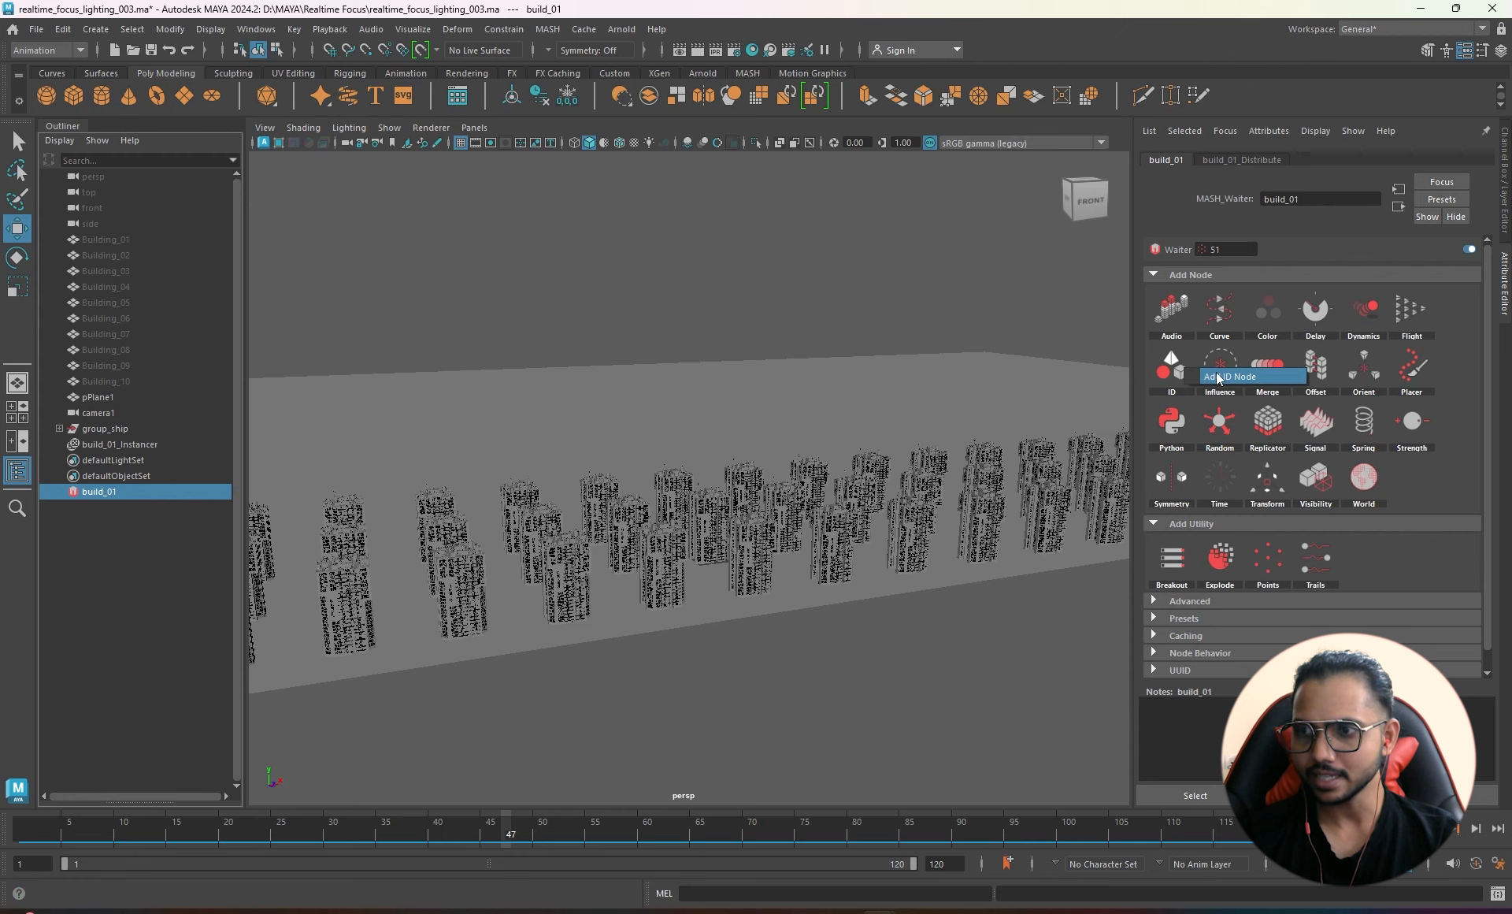
- Add an ID node to build_01 and check which building models the instancer holds
left_click(1173, 367)
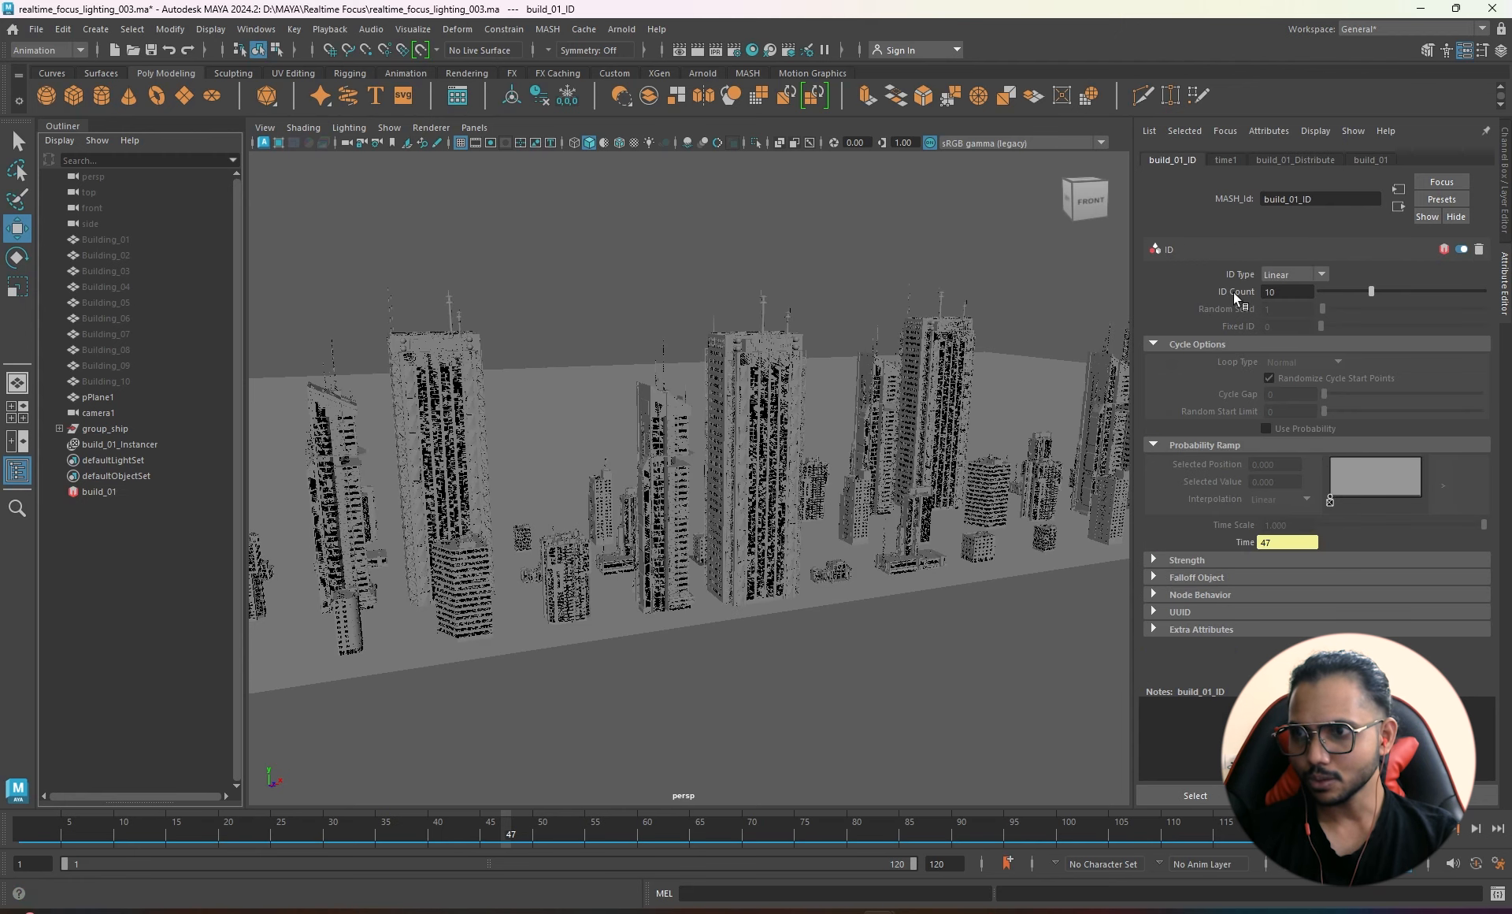
double_click(1287, 292)
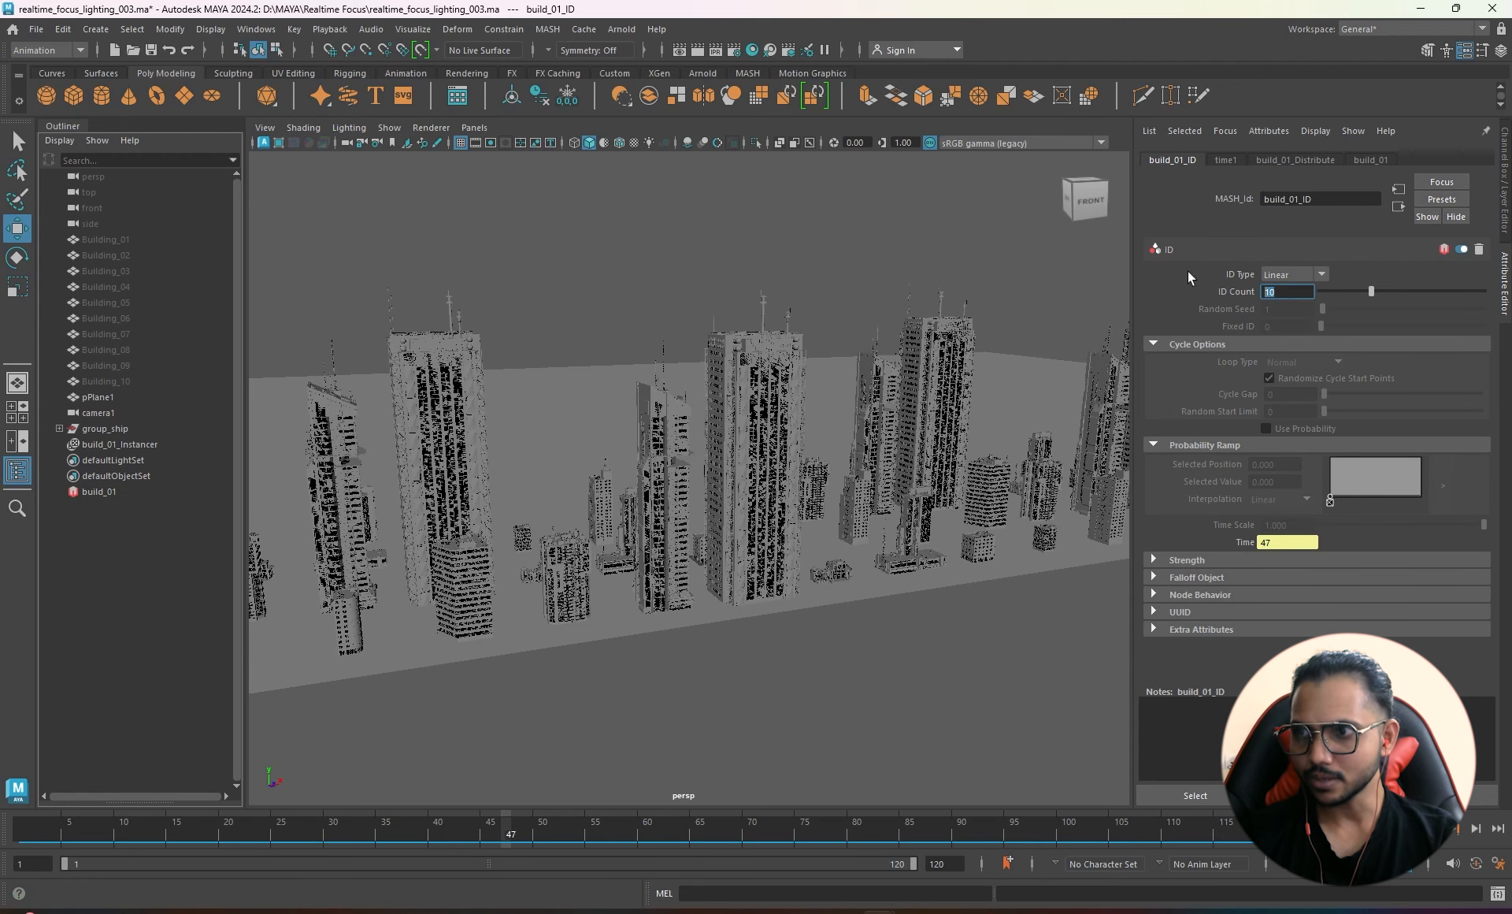
left_click(146, 446)
scroll(1192, 411, "down", 5)
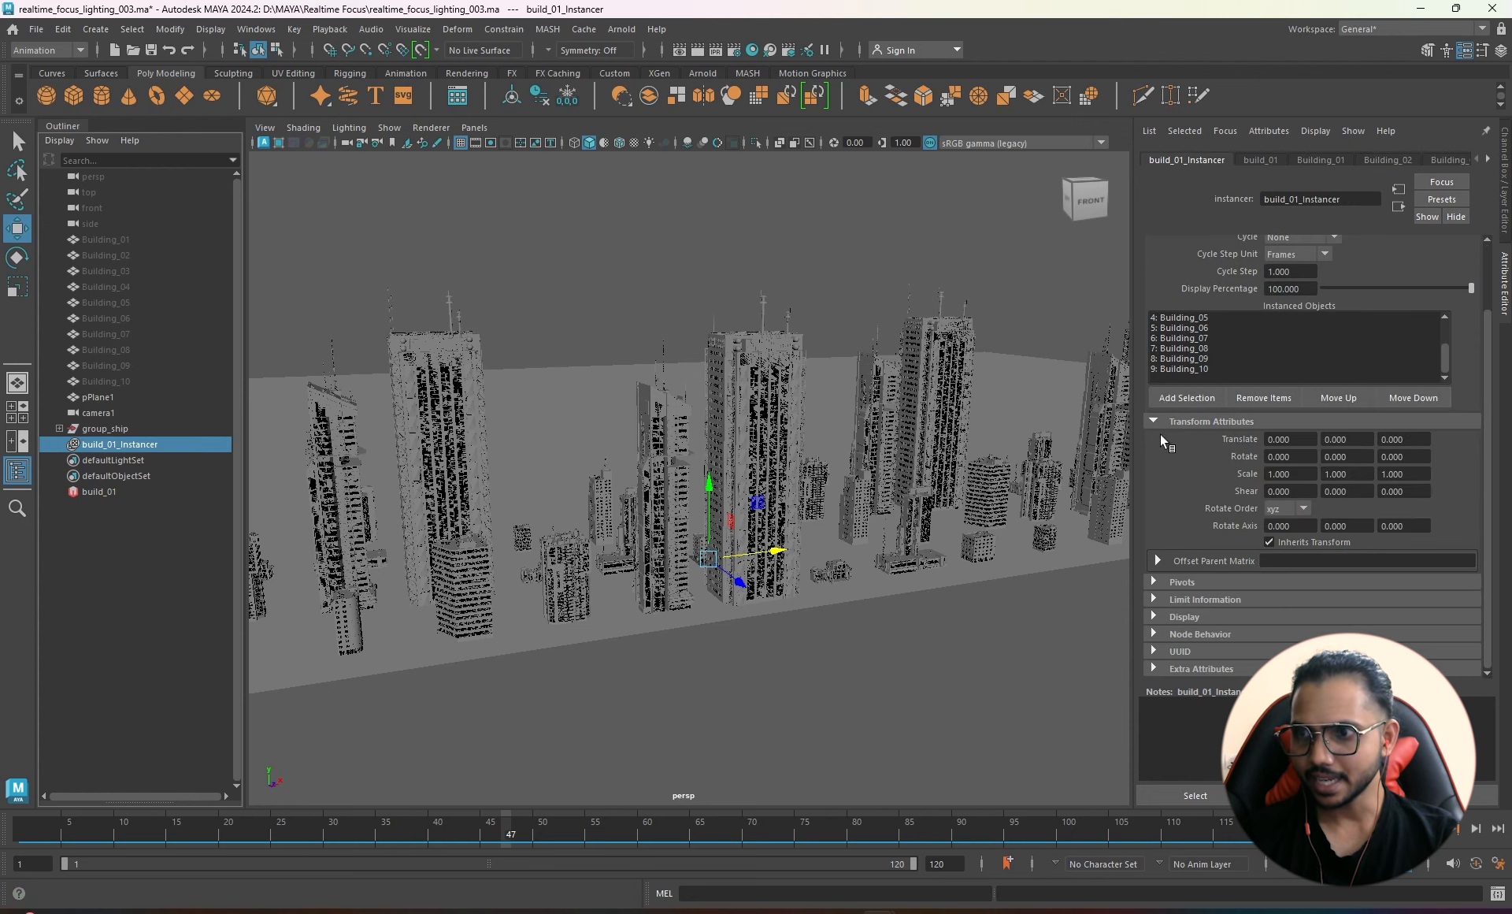
scroll(1196, 374, "up", 5)
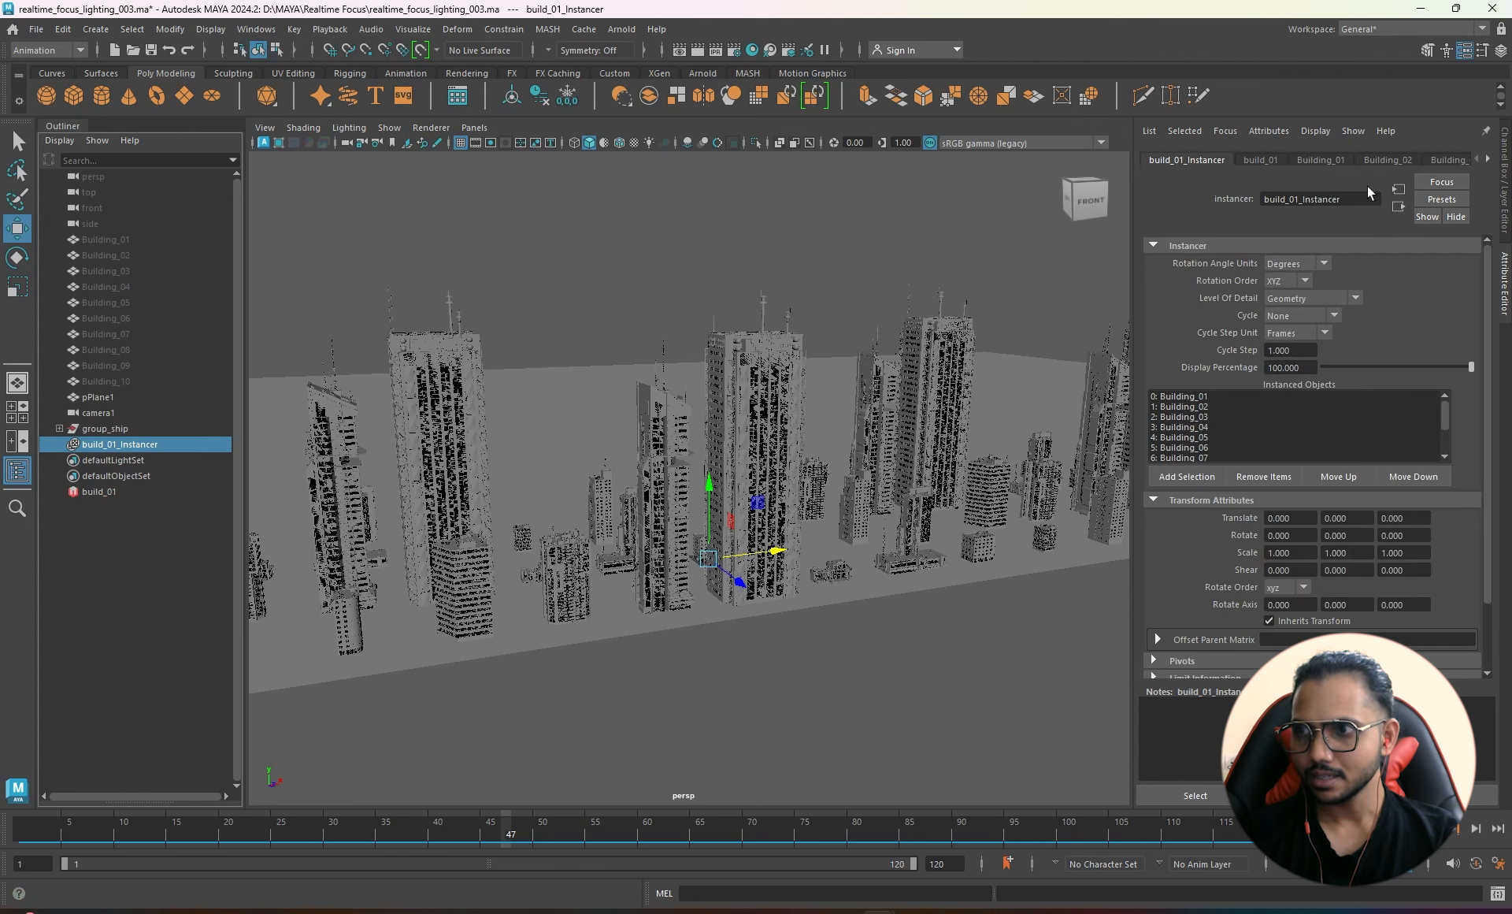
left_click(99, 491)
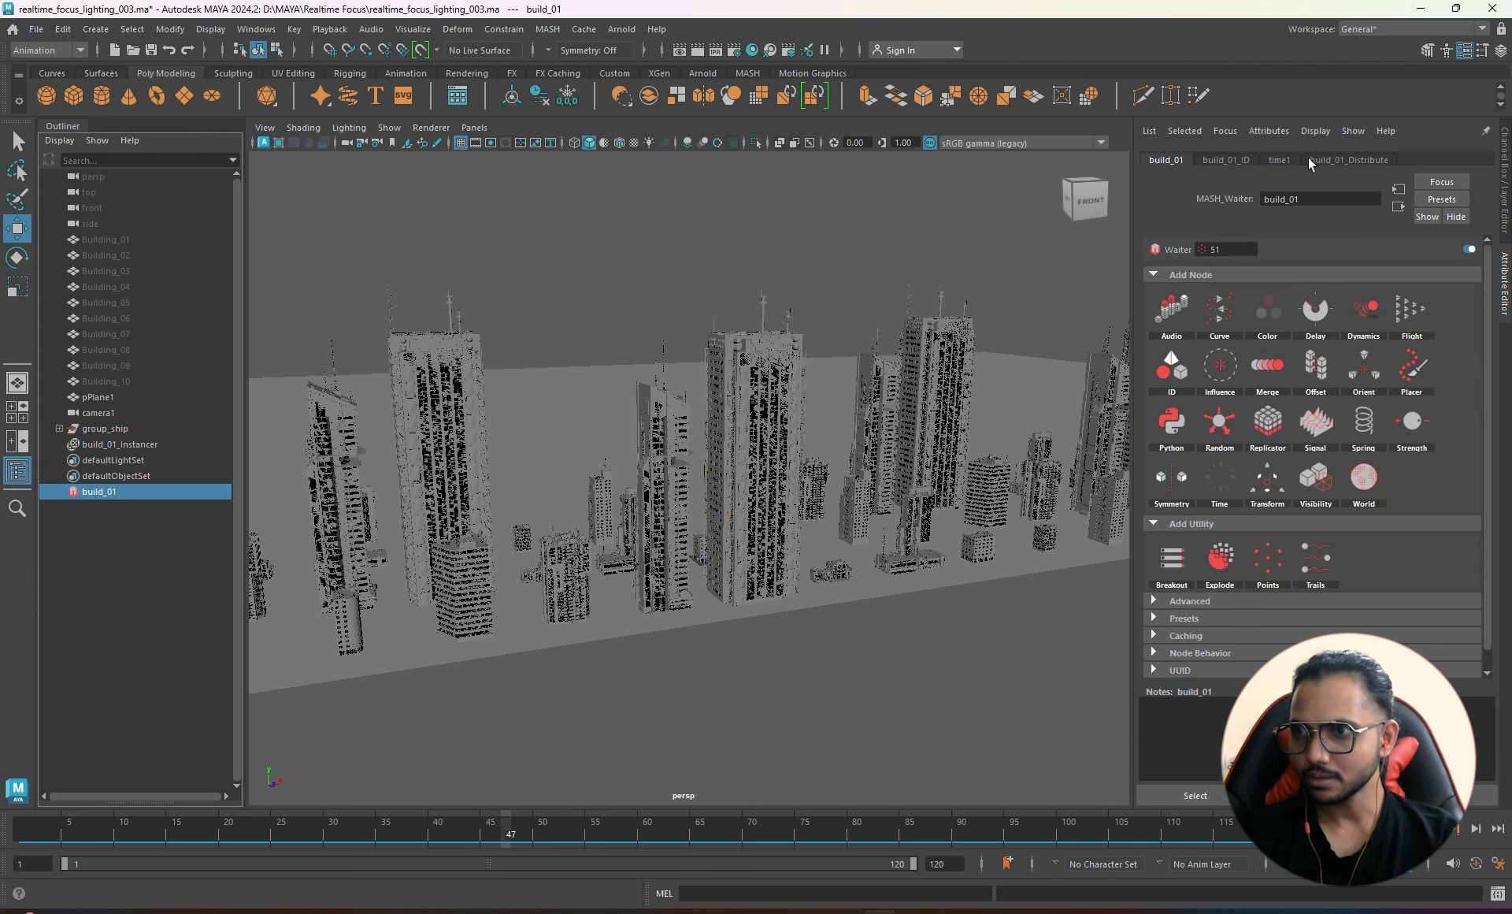
- Set the ID node's ID Type to Random with Random Seed 17
left_click(1226, 160)
scroll(805, 513, "down", 4)
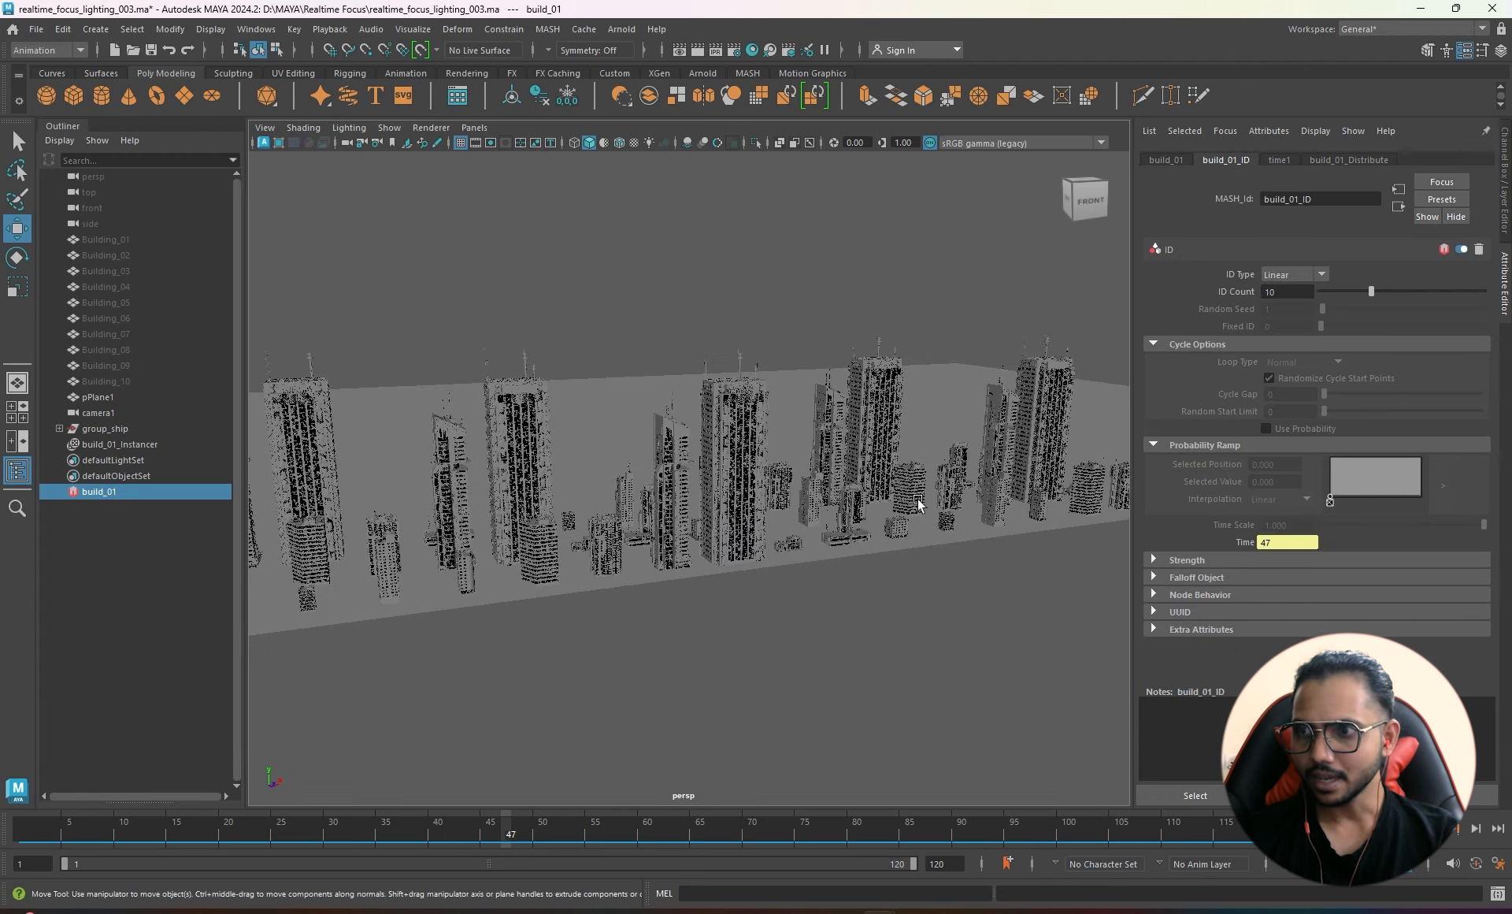
left_click_drag(878, 499, 857, 574, "alt")
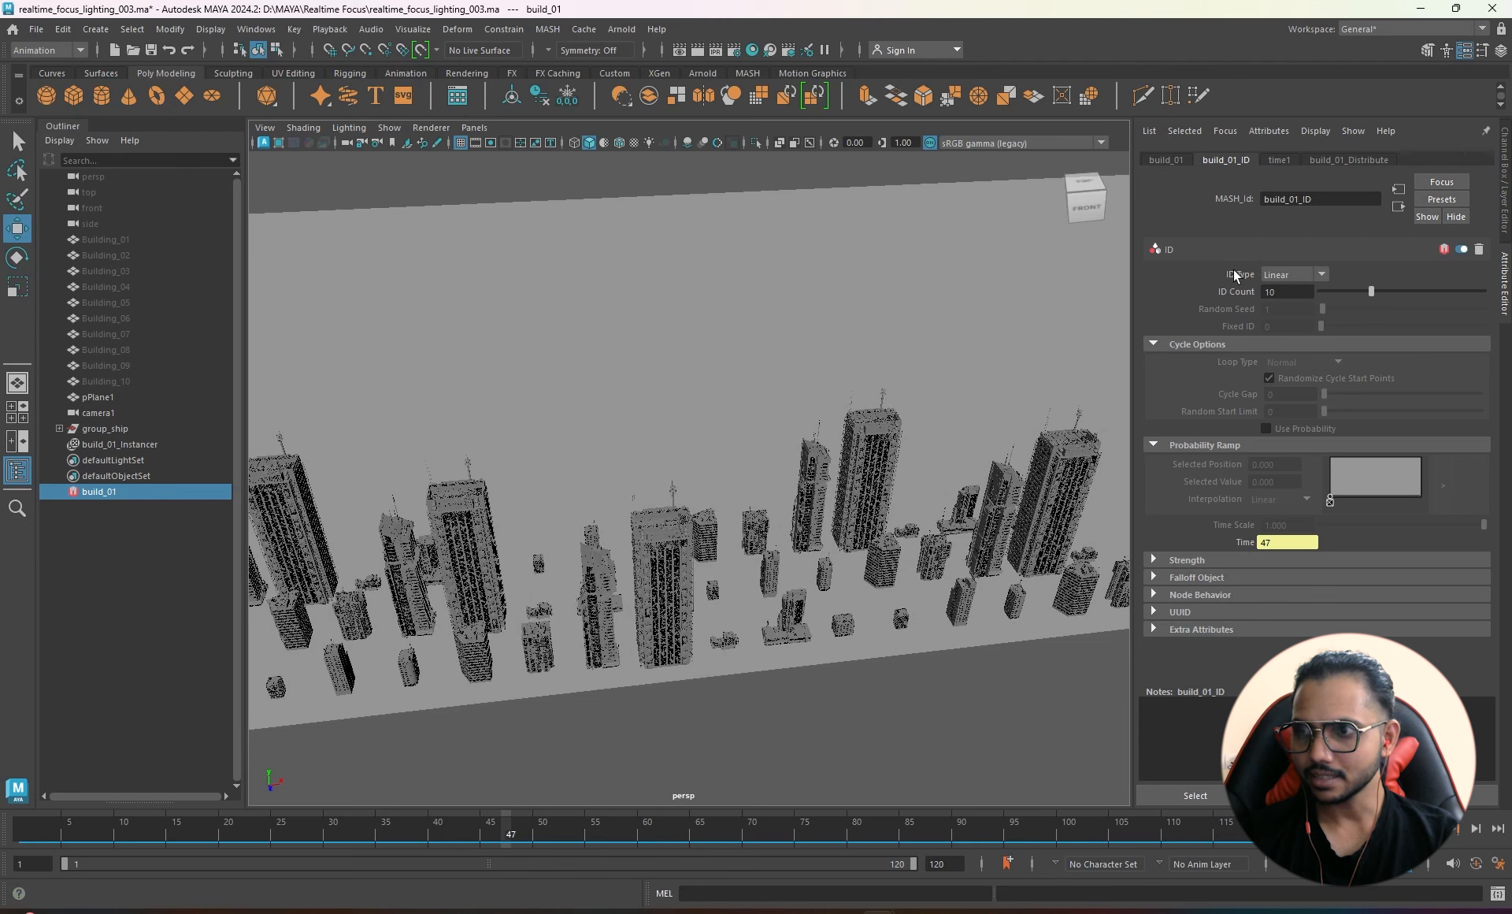
left_click(1287, 275)
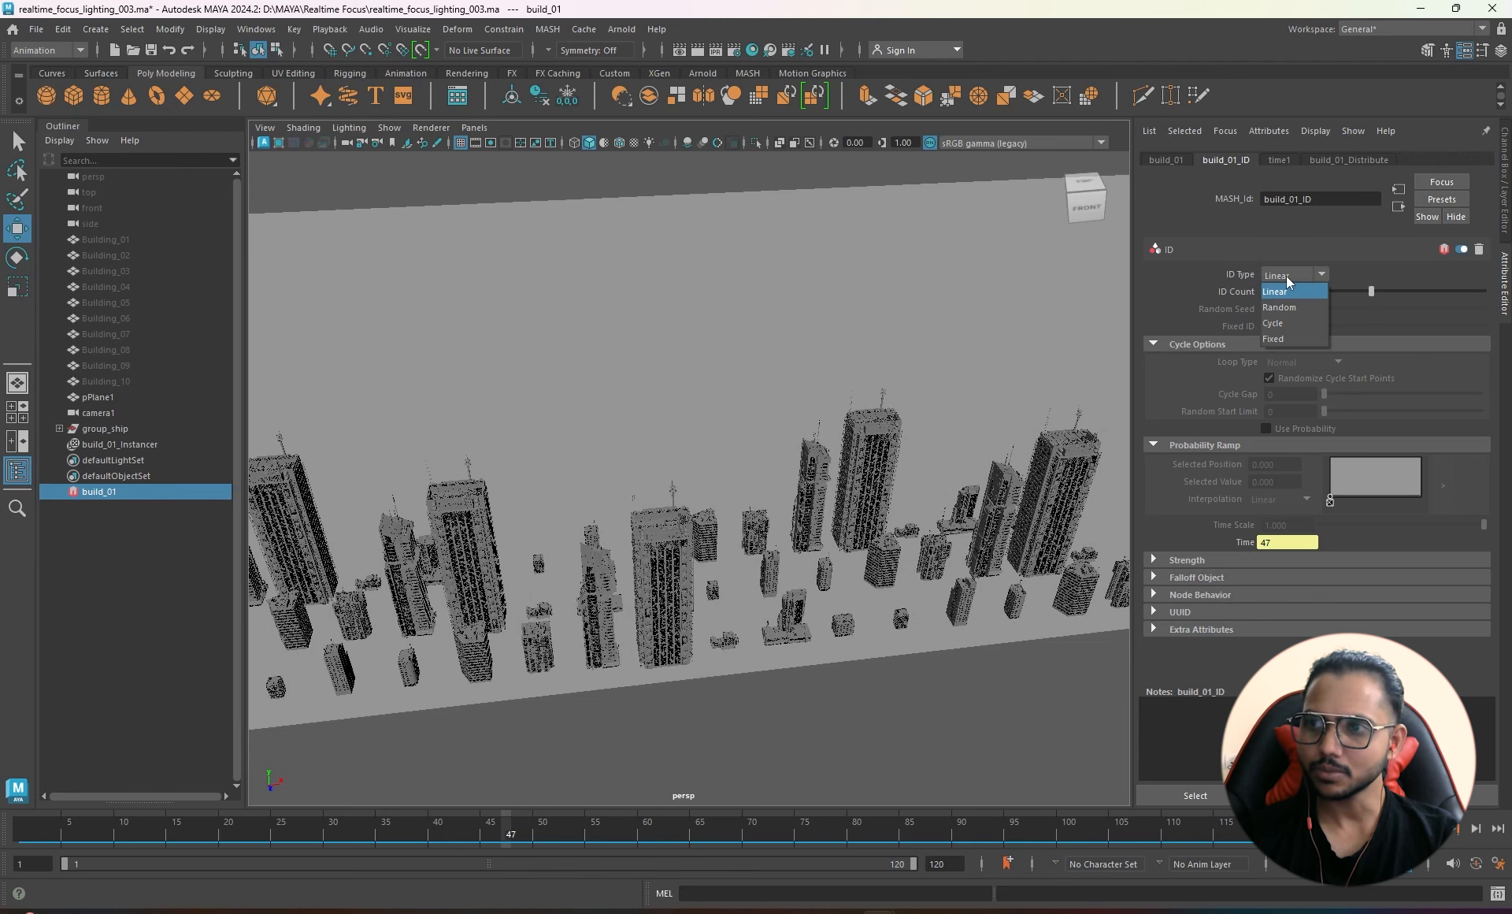
left_click(1290, 310)
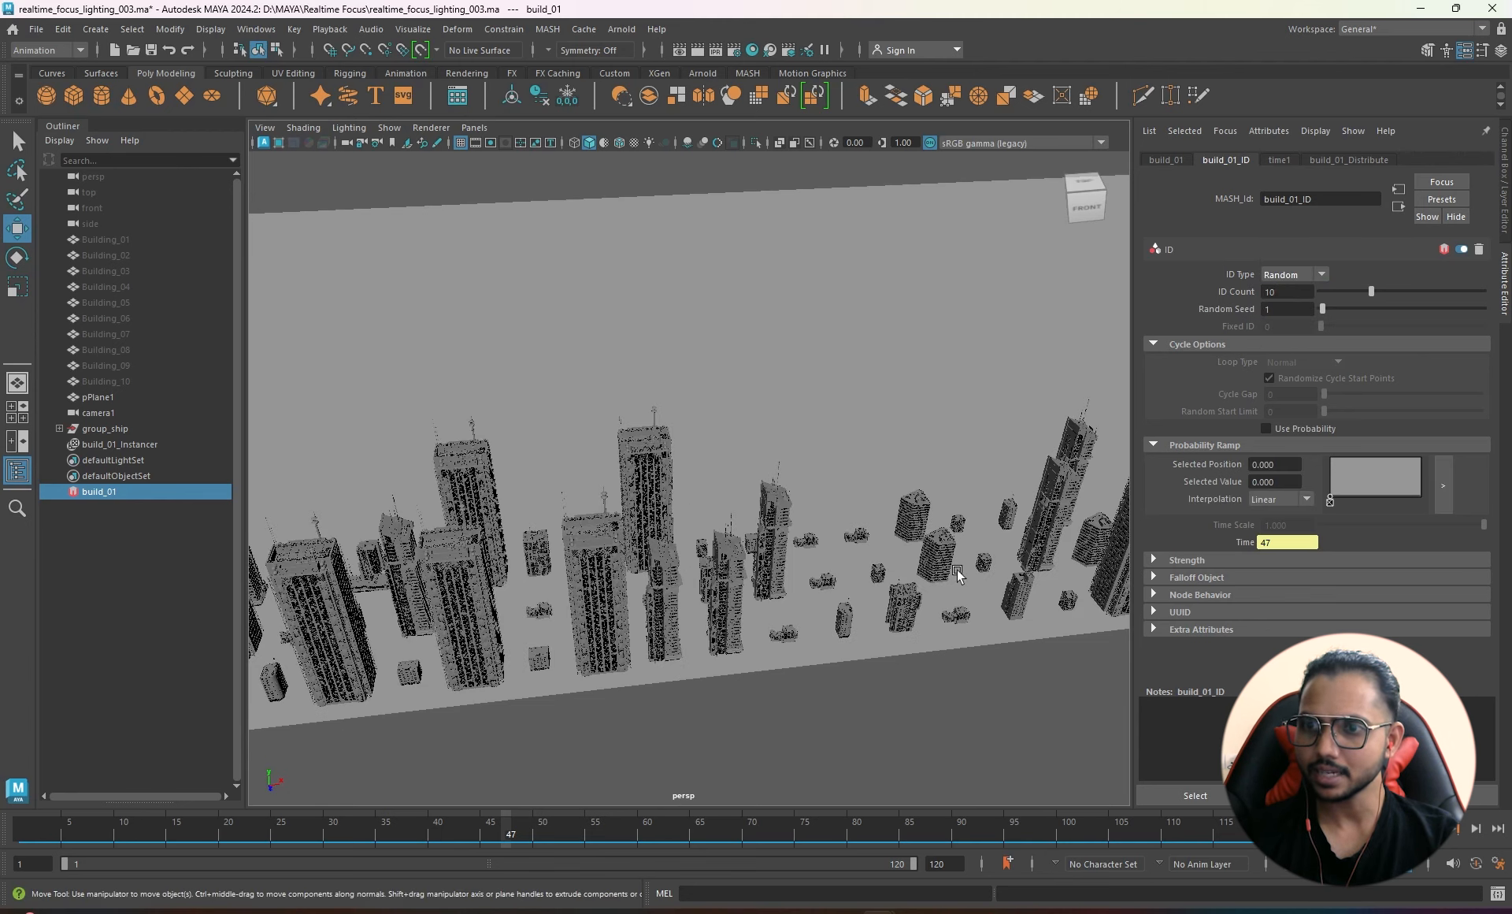
scroll(707, 480, "down", 5)
left_click_drag(705, 479, 729, 452, "alt")
left_click_drag(753, 535, 711, 581, "alt")
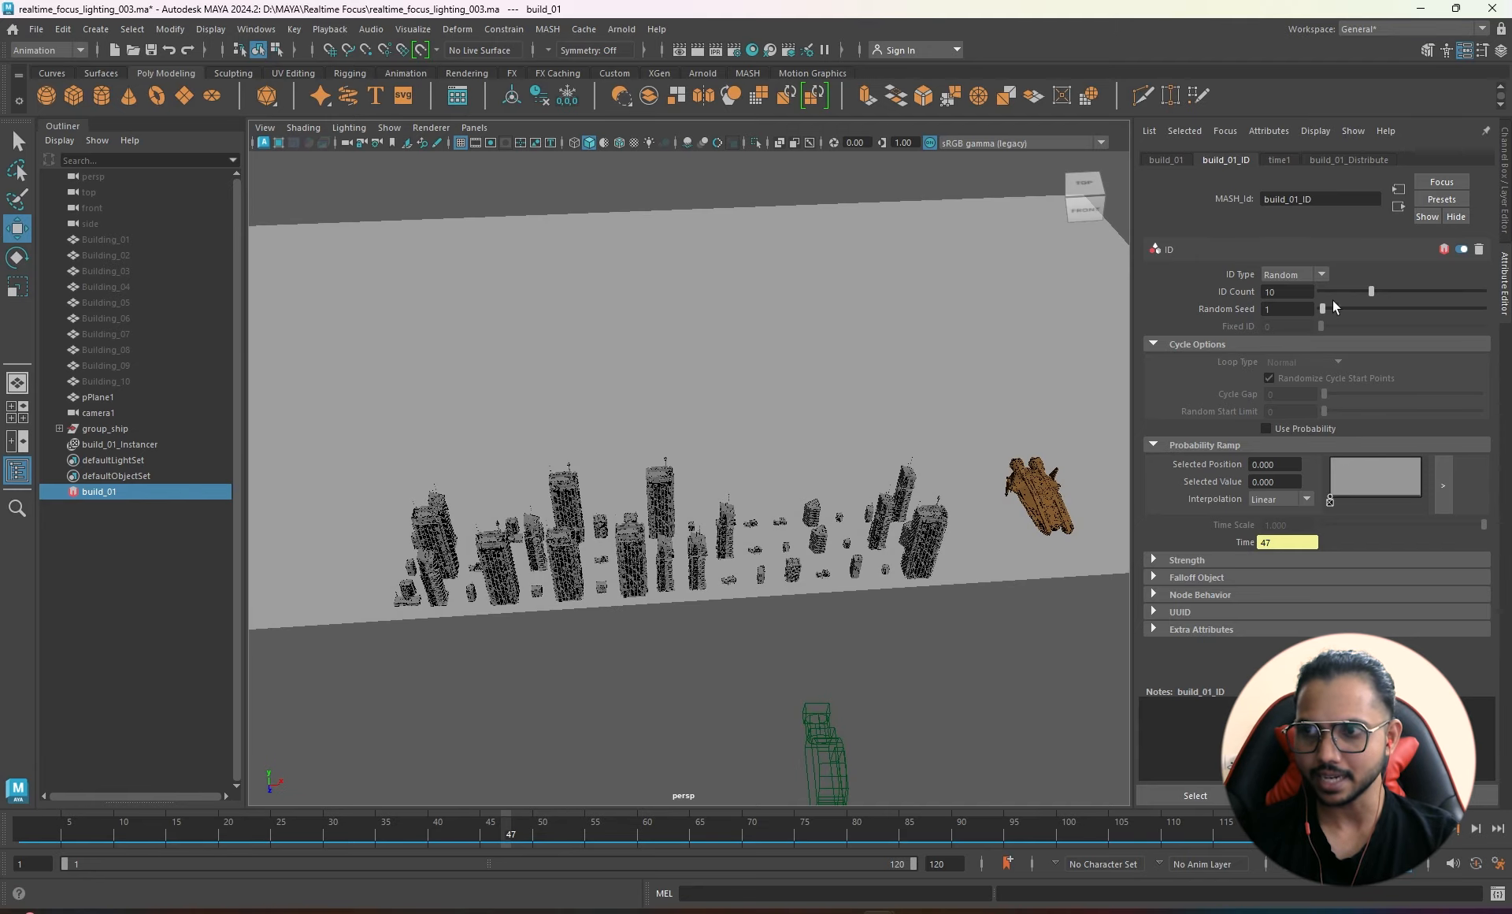
mouse_move(1336, 307)
left_mouse_down()
mouse_move(1367, 308)
mouse_move(1348, 315)
left_mouse_up()
left_click_drag(827, 520, 713, 548, "alt")
- Widen the Distribute node's X spacing and building count, viewing the city from the front
left_click(1339, 159)
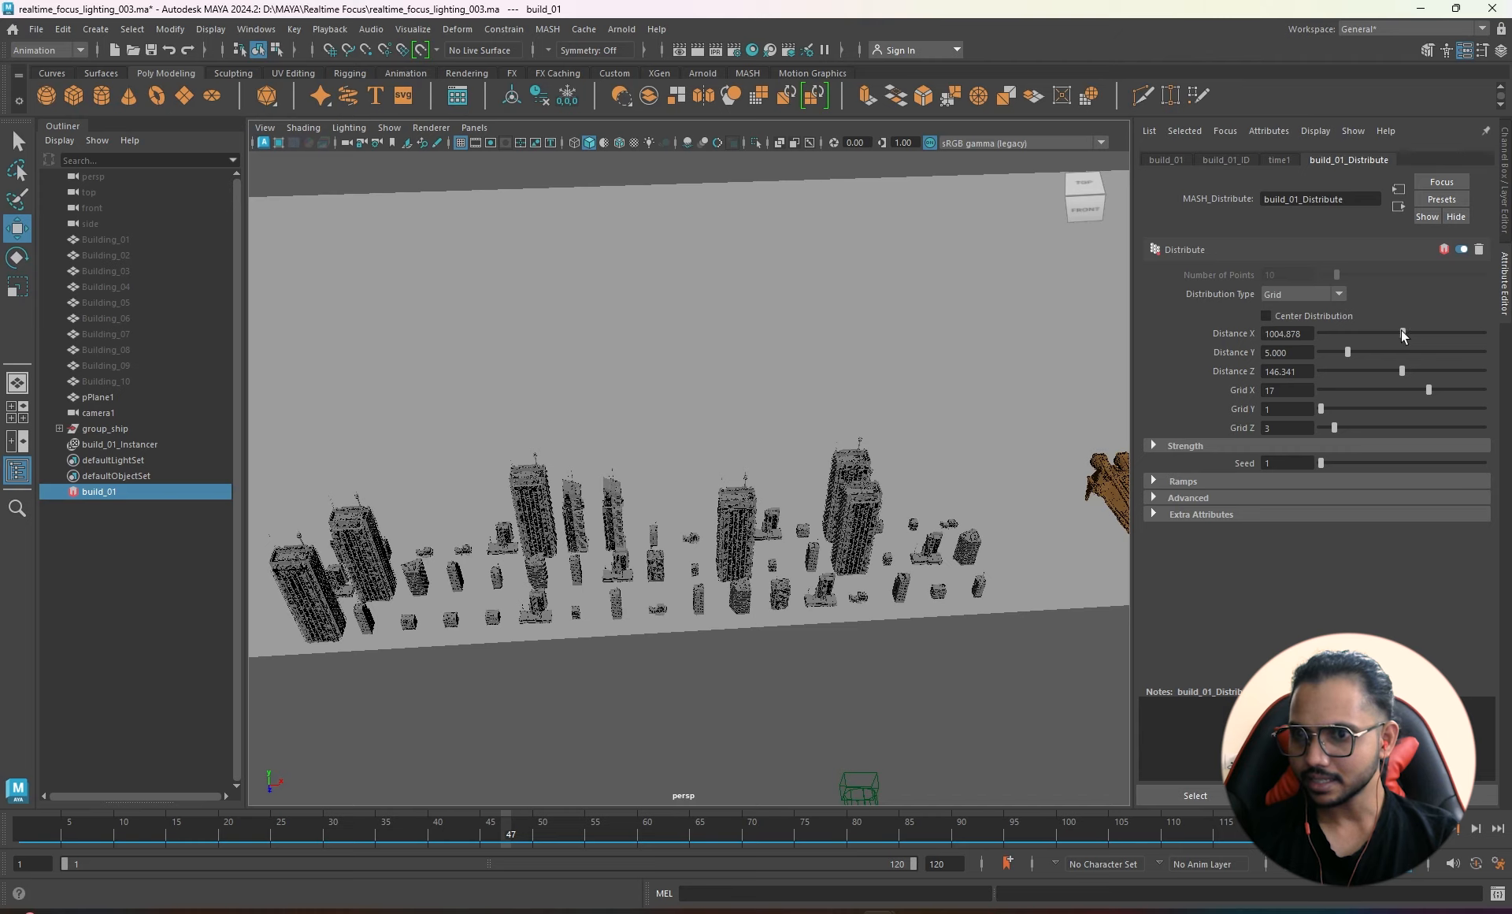
left_click_drag(1402, 334, 1450, 331)
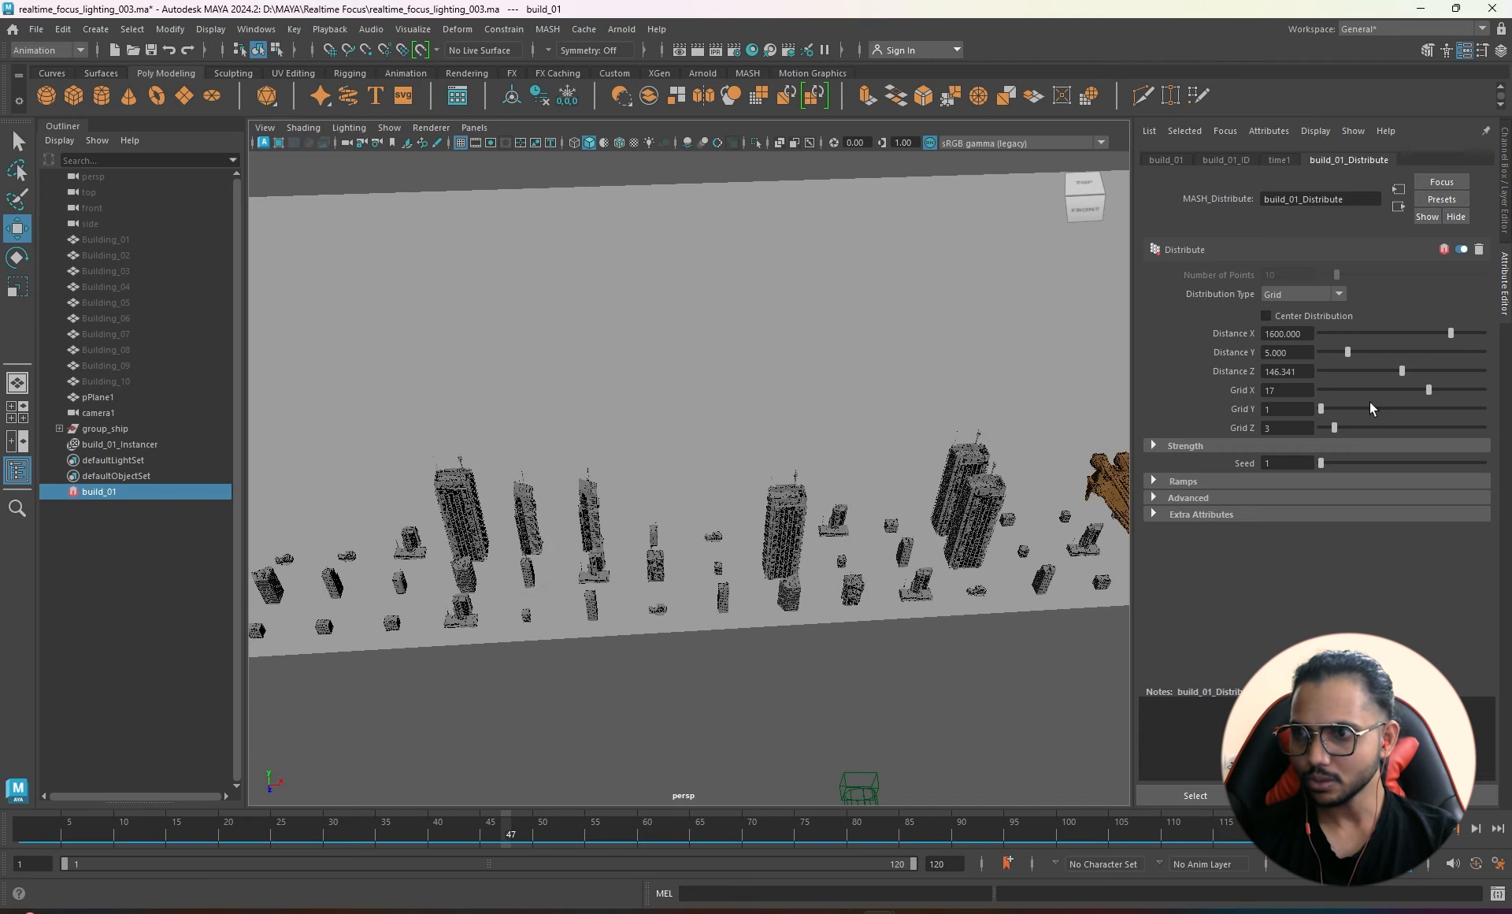
left_click_drag(1434, 394, 1483, 393)
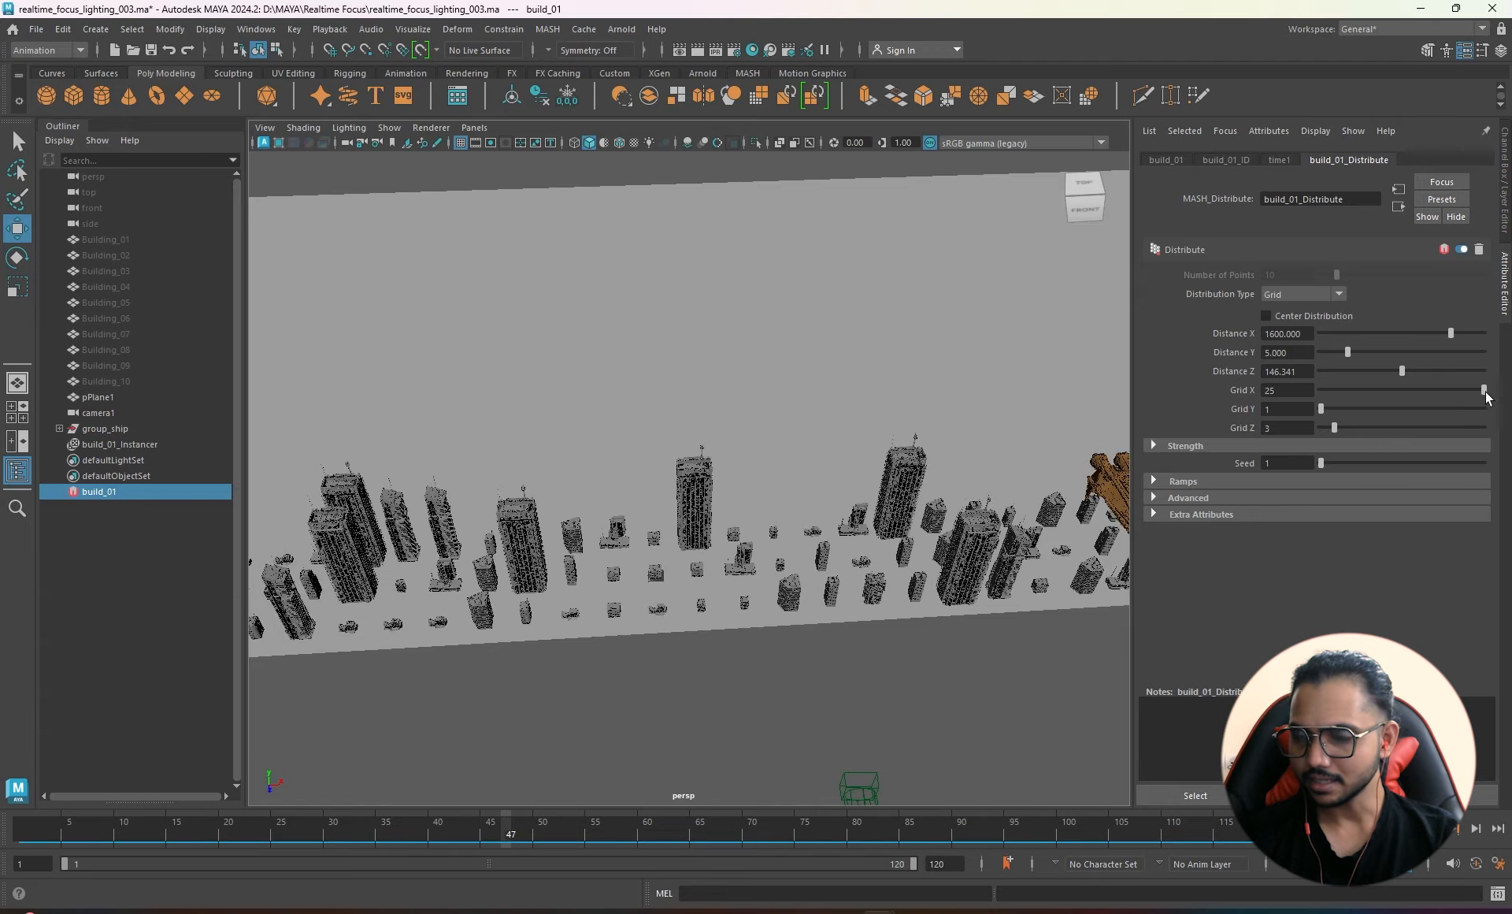
left_click_drag(841, 427, 696, 414, "alt")
right_click_drag(696, 414, 1040, 497, "alt")
left_click_drag(857, 508, 823, 477, "alt")
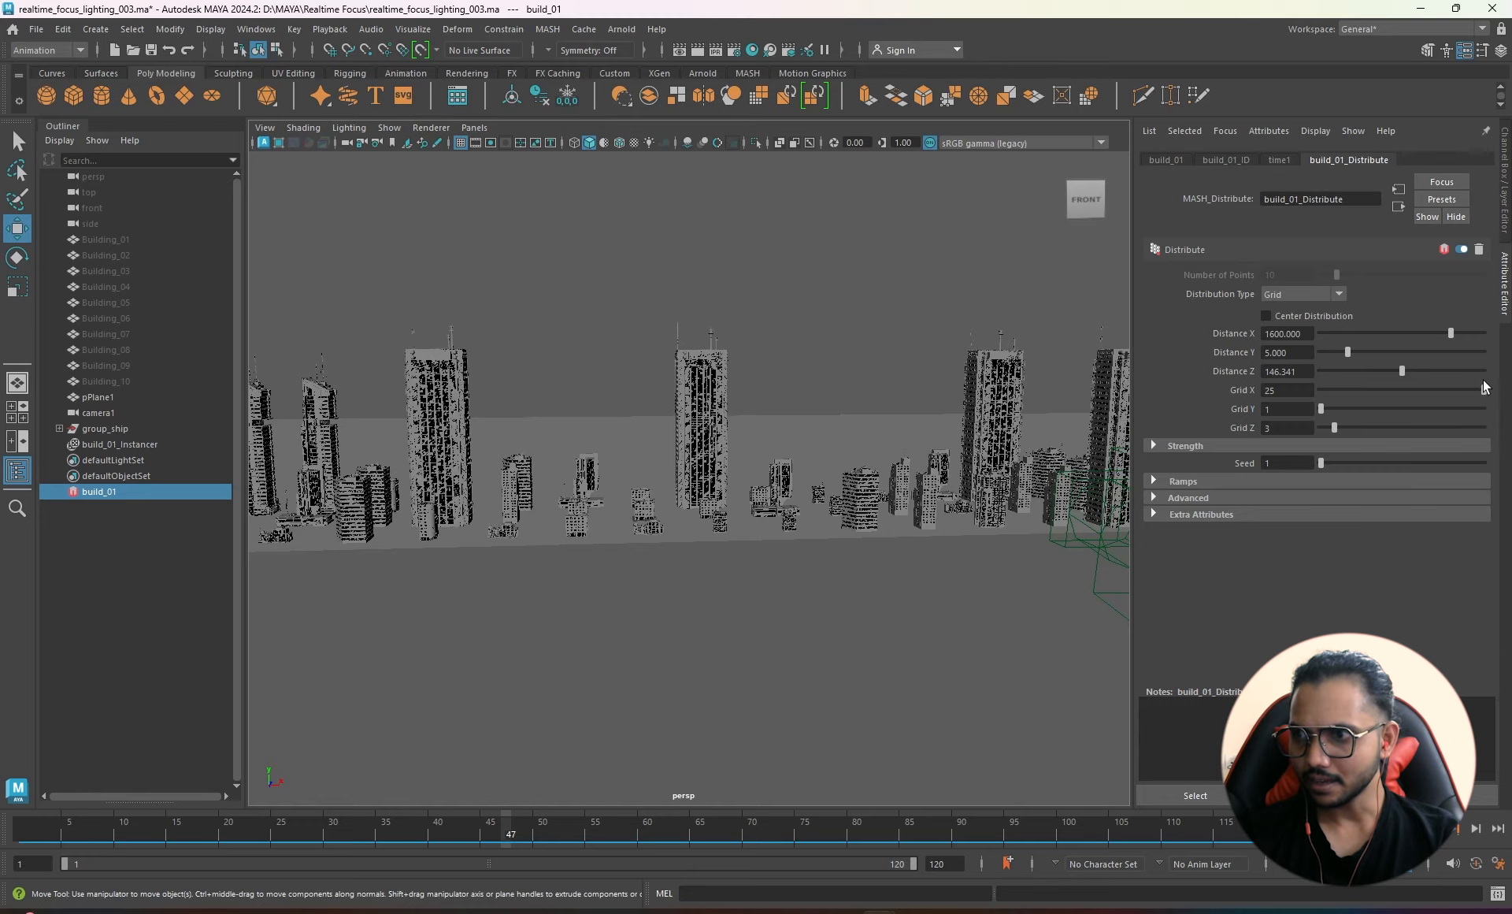
left_click_drag(1478, 393, 1493, 394)
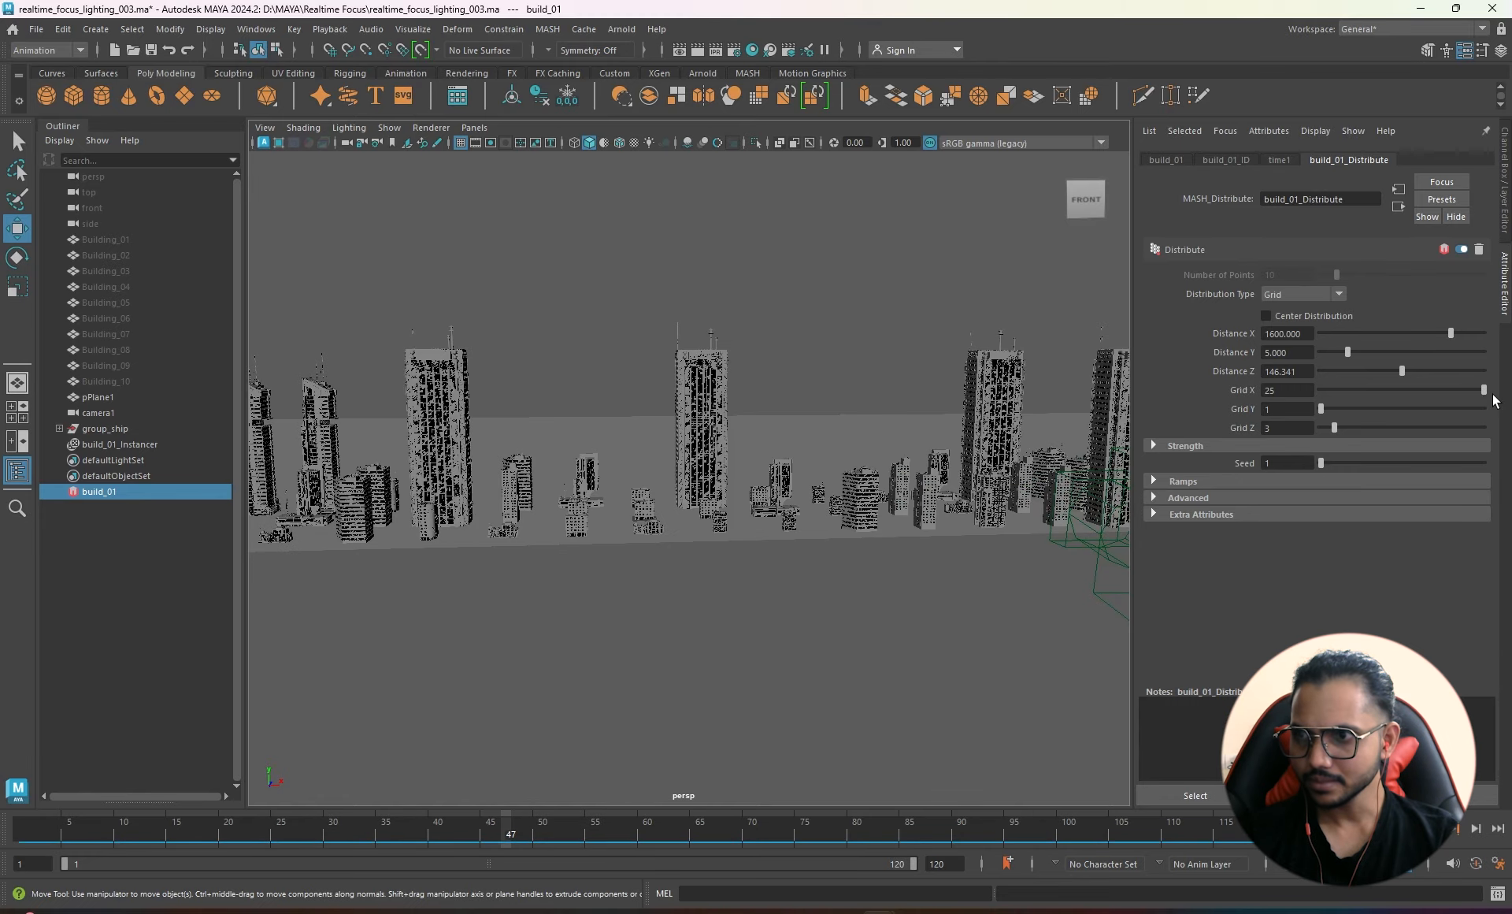
mouse_move(1451, 335)
left_mouse_down()
mouse_move(1397, 345)
mouse_move(1450, 337)
left_mouse_up()
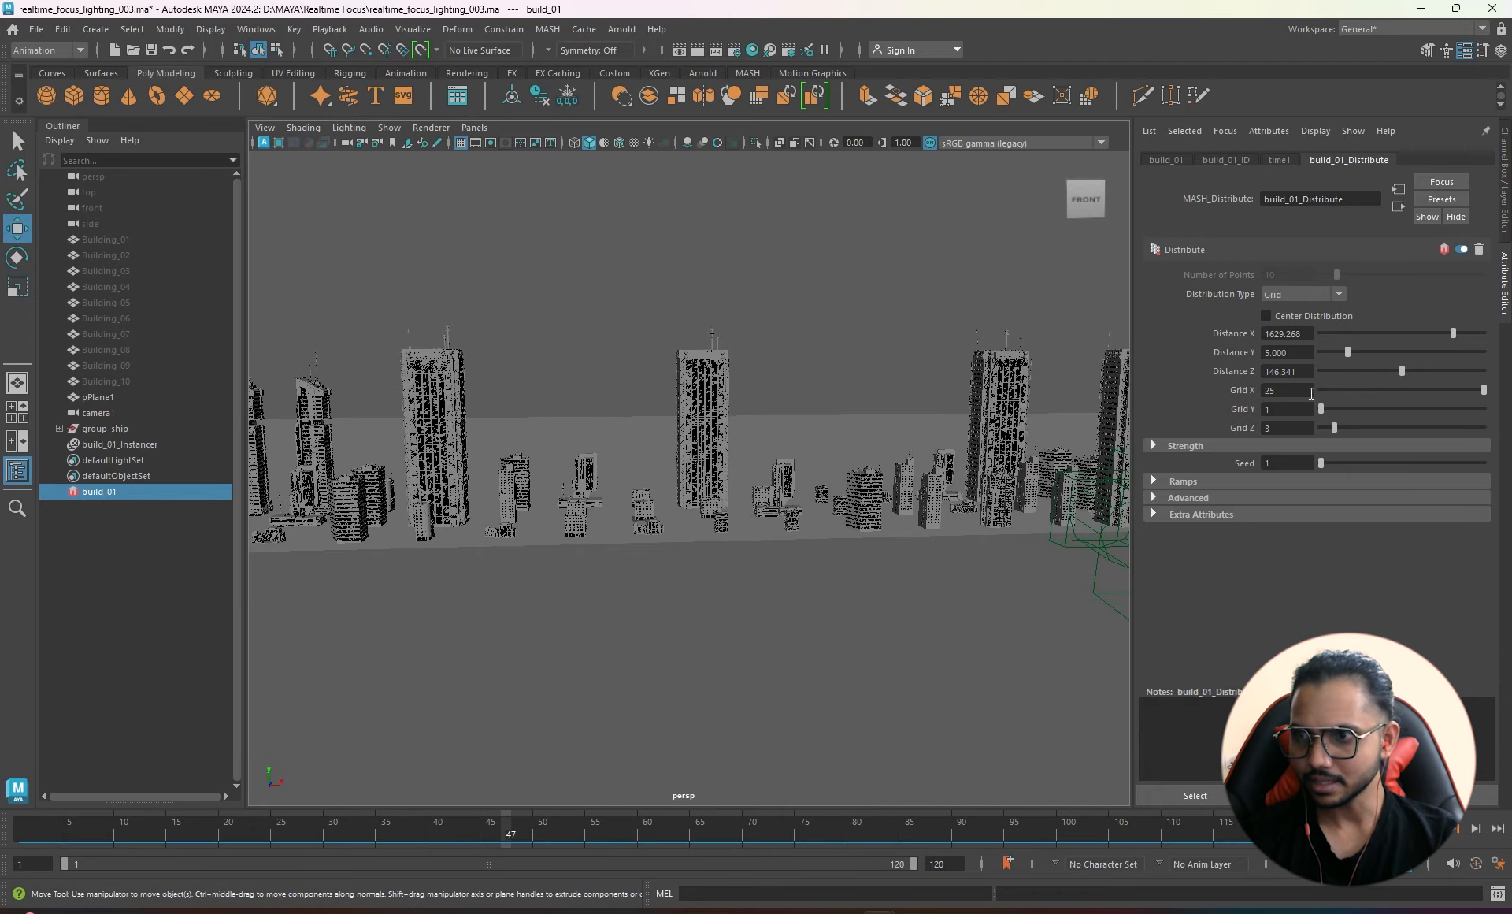
- Set Grid X to 35 buildings per row
left_click(1287, 390)
type("35")
key("Return")
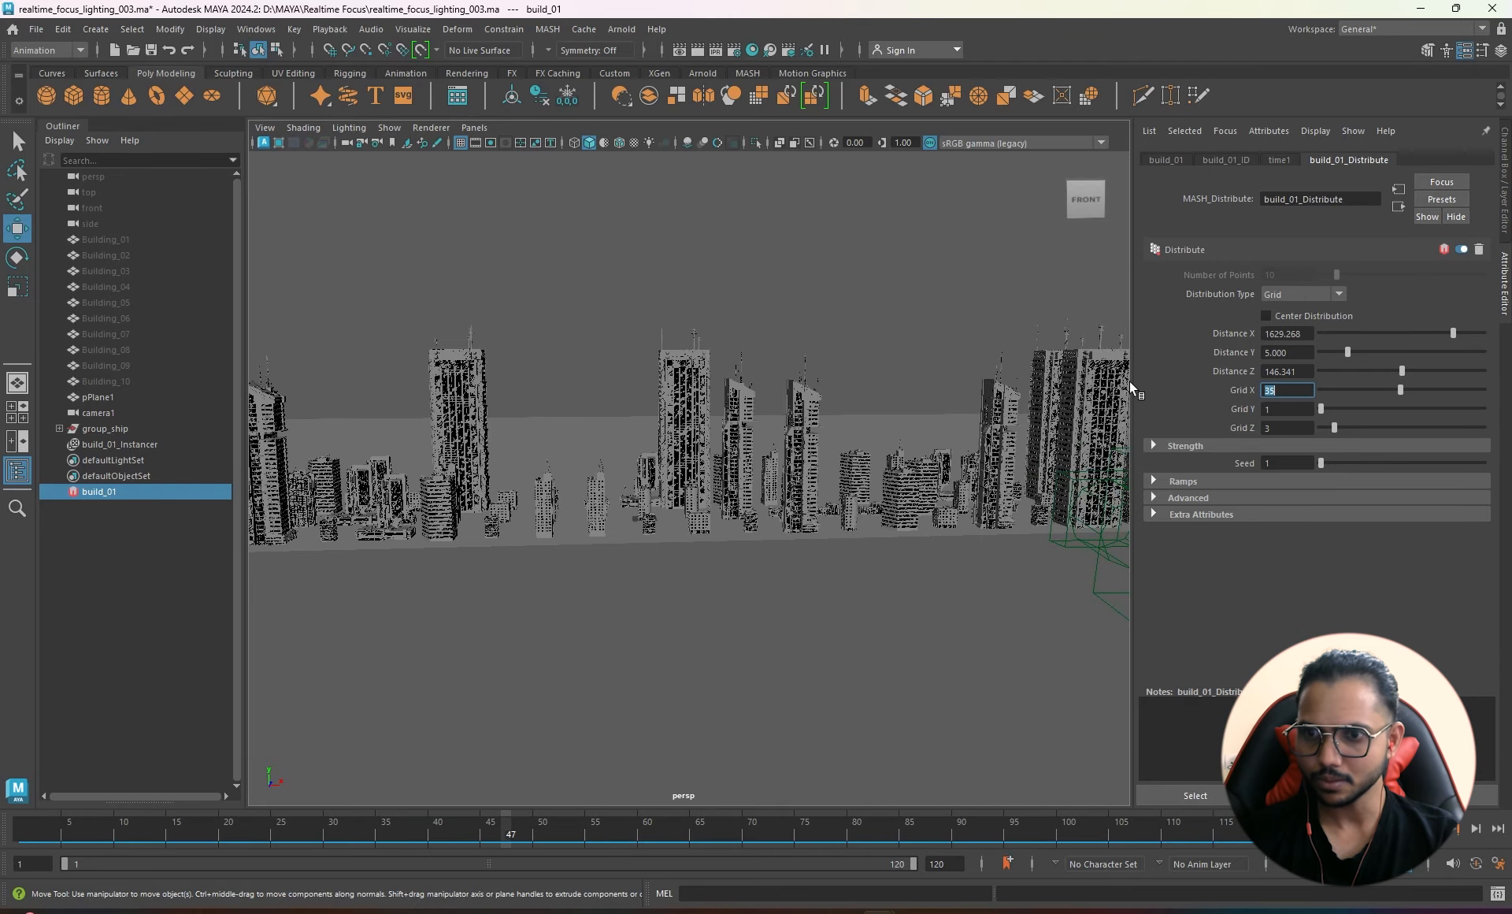
left_click_drag(733, 446, 631, 439, "alt")
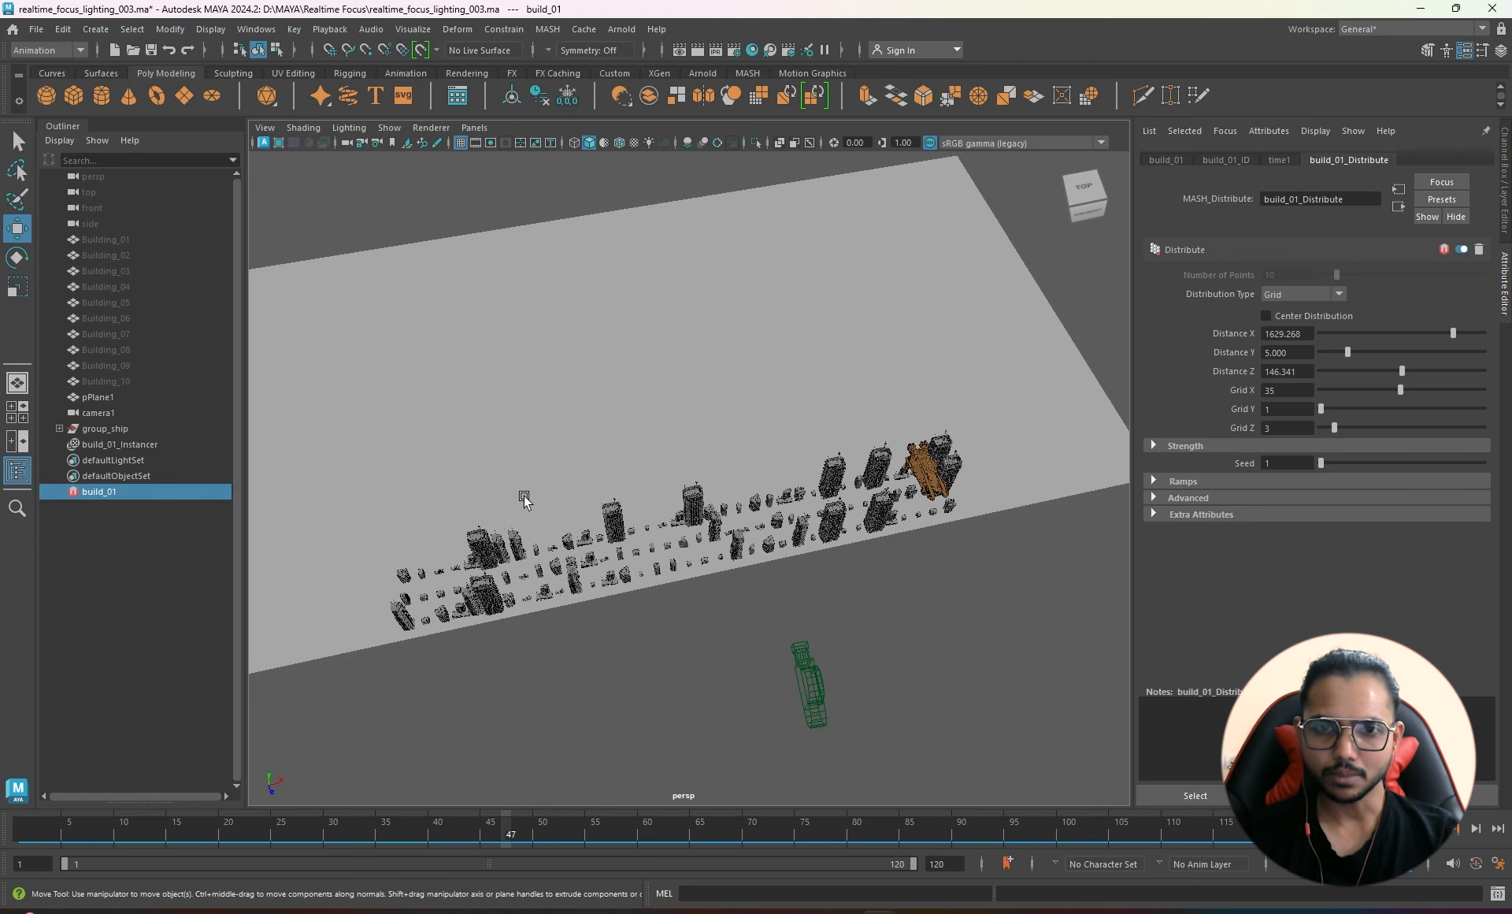
- Duplicate the building instancer with Ctrl+D, then delete that plain copy
left_click(128, 444)
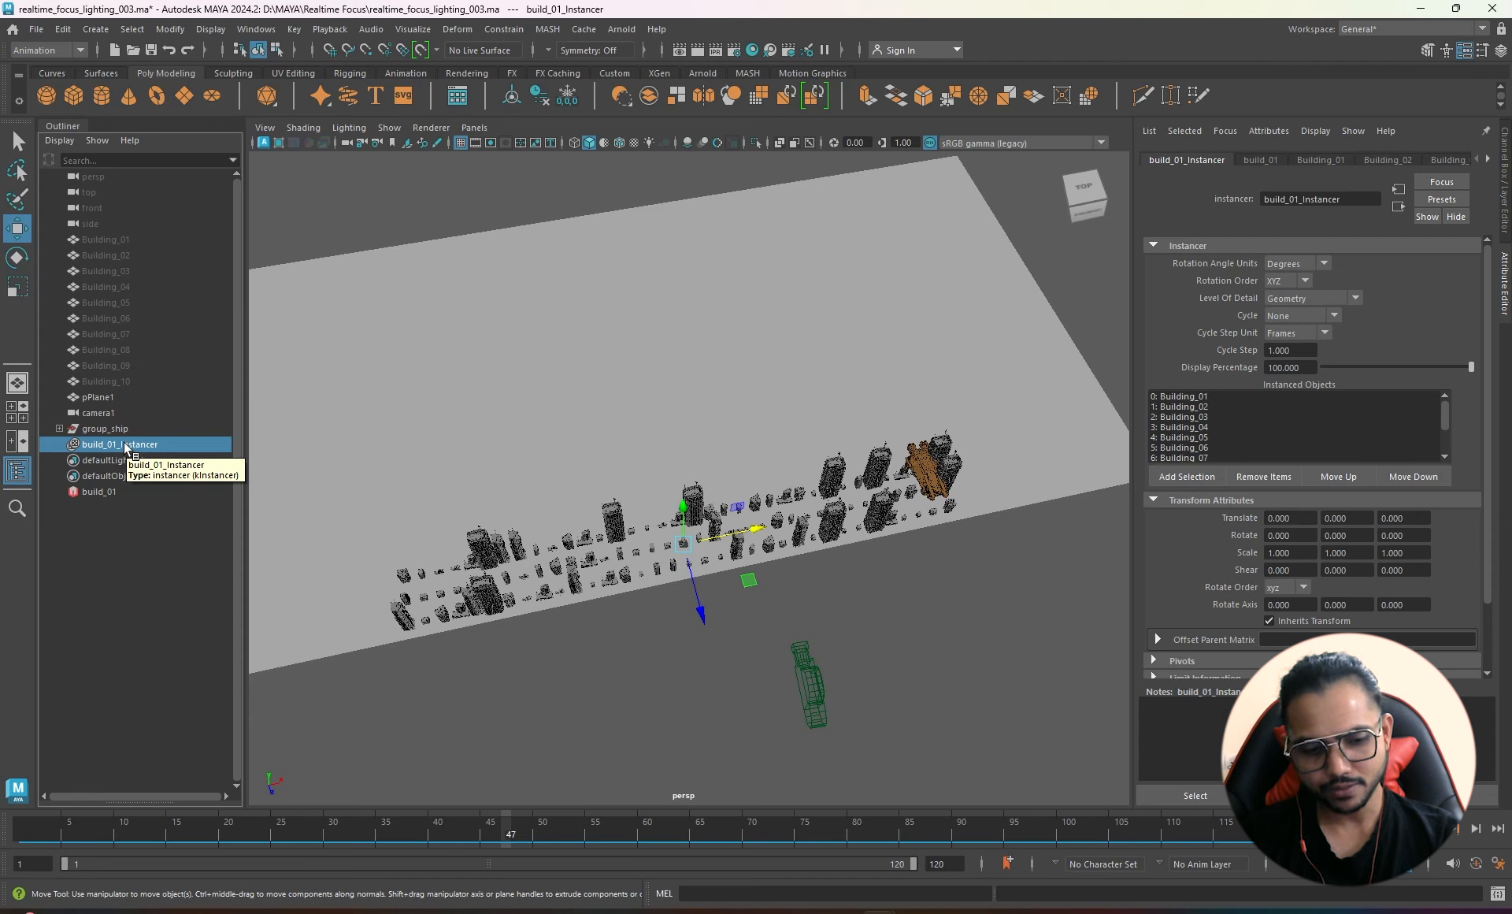
key("ctrl+d")
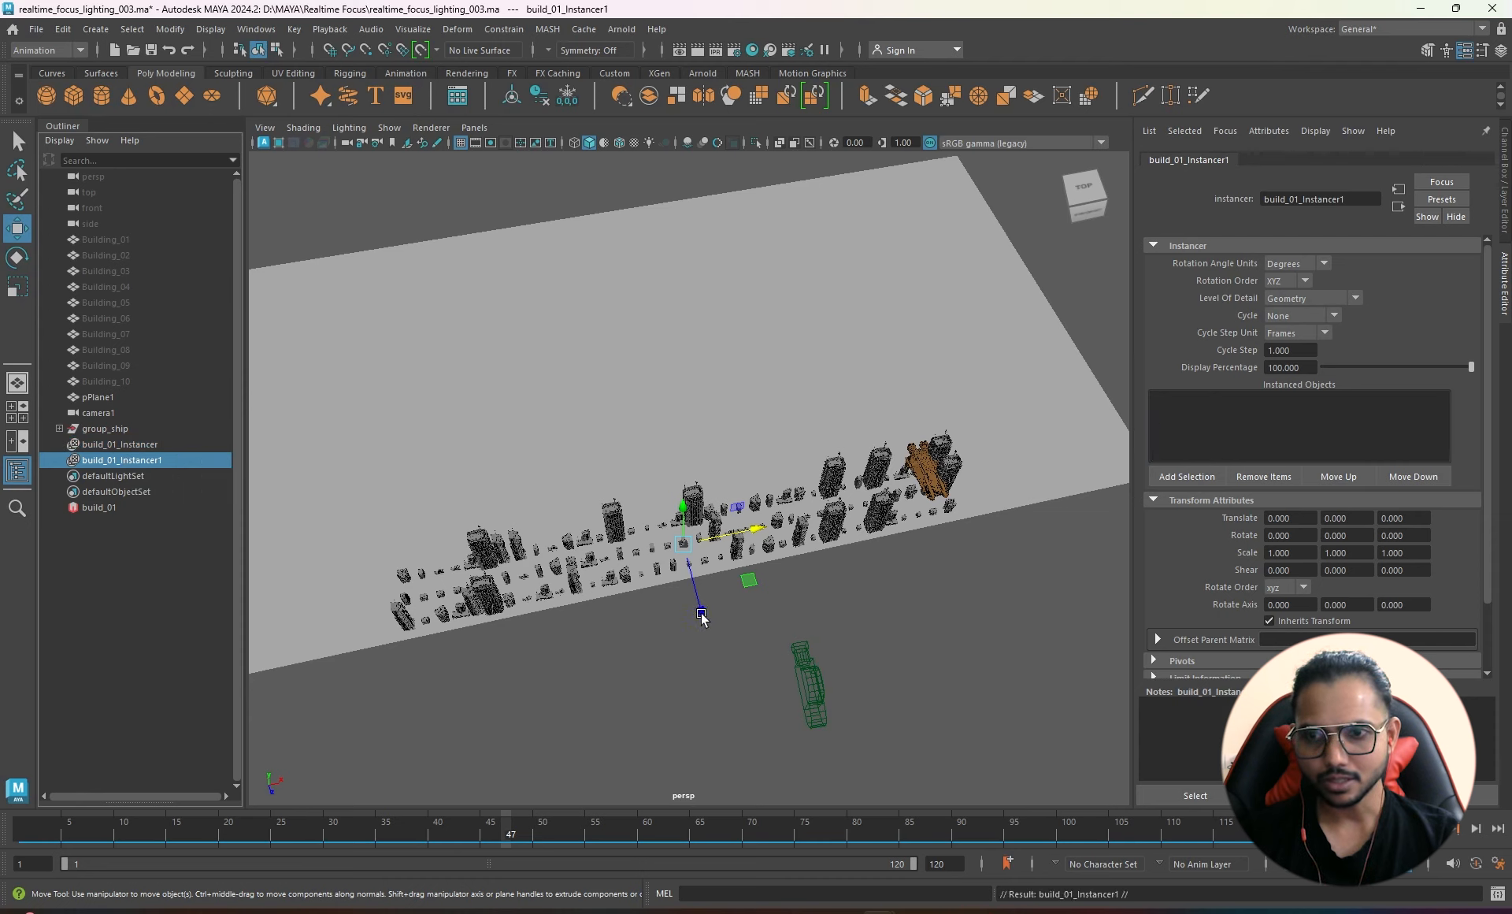
left_click_drag(701, 617, 670, 397)
key("Delete")
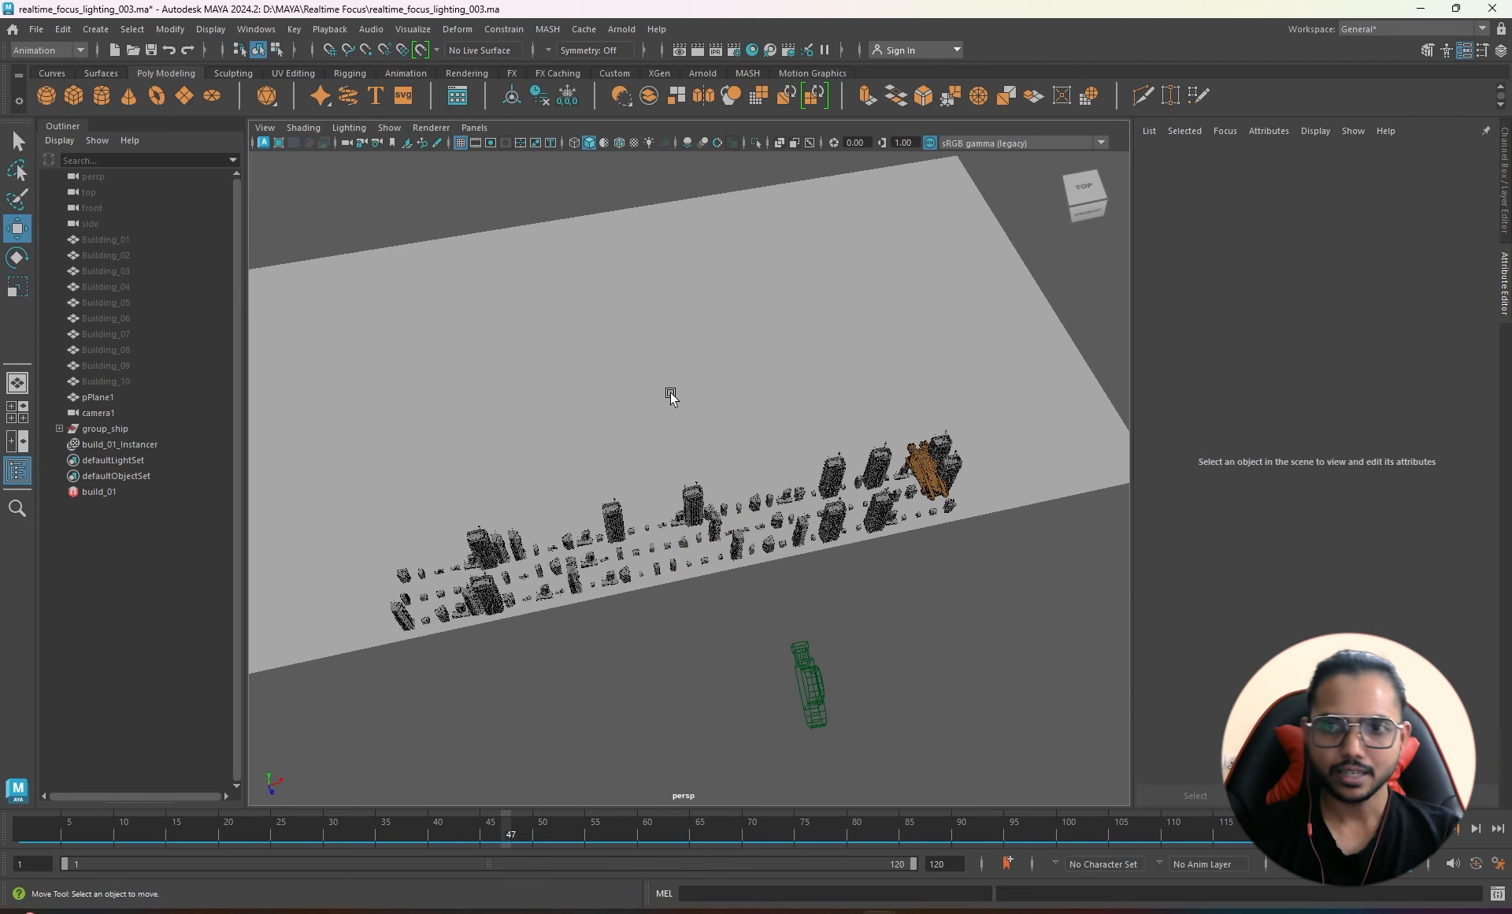
- Duplicate build_01_Instancer via Duplicate Special with input connections enabled
left_click(130, 443)
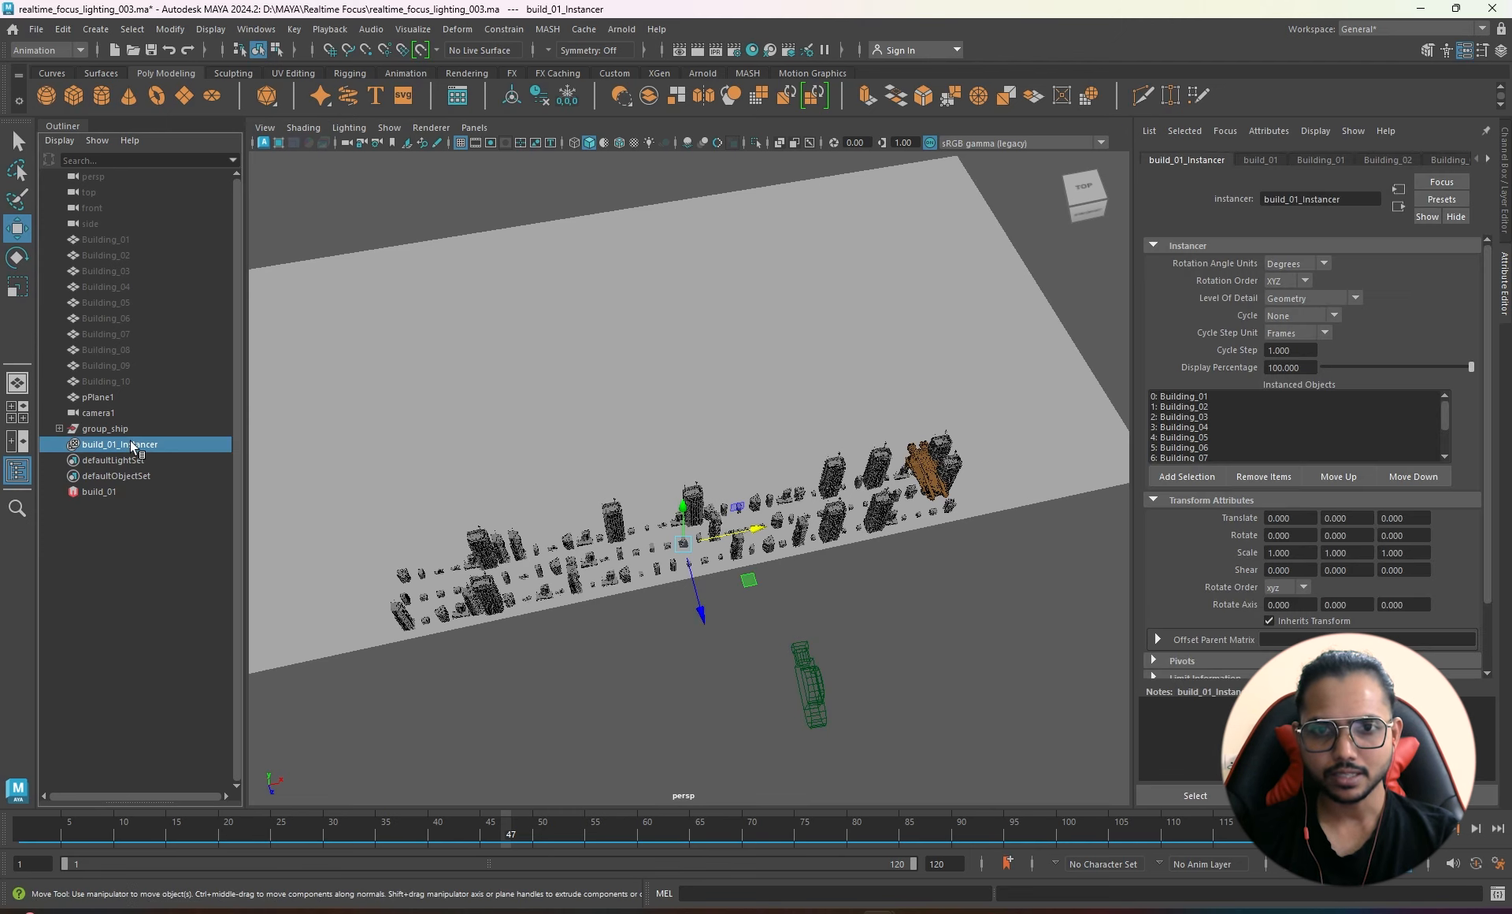
left_click(63, 30)
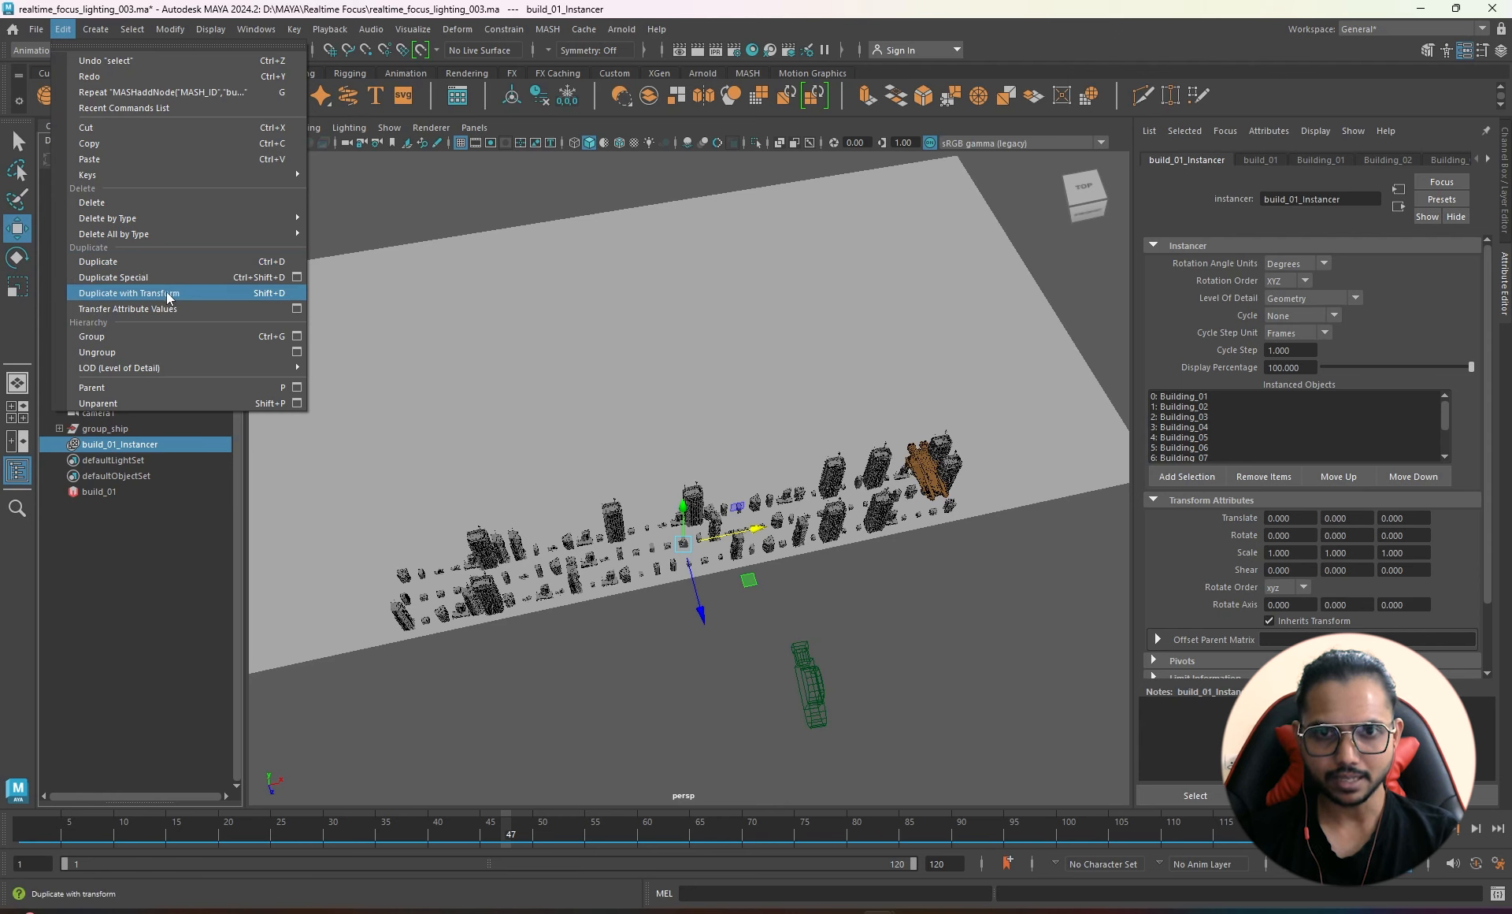
left_click(298, 276)
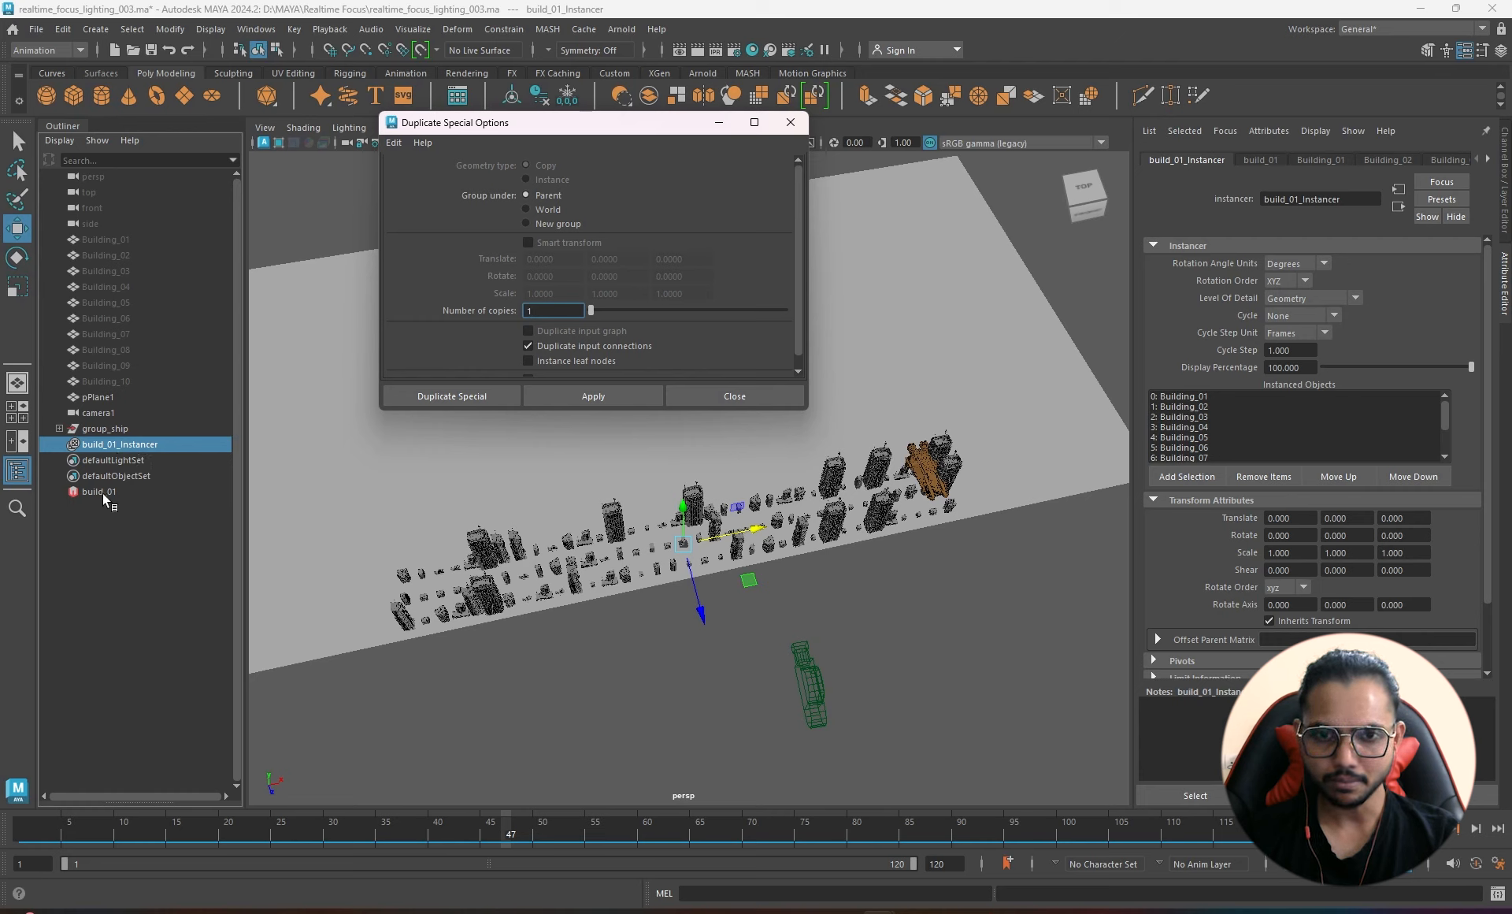
left_click(476, 394)
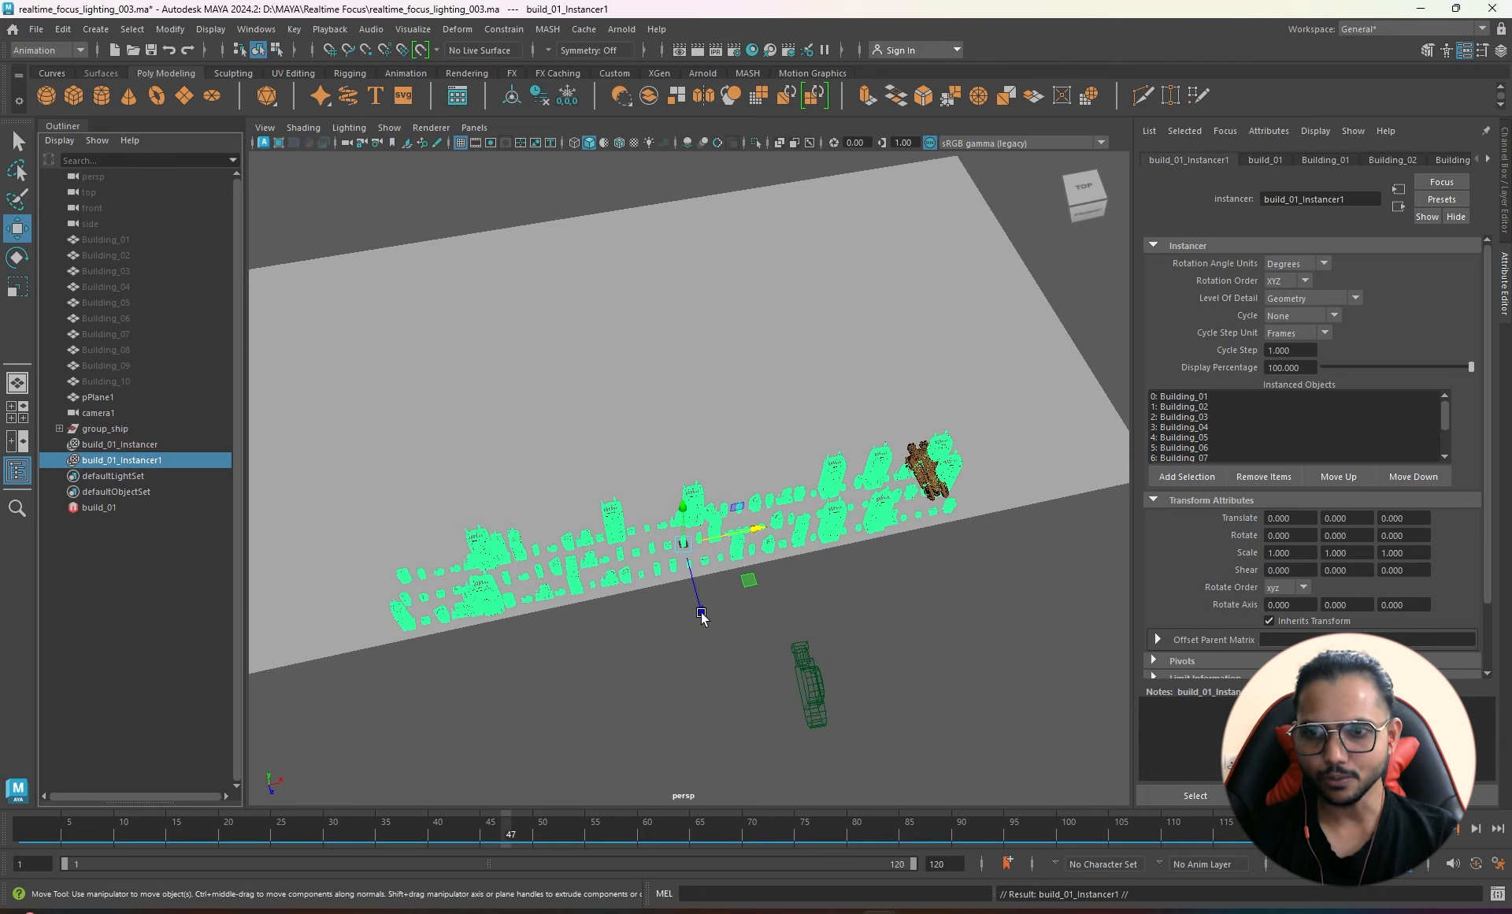
- Slide the duplicate buildings back to Translate Z -1272.327
left_click_drag(702, 613, 572, 400)
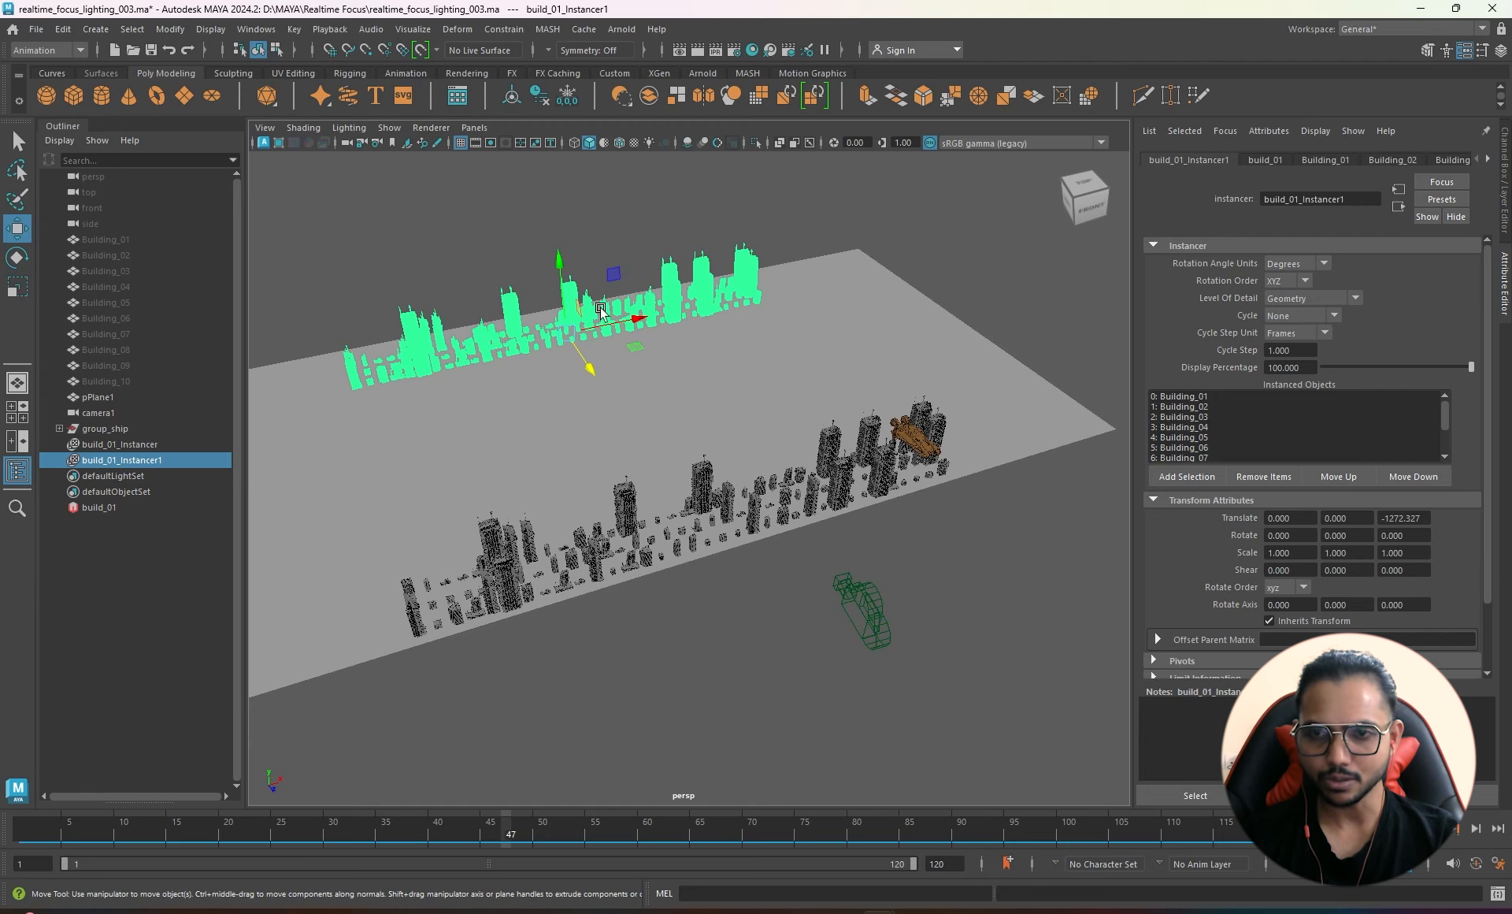
left_click_drag(549, 362, 624, 399, "alt")
middle_click_drag(678, 424, 621, 354, "alt")
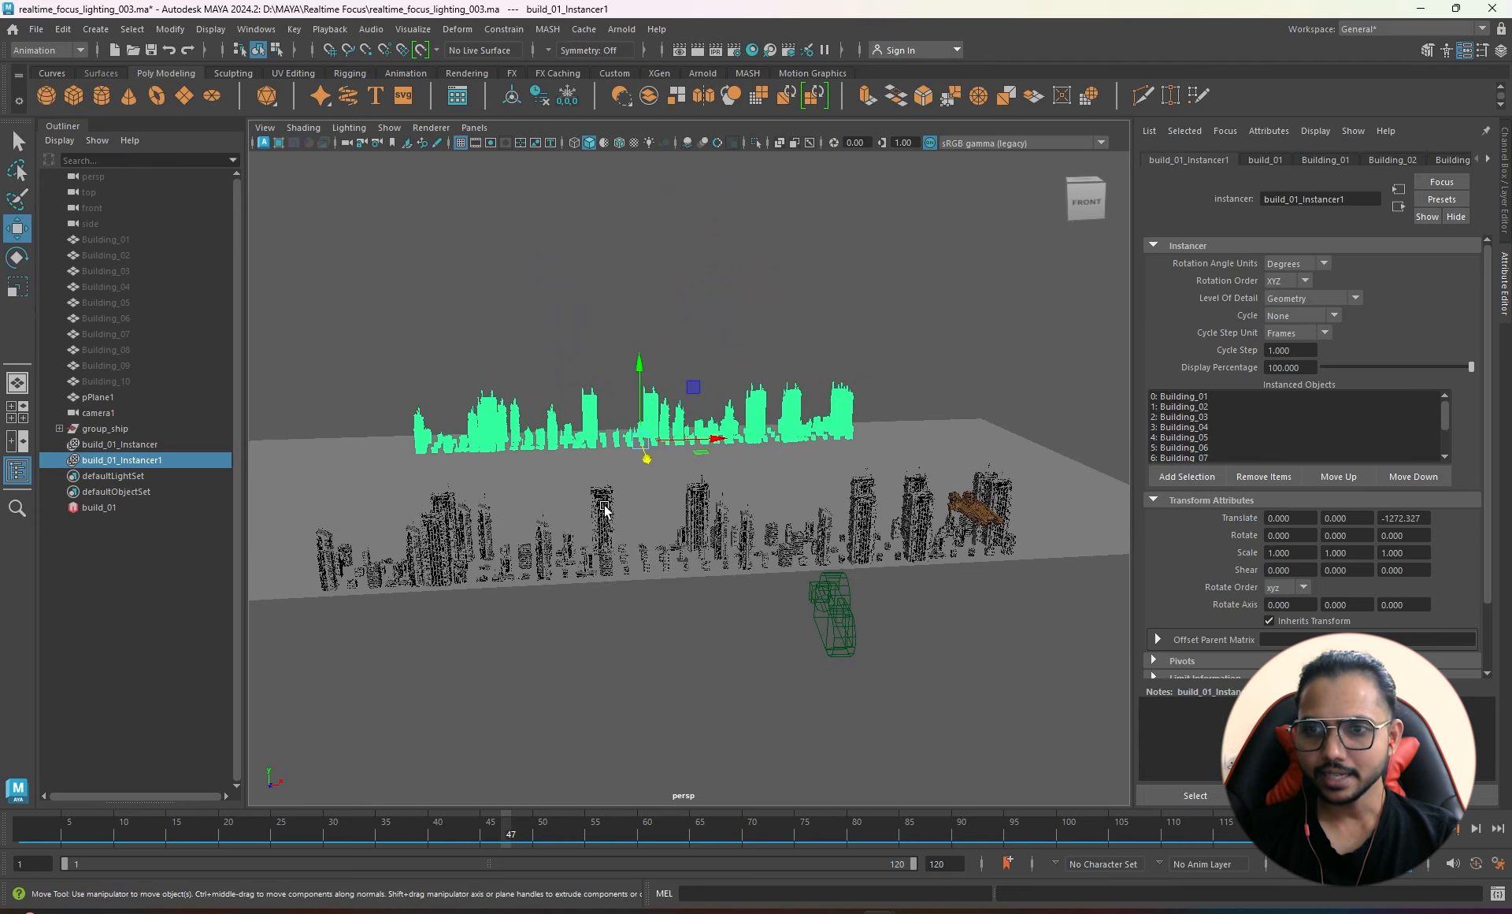
- Check the skyline through camera1, then return to the persp view
left_click(474, 128)
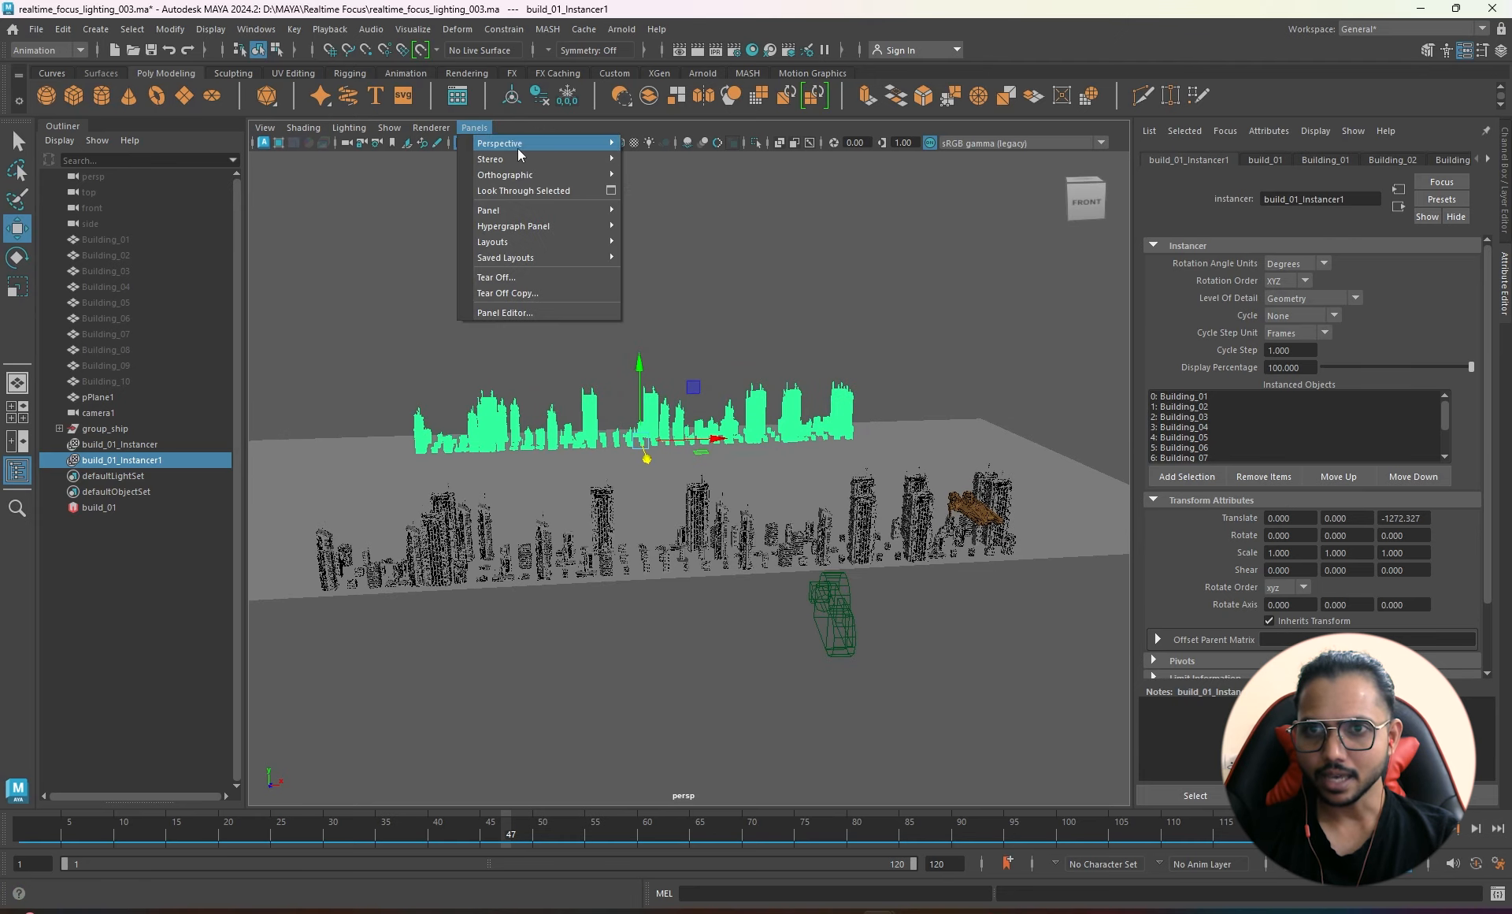
mouse_move(613, 147)
left_click(698, 144)
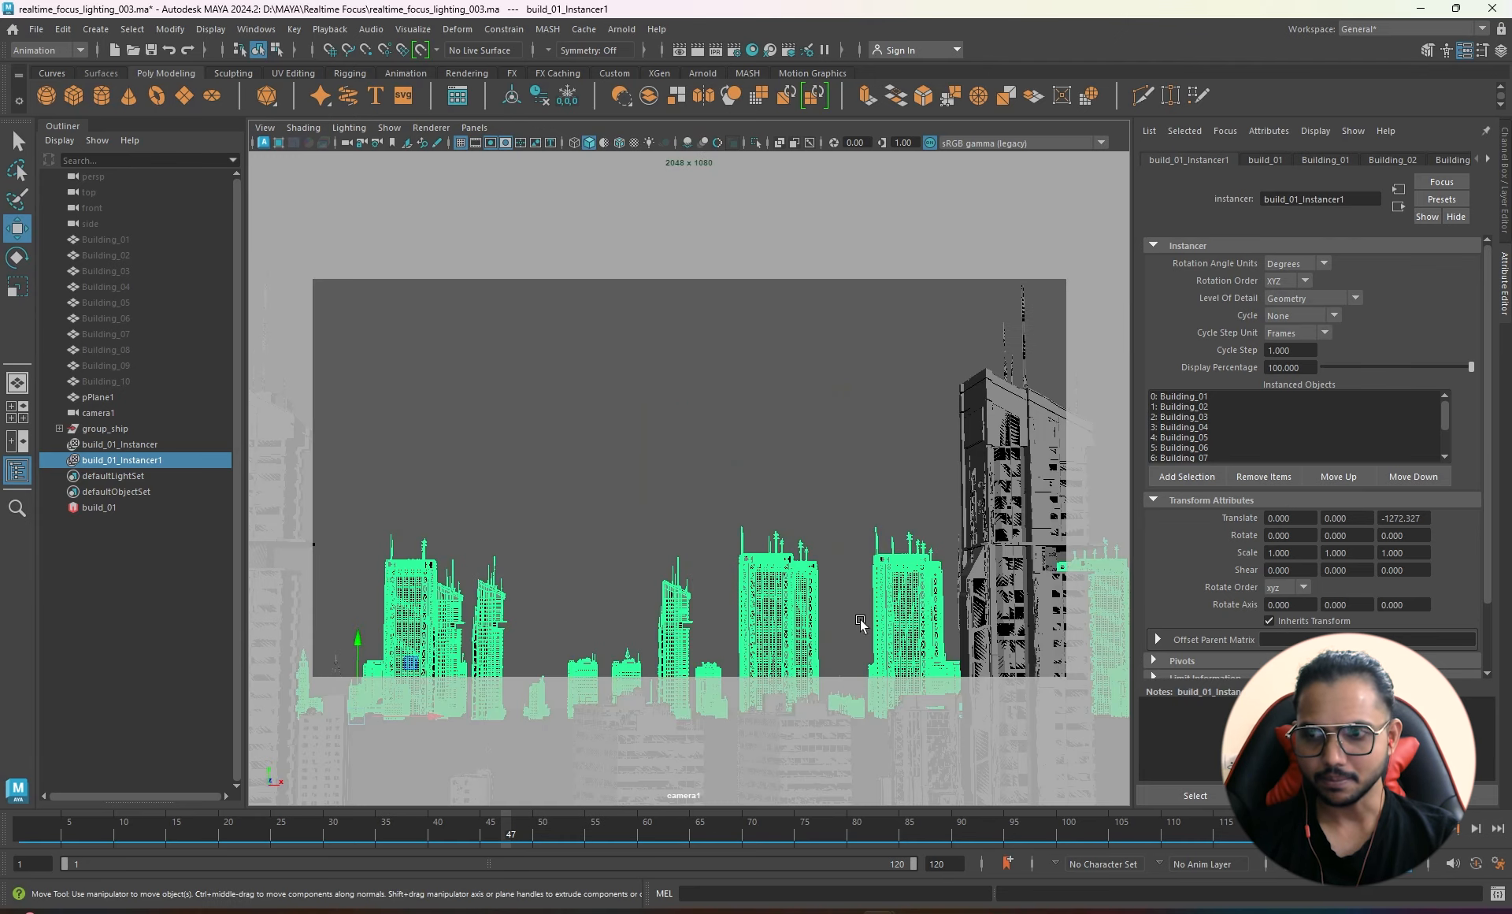
right_click_drag(810, 546, 631, 520, "alt")
left_click_drag(713, 549, 728, 530, "alt")
mouse_move(727, 530)
middle_mouse_down("alt")
mouse_move(731, 504)
mouse_move(730, 517)
middle_mouse_up("alt")
left_click_drag(731, 494, 730, 455, "alt")
key("space")
left_click_drag(626, 547, 749, 357, "alt")
- Scale the duplicate uniformly to 1.577 and mirror it with Scale Z -1.577
key("r")
left_click_drag(607, 452, 640, 463, "alt")
middle_click_drag(640, 463, 750, 408, "alt")
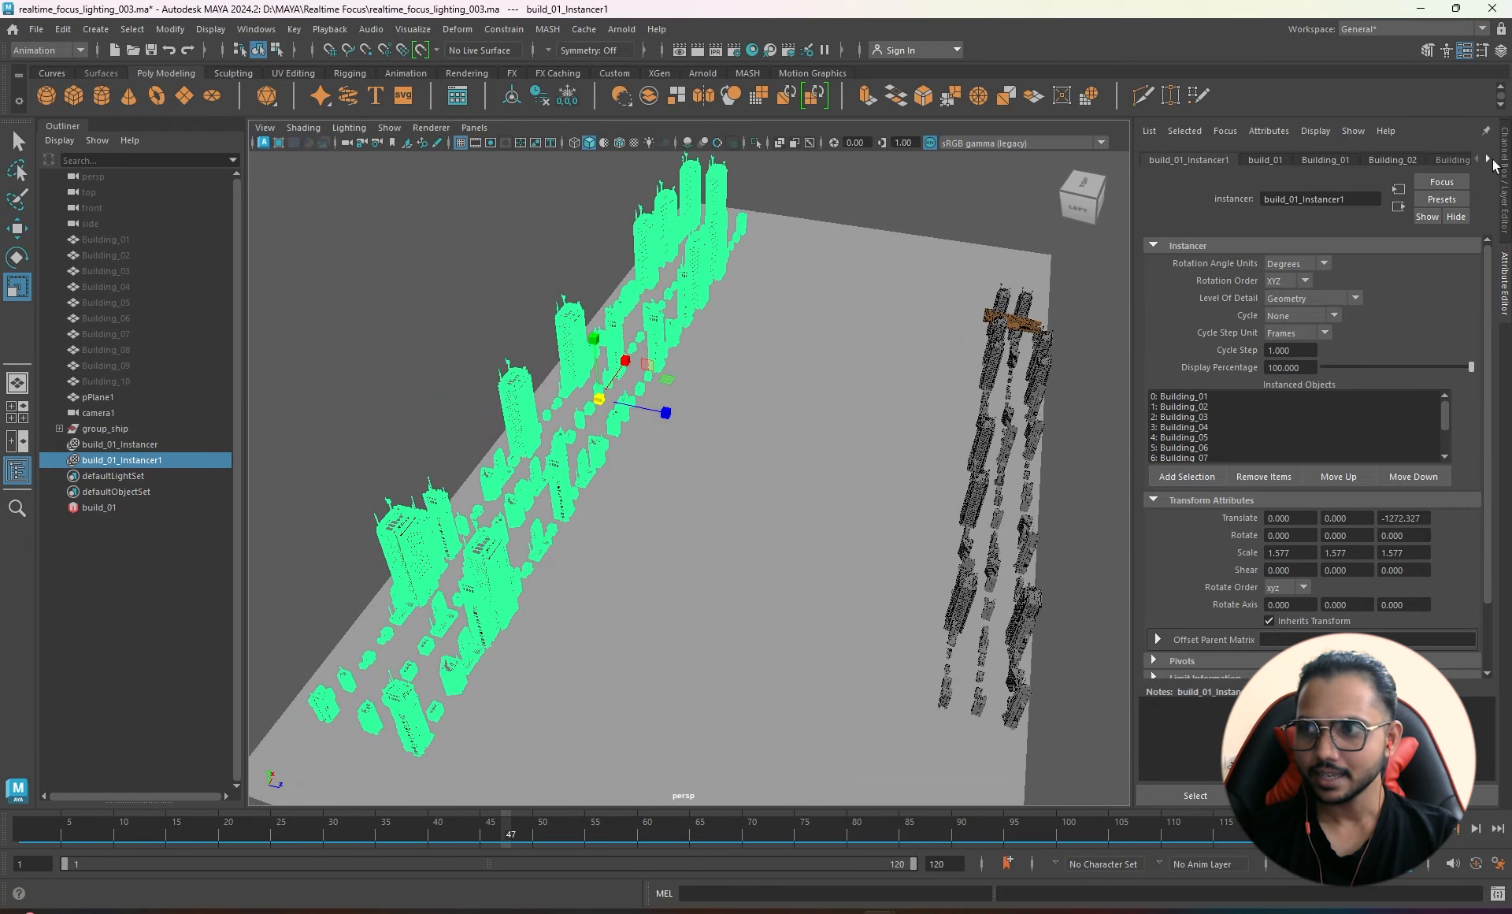
left_click(1505, 171)
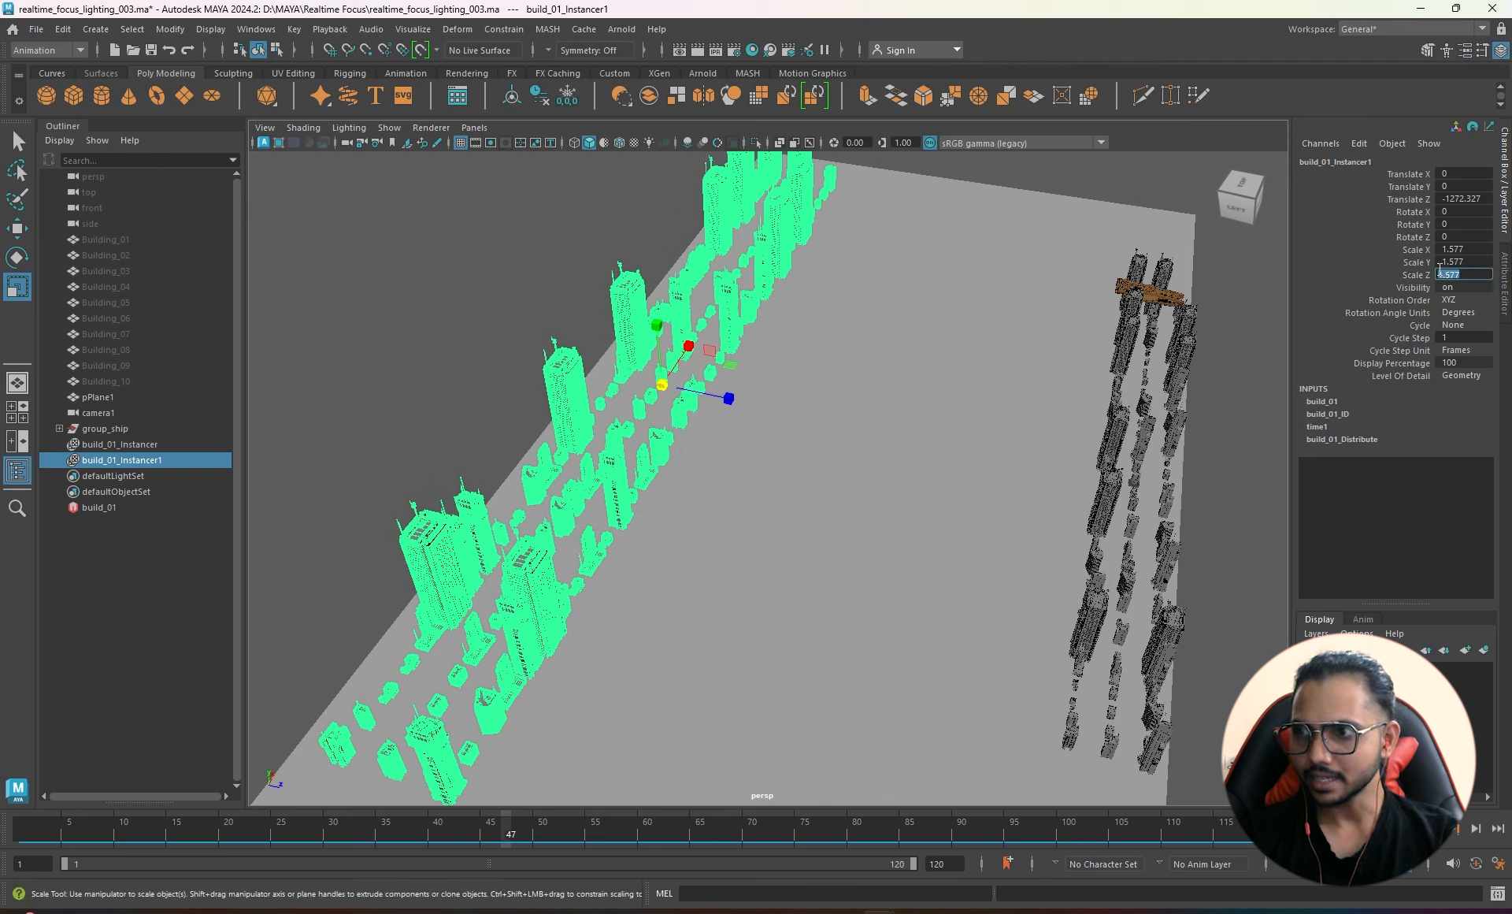
key("Return")
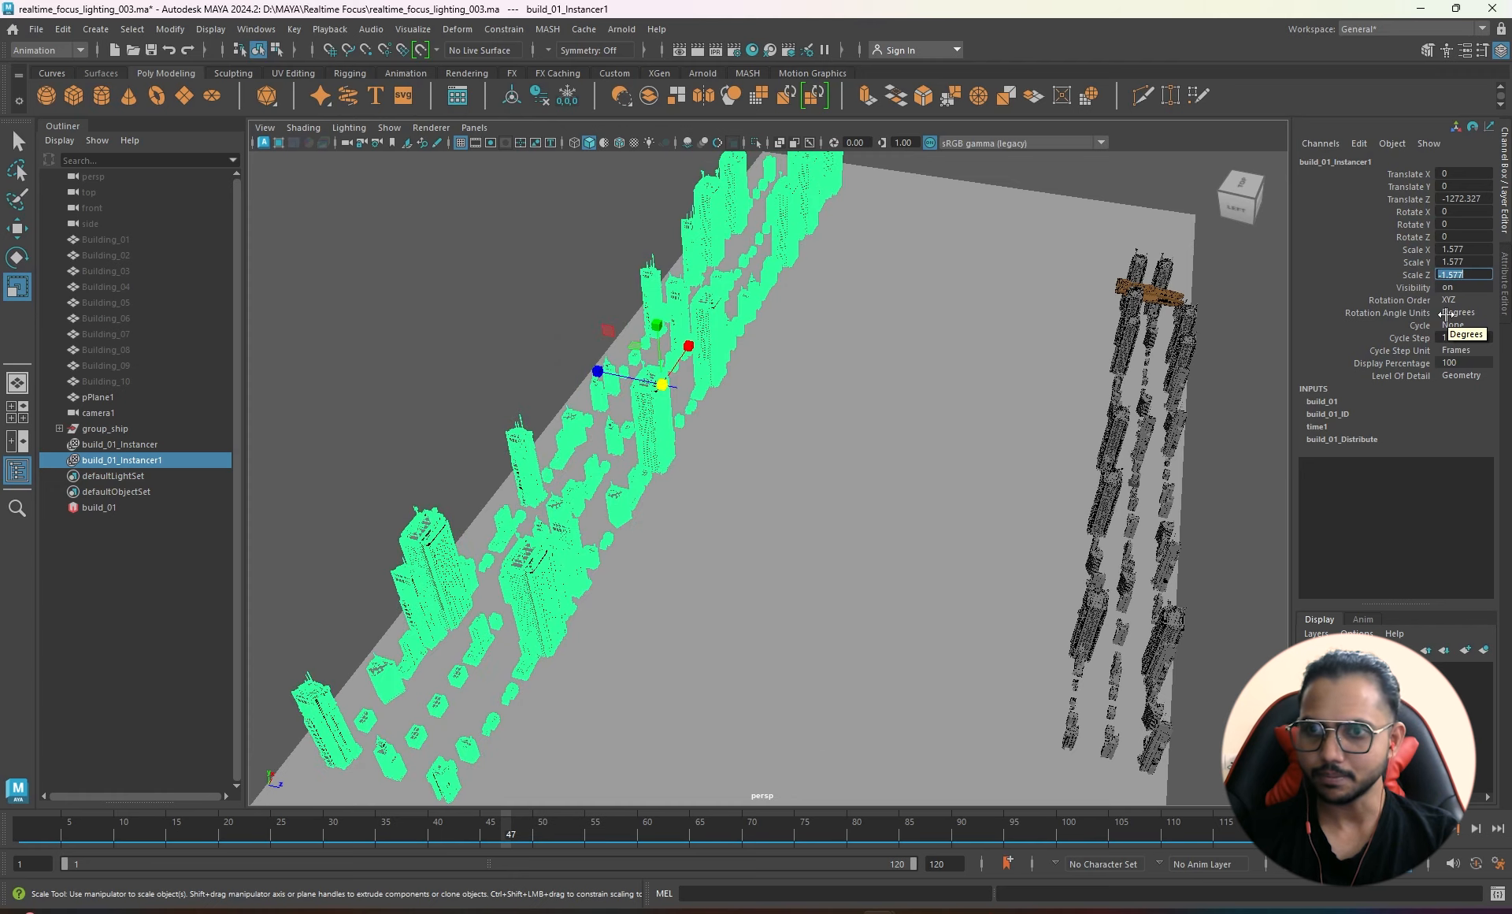
- Set Scale X to -1.577 so the backdrop copy is fully flipped
left_click_drag(747, 465, 661, 433, "alt")
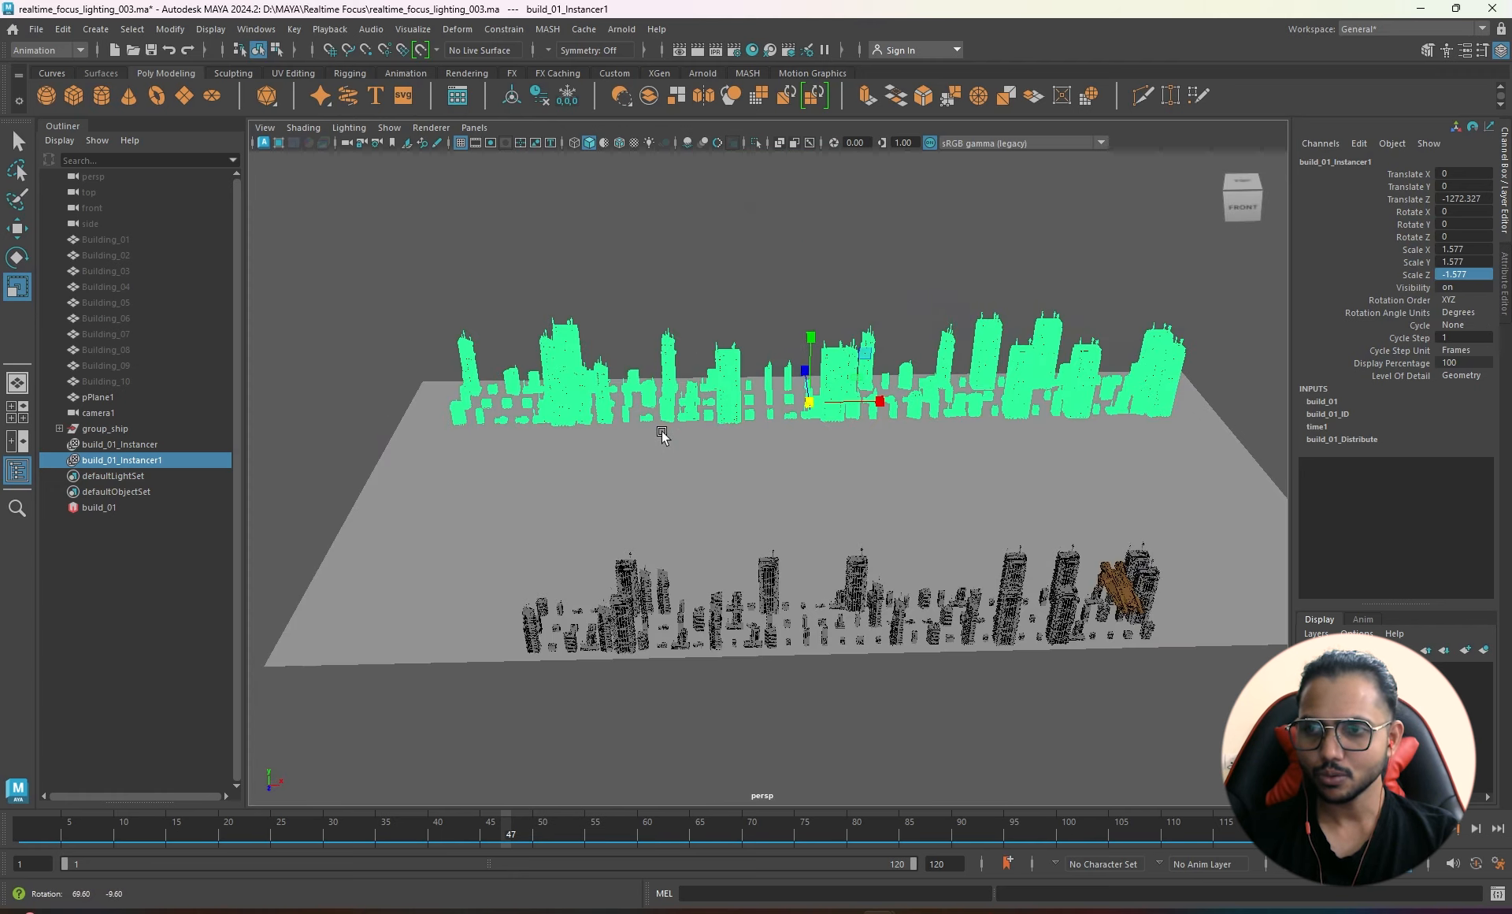
left_click_drag(798, 423, 666, 400, "alt")
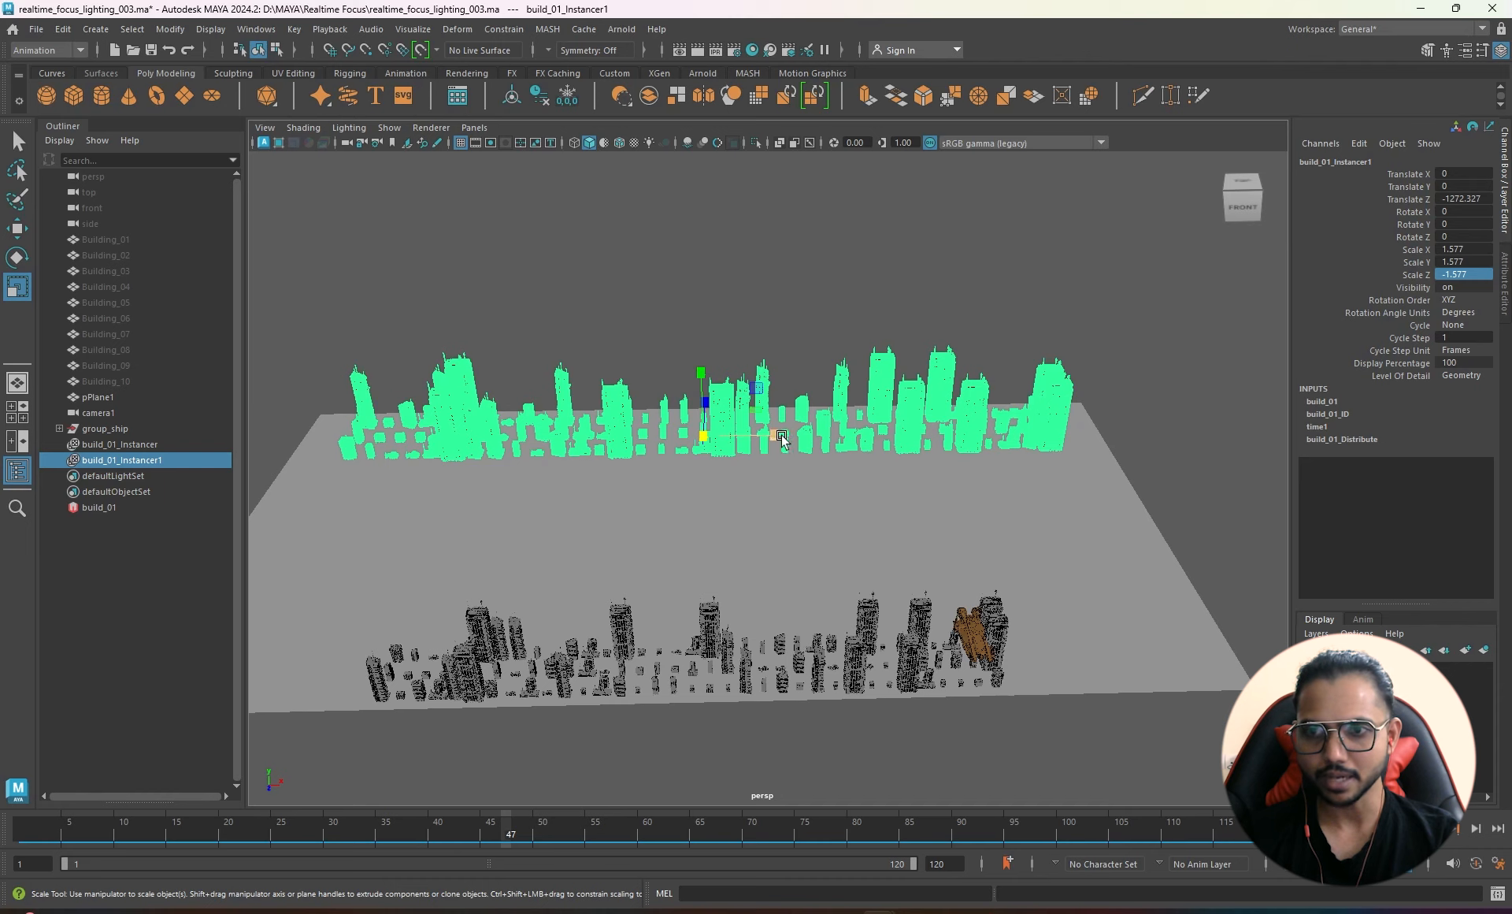
left_click_drag(778, 436, 648, 439)
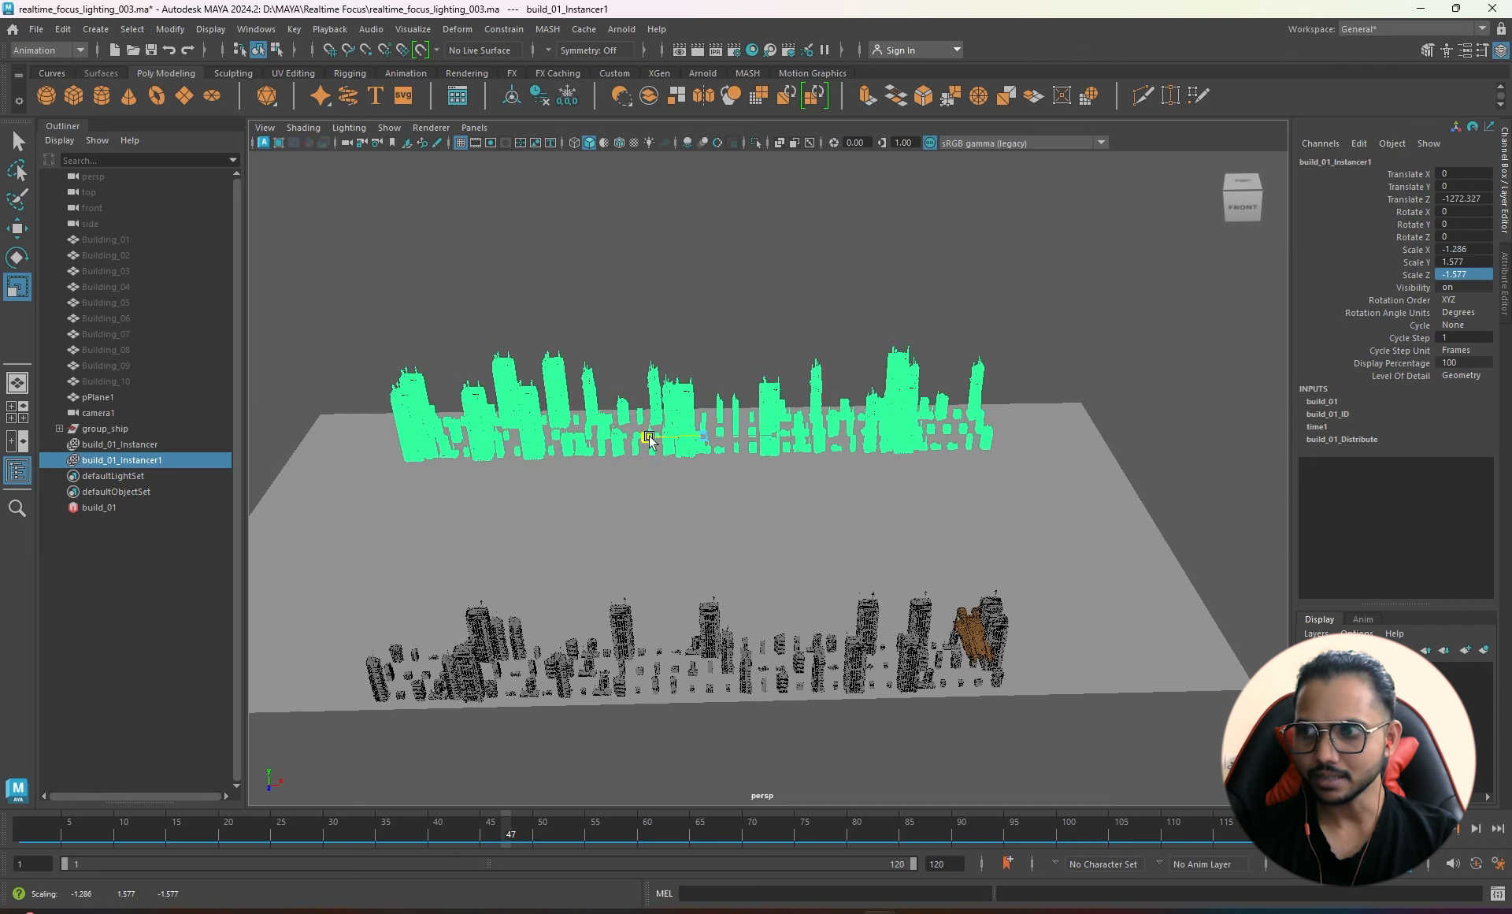
double_click(1464, 248)
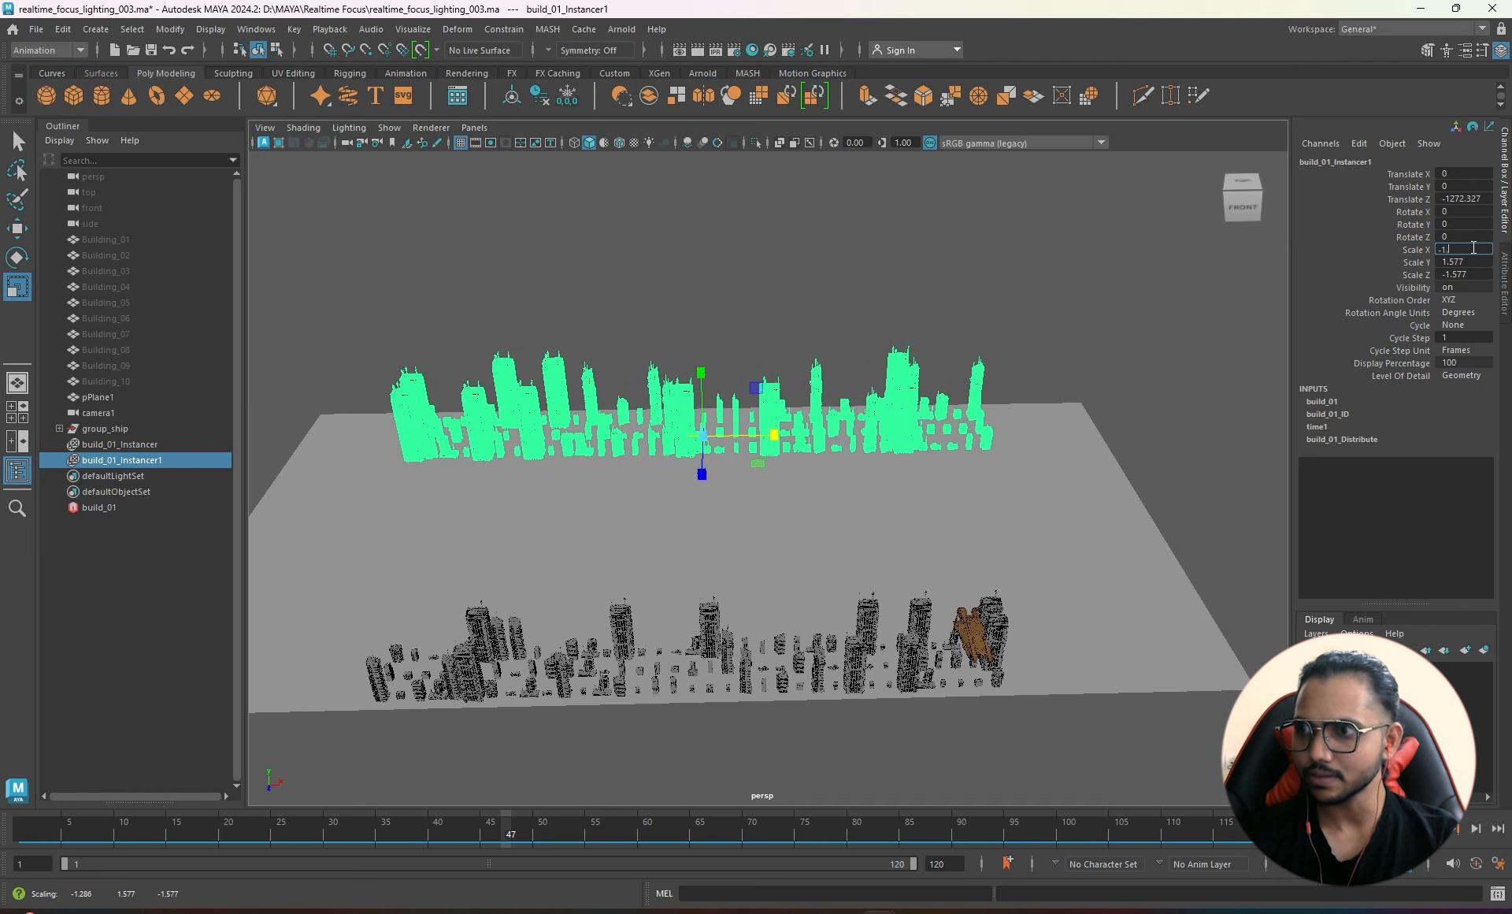
key("Return")
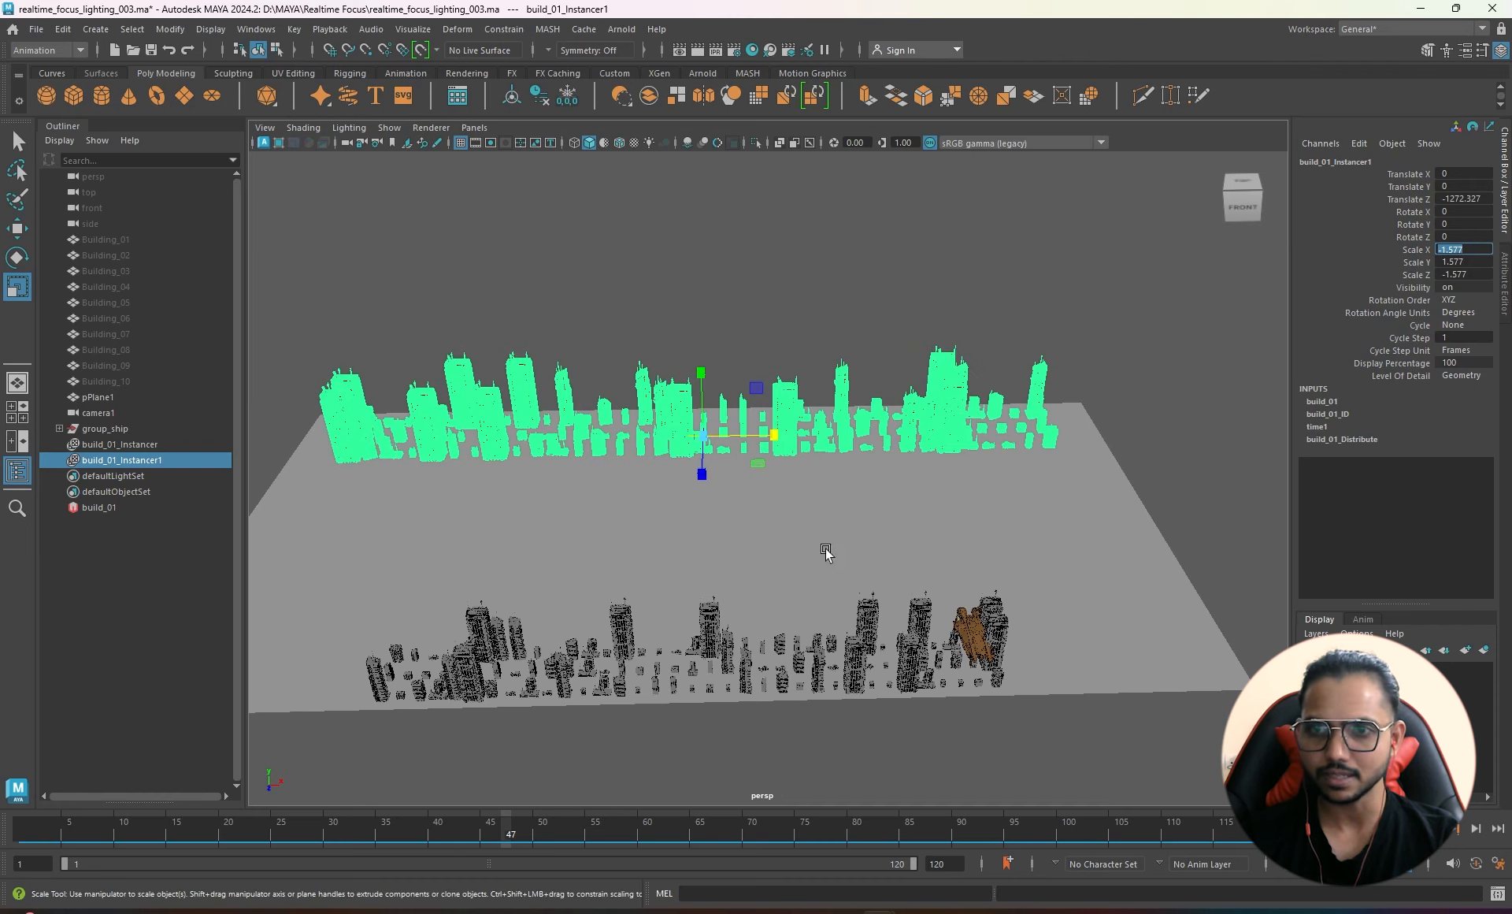
left_click(474, 127)
- Look through camera1, then return to persp and dolly out over the whole city
mouse_move(504, 146)
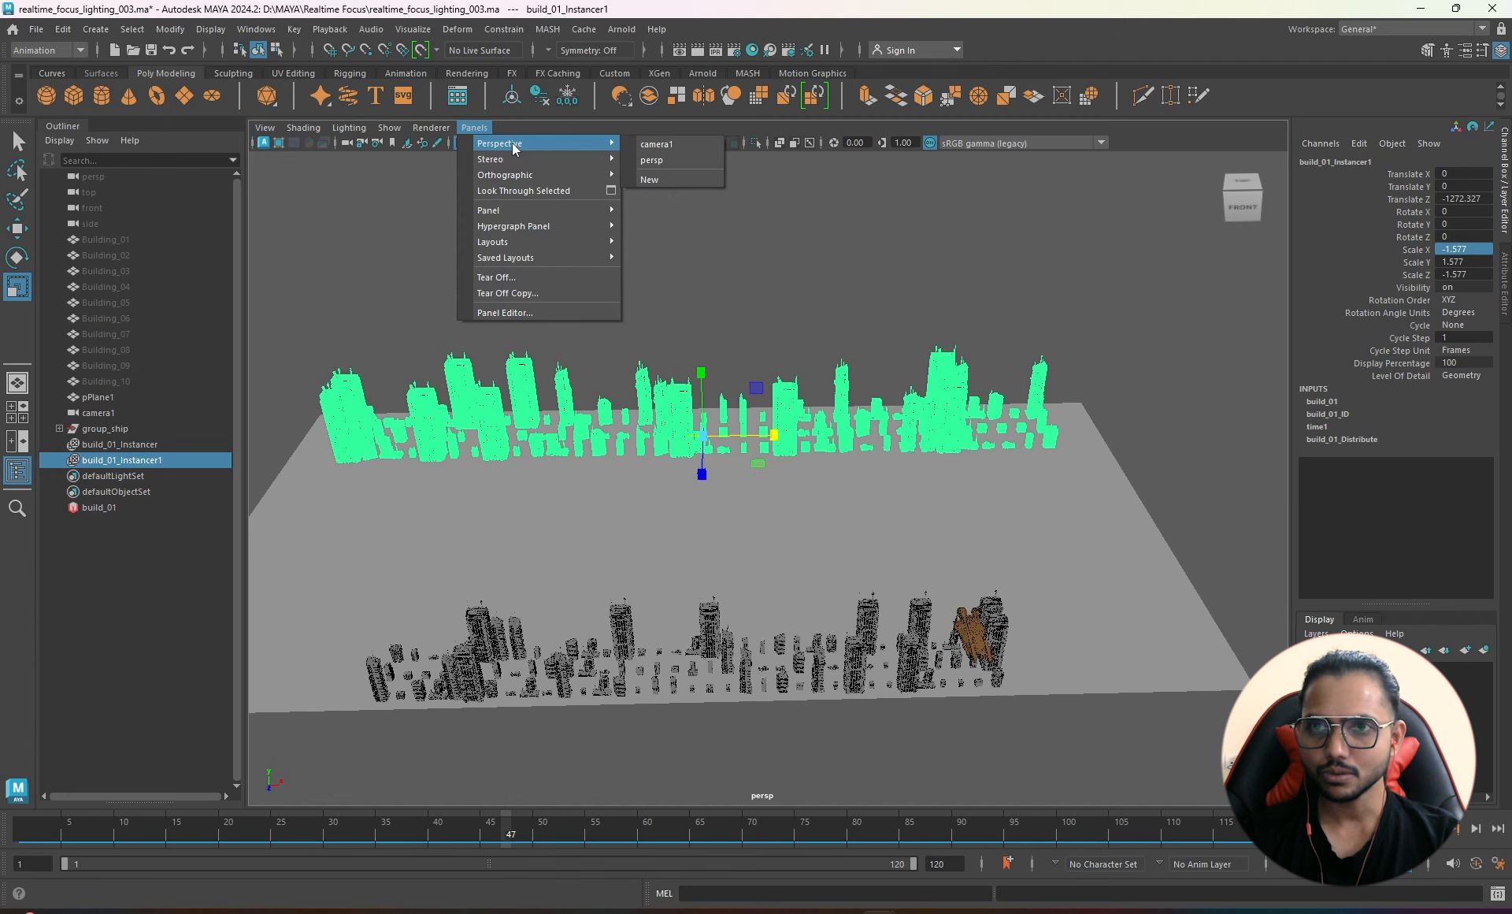
left_click(687, 148)
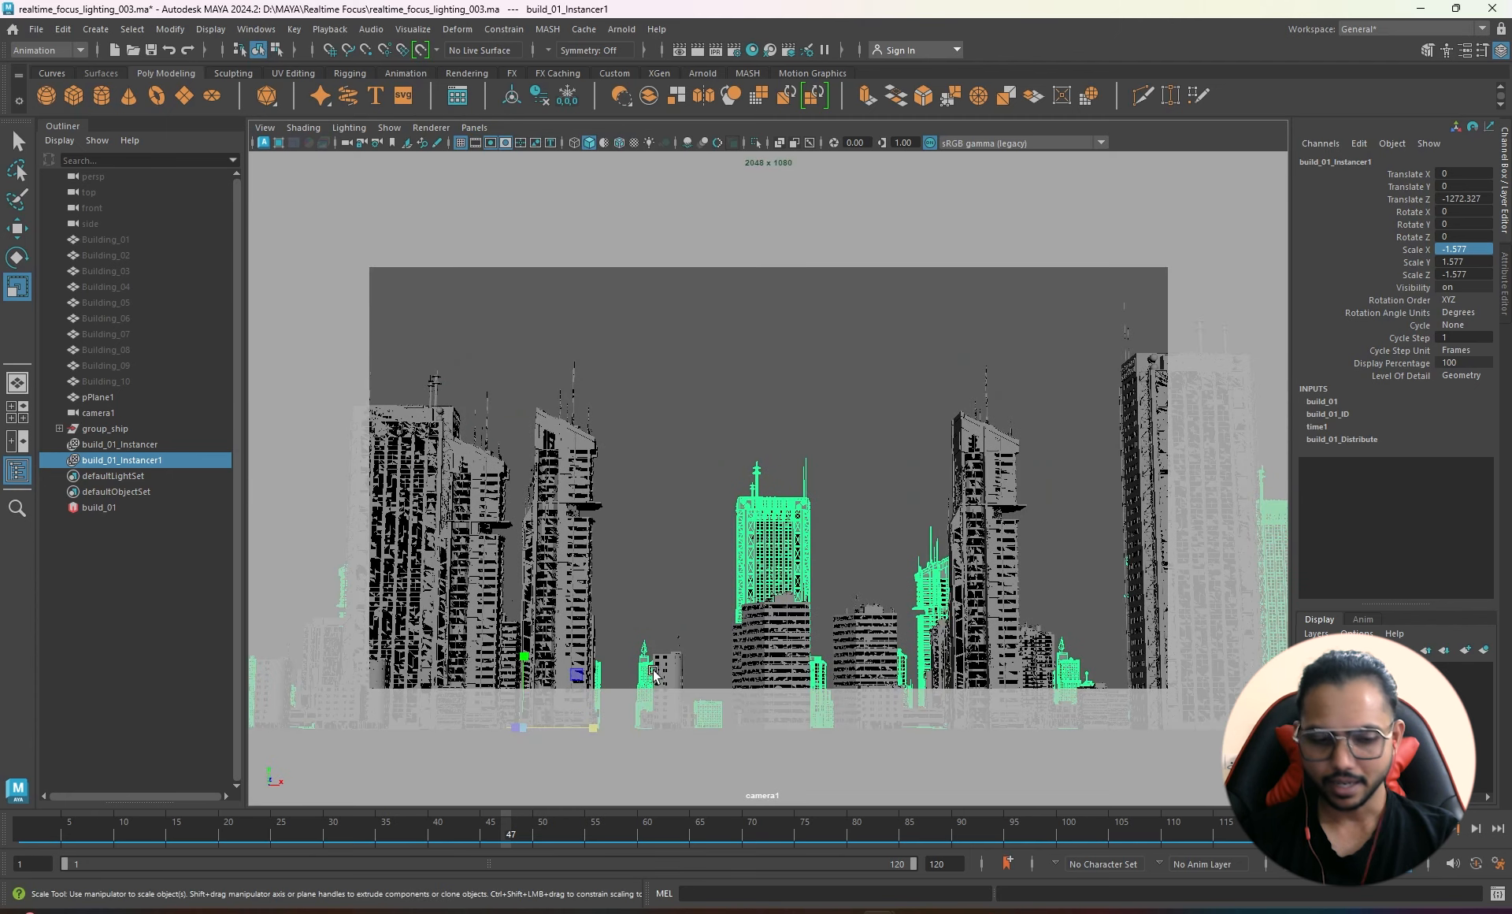
key("space")
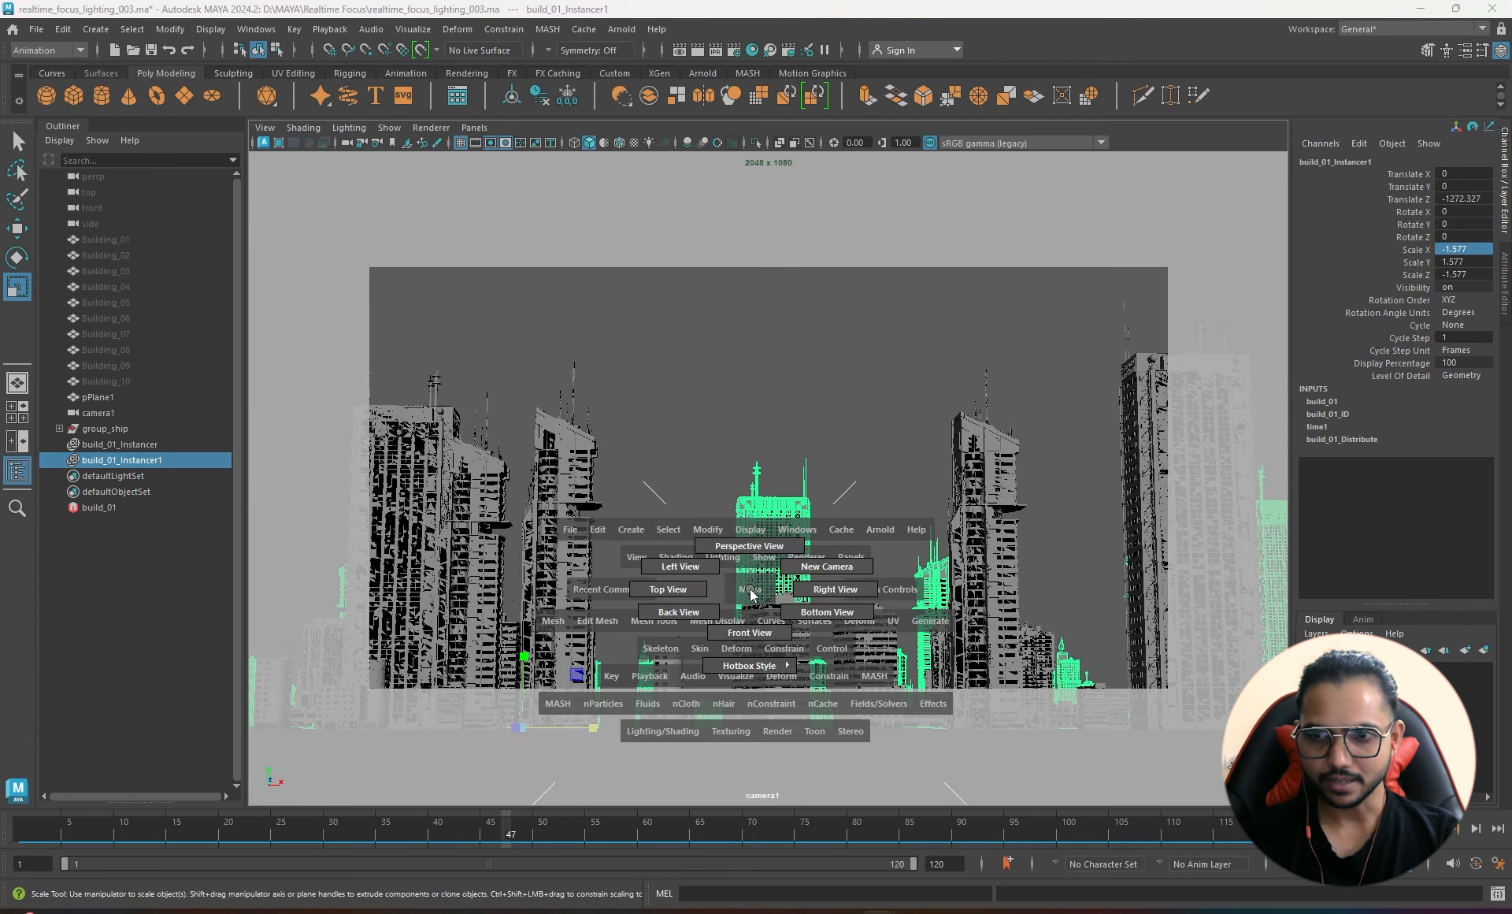
left_click_drag(748, 592, 749, 551)
right_click_drag(783, 559, 634, 561, "alt")
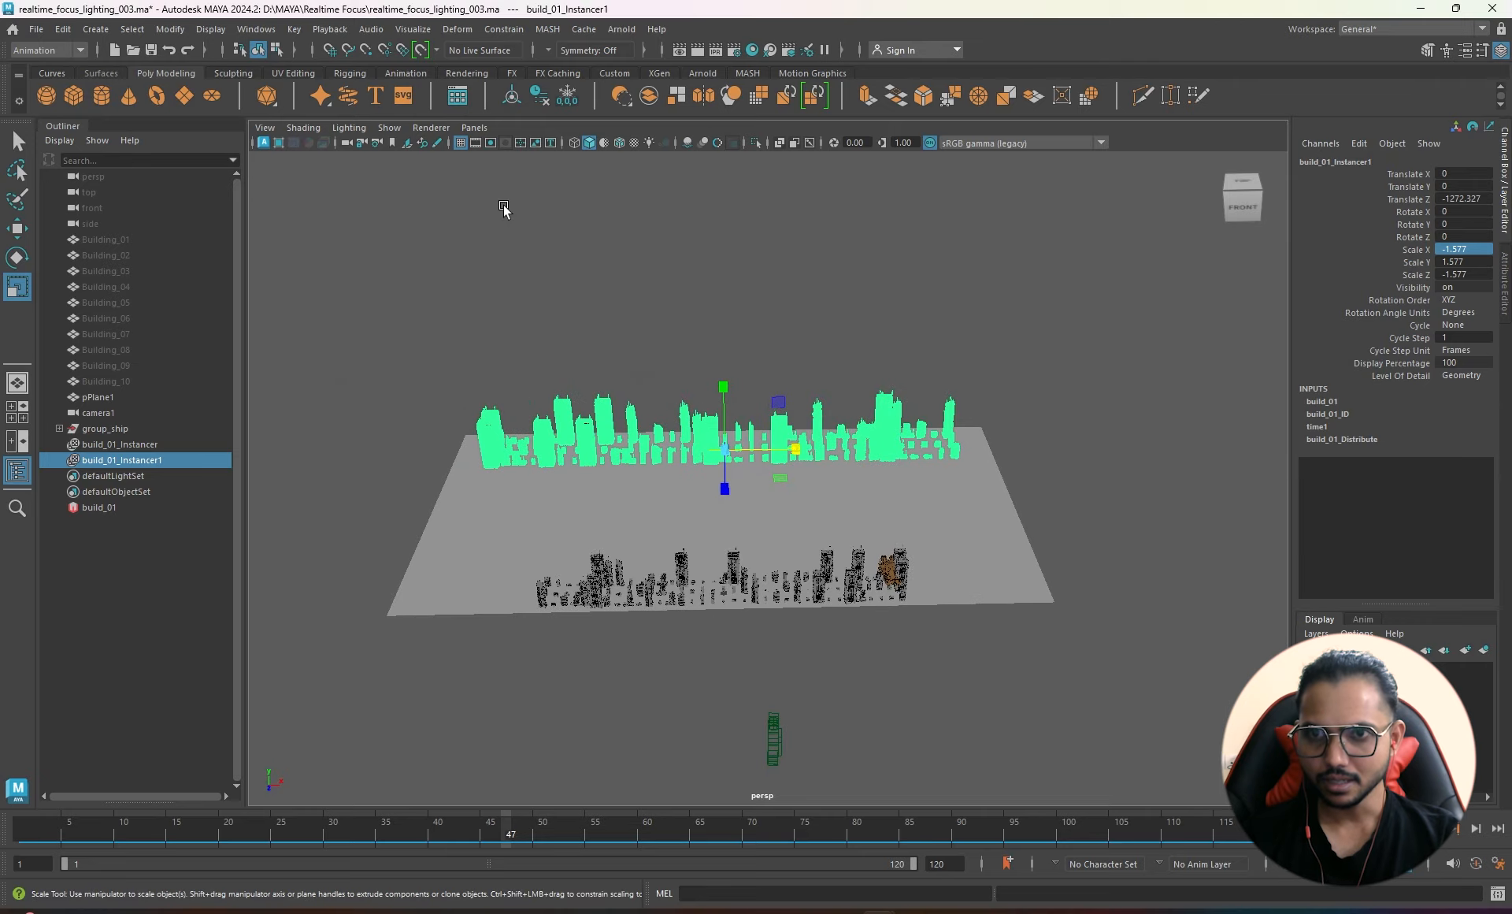
- Look through camera1 again, frame closer to the buildings, and clear the selection
left_click(474, 127)
mouse_move(540, 145)
left_click(658, 144)
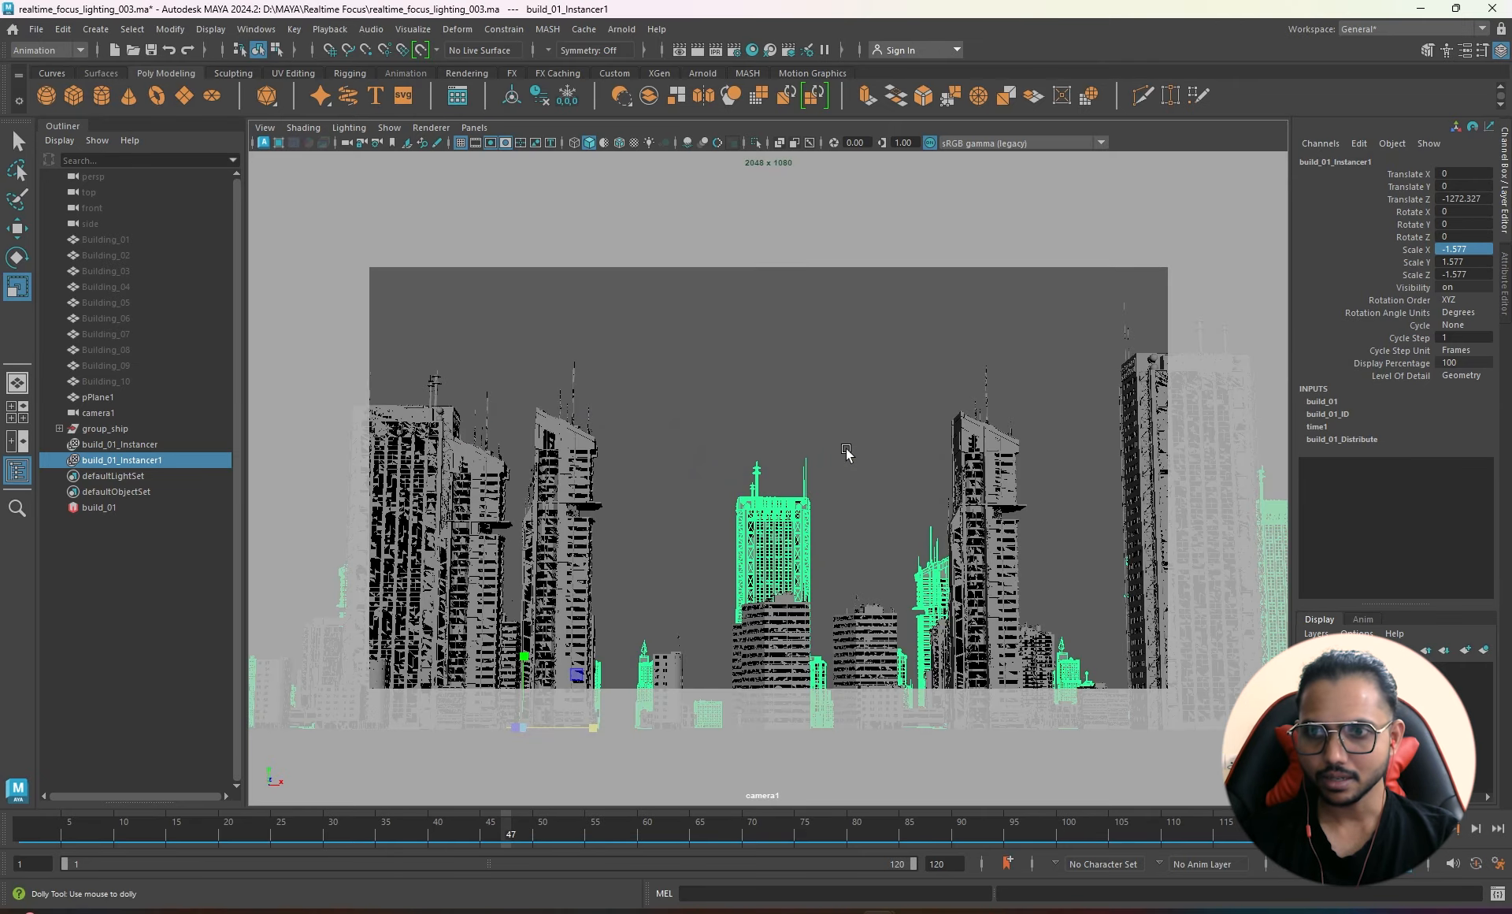
right_click_drag(701, 451, 764, 470, "alt")
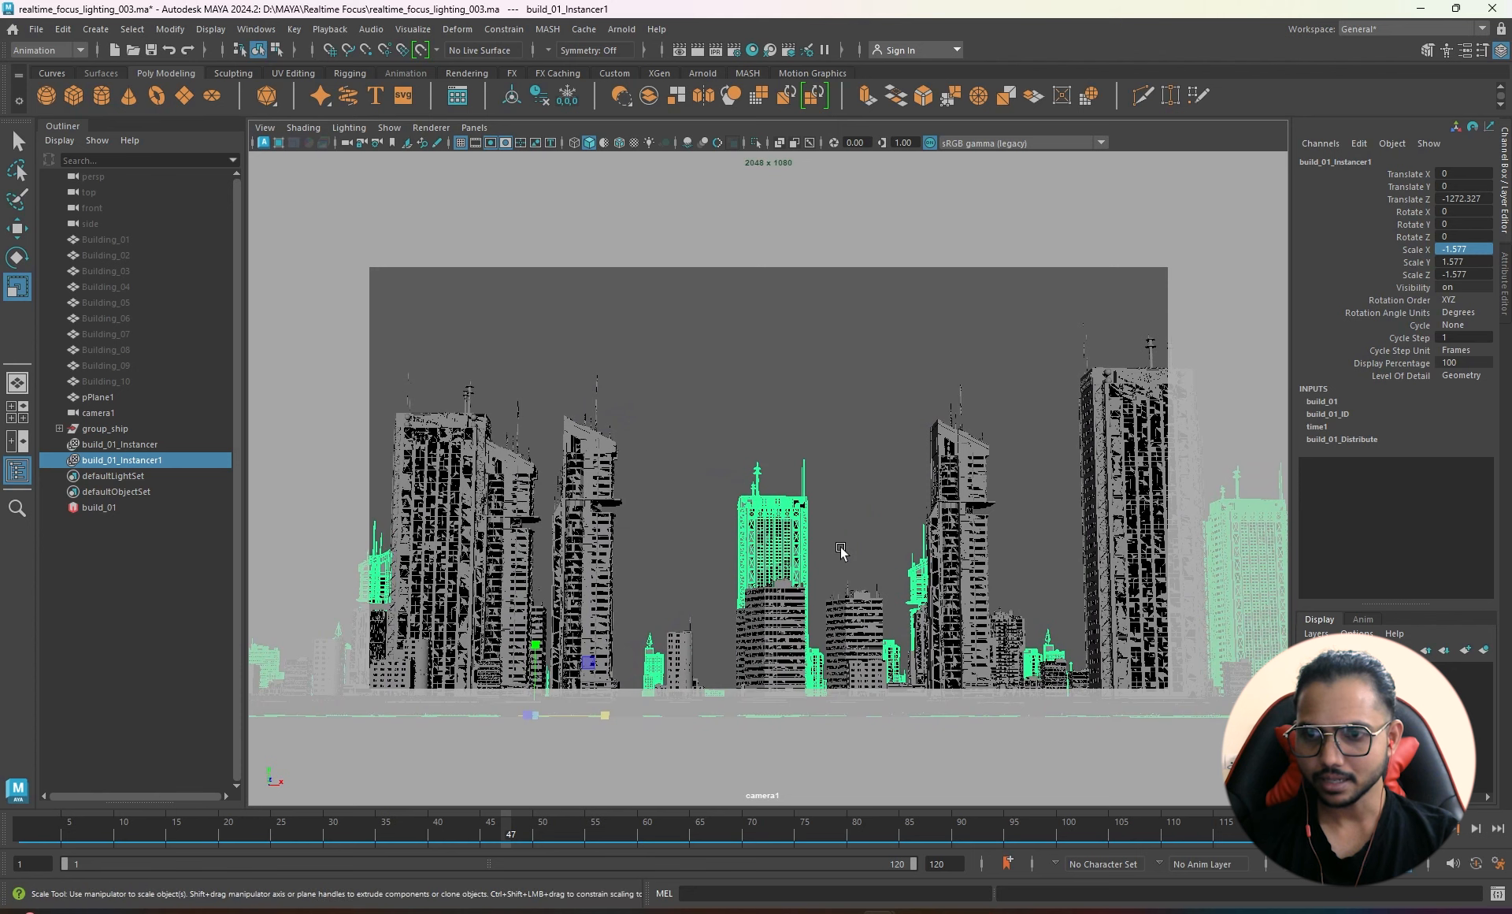
left_click(783, 517)
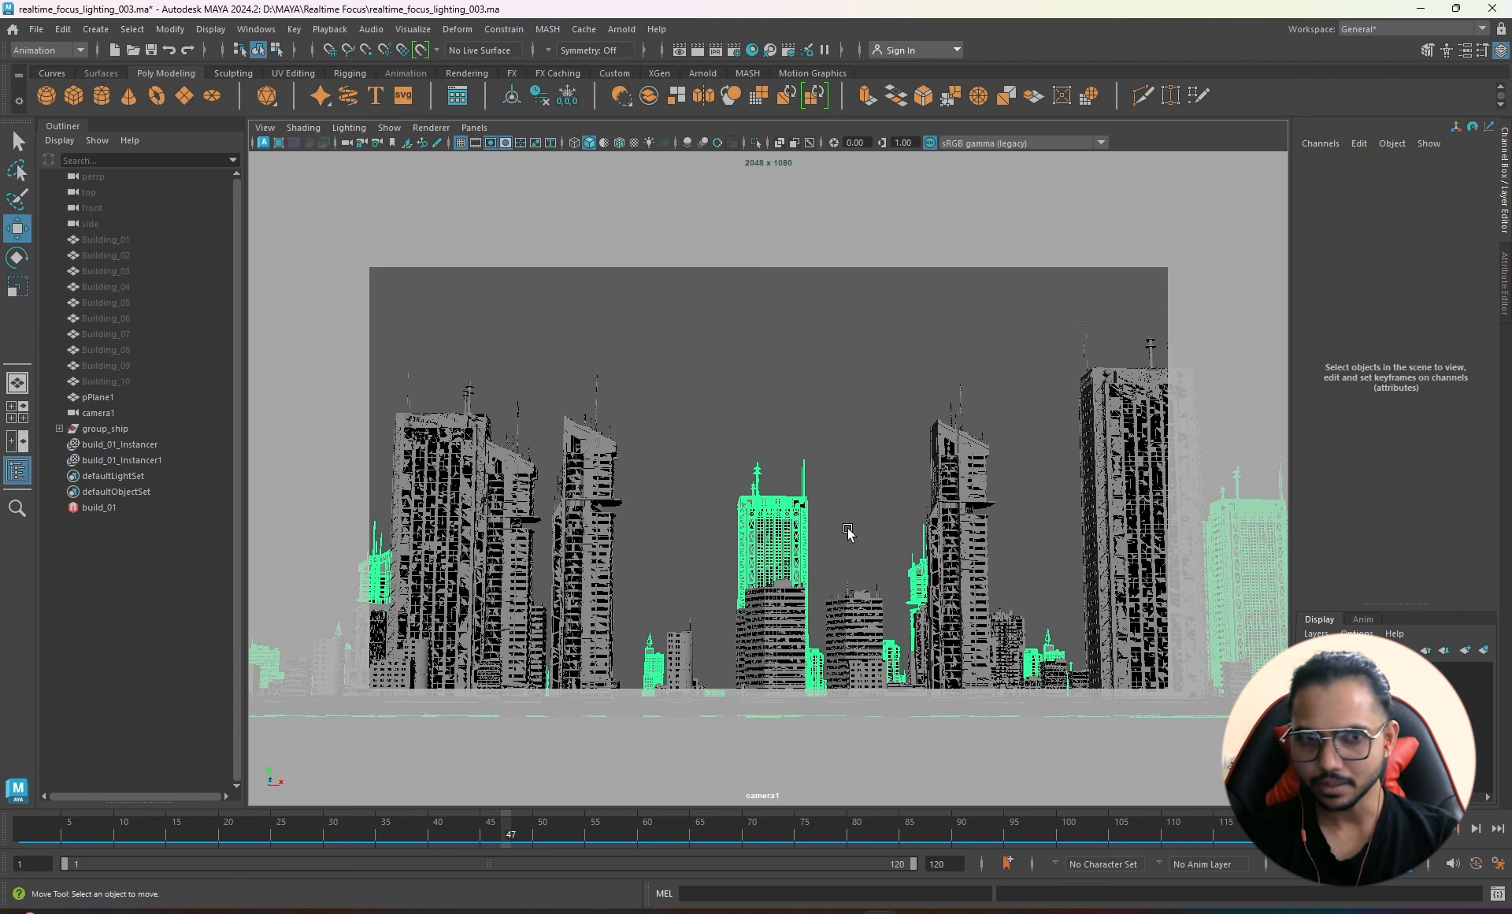
- Back in persp, select build_01_Instancer1 in the Outliner
key("space")
left_click_drag(734, 378, 735, 335)
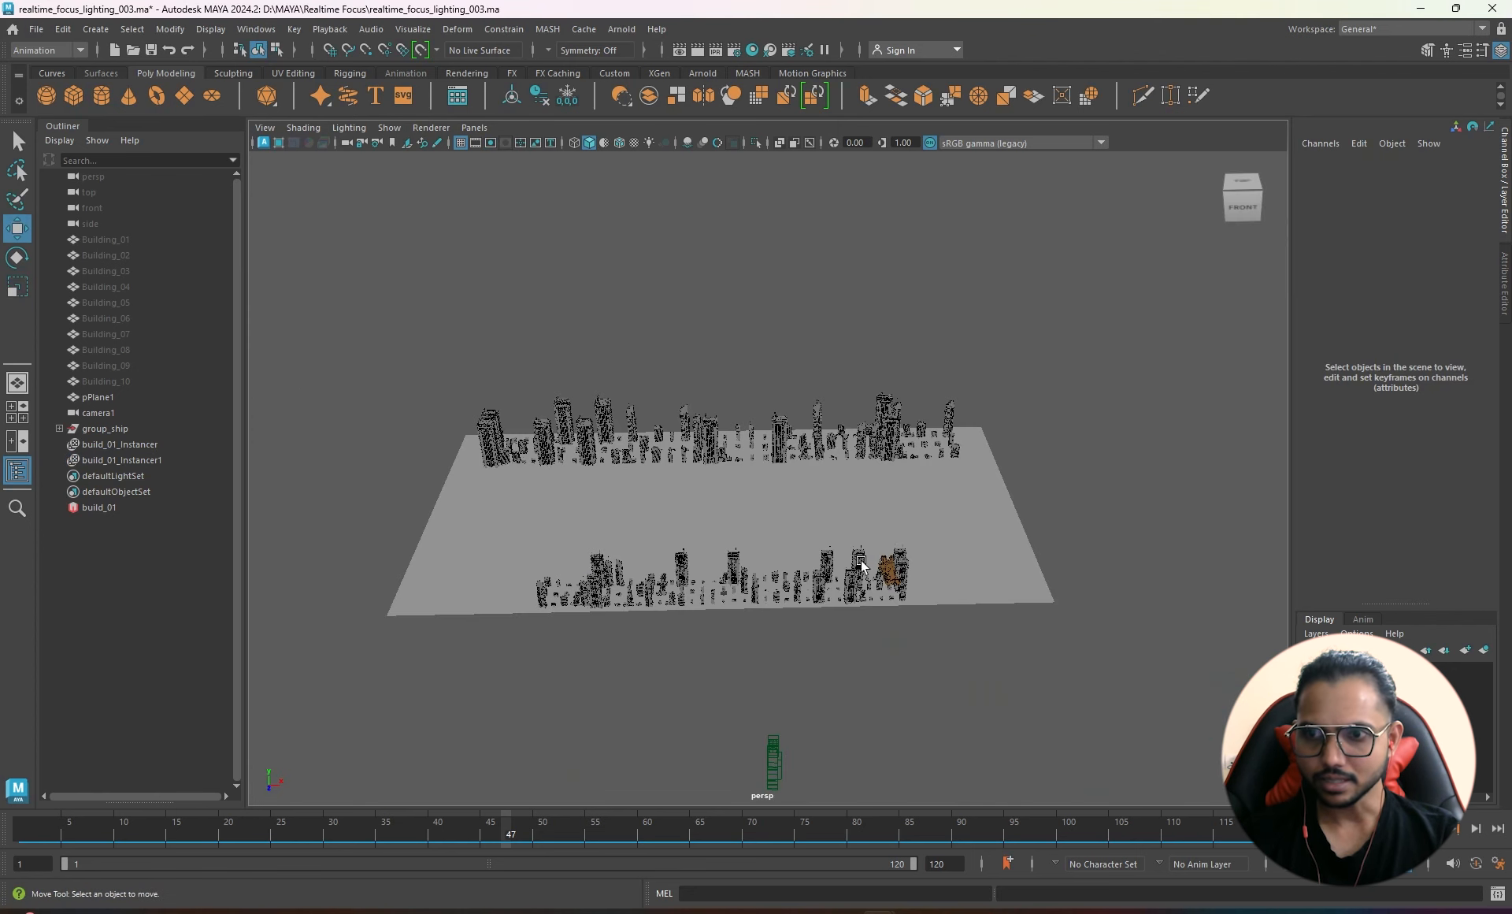
left_click(776, 431)
left_click(782, 418)
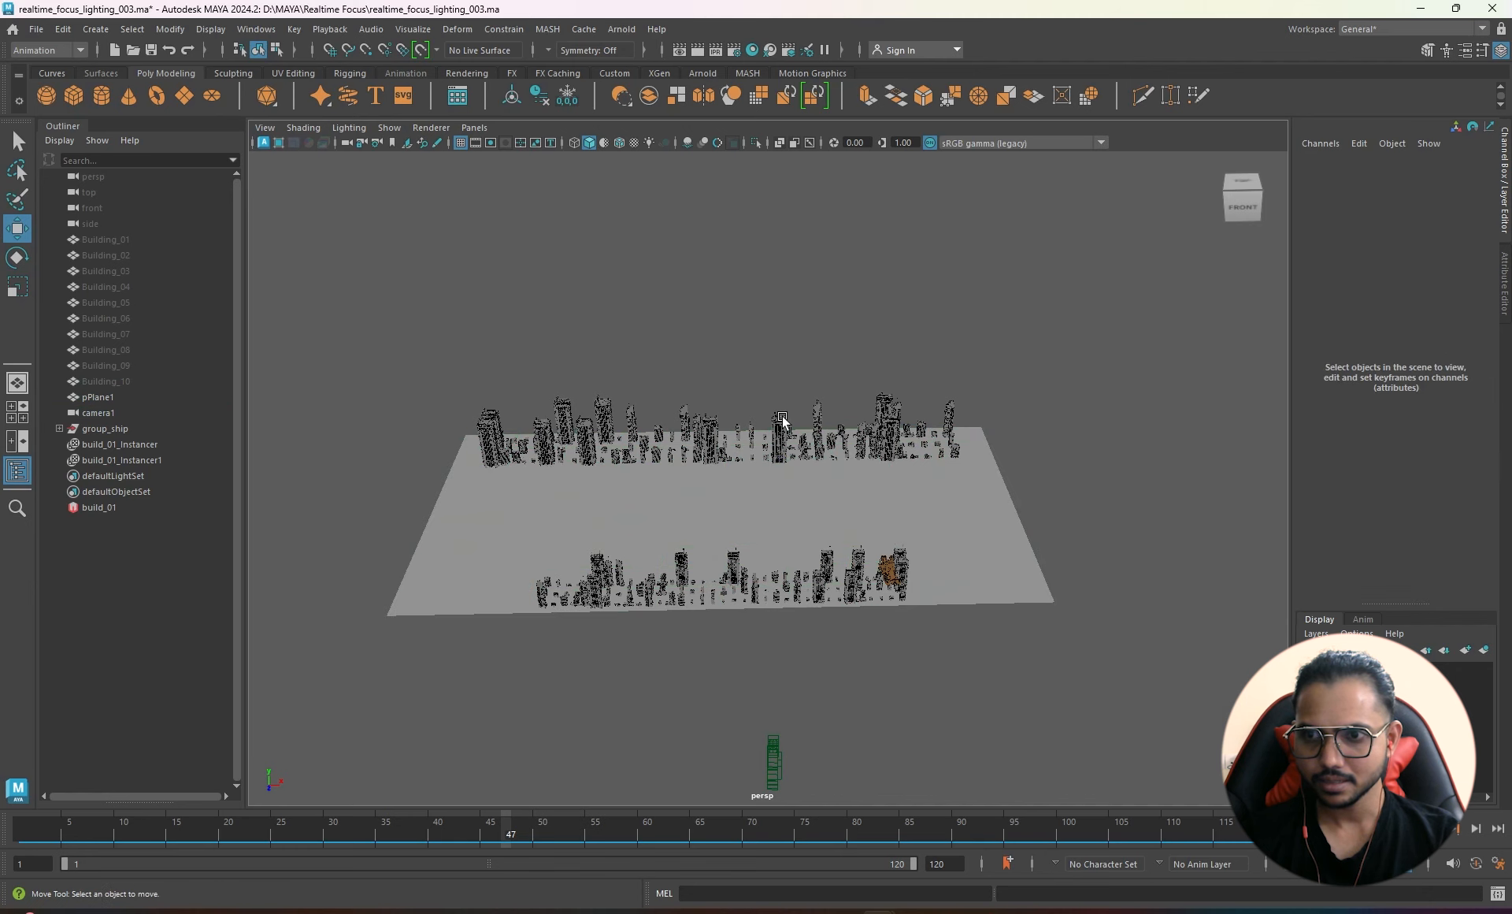
left_click(144, 457)
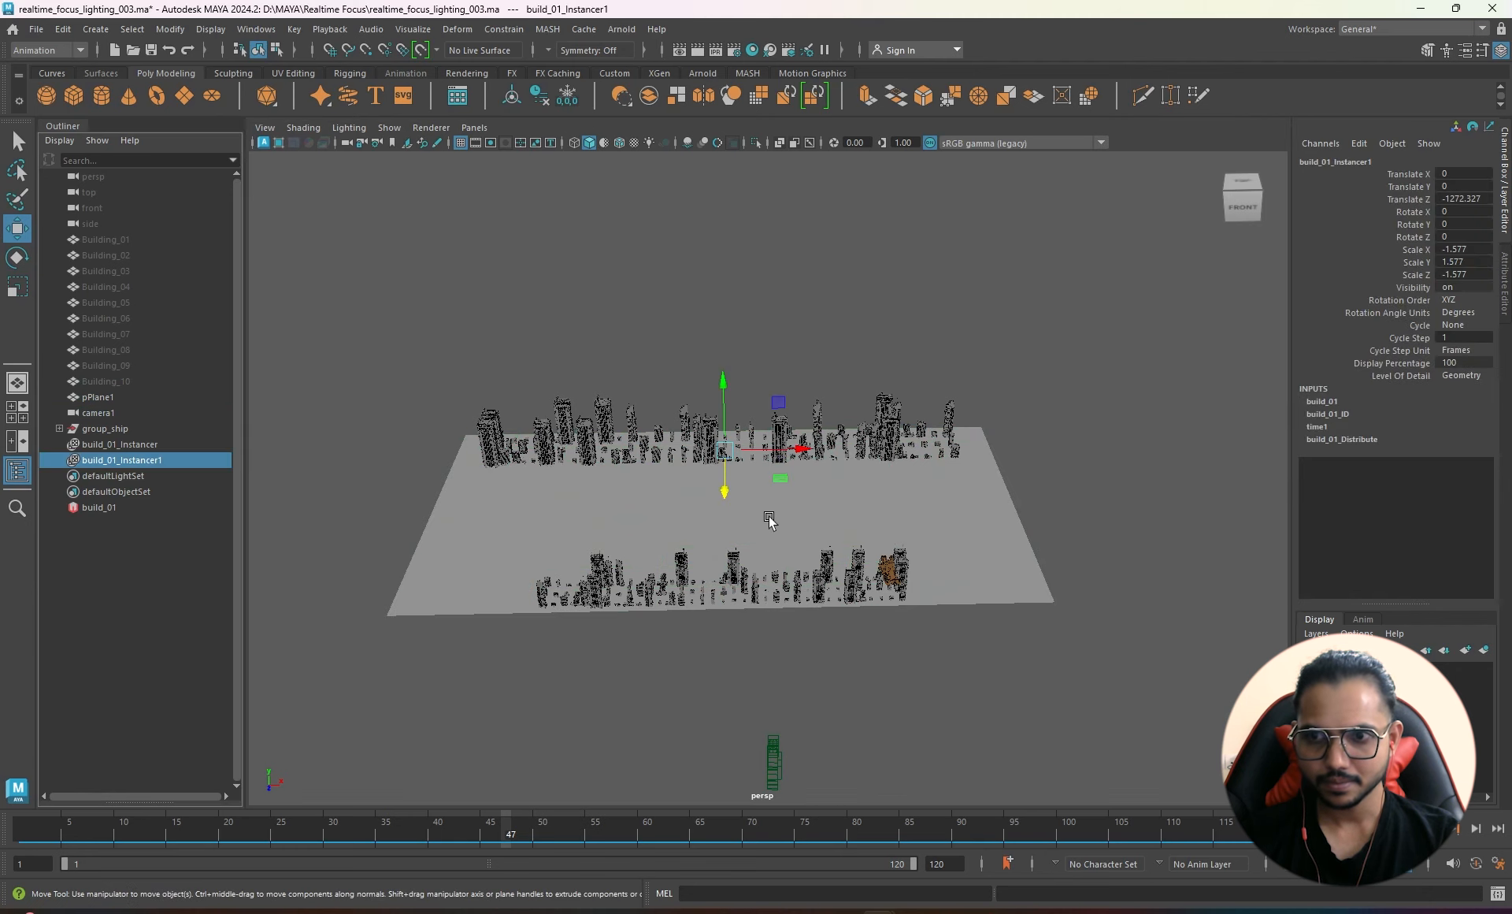
left_click(778, 440)
left_click(142, 460)
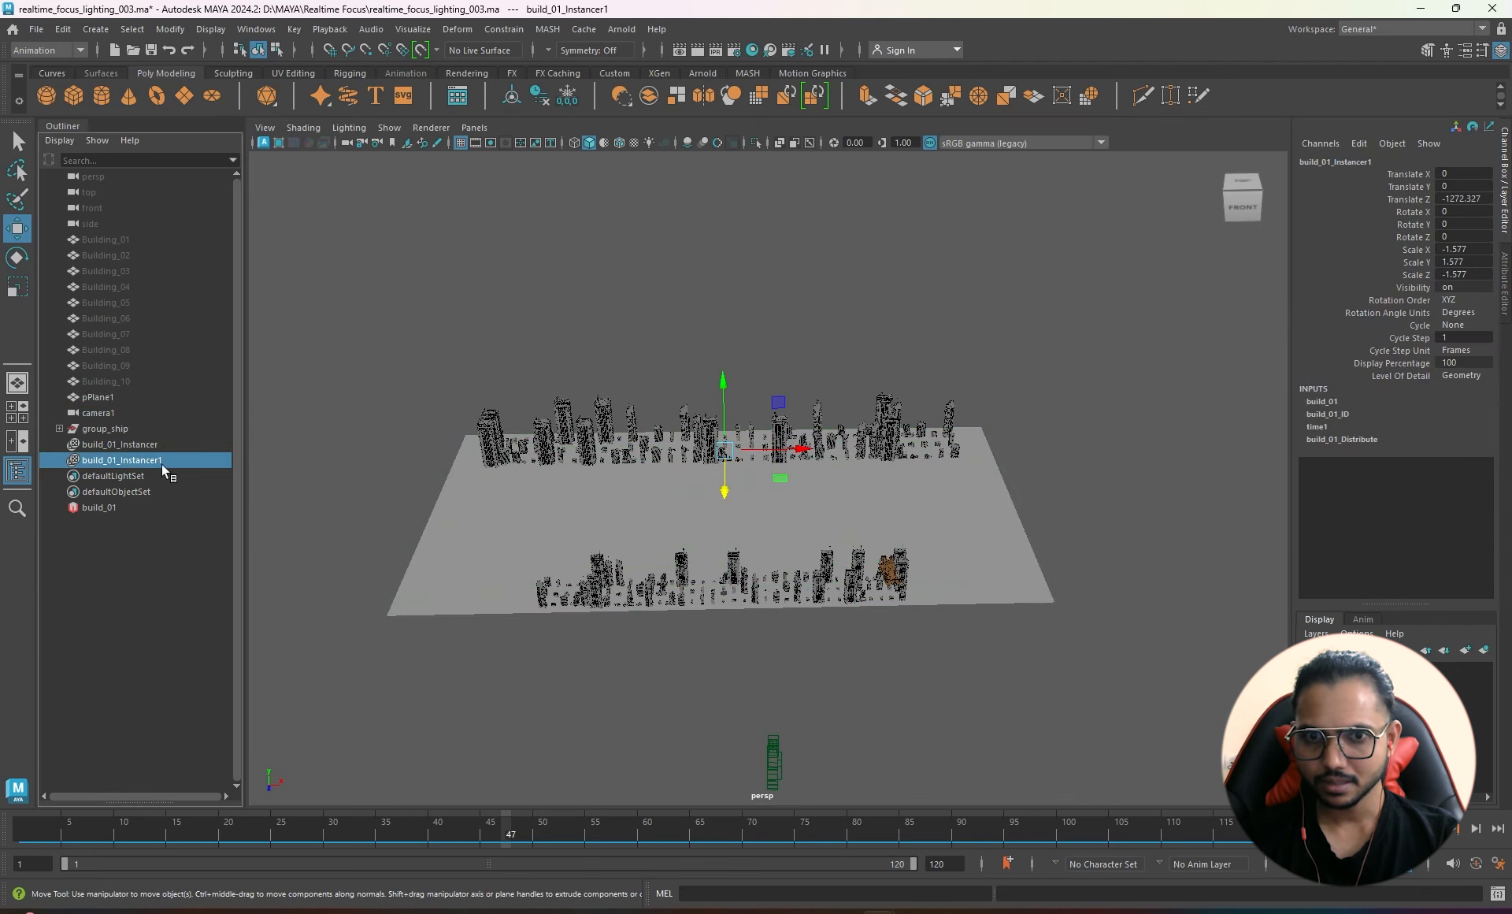
- Through camera1, slide build_01_Instancer1 along X to Translate X -140.273
left_click(812, 450)
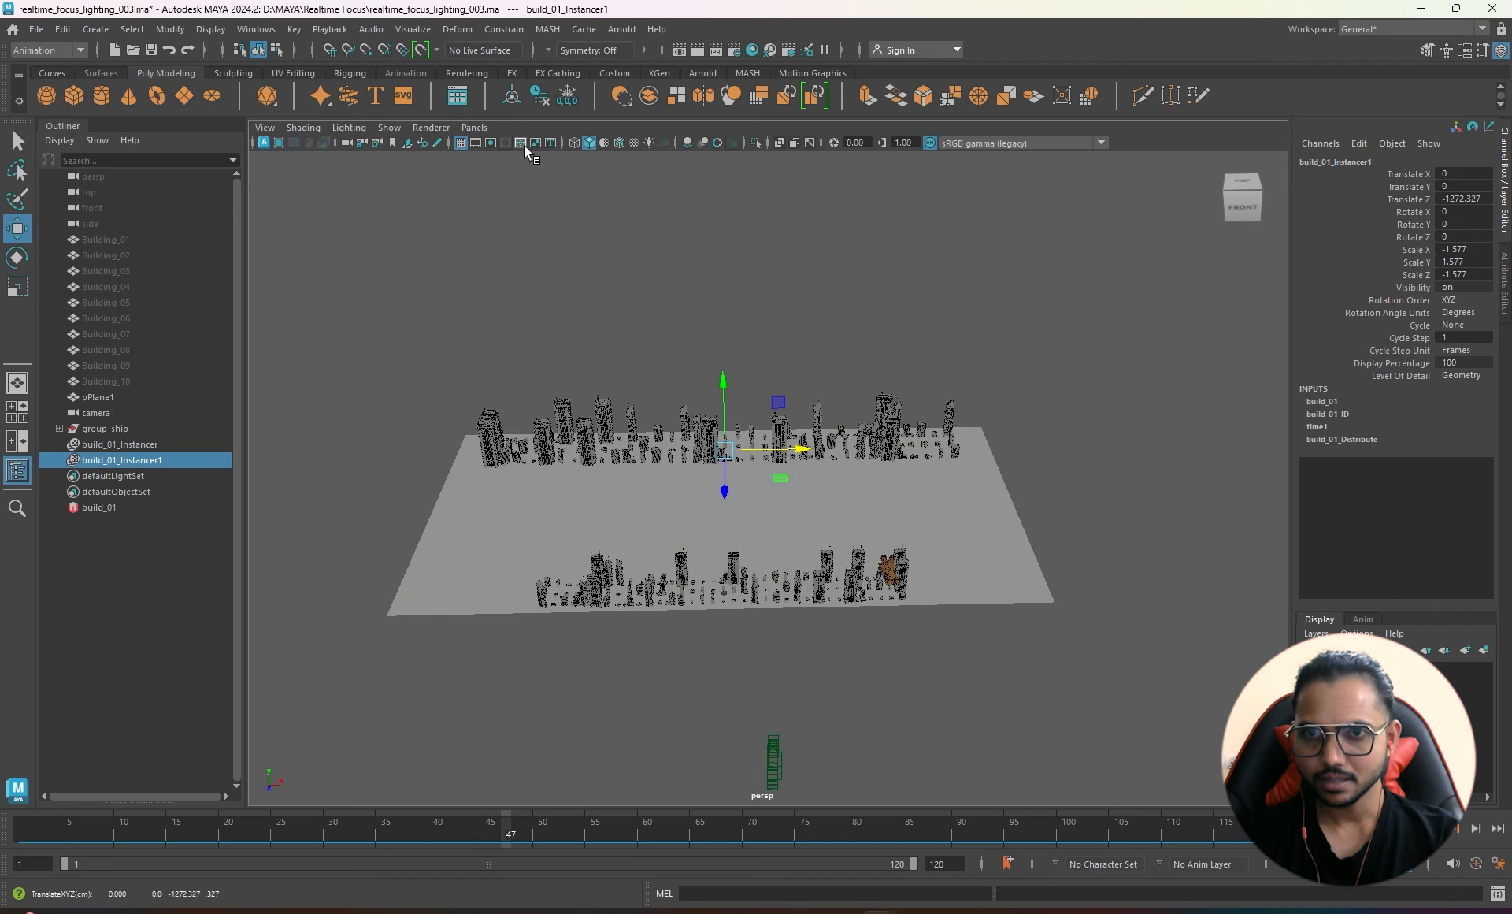
left_click(479, 129)
mouse_move(539, 142)
left_click(653, 144)
middle_click_drag(867, 492, 874, 441)
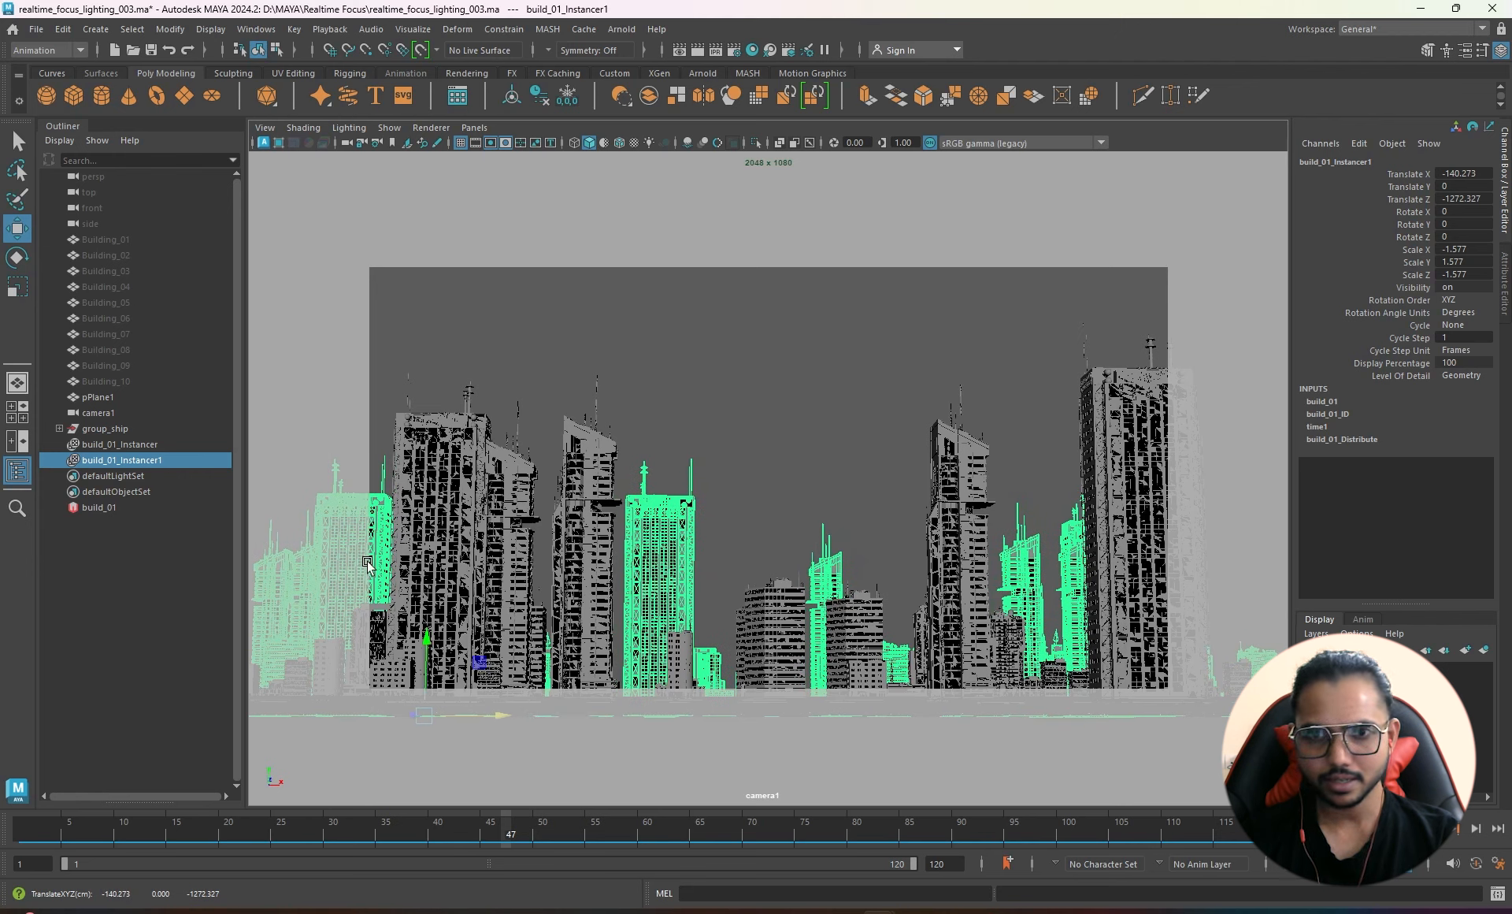
- Select build_01, open its build_01_ID tab, and scrub Random Seed to 45
left_click(99, 507)
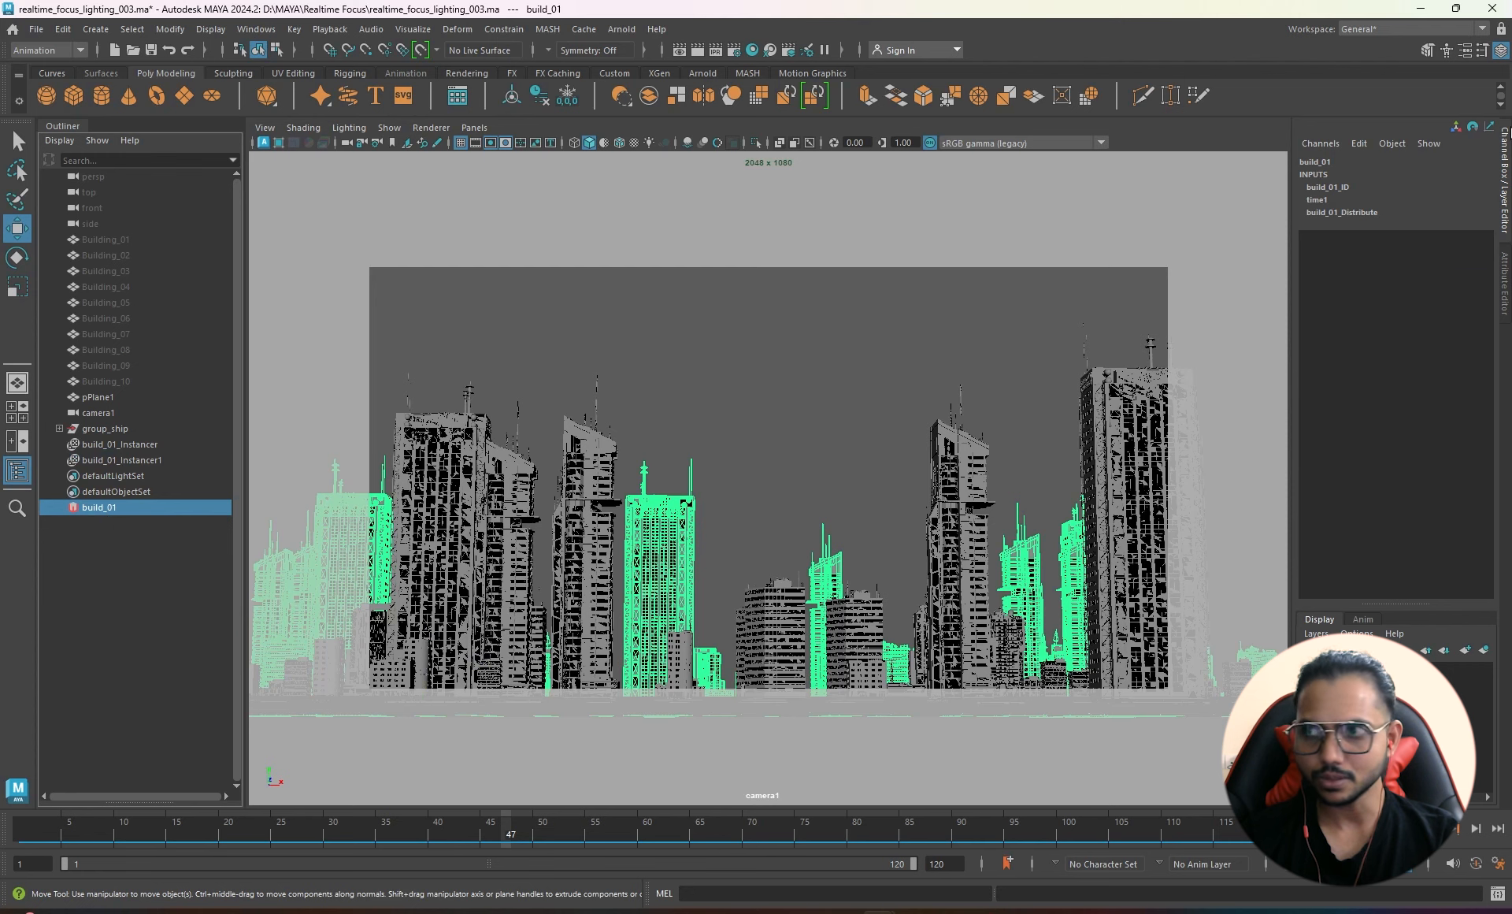
left_click(1506, 307)
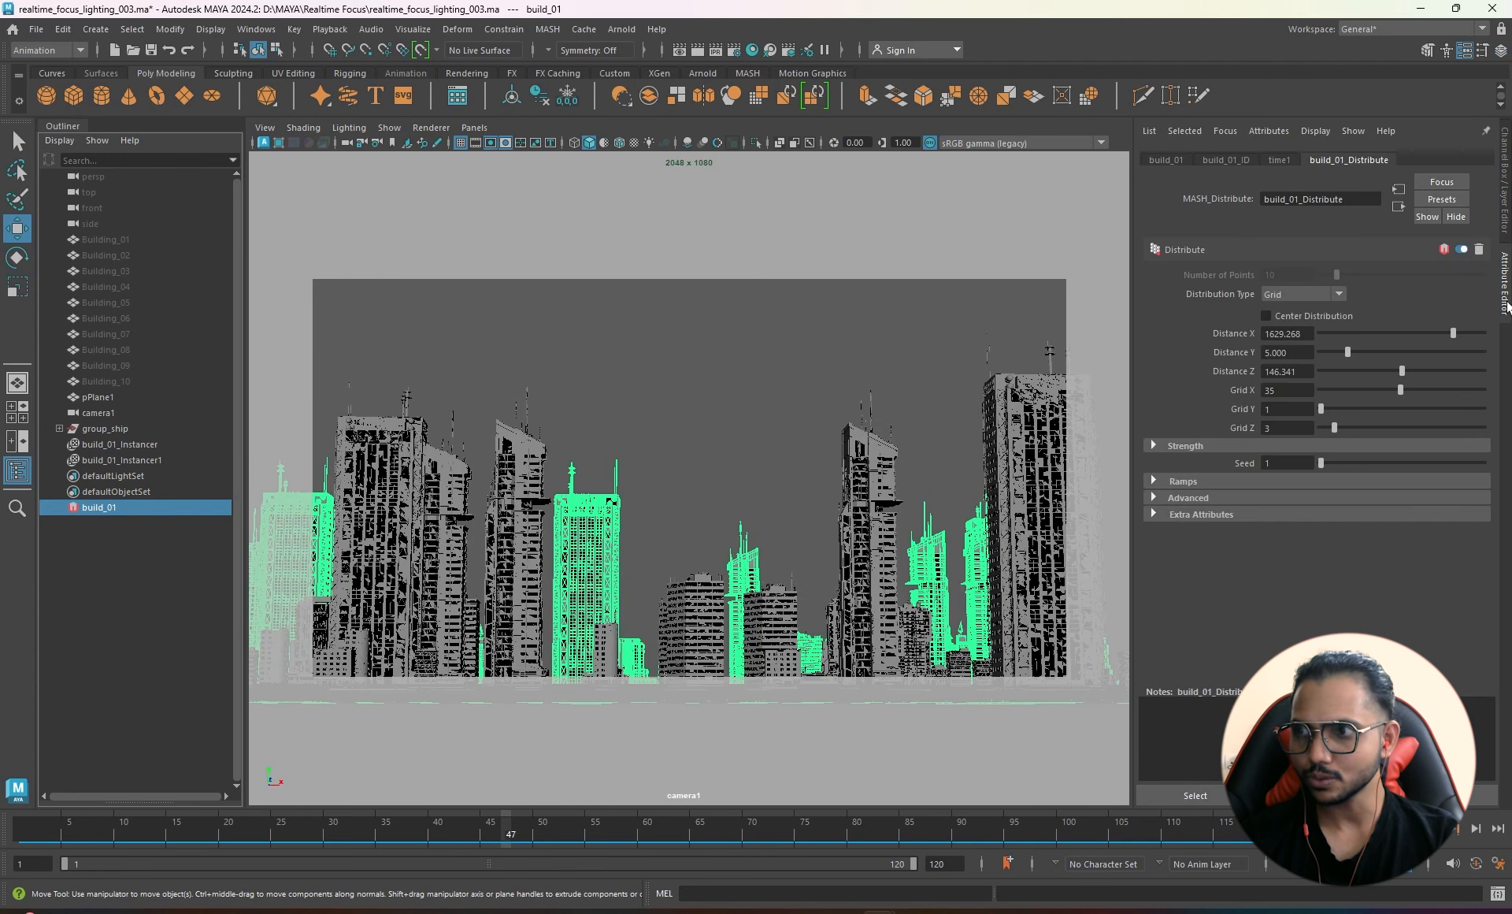
left_click(1246, 156)
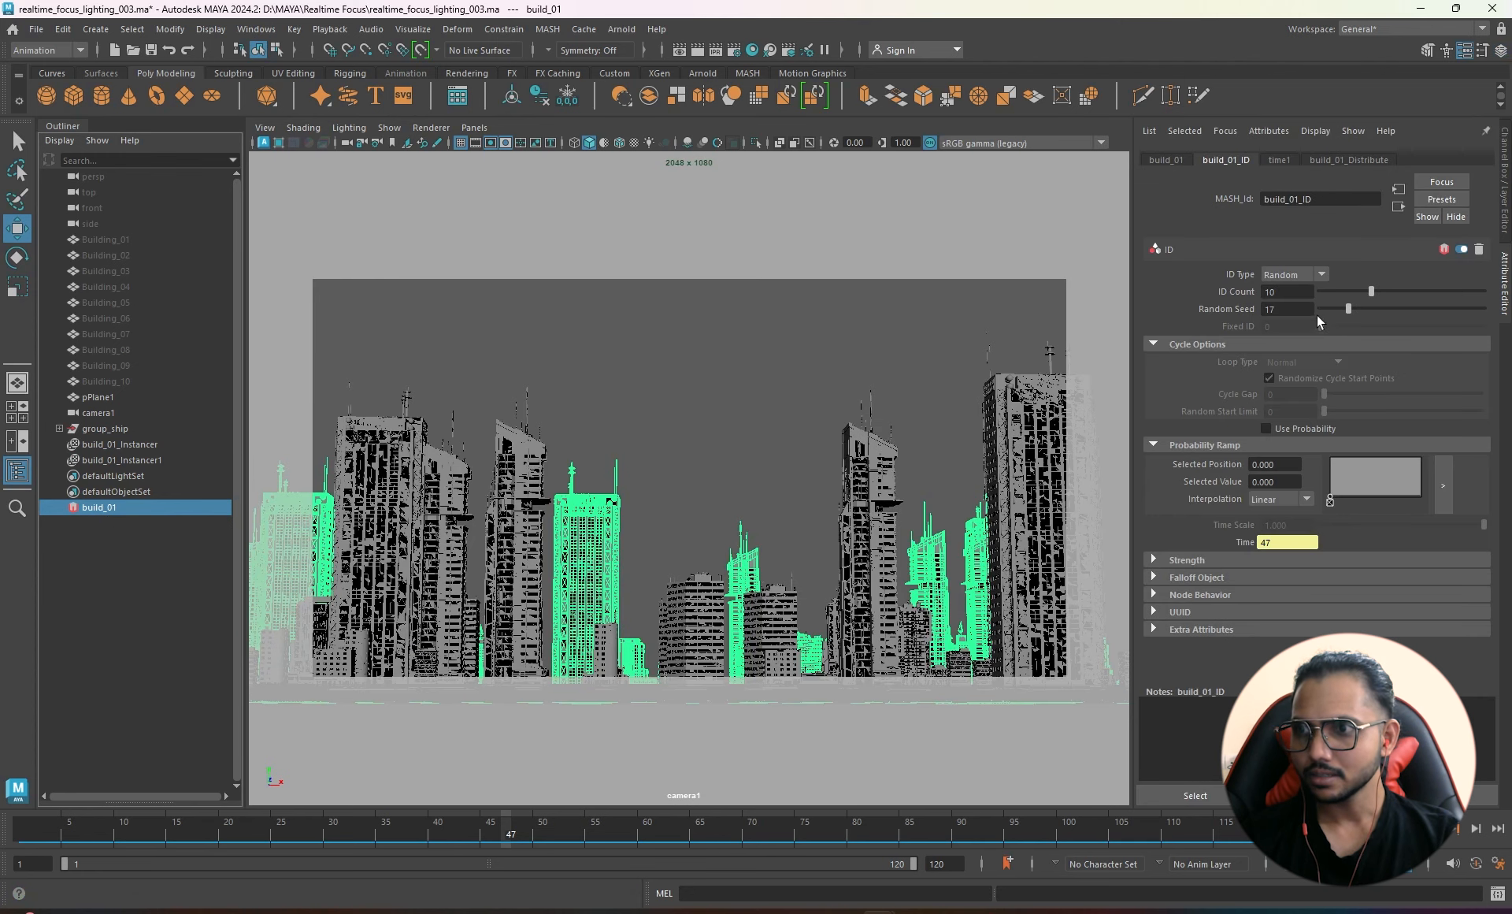
left_click_drag(1295, 310, 1244, 328, "ctrl")
left_click_drag(1354, 307, 1392, 307)
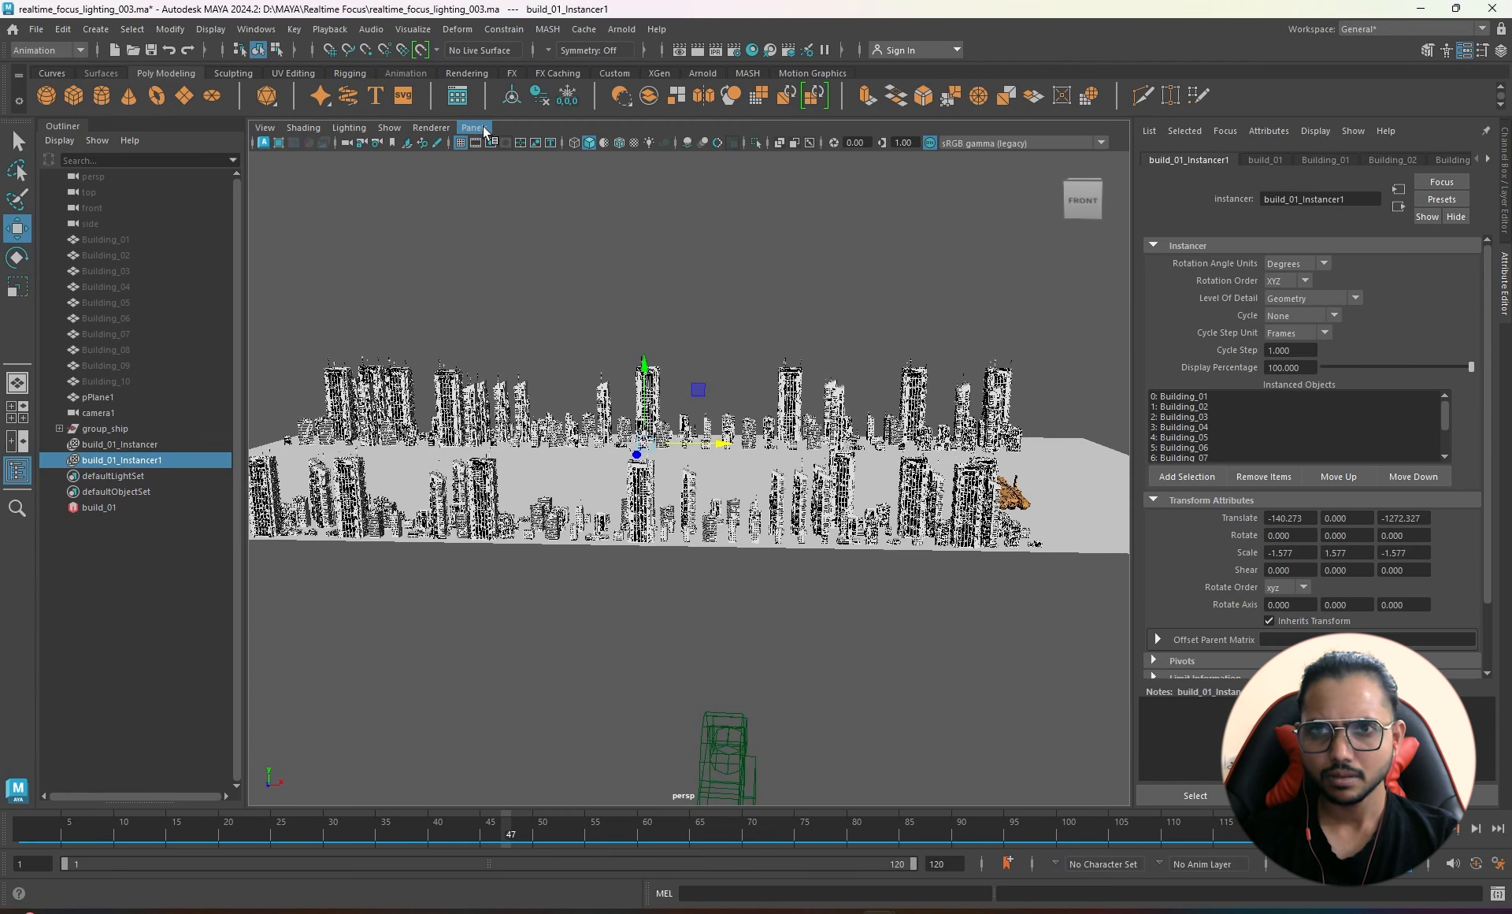
- Through camera1, slide the far buildings left to Translate X -495.607, then reselect build_01
left_click(484, 131)
mouse_move(563, 144)
left_click(682, 144)
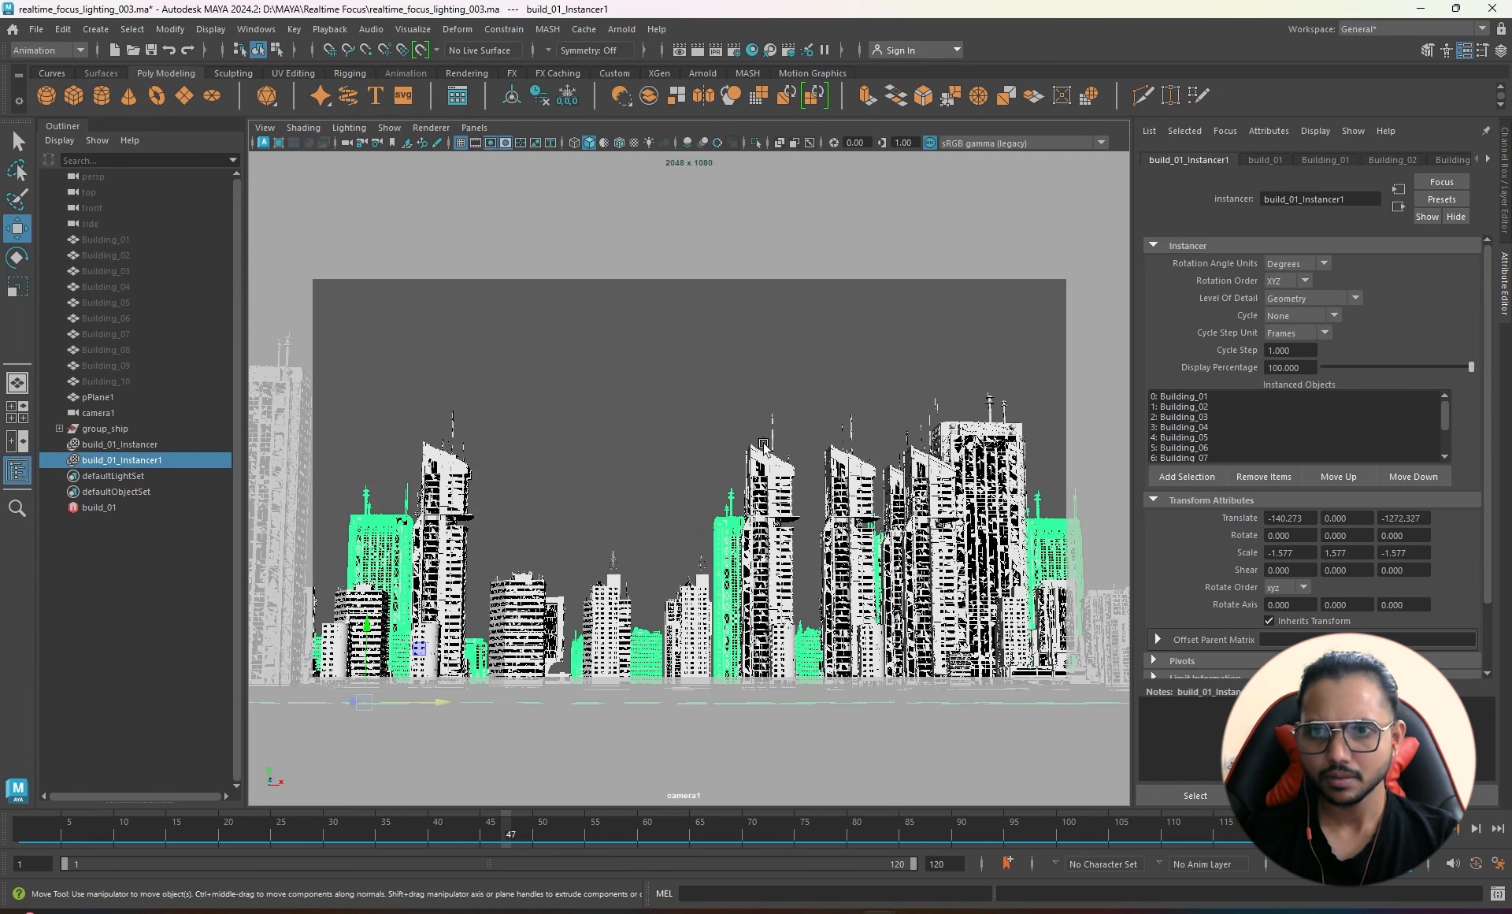
middle_click_drag(778, 404, 517, 390)
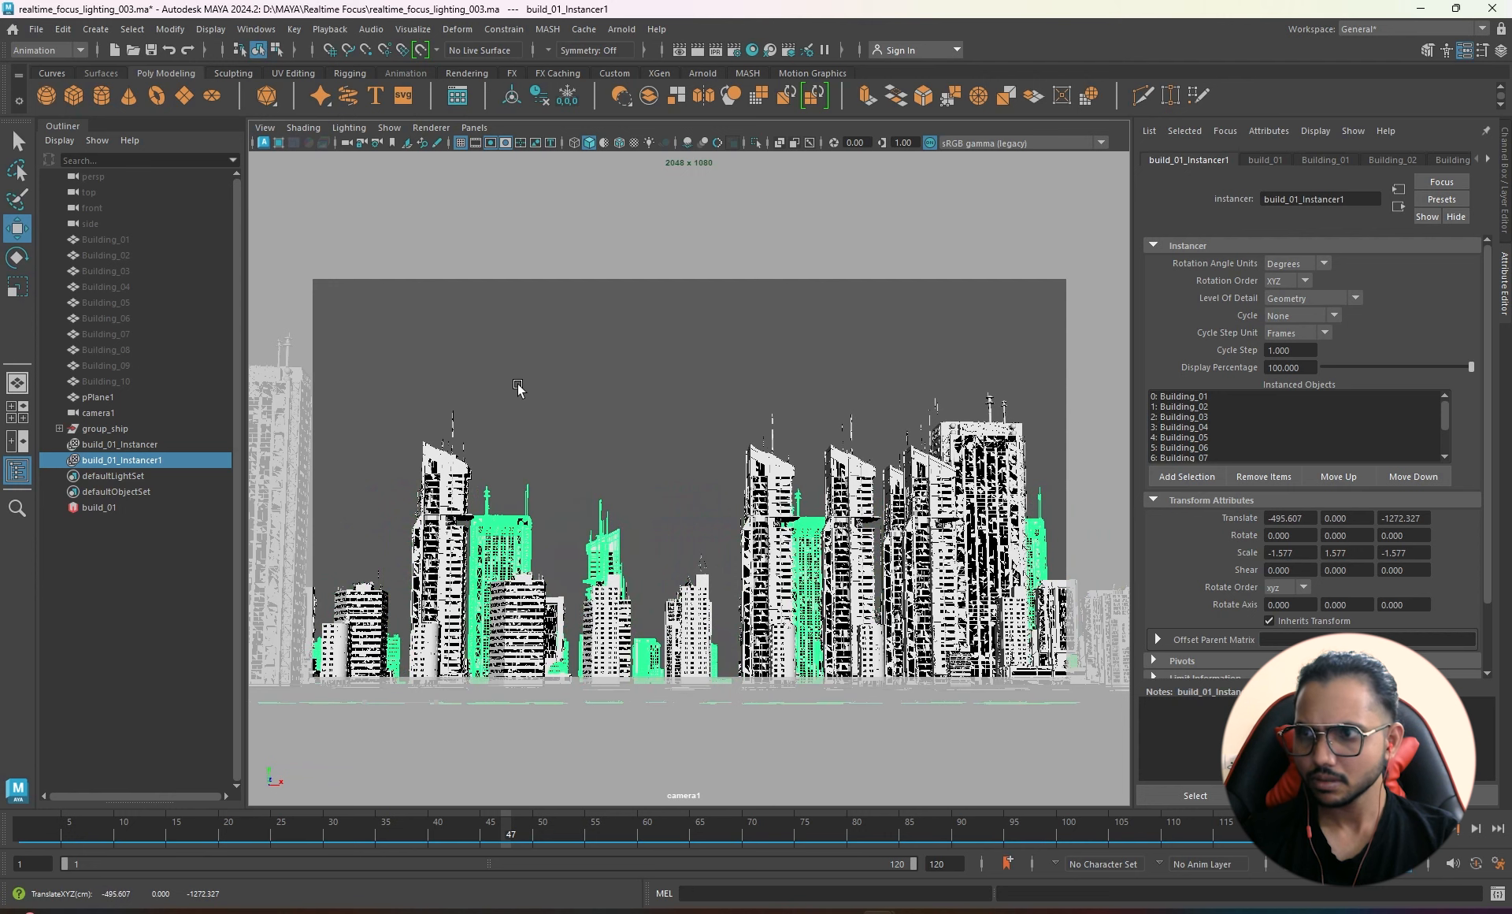
left_click(98, 506)
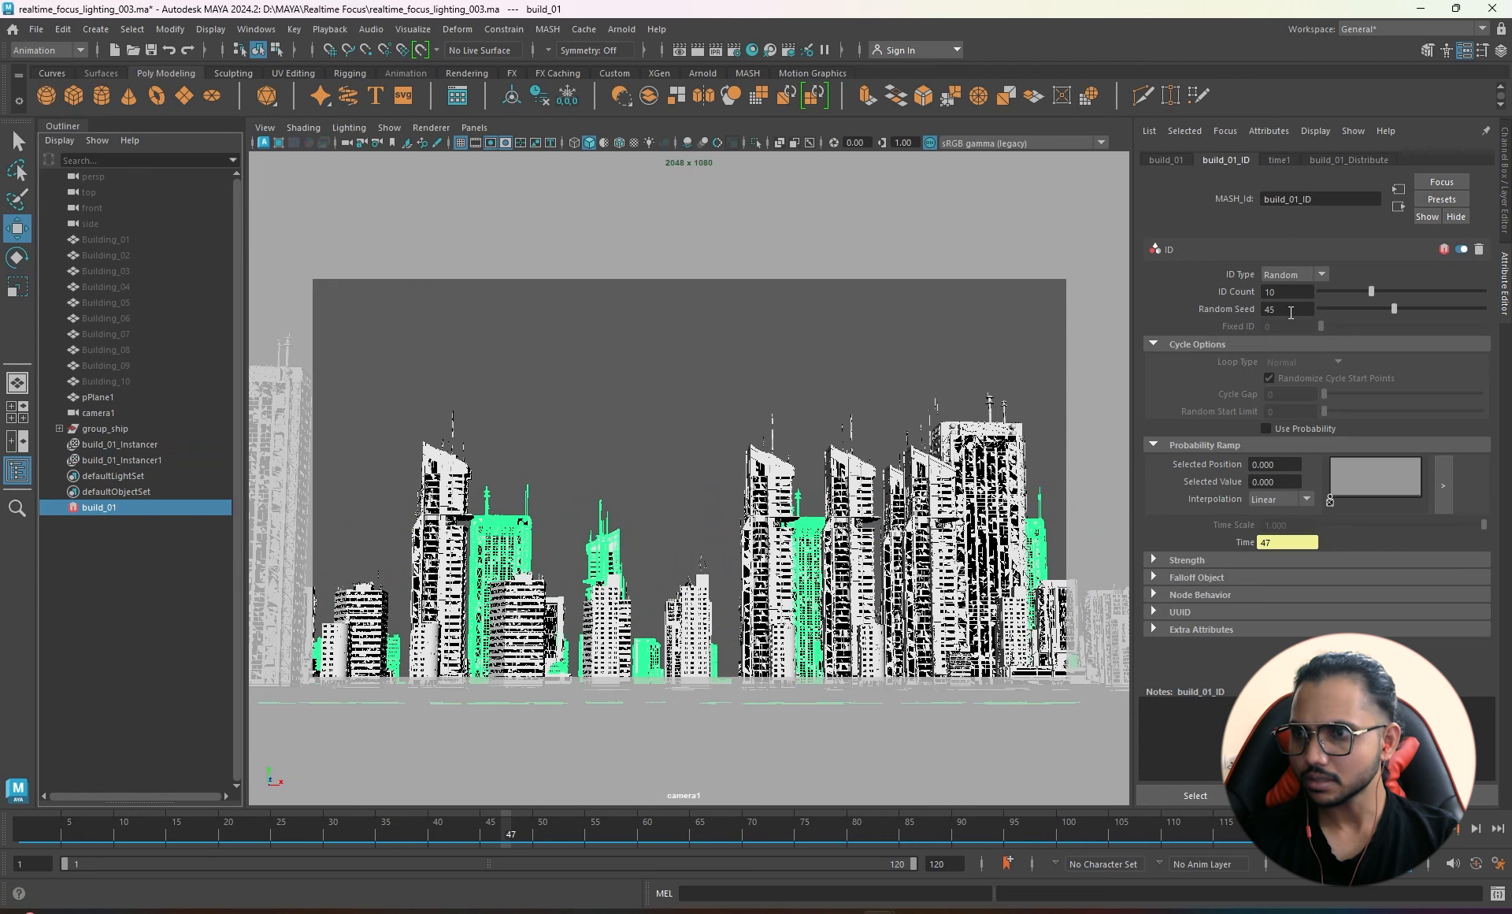
- Try new Random Seed values and nudge build_01_Instancer sideways to Translate X -66.686
left_click_drag(1289, 308, 1193, 306, "ctrl")
left_click_drag(1391, 308, 1344, 310)
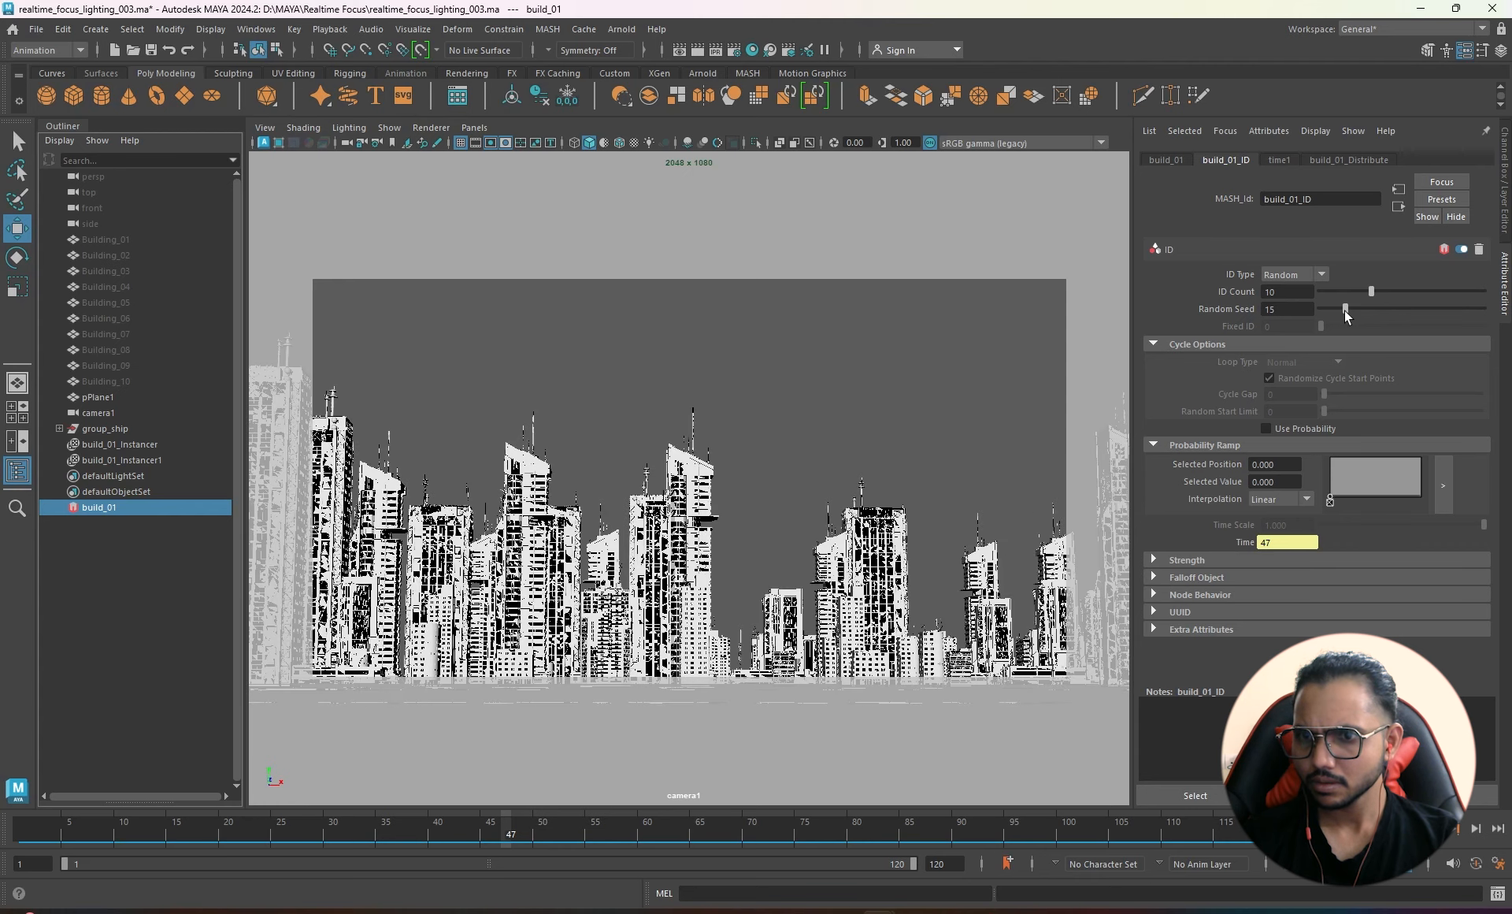
left_click(146, 458)
left_click(147, 442)
middle_click_drag(895, 412, 769, 428)
- Slide build_01_Instancer1 to Translate X -524.406, then reselect build_01_Instancer
left_click(115, 459)
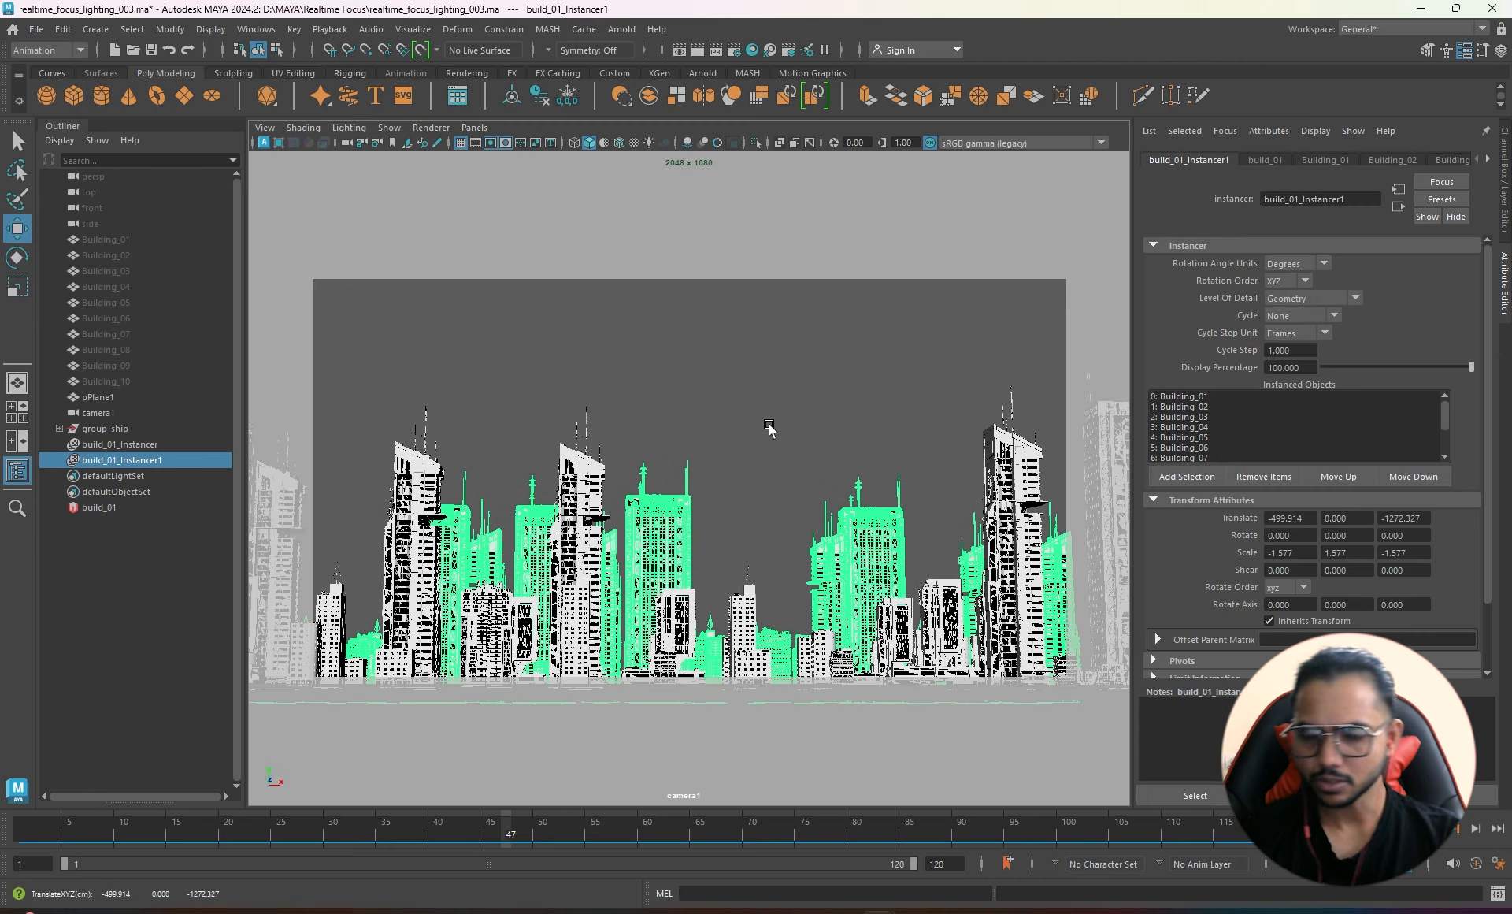
middle_click_drag(753, 477, 811, 411)
left_click(120, 444)
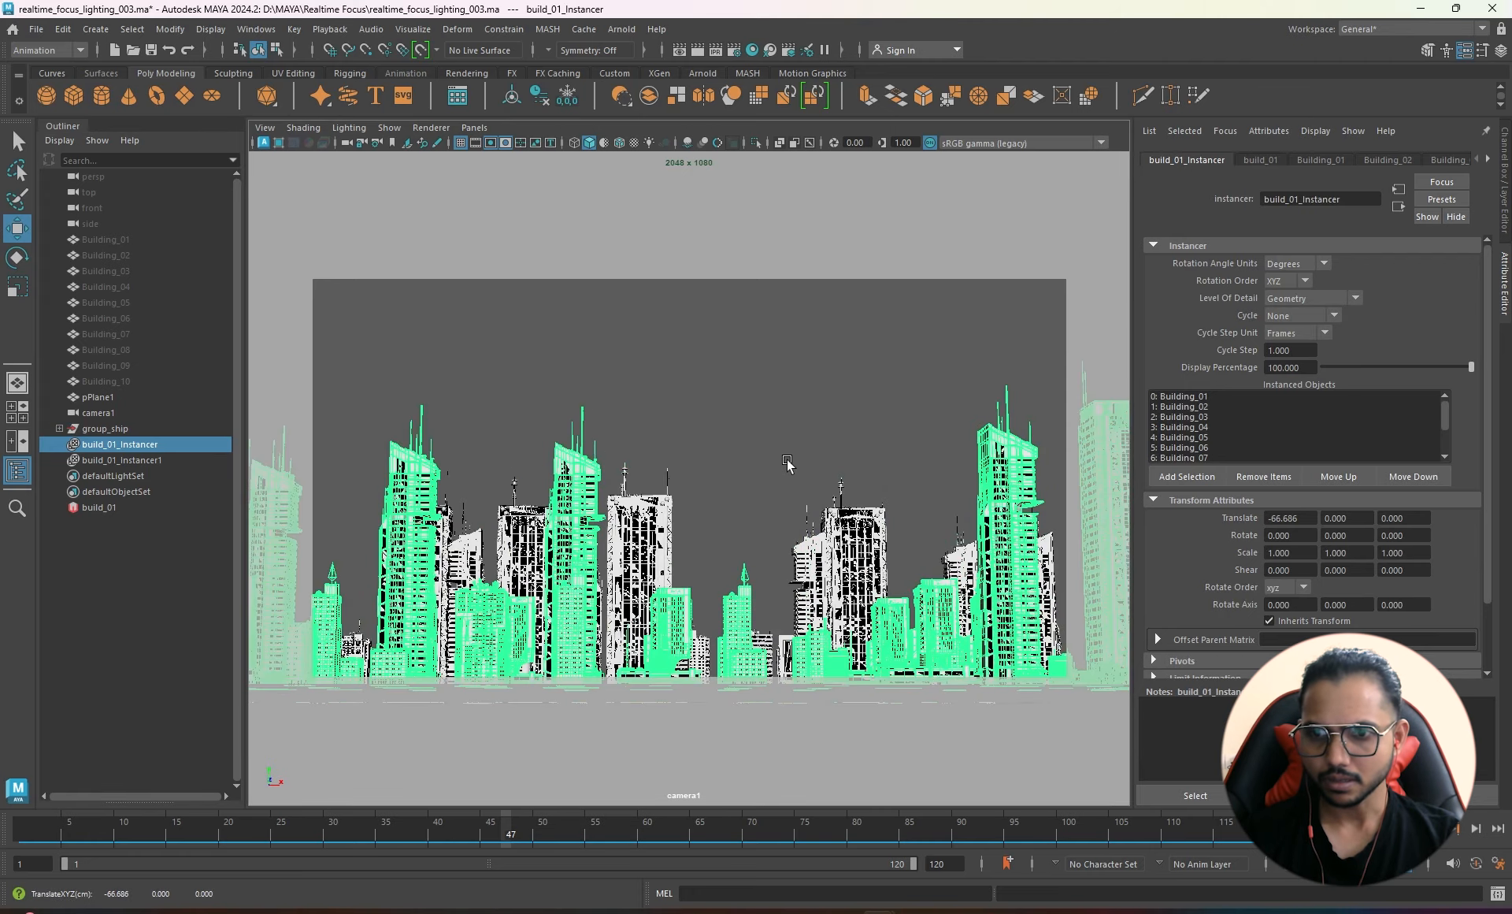
- Switch to the perspective view and orbit and pan across the city layout
key("space")
left_click_drag(787, 459, 785, 419)
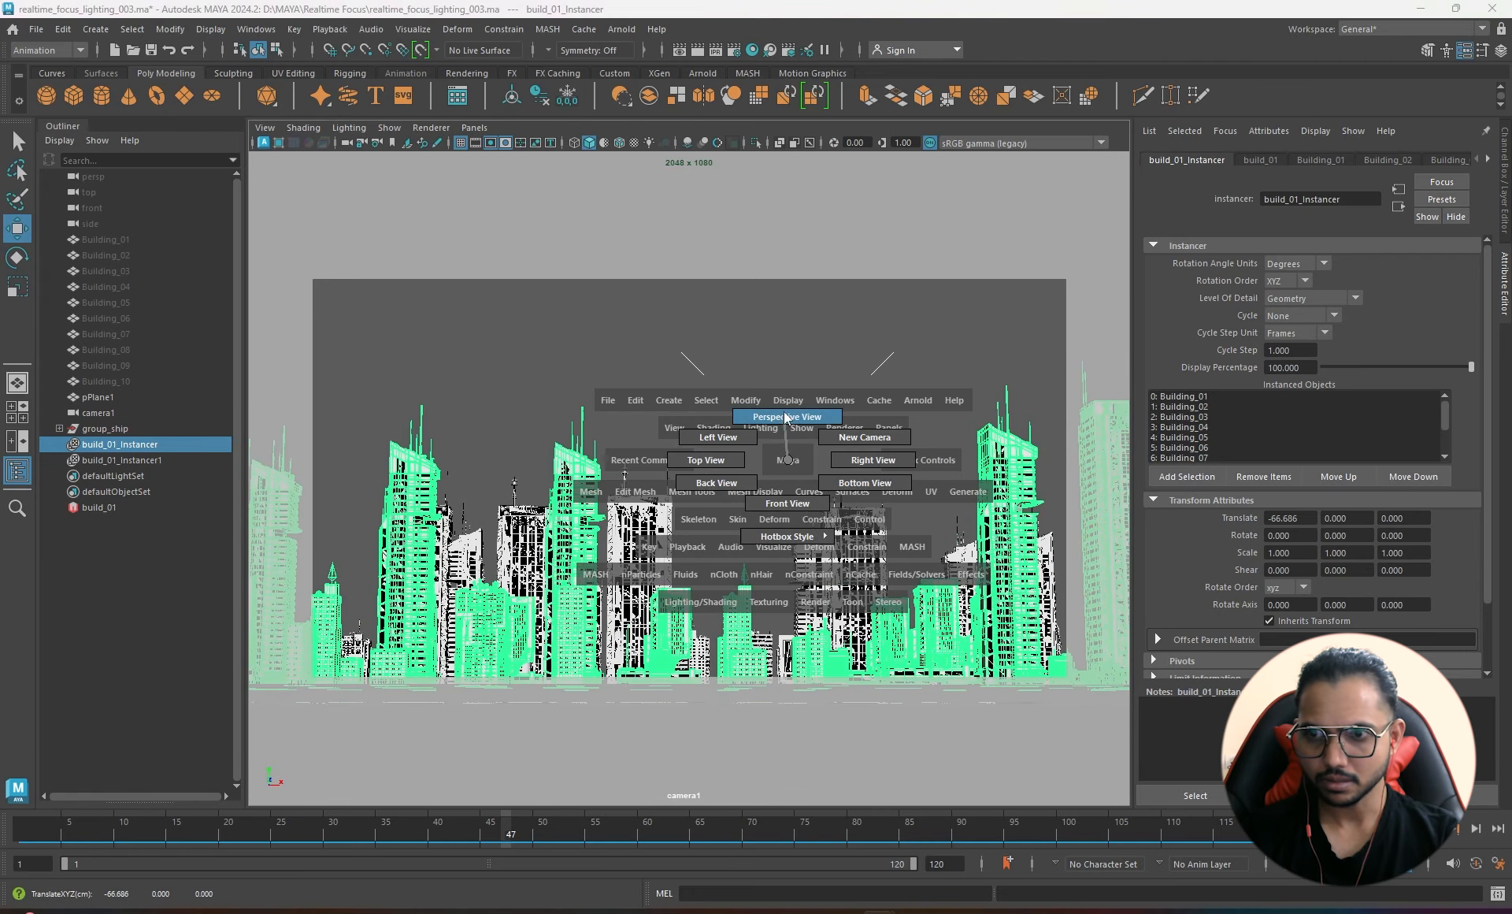
left_click_drag(583, 520, 652, 550, "alt")
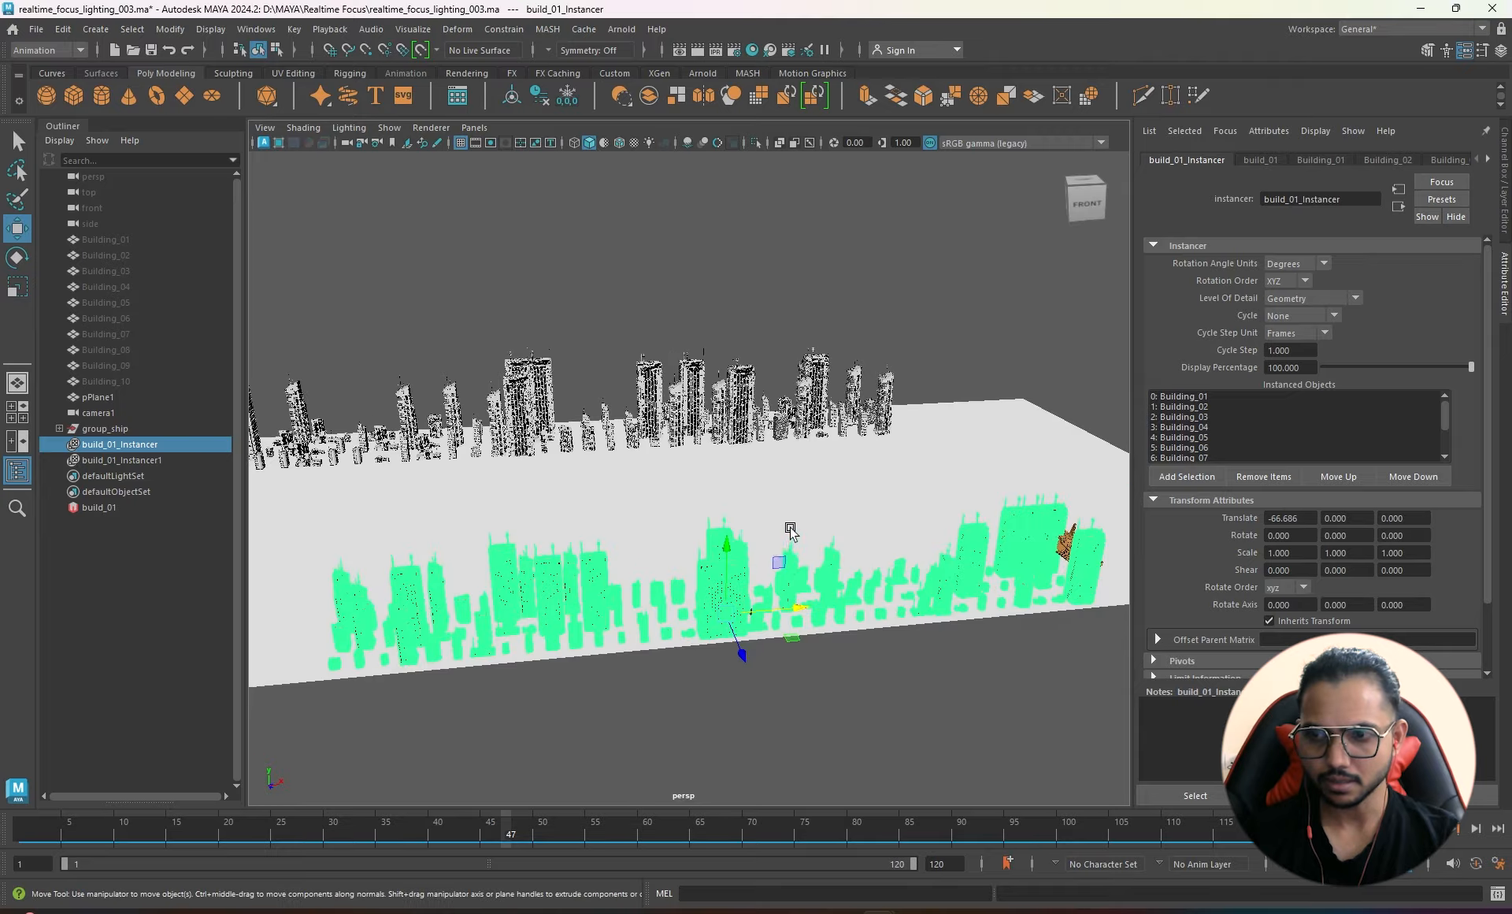
middle_click_drag(789, 530, 670, 540, "alt")
- Select group_ship and move it between the two building rows
left_click(107, 429)
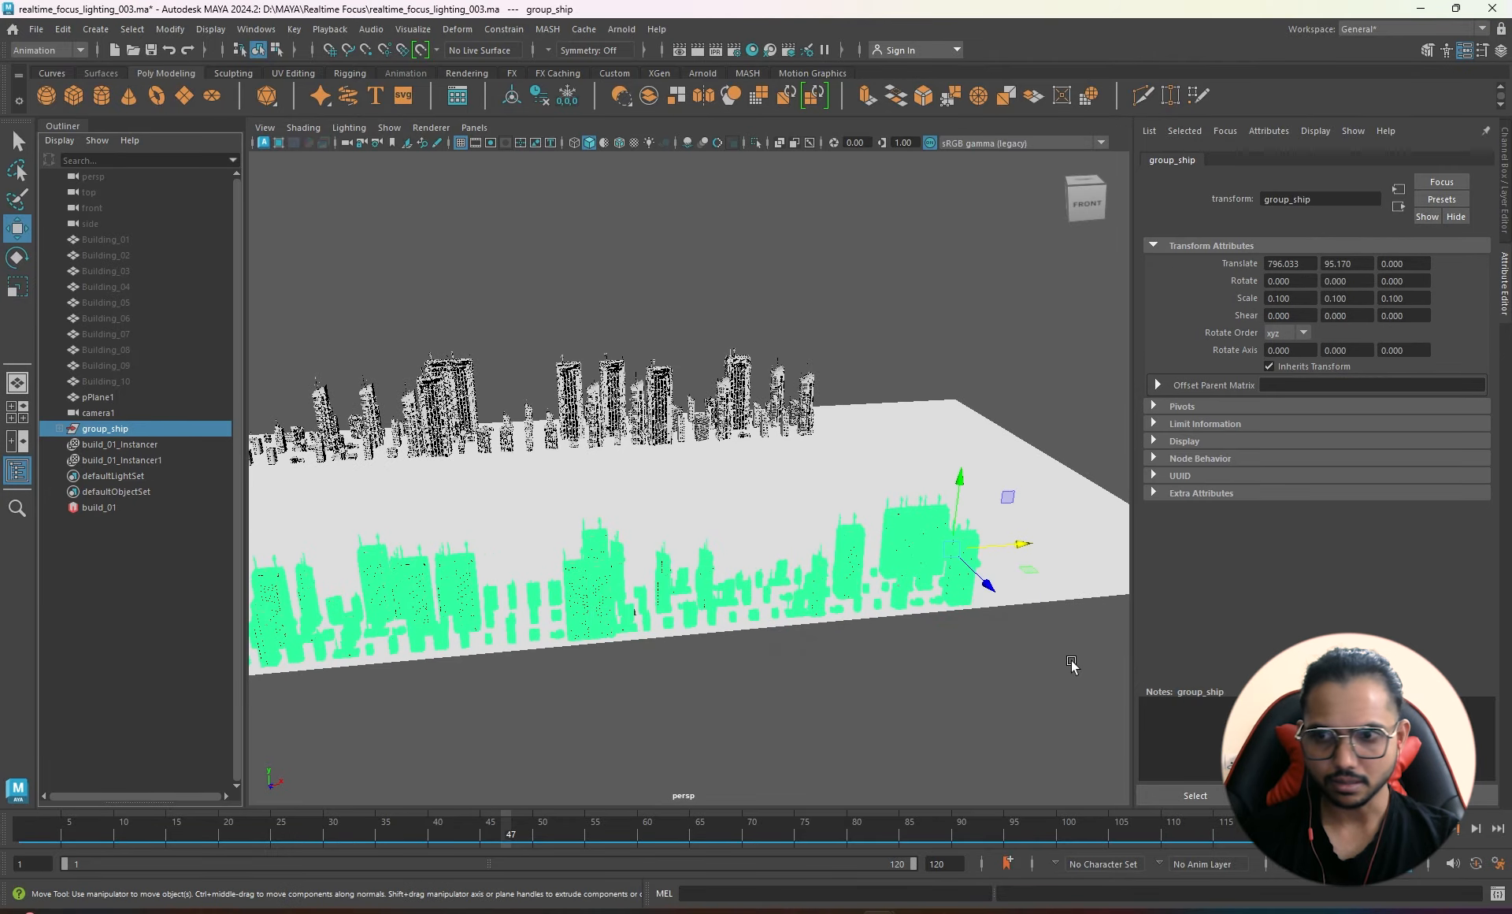
mouse_move(863, 582)
middle_mouse_down("alt")
mouse_move(863, 626)
mouse_move(871, 558)
middle_mouse_up("alt")
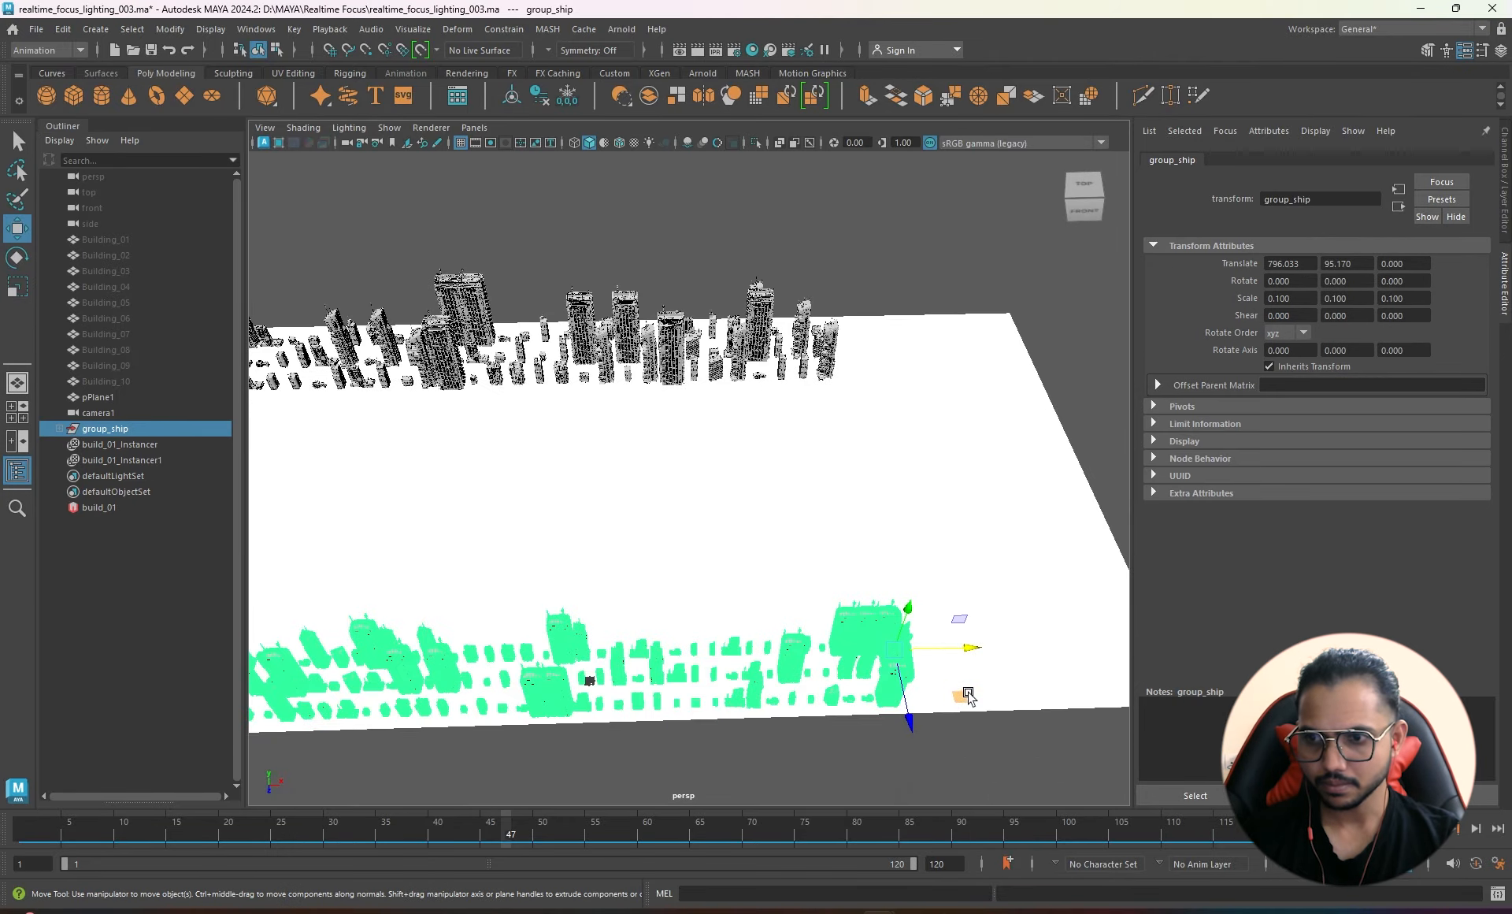
left_click_drag(967, 695, 758, 527)
left_click_drag(675, 580, 768, 562, "alt")
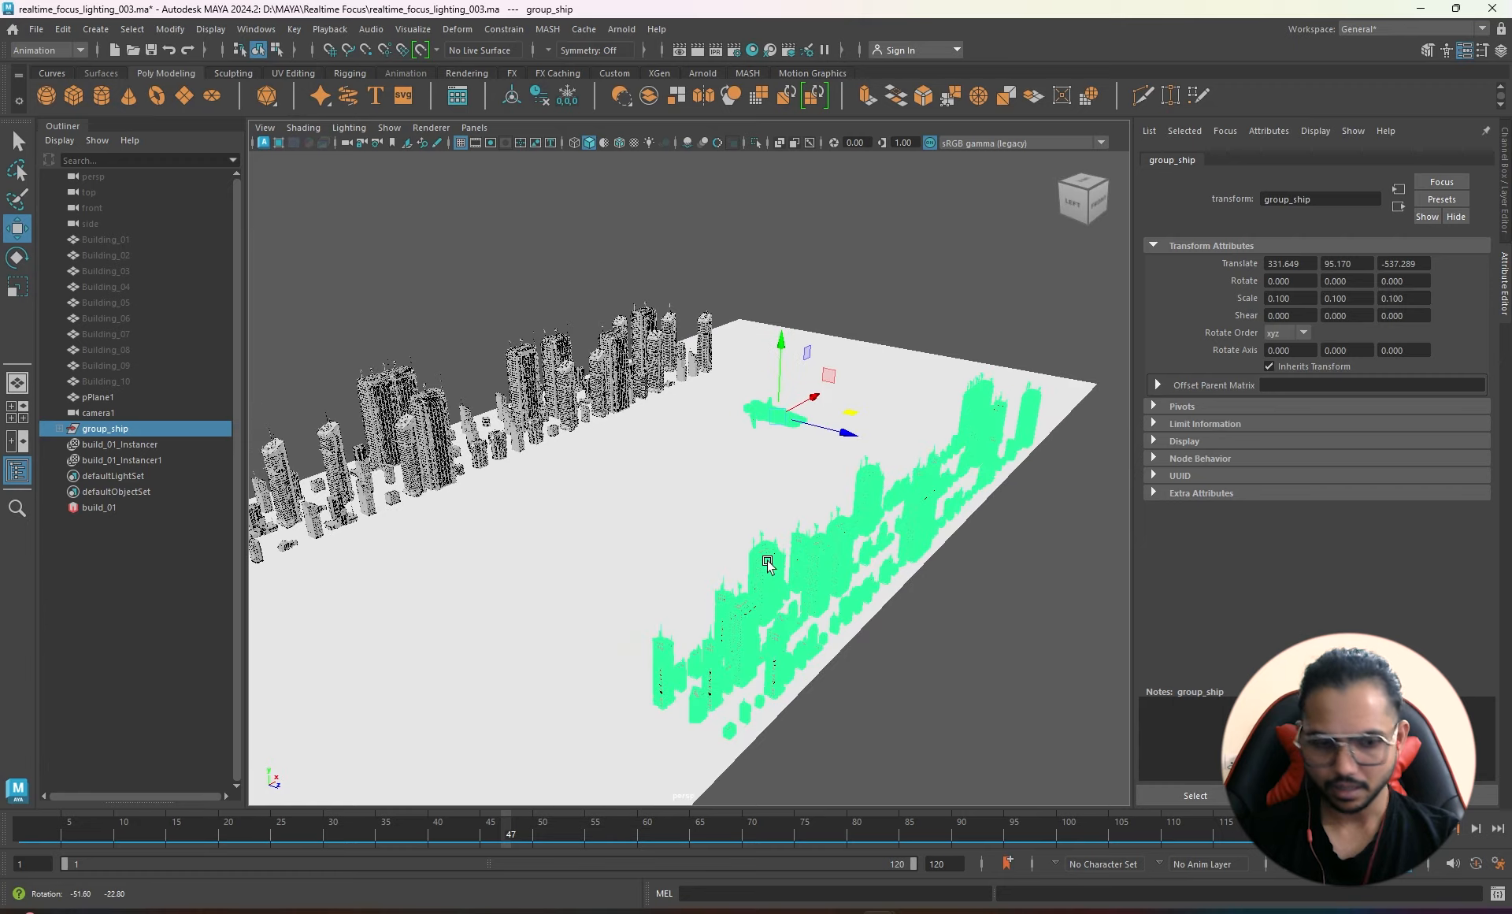
- Rotate the spaceship to -90 around its Y axis
key("e")
left_click_drag(809, 445, 702, 449)
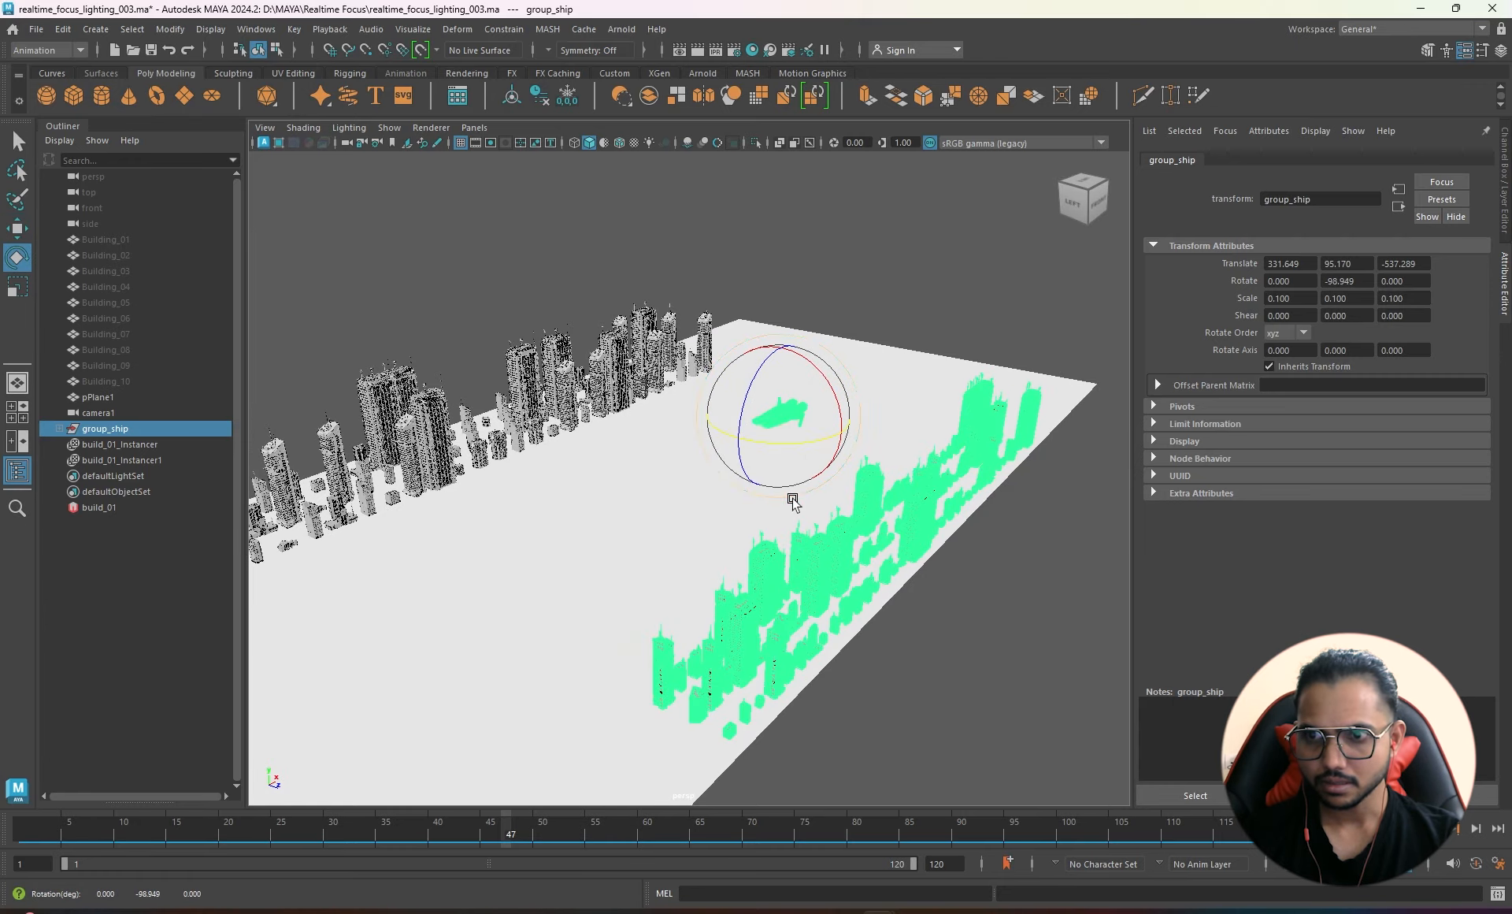
left_click_drag(793, 501, 729, 562, "alt")
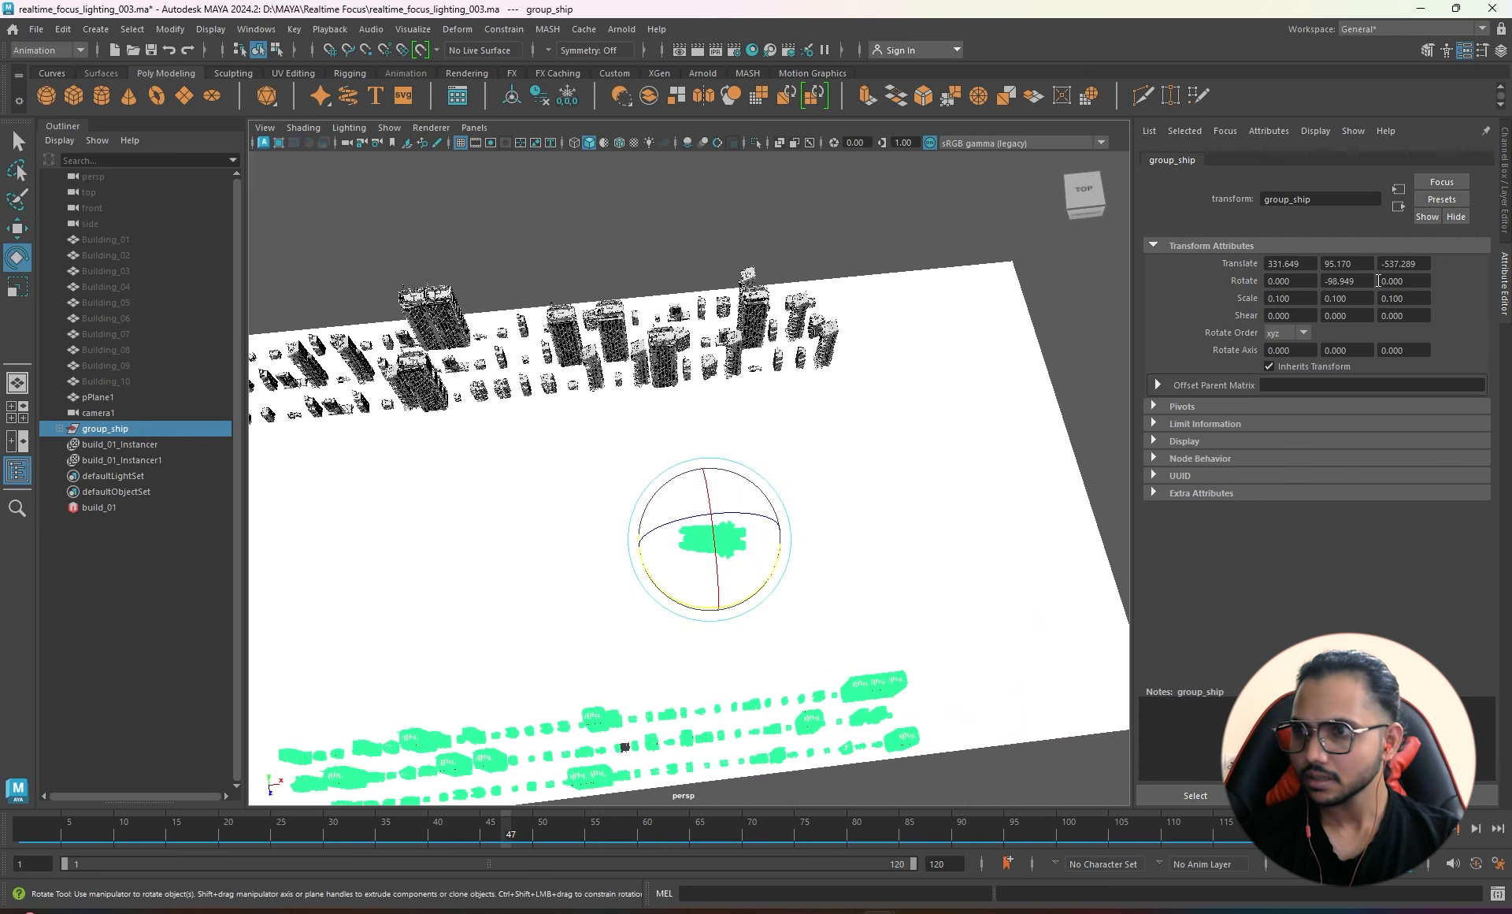
type("-90")
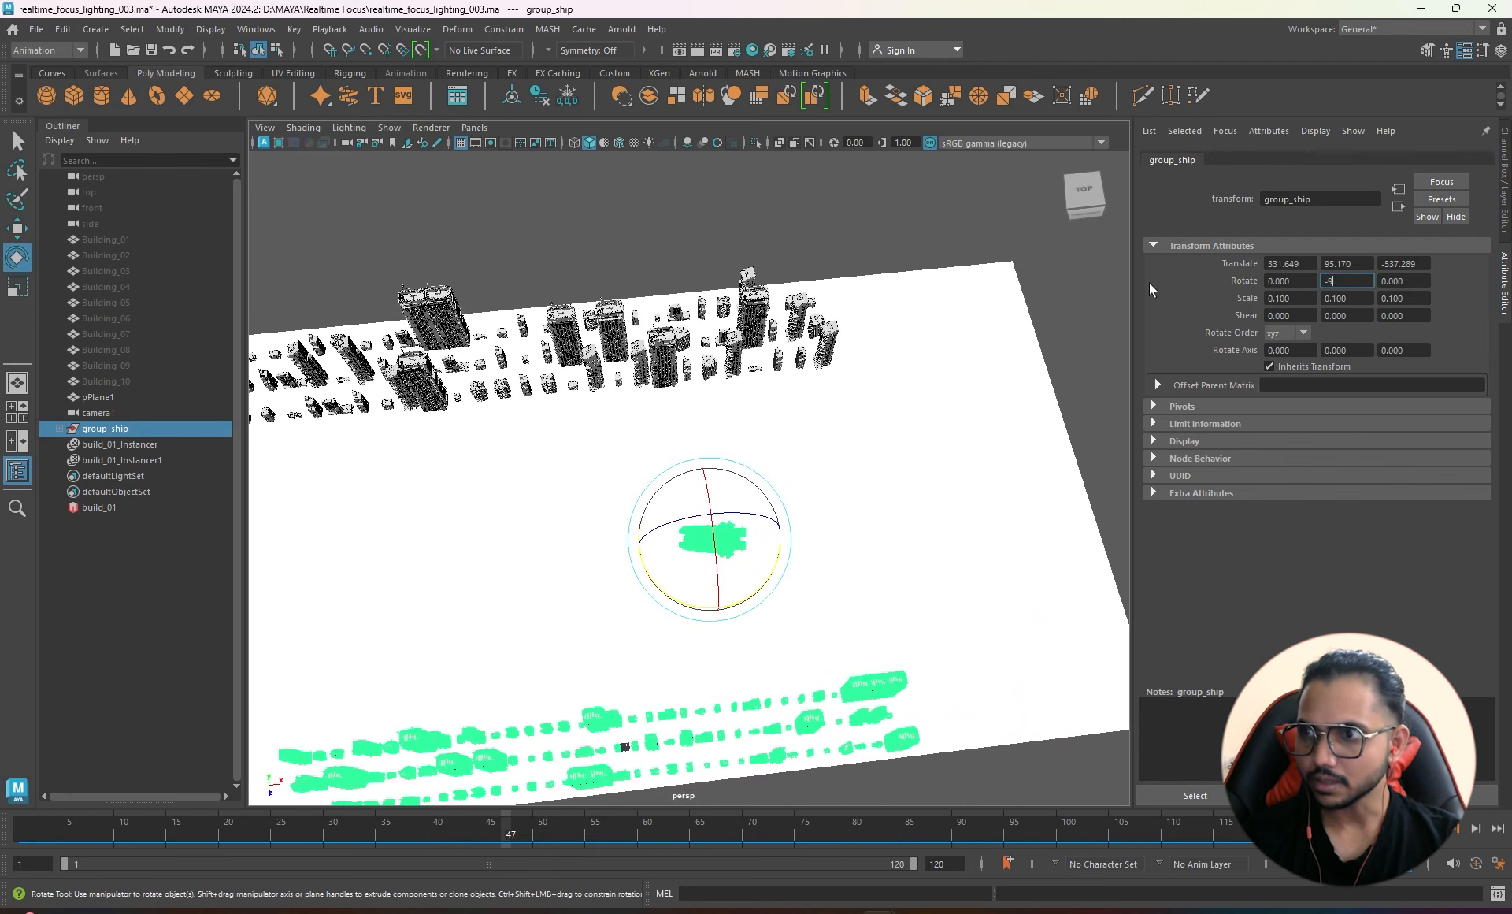
key("Return")
left_click_drag(641, 584, 665, 558, "alt")
- Looking through camera1, slide the ship along X, then raise it and shift it right
key("w")
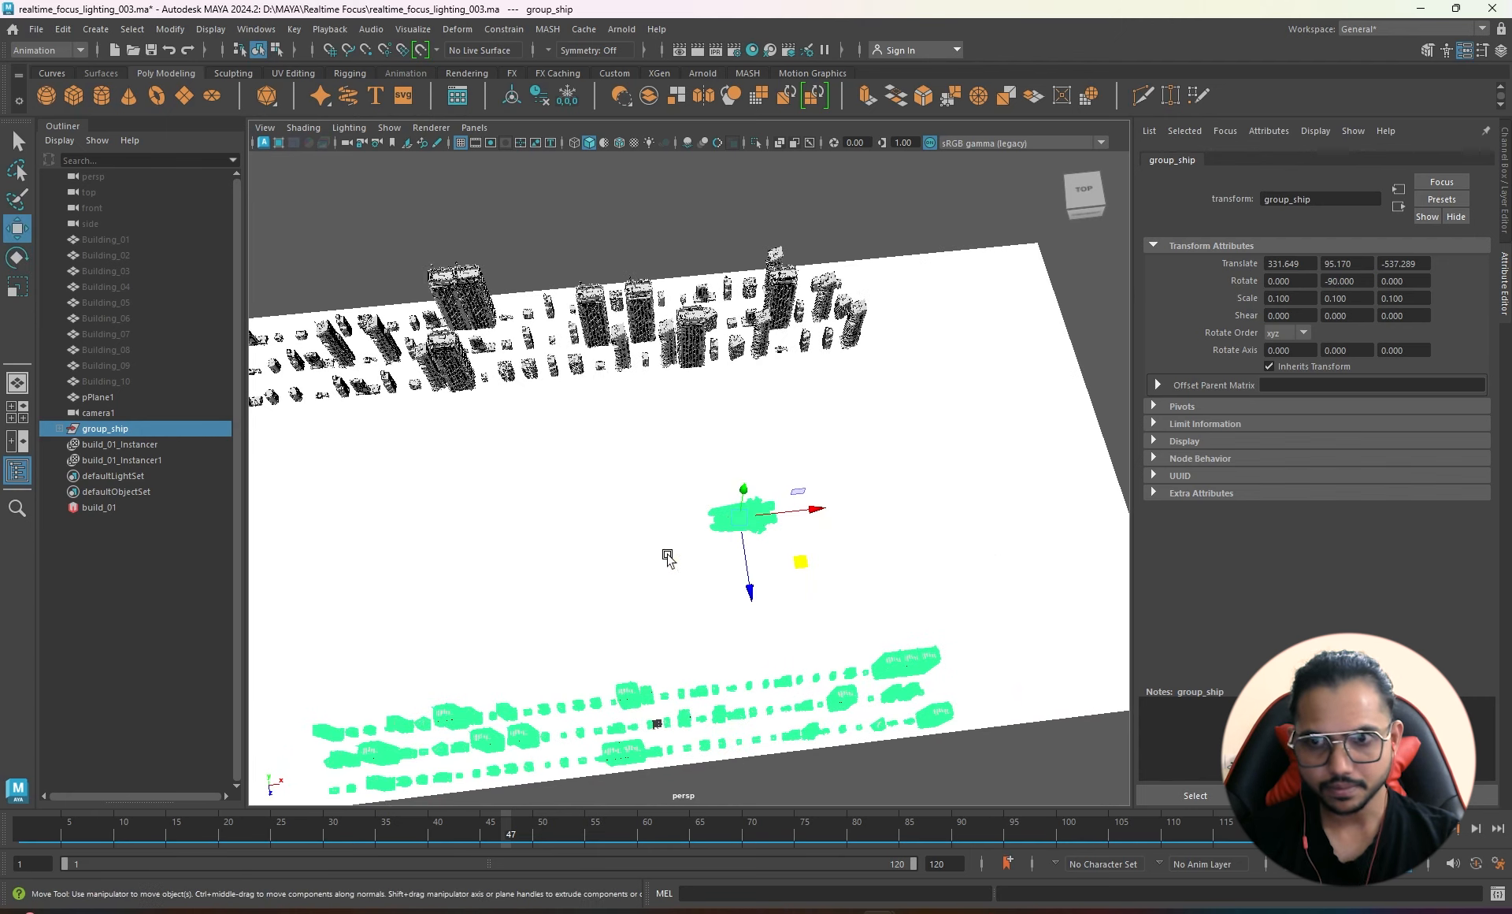
left_click(815, 513)
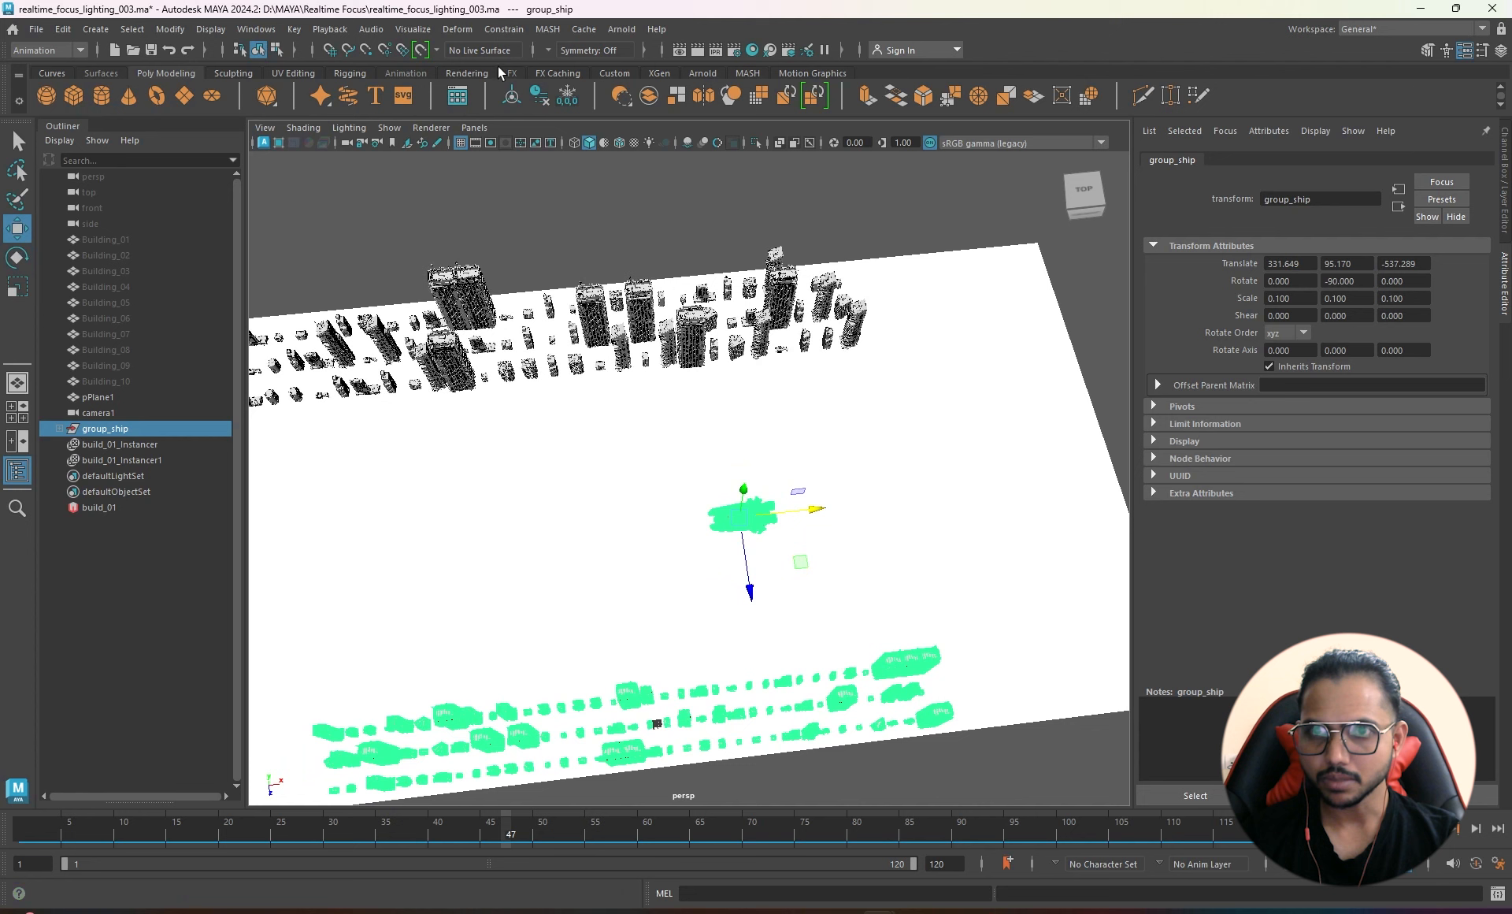
left_click(475, 130)
mouse_move(506, 145)
left_click(665, 145)
middle_click_drag(918, 465, 864, 437)
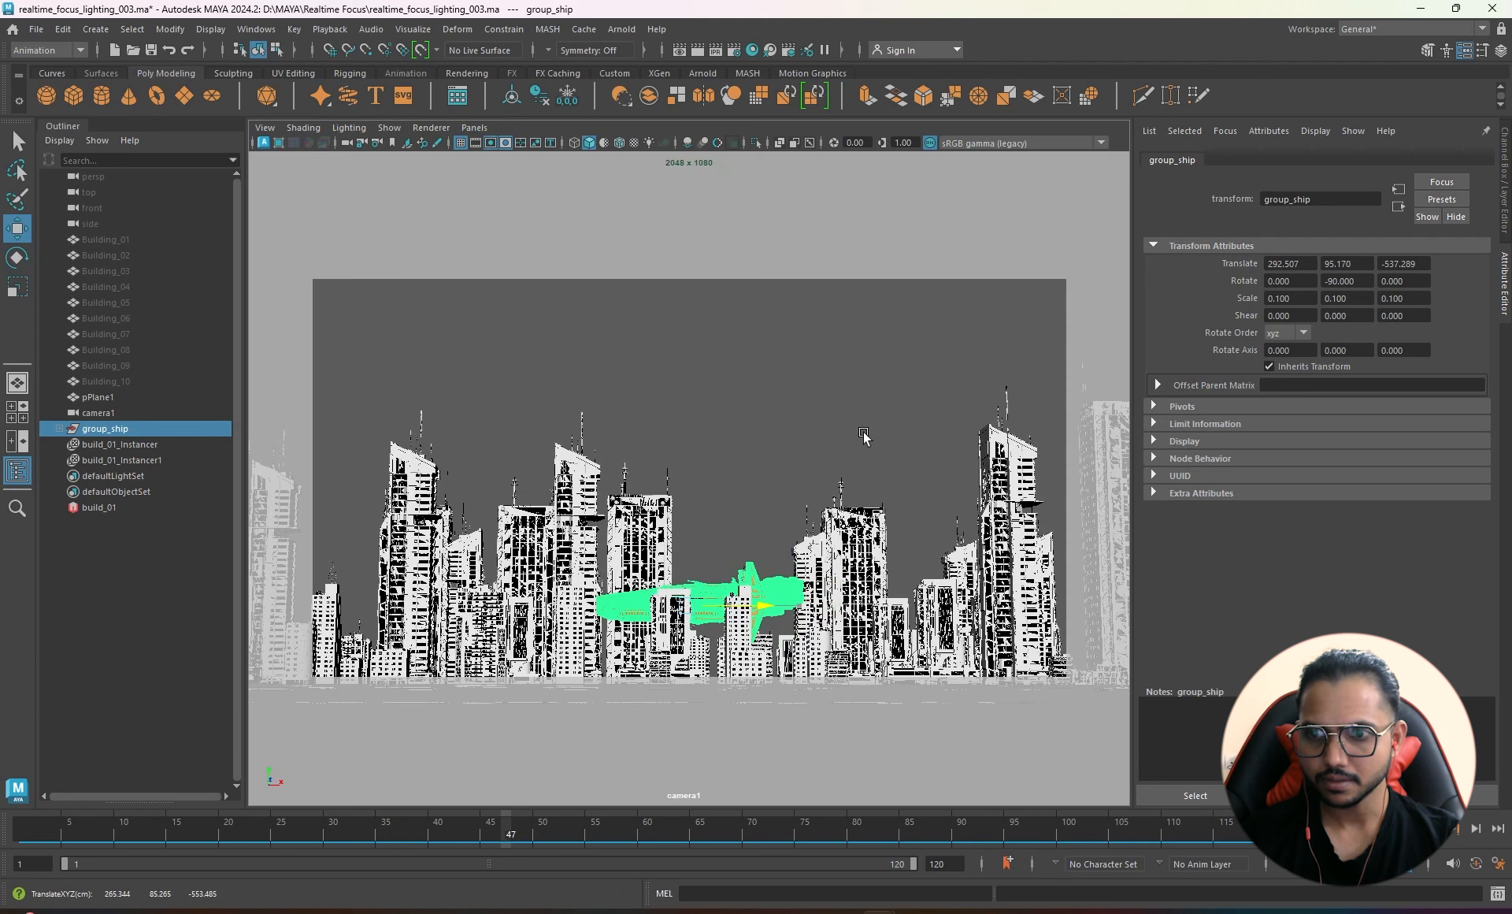
left_click_drag(691, 529, 692, 497)
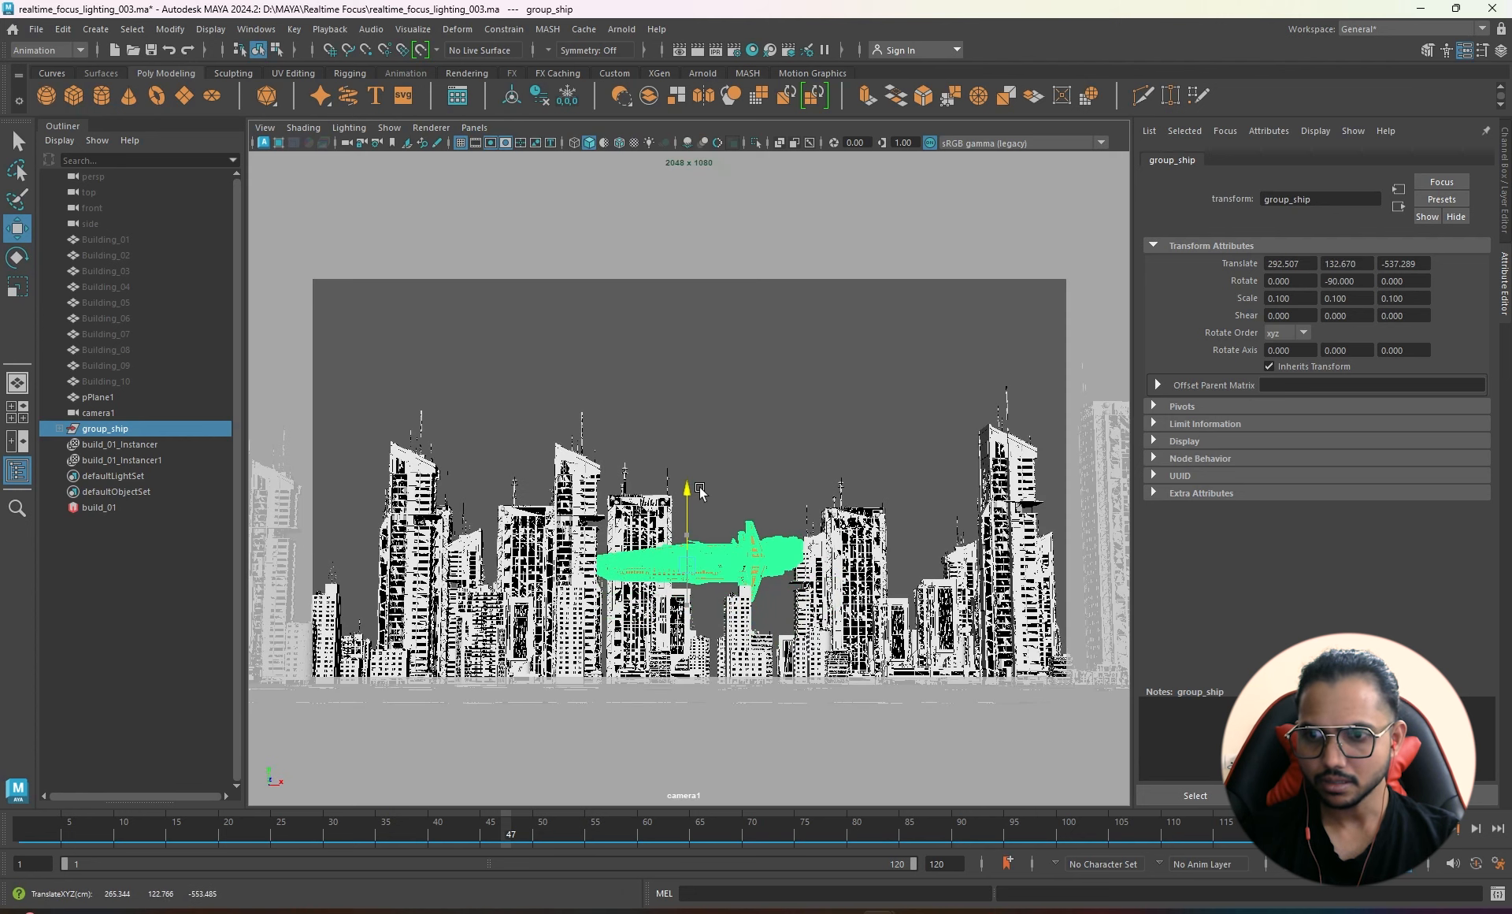
left_click_drag(762, 570, 815, 559)
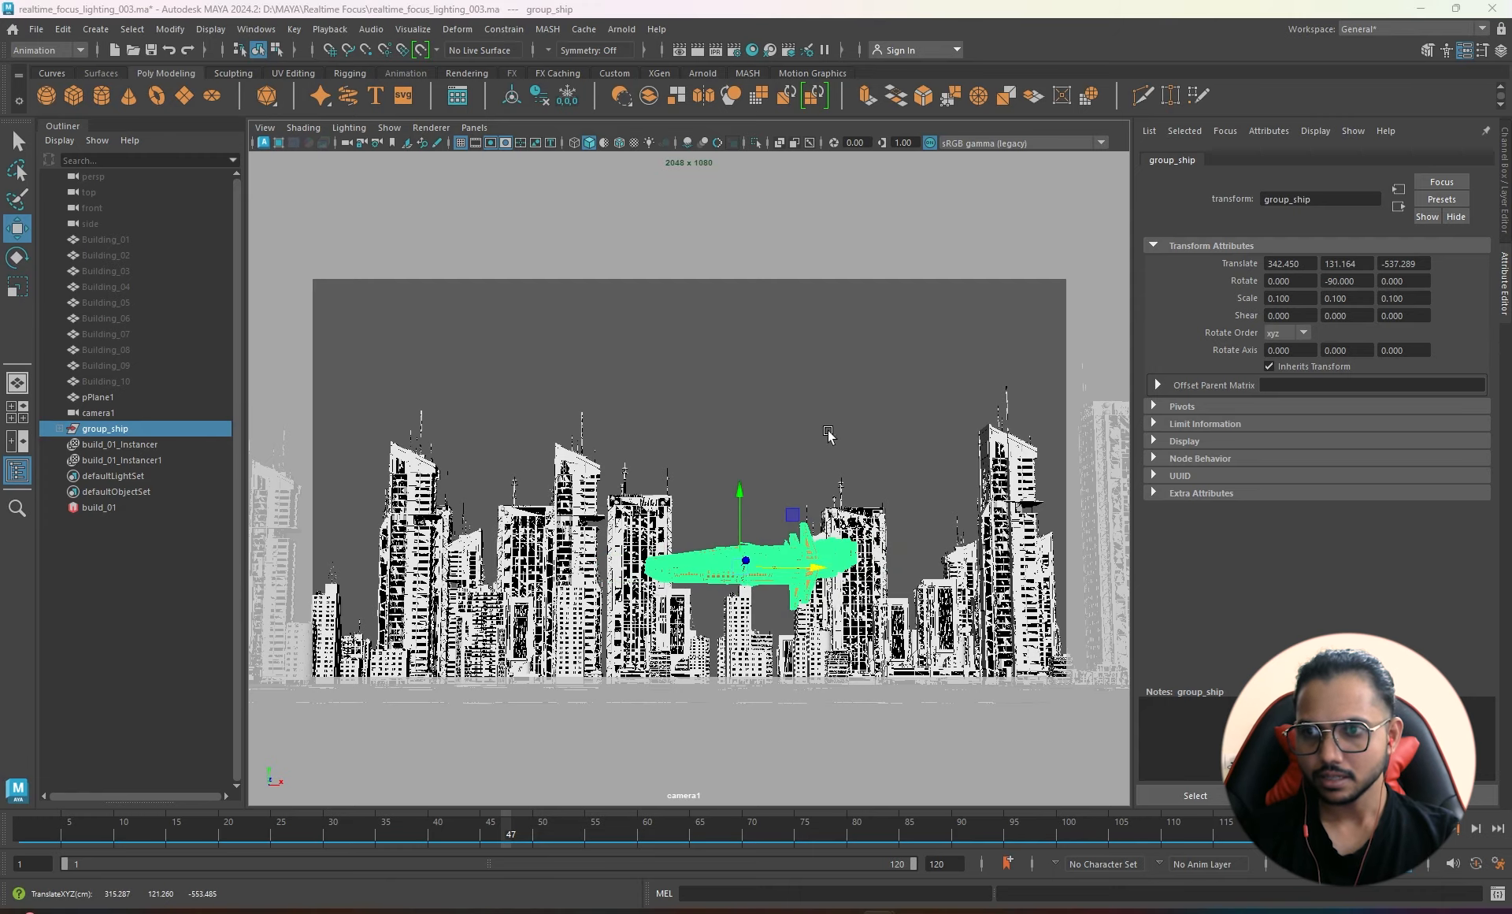
- Return to the perspective view and orbit around the city
key("space")
left_click_drag(830, 433, 830, 402)
left_click_drag(704, 578, 677, 520, "alt")
right_click_drag(678, 520, 678, 520, "alt")
middle_click_drag(678, 519, 676, 514, "alt")
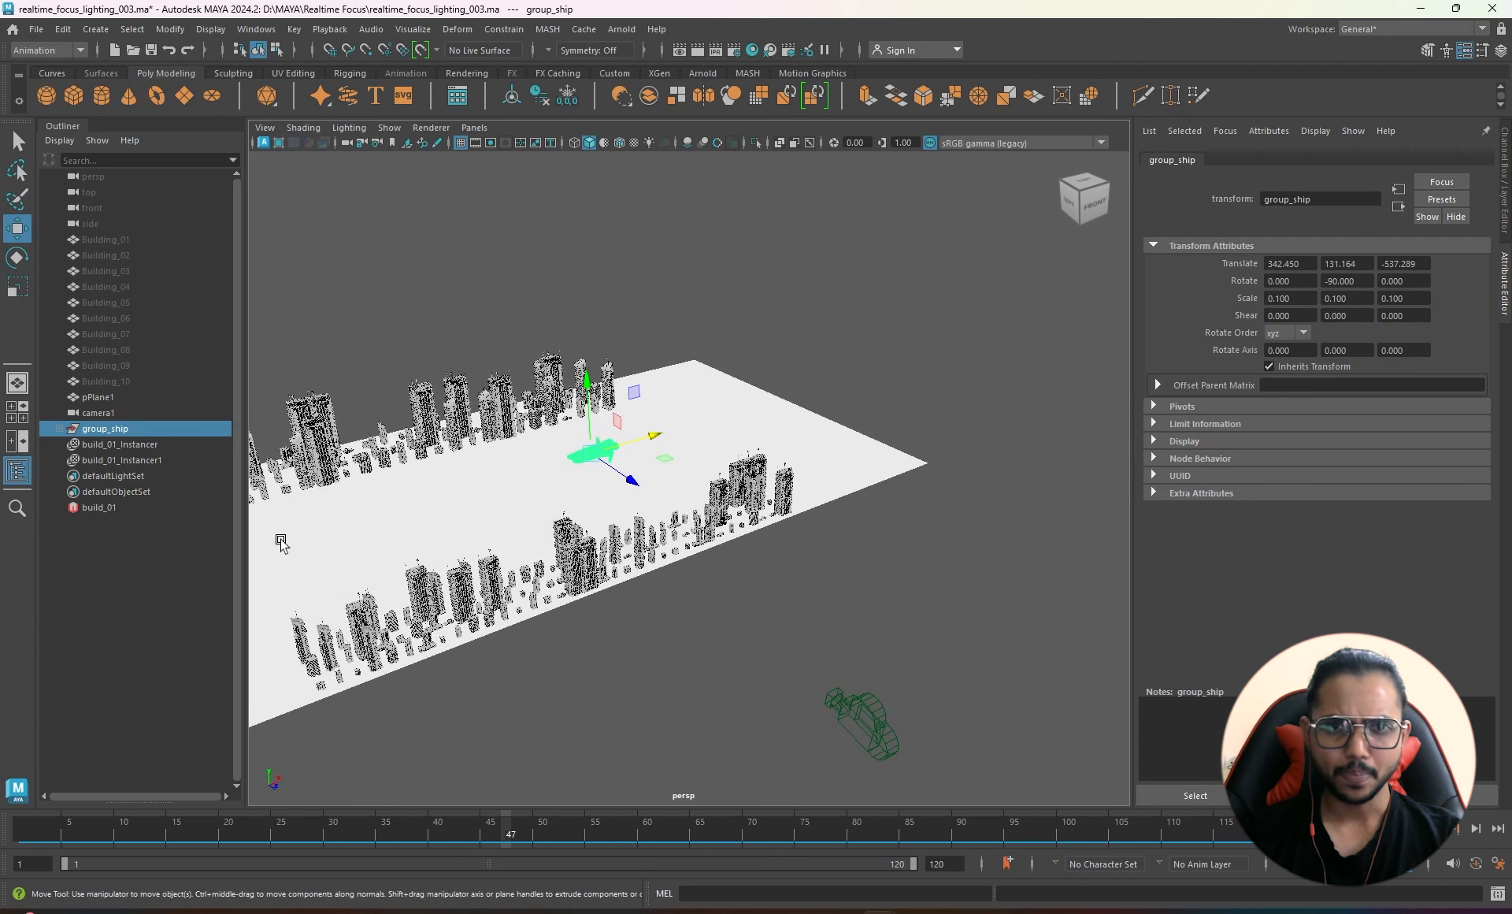
- Measure with the Distance Tool from a start point to an end point near the camera
left_click(95, 29)
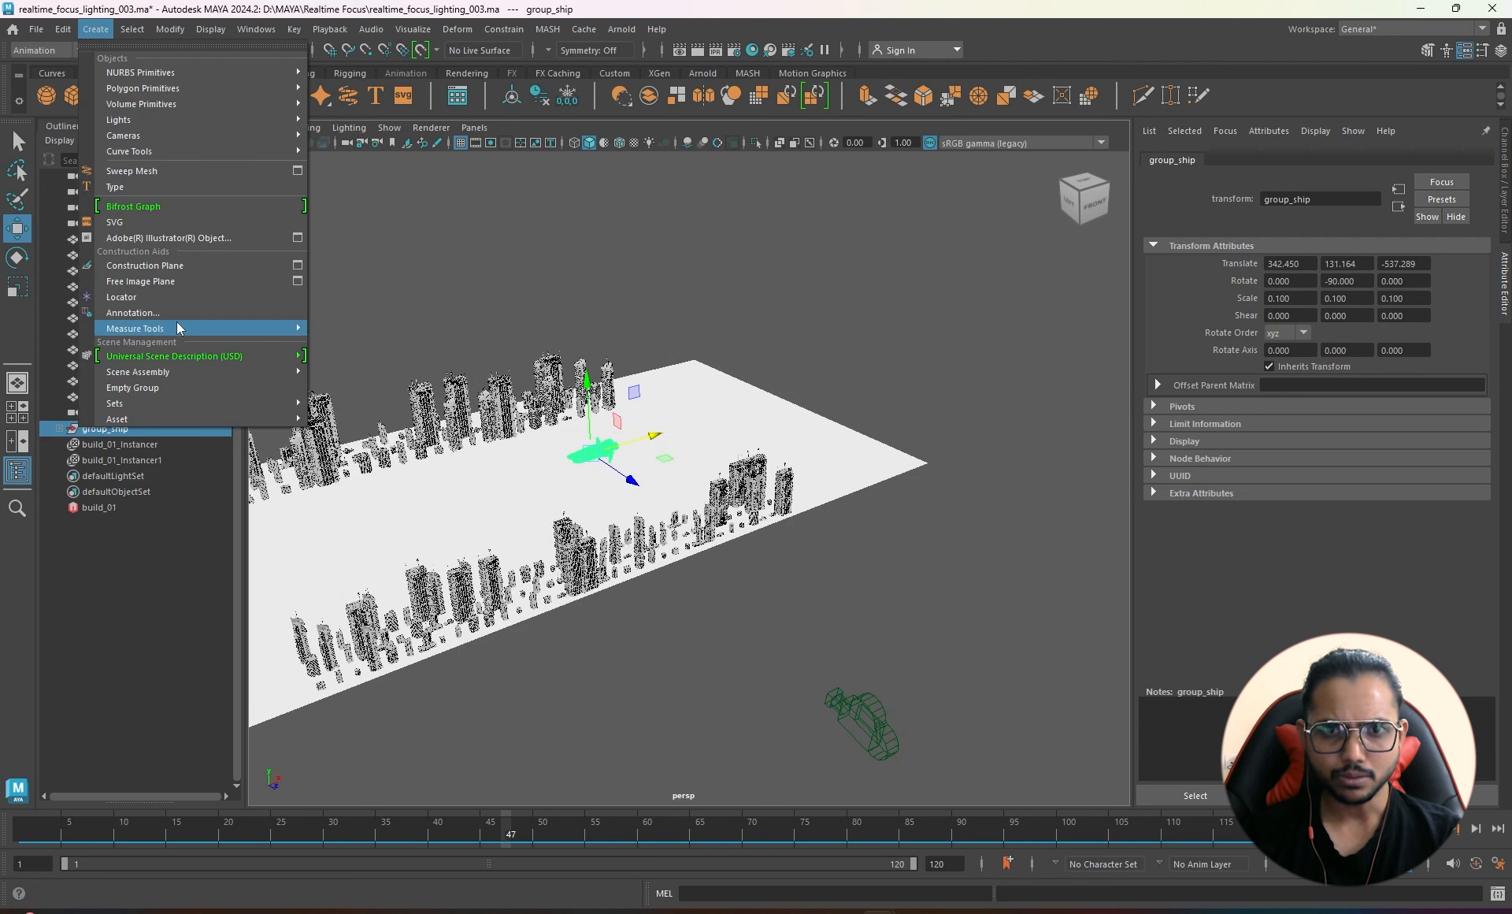
mouse_move(181, 327)
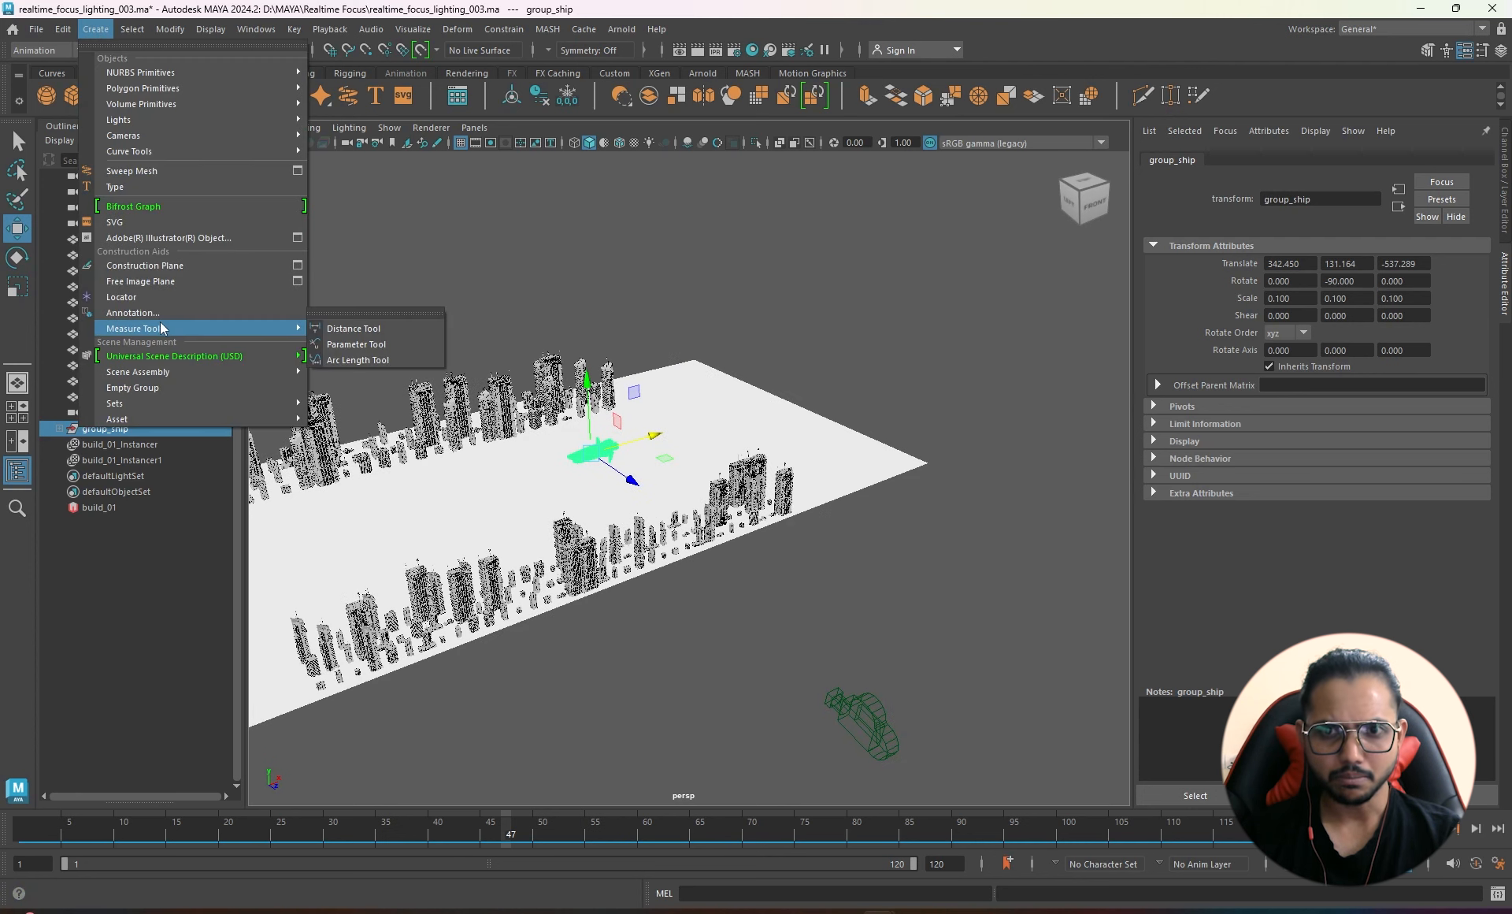
left_click(352, 328)
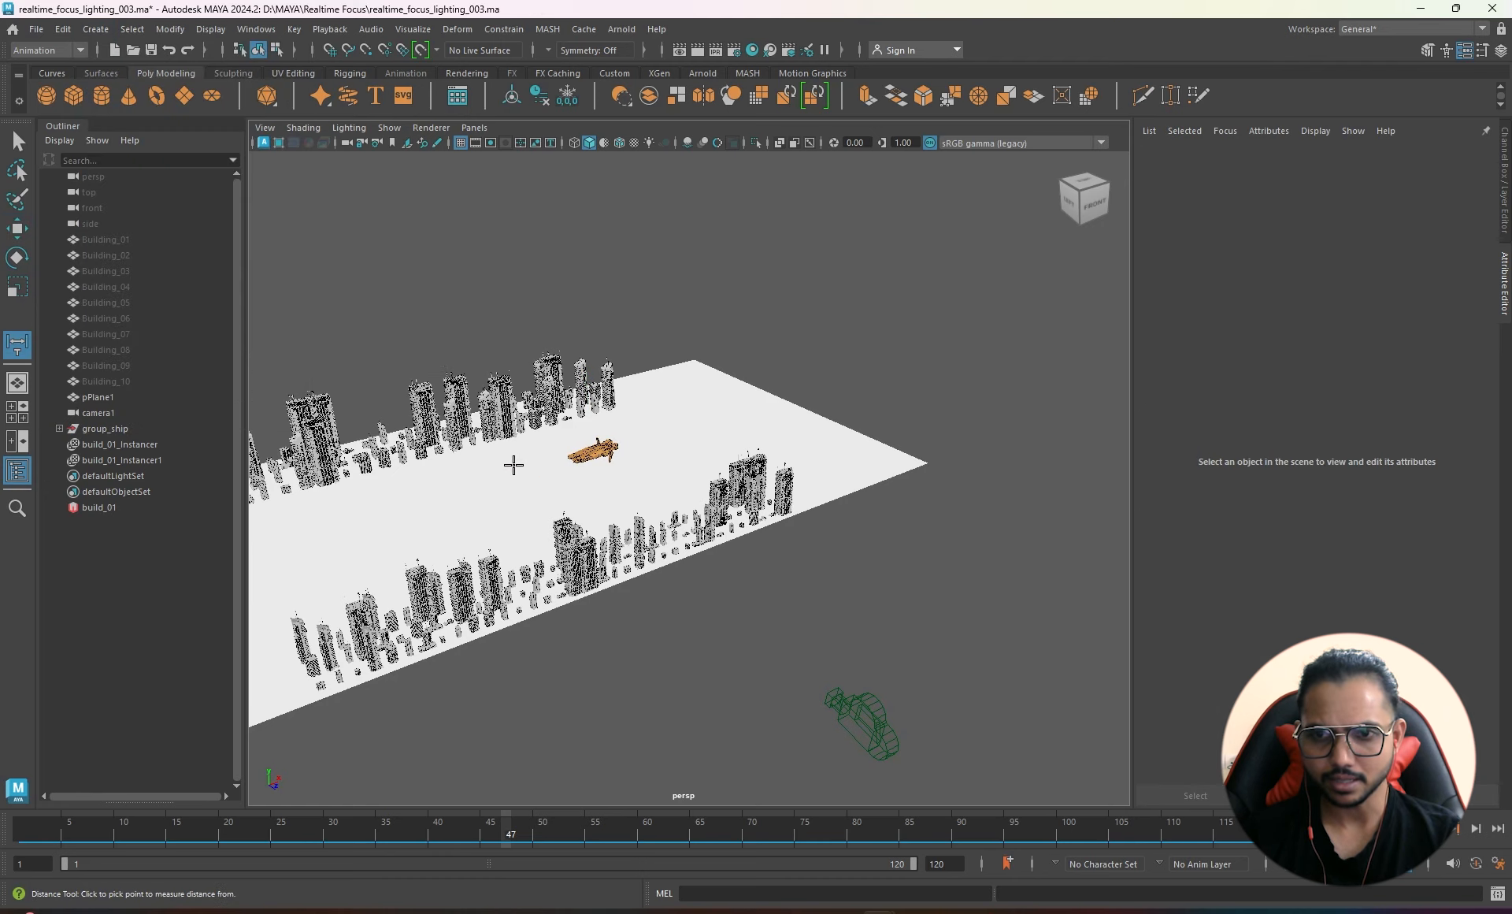
left_click_drag(532, 484, 592, 473, "alt")
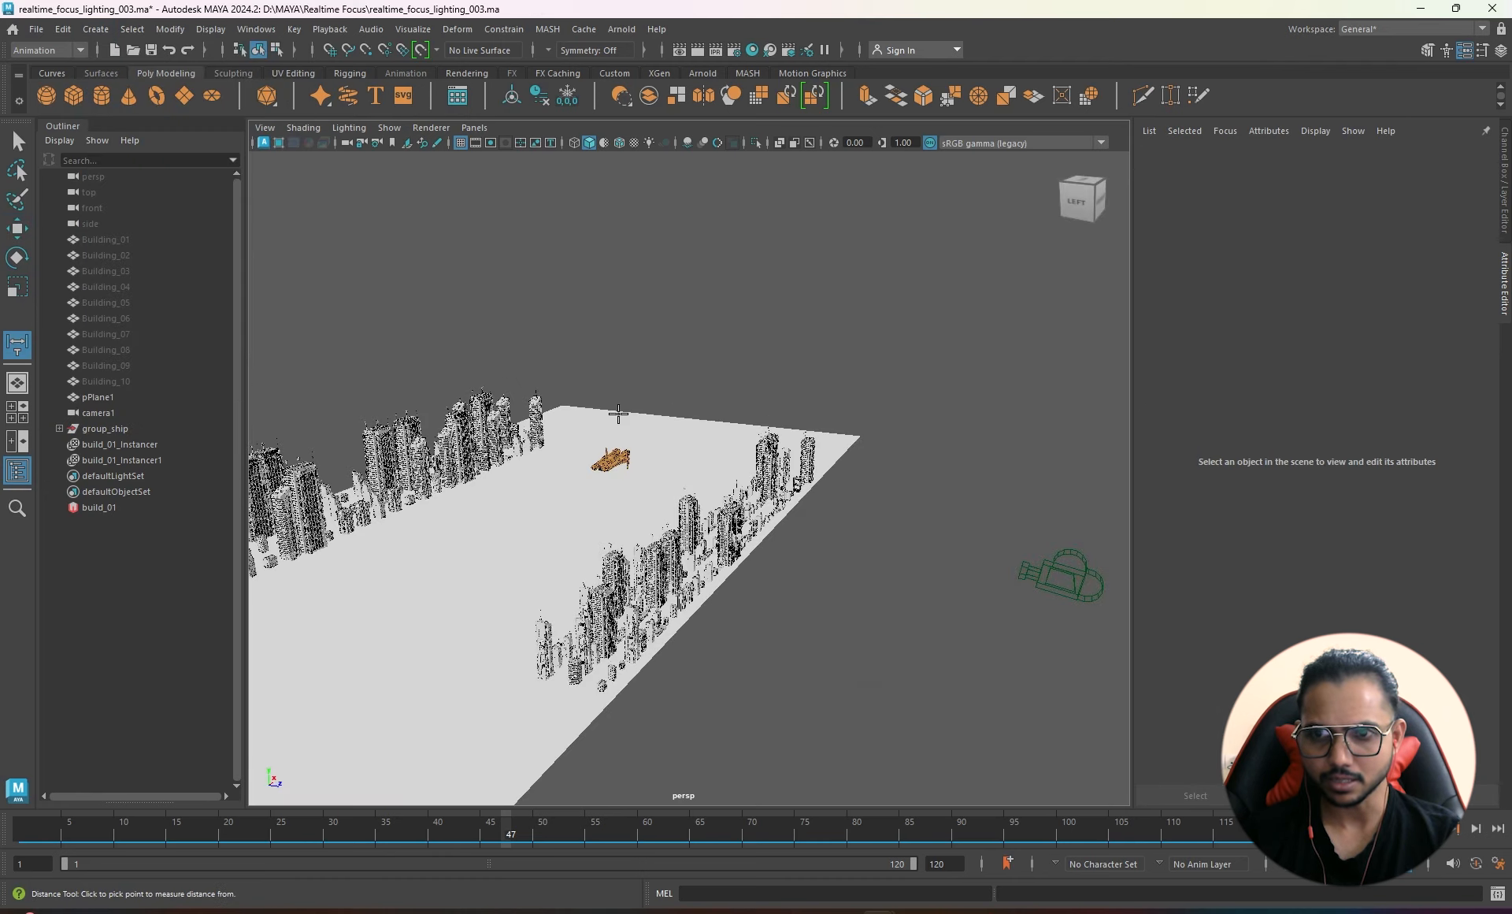
left_click_drag(579, 498, 611, 492, "alt")
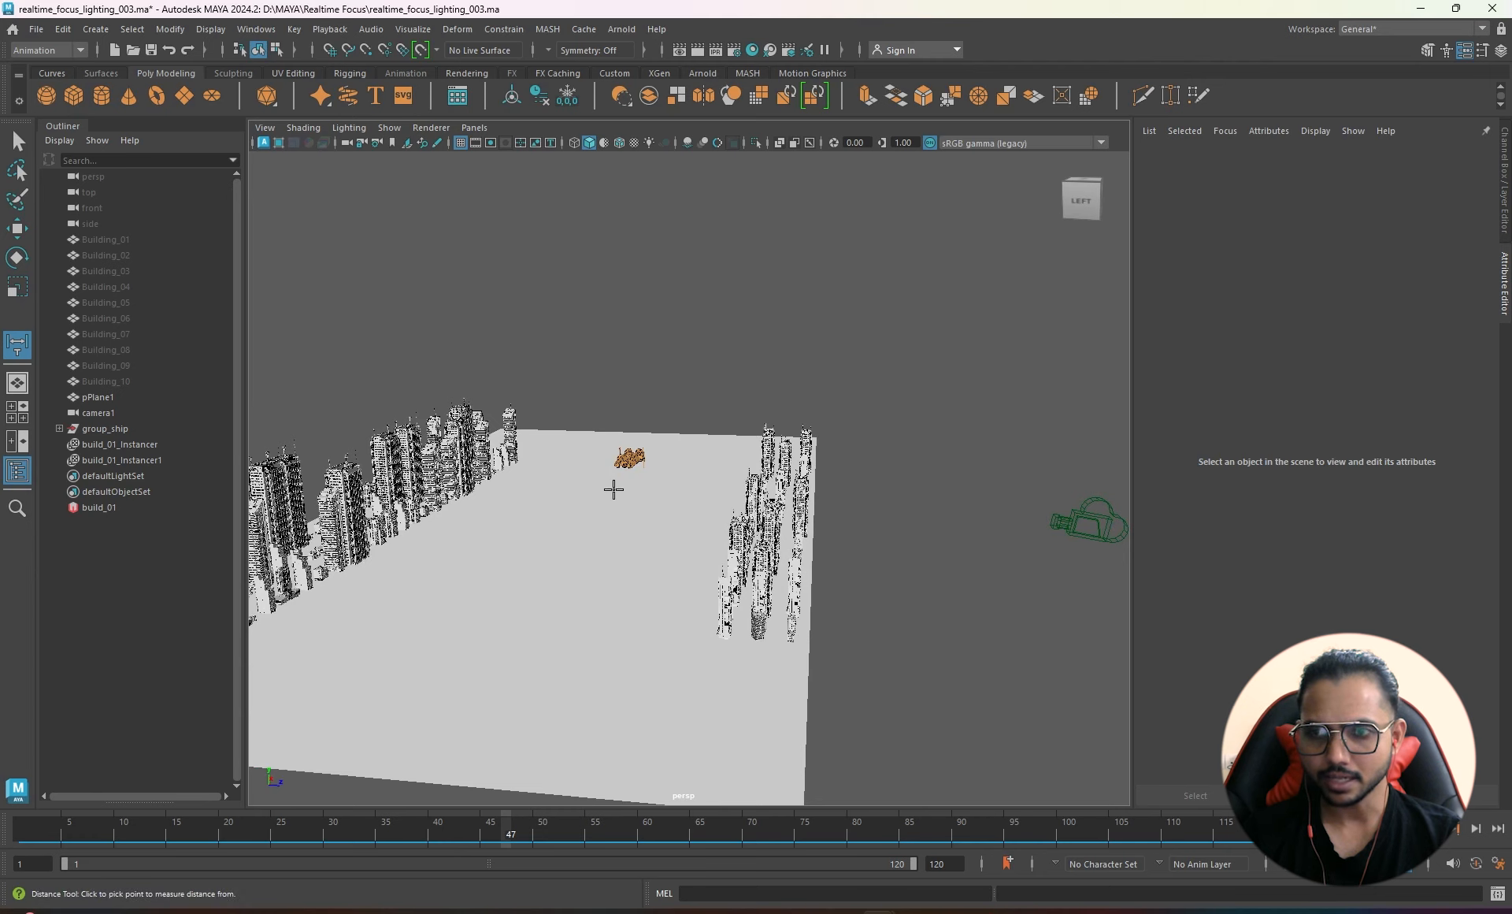
left_click(613, 489)
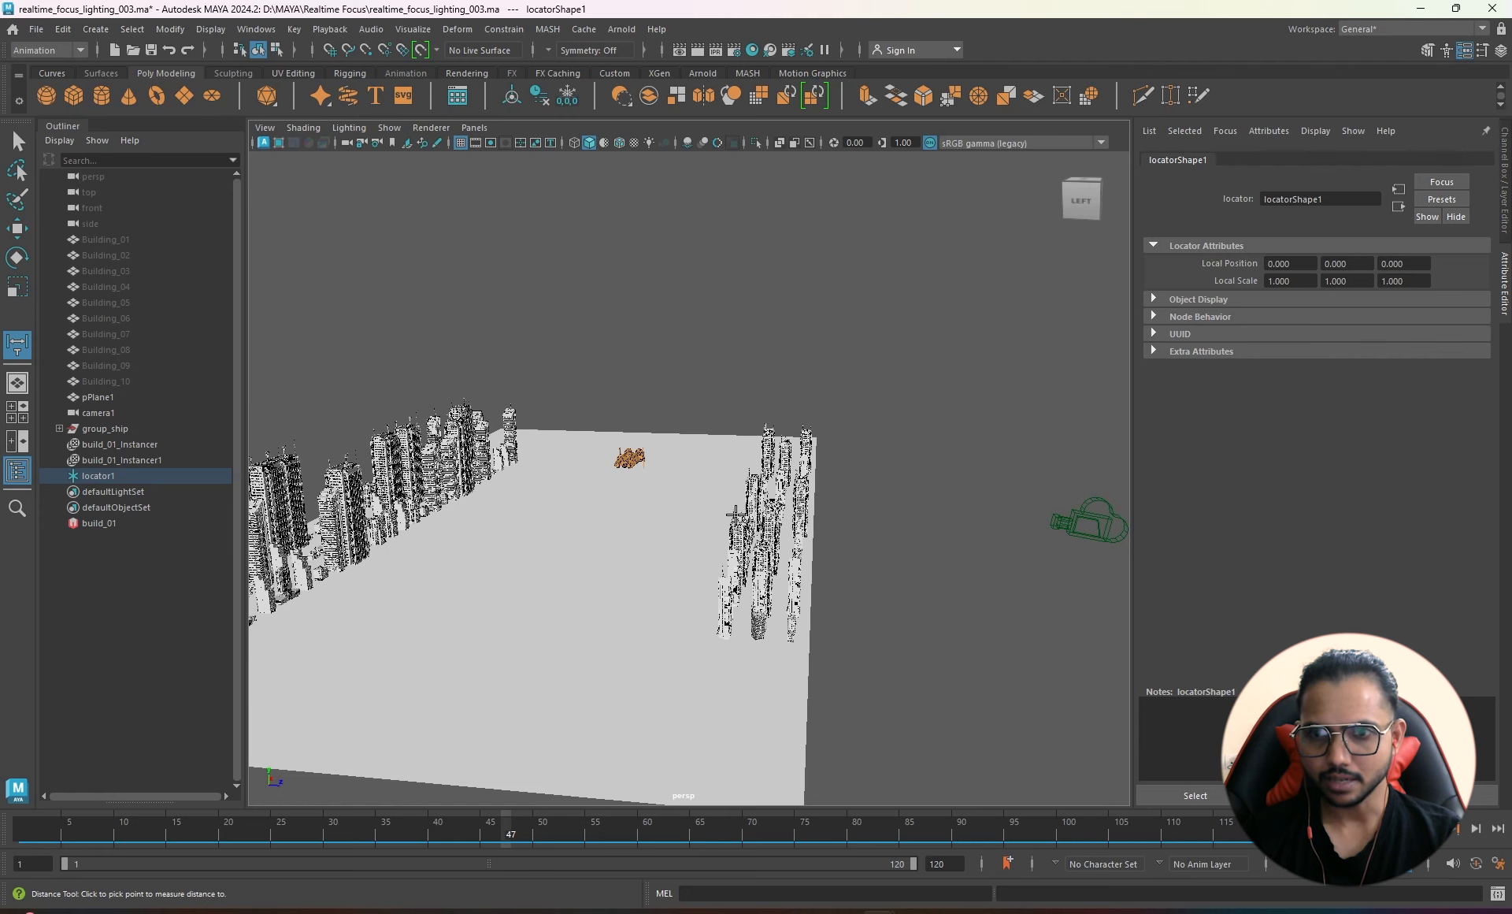
left_click(928, 532)
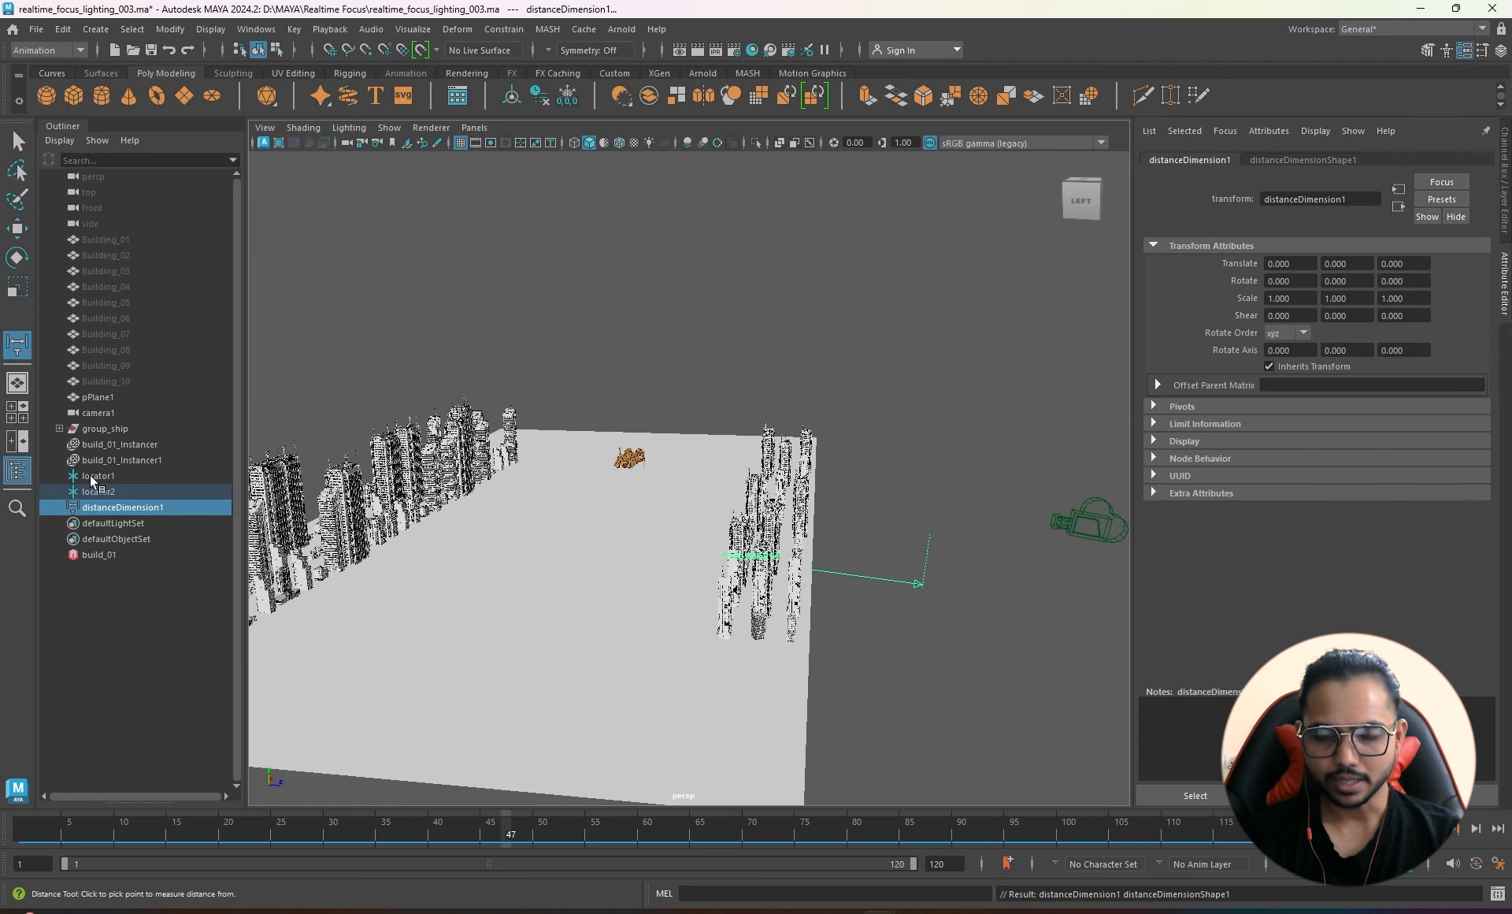
- Scale locator1 and locator2 up uniformly to 223.164
left_click_drag(91, 478, 93, 491)
left_click_drag(672, 564, 647, 570, "alt")
key("r")
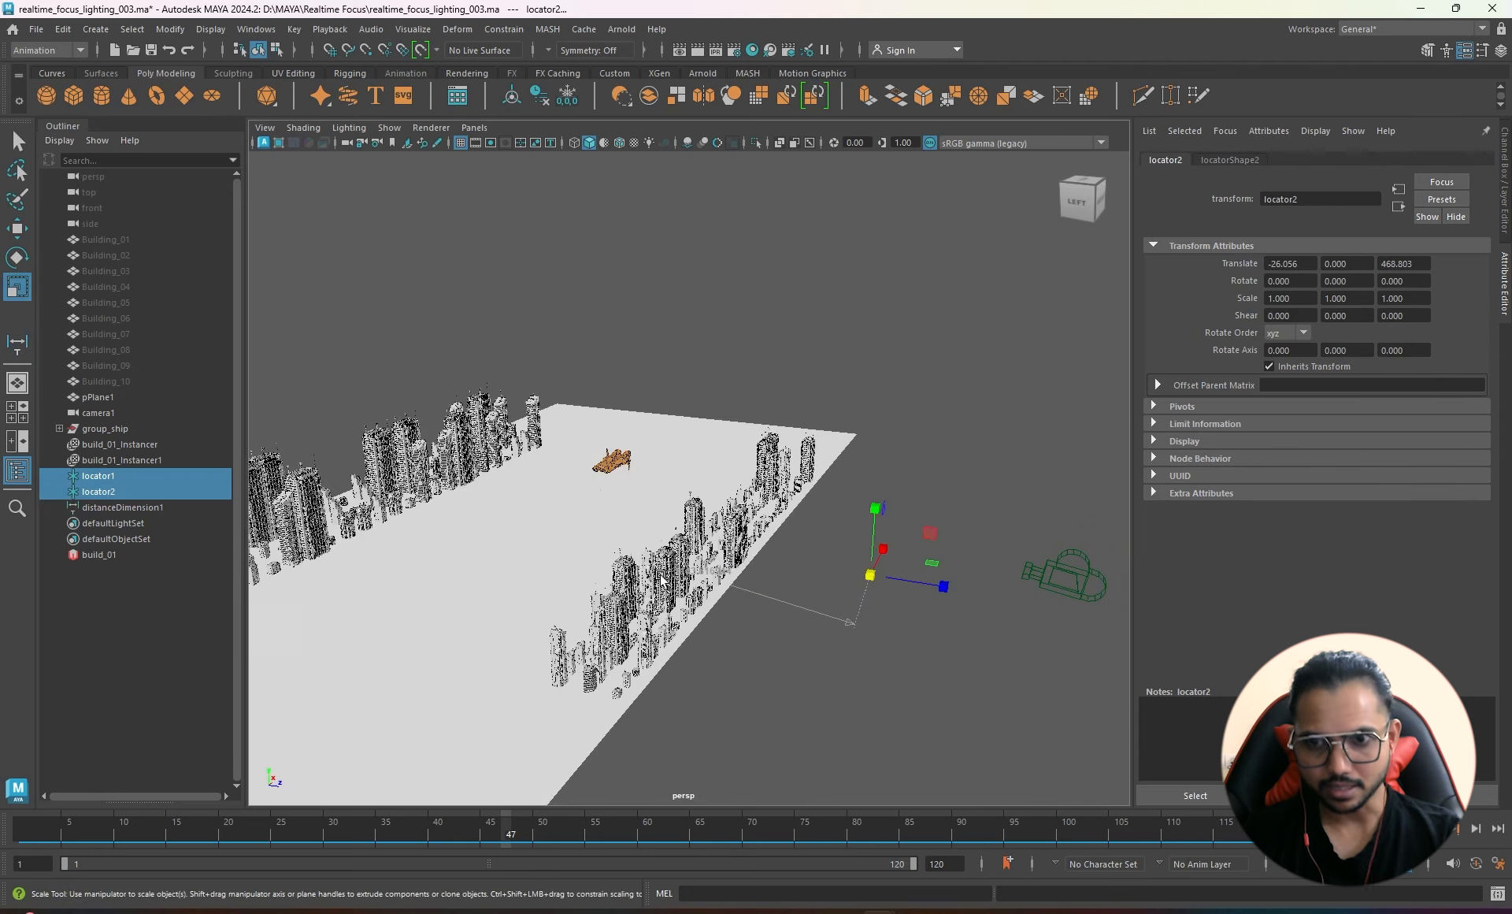
left_click_drag(870, 575, 1016, 556)
- Check distanceDimension1 from several angles, then select locator2
left_click(112, 510)
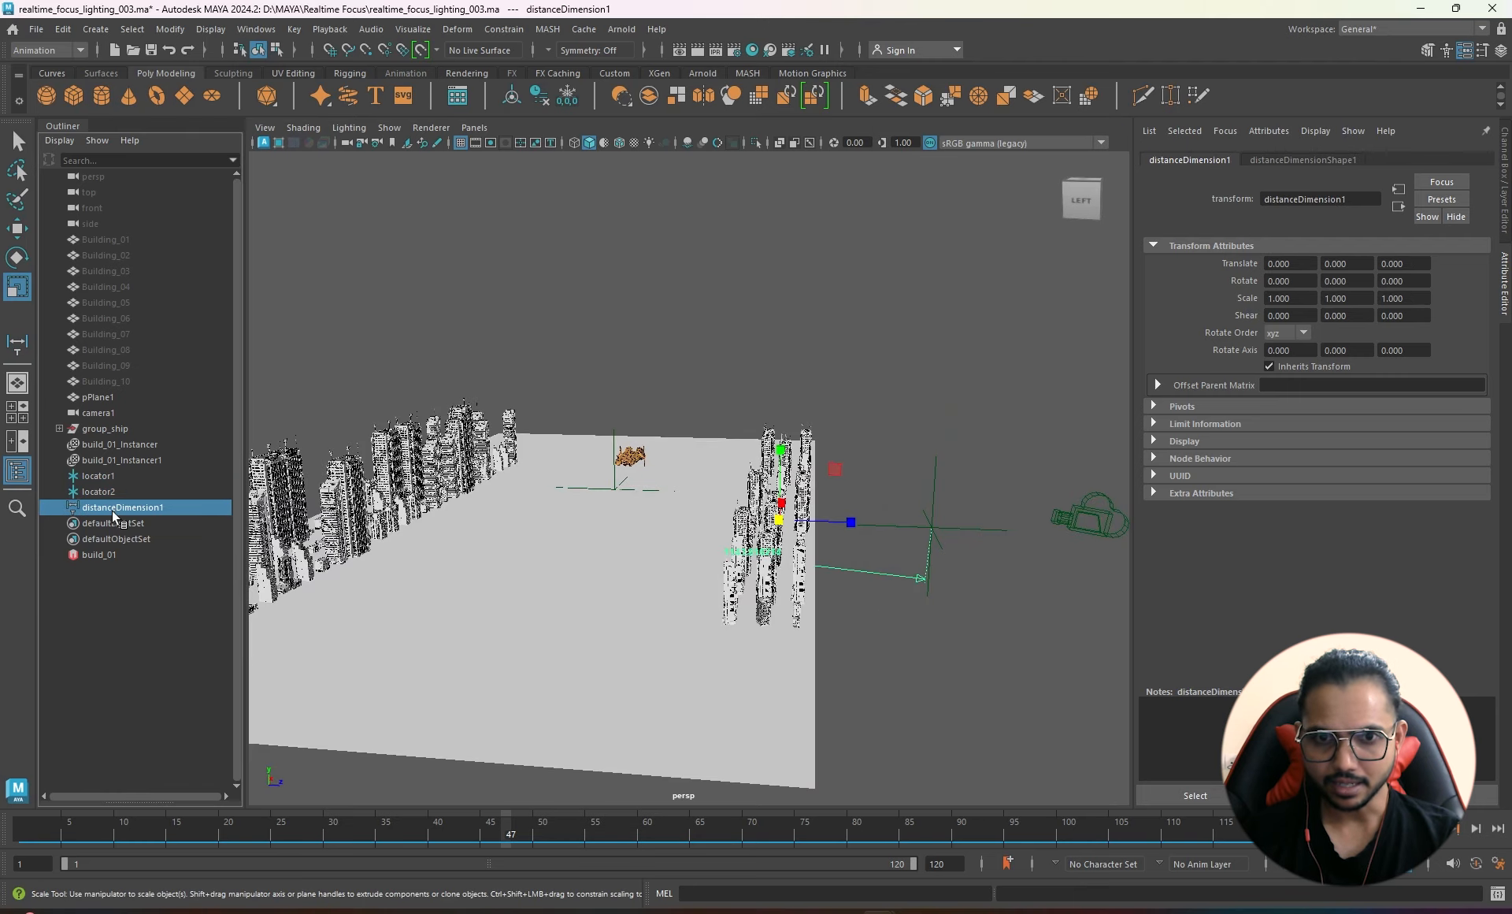
left_click_drag(996, 653, 803, 472, "alt")
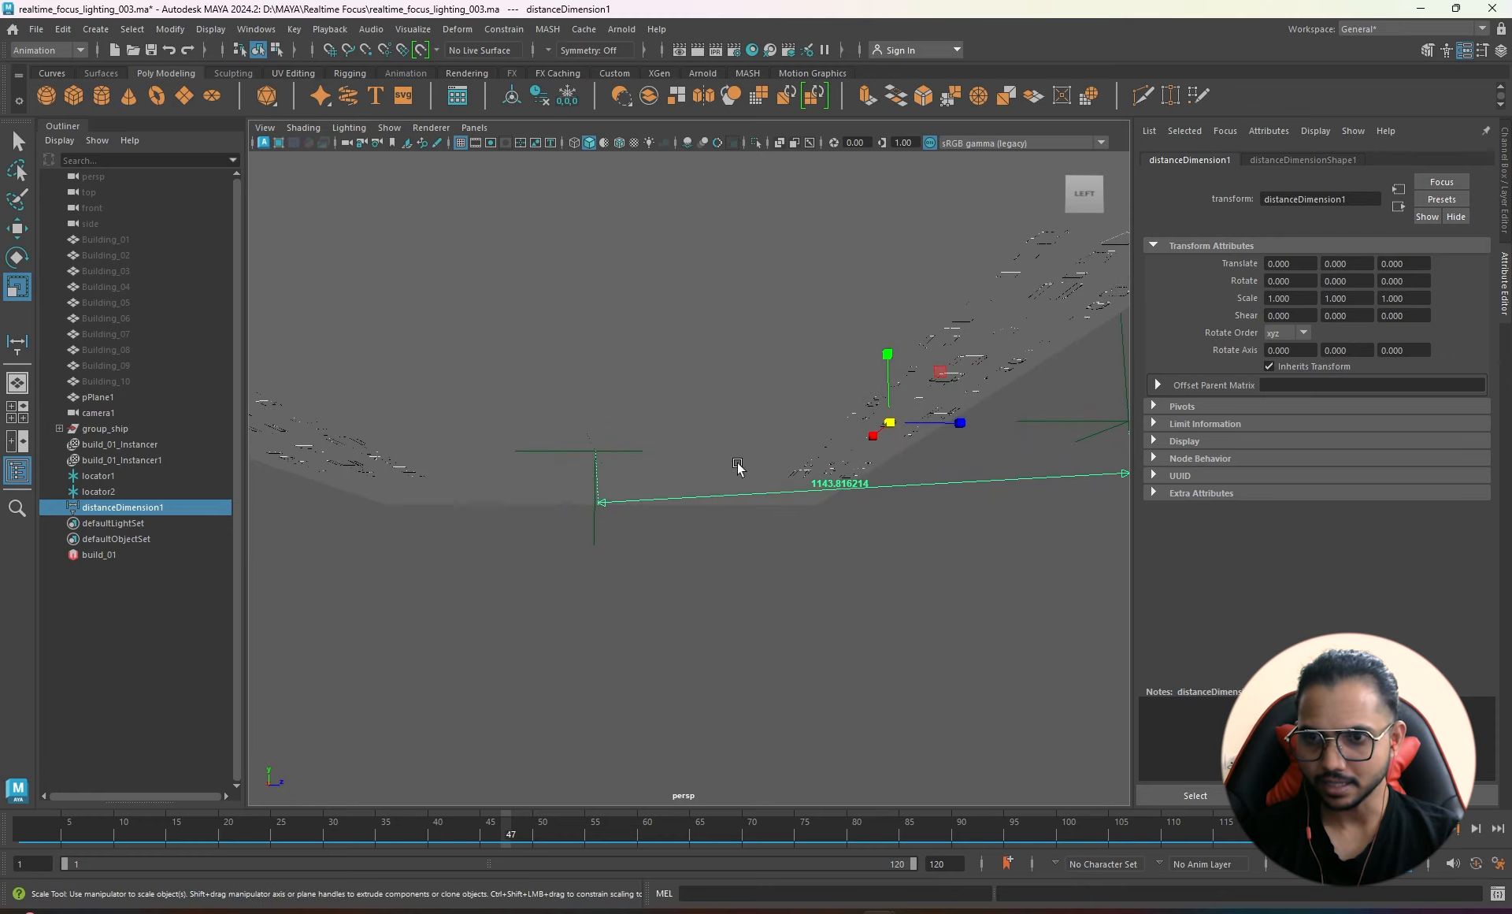
left_click_drag(778, 534, 705, 581, "alt")
left_click(827, 574)
middle_click_drag(911, 558, 718, 445, "alt")
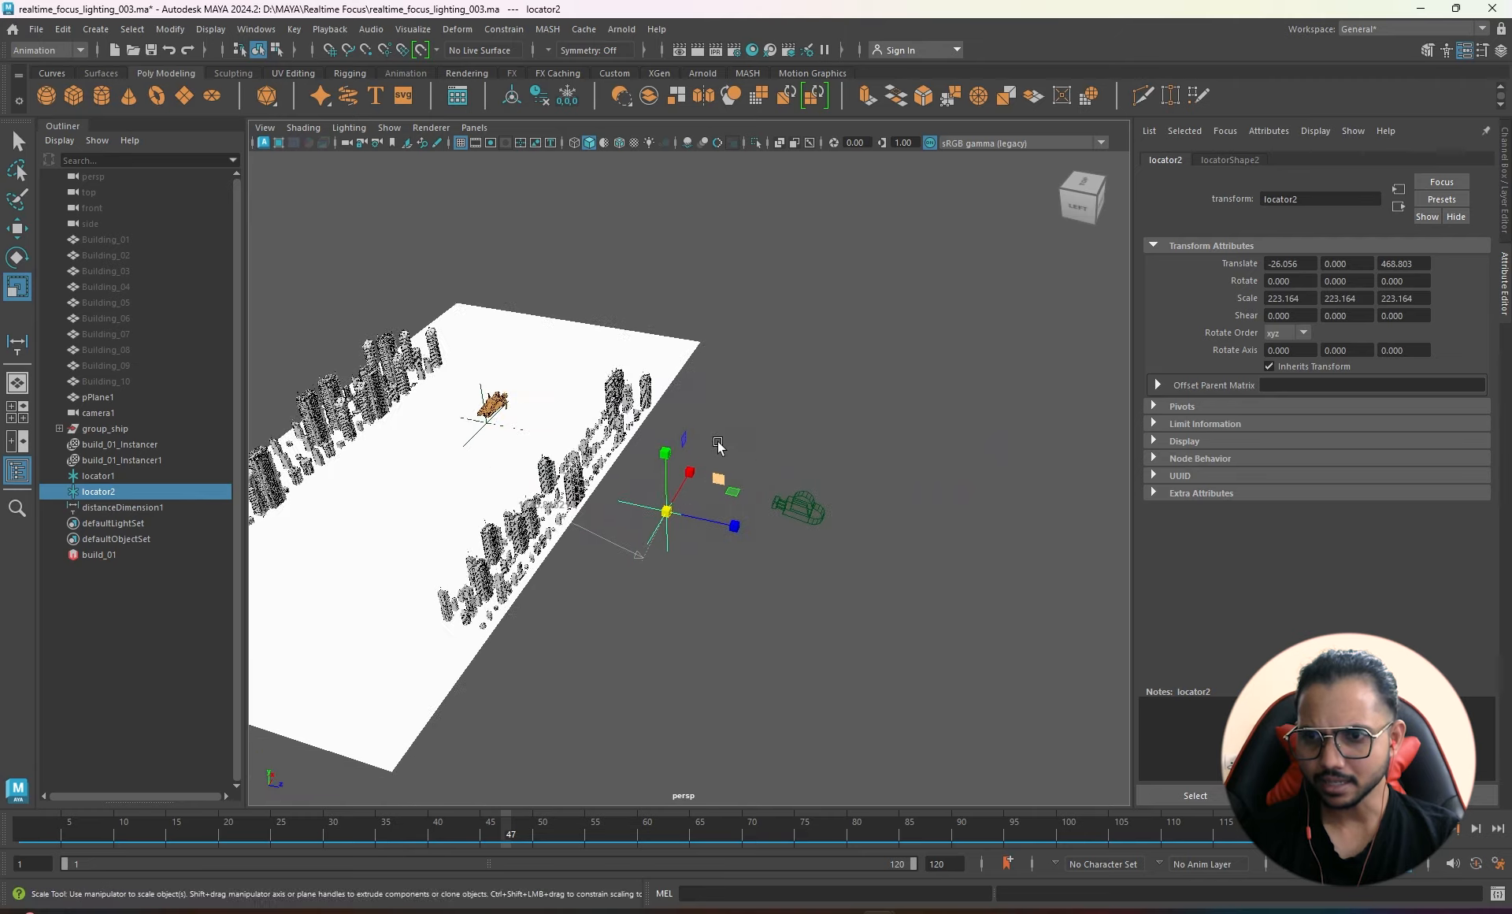
scroll(719, 446, "up", 3)
- Point-snap locator2 onto camera1 with the Move tool
key("w")
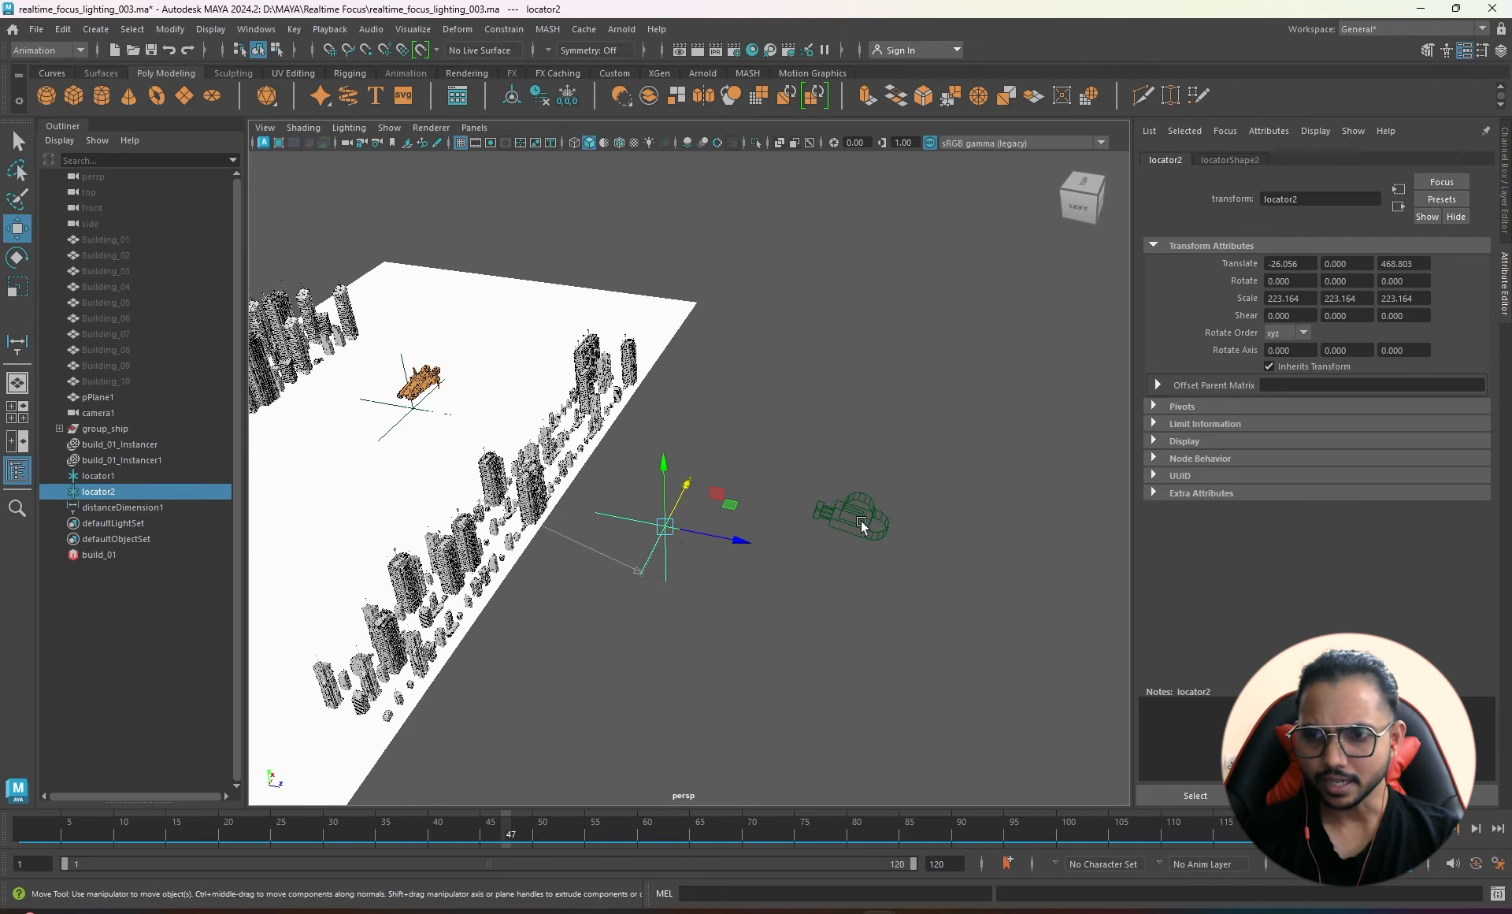
left_click_drag(712, 595, 715, 577, "alt")
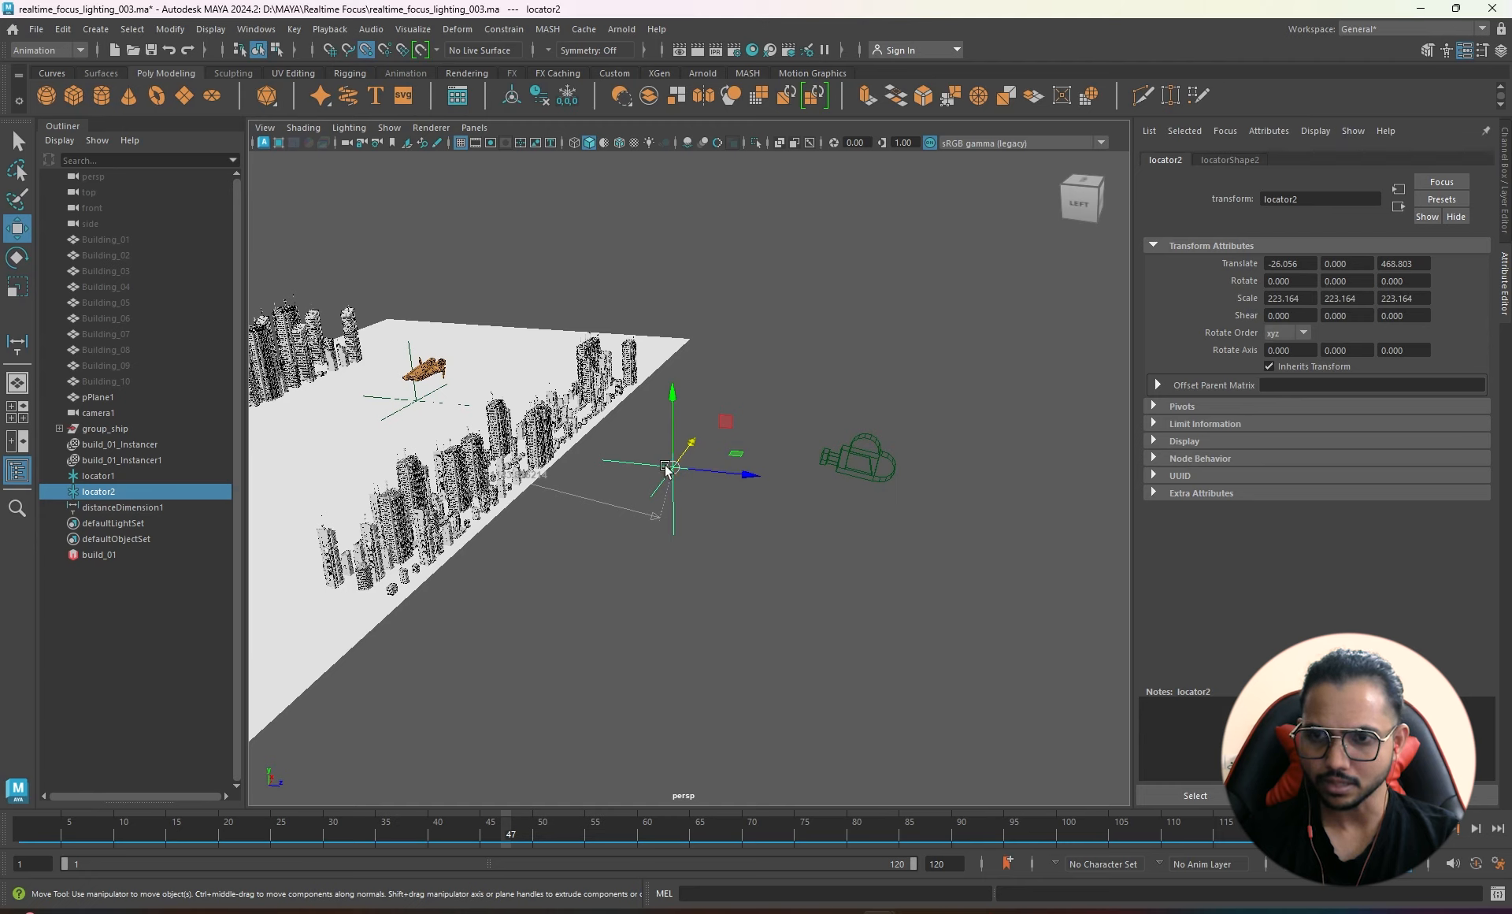
key("v")
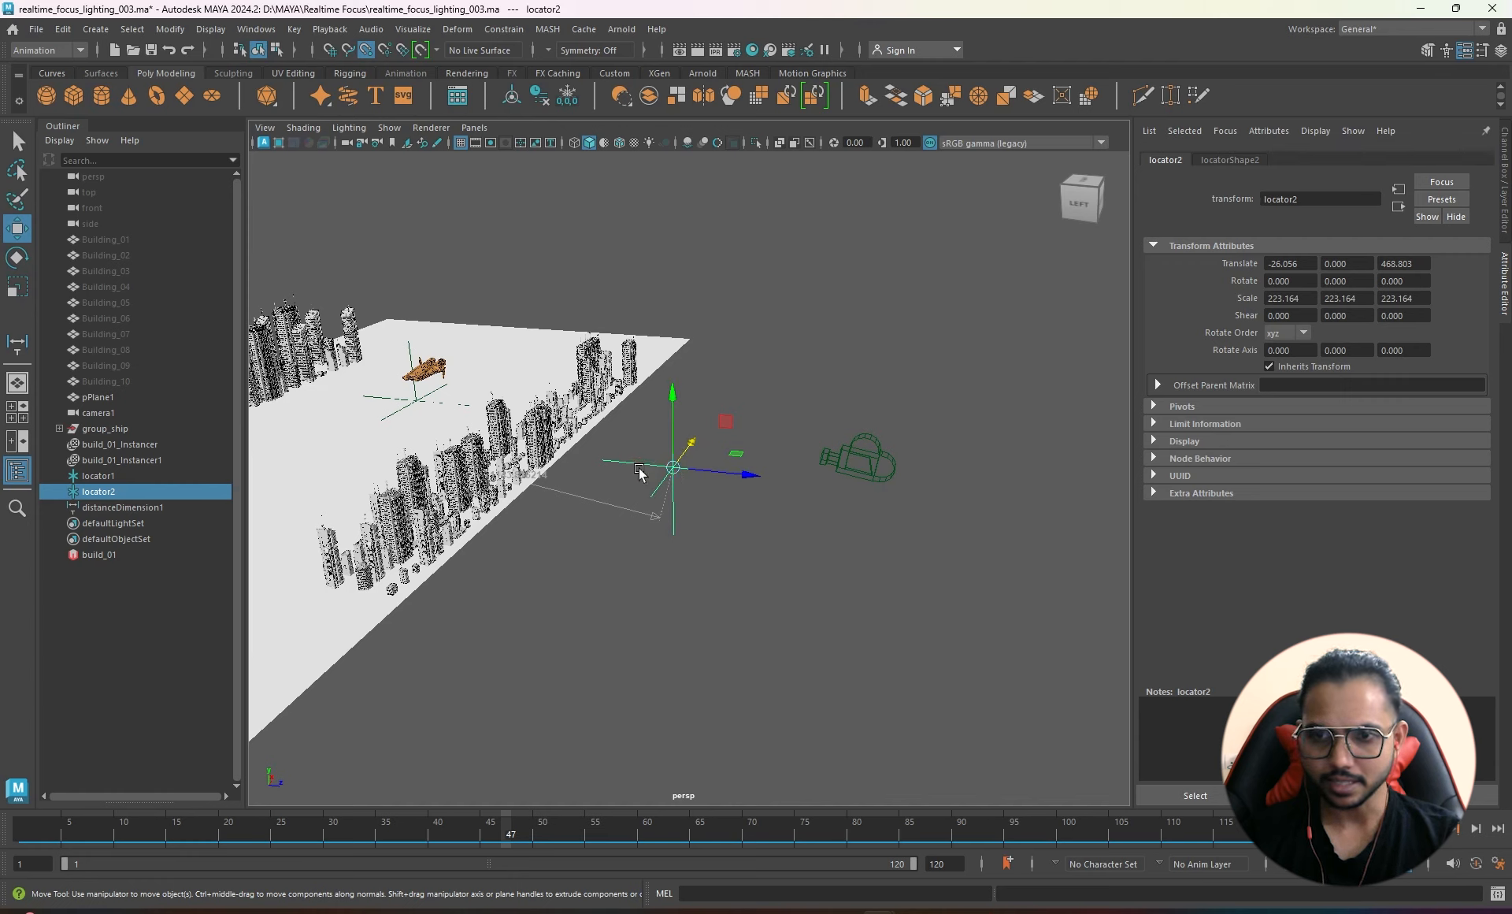
left_click_drag(673, 469, 843, 465)
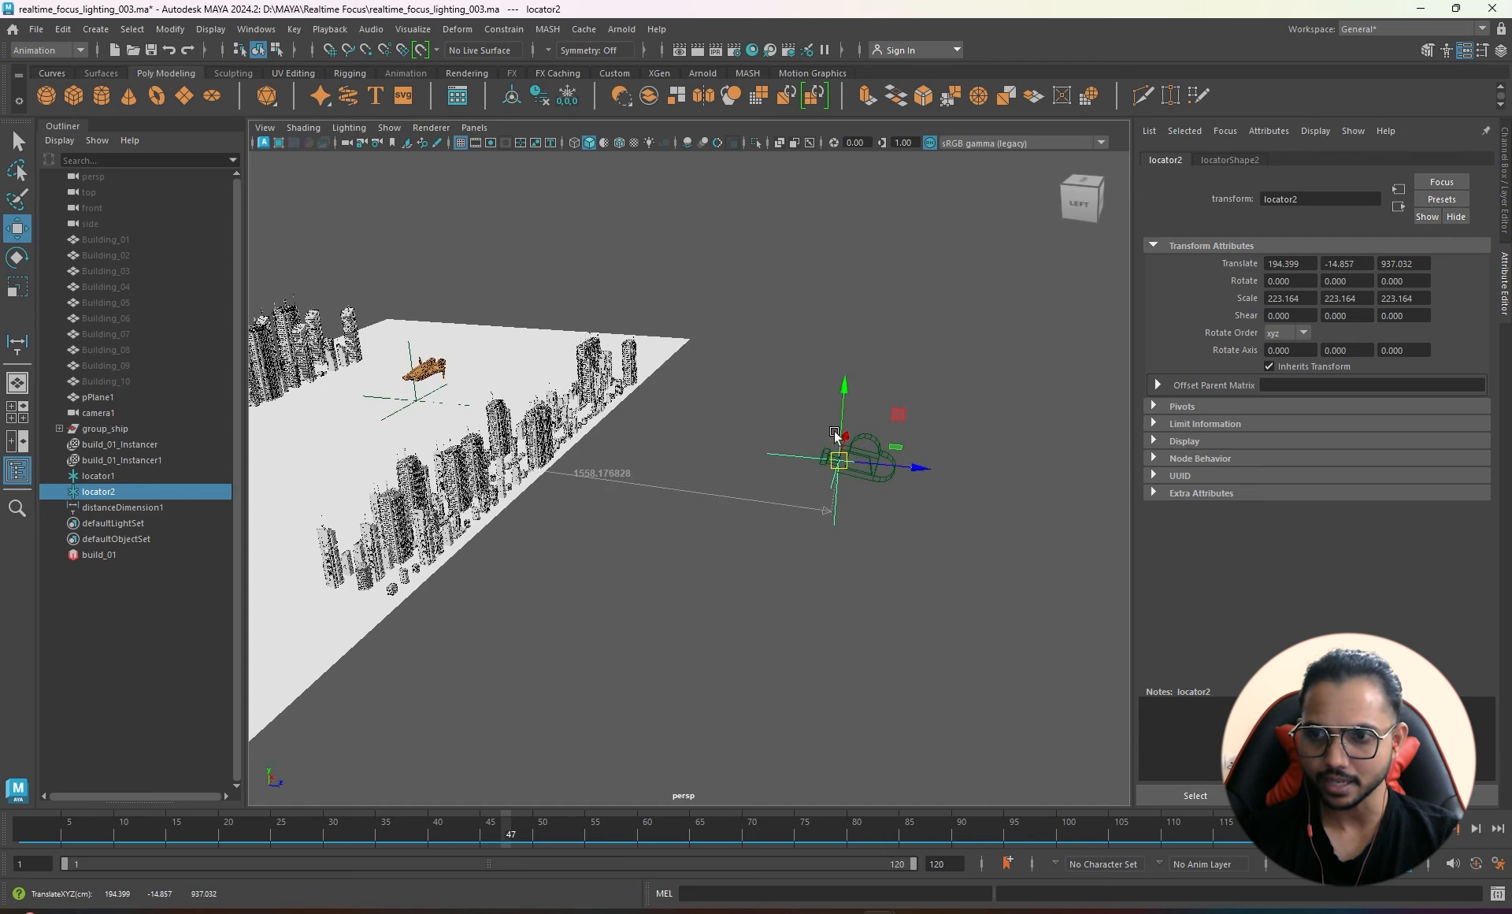
- Parent locator2 under camera1 in the Outliner
scroll(918, 466, "up", 5)
left_click_drag(927, 459, 877, 493, "alt")
left_click_drag(800, 538, 593, 504, "alt")
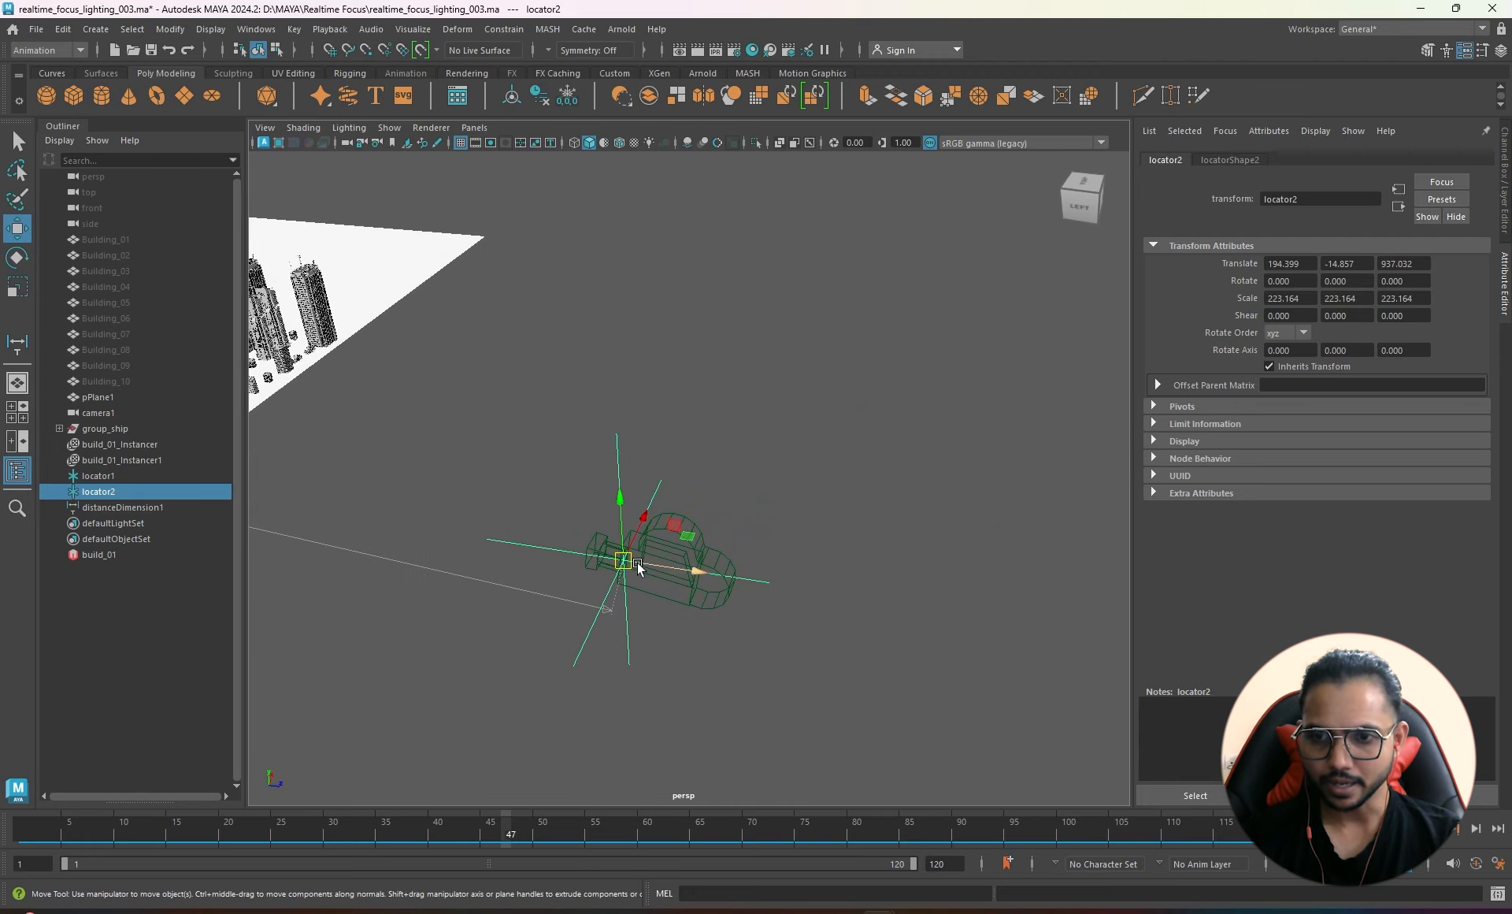
right_click_drag(530, 632, 429, 606, "alt")
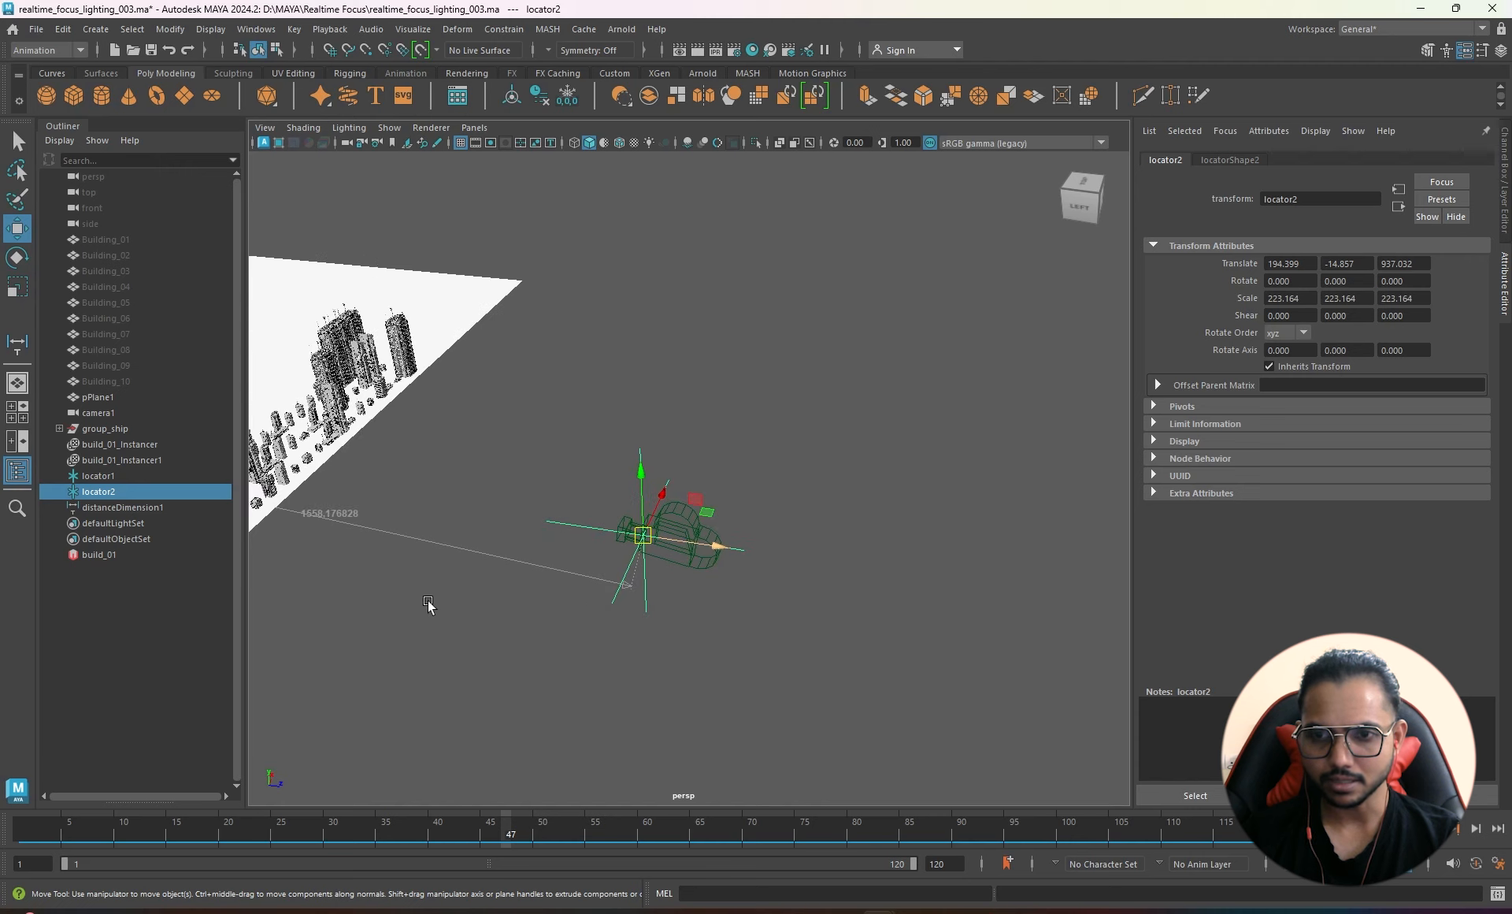
right_click_drag(605, 527, 792, 600, "alt")
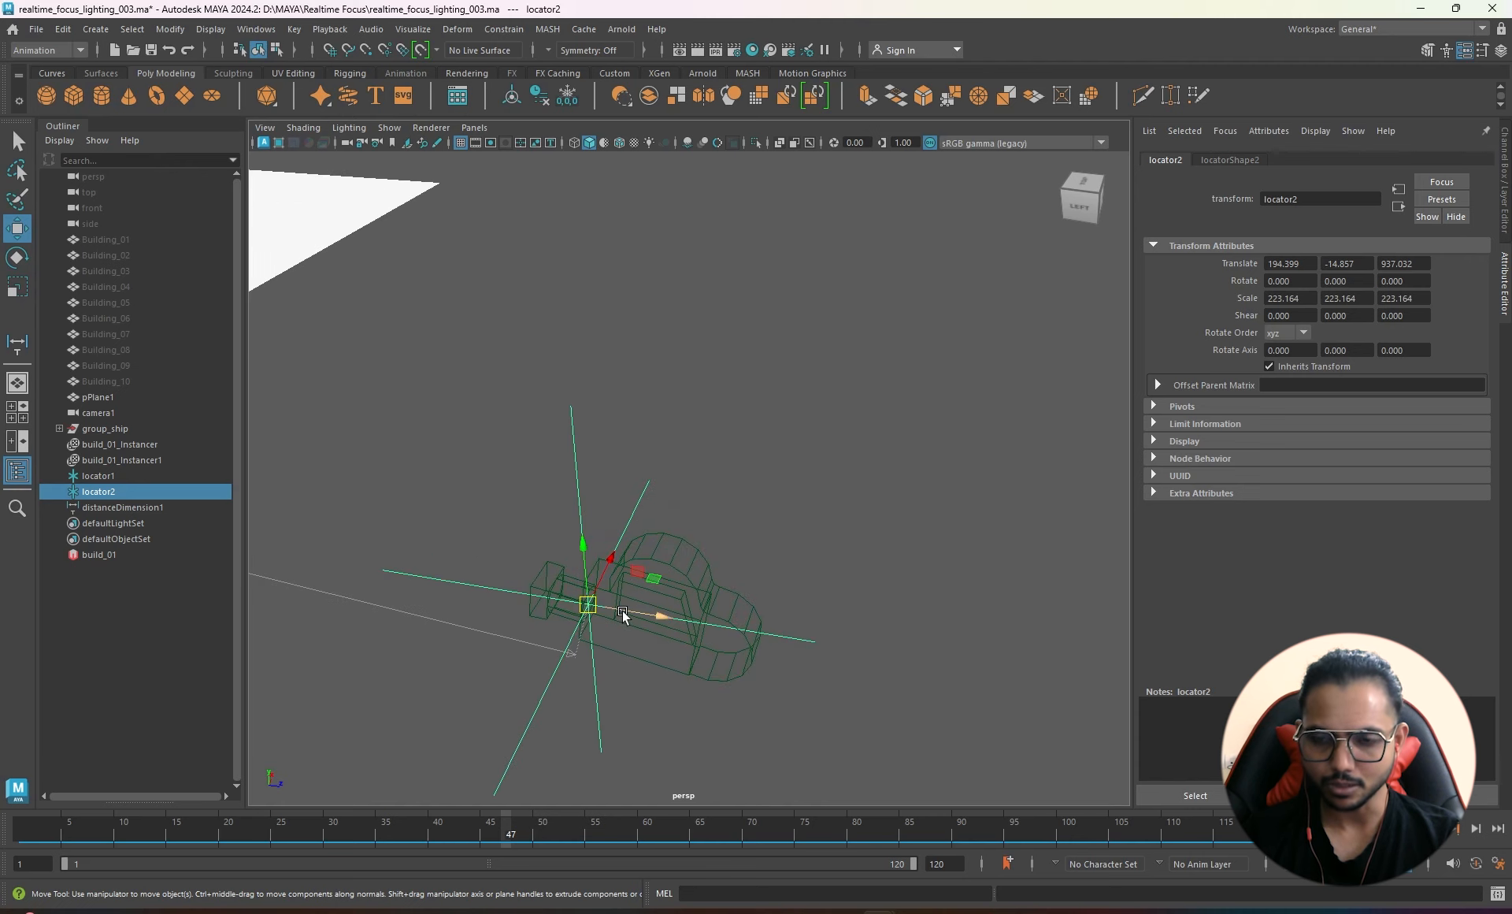
middle_click_drag(565, 616, 648, 519, "alt")
right_click_drag(648, 520, 621, 524, "alt")
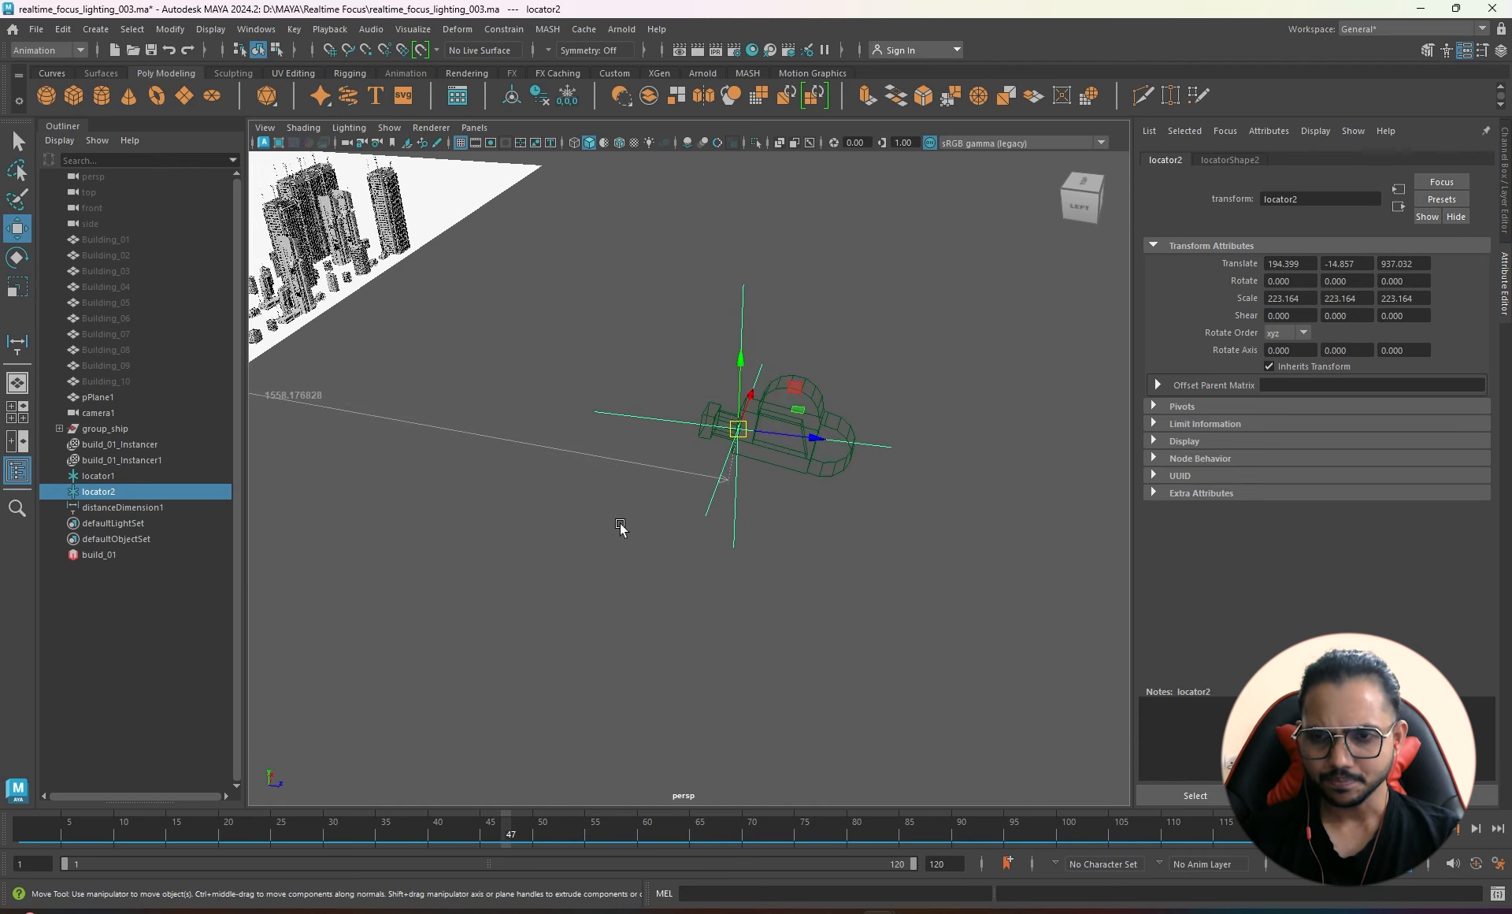
mouse_move(620, 527)
left_mouse_down("alt")
mouse_move(596, 542)
mouse_move(598, 524)
left_mouse_up("alt")
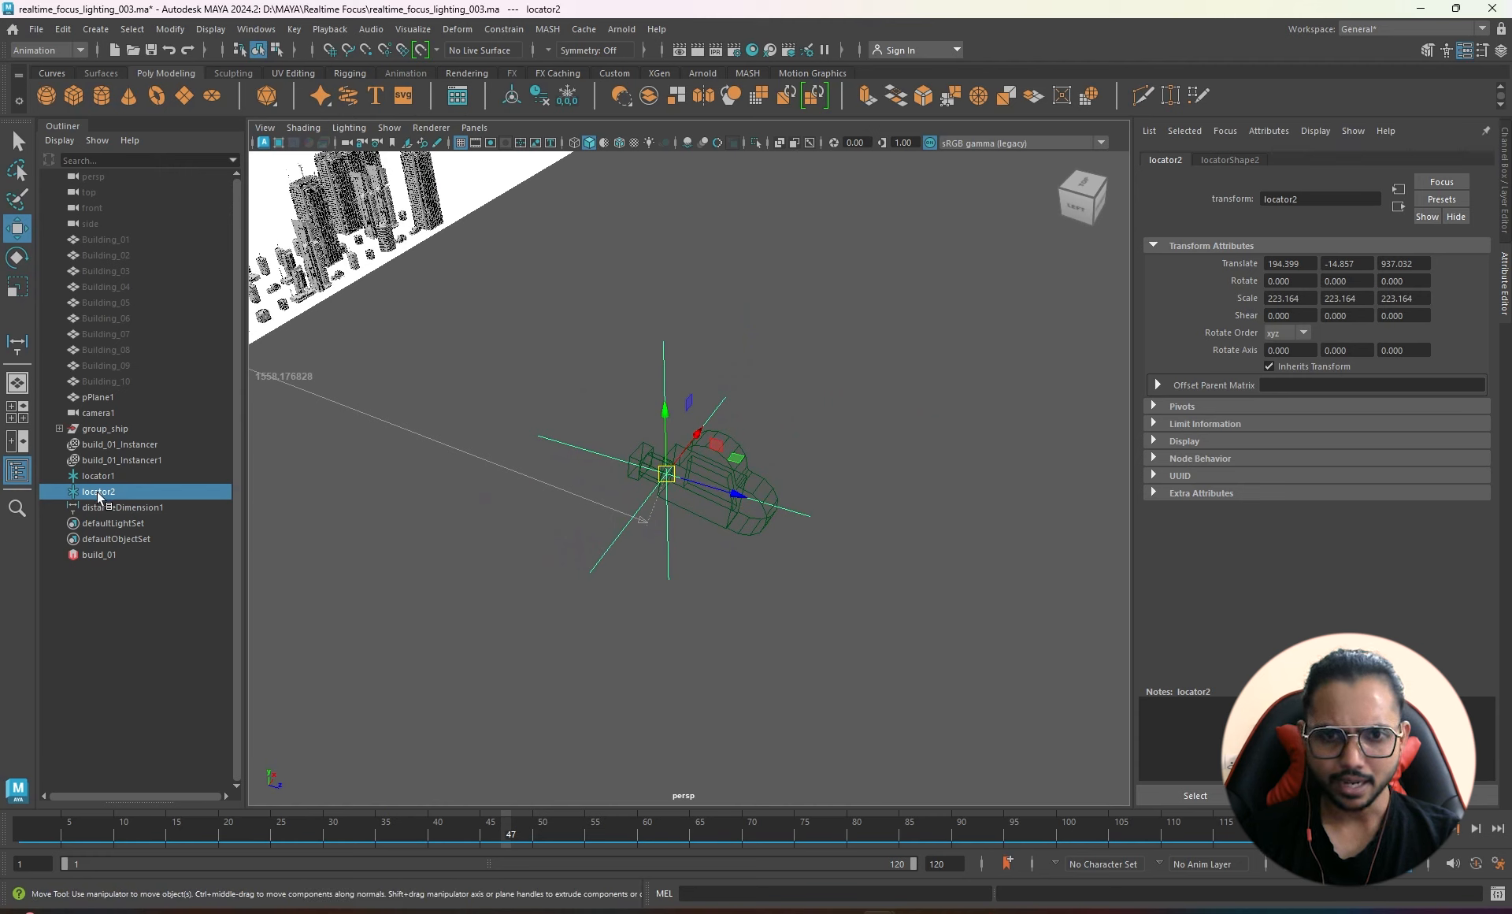
middle_click_drag(97, 492, 101, 412)
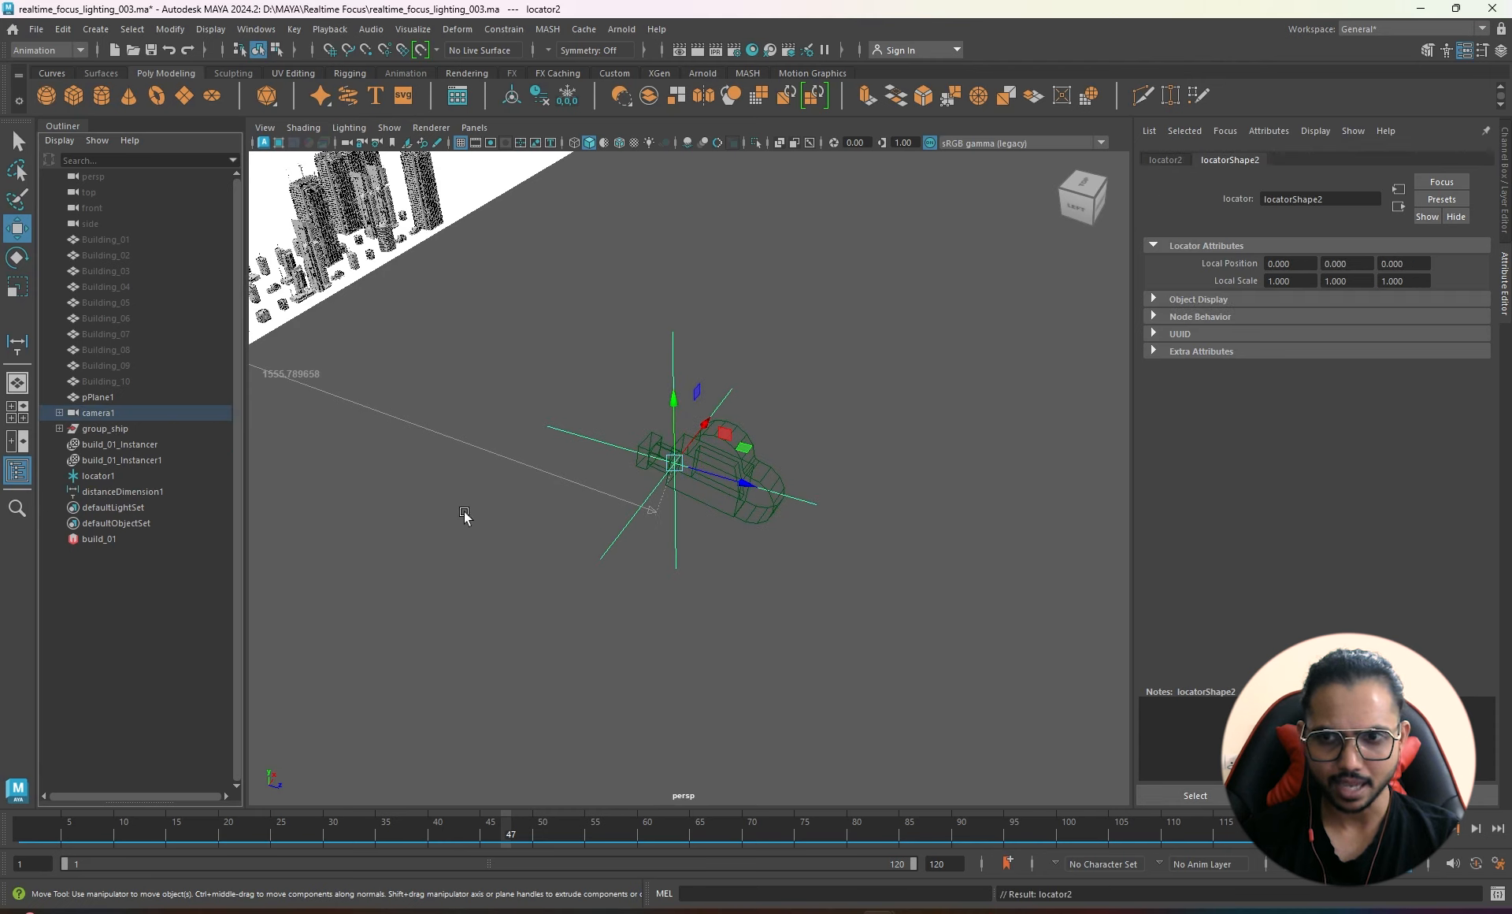
- Select camera1, nudge it along X, then undo the move
left_click(772, 473)
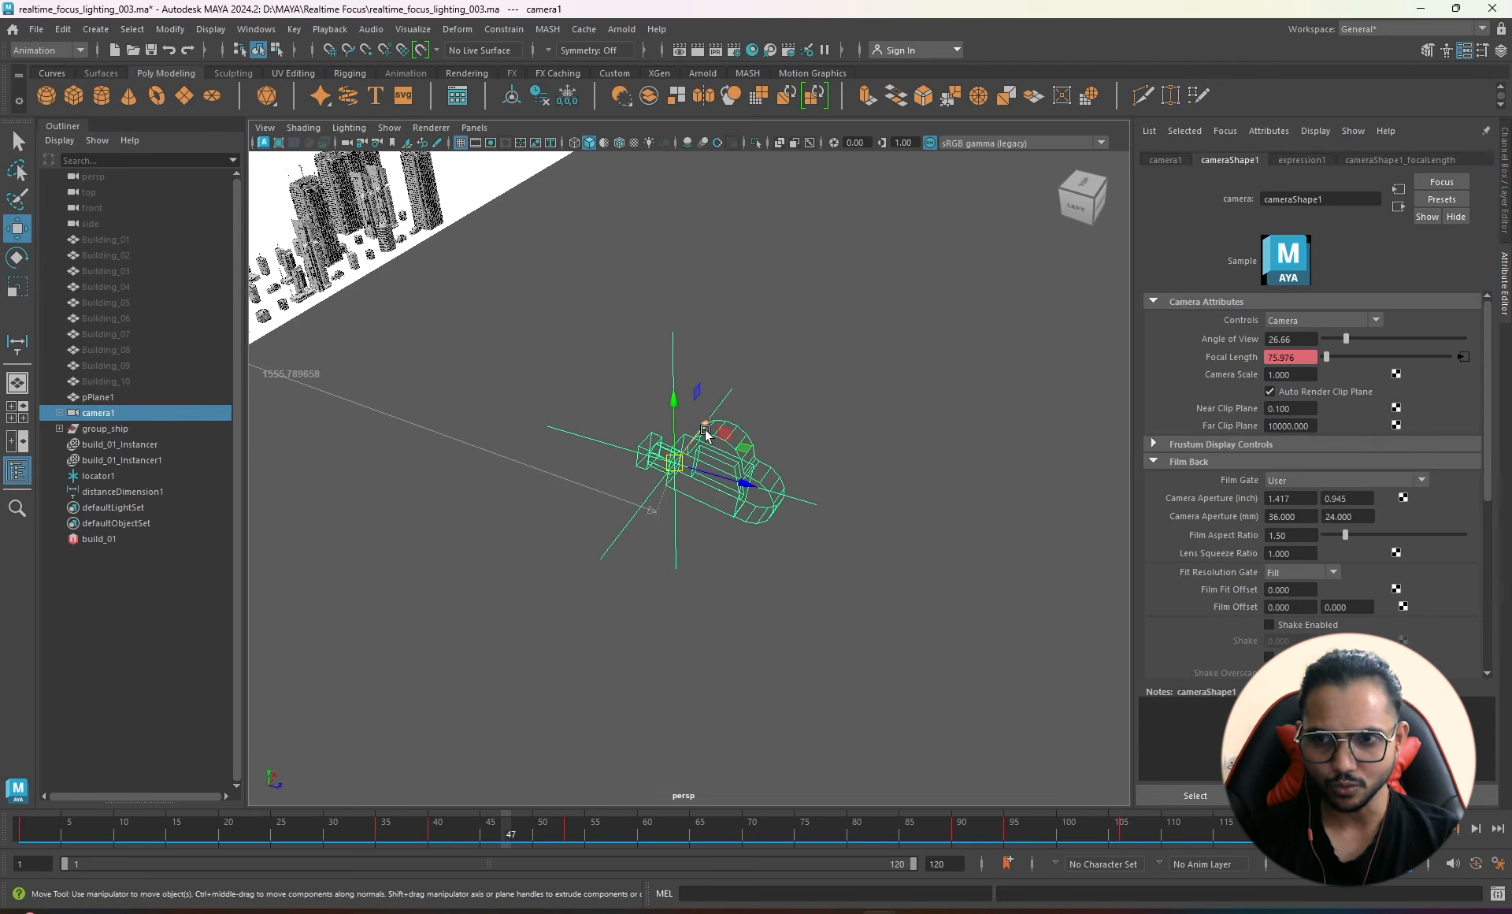
left_click_drag(705, 429, 476, 405)
key("ctrl+z")
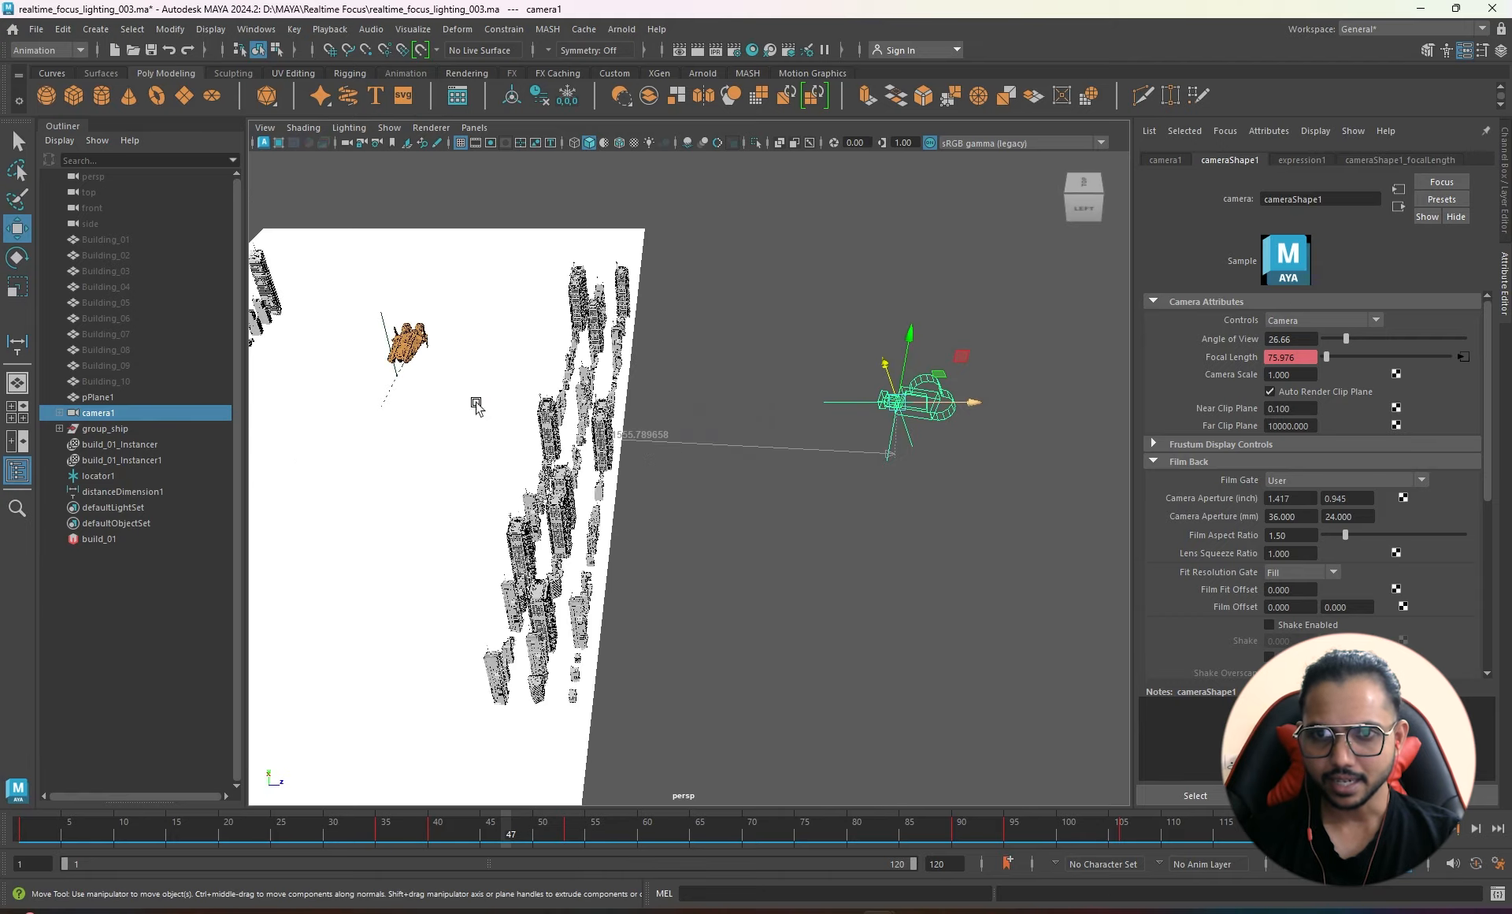
- Lift locator1 and slide it onto the spaceship
left_click(383, 319)
left_click_drag(384, 319, 594, 442, "alt")
left_click_drag(521, 351, 581, 484)
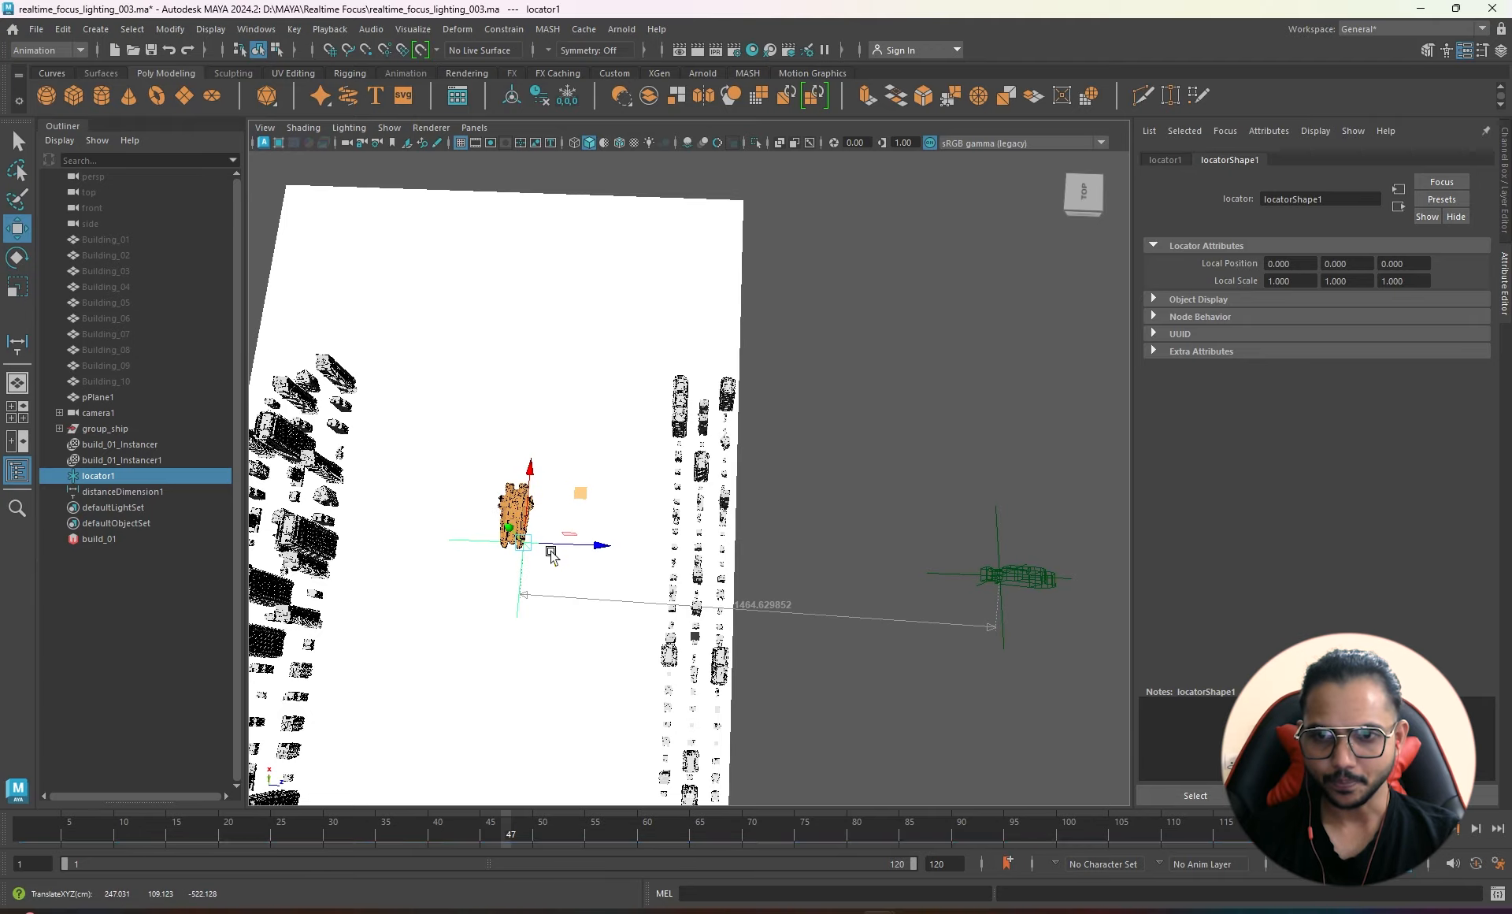
scroll(523, 584, "up", 4)
left_click_drag(506, 598, 569, 550, "alt")
scroll(441, 508, "down", 4)
left_click_drag(441, 511, 808, 601, "alt")
- Confirm distanceDimension1 reads 1451.334, then select camera1 to load cameraShape1
left_click(867, 573)
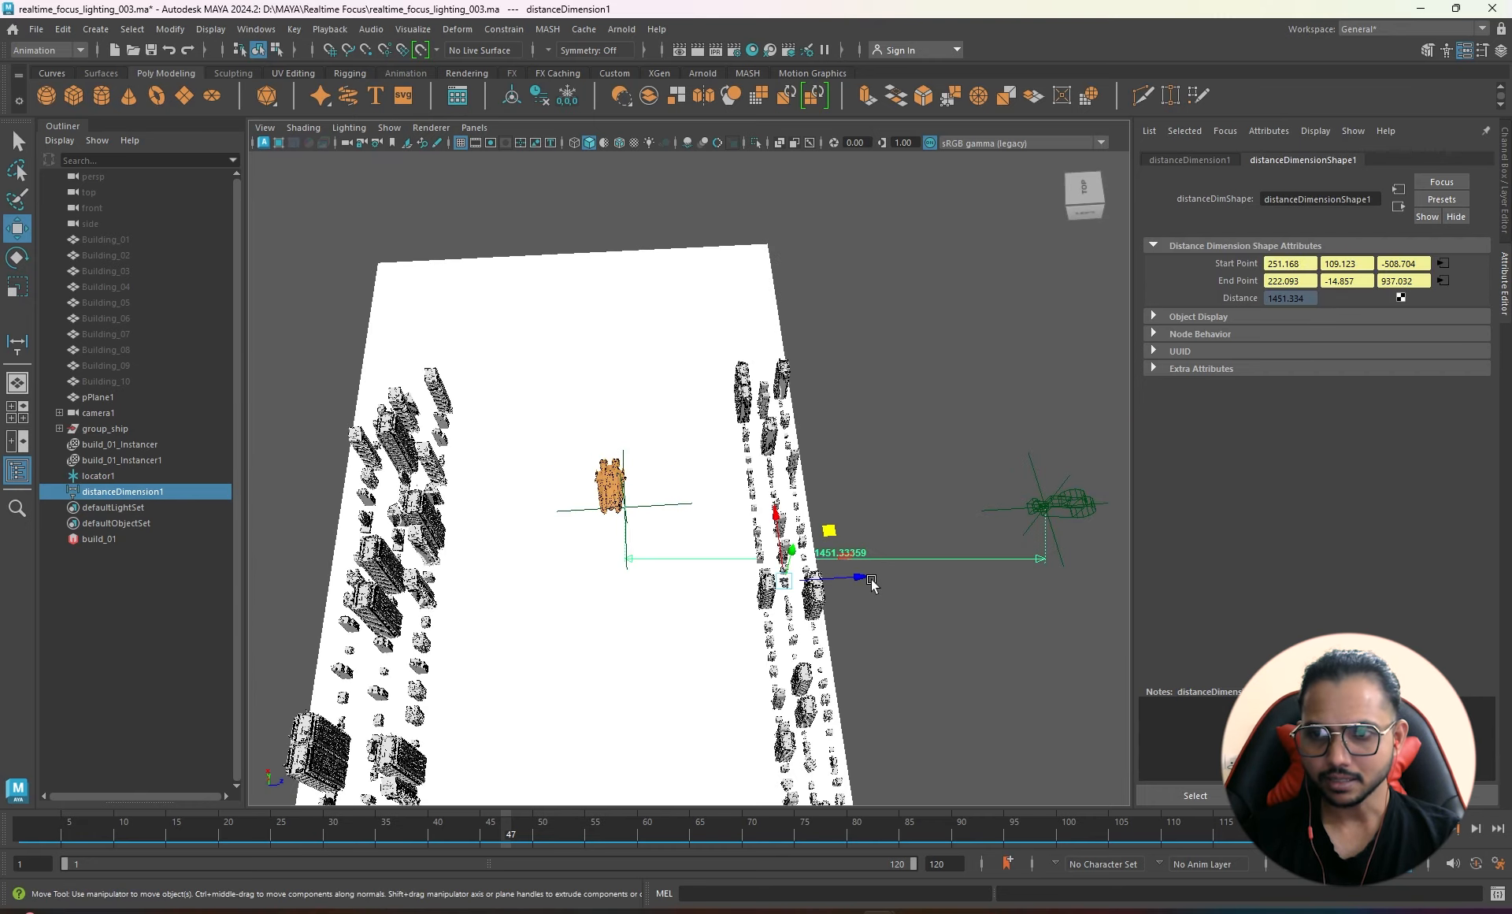
left_click_drag(982, 567, 850, 611, "alt")
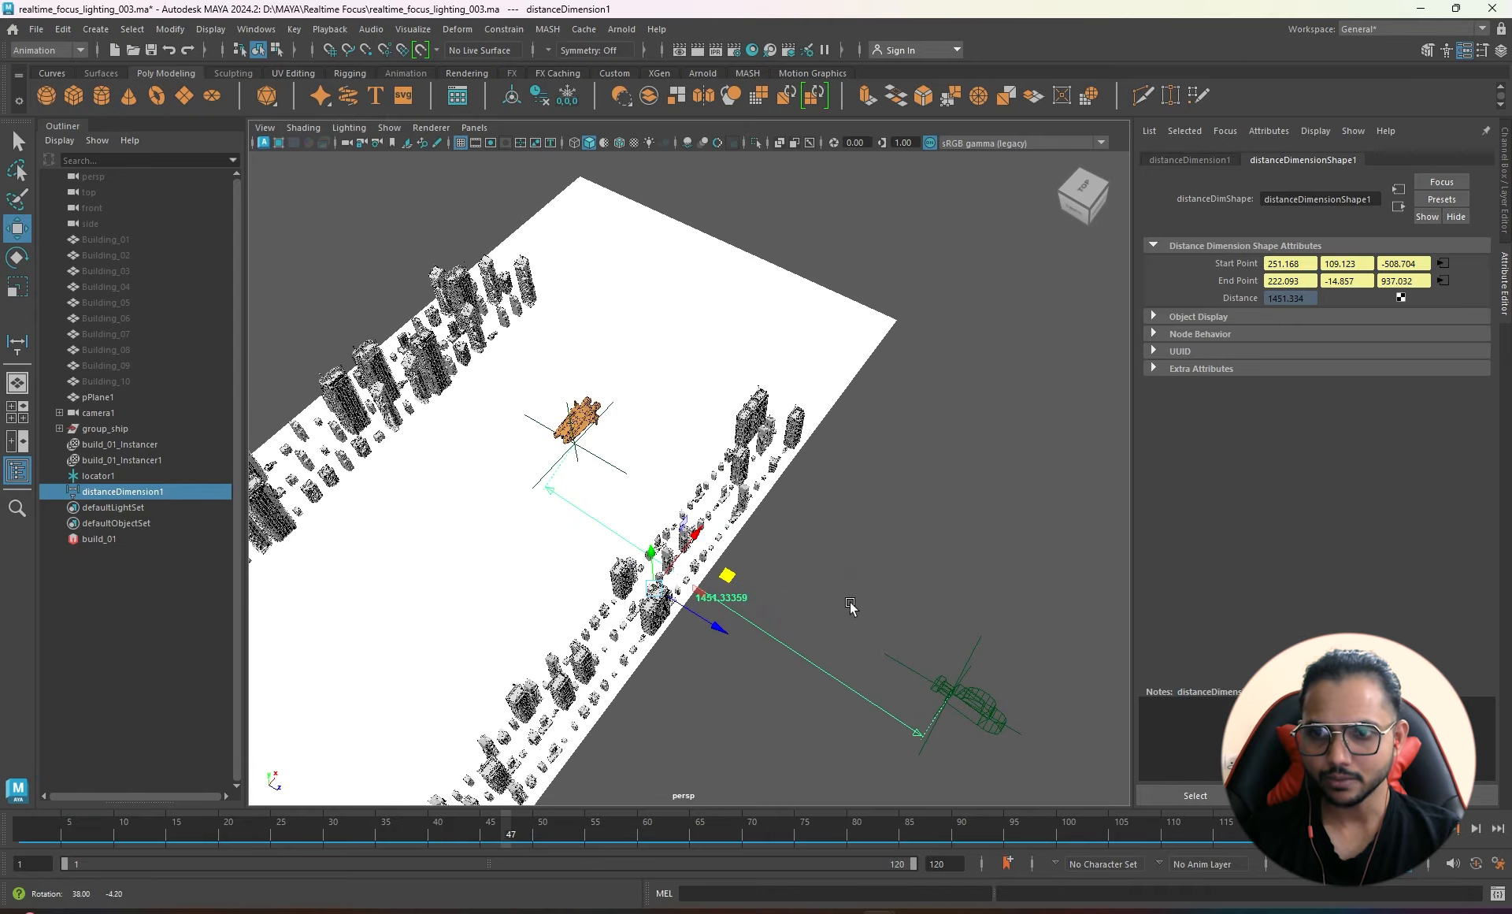
middle_click_drag(851, 611, 799, 536, "alt")
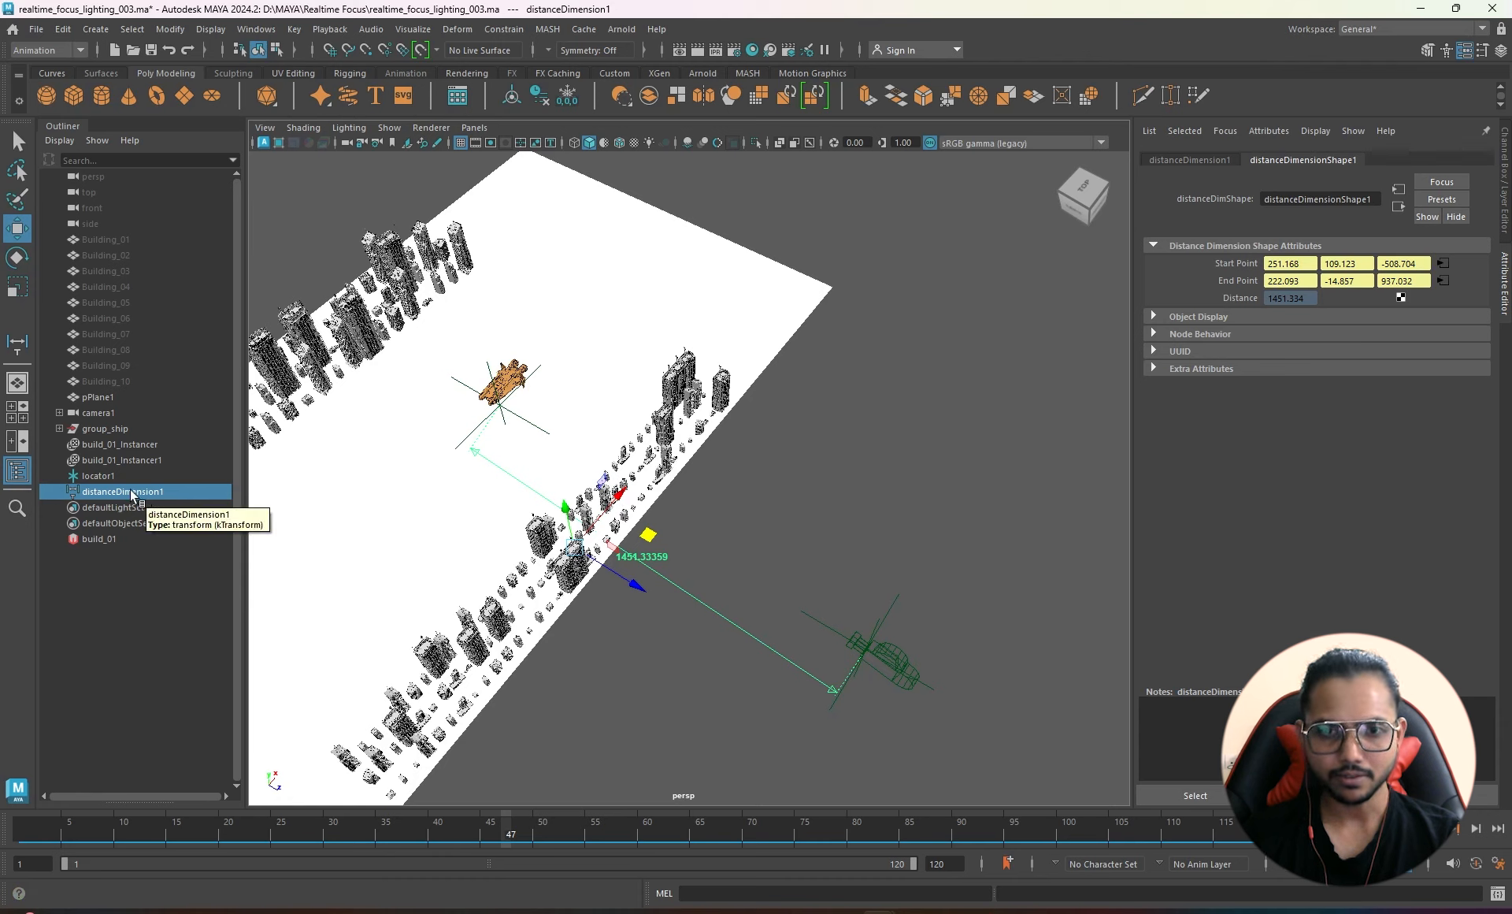
left_click(121, 492)
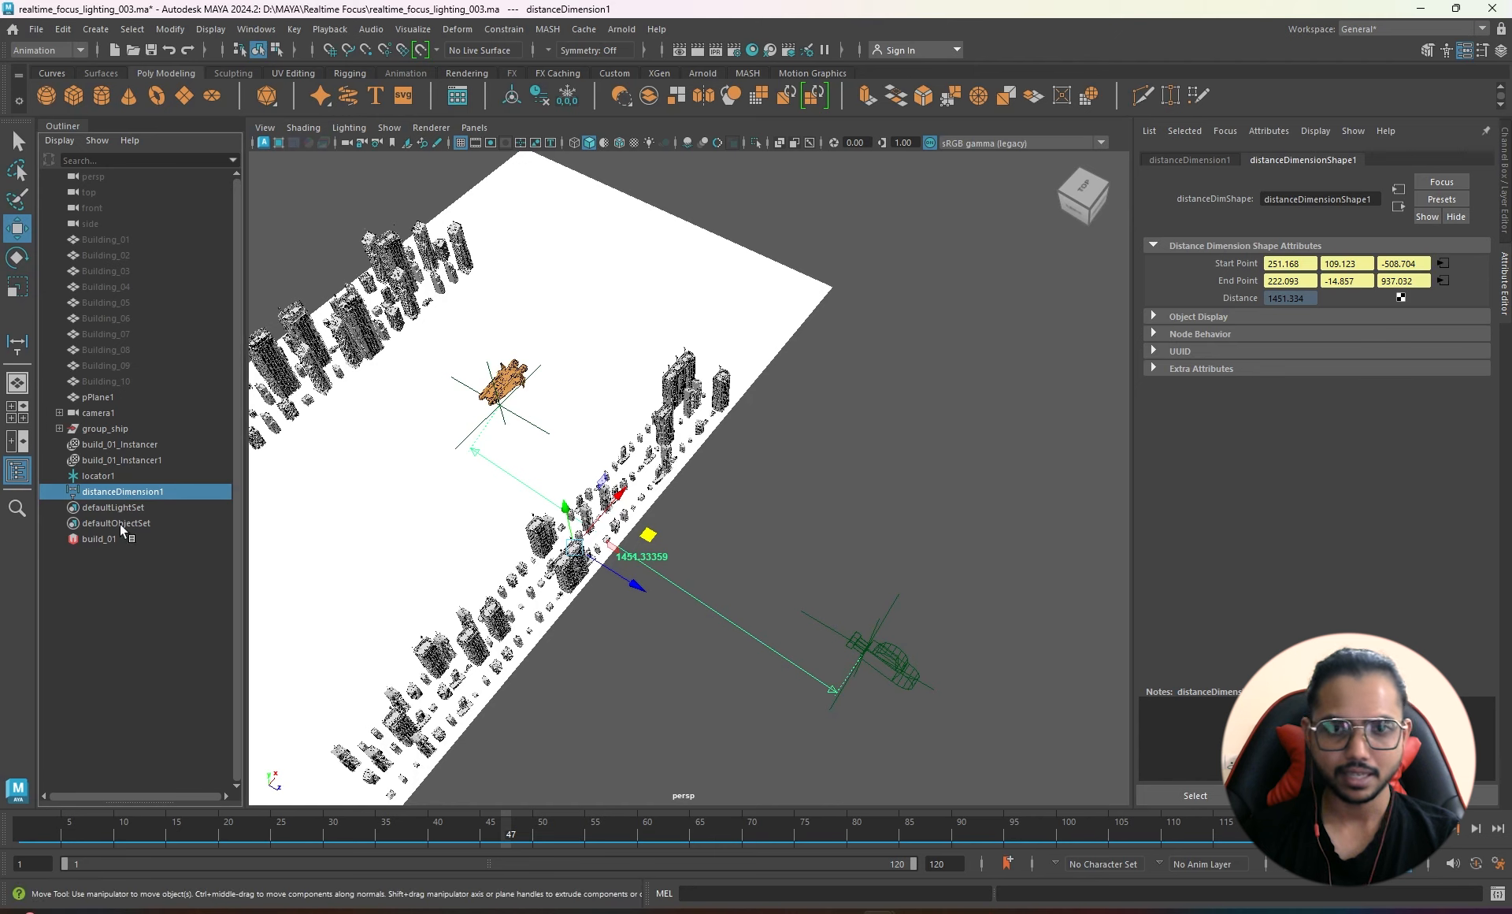
double_click(1368, 202)
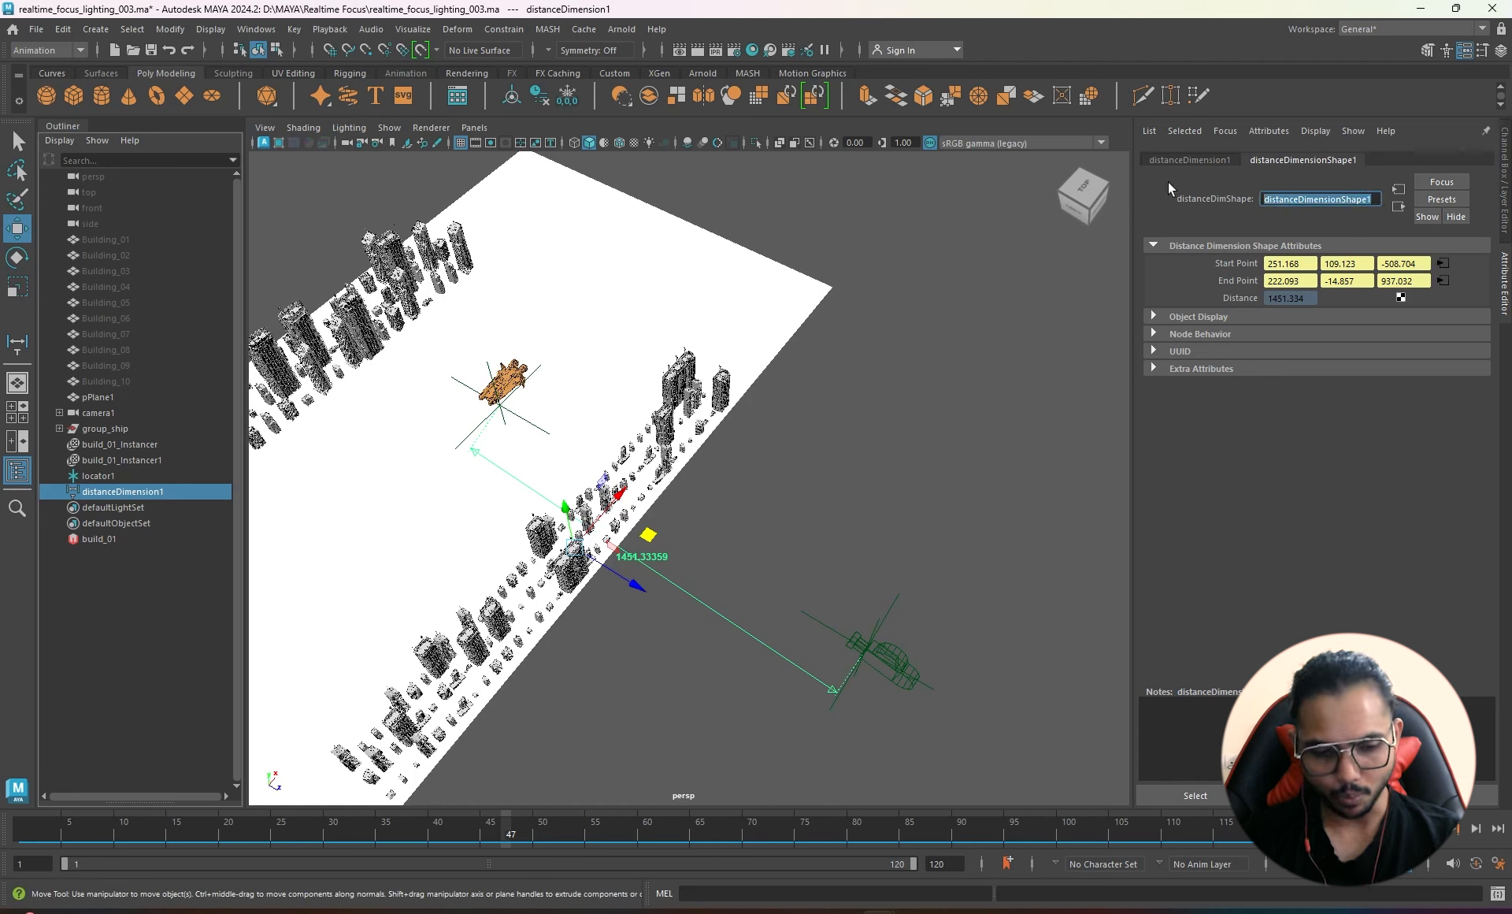
left_click(896, 645)
scroll(1254, 450, "down", 5)
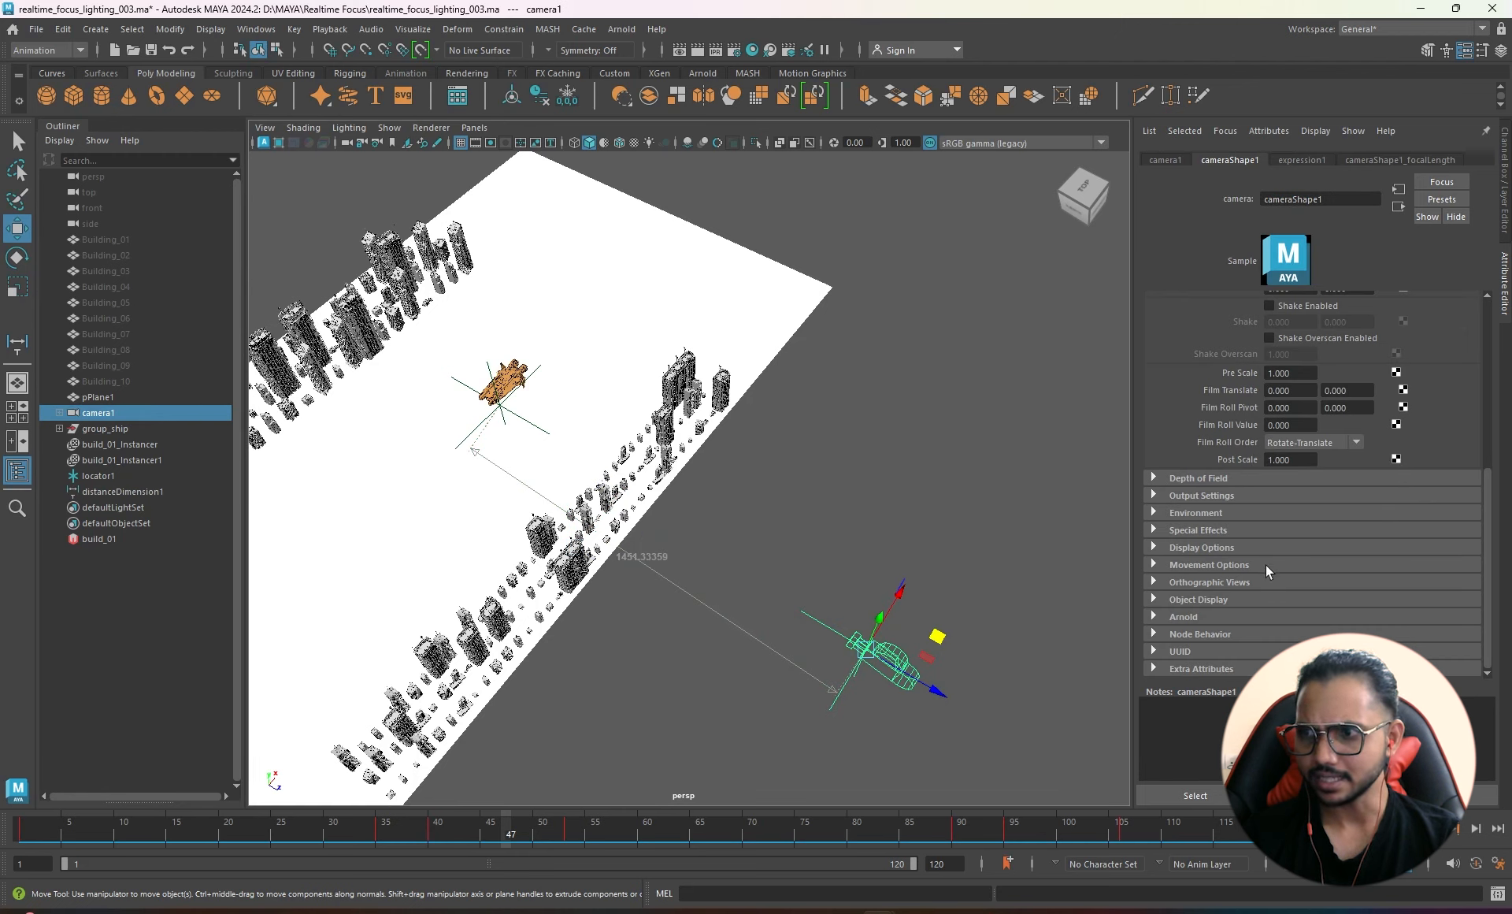
- Break the expression connection on camera1's Arnold Focus Distance (975.170)
left_click(1183, 617)
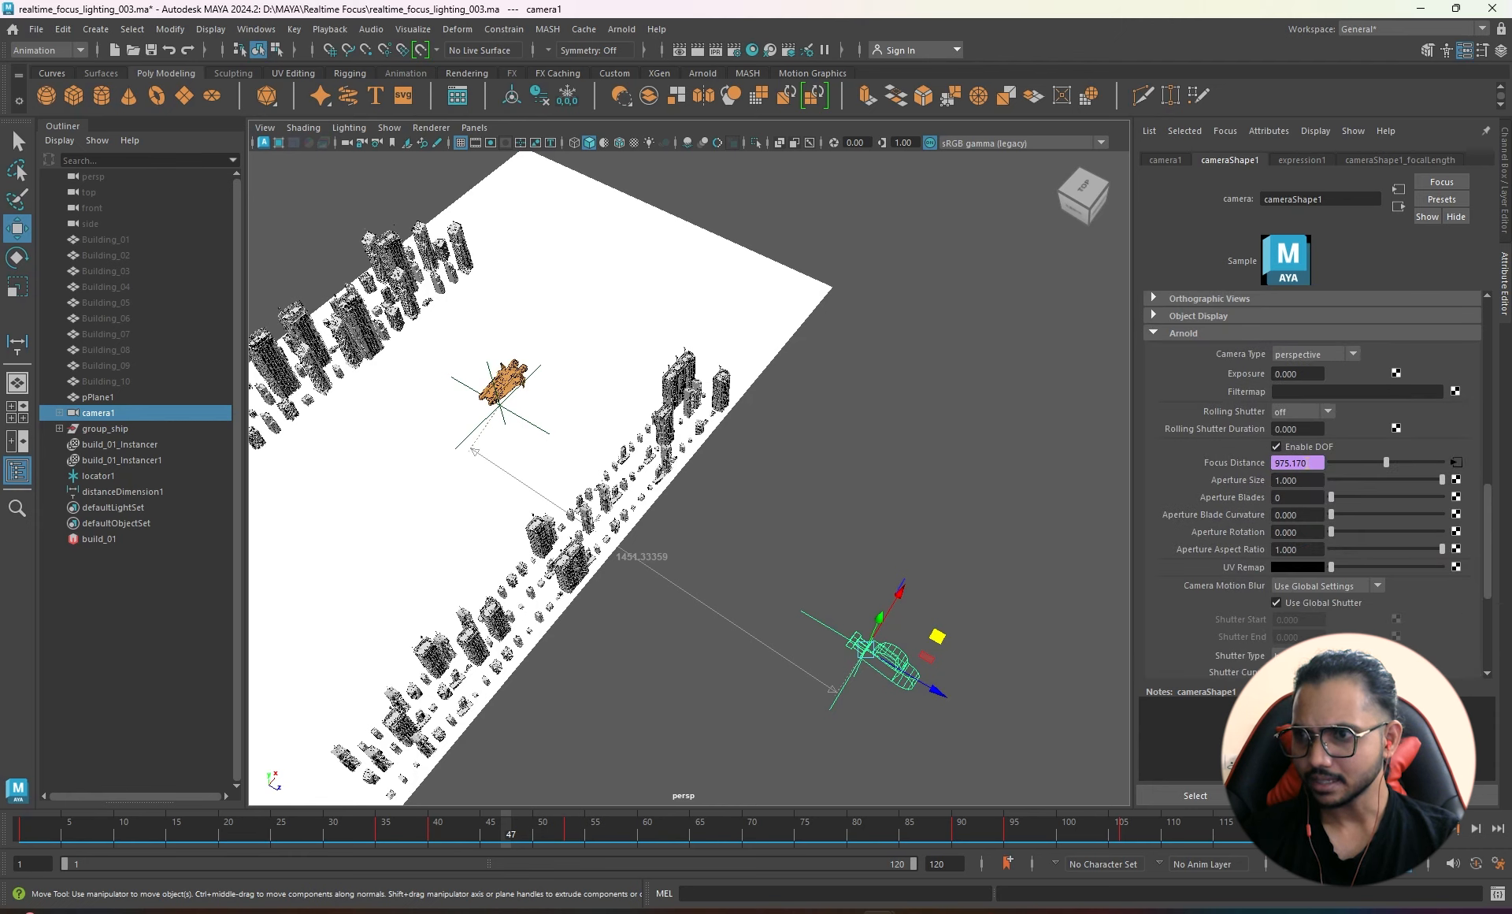
right_click(1291, 462)
left_click(1339, 484)
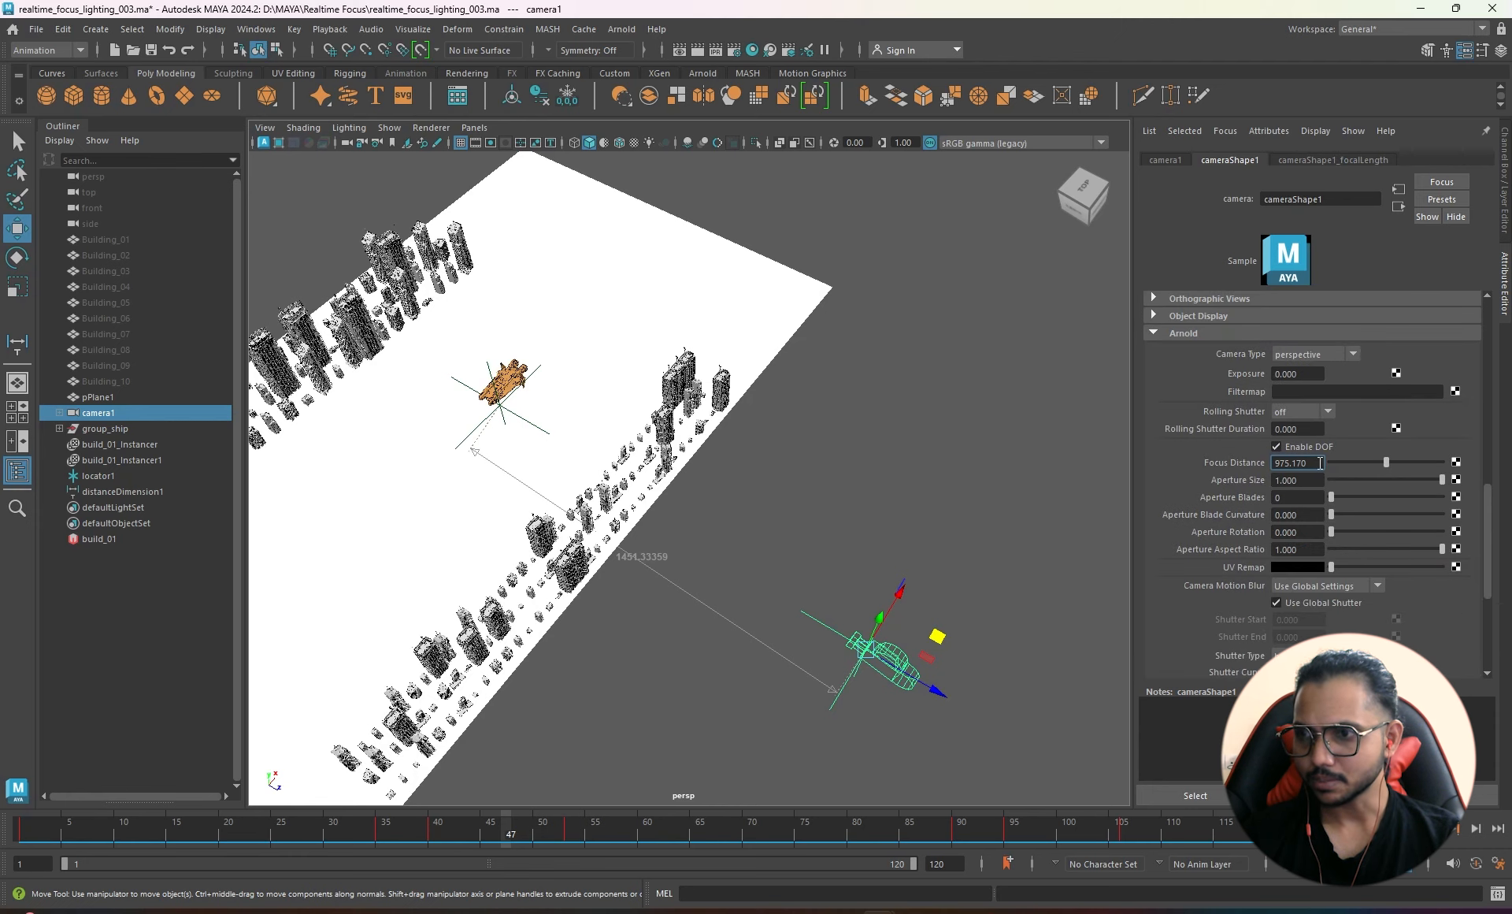
left_click_drag(1320, 463, 1080, 465)
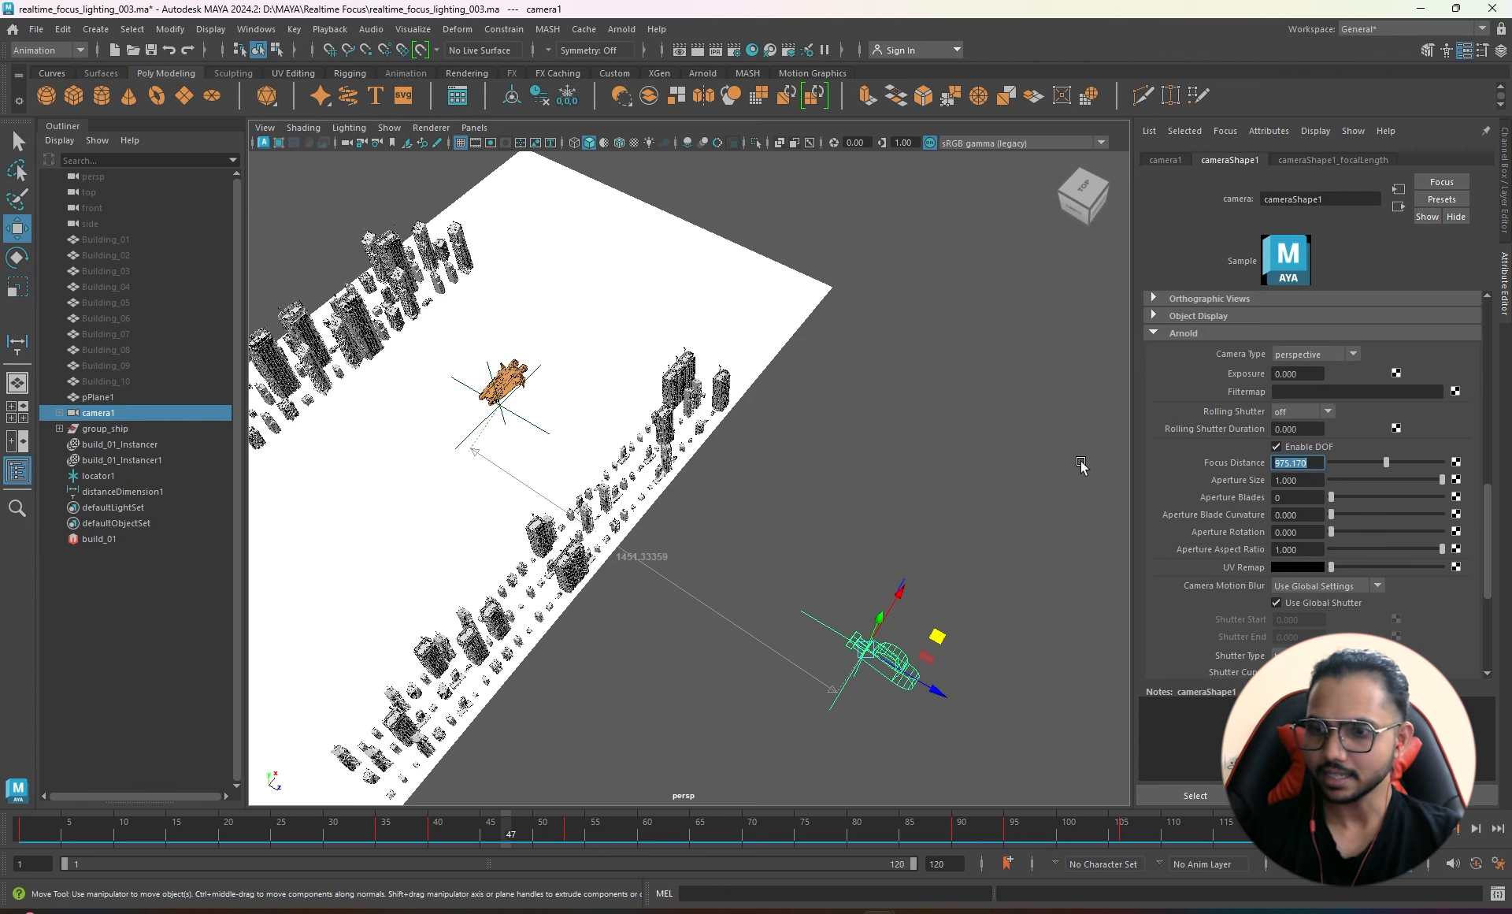
scroll(1308, 441, "up", 5)
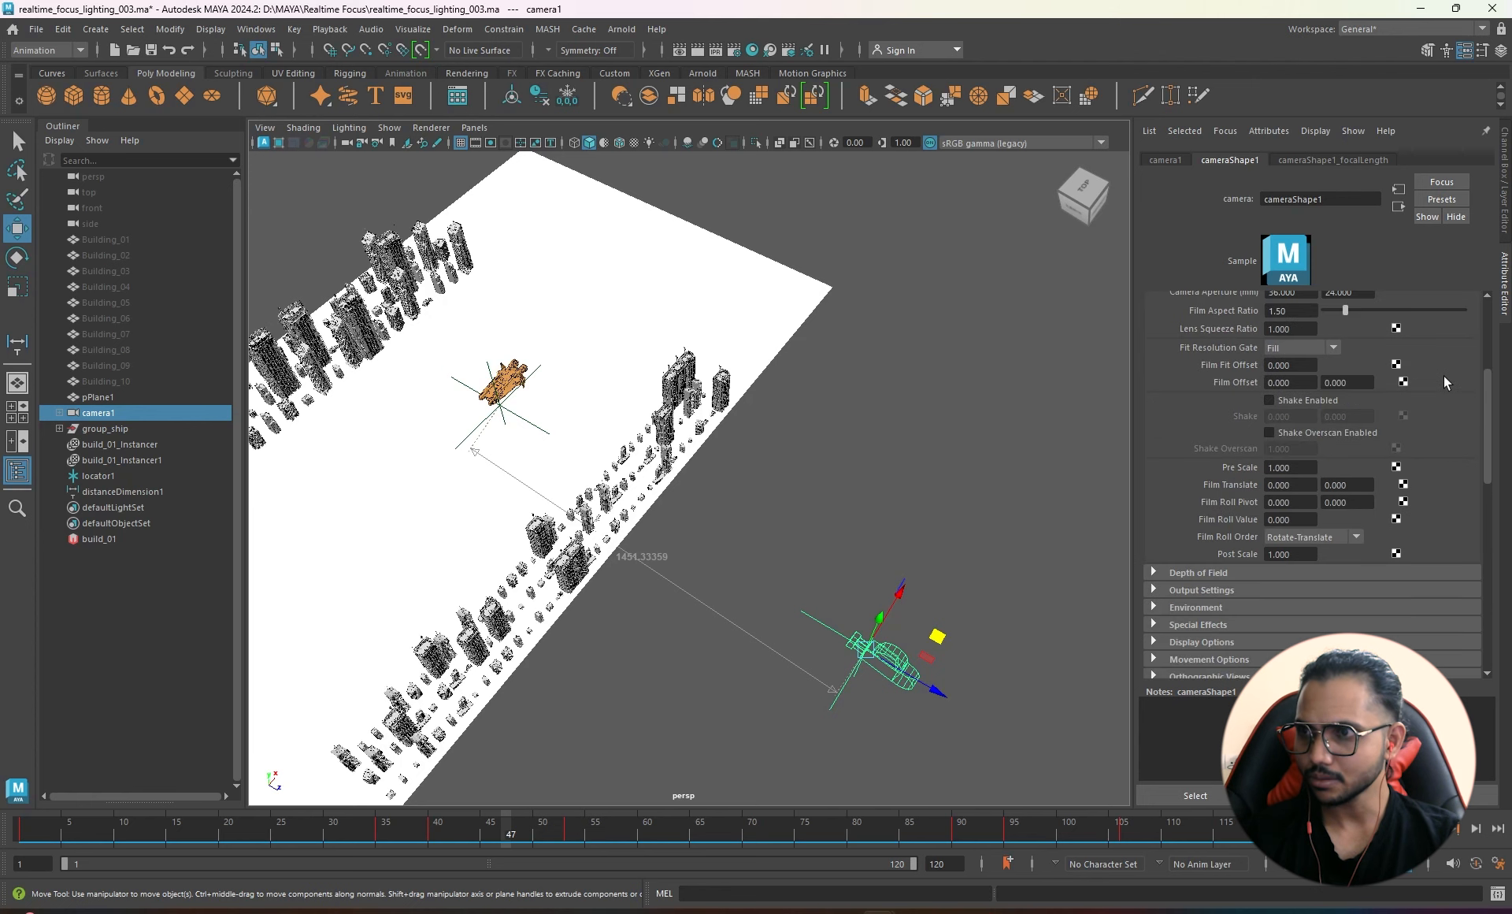
- Delete the keys on camera1's Translate X and Focal Length channels
left_click(1158, 159)
key("ctrl+a")
left_click(1416, 174)
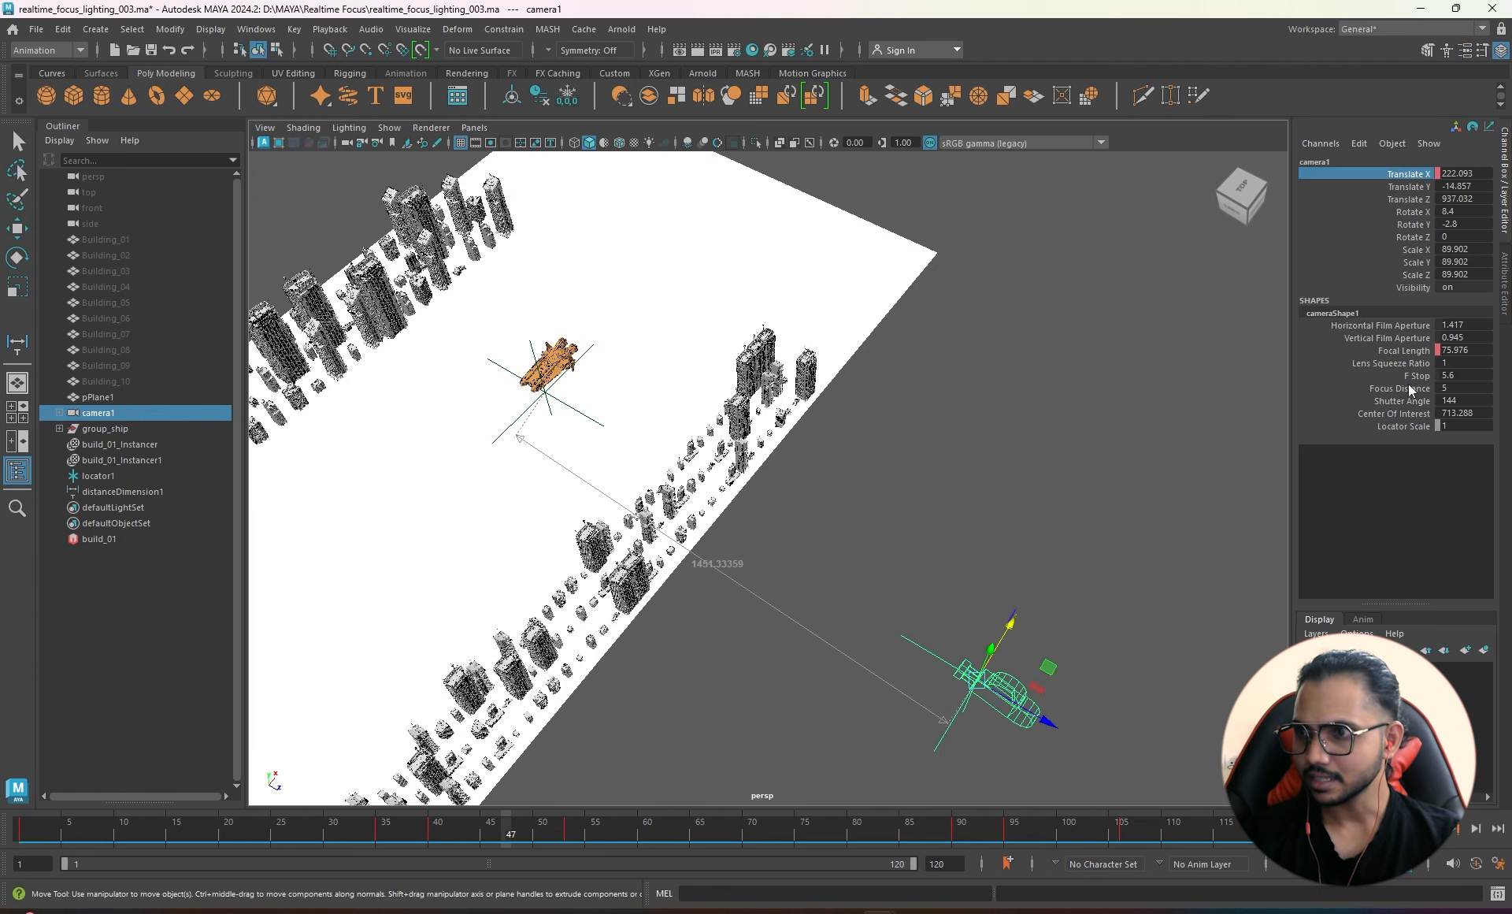
left_click(1411, 350, "ctrl")
right_click(1411, 351)
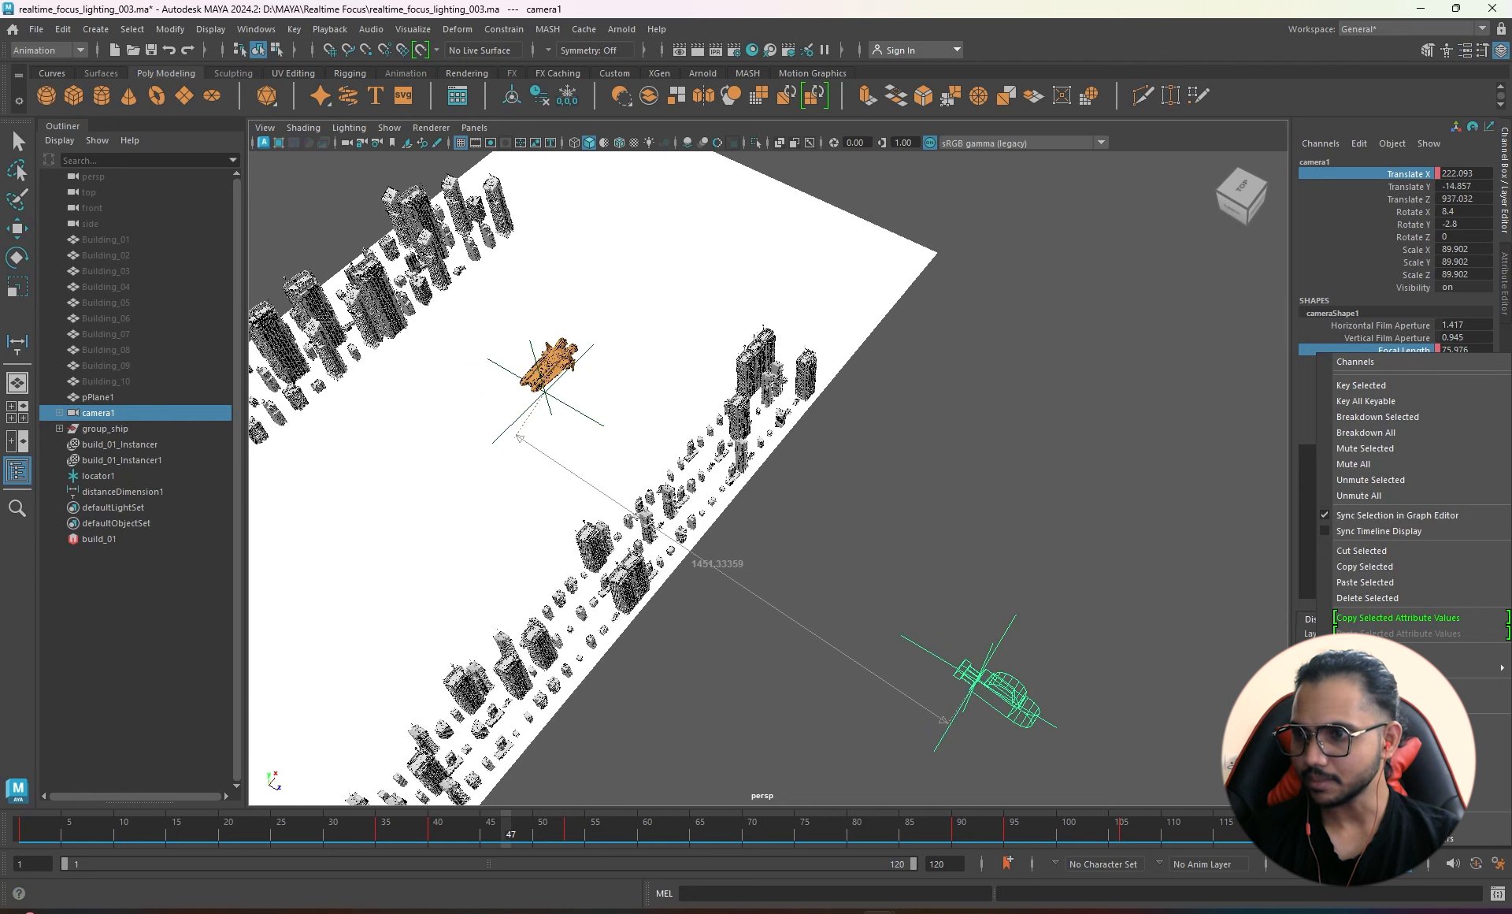
left_click(1367, 598)
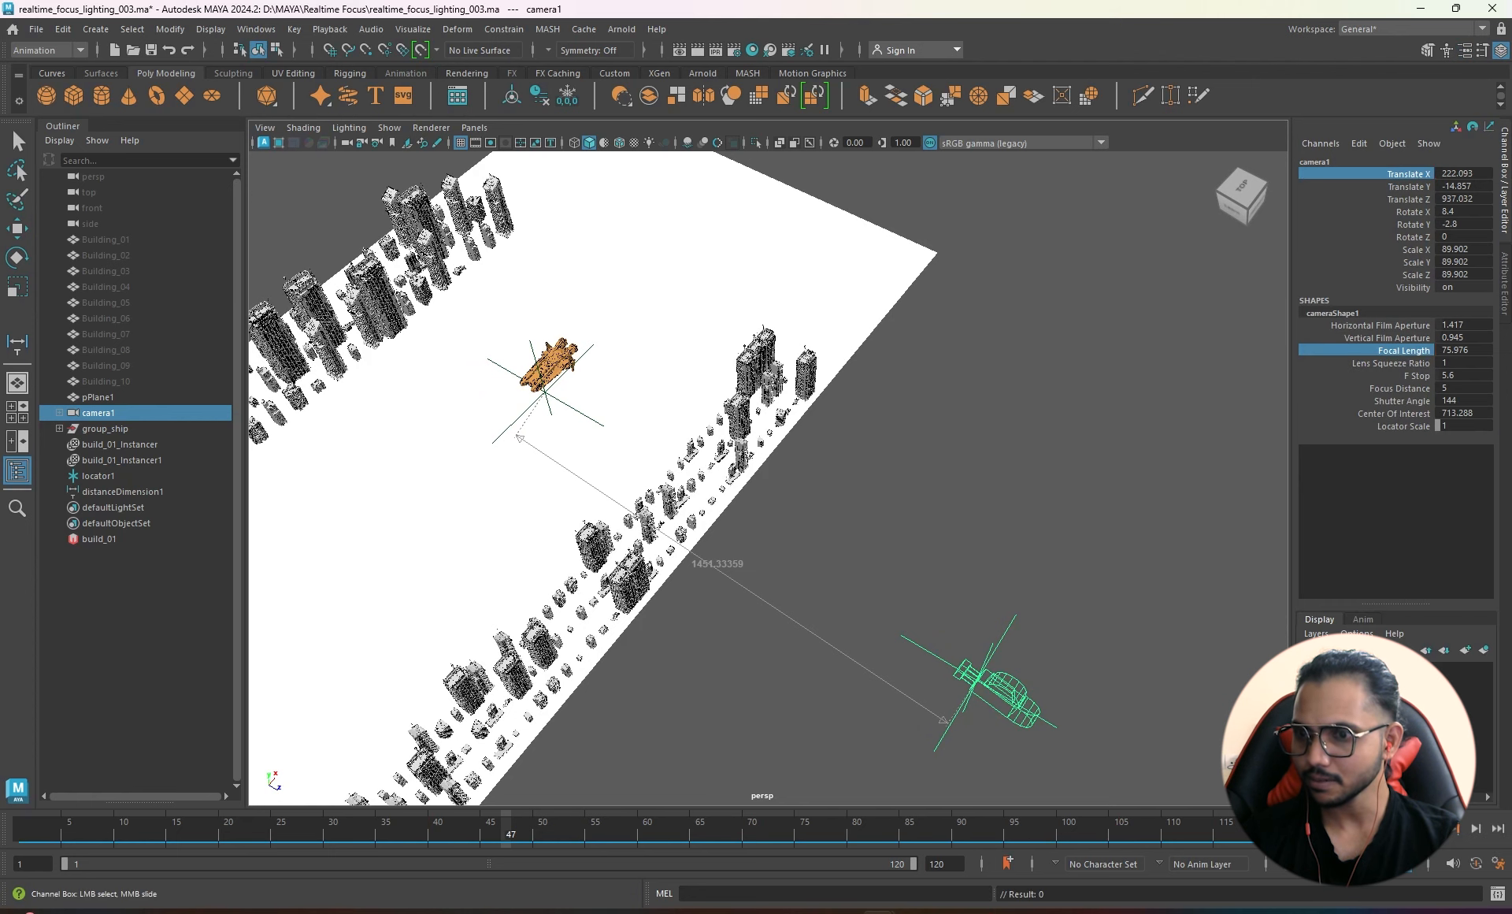
key("ctrl+a")
key("w")
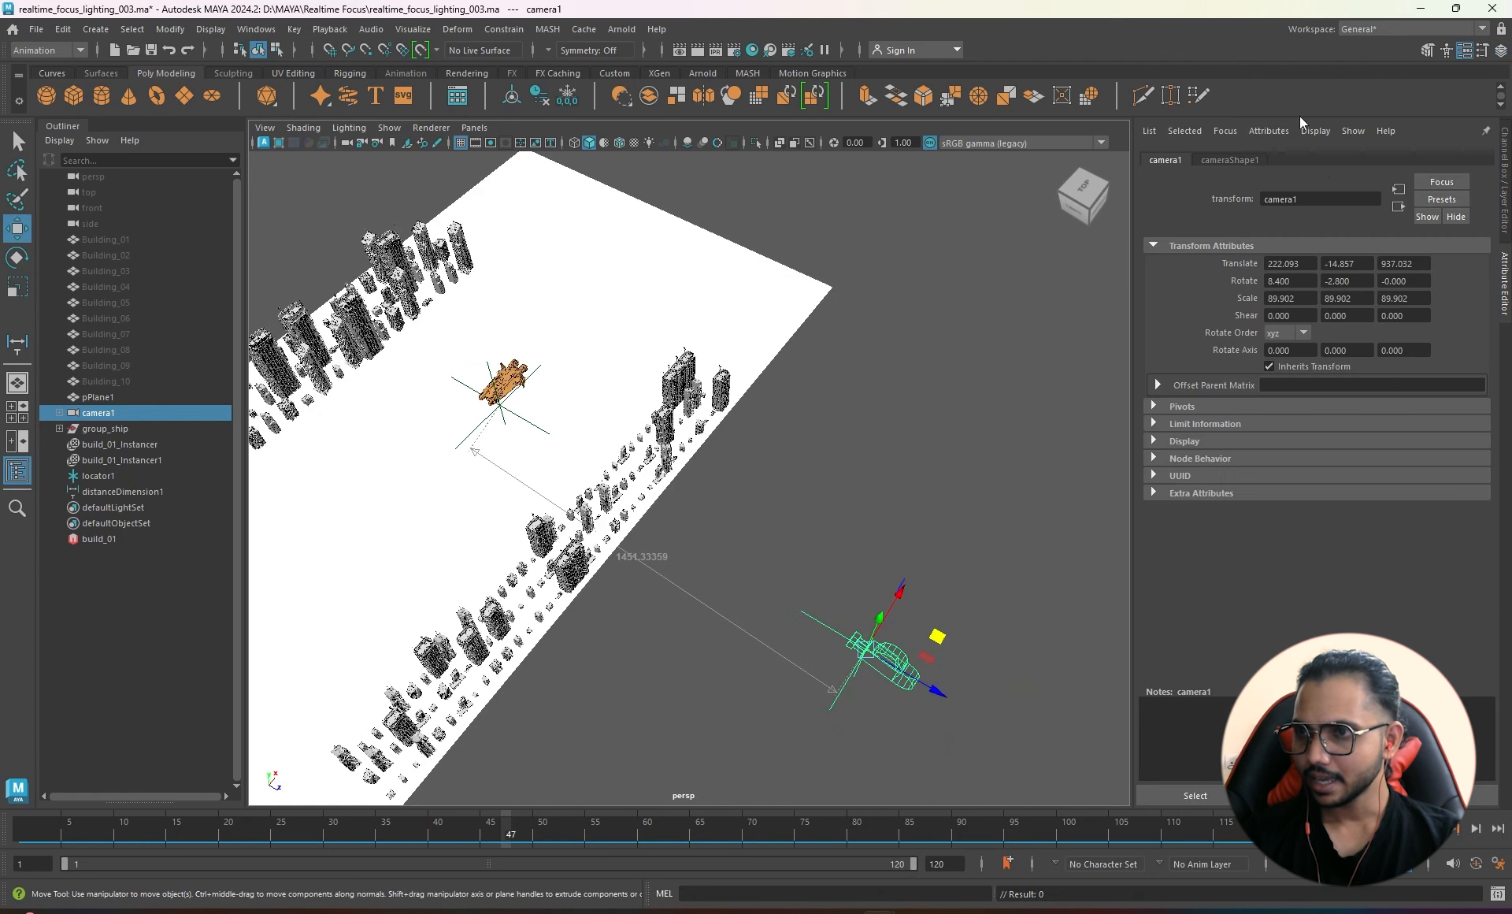
left_click(1247, 161)
- Through camera1, dolly slightly toward the skyline and shift left-down, then return to perspective
left_click(474, 128)
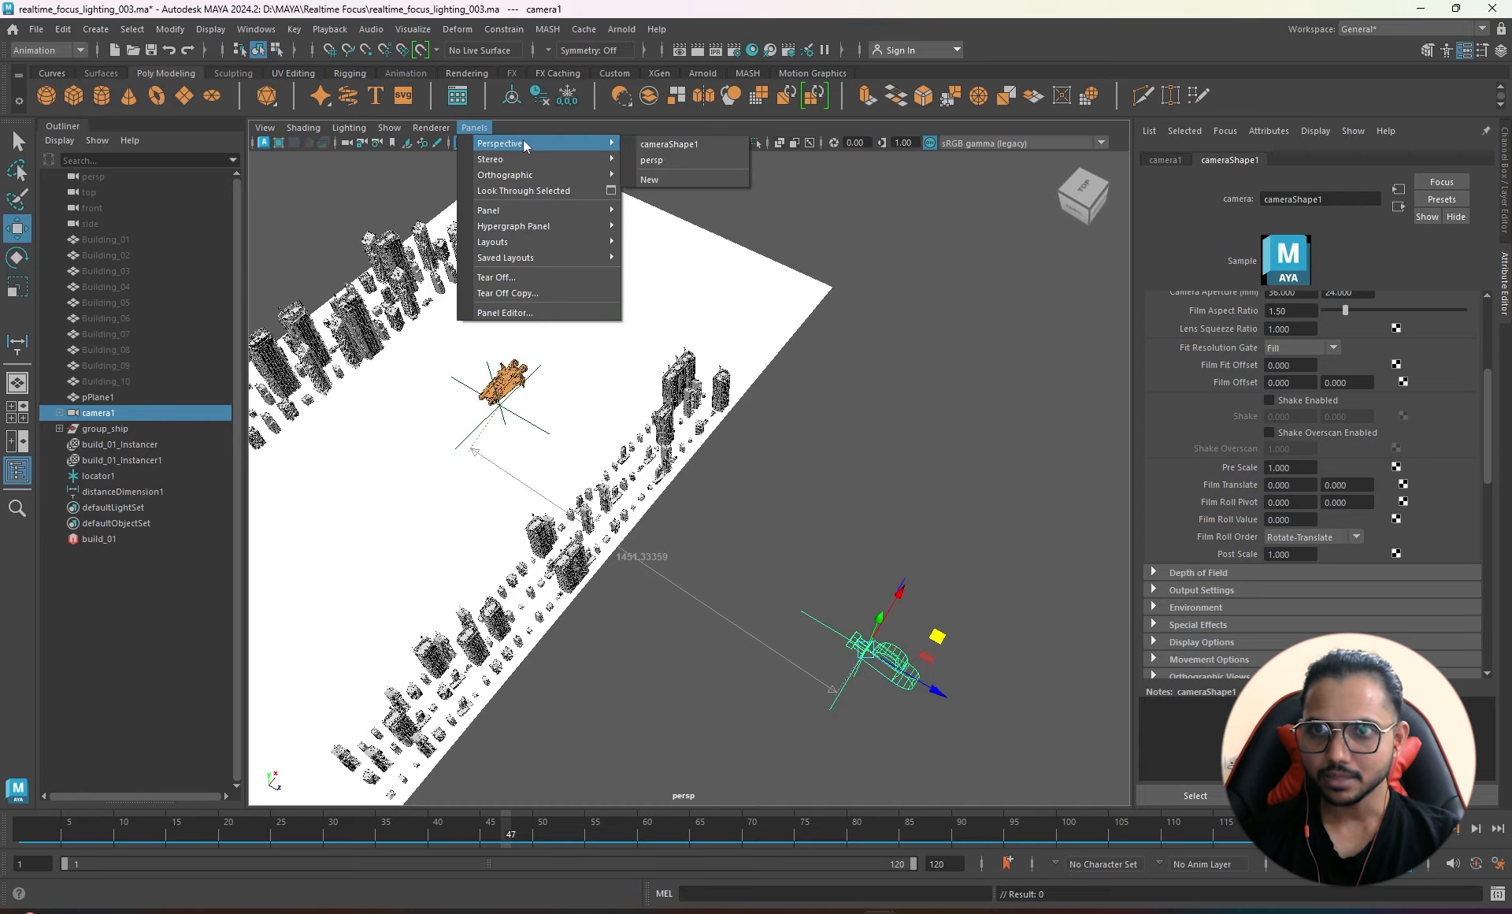
left_click(660, 155)
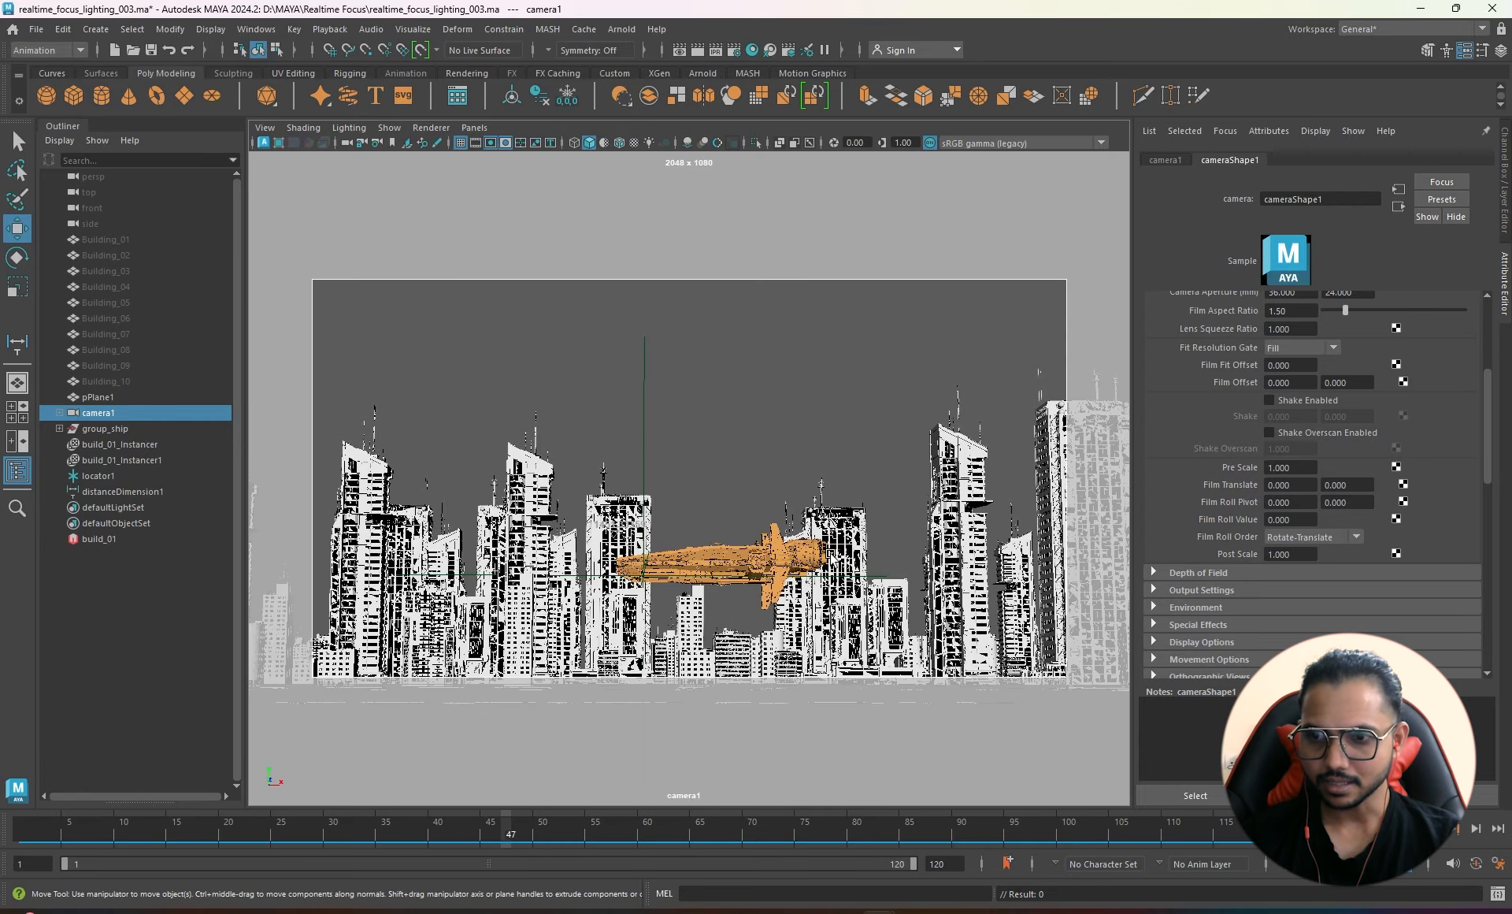
right_click_drag(823, 555, 852, 551, "alt")
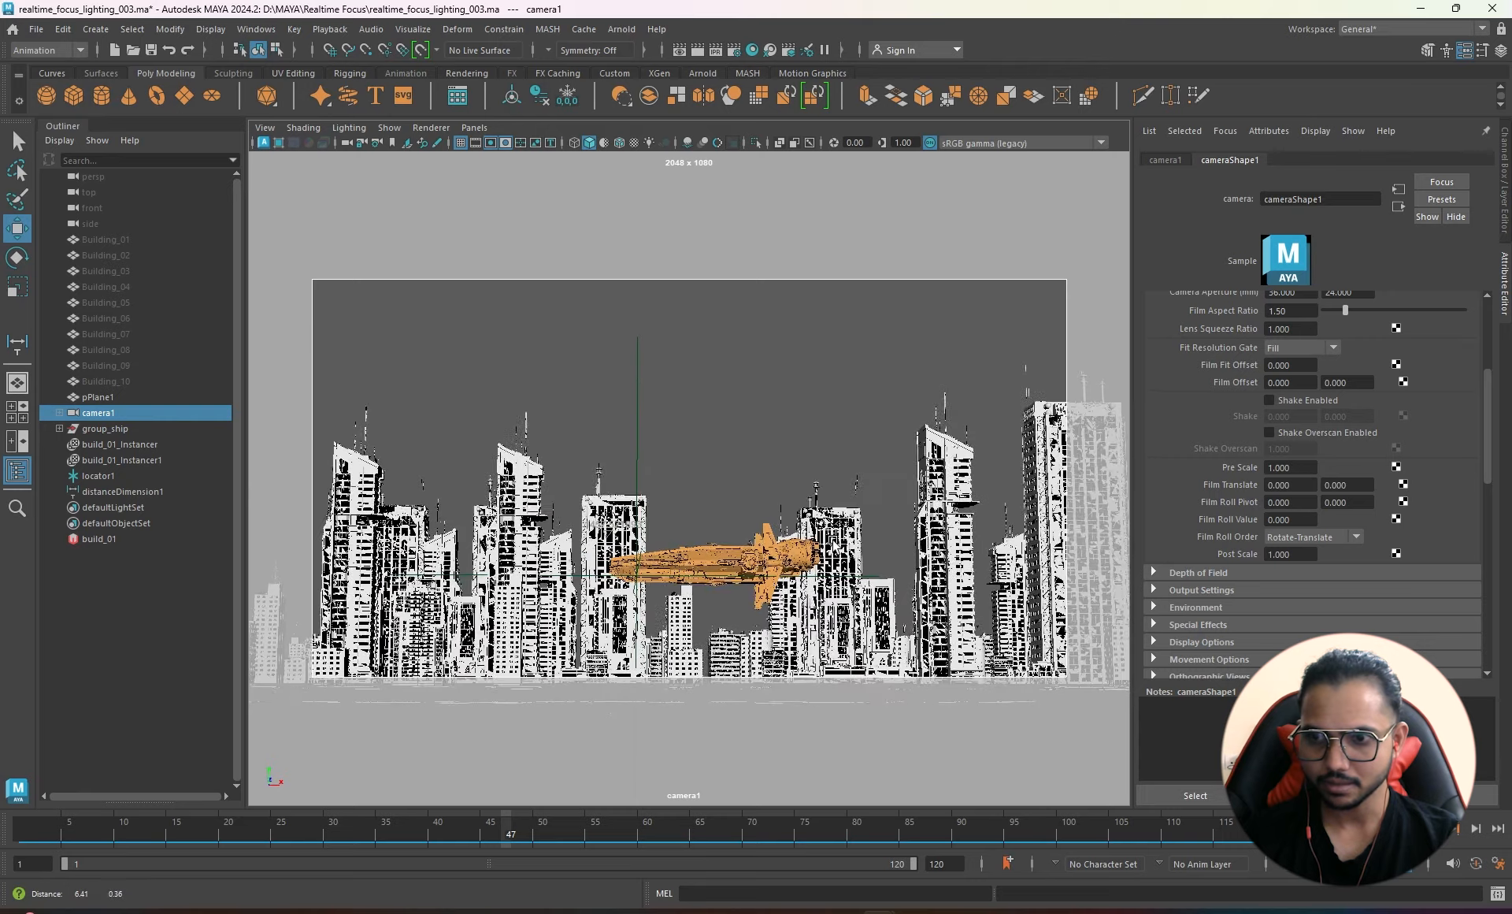
mouse_move(835, 544)
middle_mouse_down("alt")
mouse_move(821, 533)
mouse_move(822, 556)
middle_mouse_up("alt")
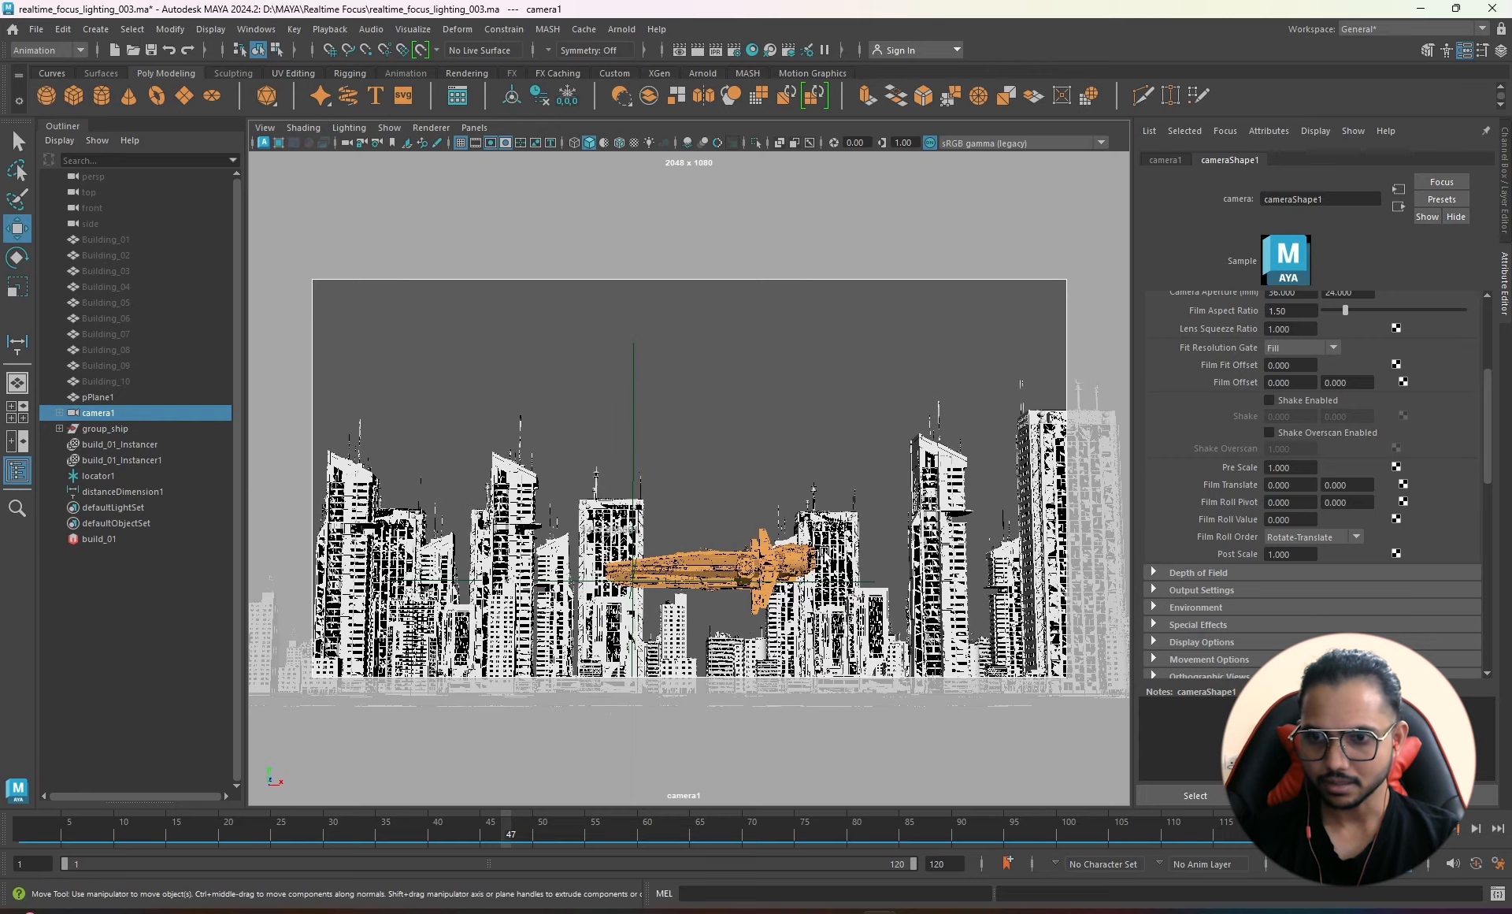
key("space")
left_click_drag(823, 555, 823, 512)
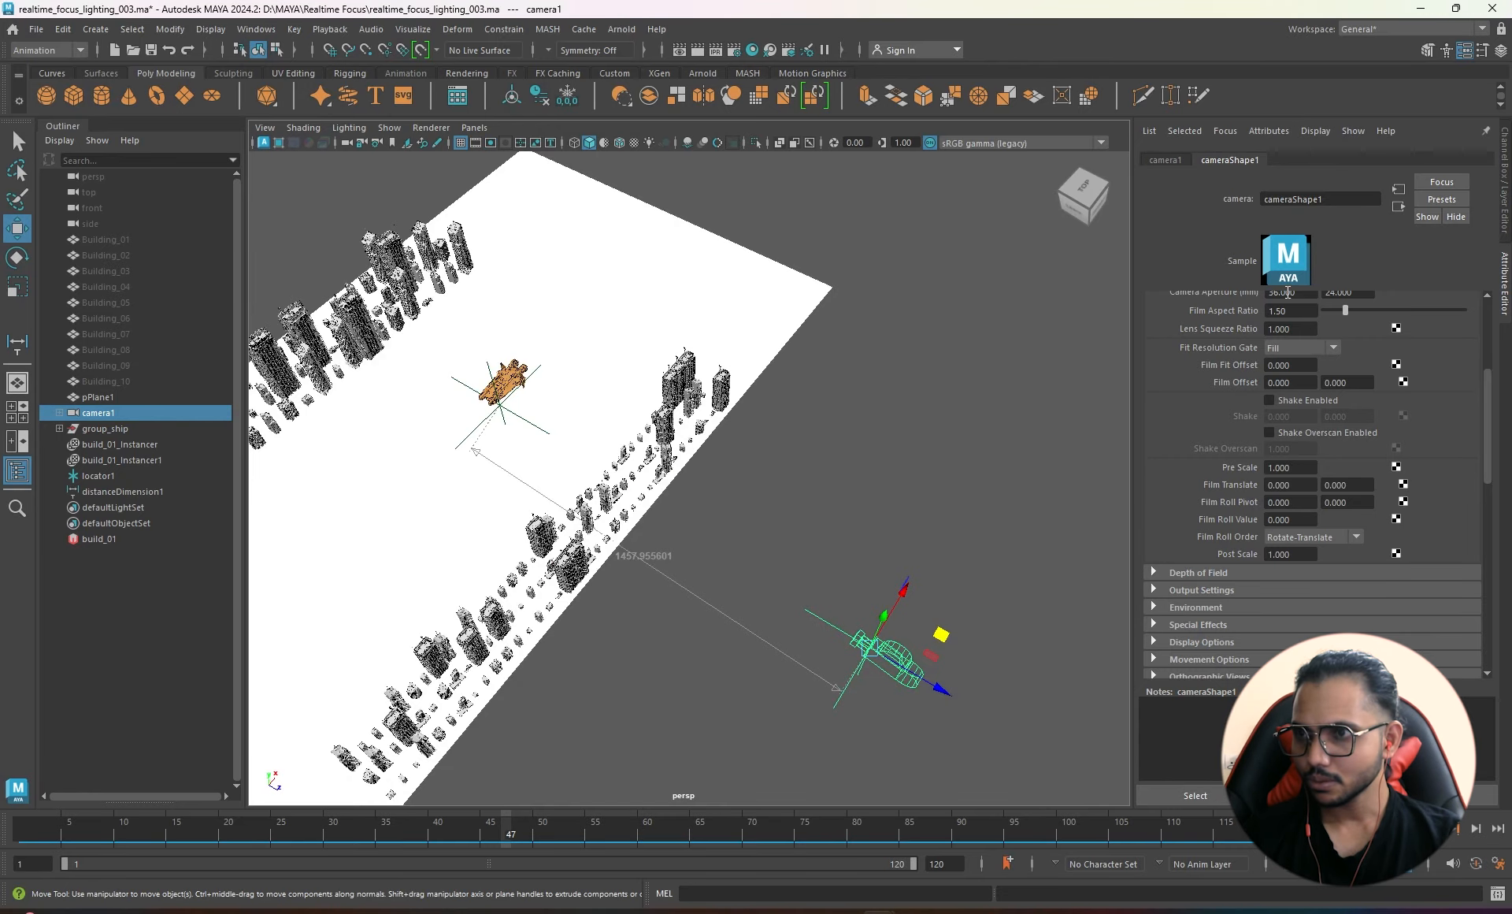
- Turn on Enable DOF and enter 0 for Focus Distance, leaving it at 5.000
scroll(1213, 500, "up", 5)
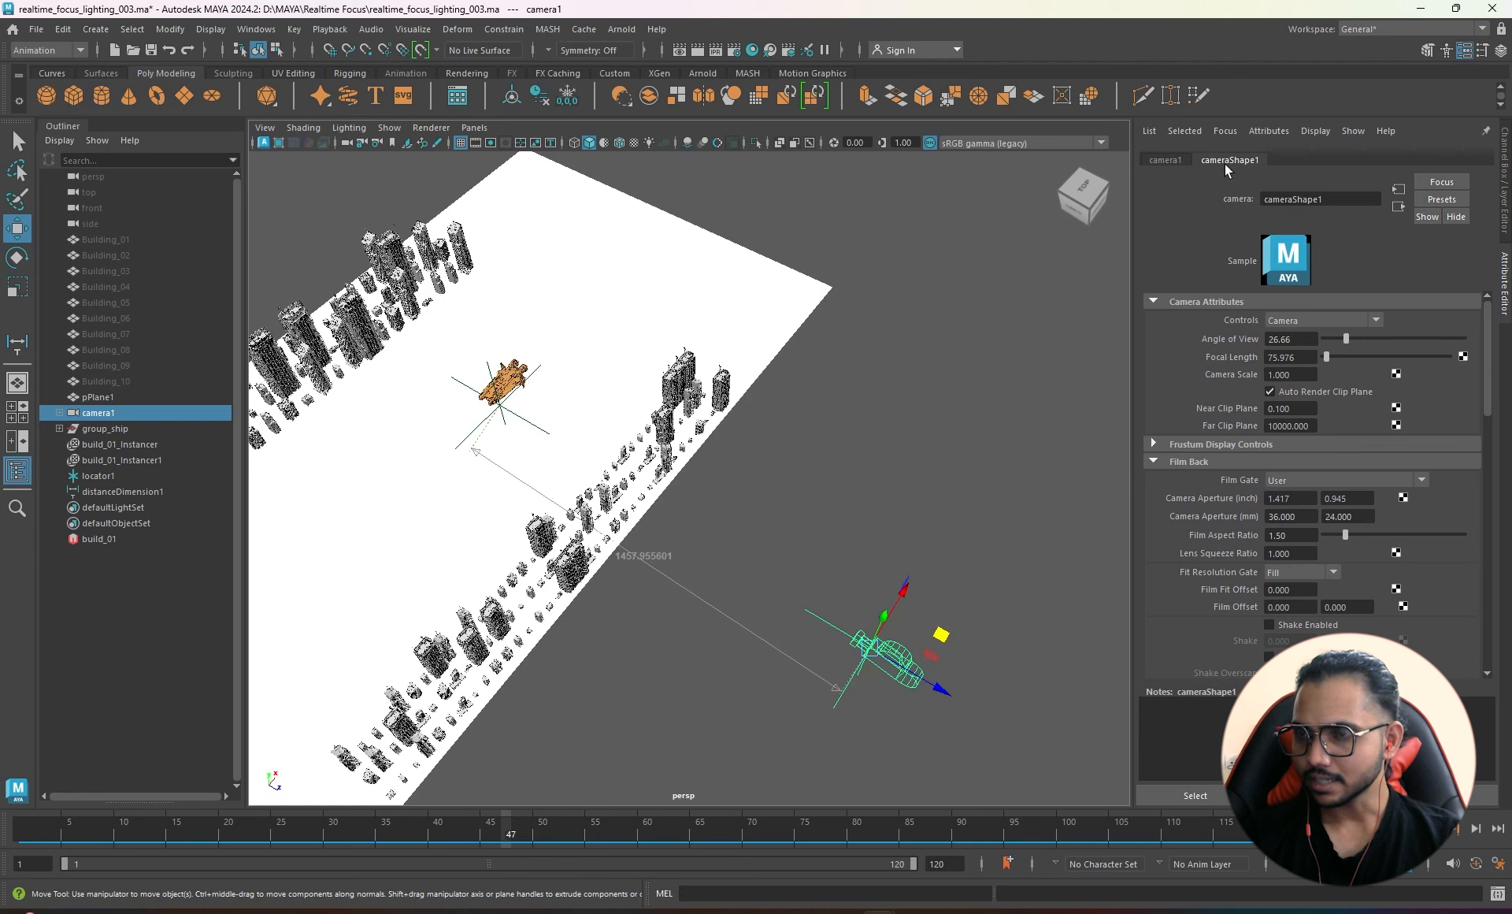
scroll(1239, 492, "down", 8)
scroll(1199, 572, "down", 3)
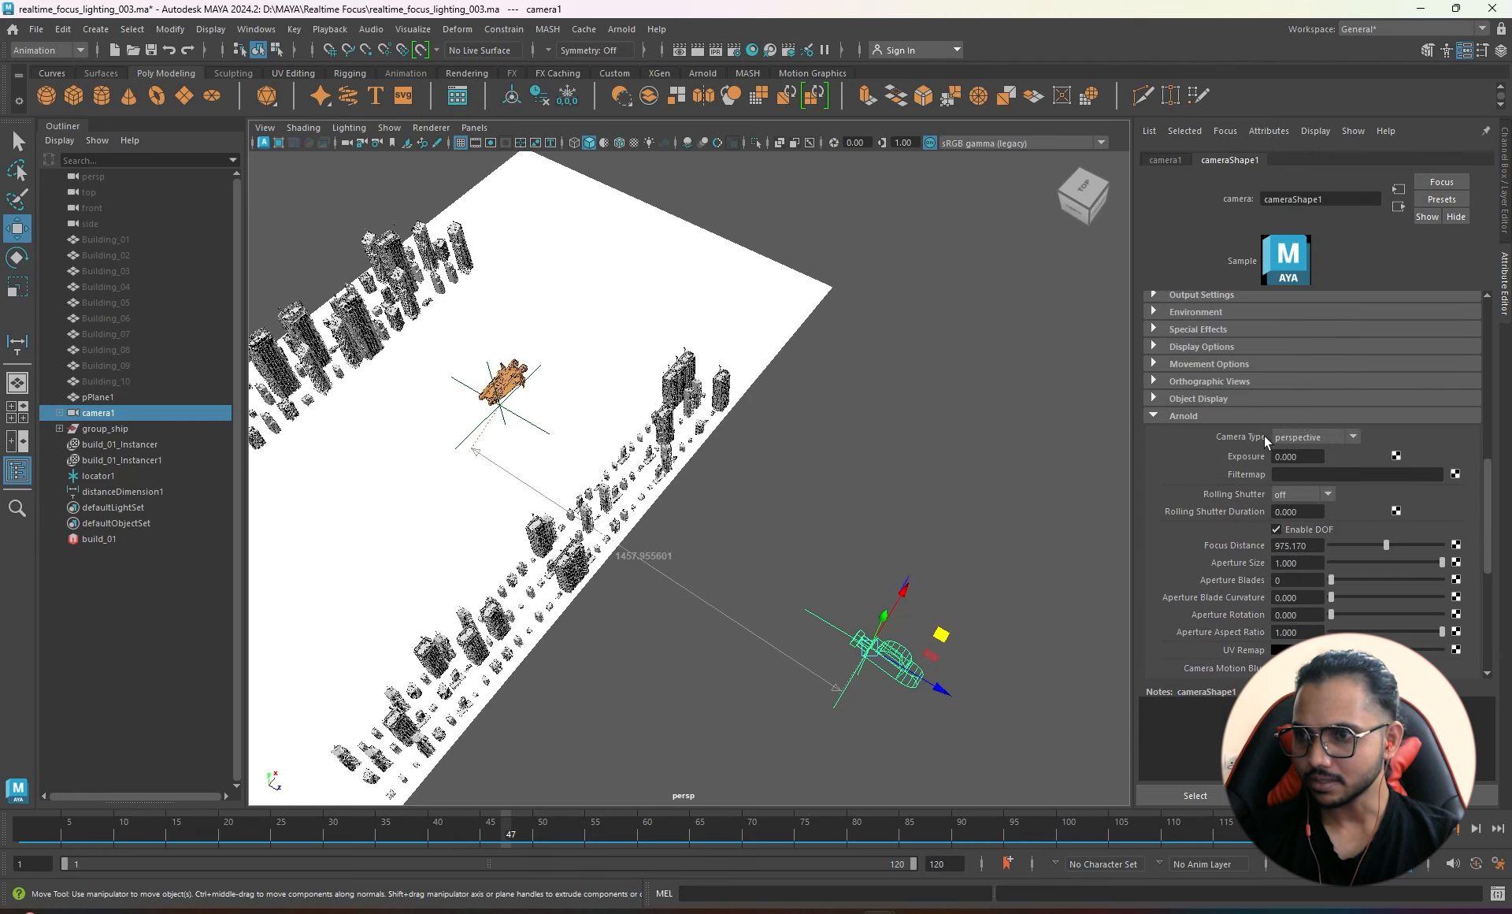
left_click(1277, 530)
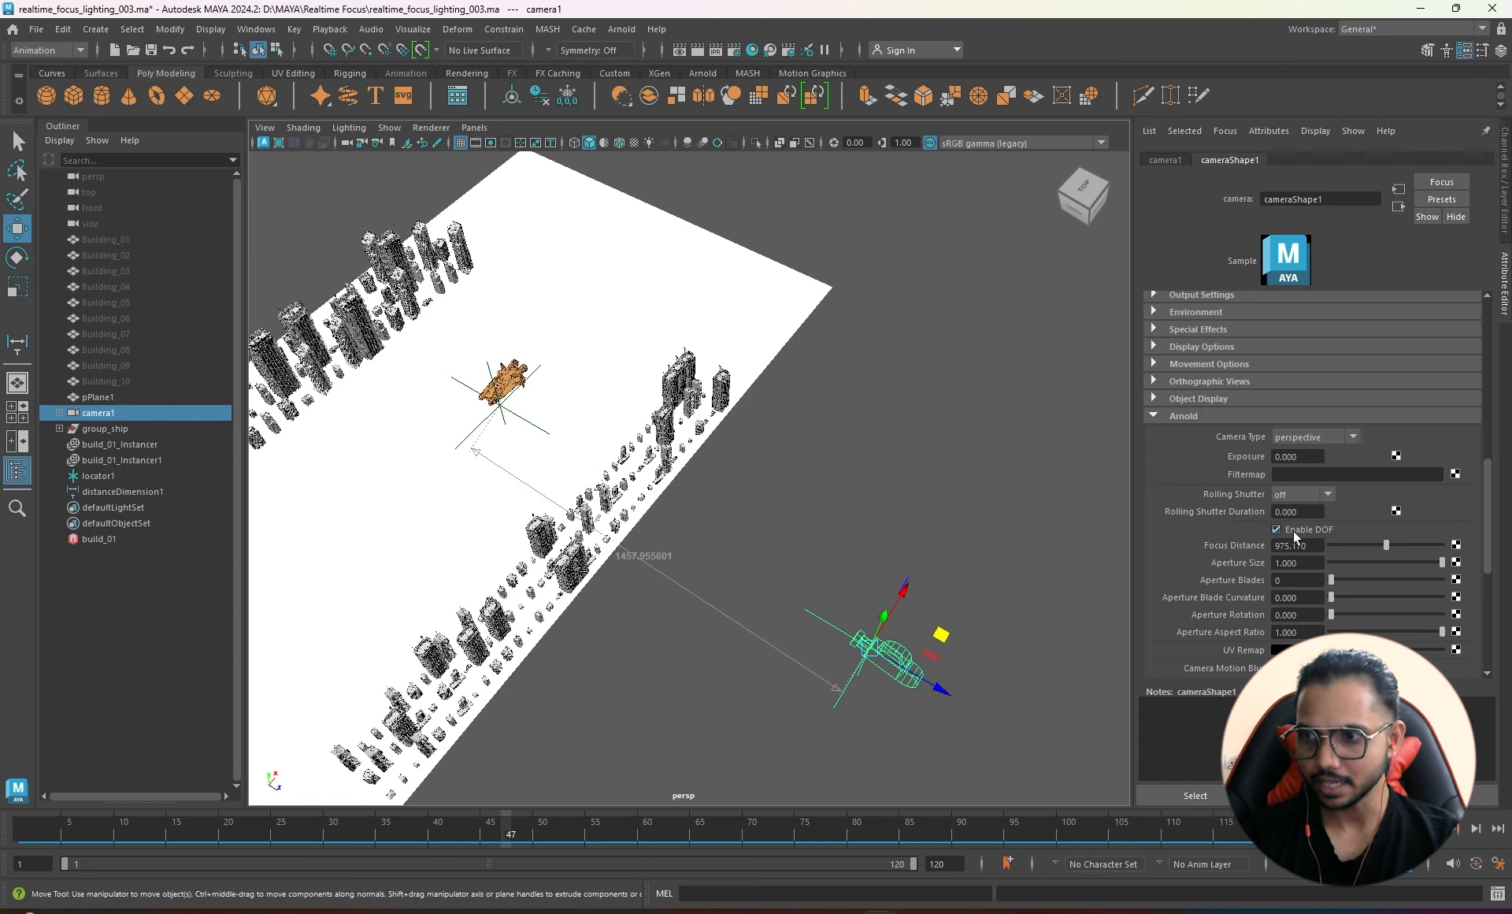
left_click(1318, 545)
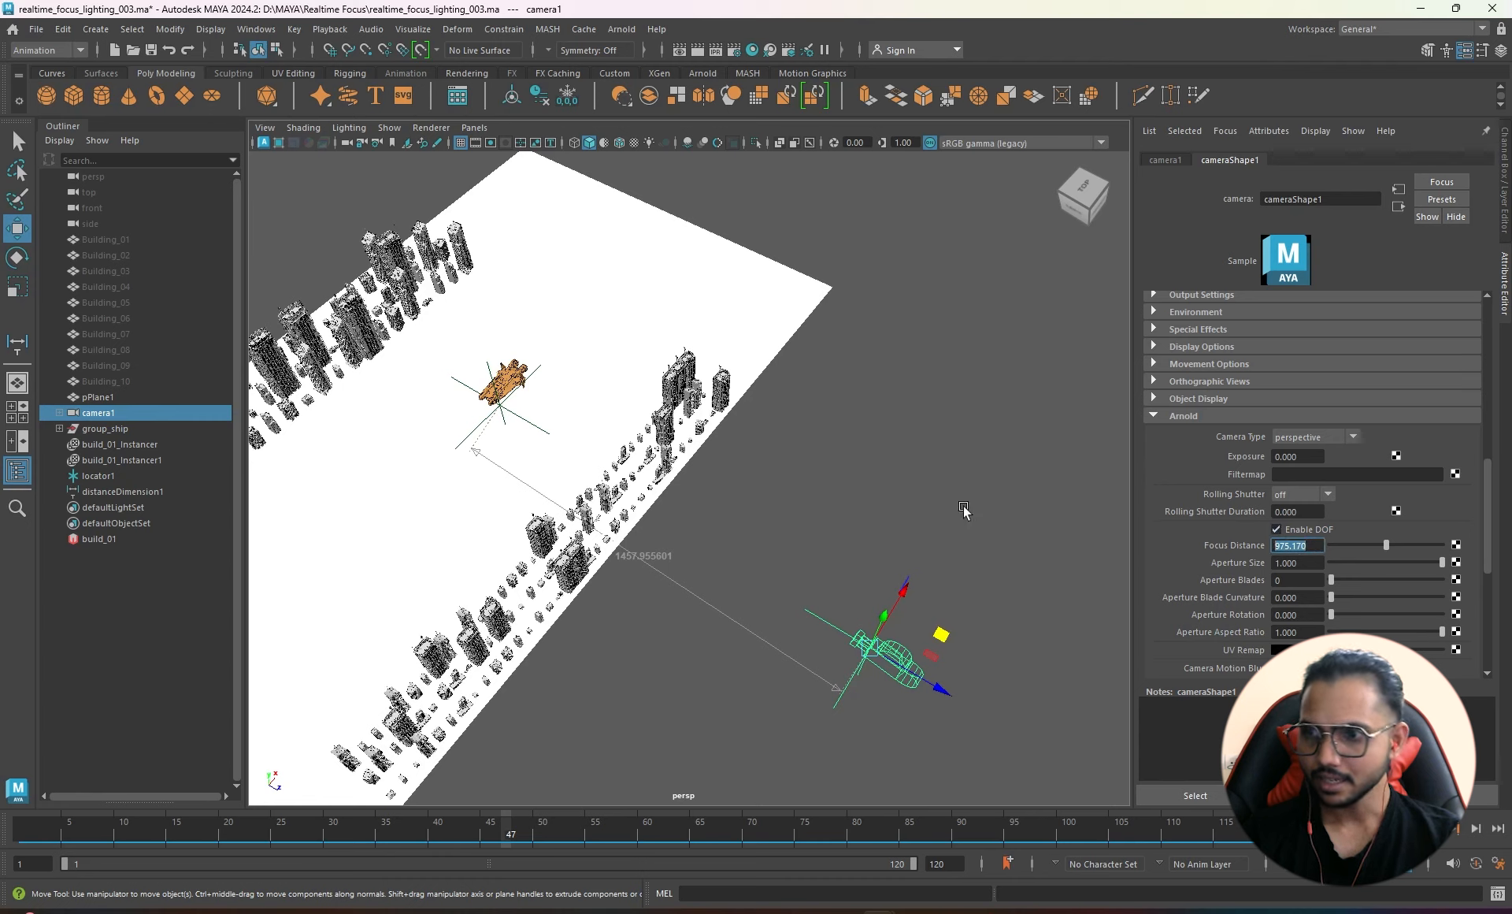
type("0")
key("Return")
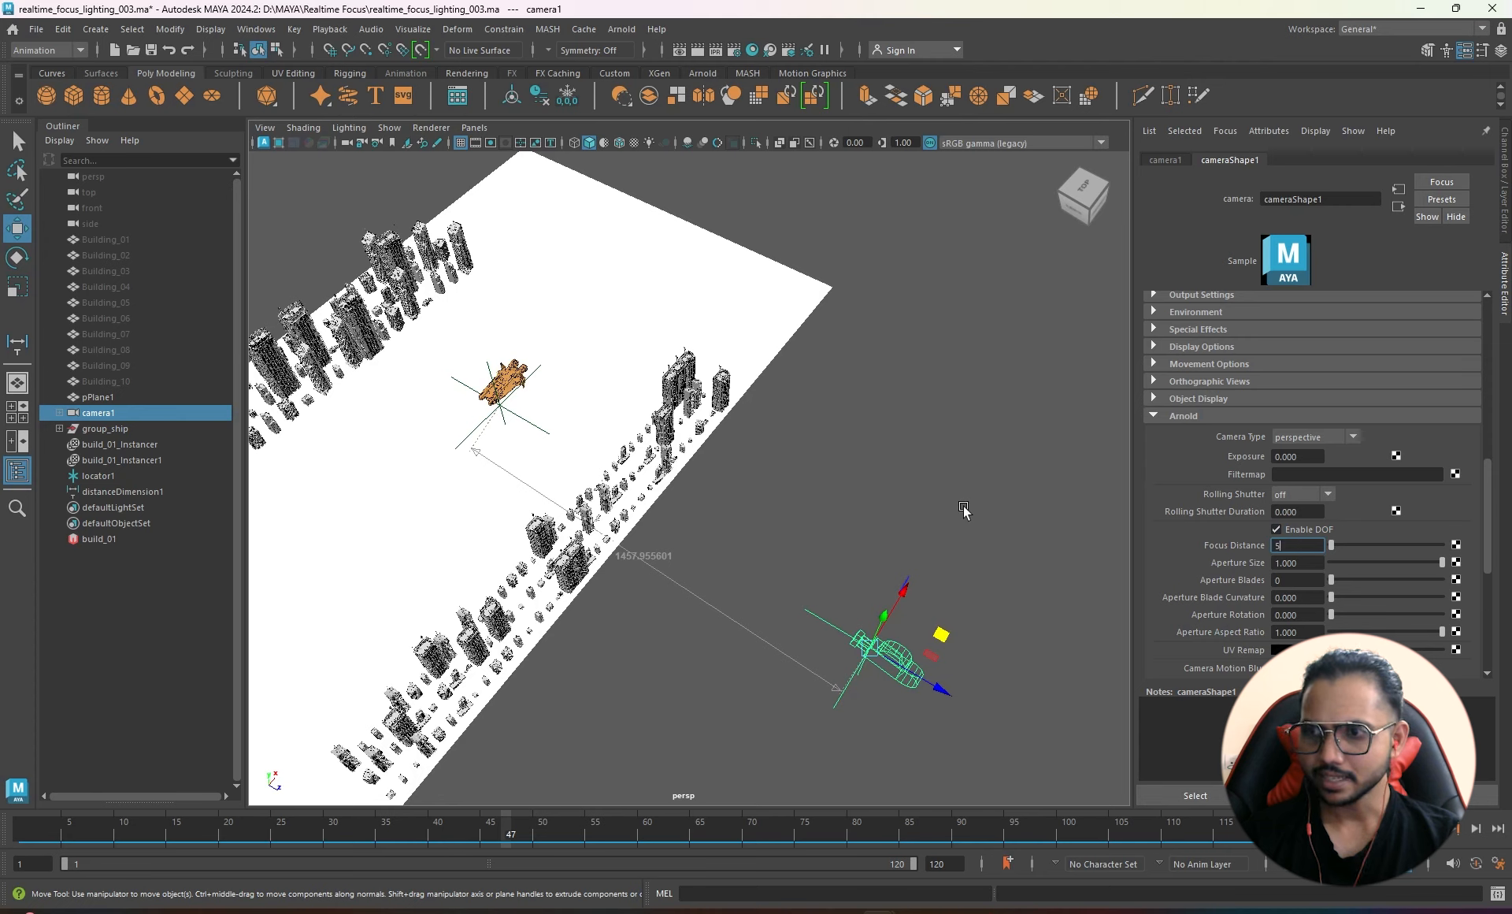
- Create a new expression on Focus Distance and select cameraShape1.aiFocusDistance in the Expression Editor
right_click(1225, 546)
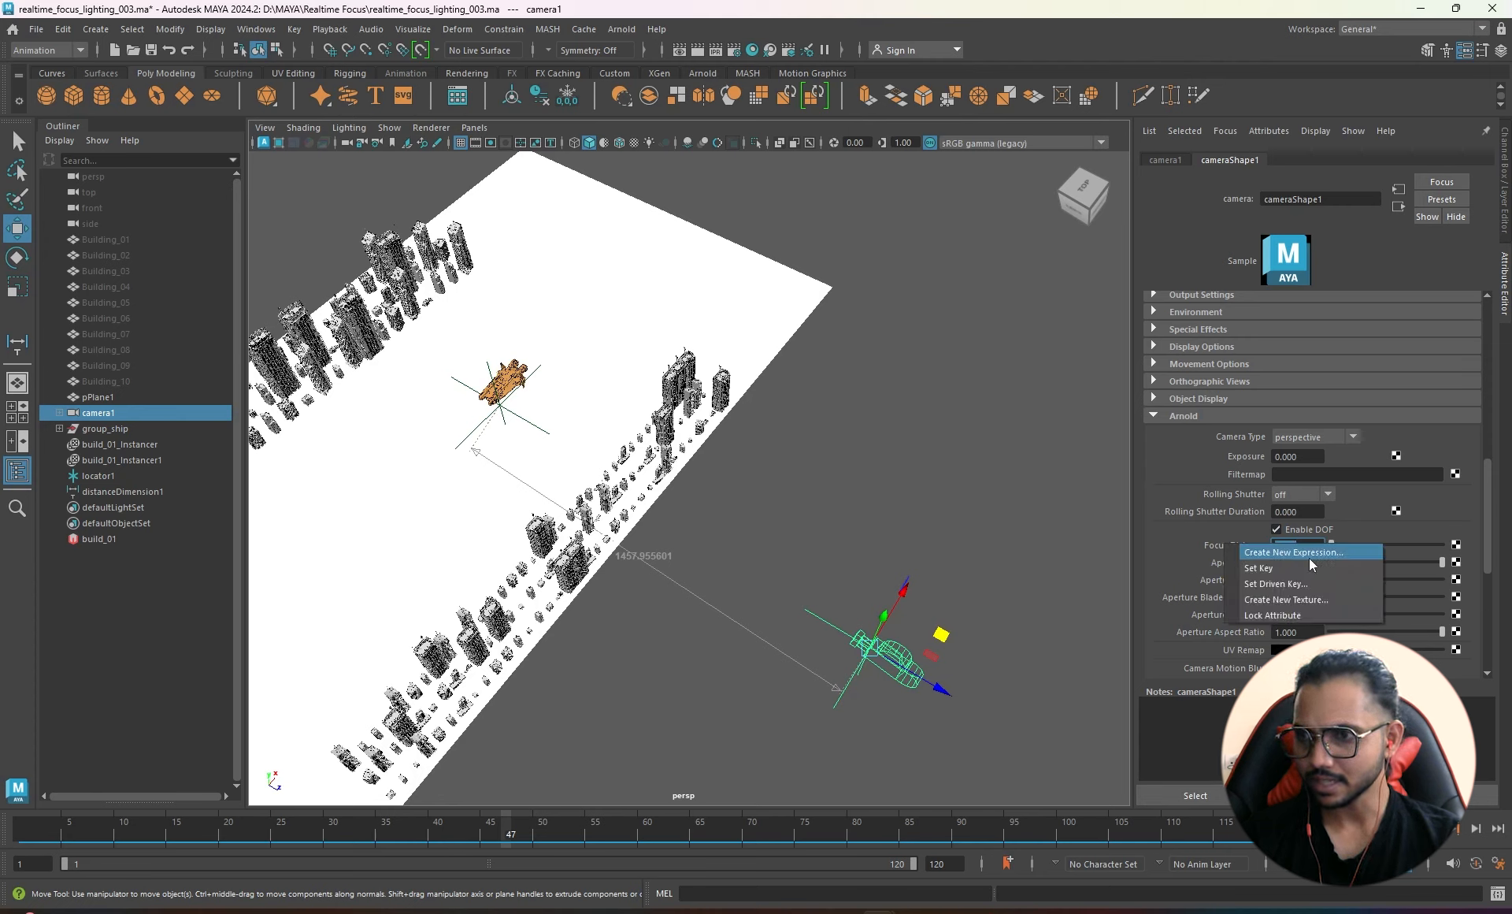
left_click(1277, 553)
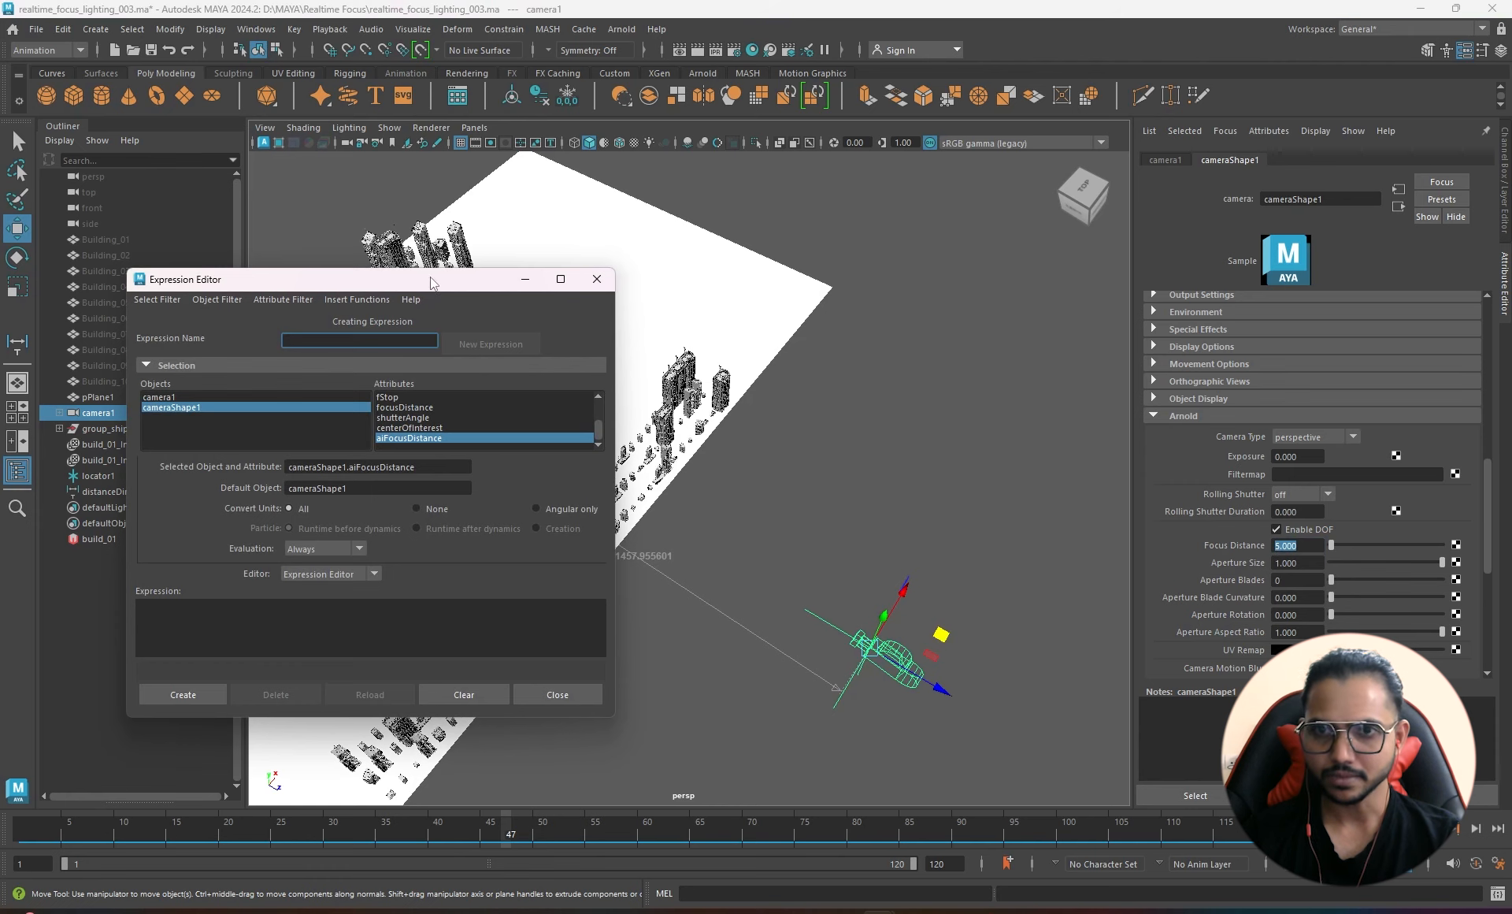
left_click_drag(430, 282, 717, 274)
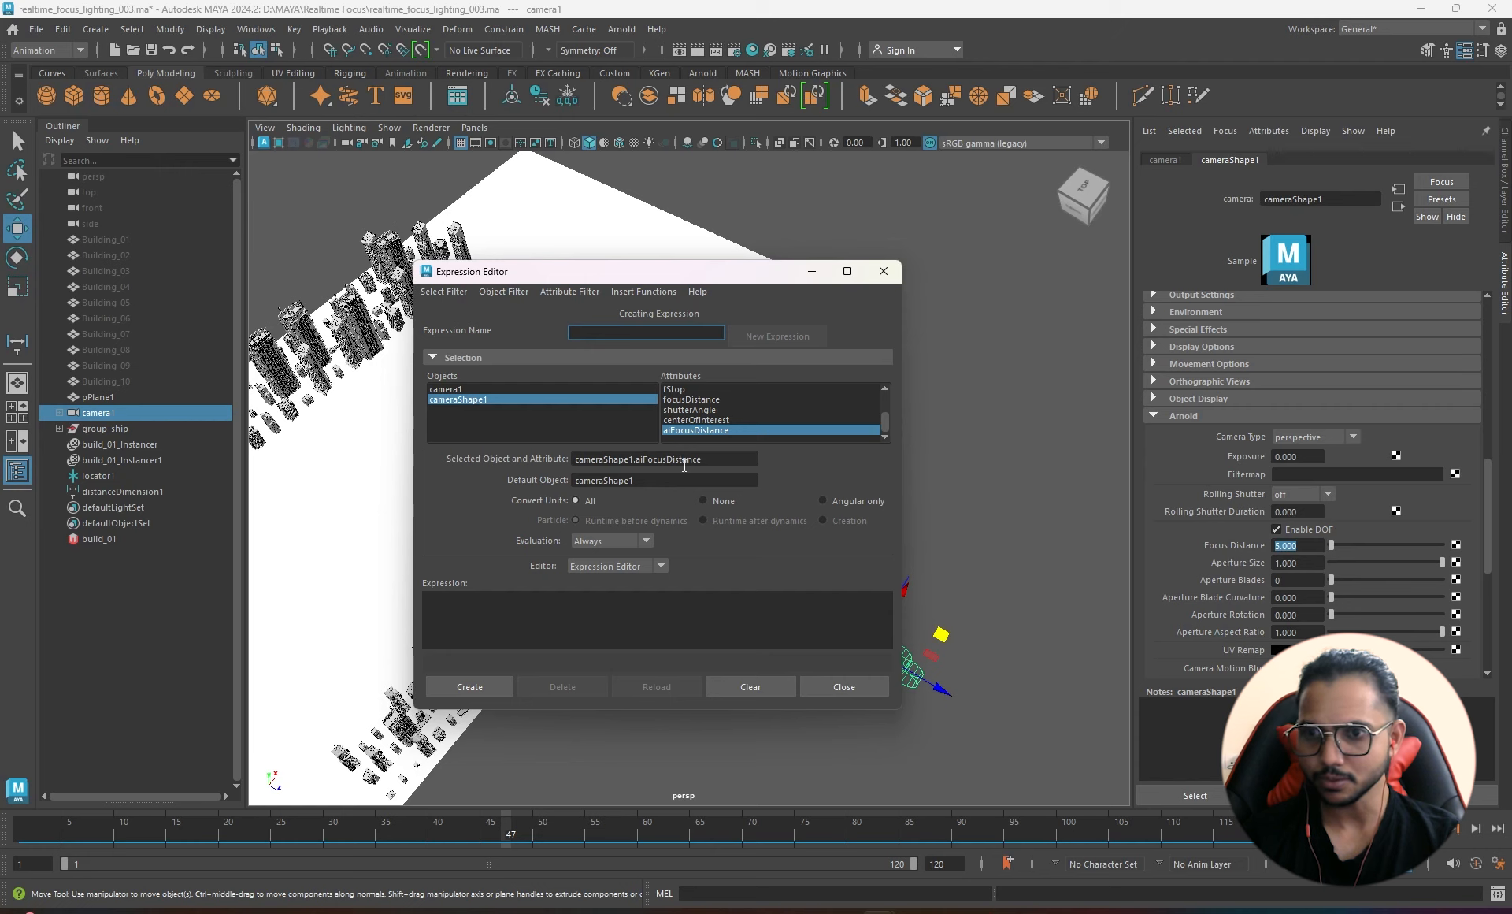
left_click_drag(724, 459, 530, 460)
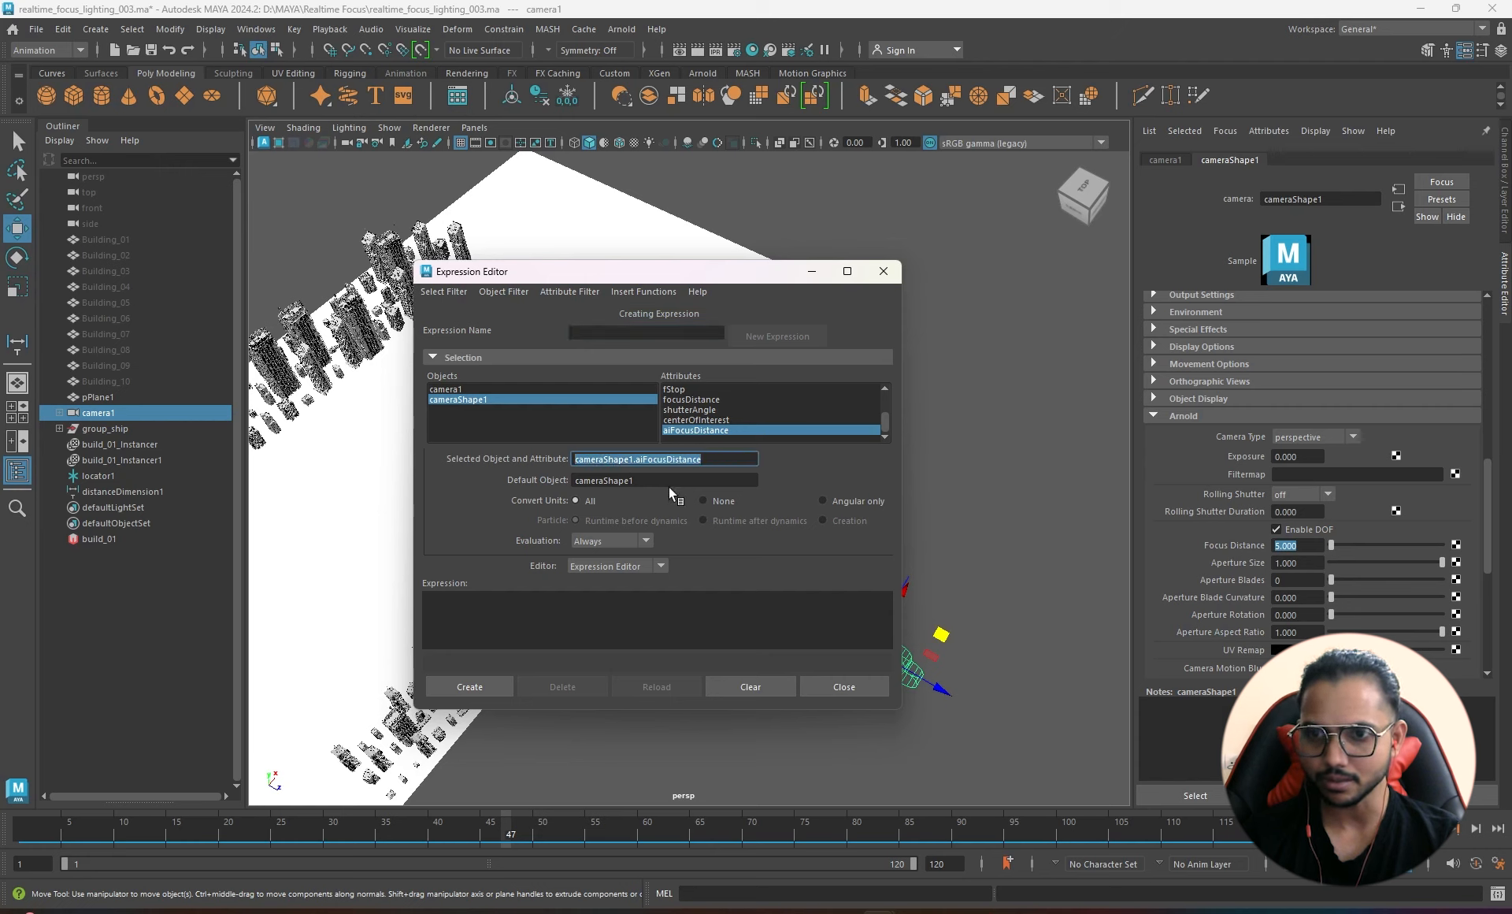
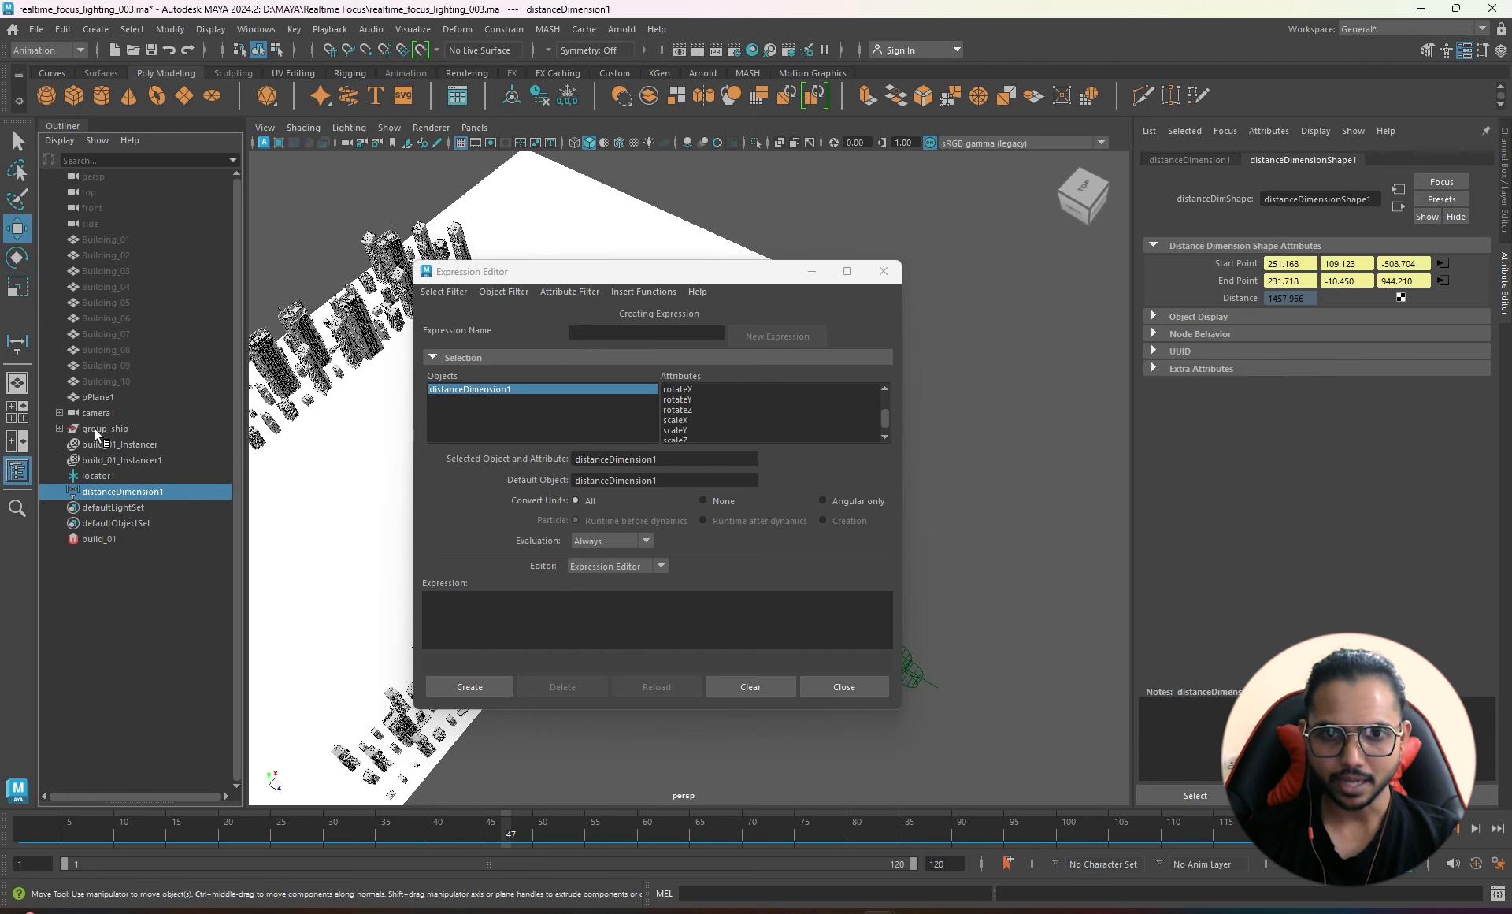
- Create the expression cameraShape1.aiFocusDistance = distanceDimensionShape1.distance on the camera's Focus Distance
left_click(111, 412)
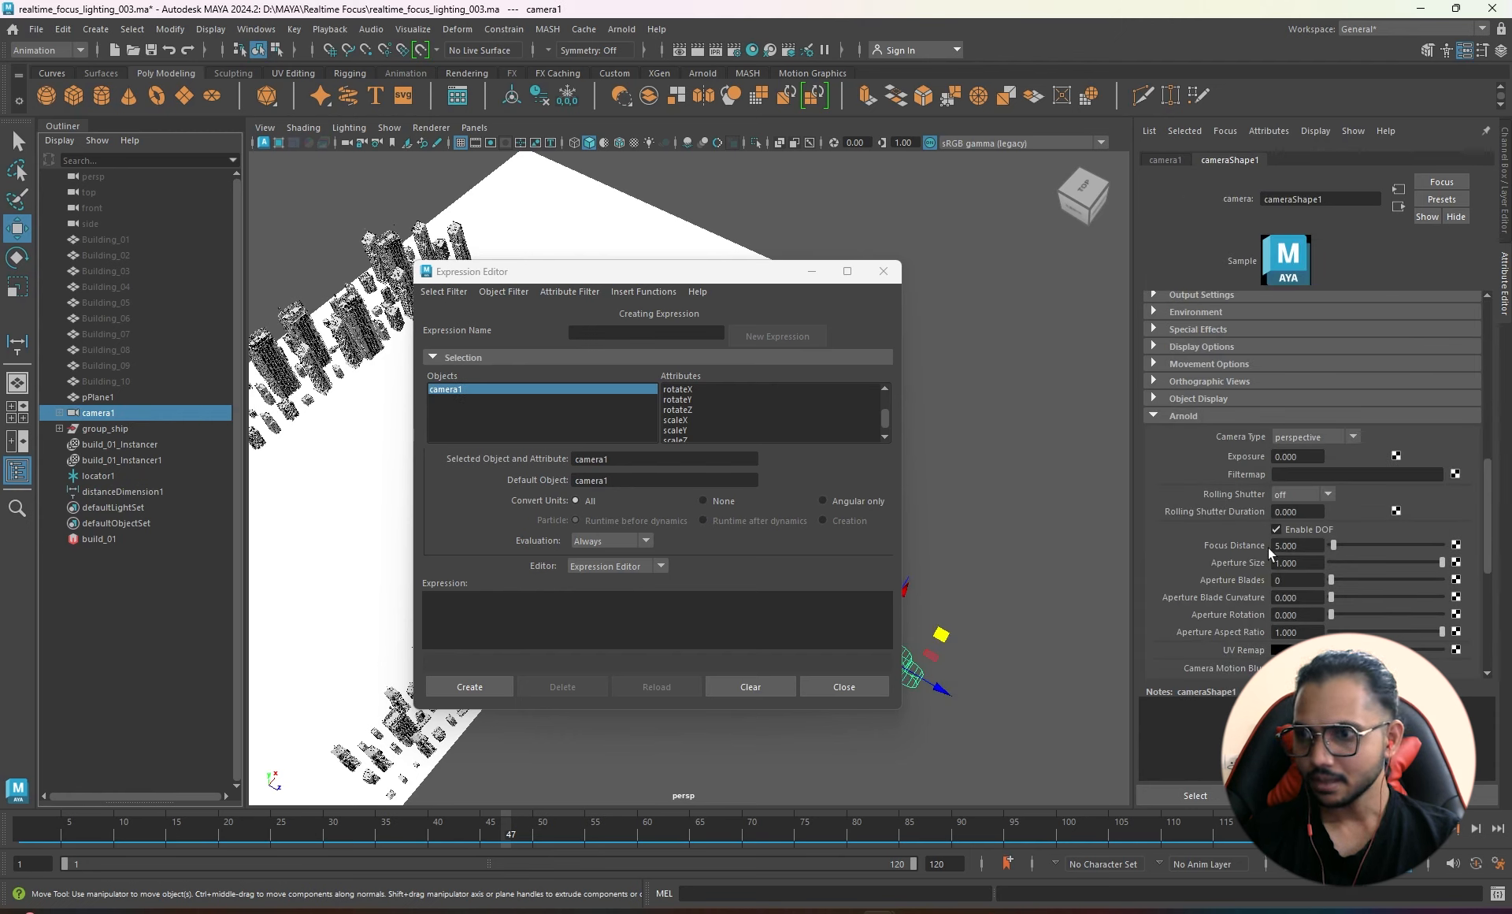
right_click(1235, 545)
left_click(1301, 554)
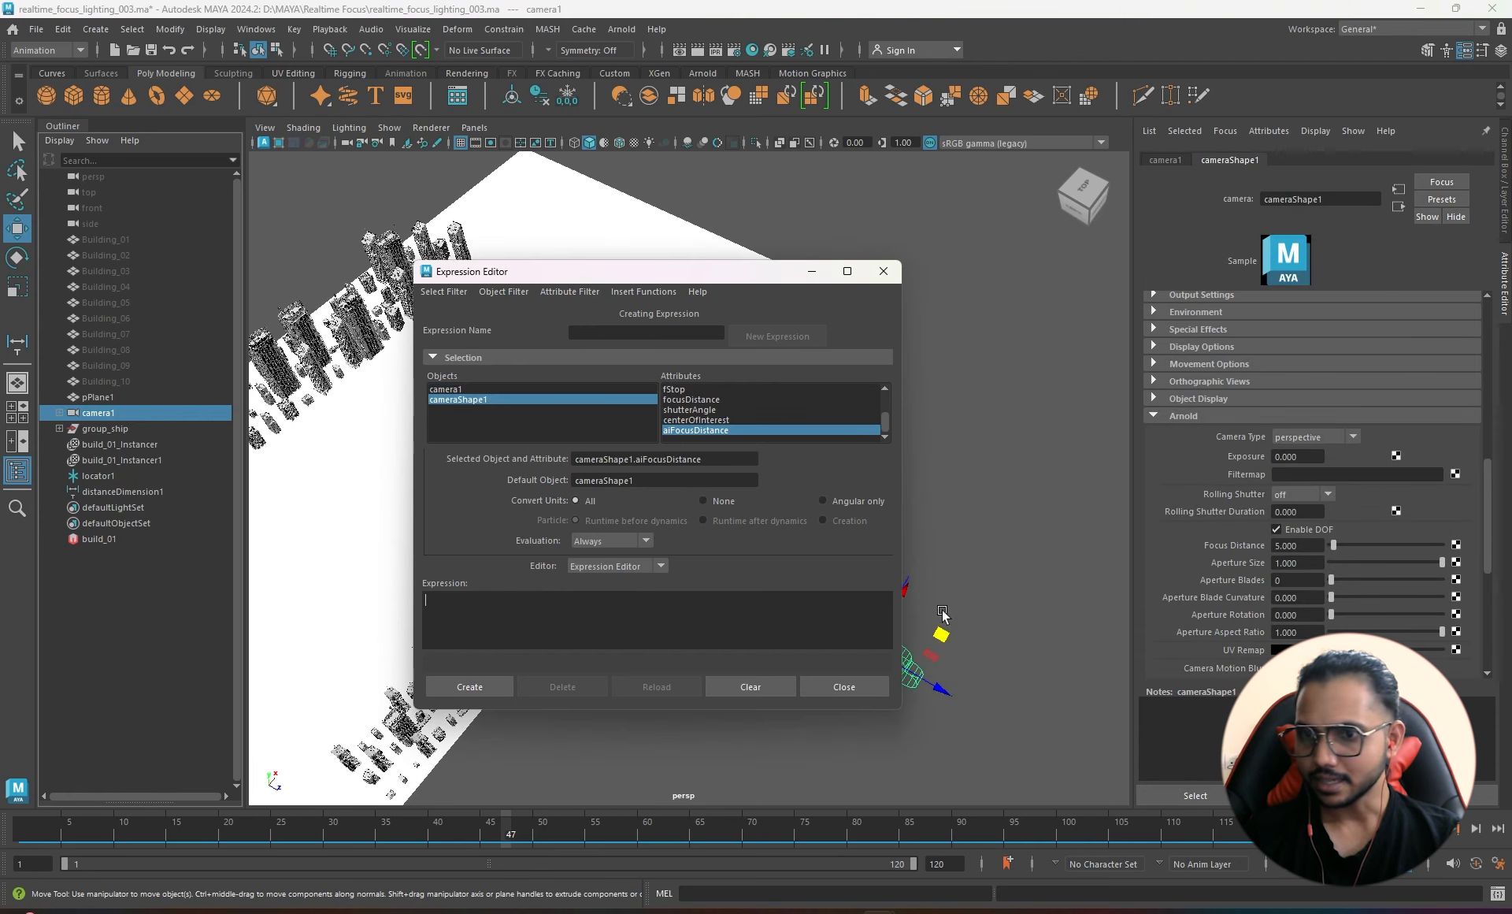
double_click(676, 459)
triple_click(660, 458)
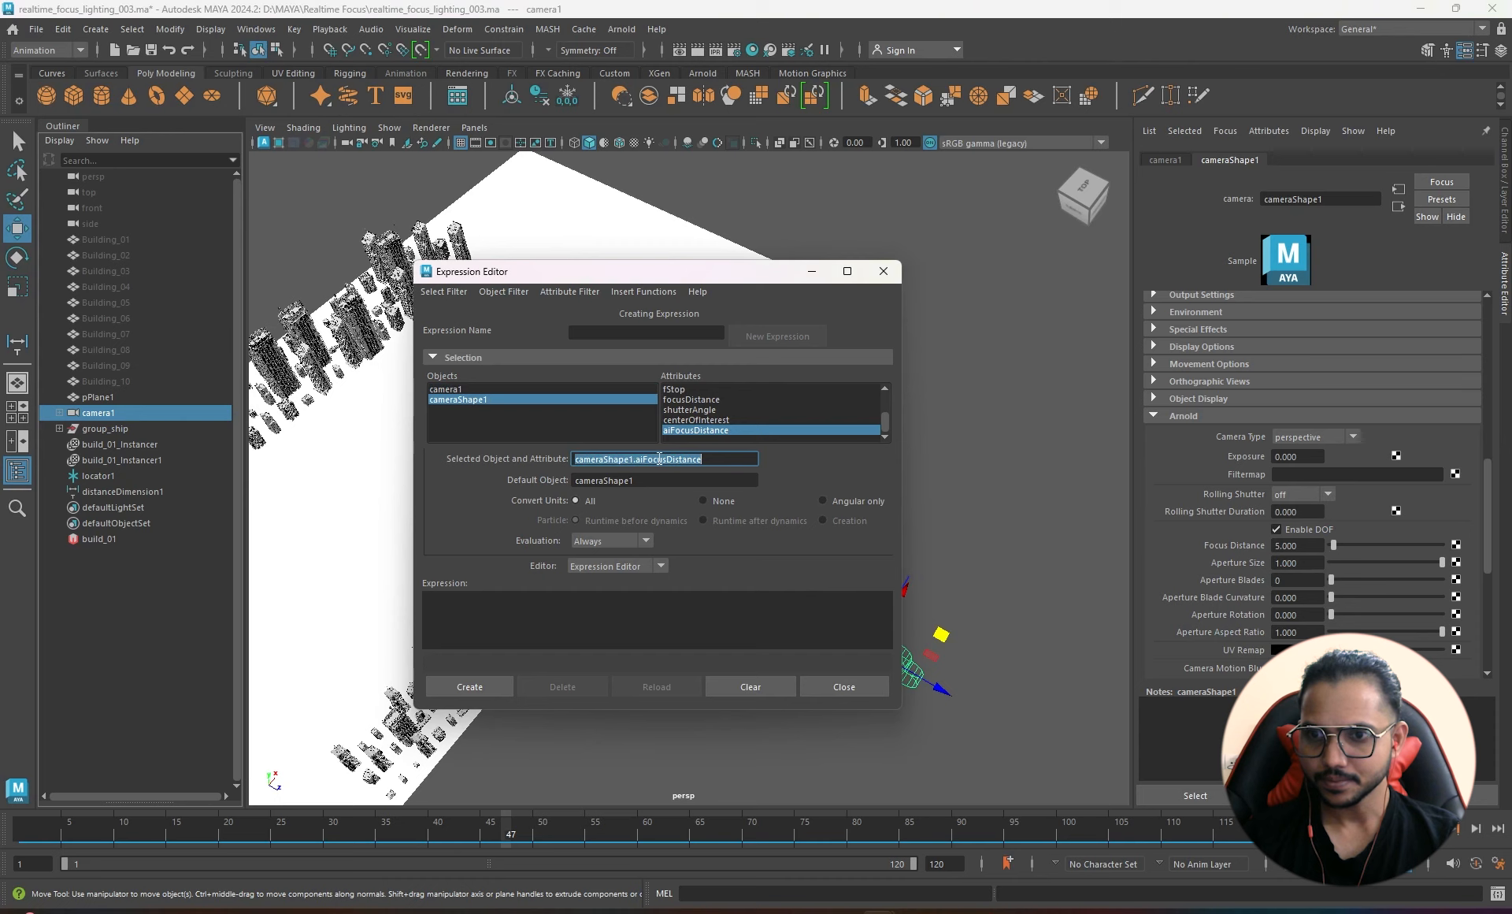
key("ctrl+c")
left_click(594, 630)
key("ctrl+v")
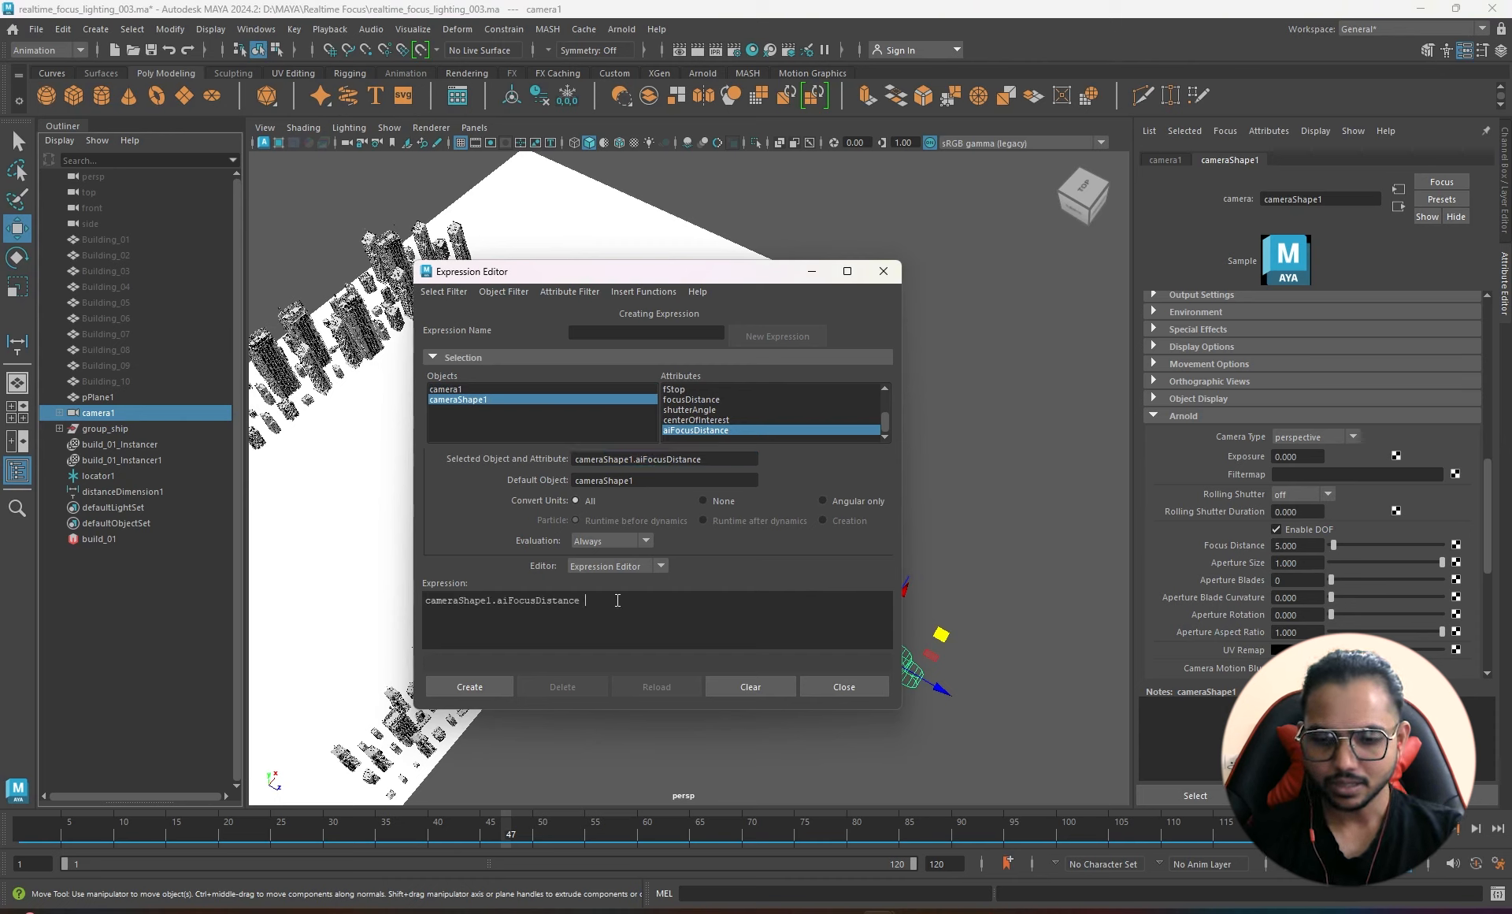
type("=")
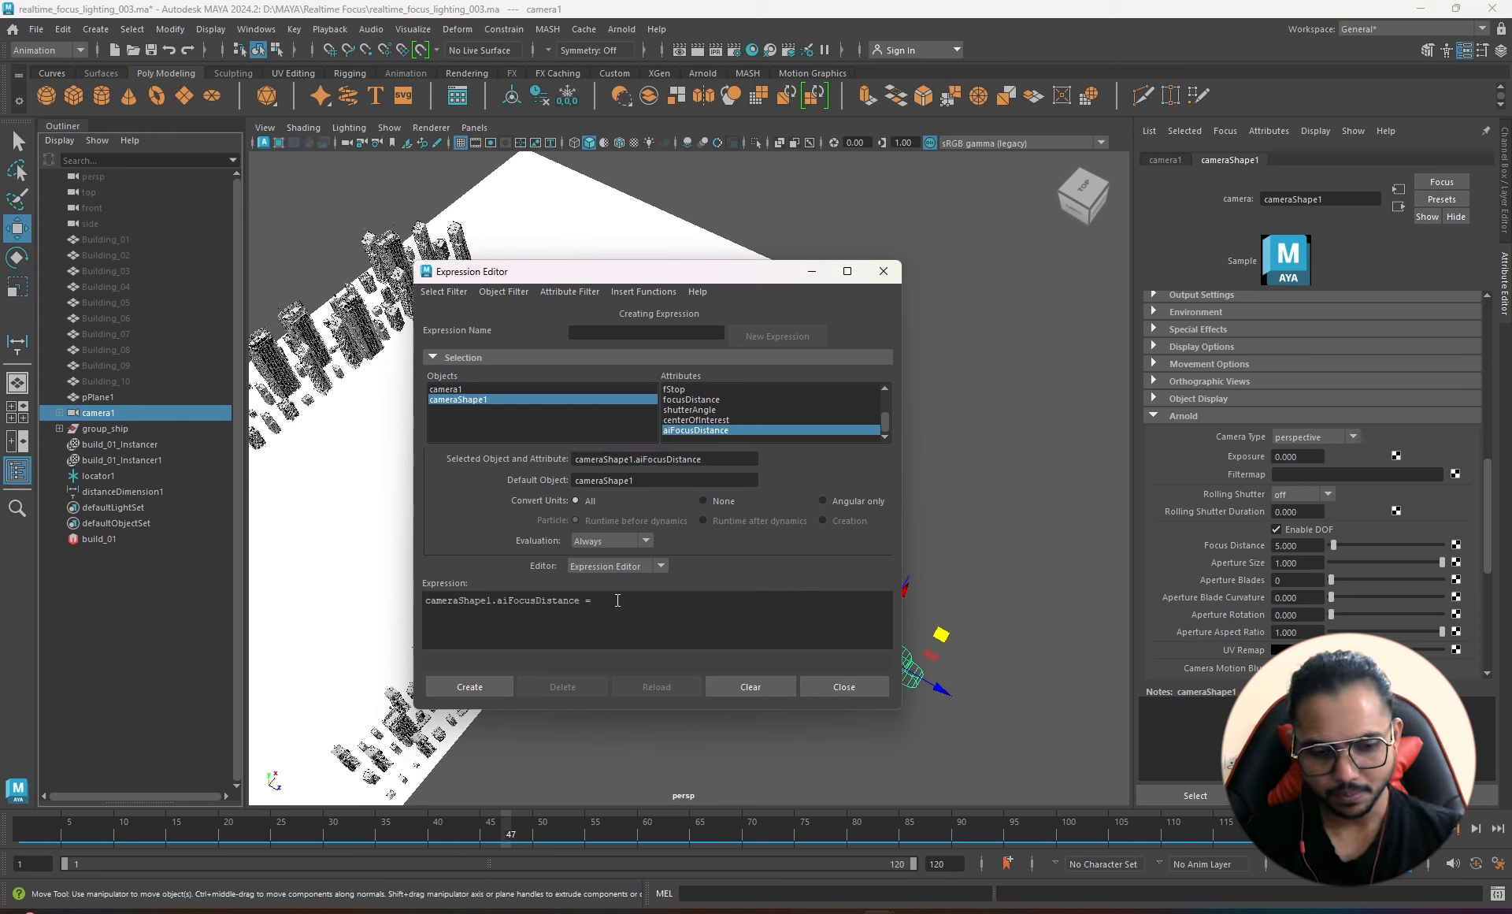
key("ctrl+v")
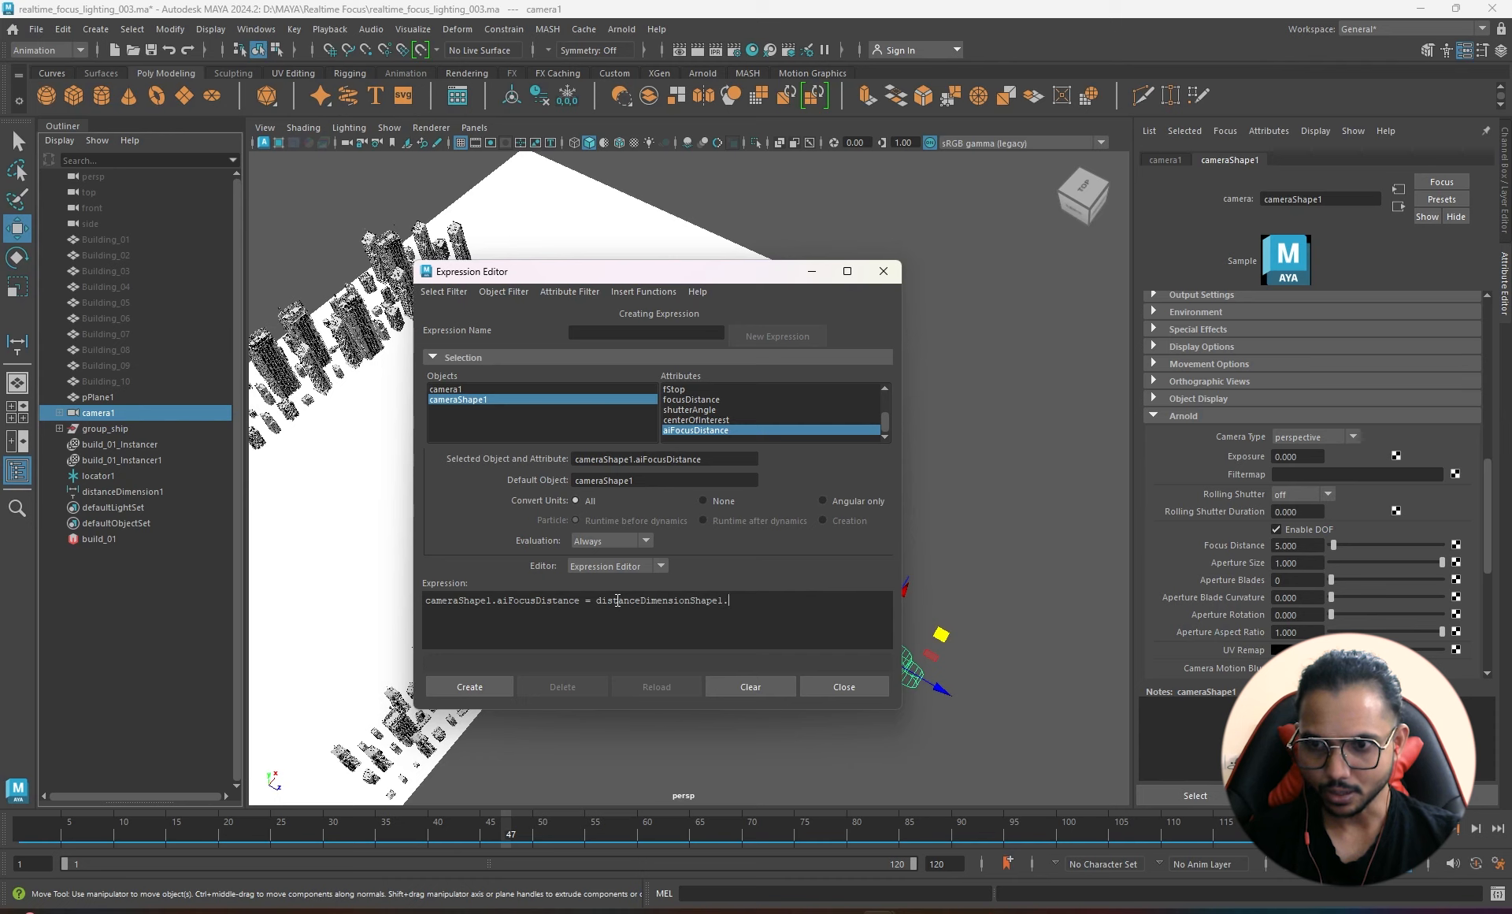
type("dist")
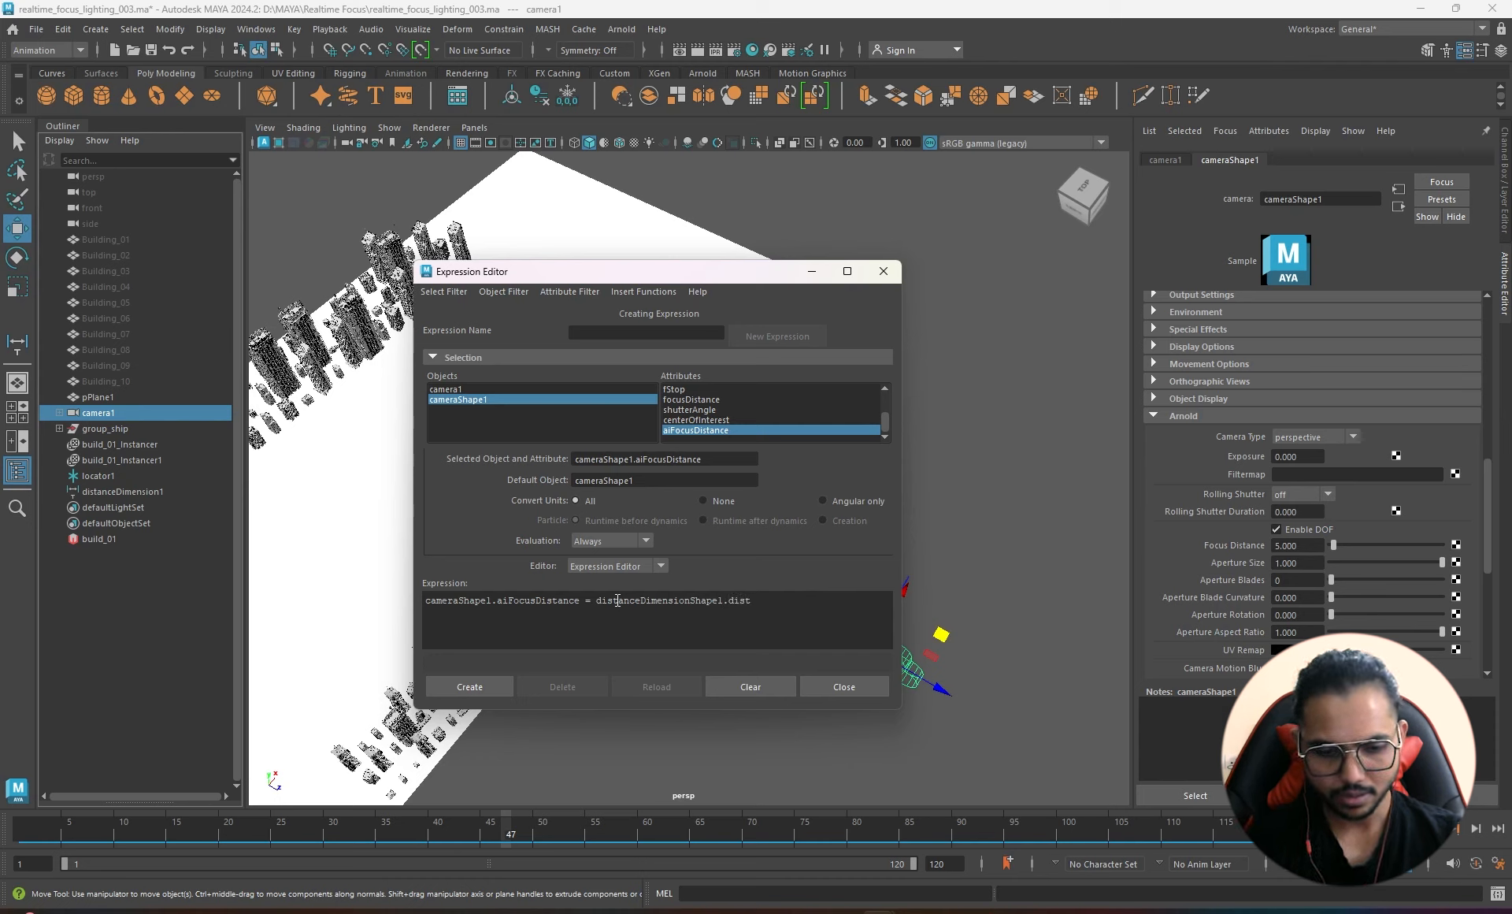
type("ance")
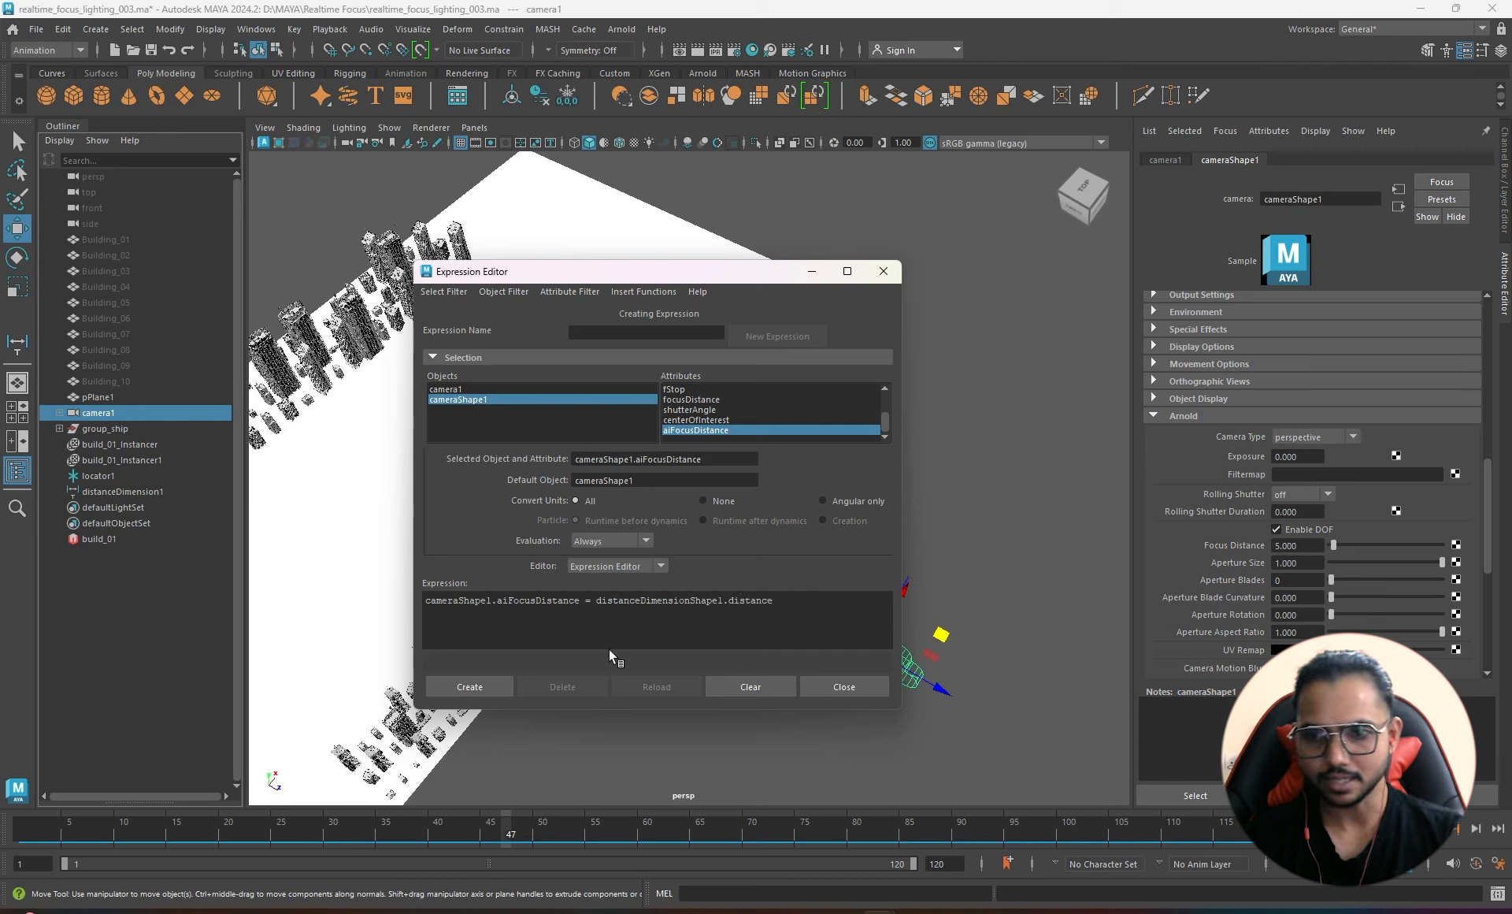
left_click(473, 691)
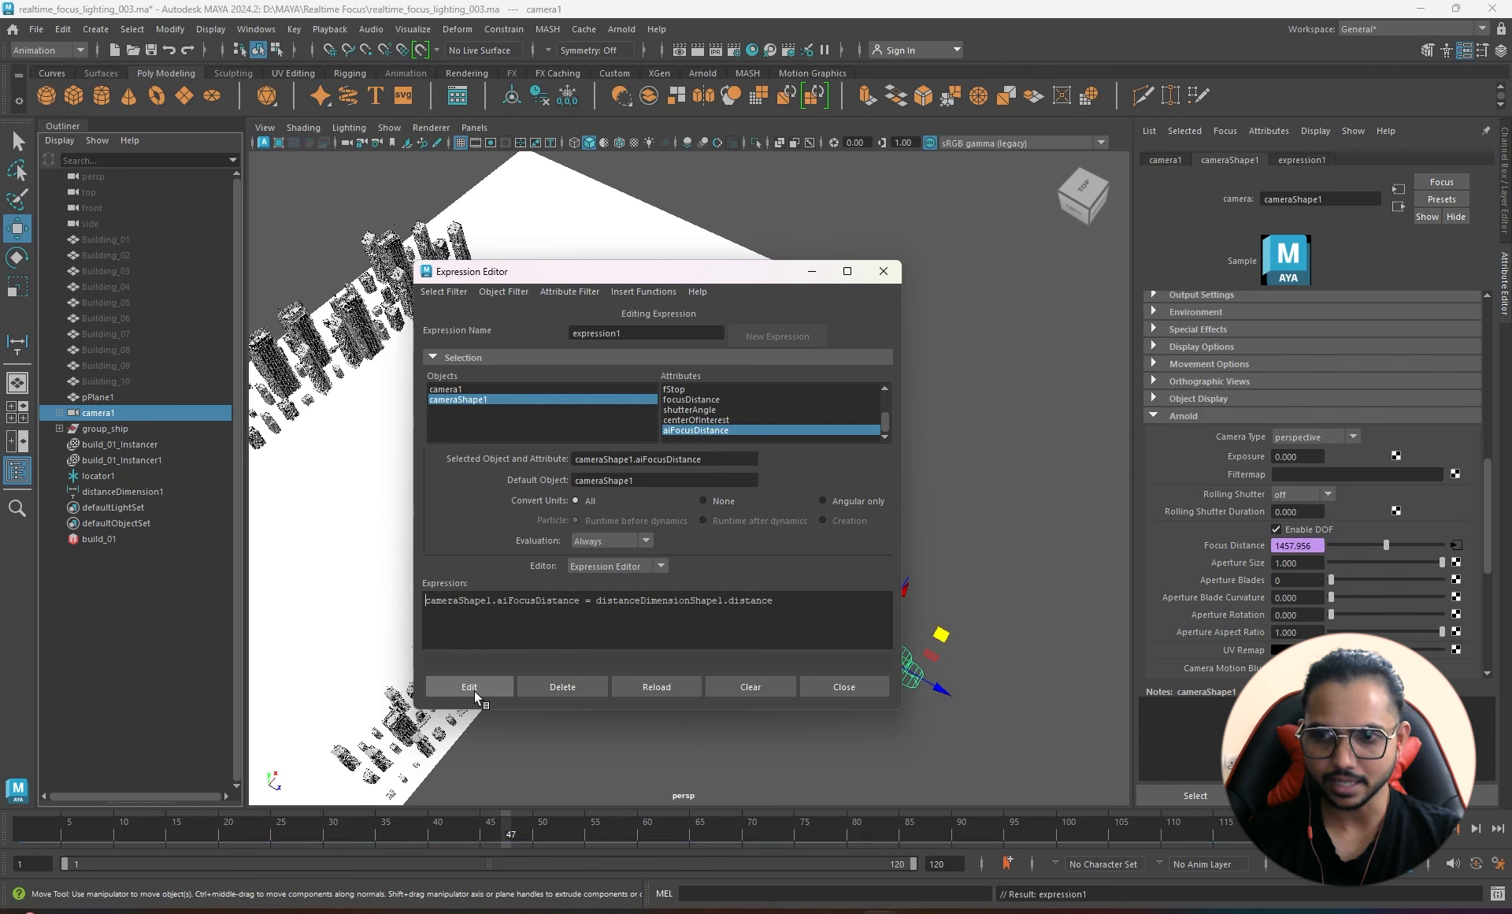
- Close the Expression Editor and expand the camera's Arnold settings
left_click(883, 271)
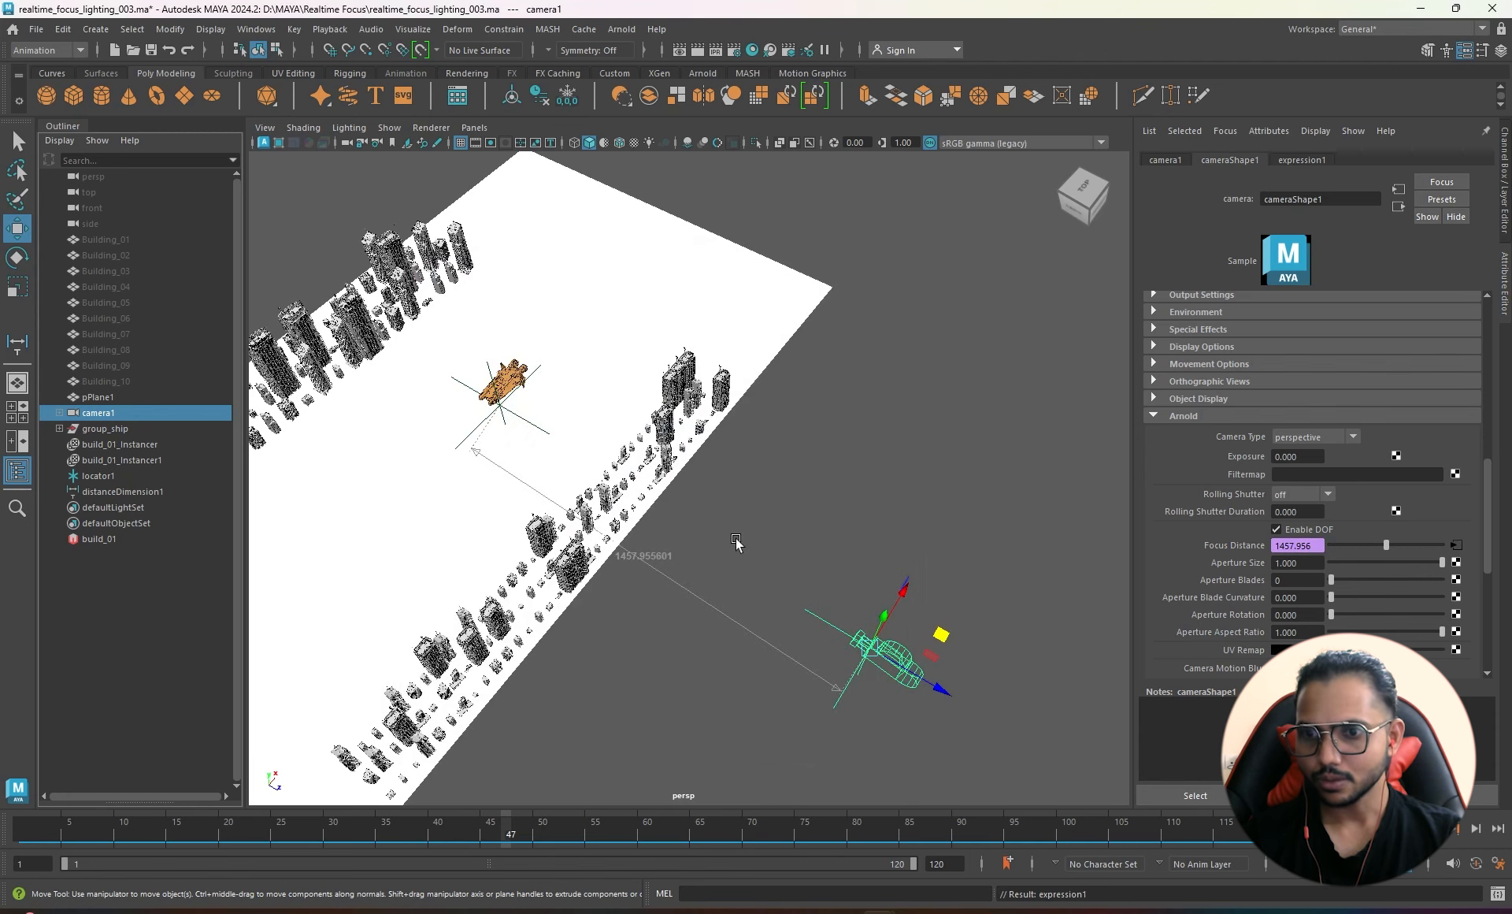
left_click_drag(735, 540, 781, 544, "alt")
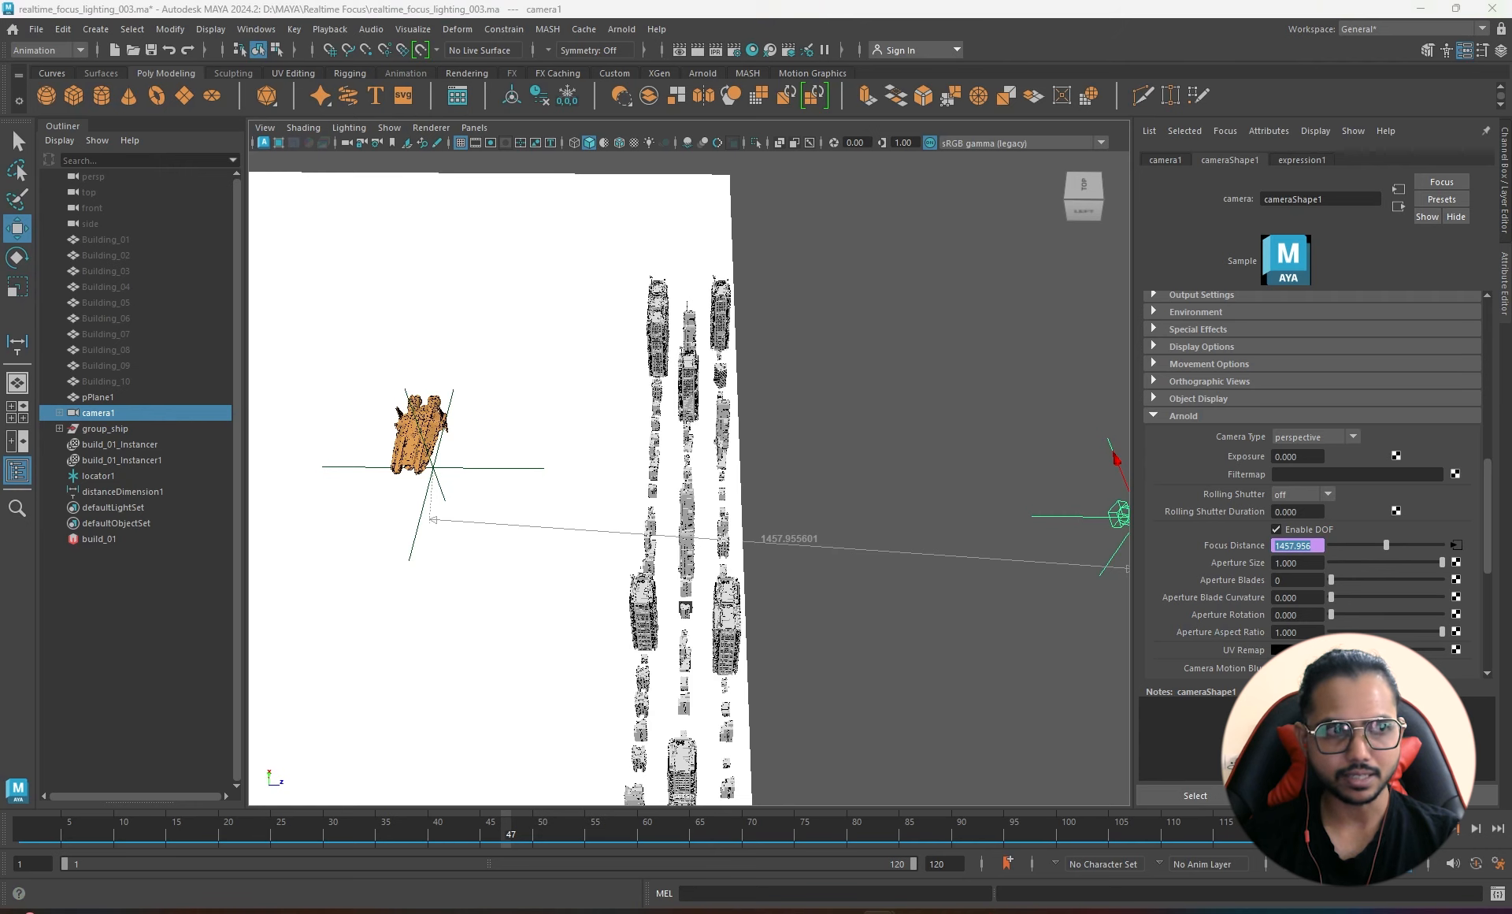
left_click_drag(0, 229, 1052, 137)
scroll(1142, 591, "down", 5)
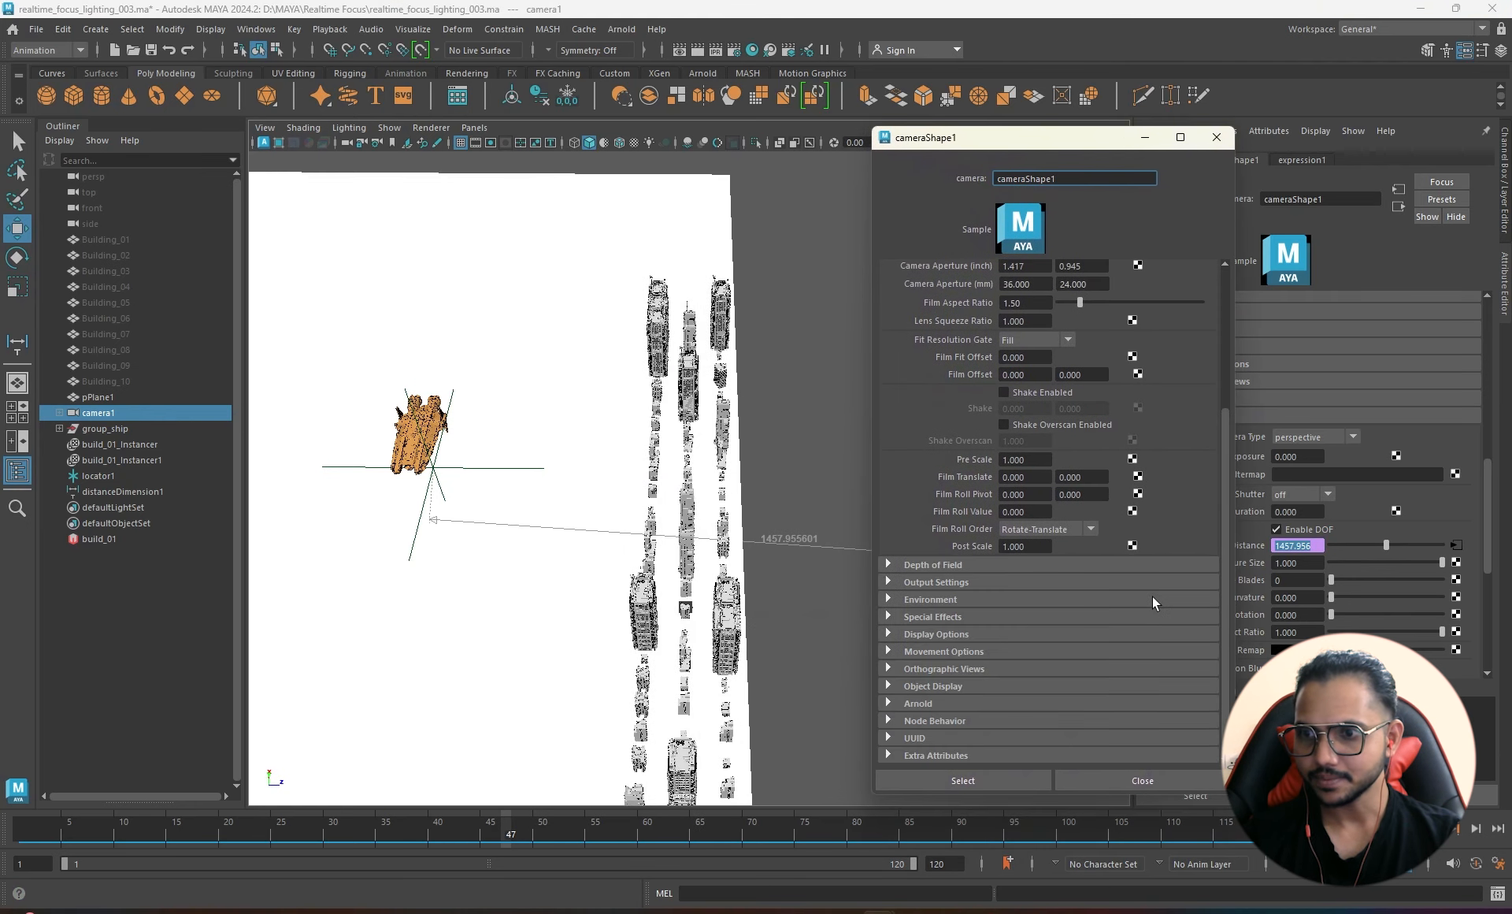
left_click(920, 701)
scroll(1052, 649, "down", 9)
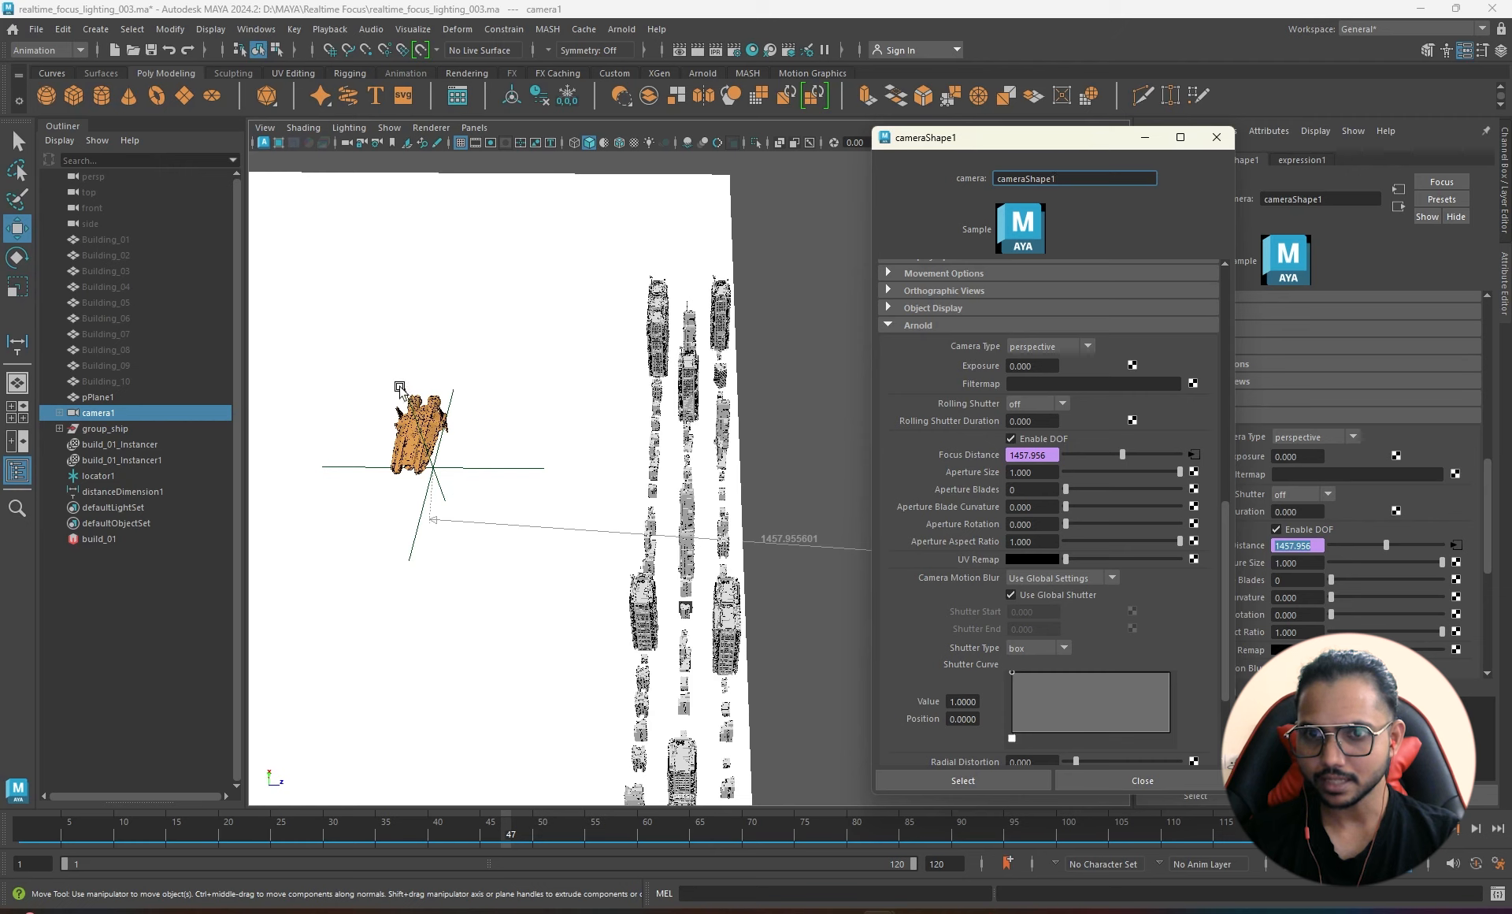
- Move locator1 along X to test Focus Distance updating, then undo the camera move
left_click(441, 467)
left_click_drag(503, 466, 837, 472)
left_click(771, 495)
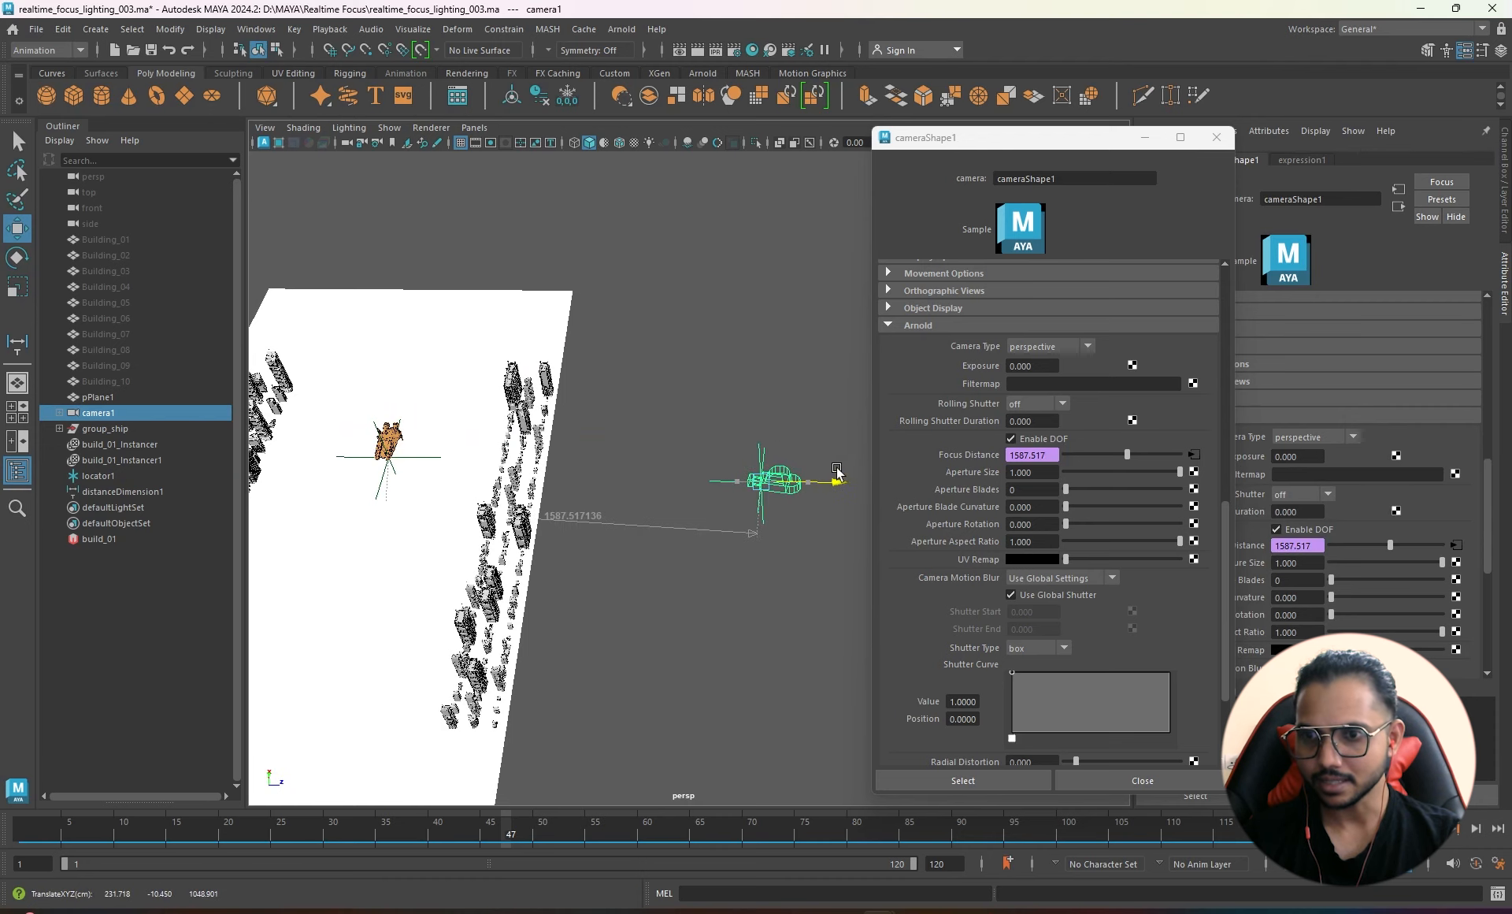
key("ctrl+z")
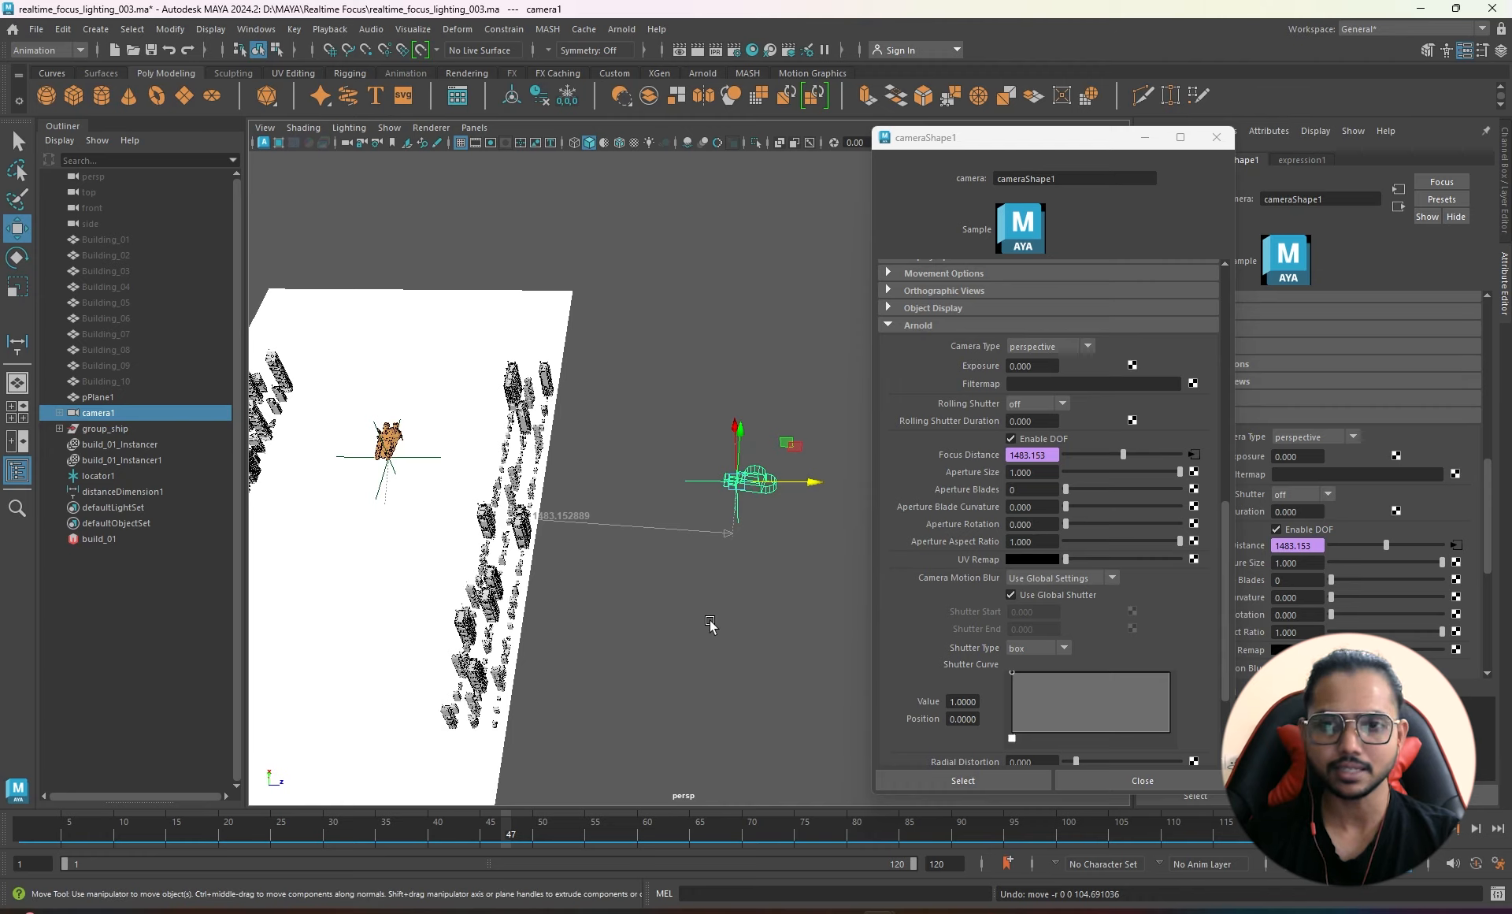
- Set the camera's Arnold Aperture Size to 0
left_click_drag(709, 627, 840, 464, "alt")
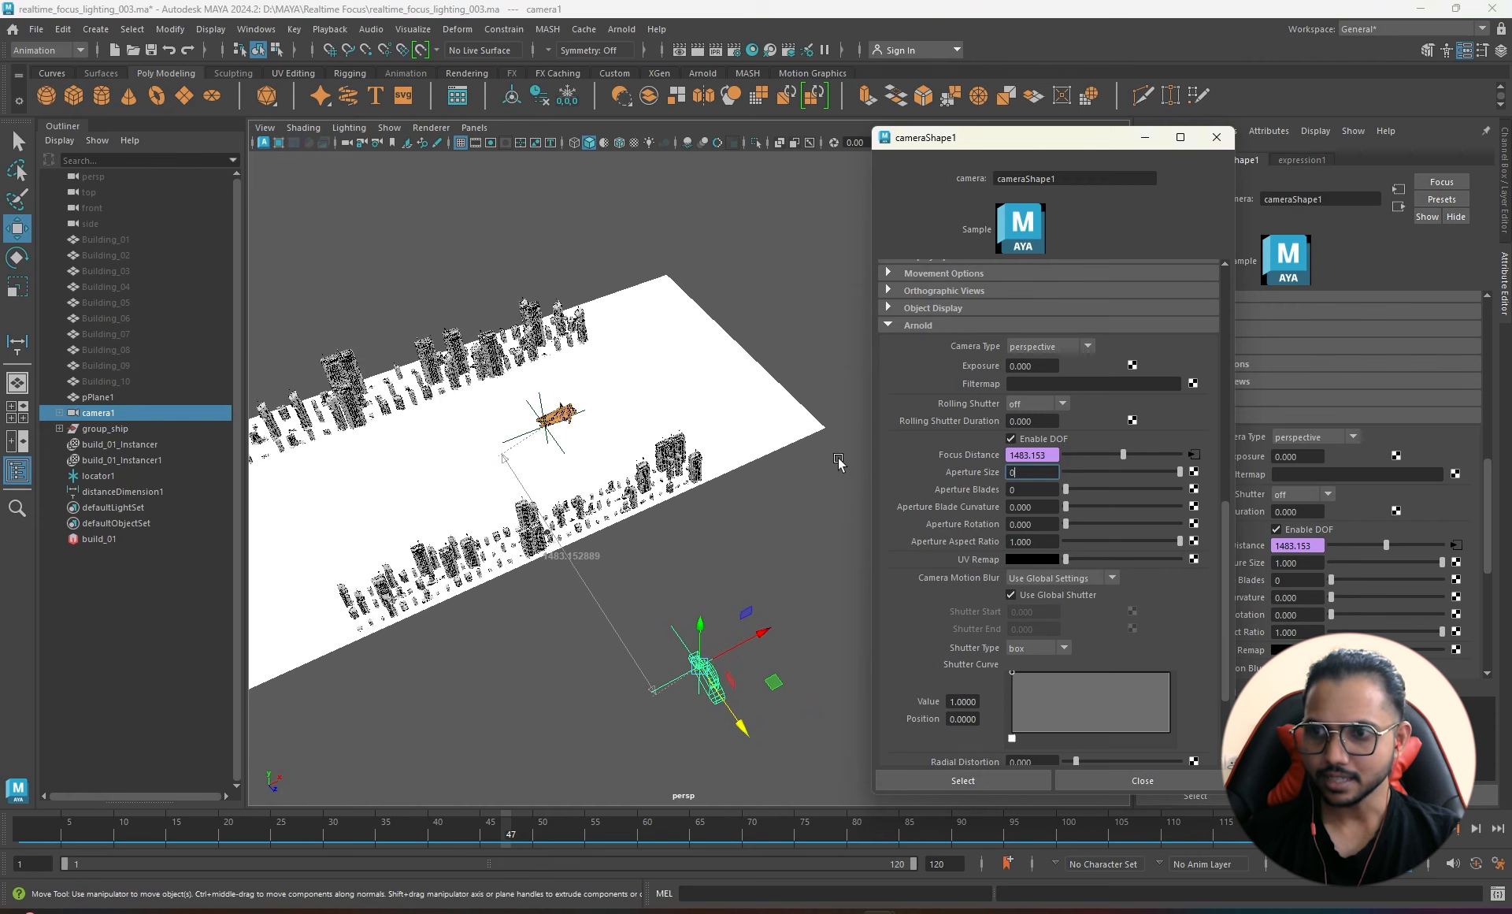
type("0")
key("Return")
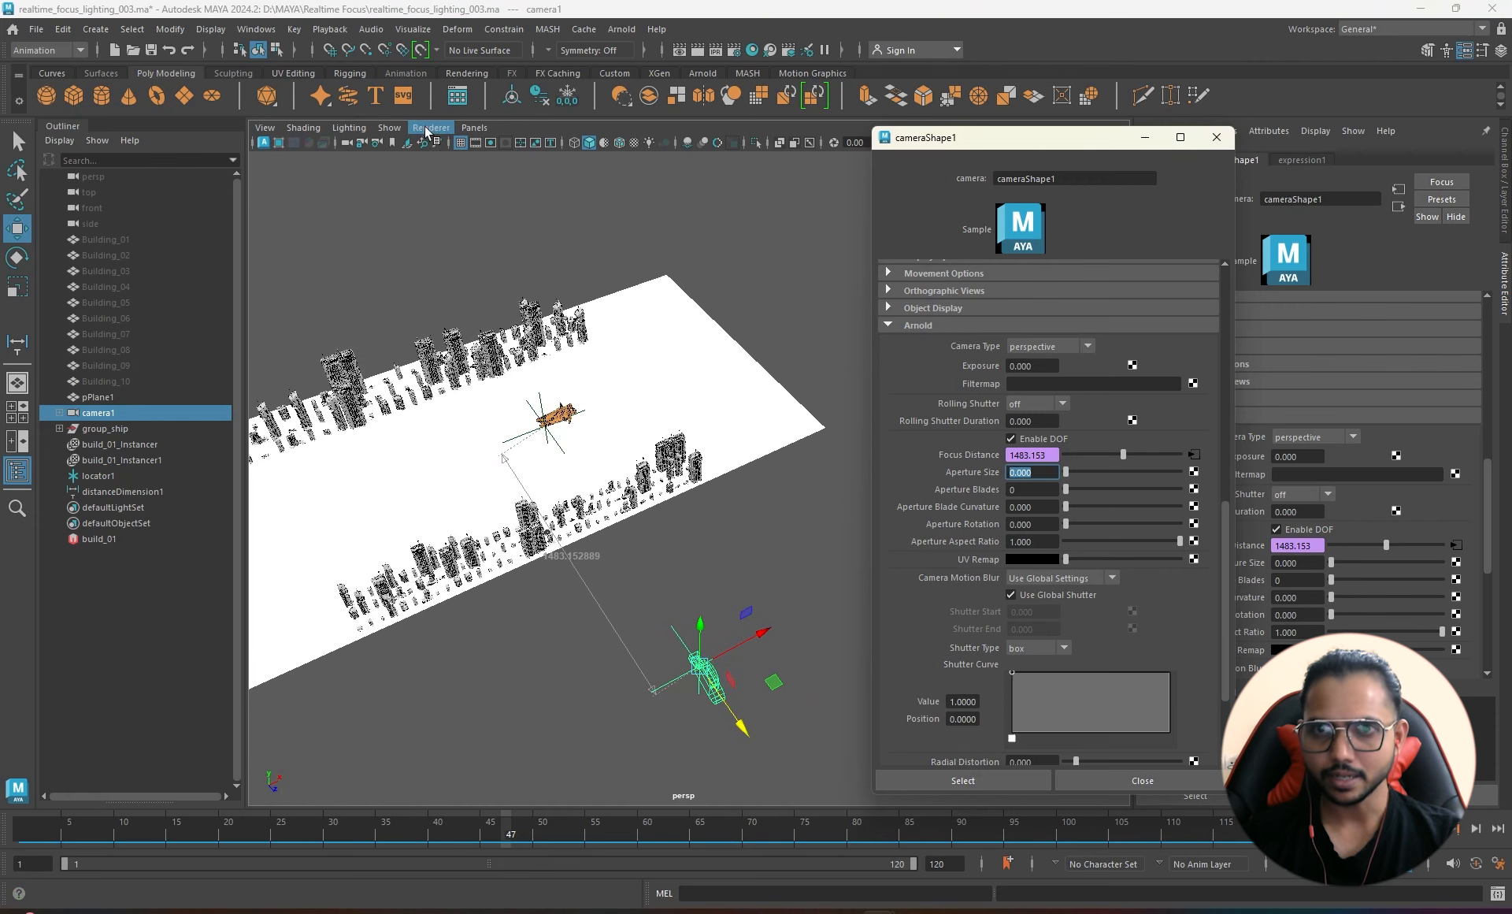
- Look through camera1 in the viewport and close the floating camera attributes window
left_click(474, 128)
mouse_move(572, 159)
left_click(672, 147)
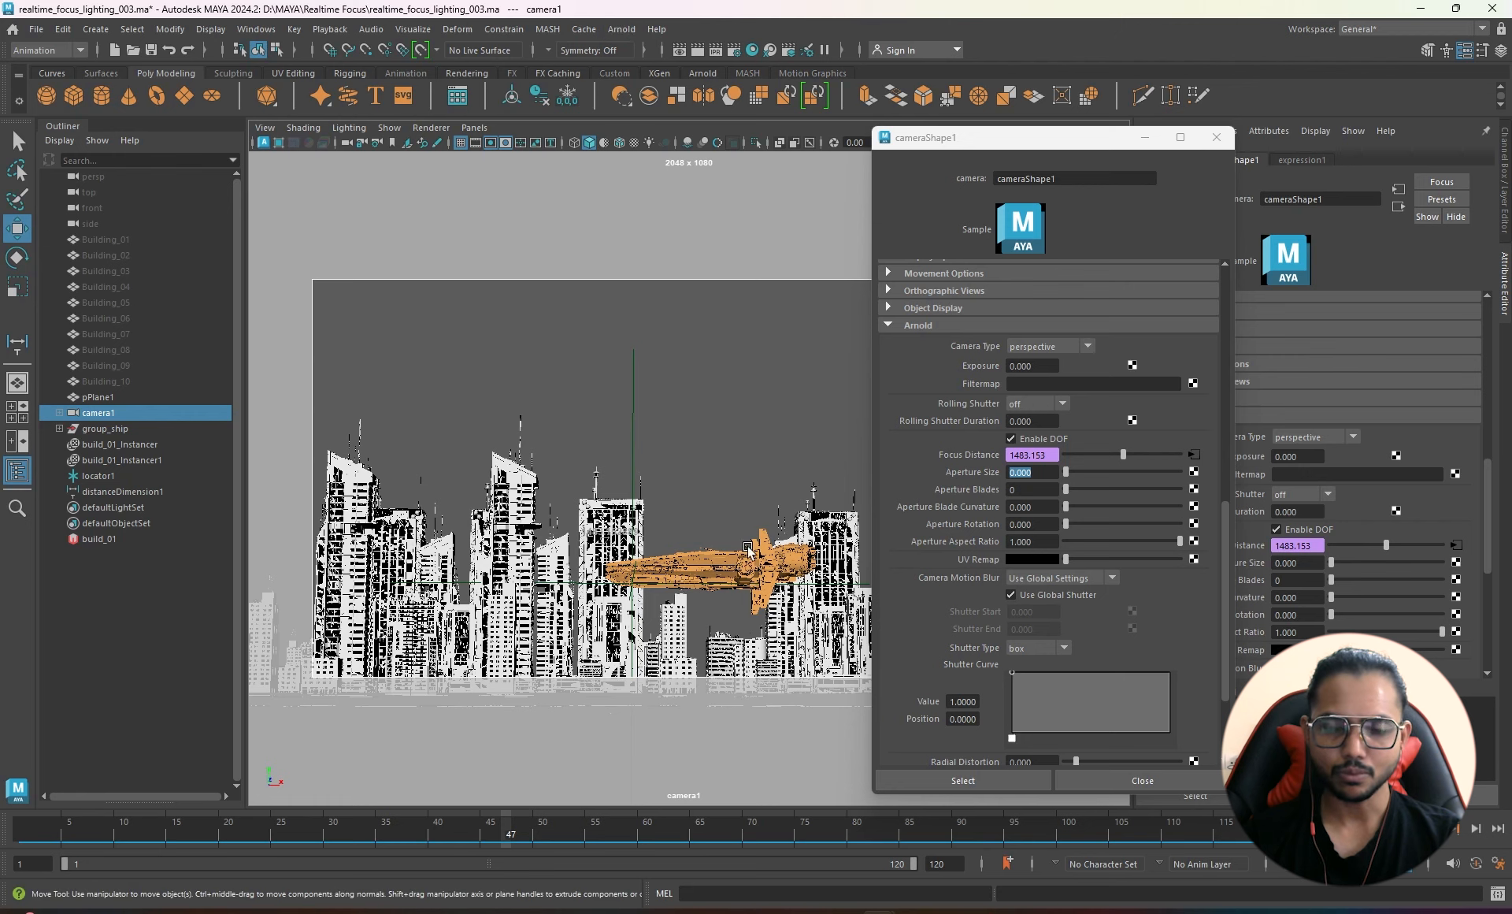
left_click(1217, 137)
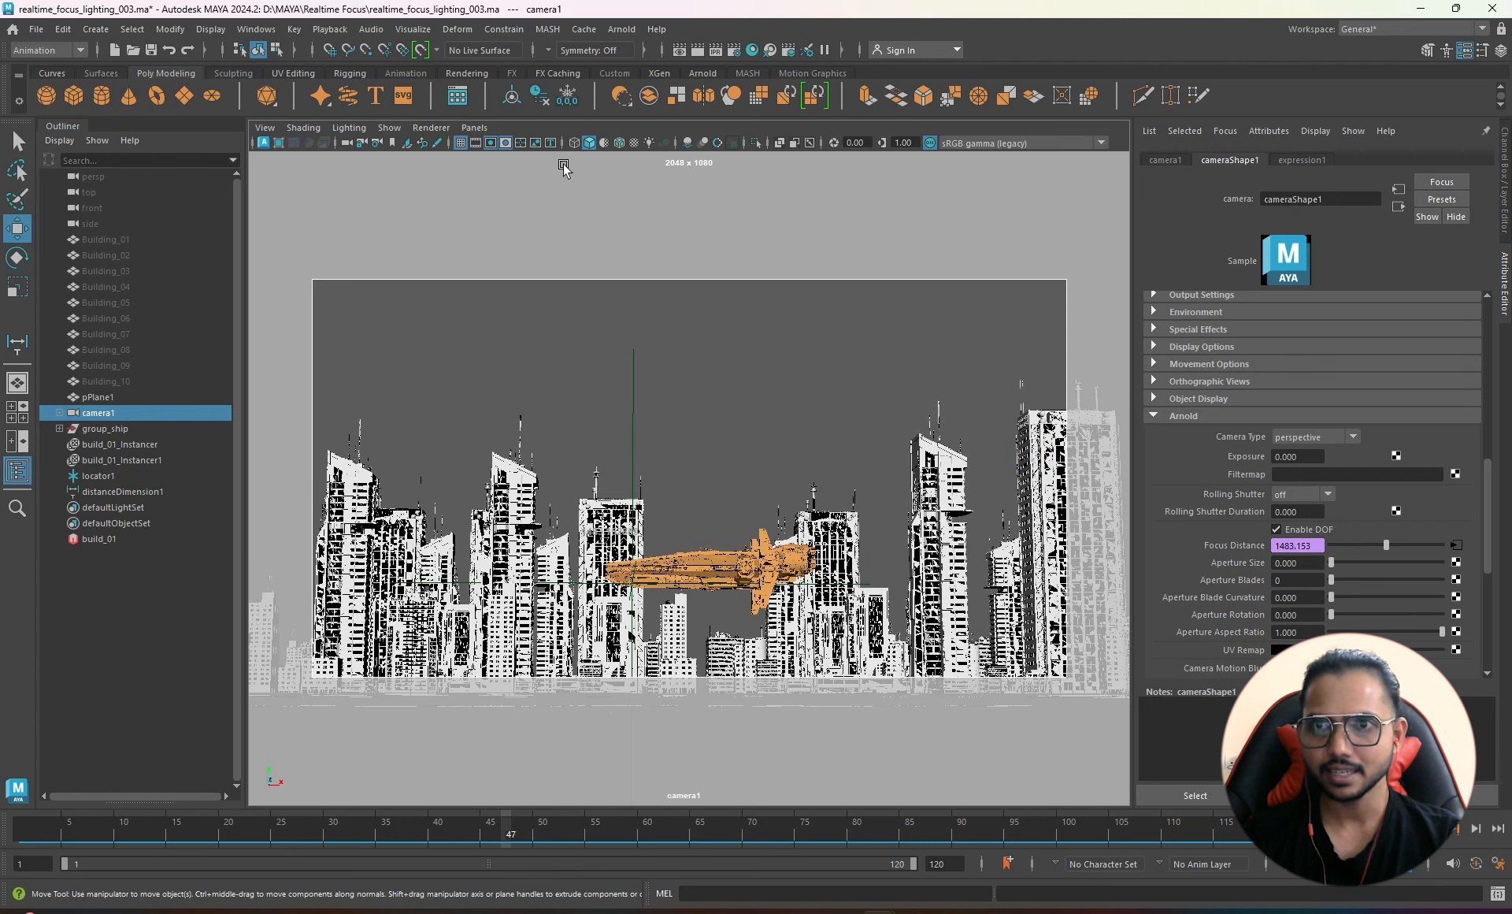
- Add an Arnold skydome light with Intensity 0.4
left_click(621, 29)
mouse_move(664, 141)
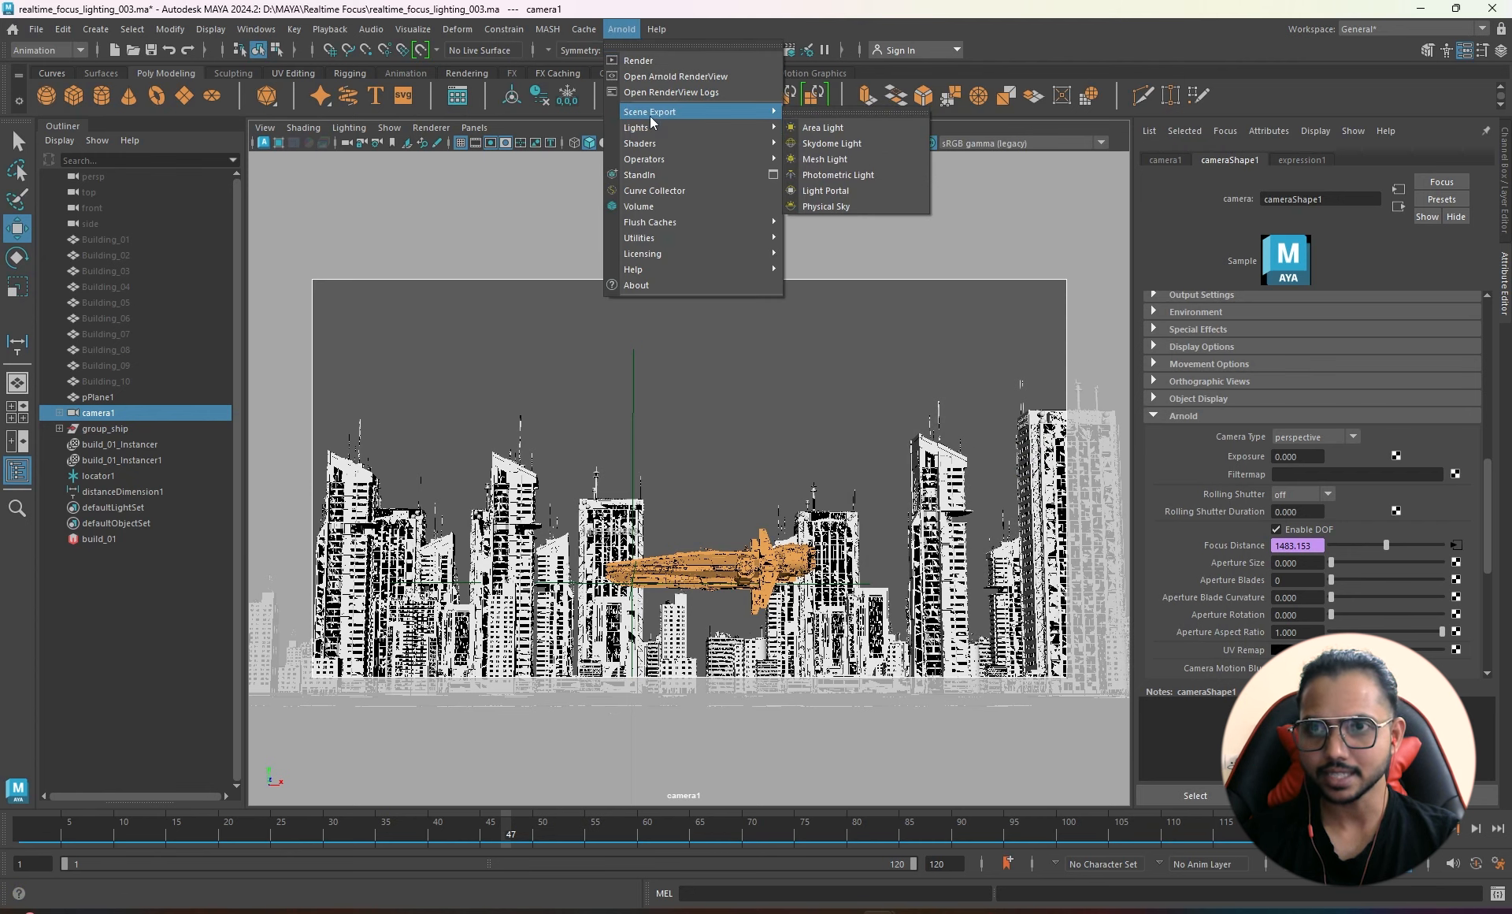
left_click(832, 144)
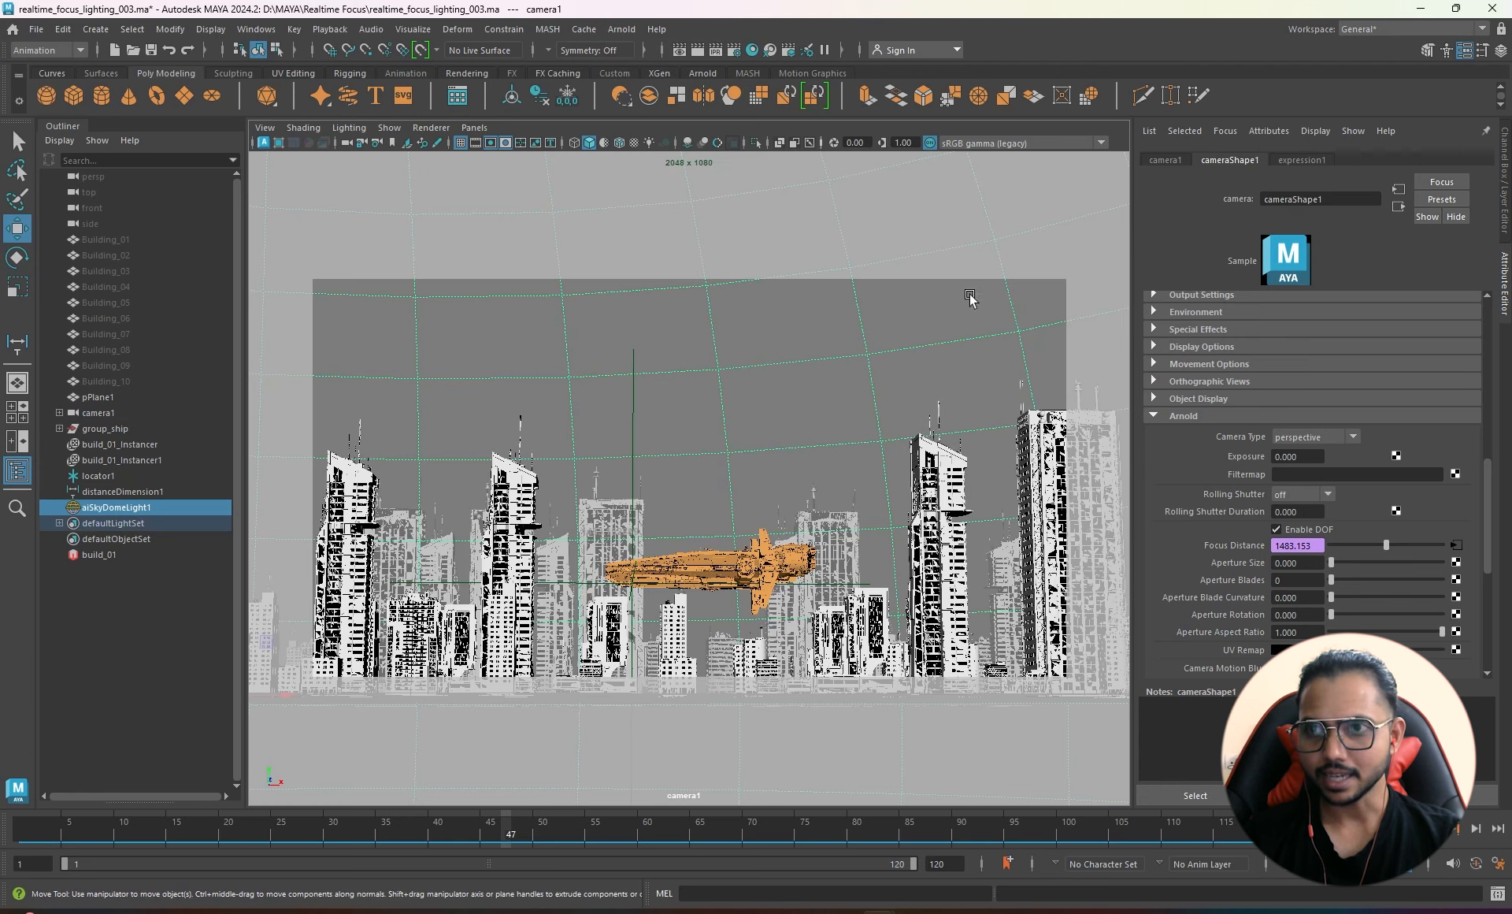
left_click(1299, 340)
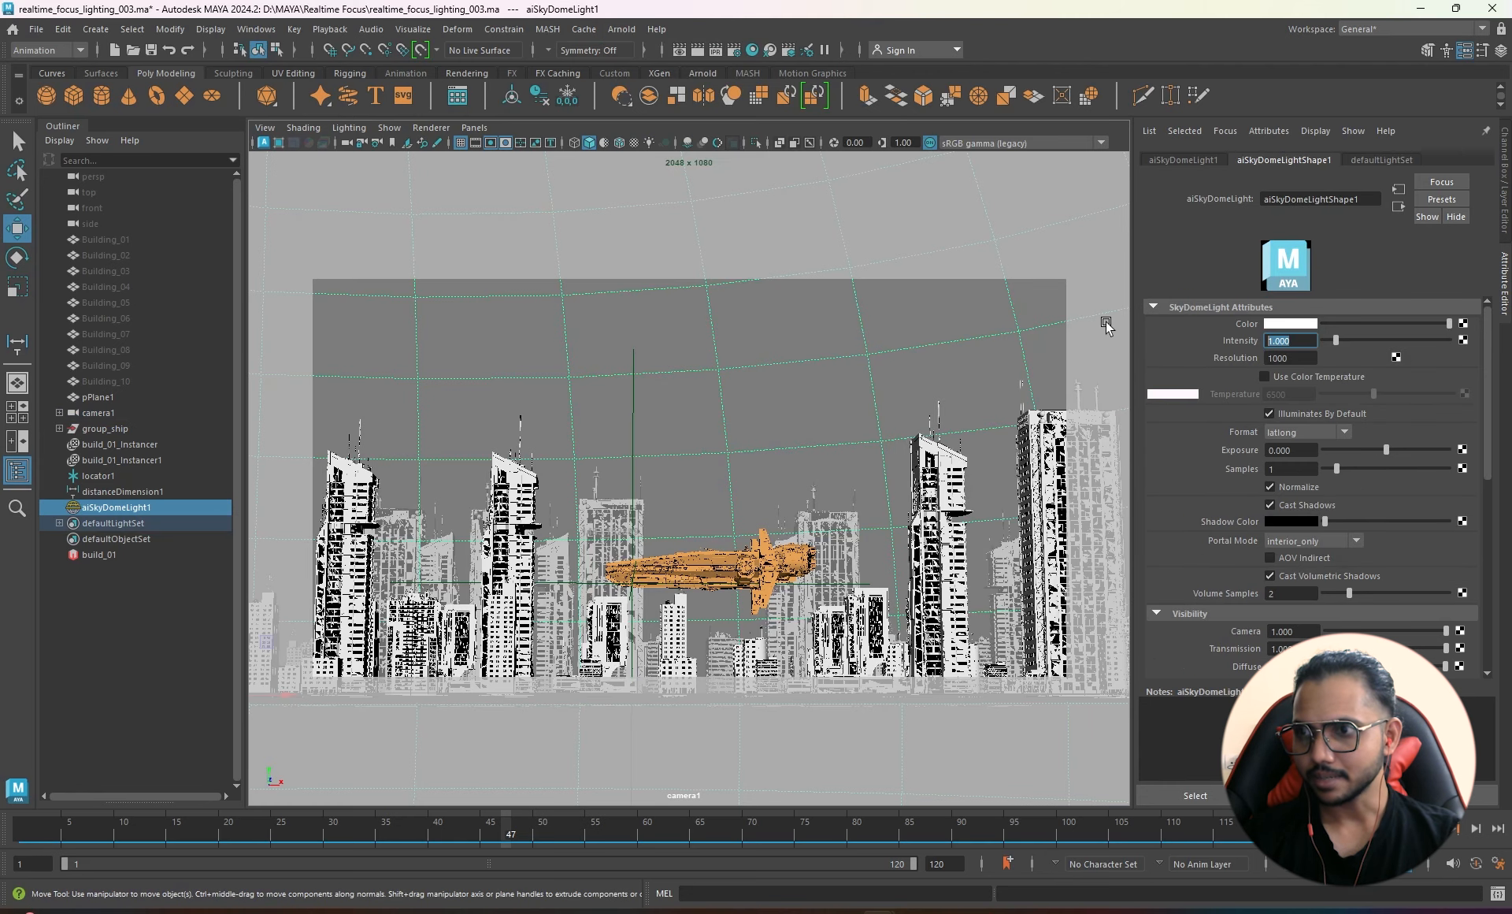
type(".4")
key("Return")
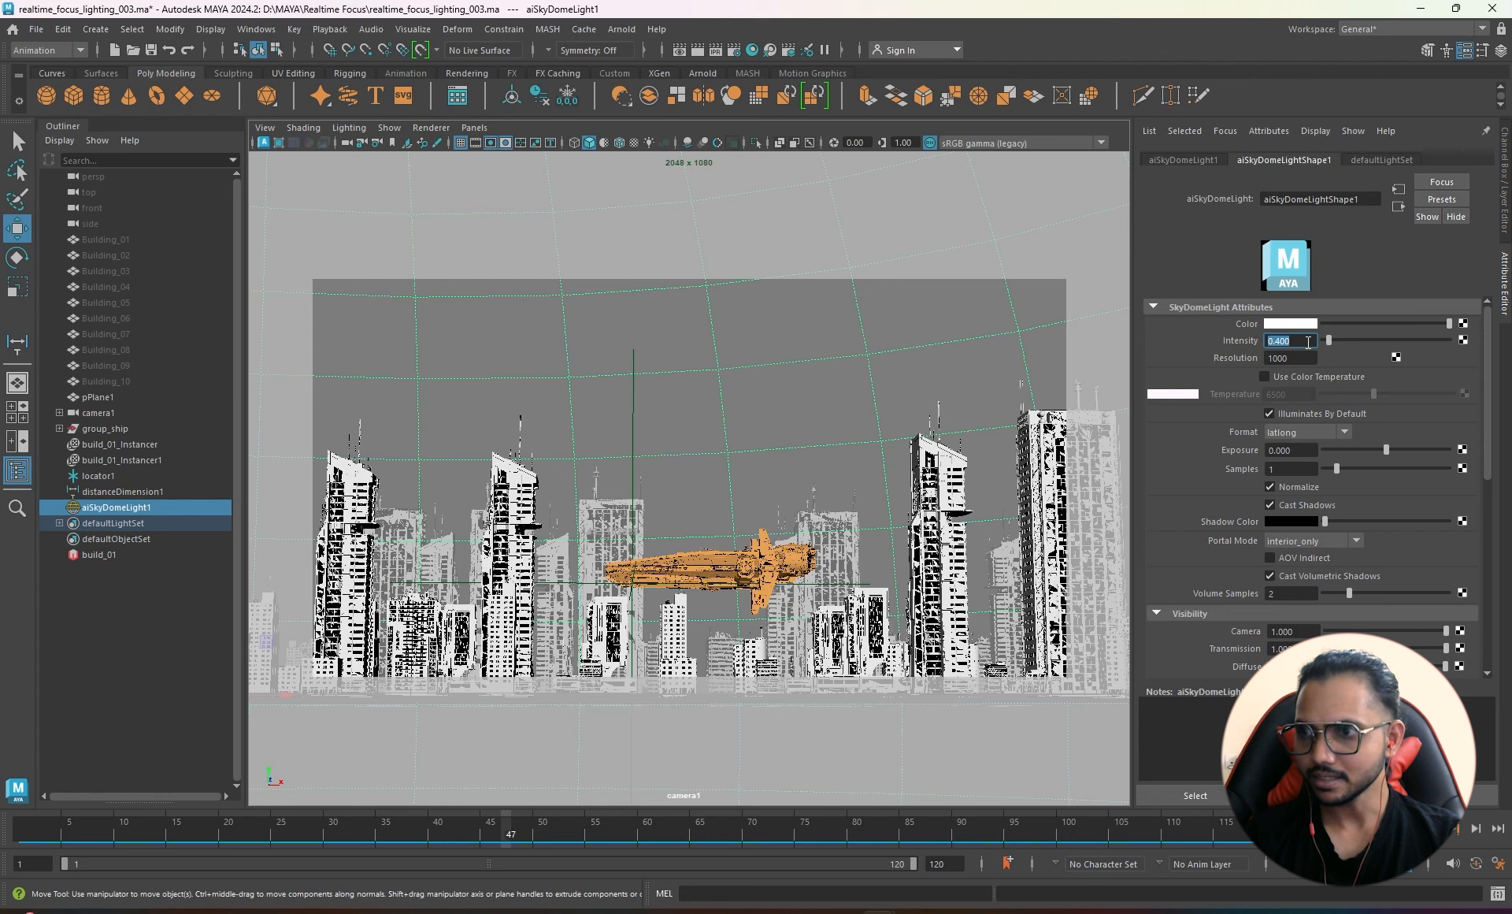
- Tint the skydome light blue with saturation 1
left_click(1285, 324)
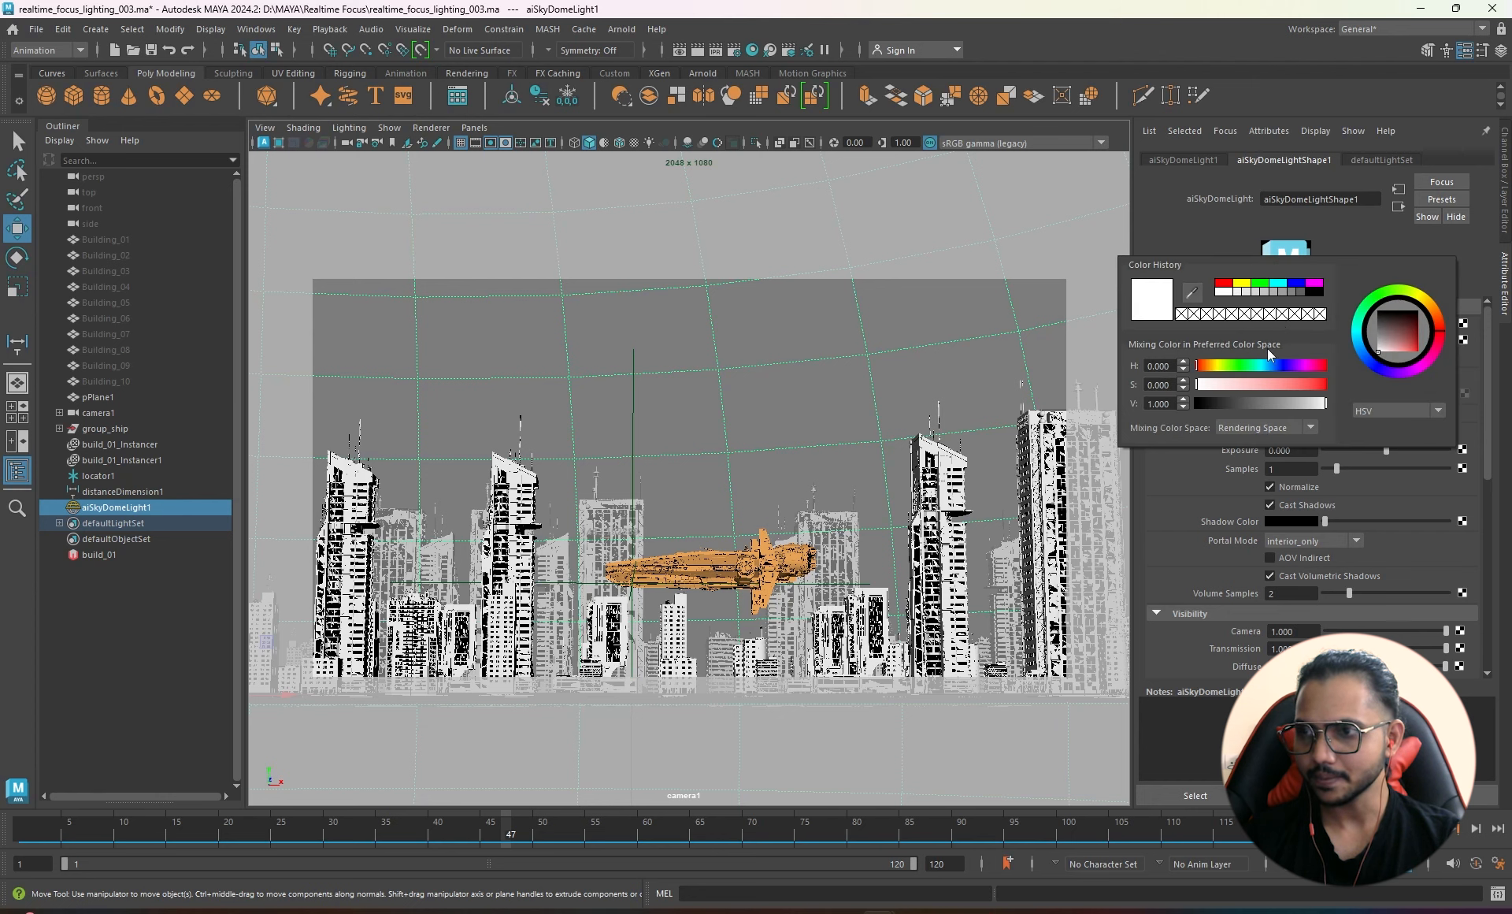
left_click_drag(1267, 366, 1280, 372)
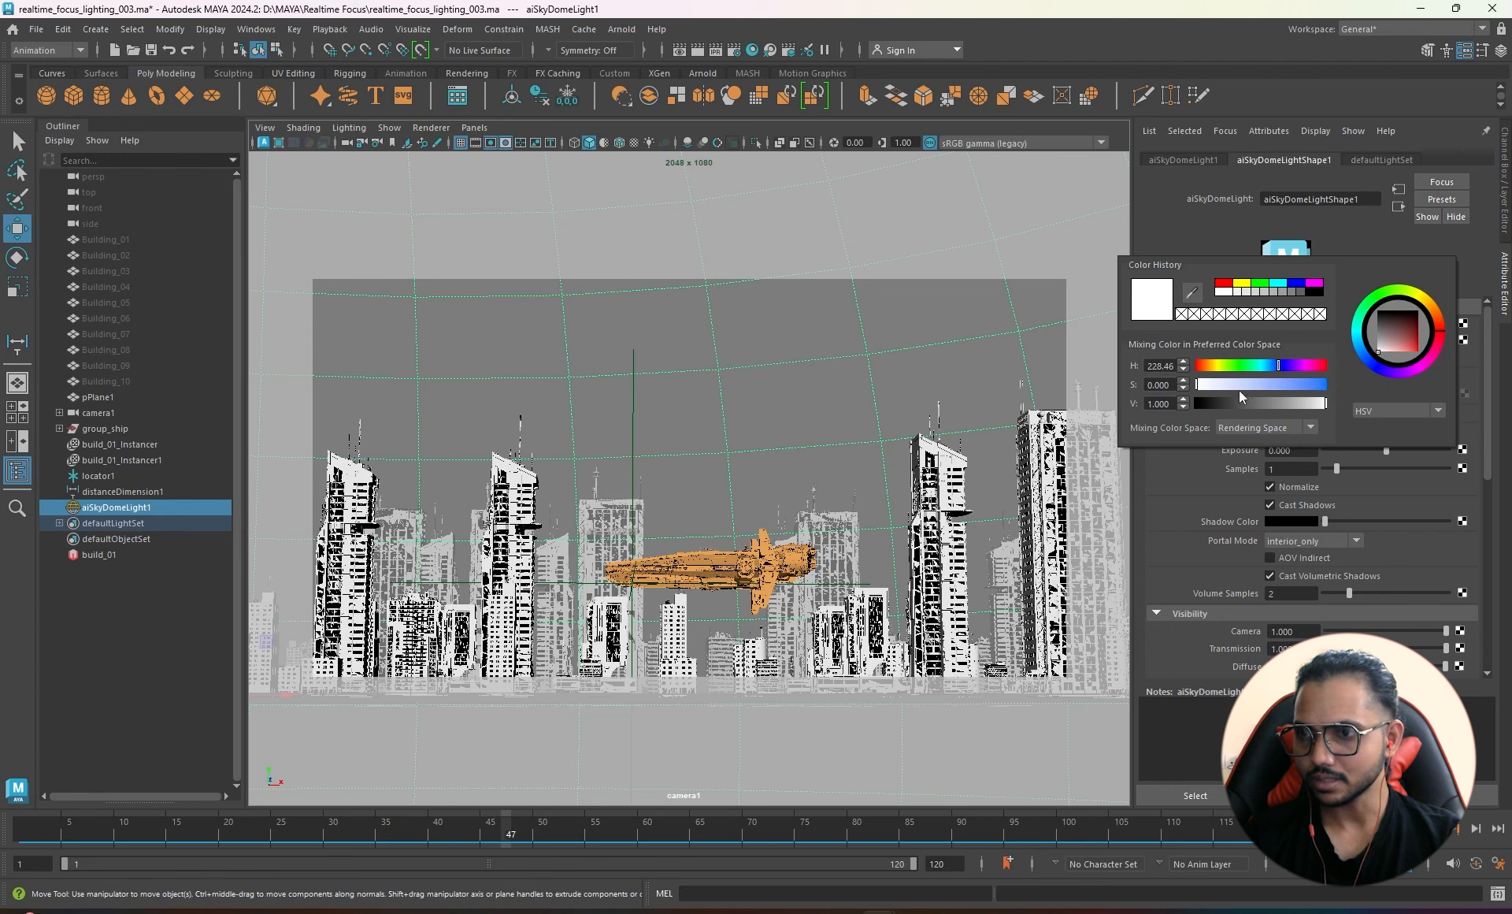
left_click(1183, 381)
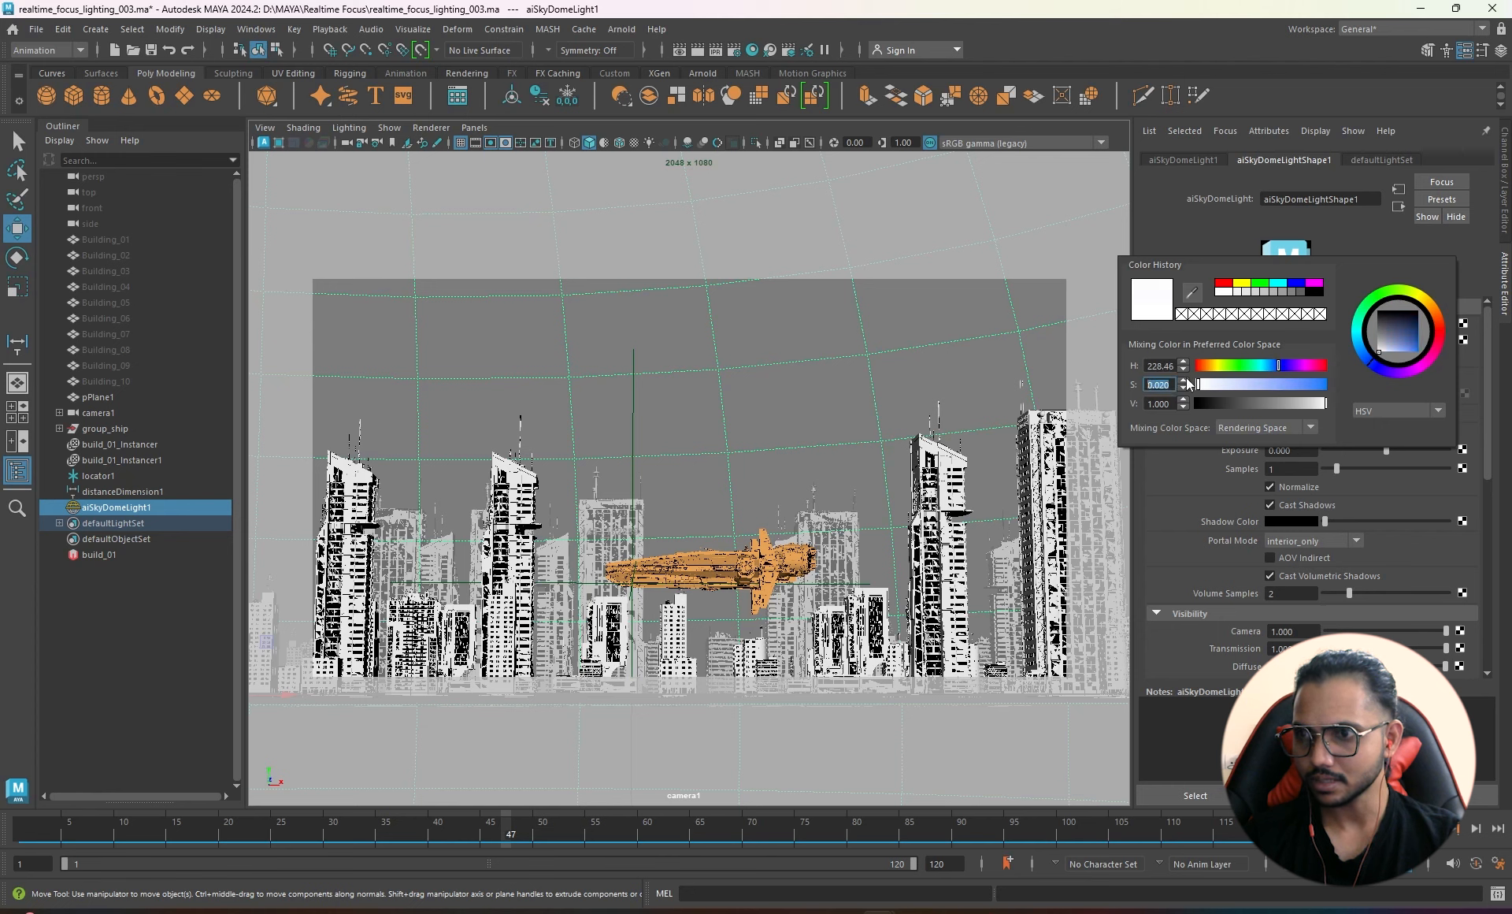
type("1")
key("Tab")
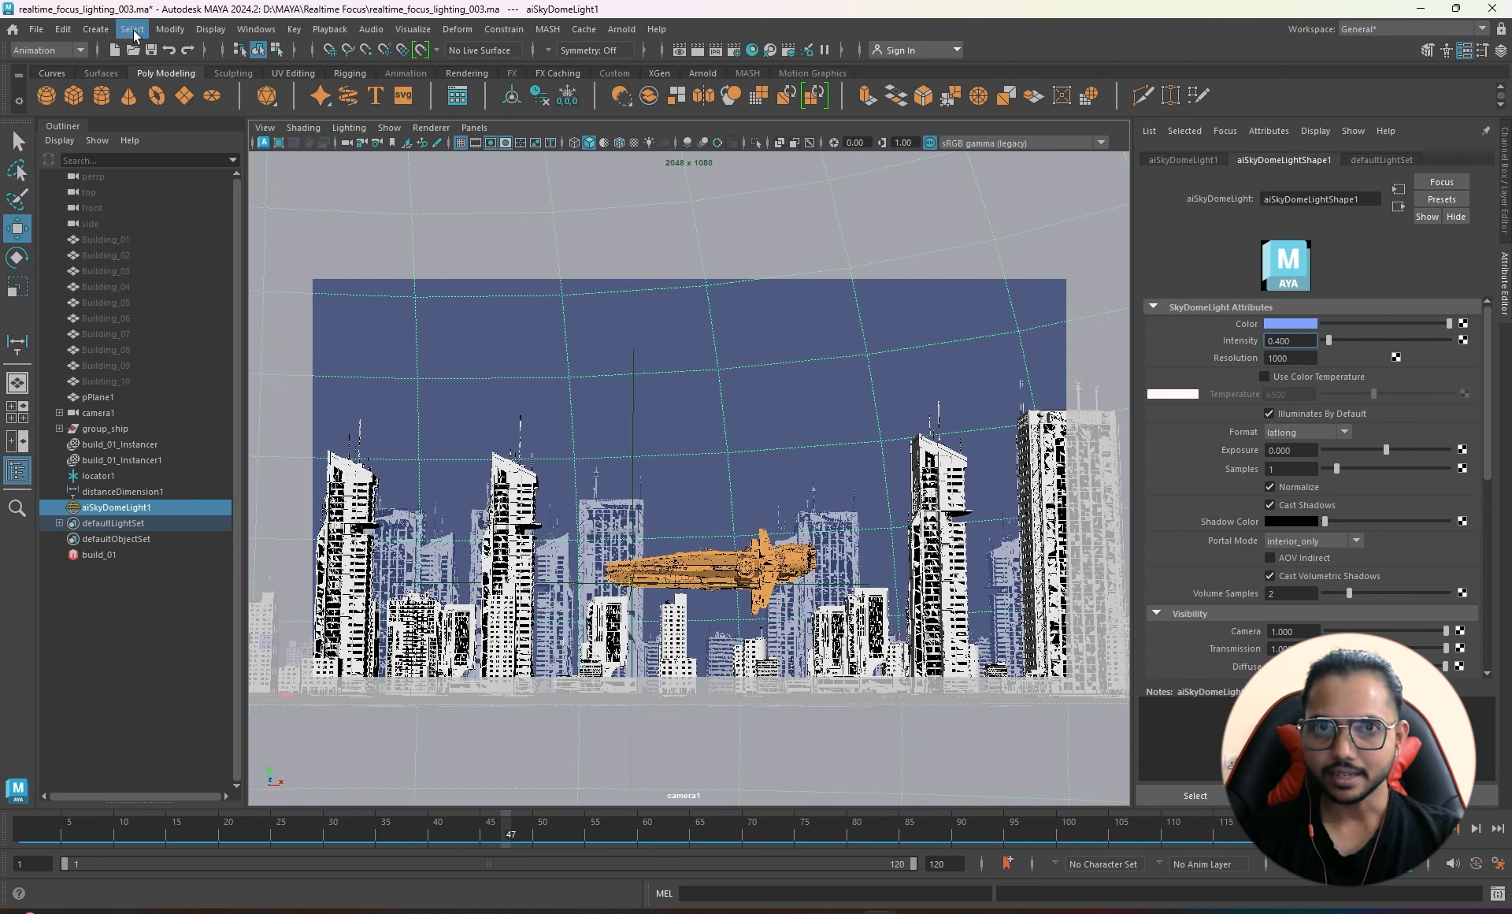
- Add a directional light to the scene
left_click(95, 29)
mouse_move(153, 119)
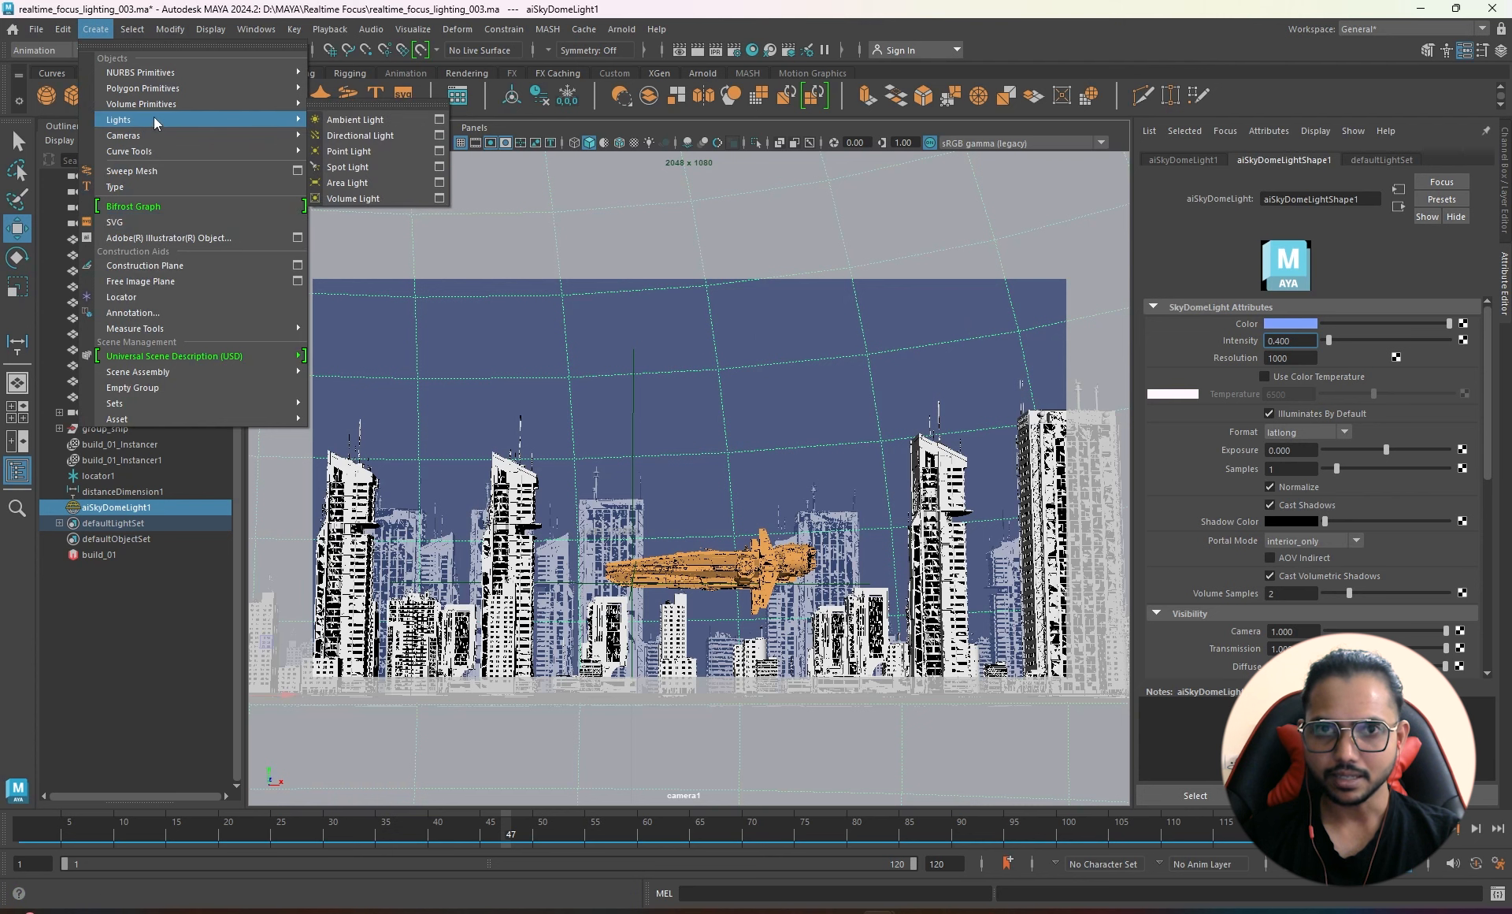
left_click(359, 135)
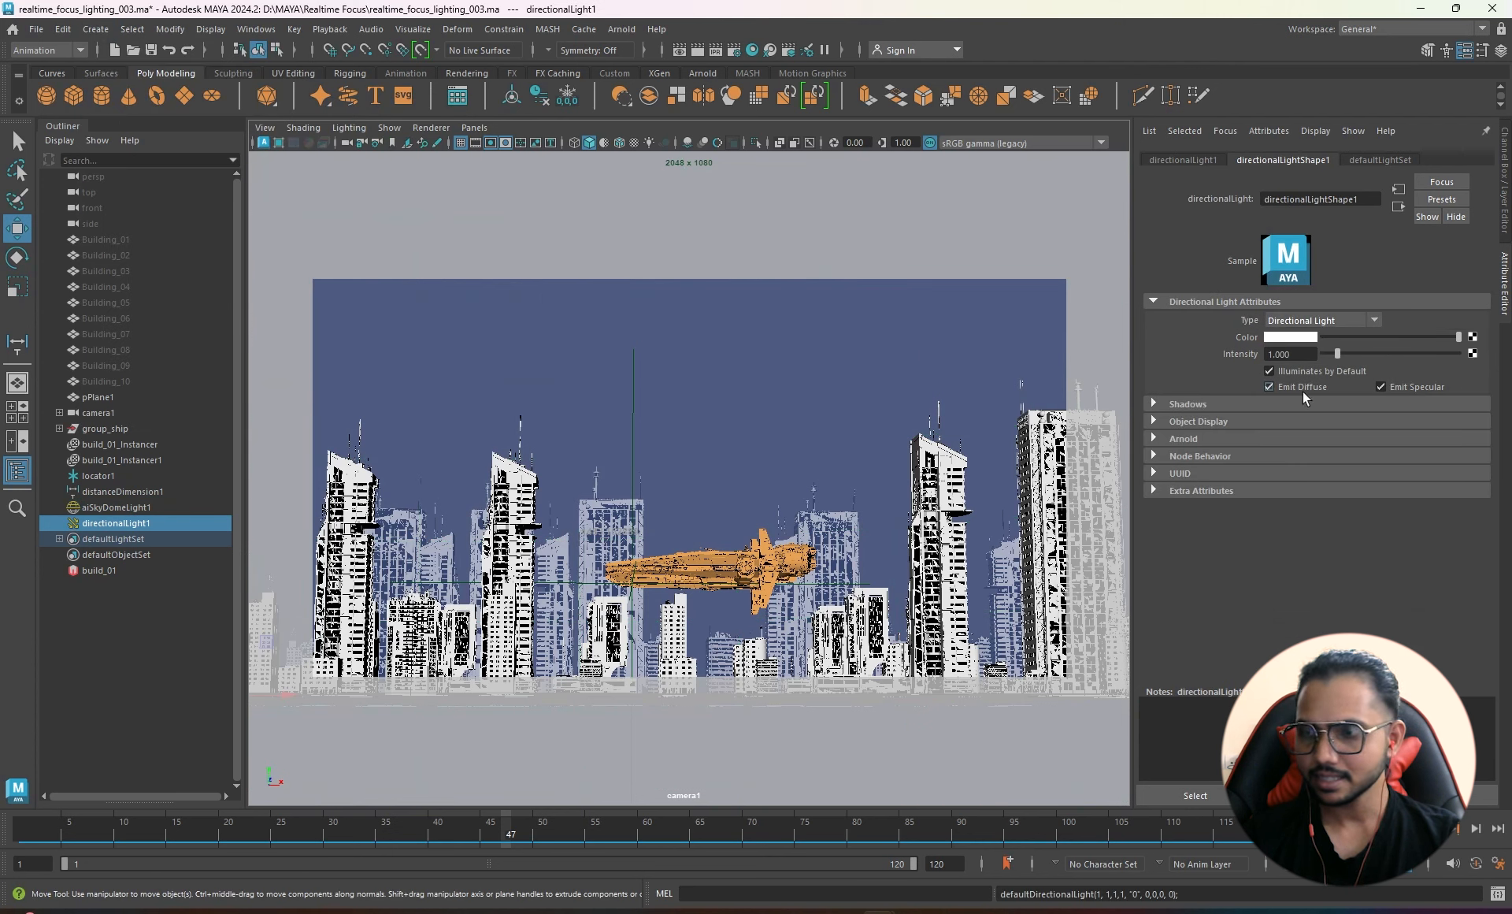
- Color the directional light orange with hue 14 and saturation 1
left_click(1287, 335)
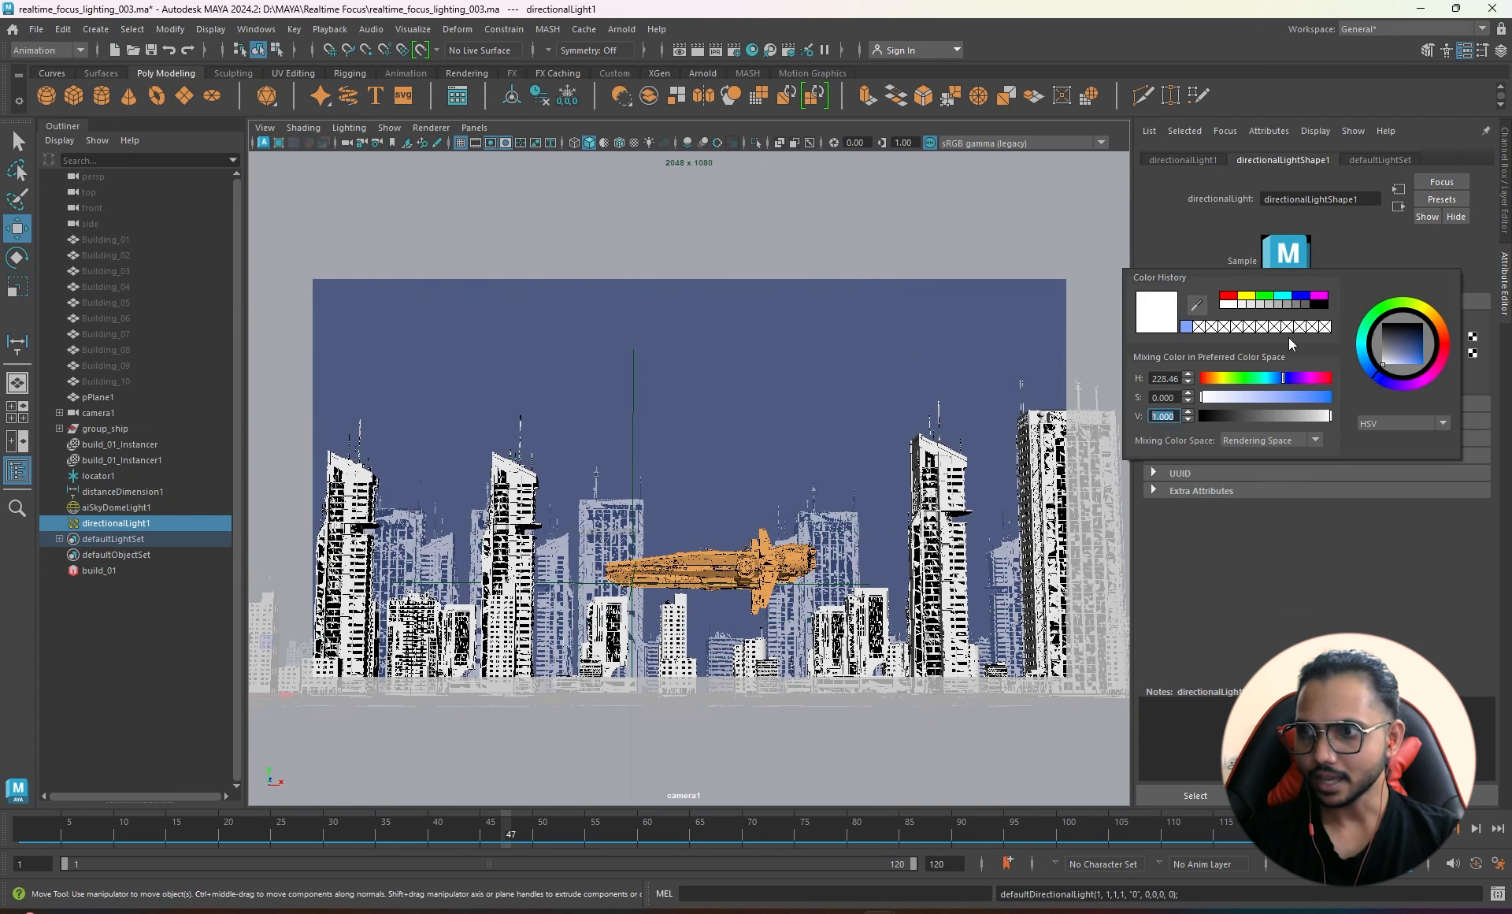
key("shift+Tab")
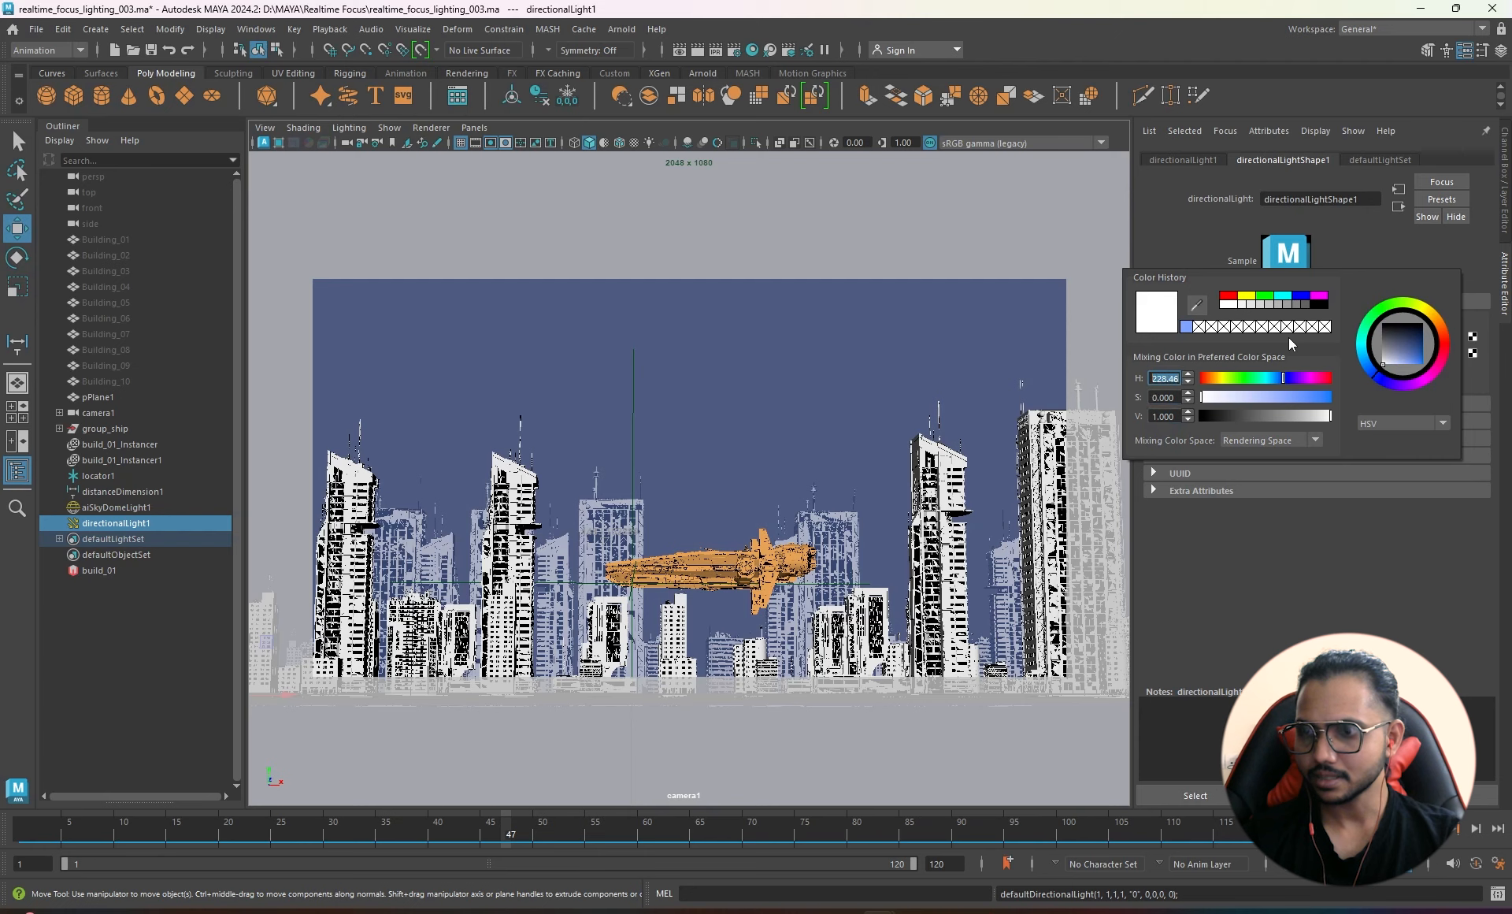
type("14")
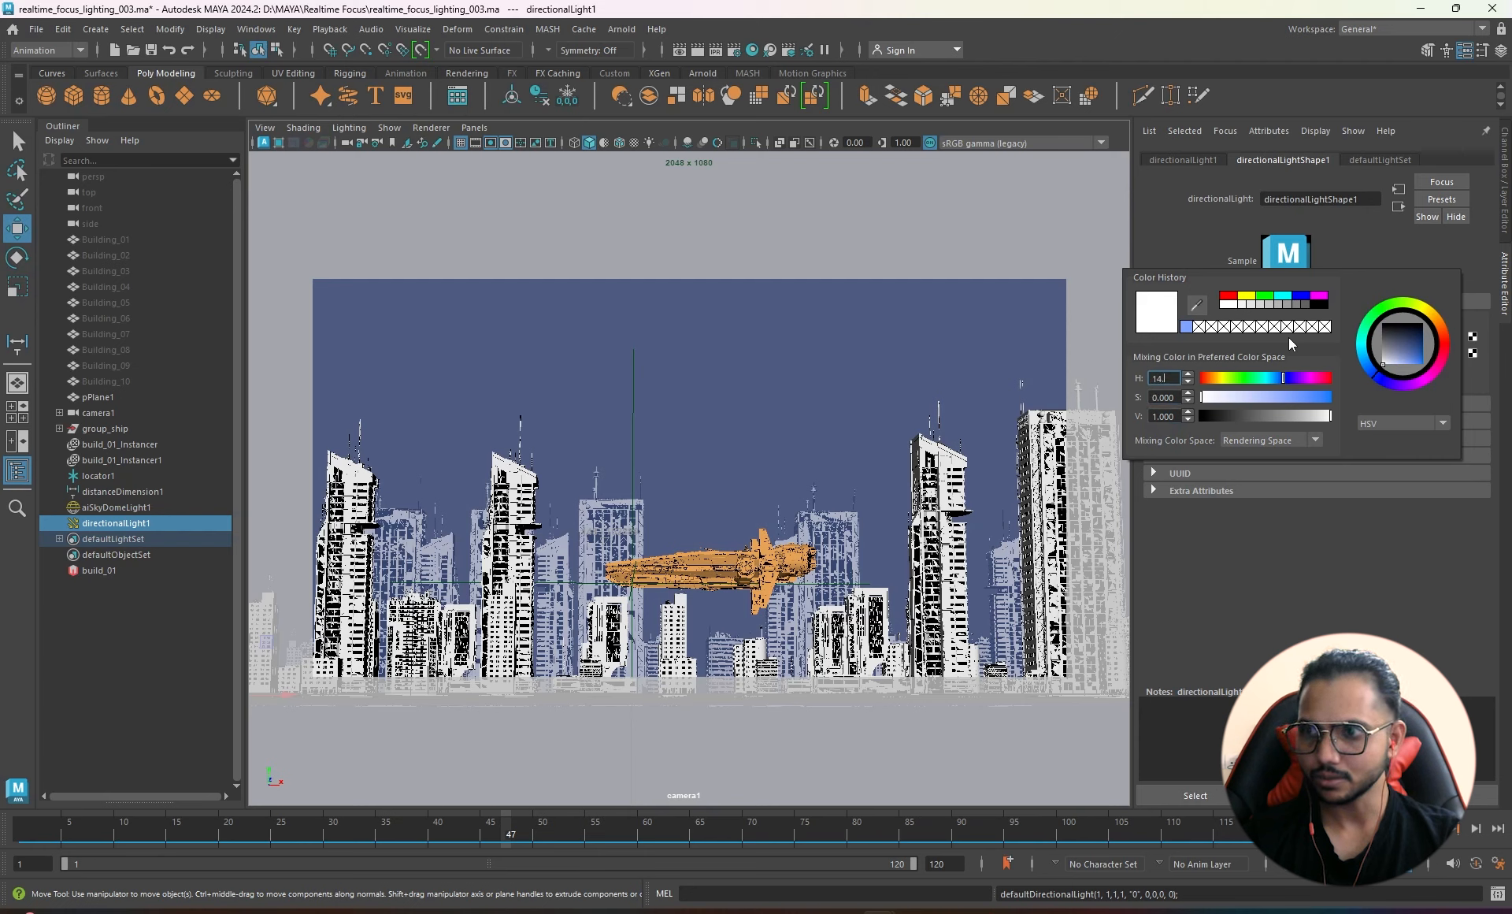
type(".")
key("Return")
key("Tab")
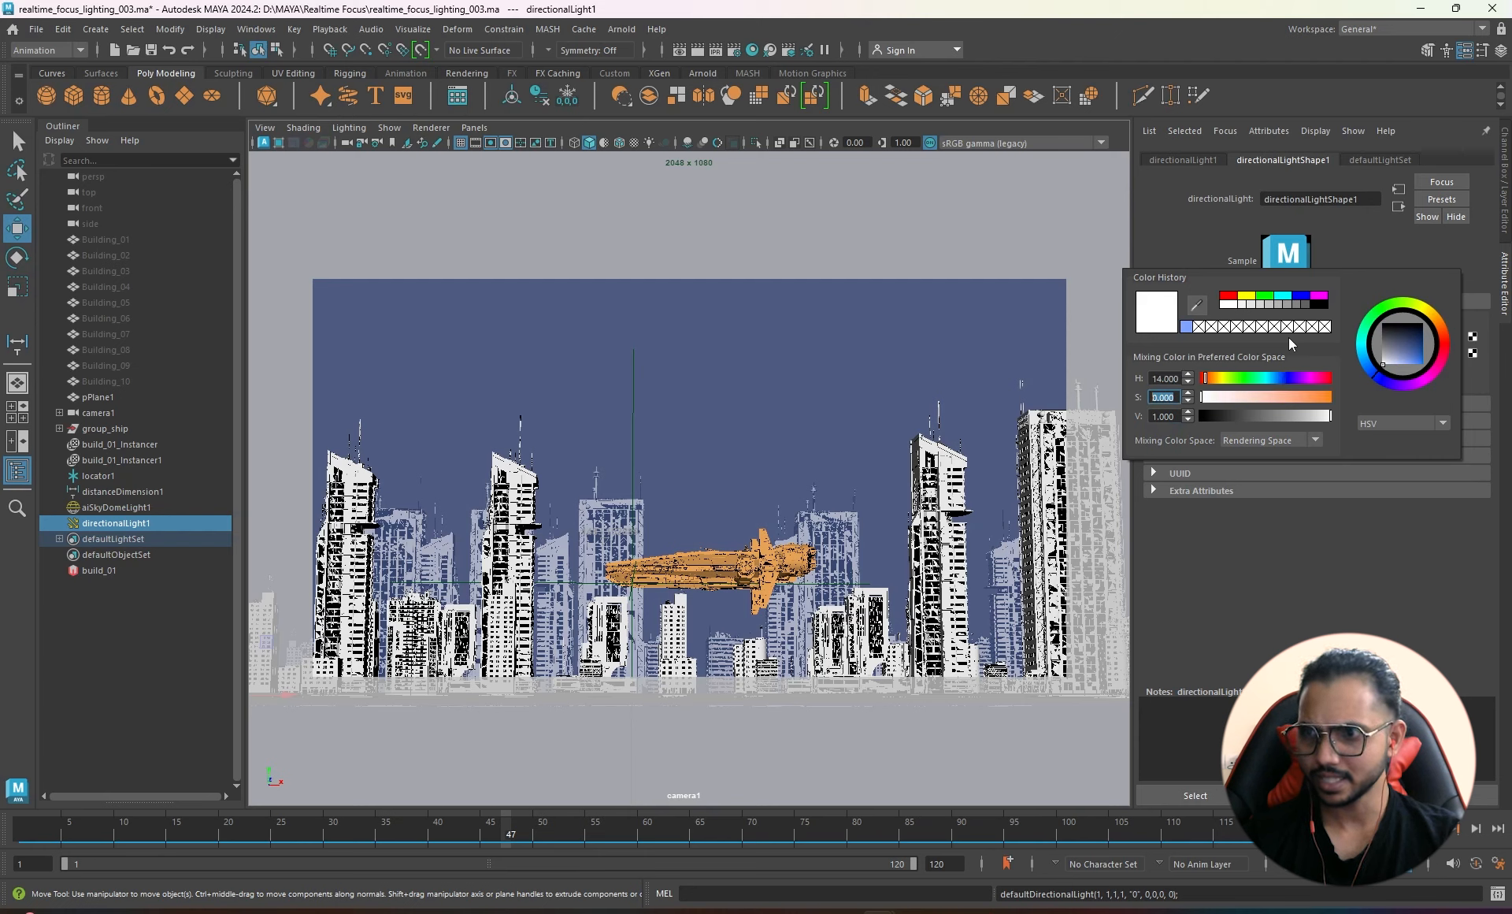
type("1")
key("Tab")
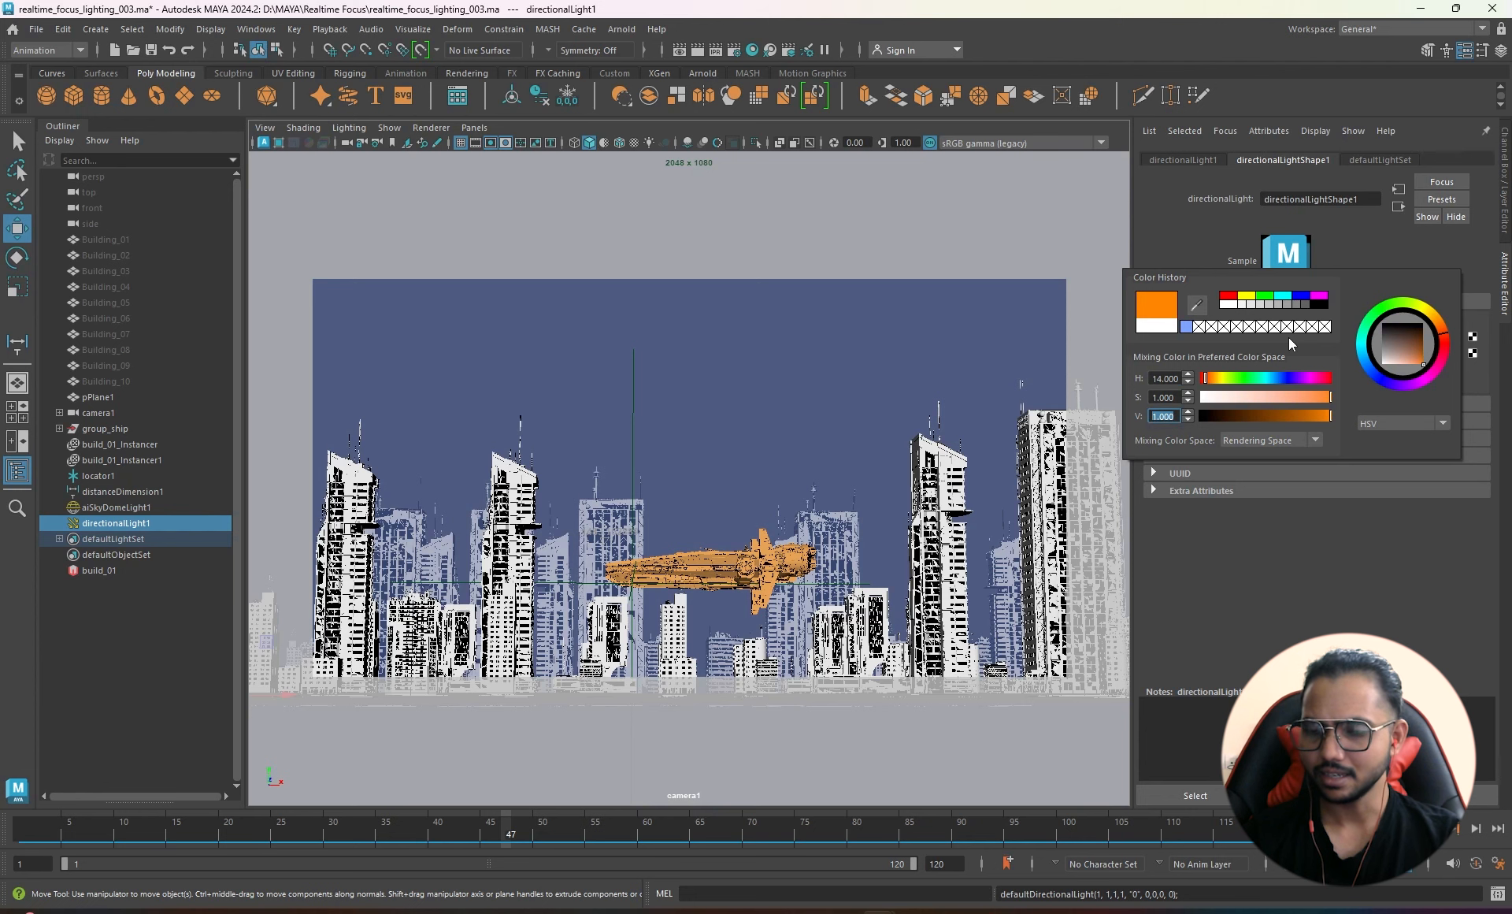
left_click(118, 506)
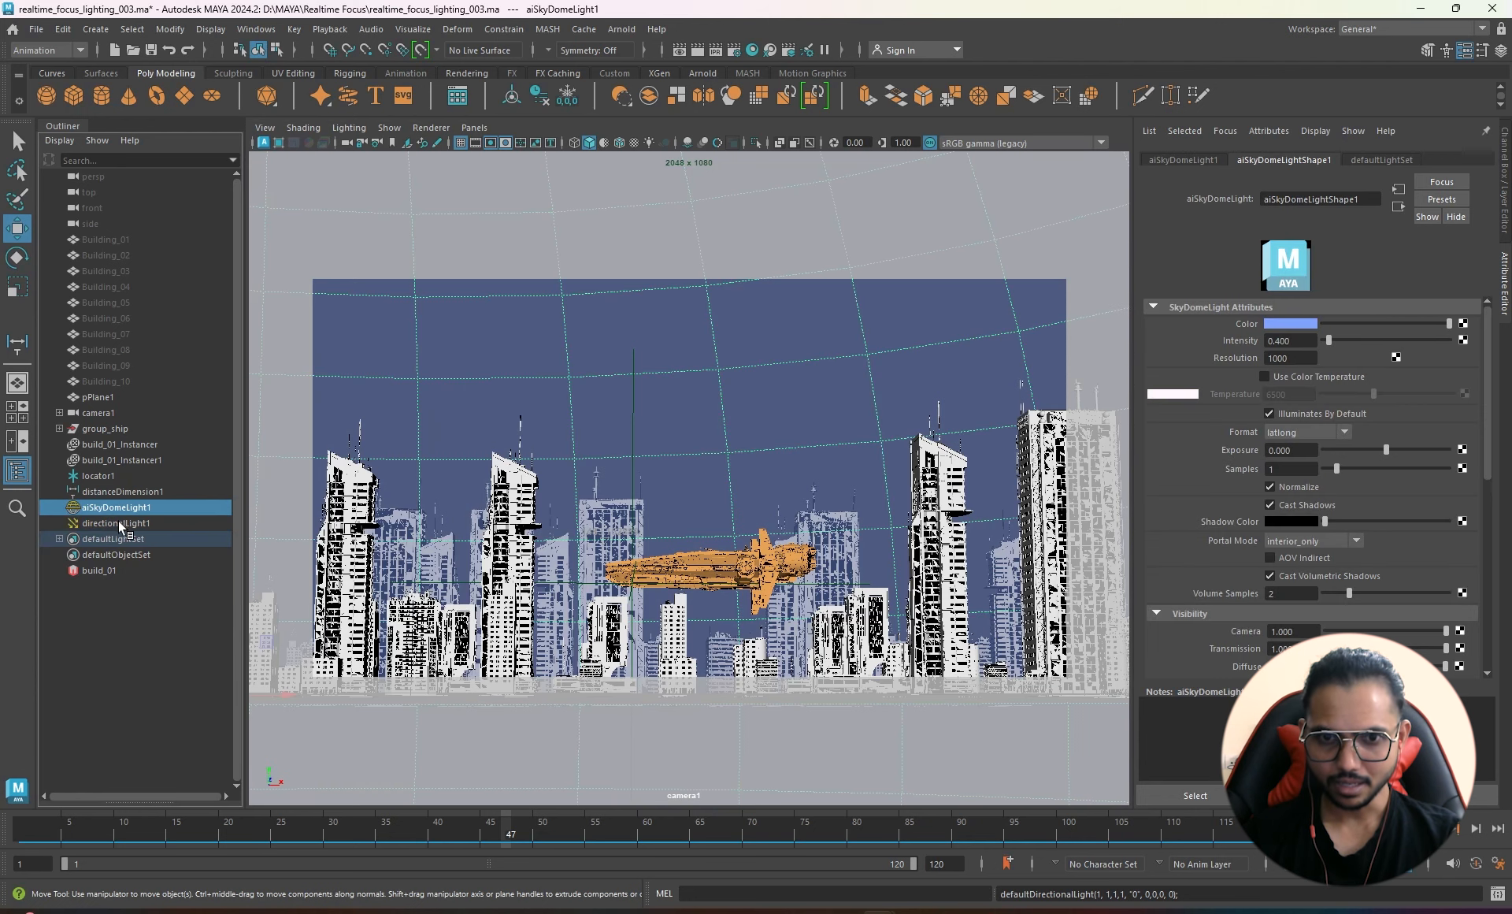
left_click(117, 523)
- In the persp view, enlarge directionalLight1's icon and rotate it to point across the city
left_click(117, 507)
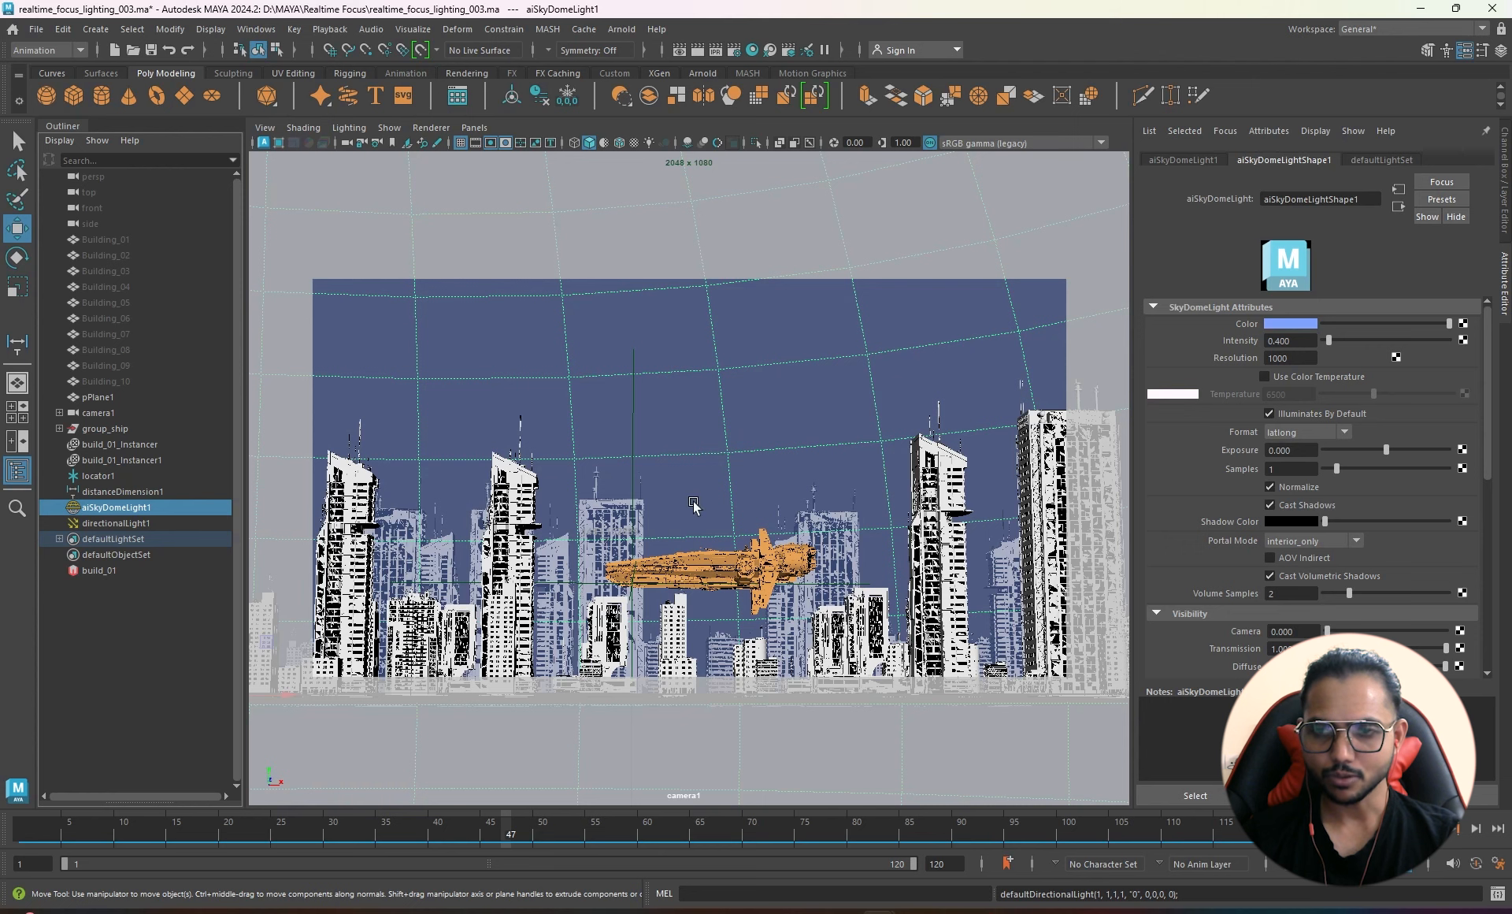
left_click(104, 524)
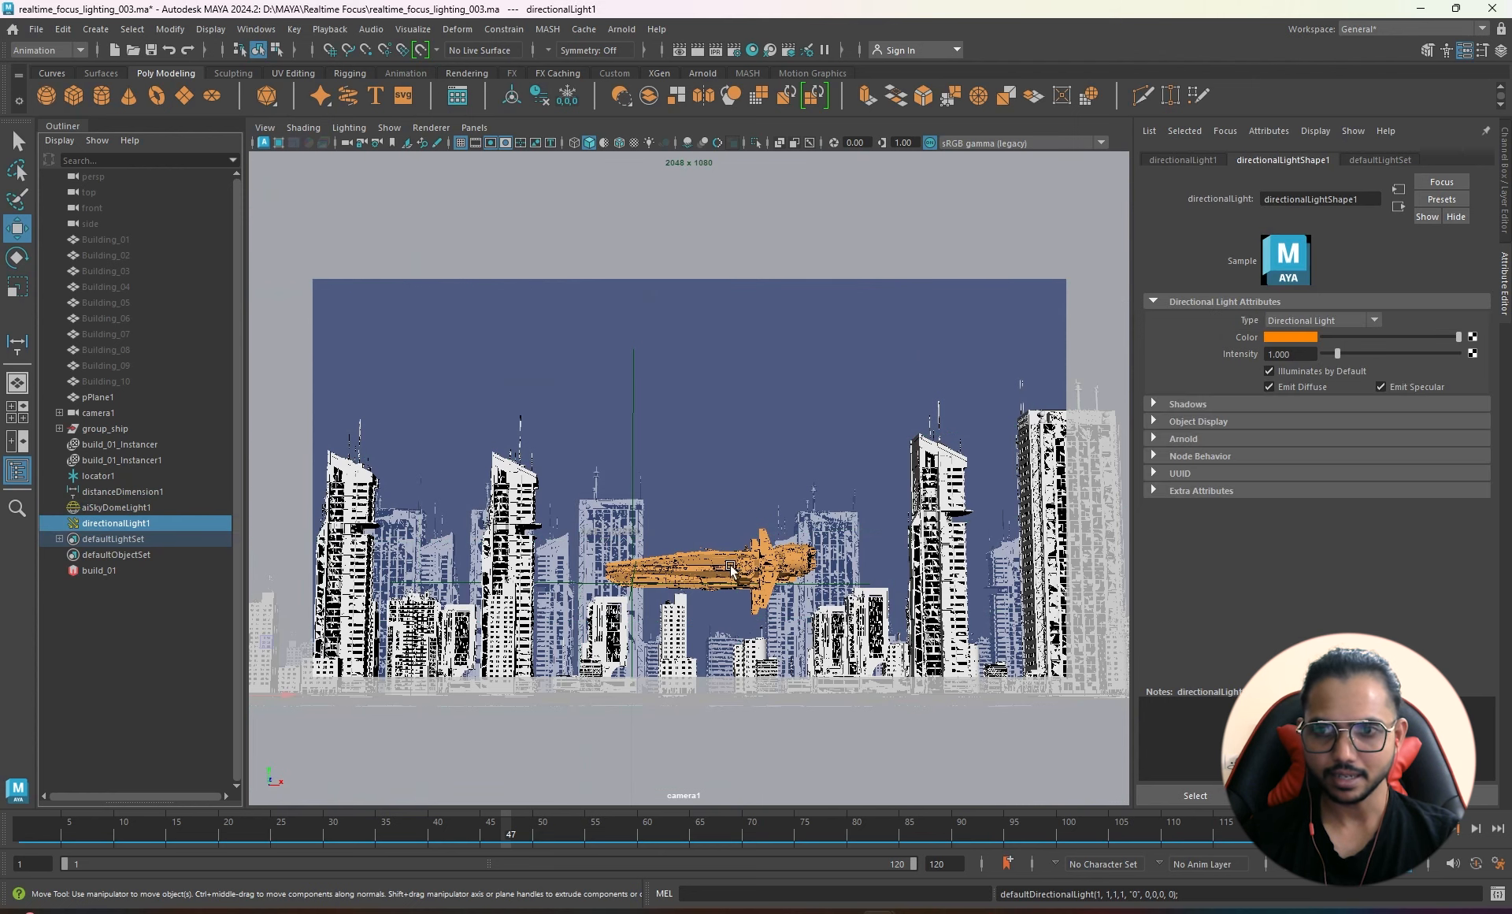
key("r")
key("space")
left_click_drag(733, 455, 727, 403)
left_click_drag(542, 533, 659, 493)
key("w")
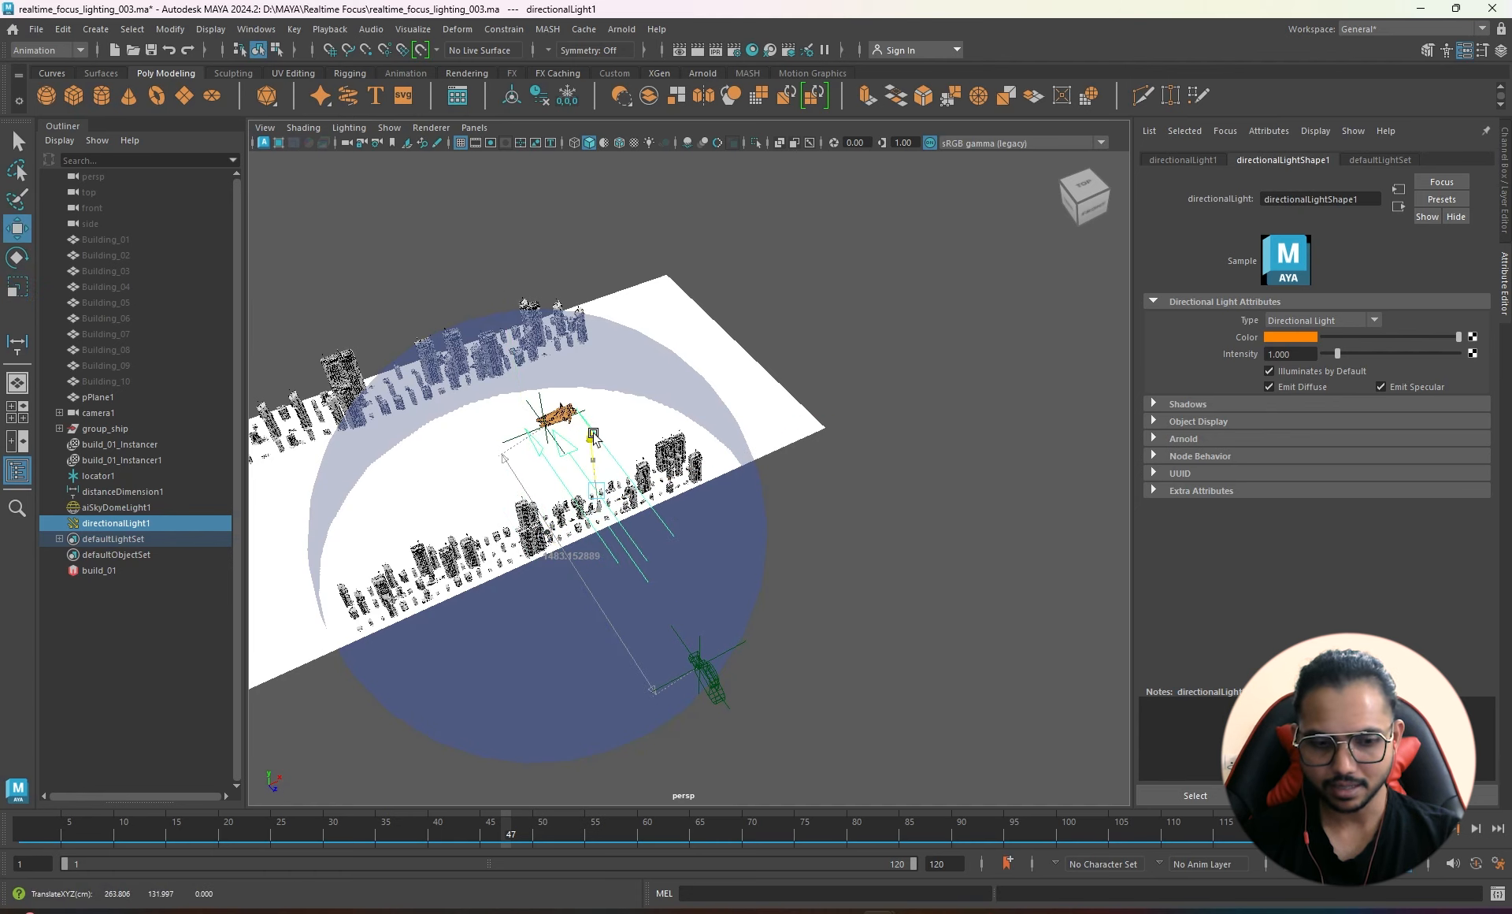
key("e")
left_click_drag(606, 551, 630, 492)
- Return to the camera1 view and scale the directional light icon back down
left_click(474, 127)
mouse_move(495, 144)
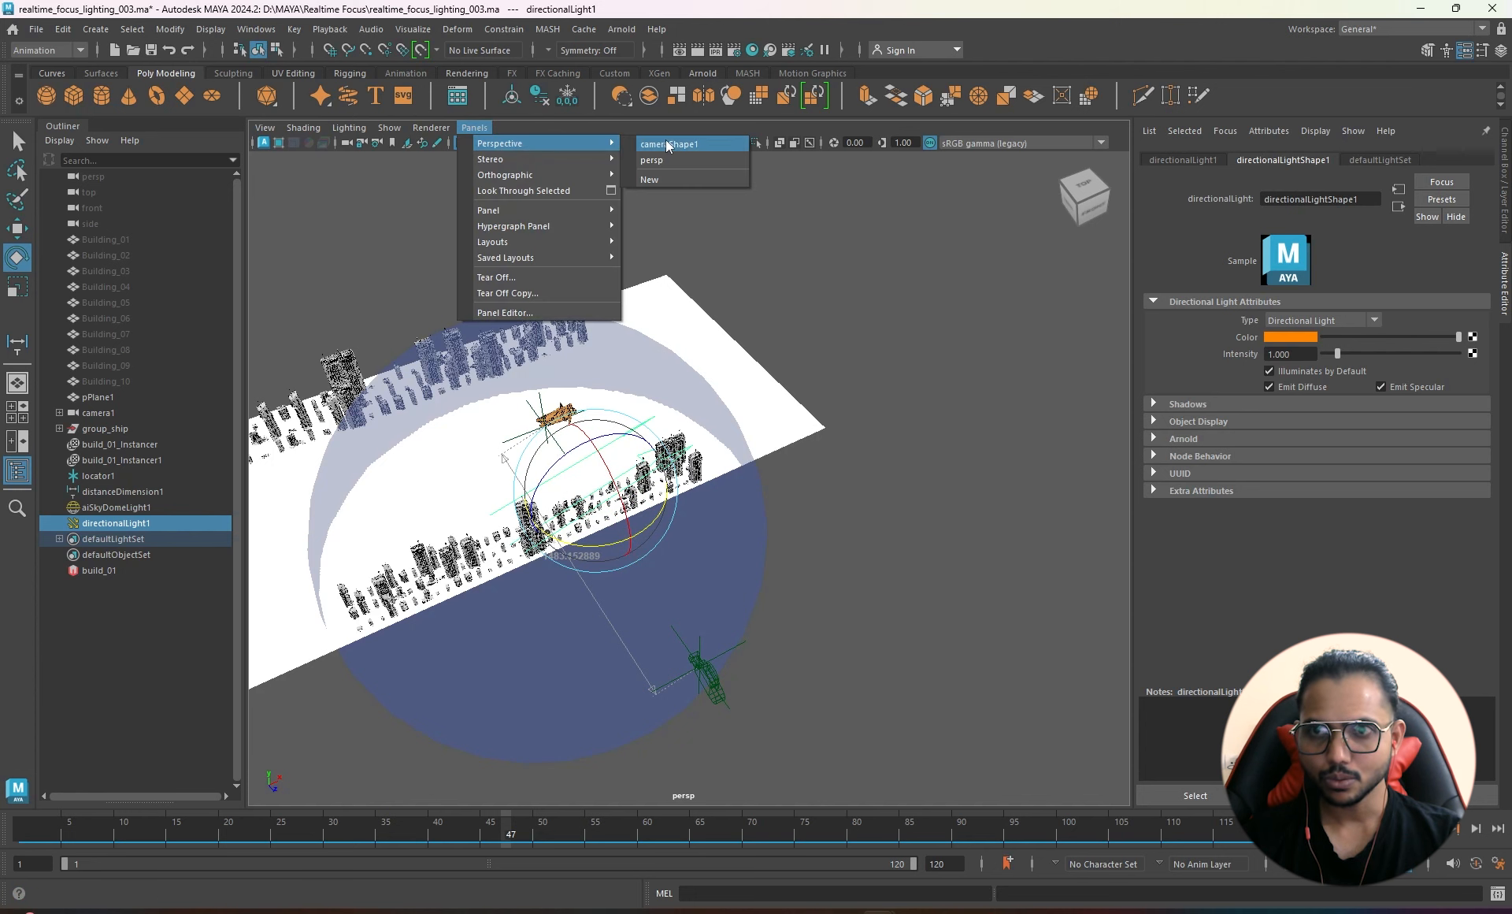
left_click(653, 159)
key("r")
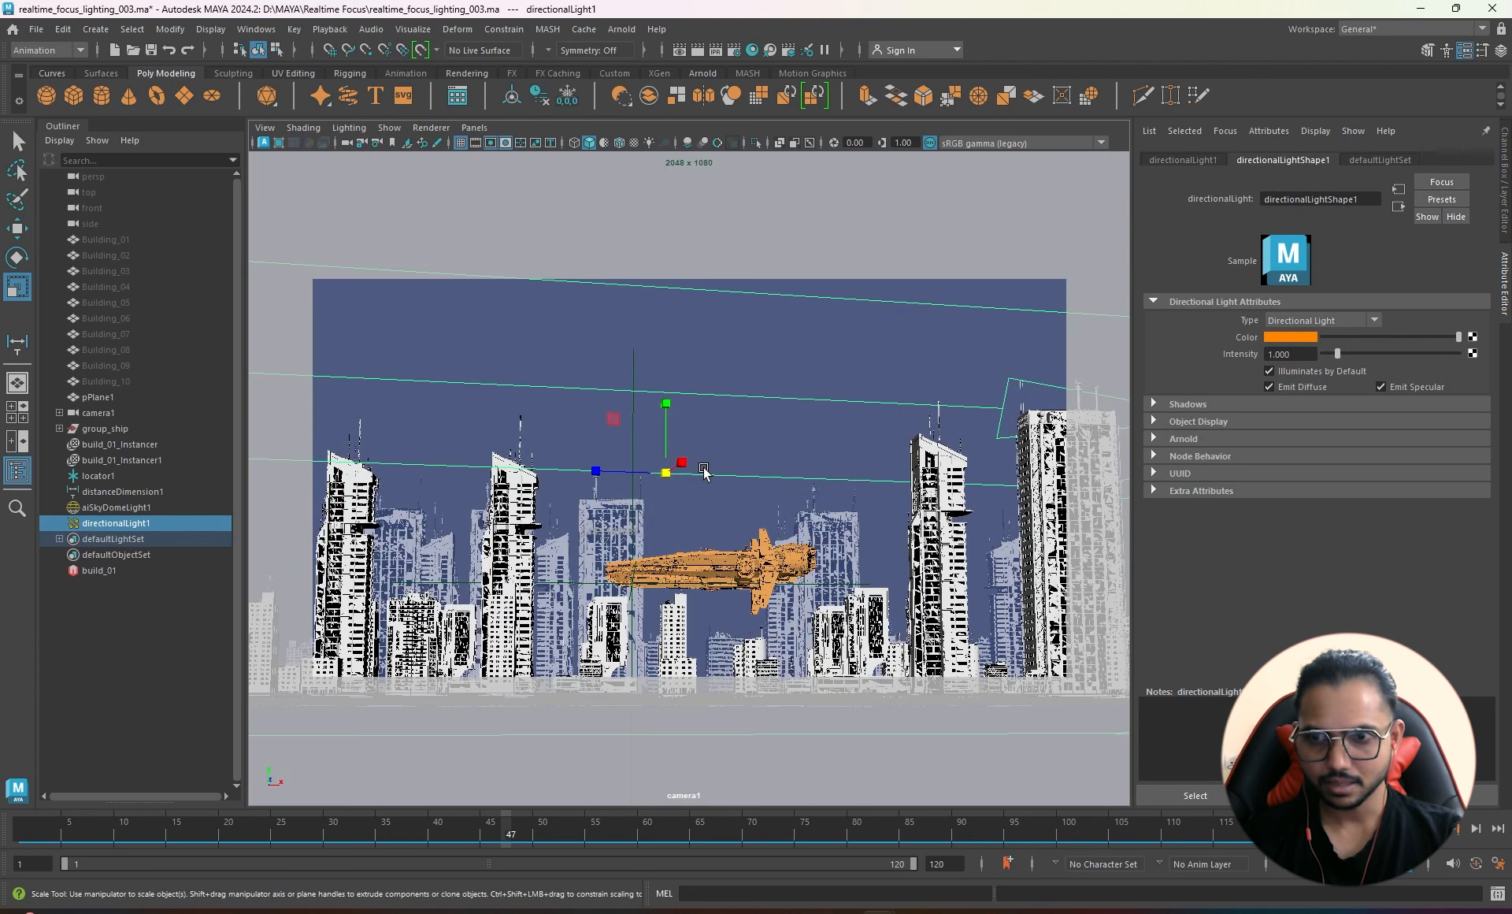
left_click_drag(666, 473, 49, 429)
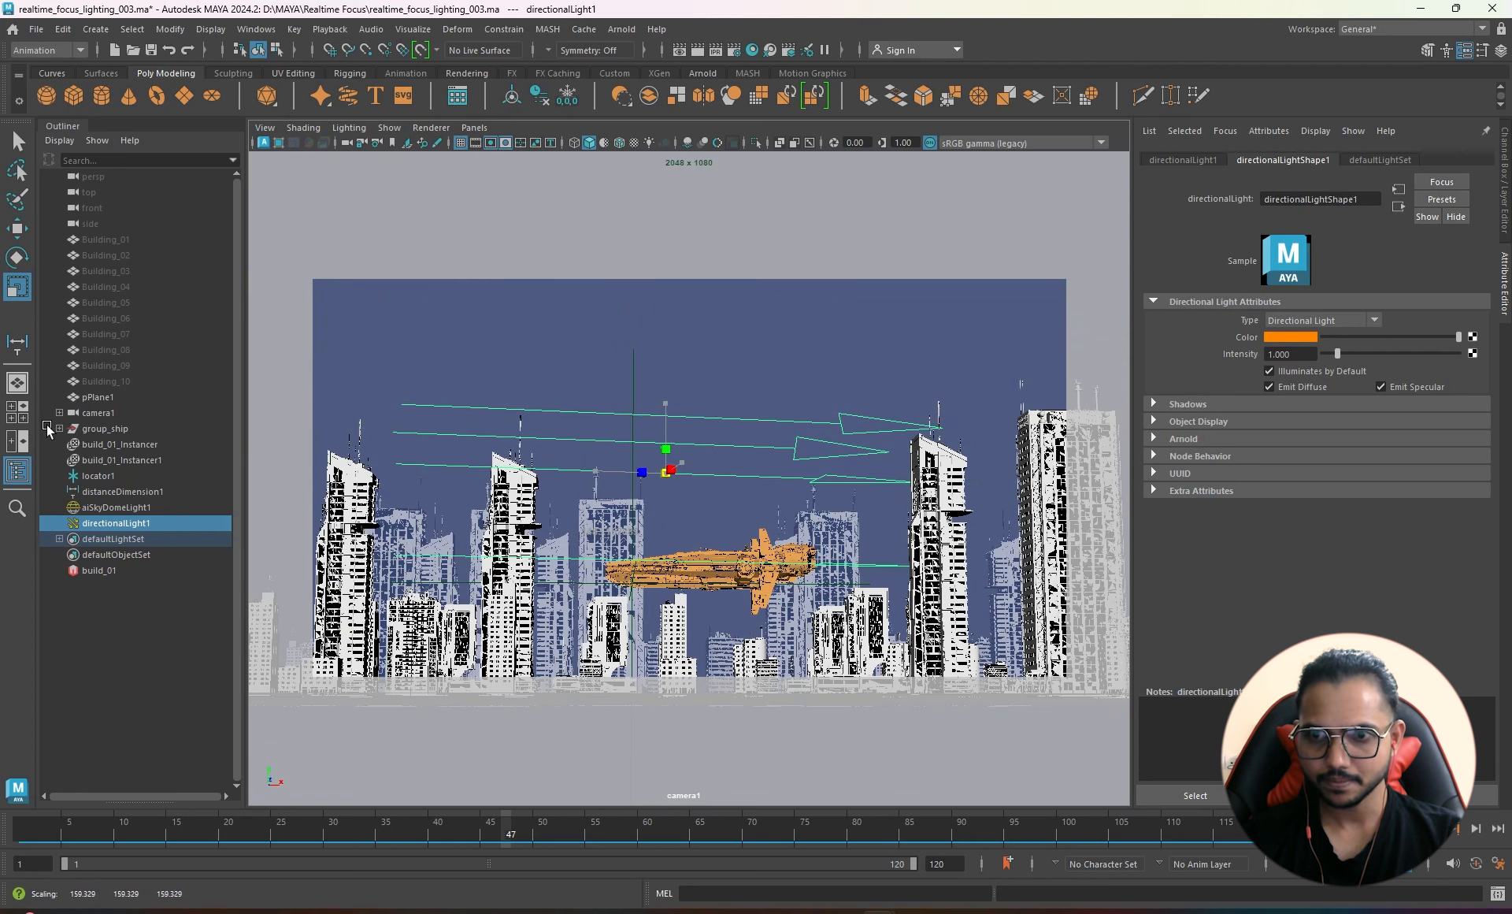
left_click(621, 29)
- Start an Arnold render of the camera1 shot and move the RenderView aside
left_click(655, 55)
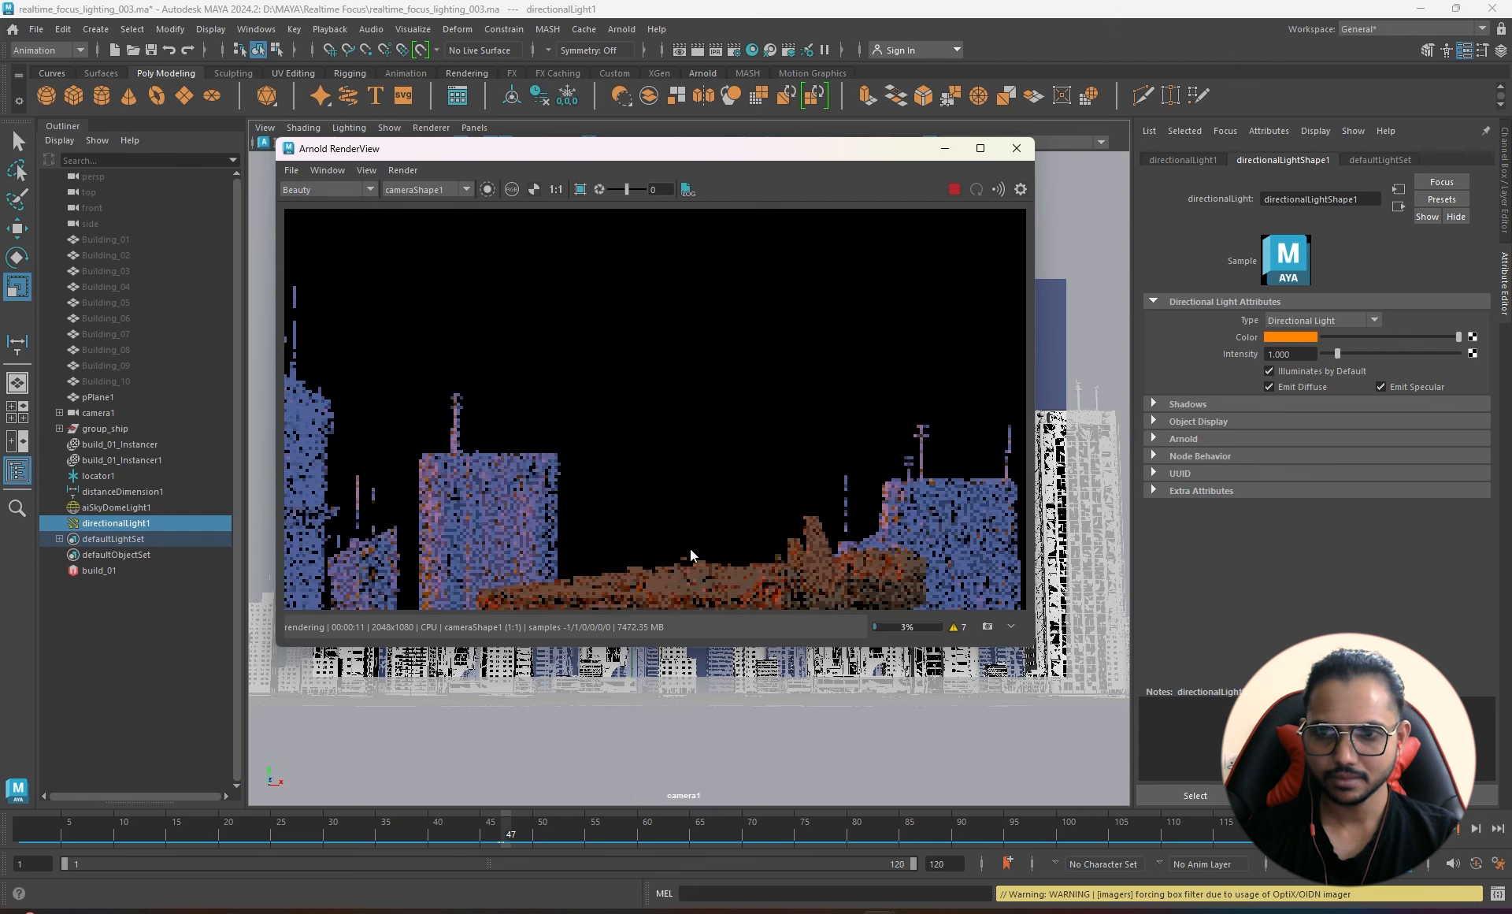
scroll(666, 437, "down", 3)
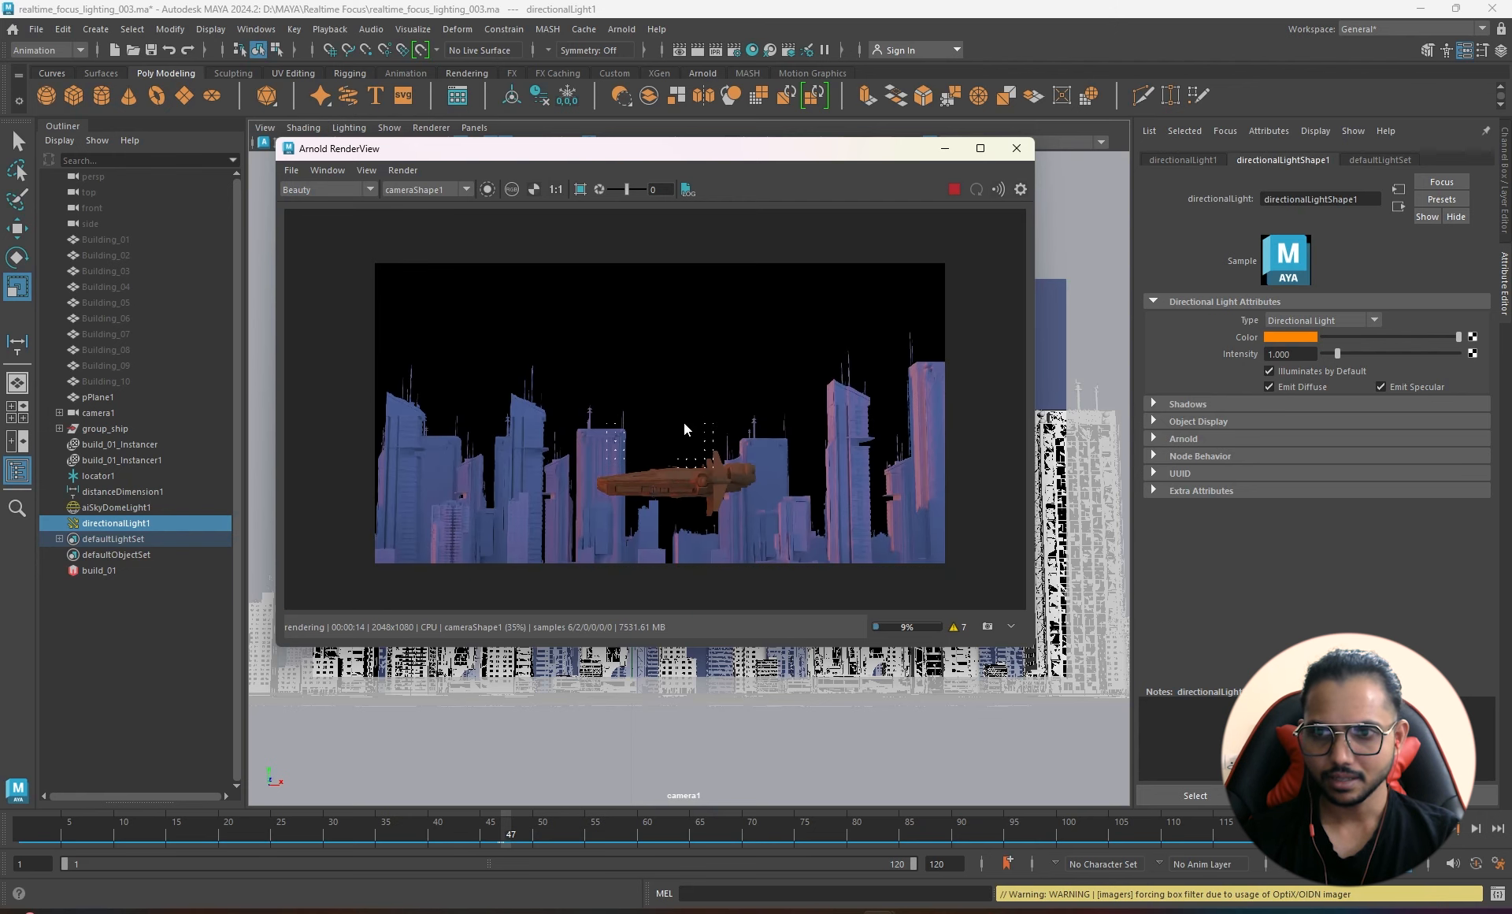
left_click_drag(641, 149, 927, 205)
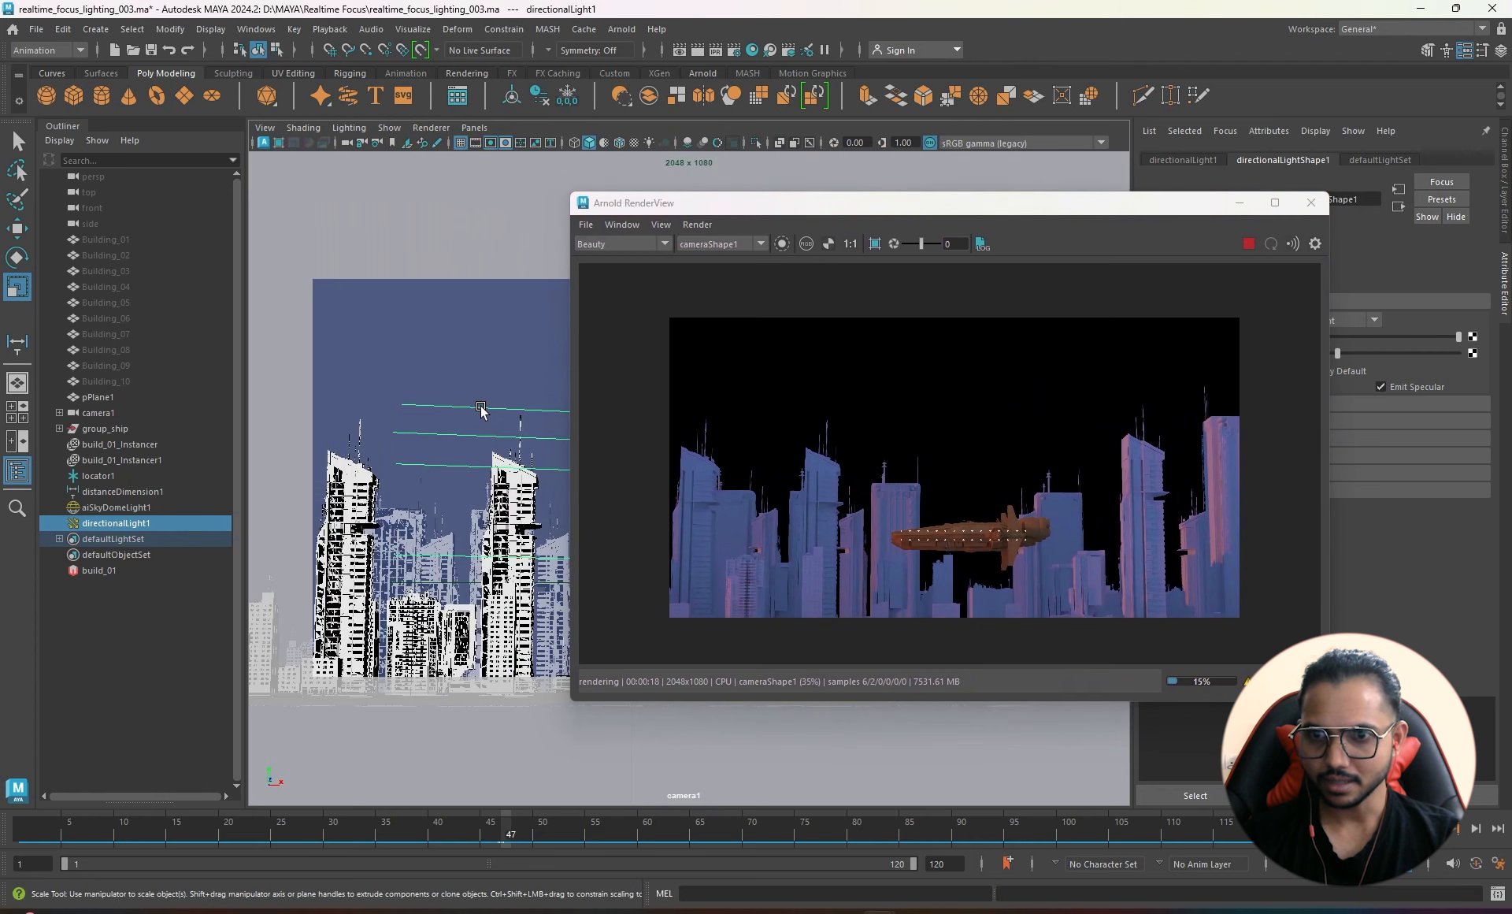
left_click_drag(948, 209, 1136, 382)
- Rotate the directional light to angle it downward across the city
key("e")
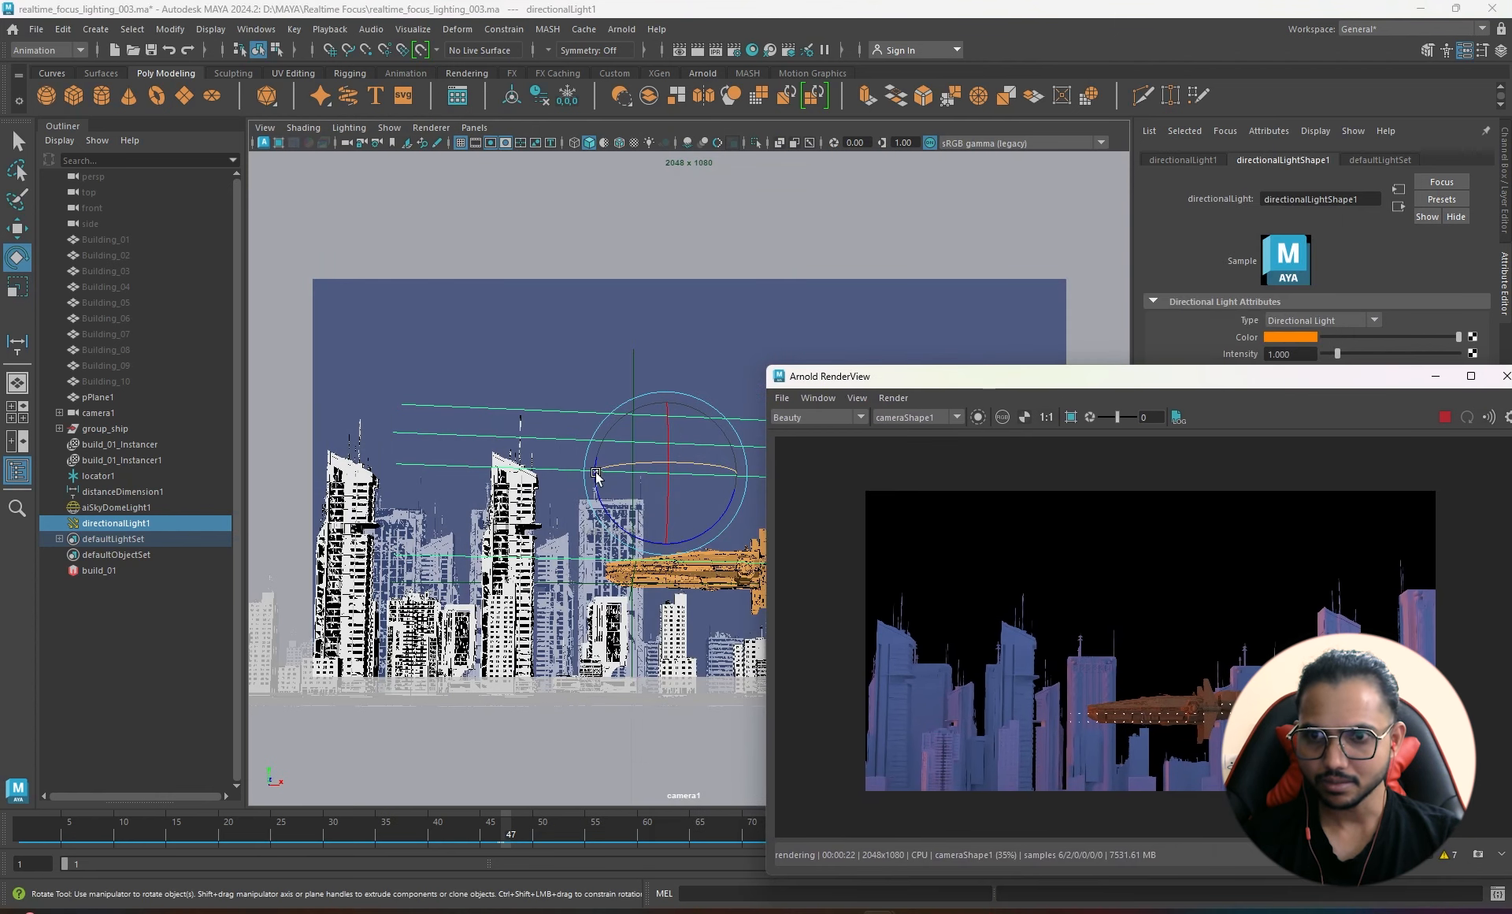
left_click_drag(596, 475, 630, 471)
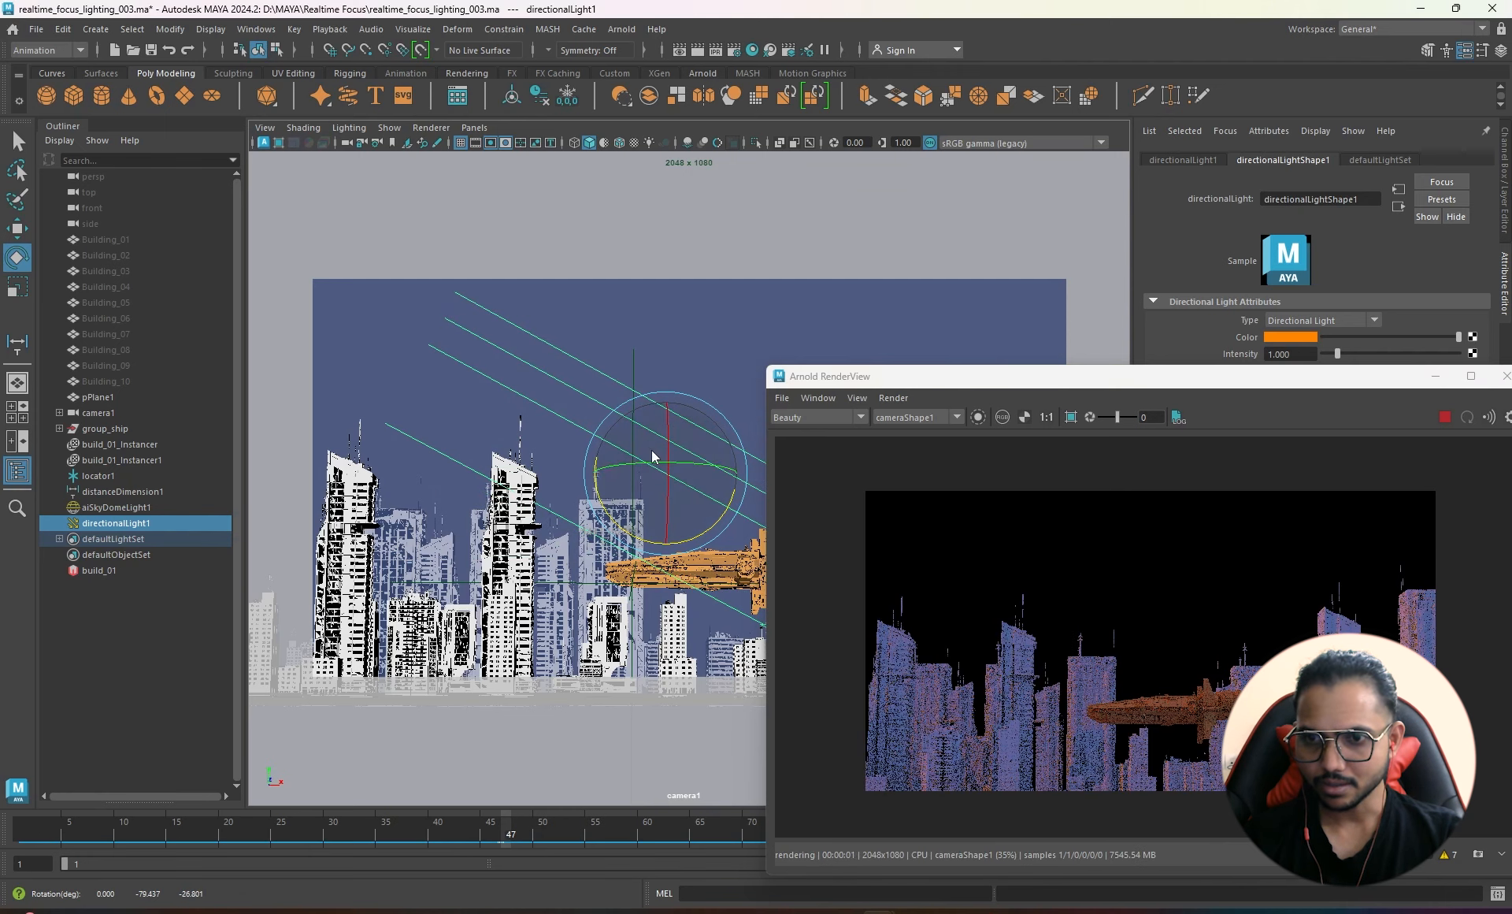
right_click(630, 470)
left_click_drag(635, 465, 660, 460)
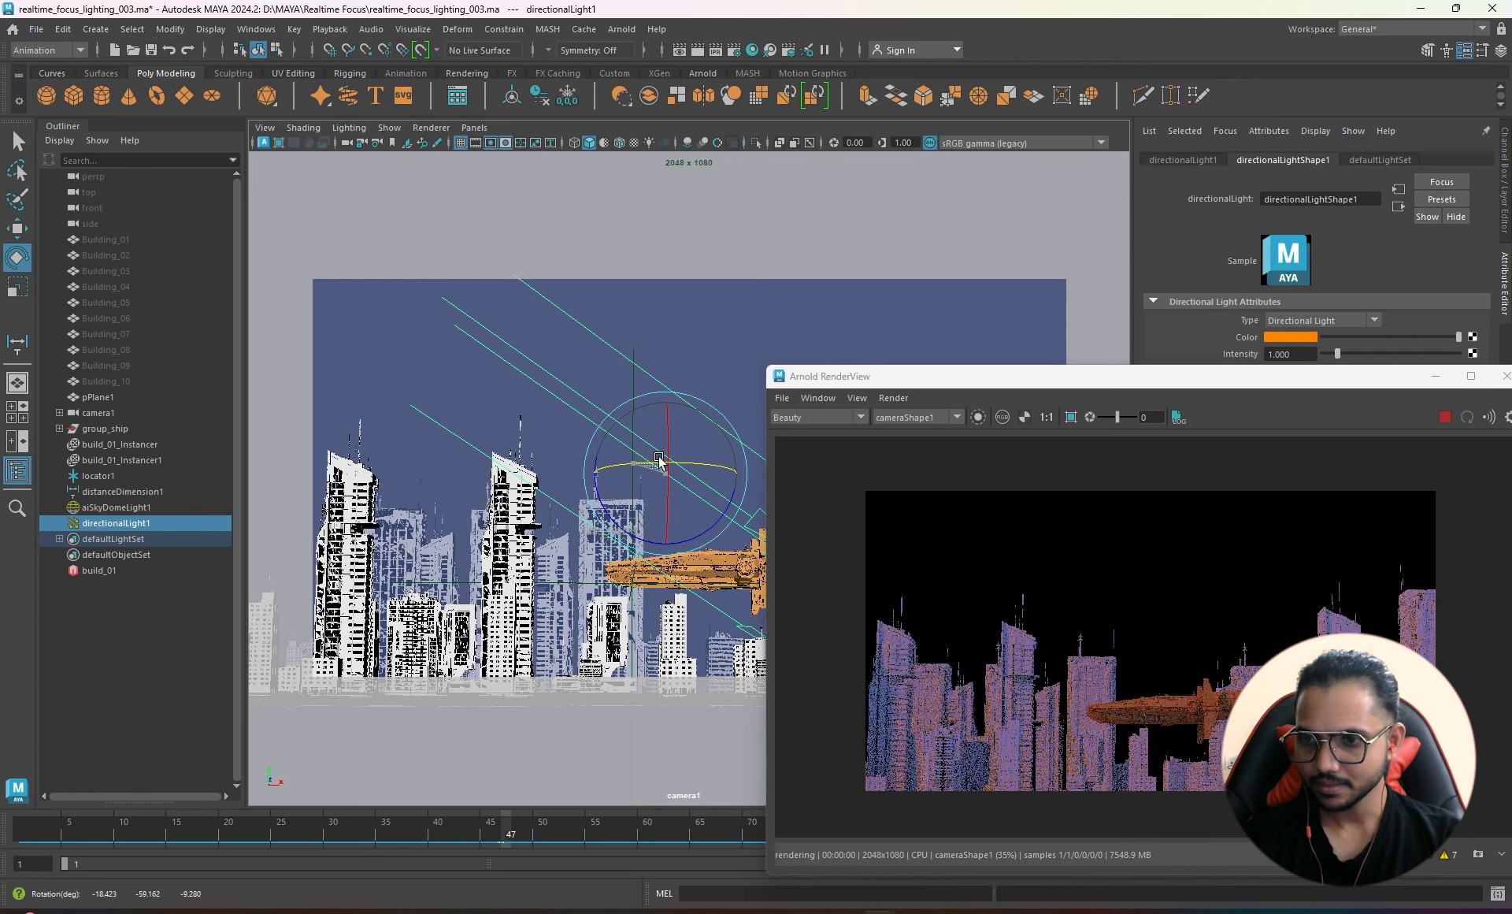
- Bring the RenderView back and zoom and pan to inspect the buildings
left_click_drag(1208, 377, 744, 196)
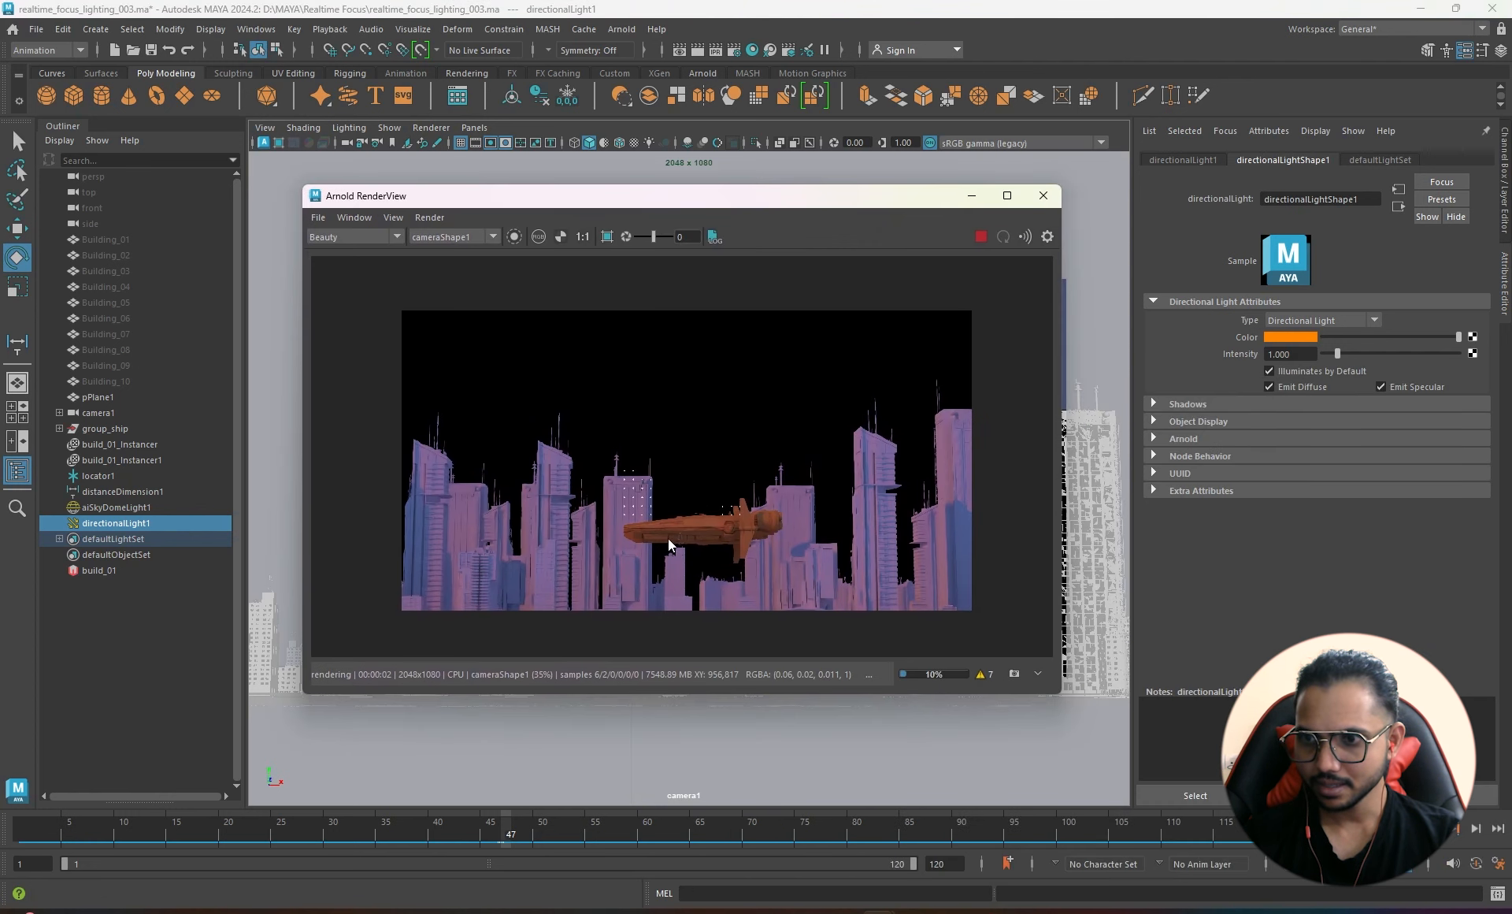
scroll(969, 513, "up", 4)
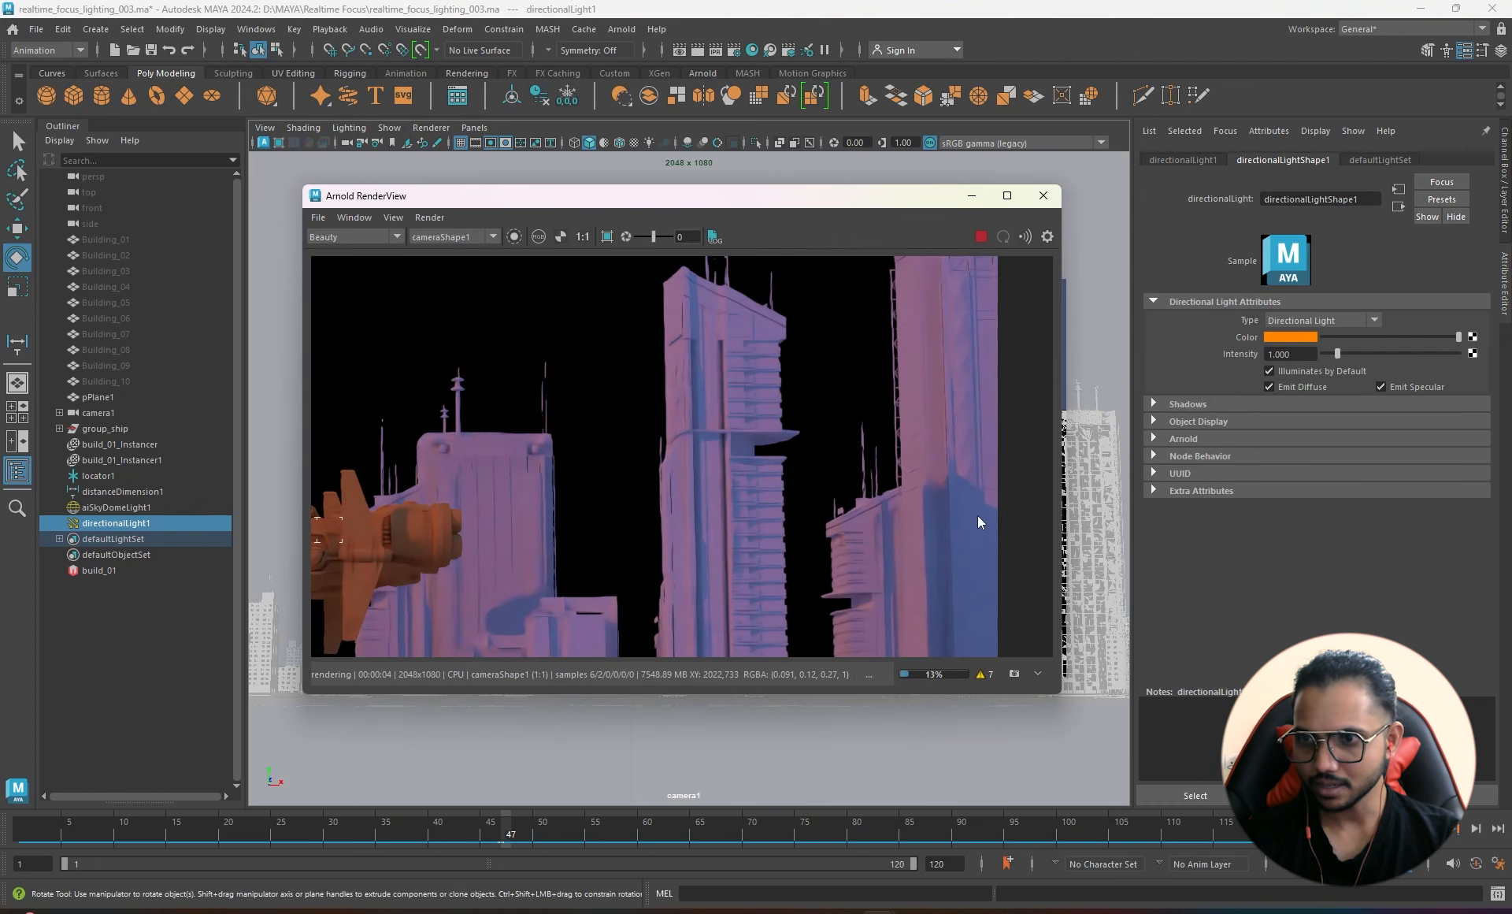
scroll(516, 471, "down", 2)
middle_click_drag(649, 442, 1027, 421)
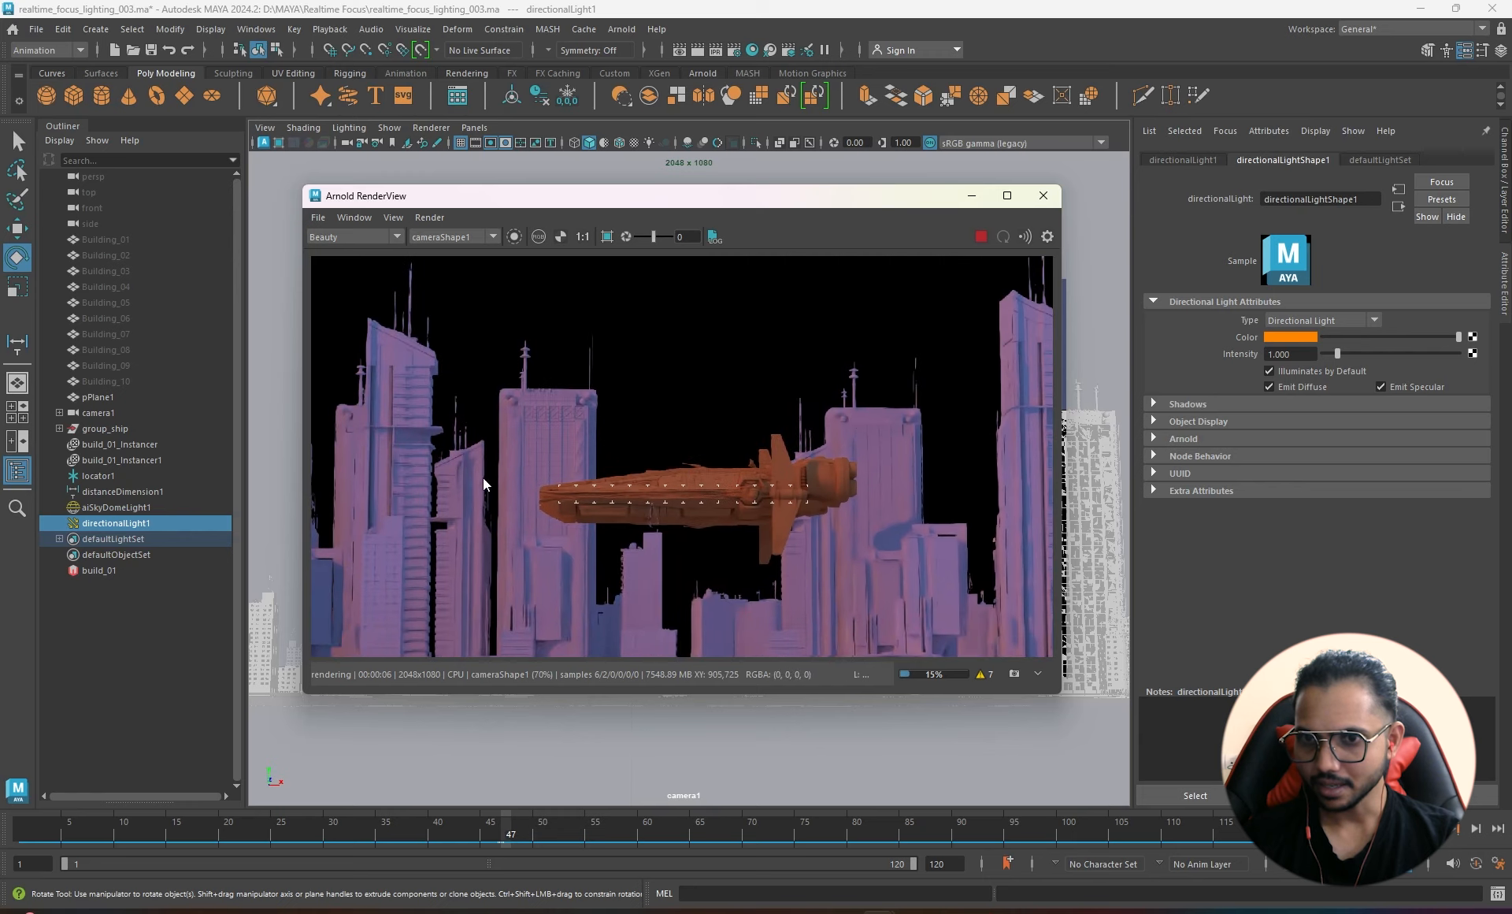
middle_click_drag(419, 456, 735, 386)
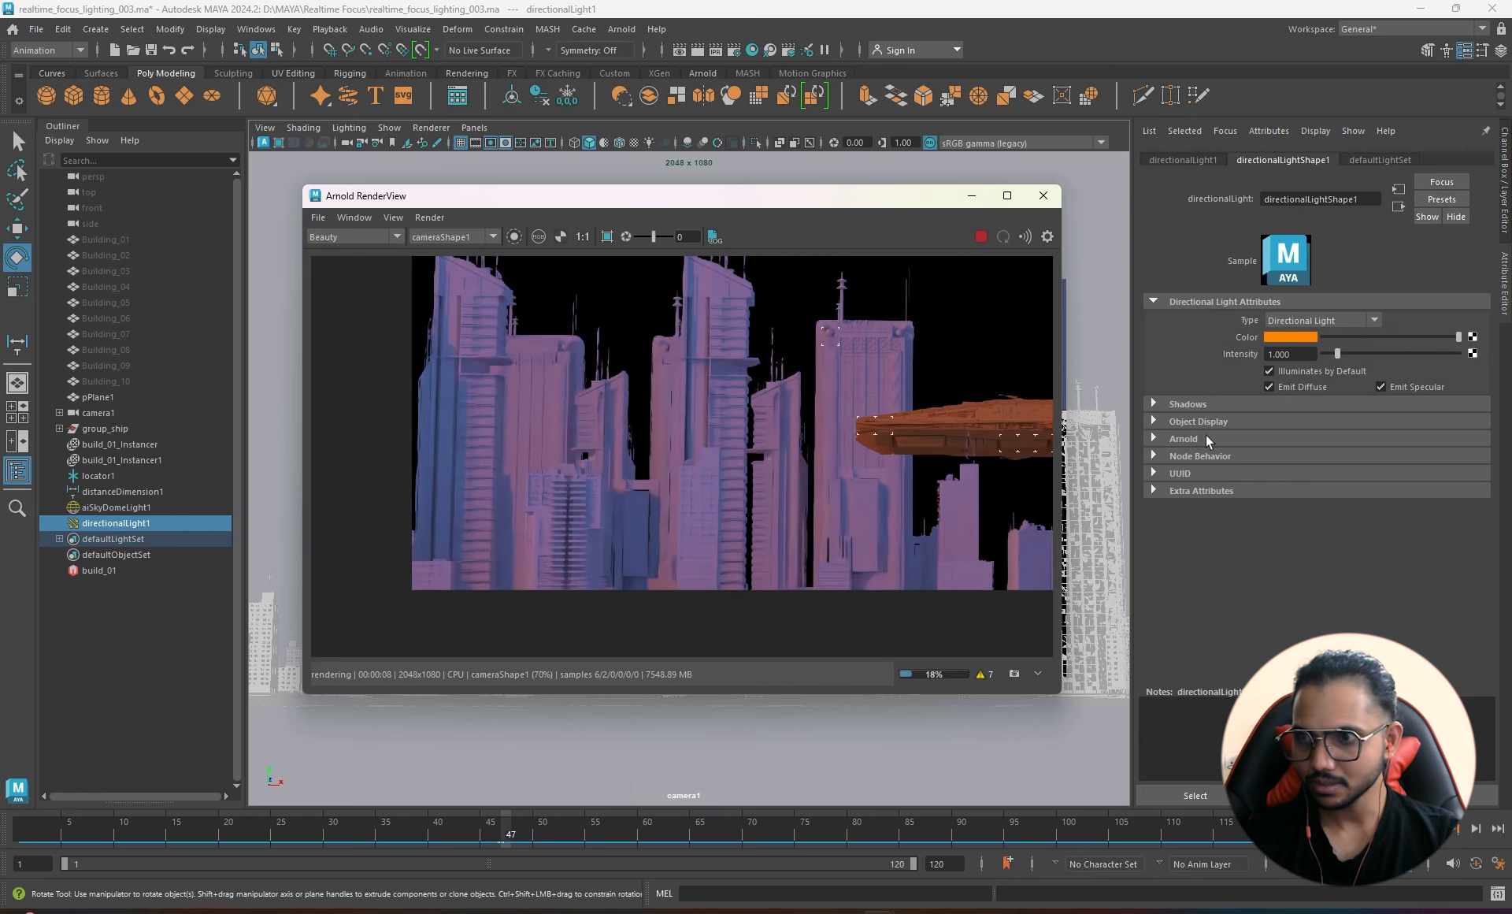
- Set the directional light's Arnold Angle to 1 and Exposure to 1
left_click(1248, 439)
left_click(1299, 513)
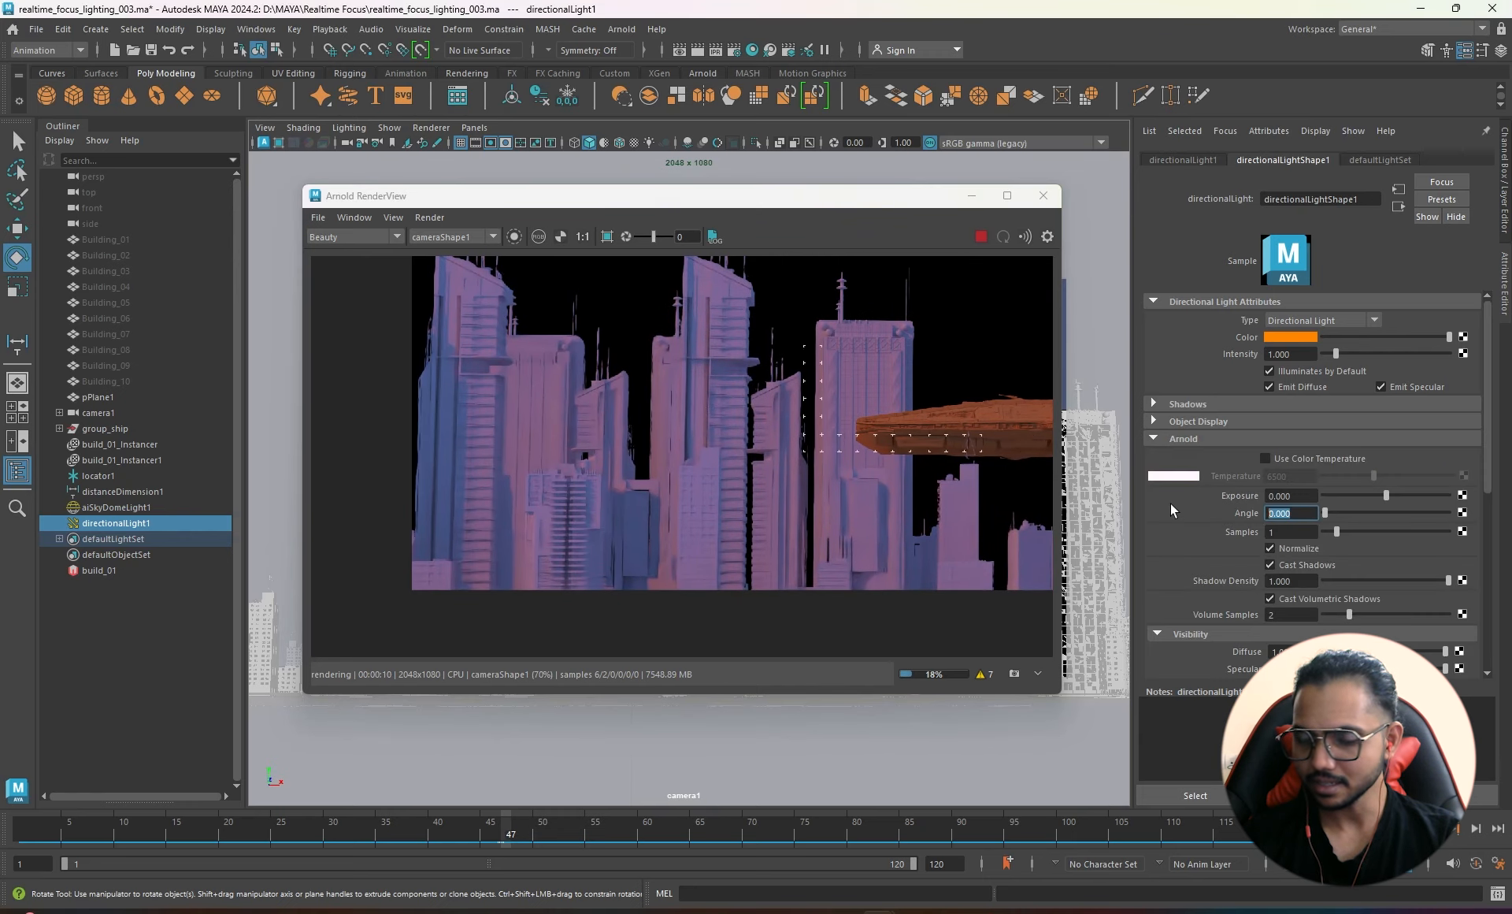
type("1")
key("Return")
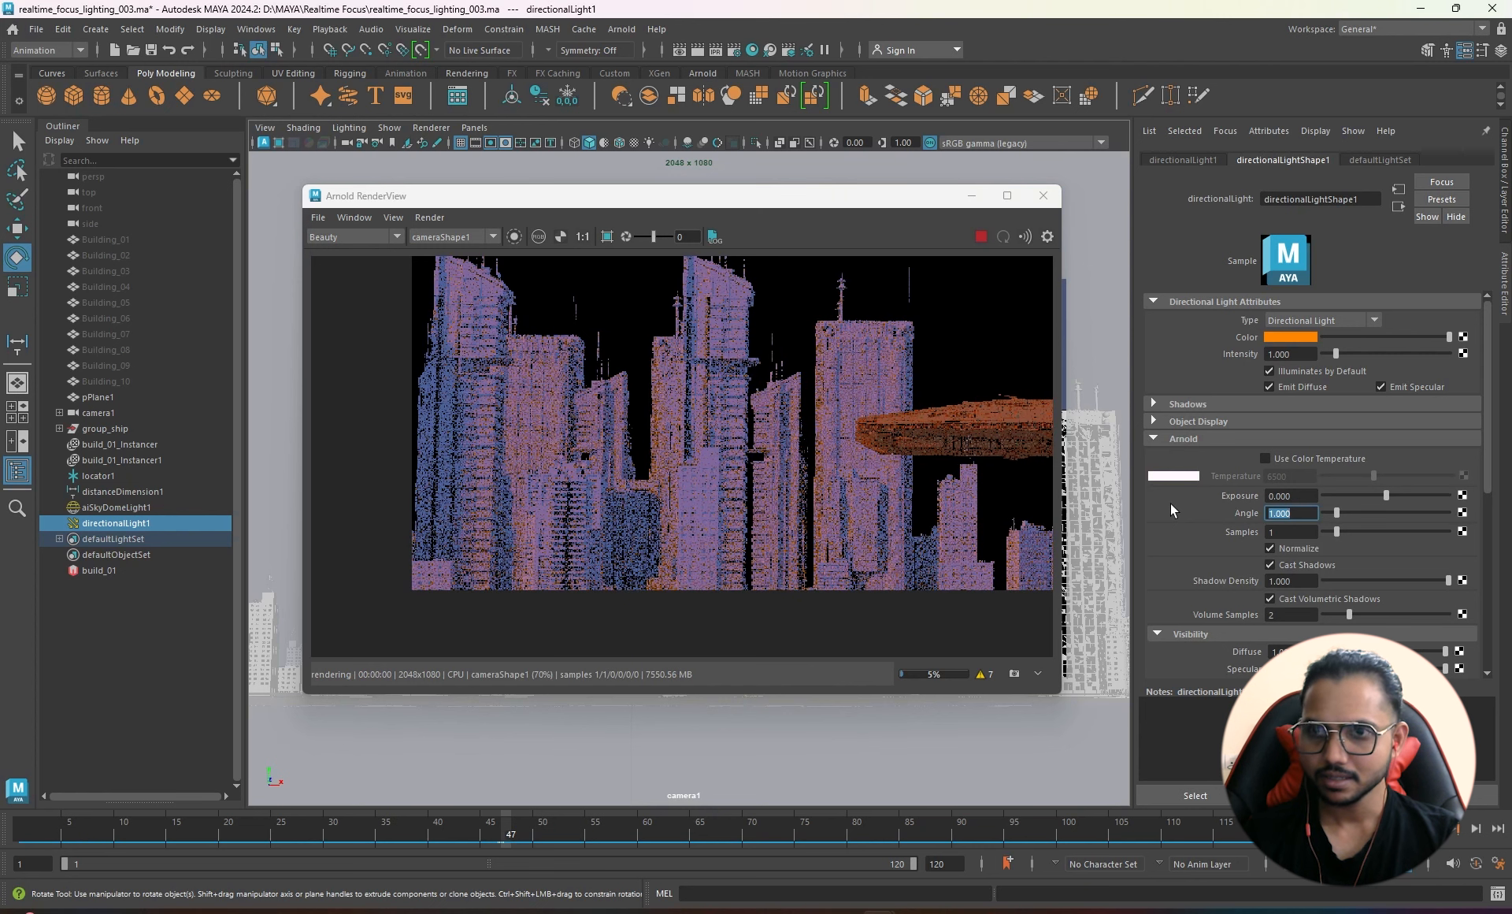
left_click(1303, 498)
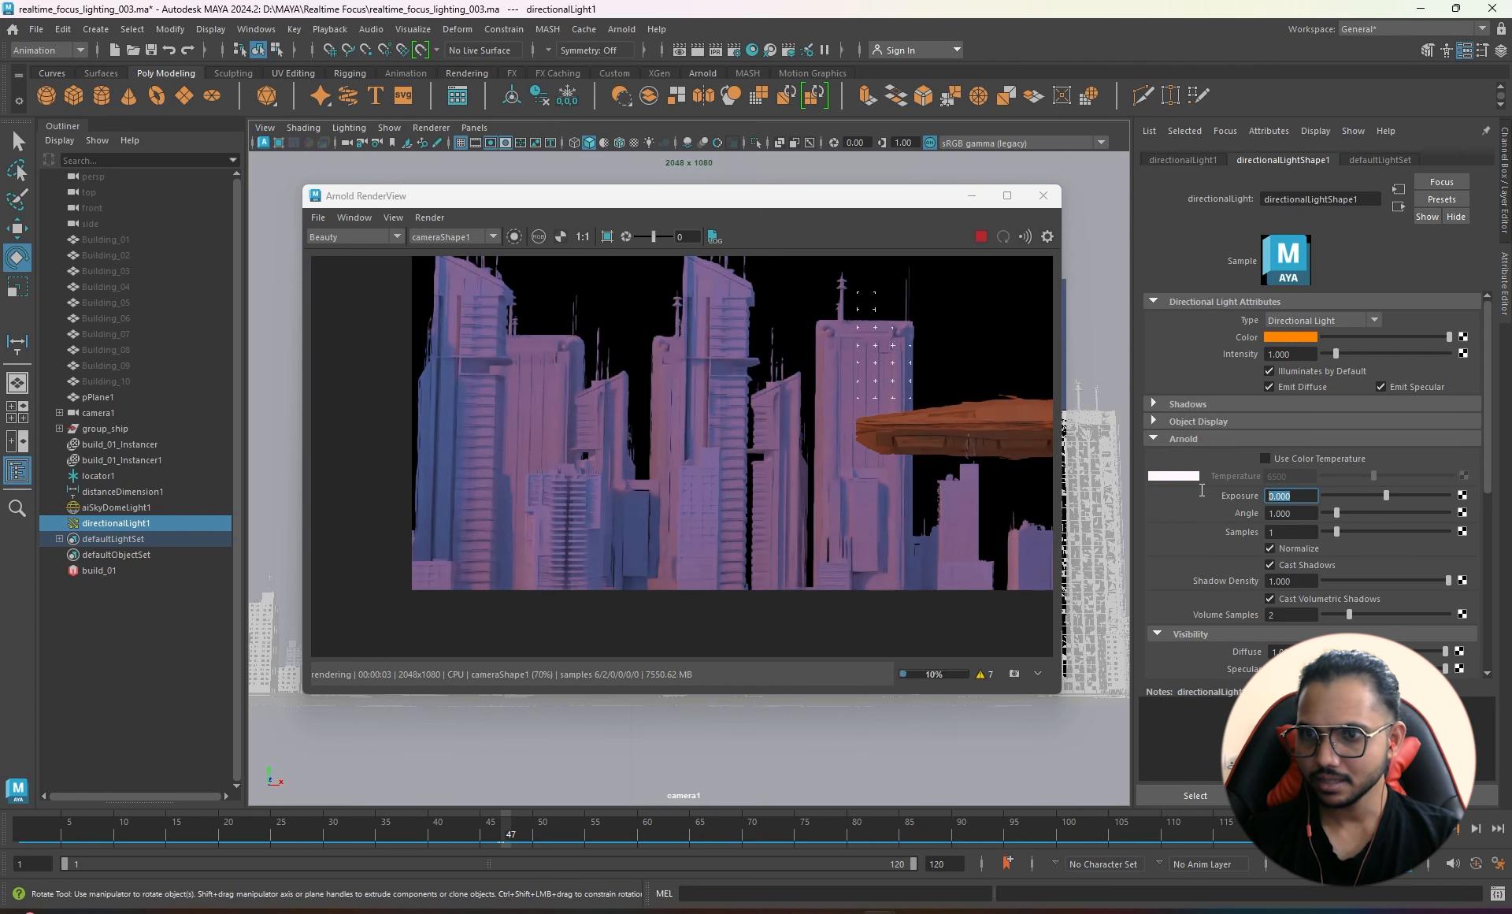
type("1")
key("Return")
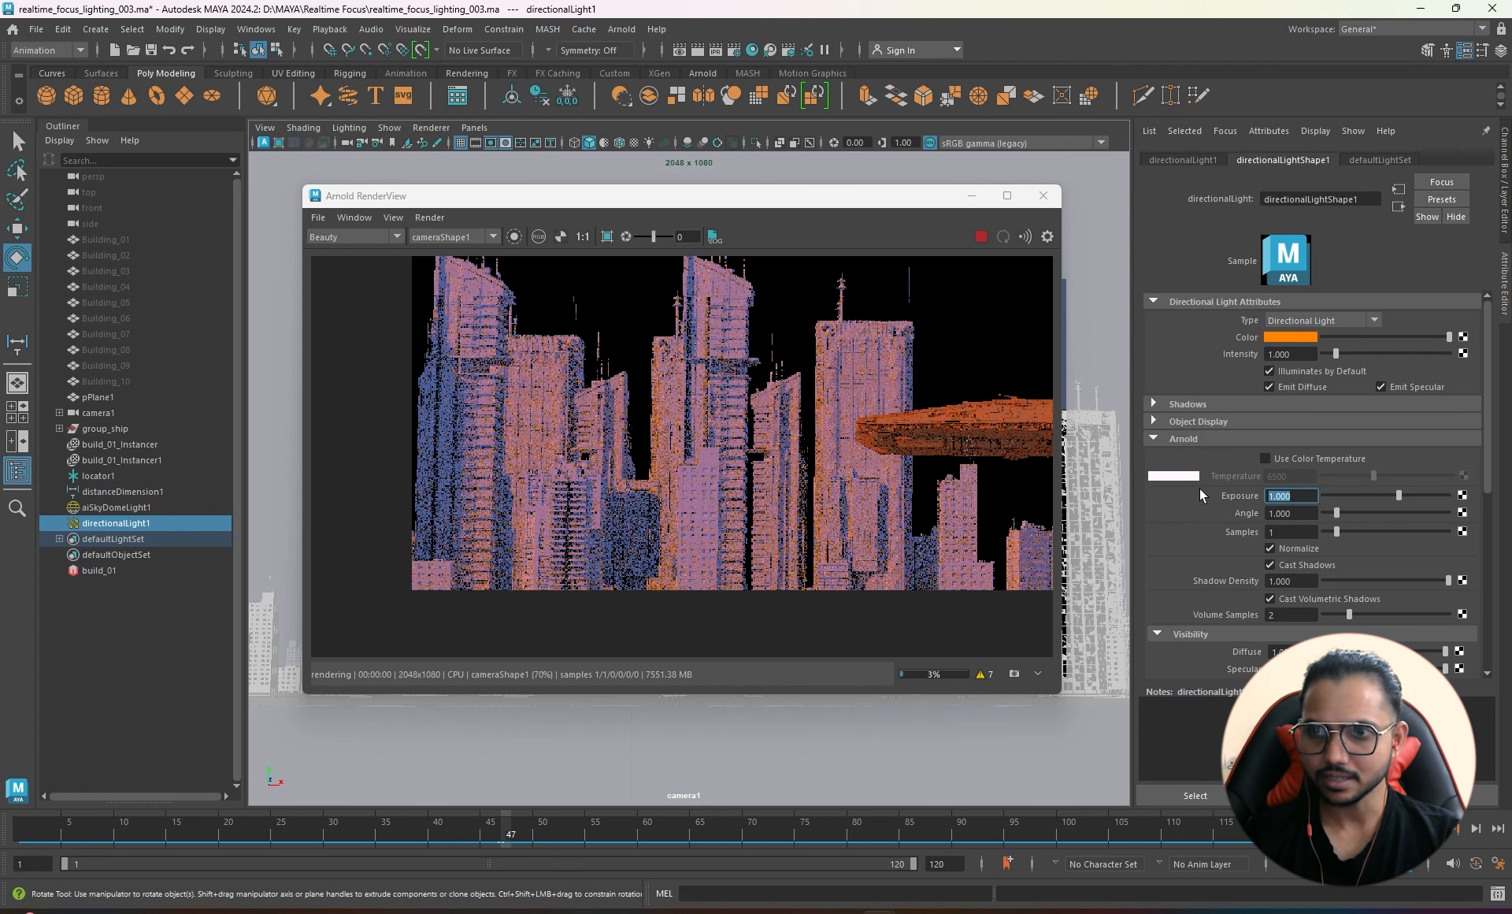
- Fine-tune the directional light's rotation while checking the re-rendered image
scroll(683, 432, "down", 3)
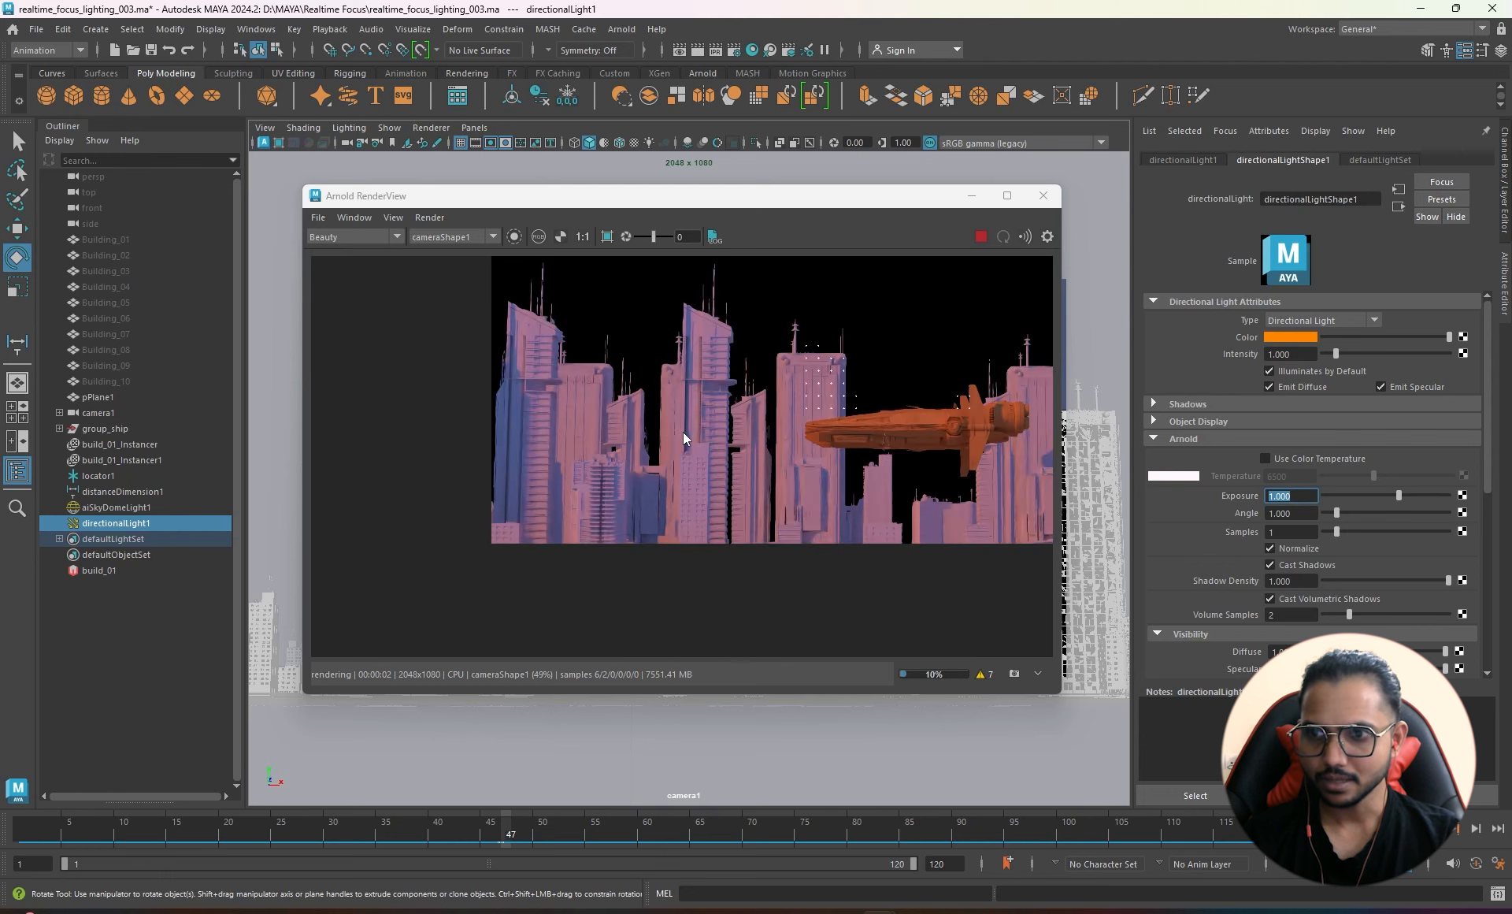
middle_click_drag(786, 409, 673, 509)
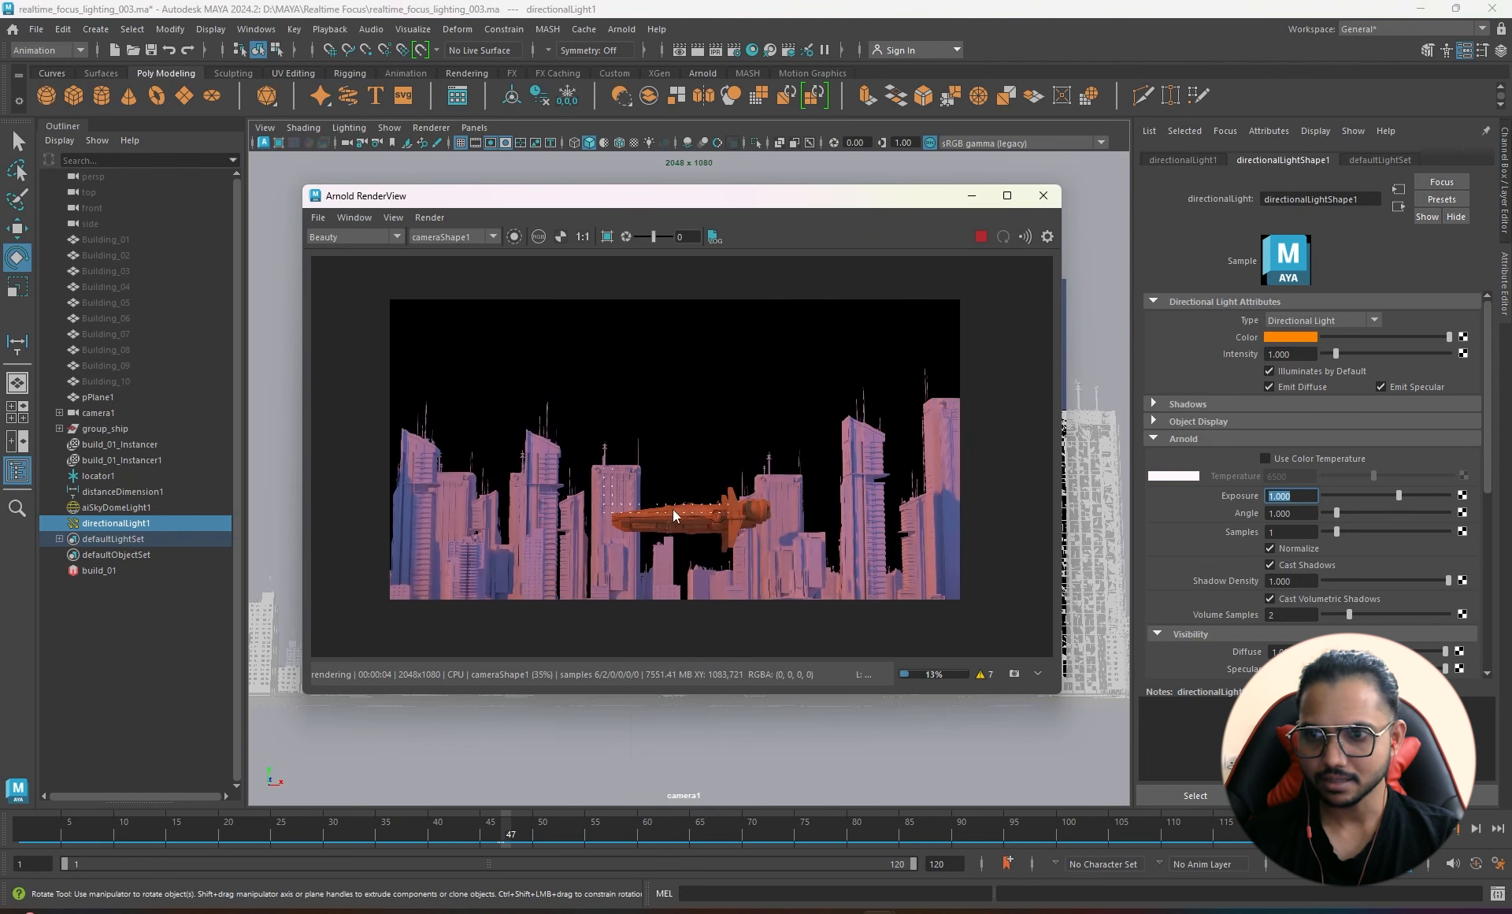
left_click_drag(665, 194, 1071, 232)
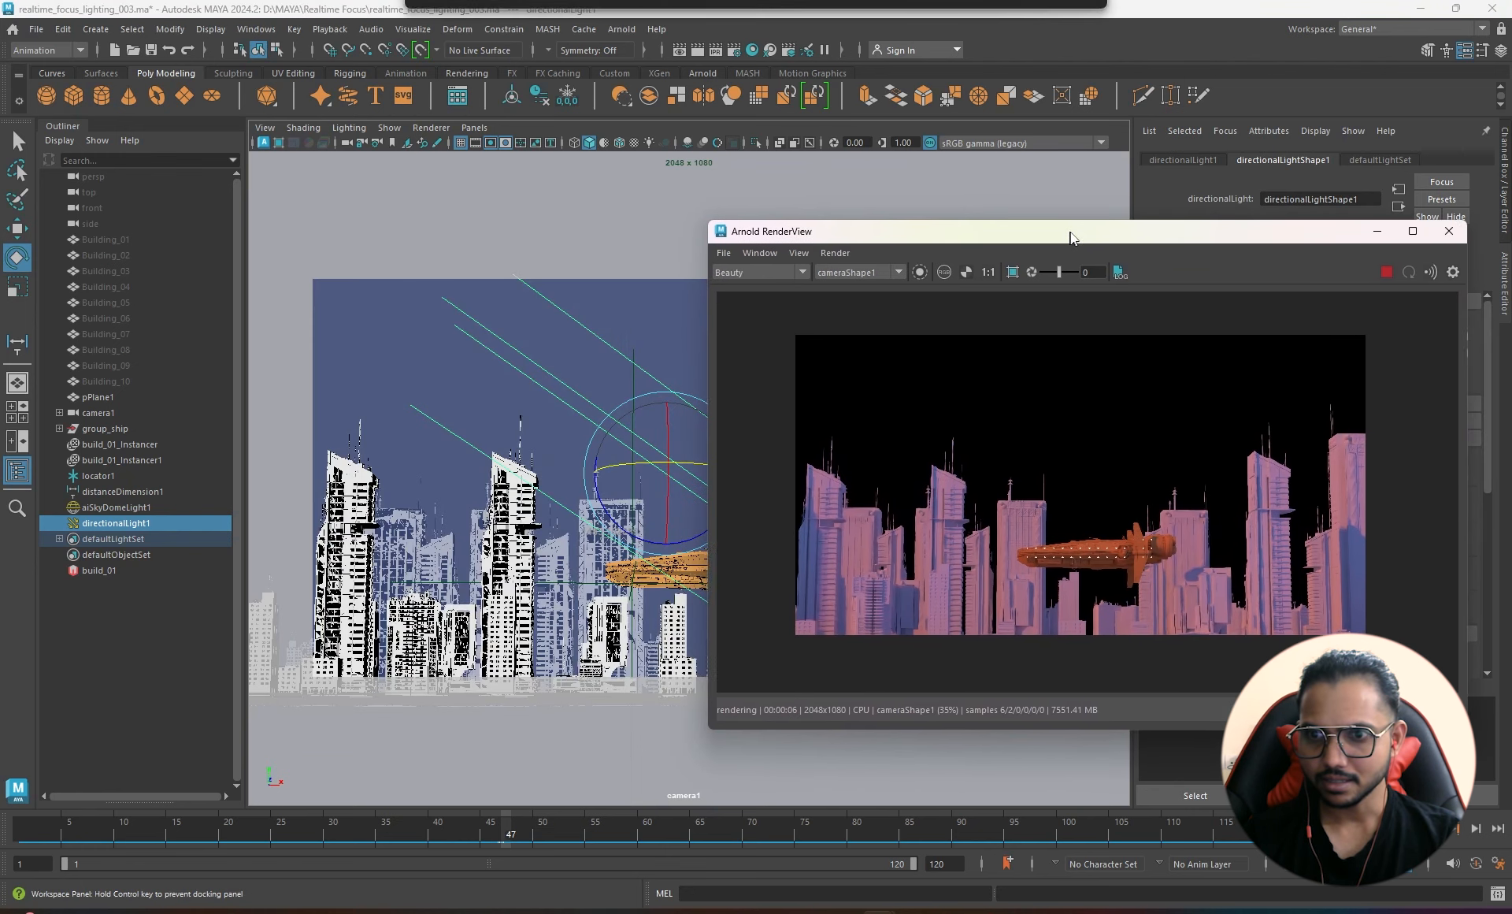
left_click_drag(623, 468, 615, 472)
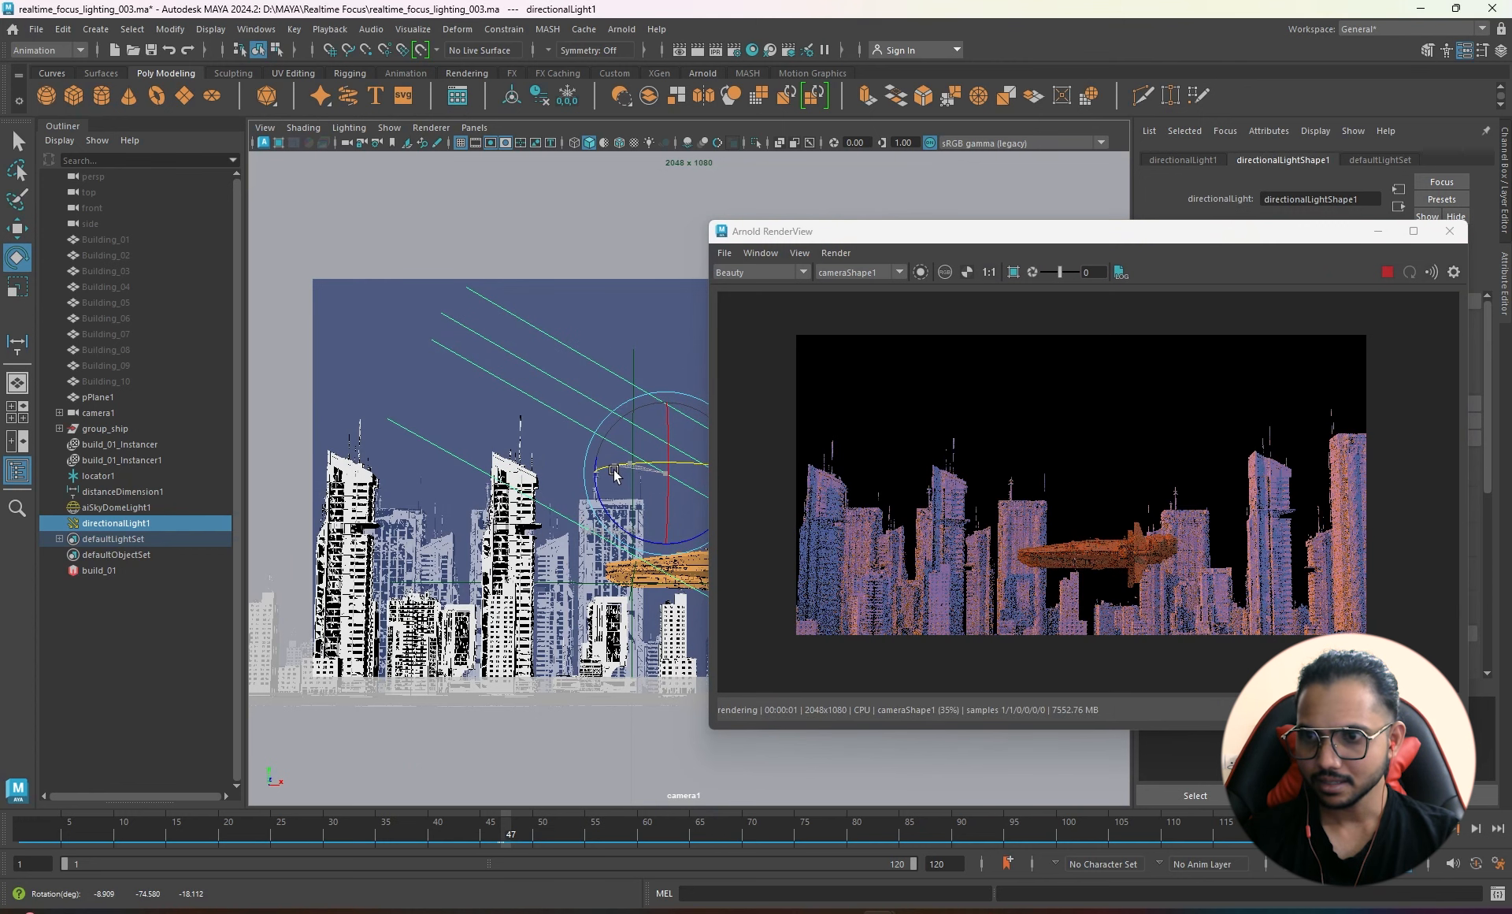
left_click_drag(615, 473, 615, 473)
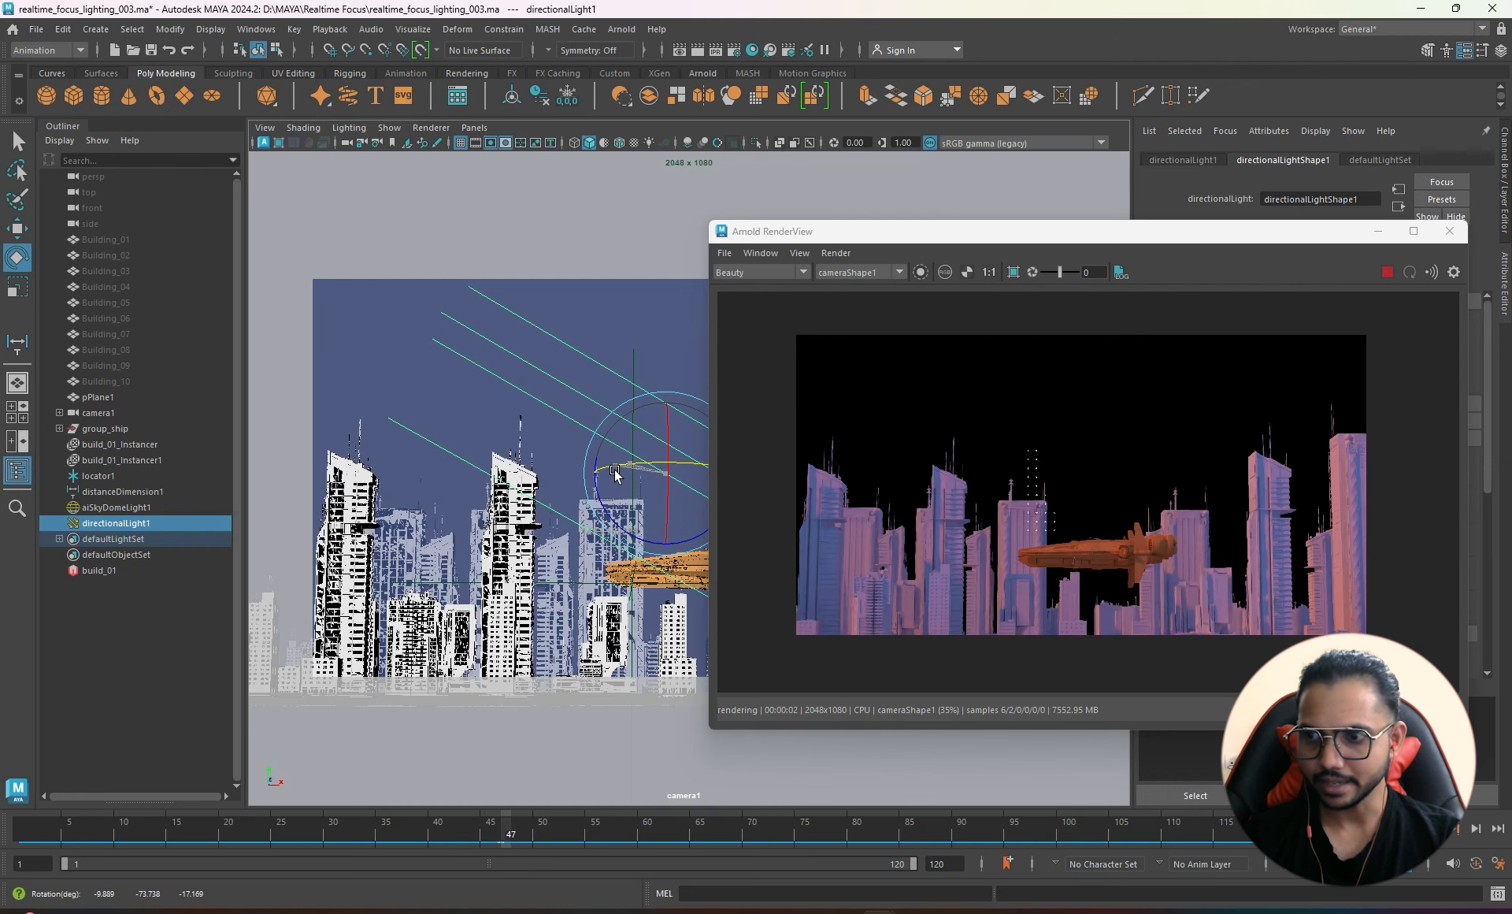
left_click_drag(1244, 231, 811, 169)
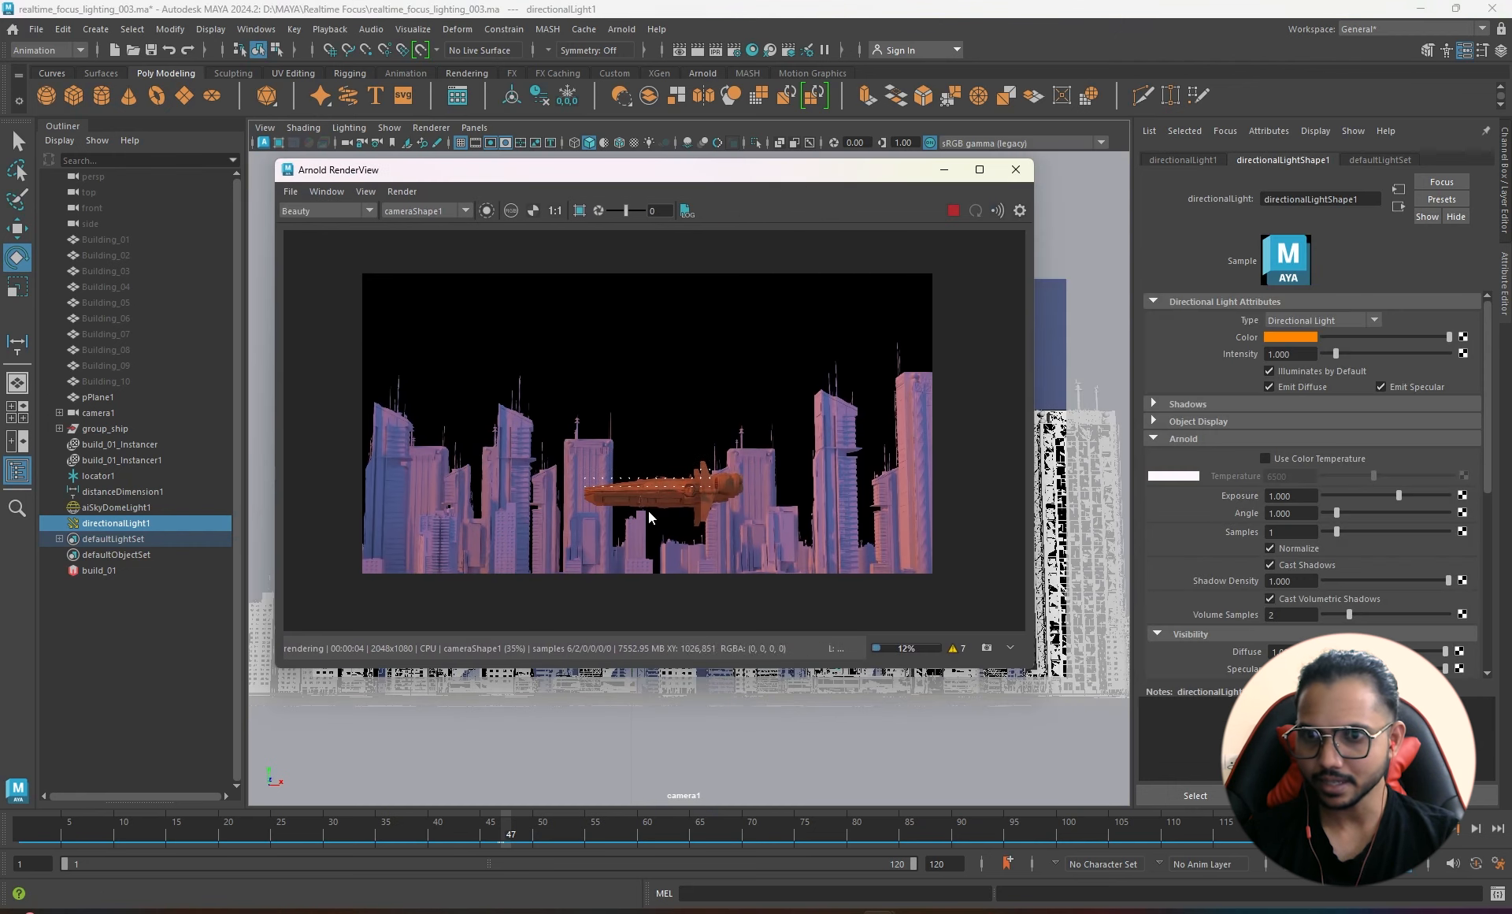
scroll(703, 517, "up", 1)
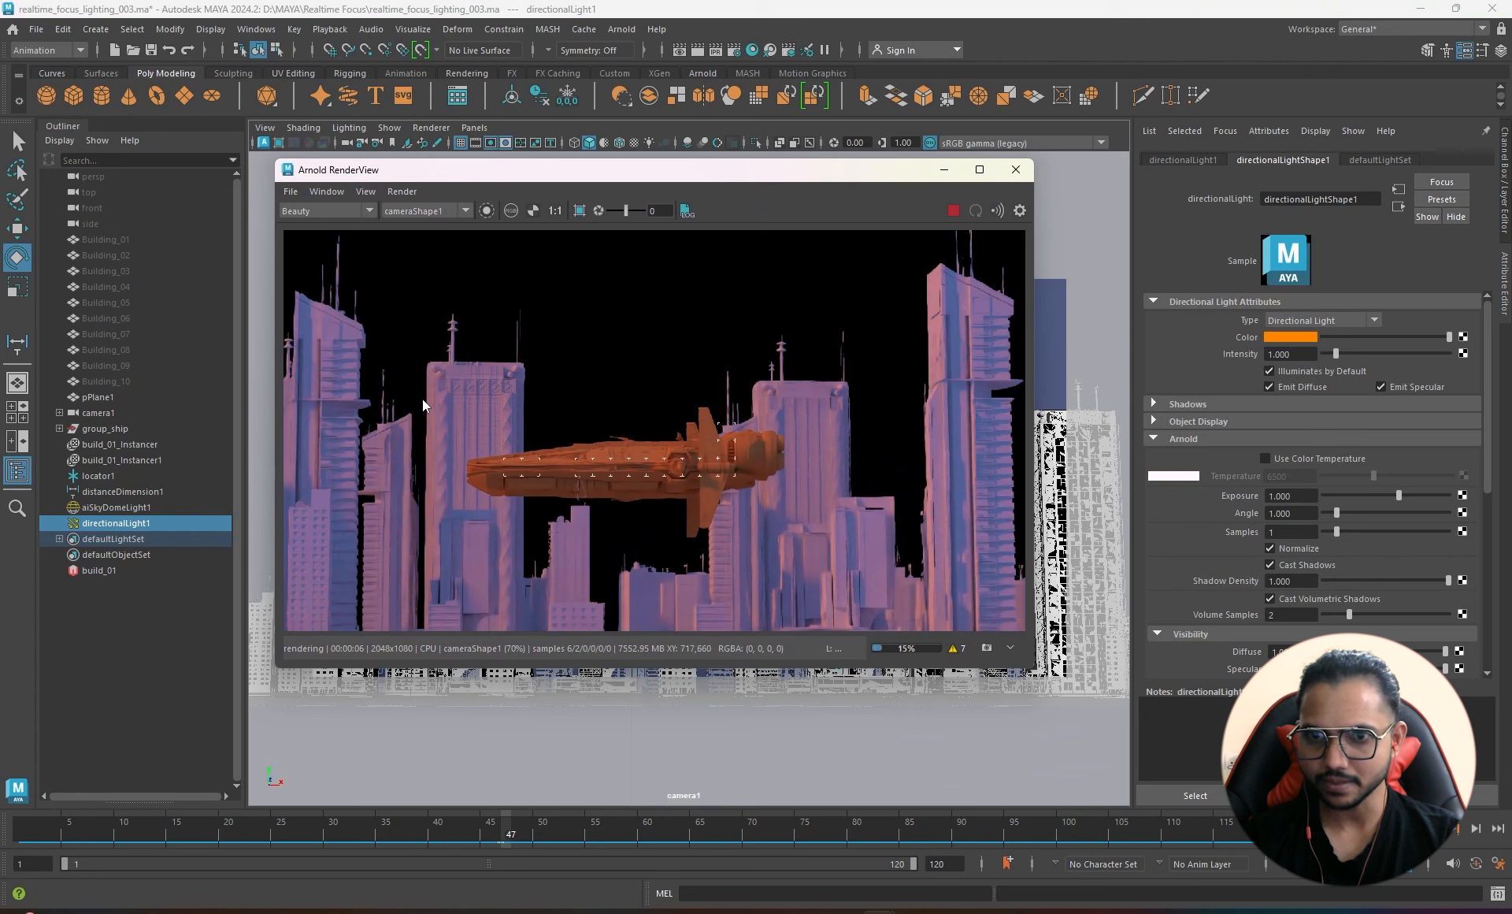
- Raise the directional light's Exposure to 1.5 and recentre the render
left_click(1295, 494)
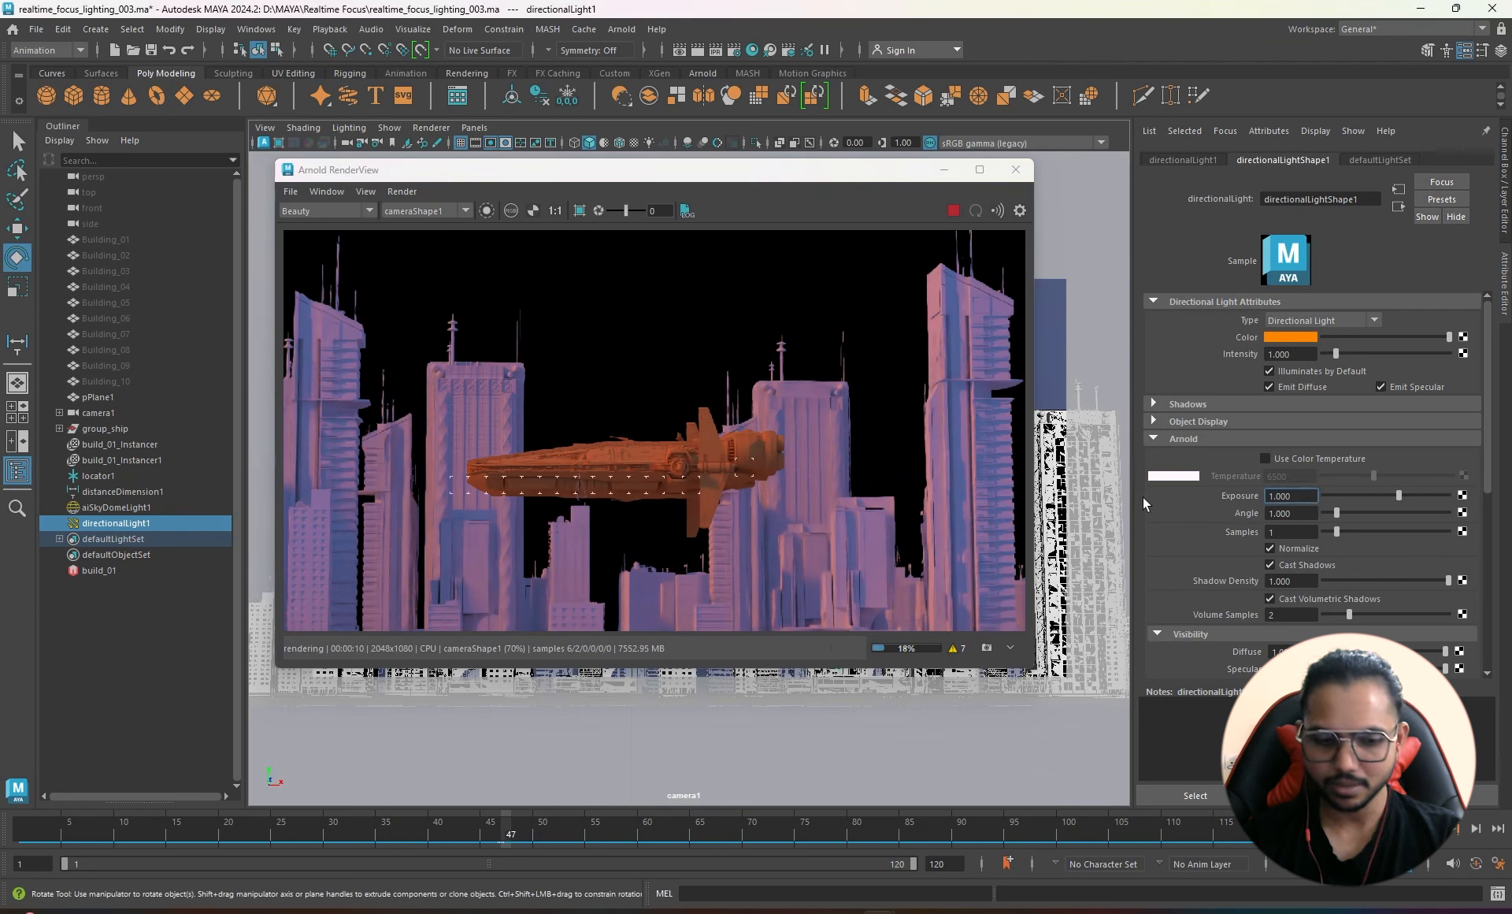
type("1.5")
key("Return")
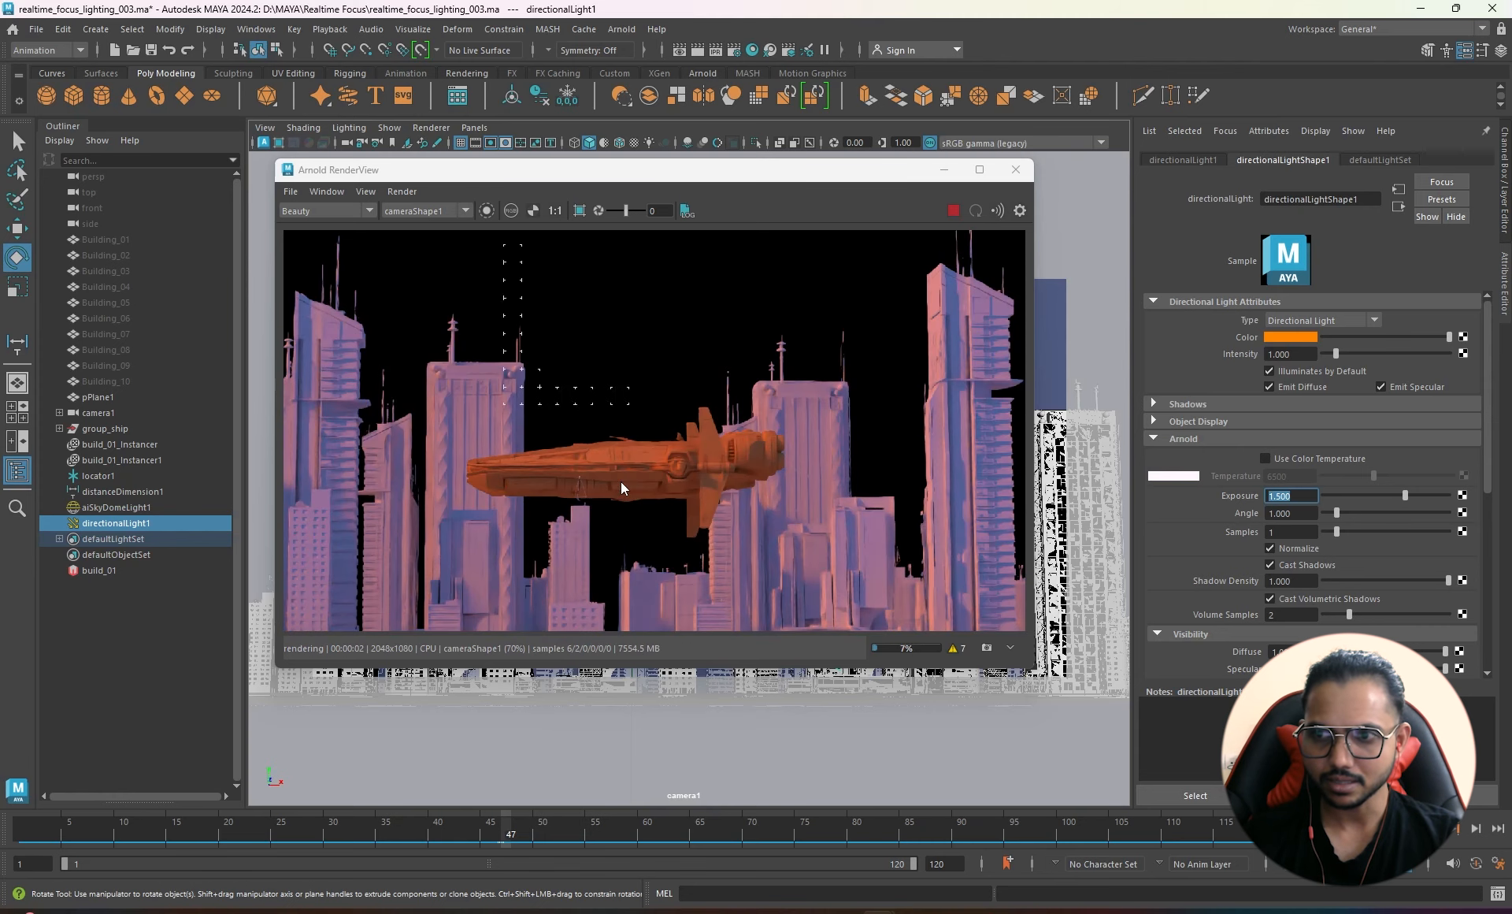
scroll(620, 481, "down", 2)
middle_click_drag(658, 508, 682, 533)
- Scrub the Spaceship QuickTime movie back to its first frame, then return to Maya
mouse_move(1016, 910)
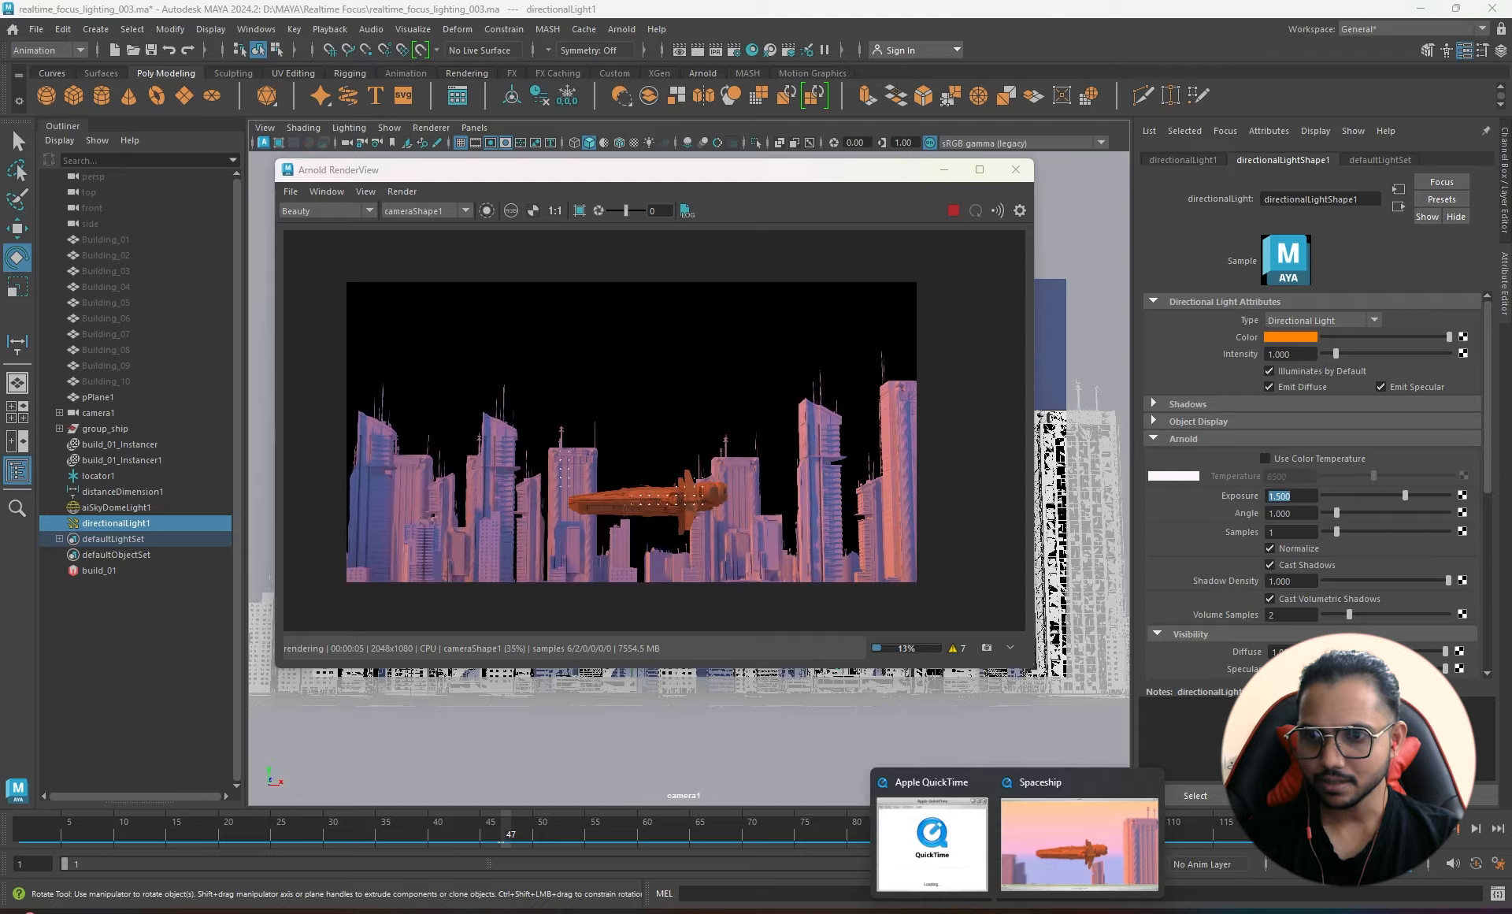
left_click(1102, 865)
left_click_drag(709, 843, 1511, 846)
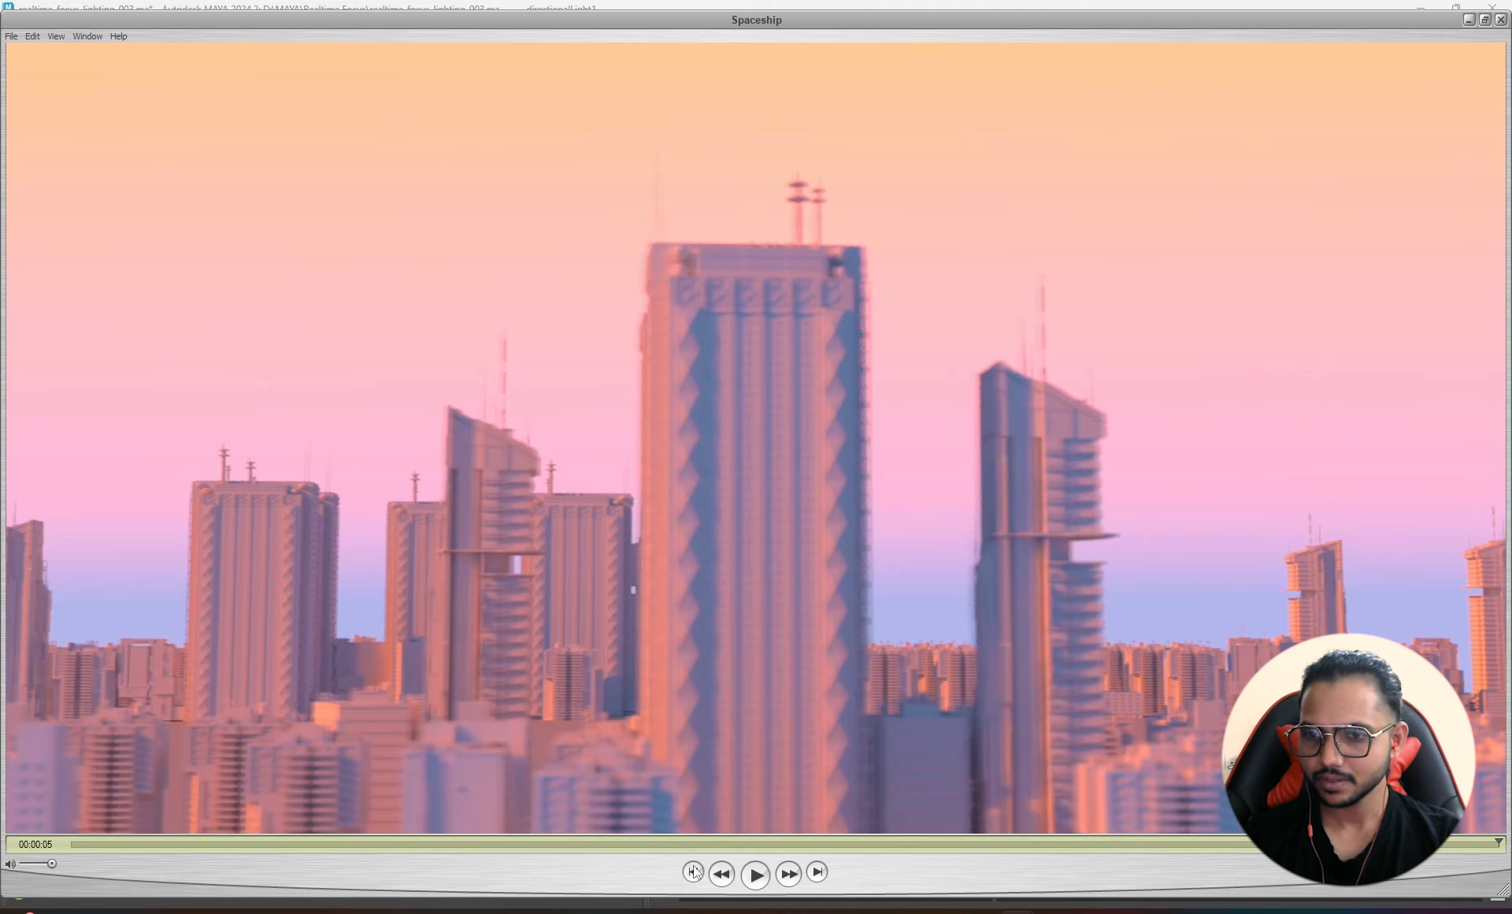
left_click_drag(595, 840, 243, 832)
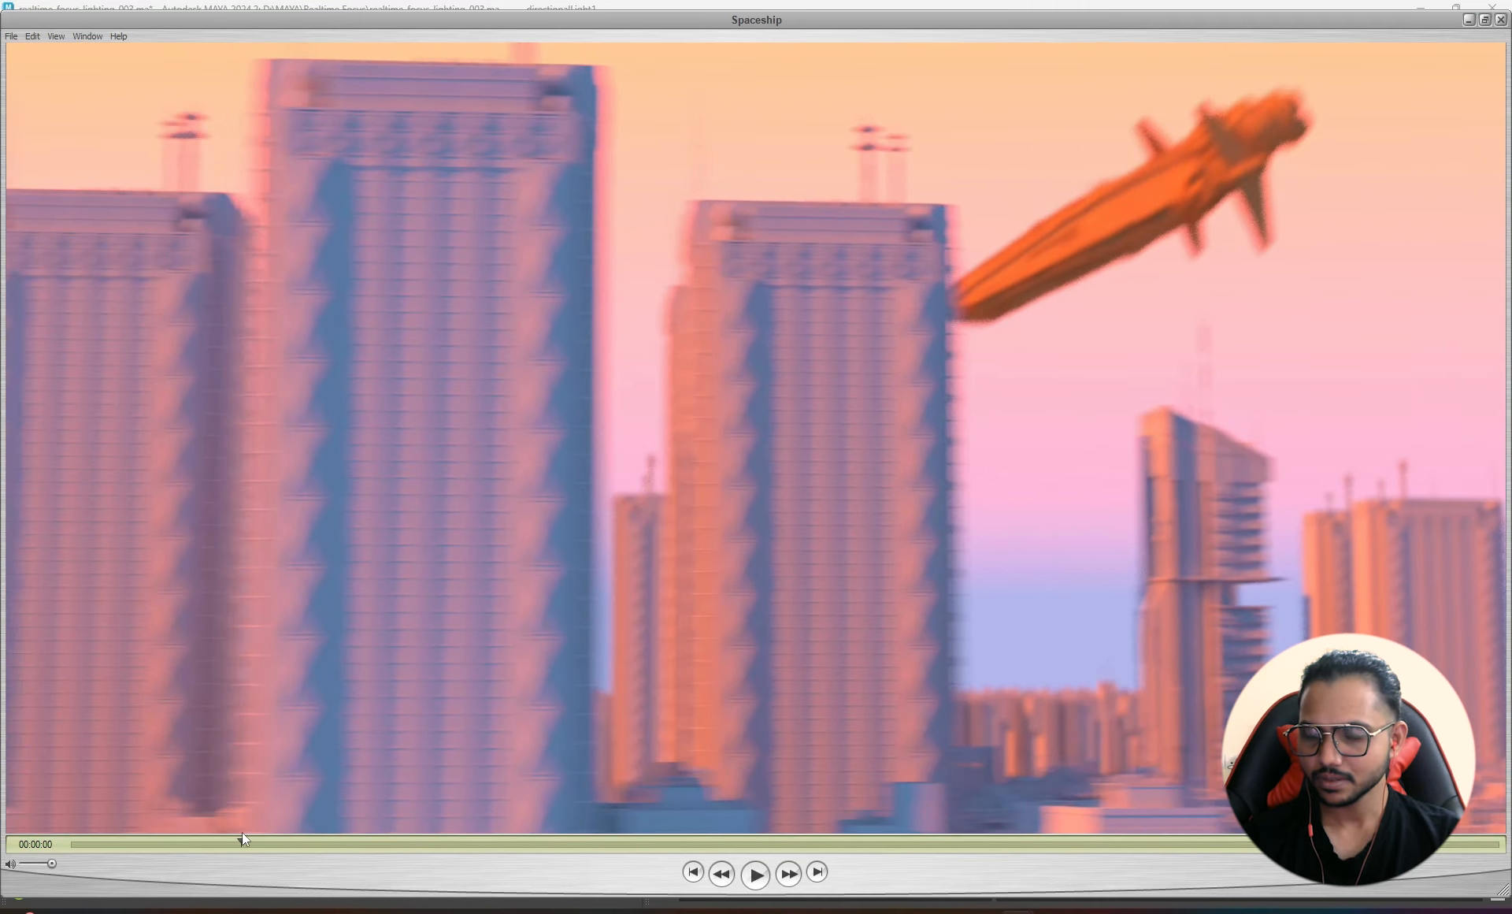
key("alt+Tab")
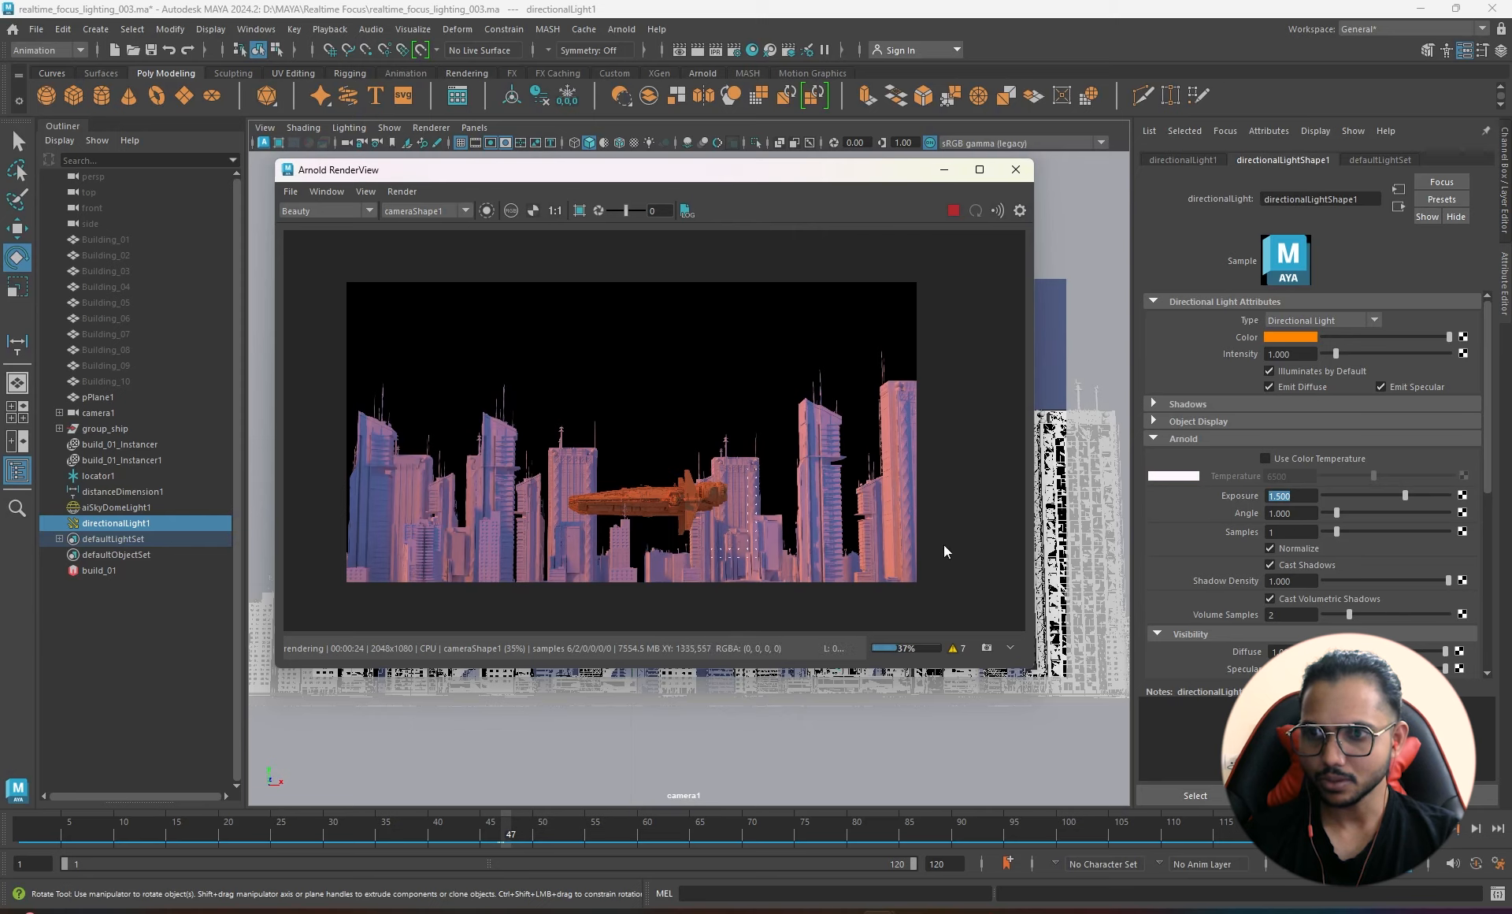
- Maximize the Arnold RenderView and zoom and pan to frame the spaceship
left_click(988, 166)
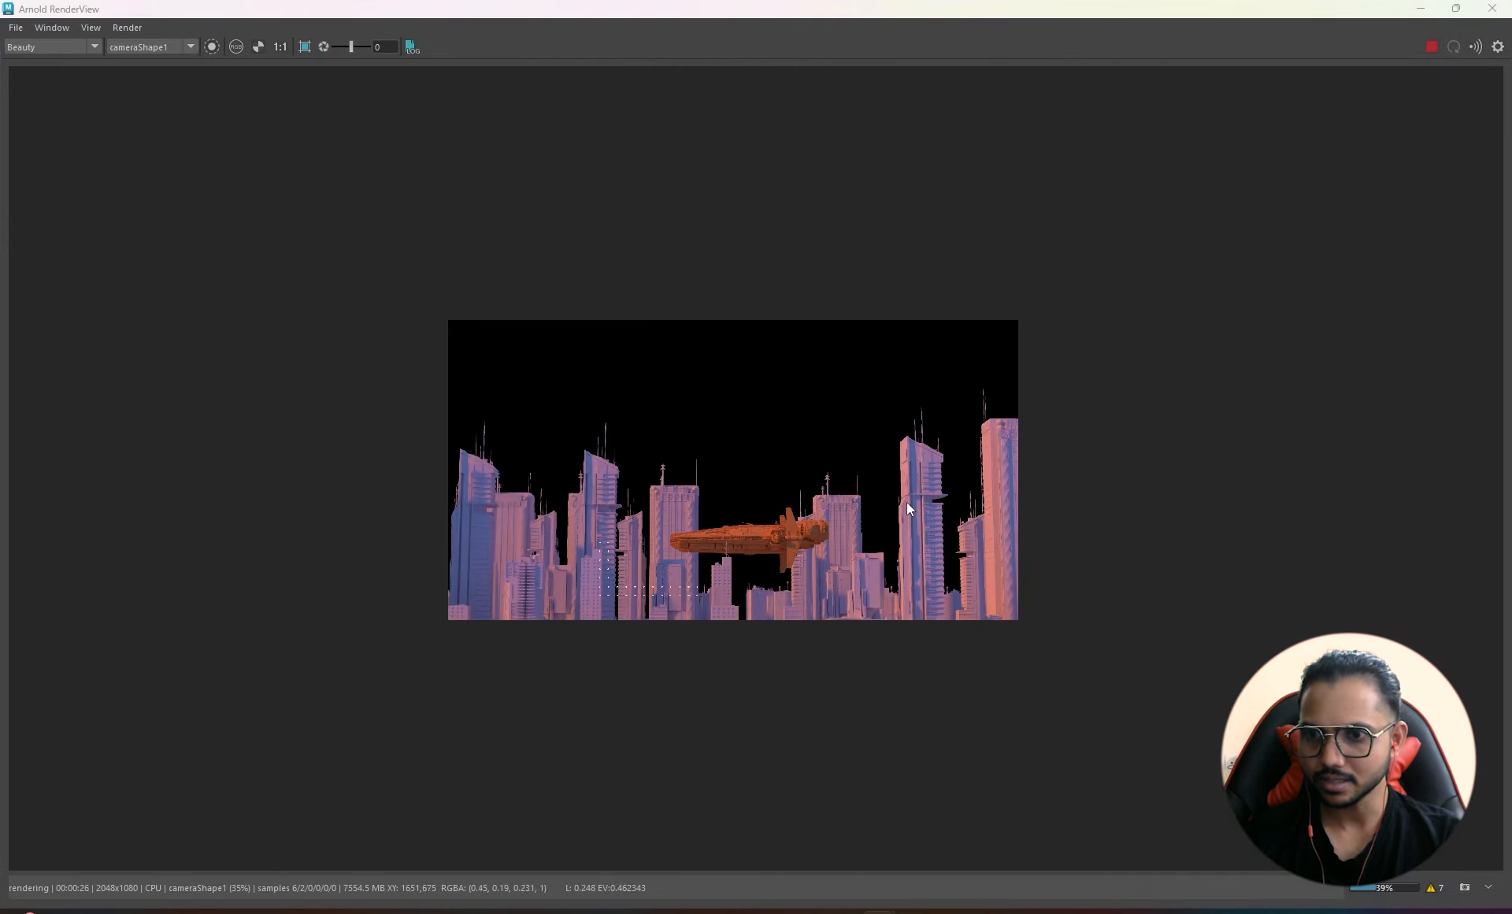
key("alt+Tab")
key("alt+Tab")
scroll(797, 459, "up", 3)
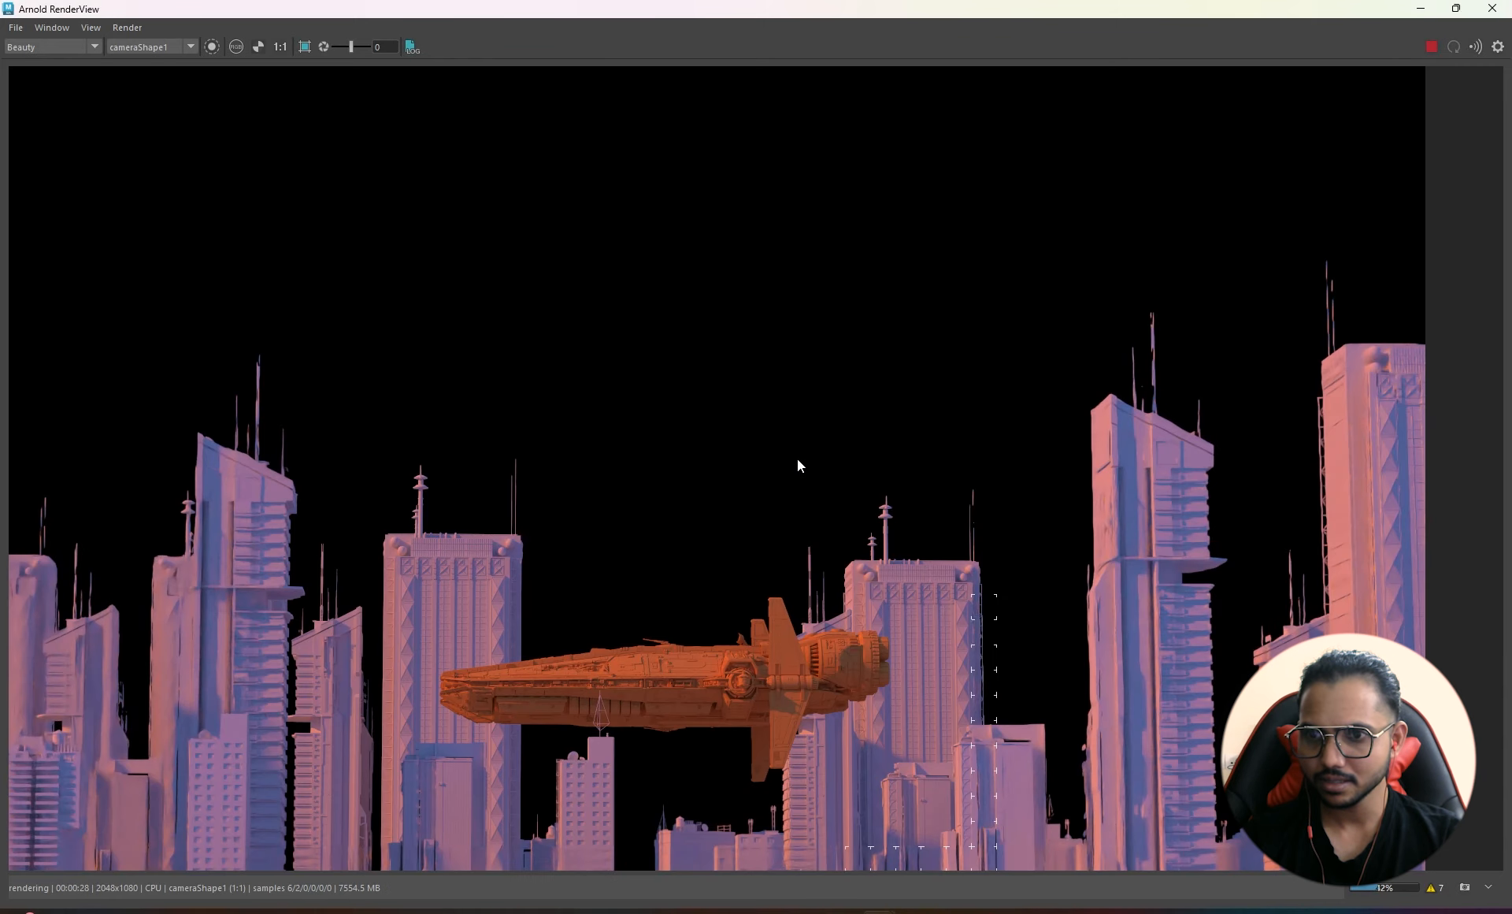
scroll(797, 459, "down", 1)
middle_click_drag(797, 459, 830, 438)
key("alt+Tab")
key("alt+Tab")
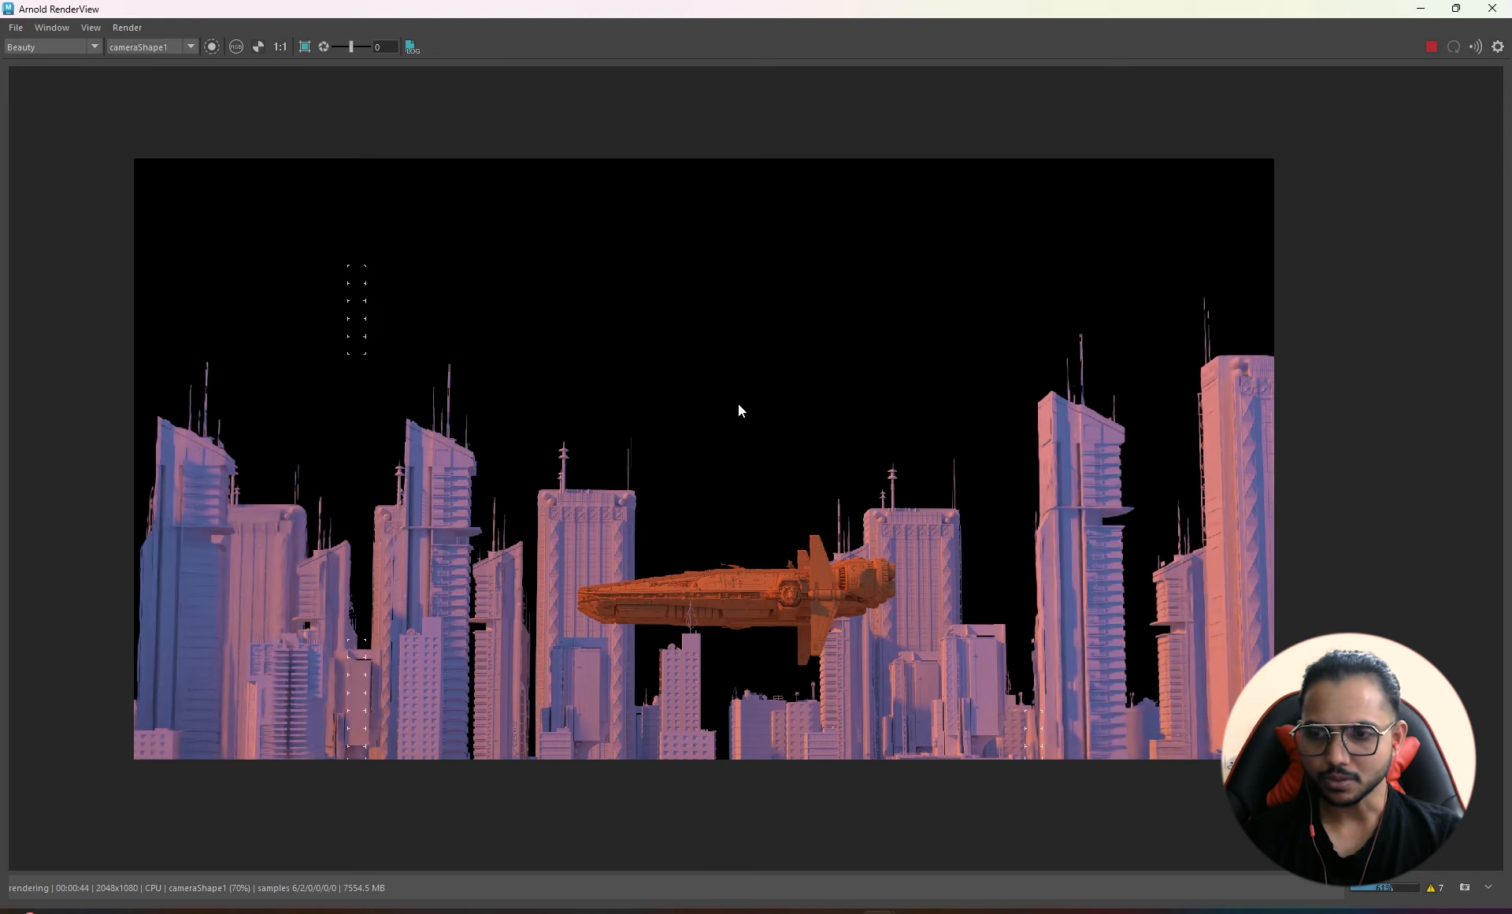
- Restore the RenderView to a smaller floating window and move it aside
left_click_drag(711, 8, 564, 193)
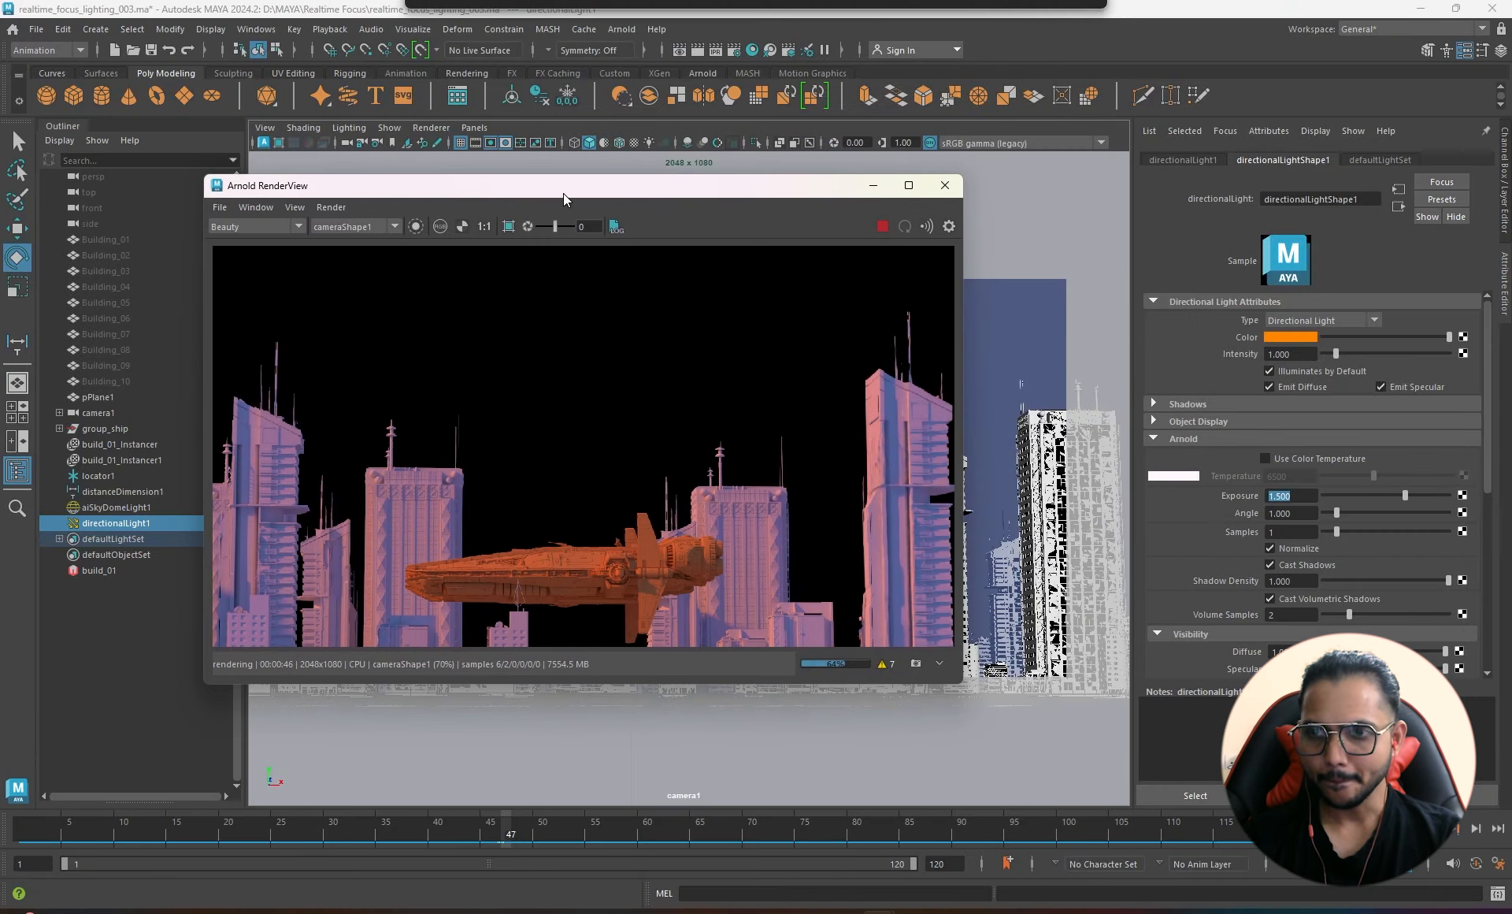
left_click_drag(678, 187, 1107, 418)
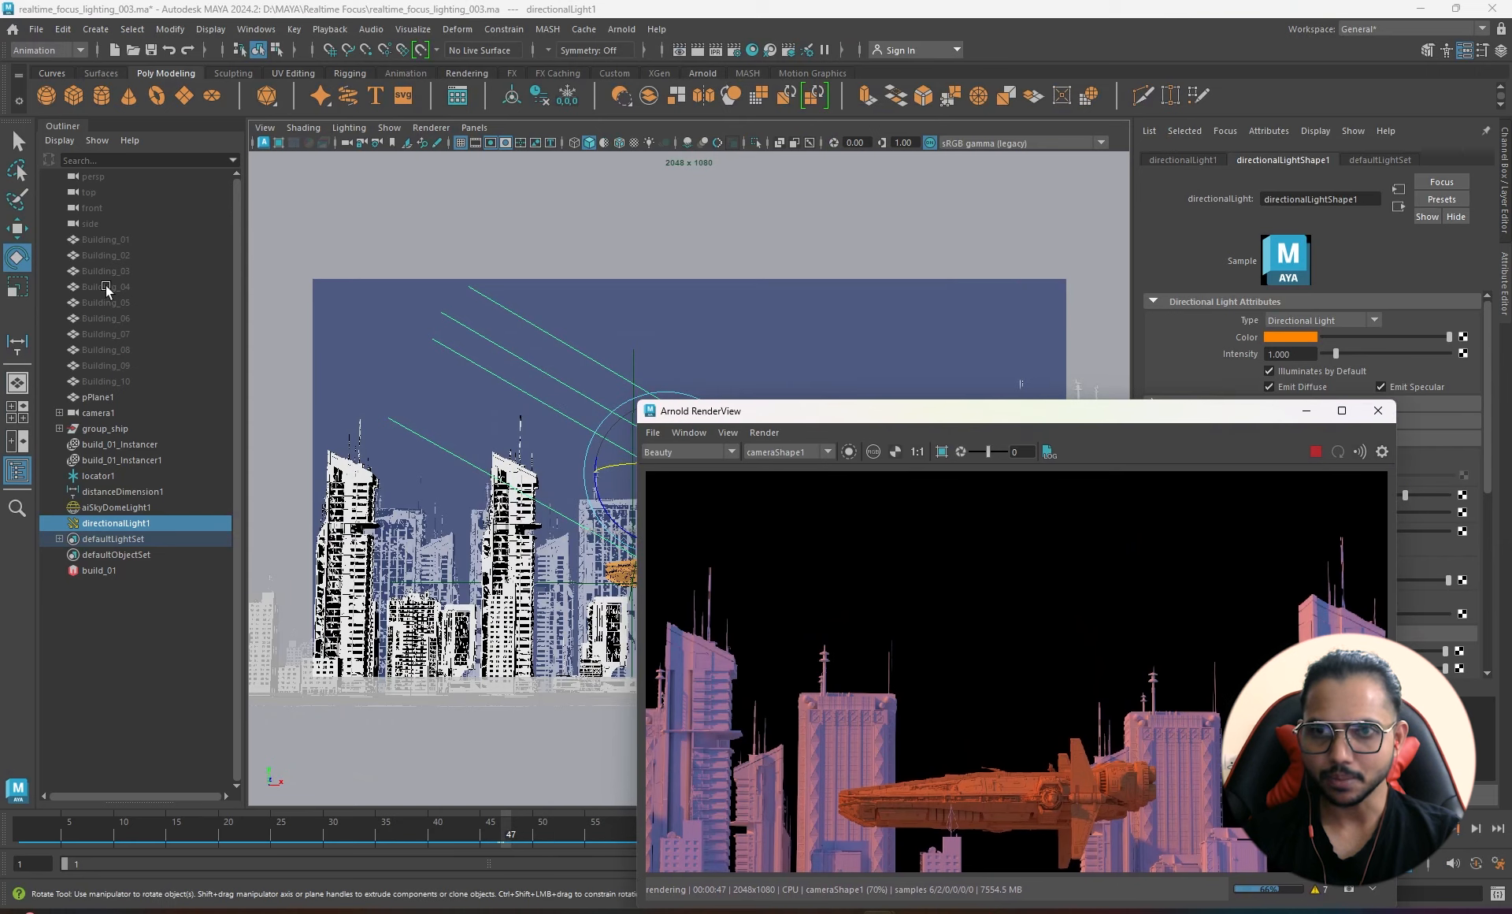
left_click_drag(894, 410, 761, 351)
- Close the render window and frame the whole scene in the perspective view
left_click(1243, 351)
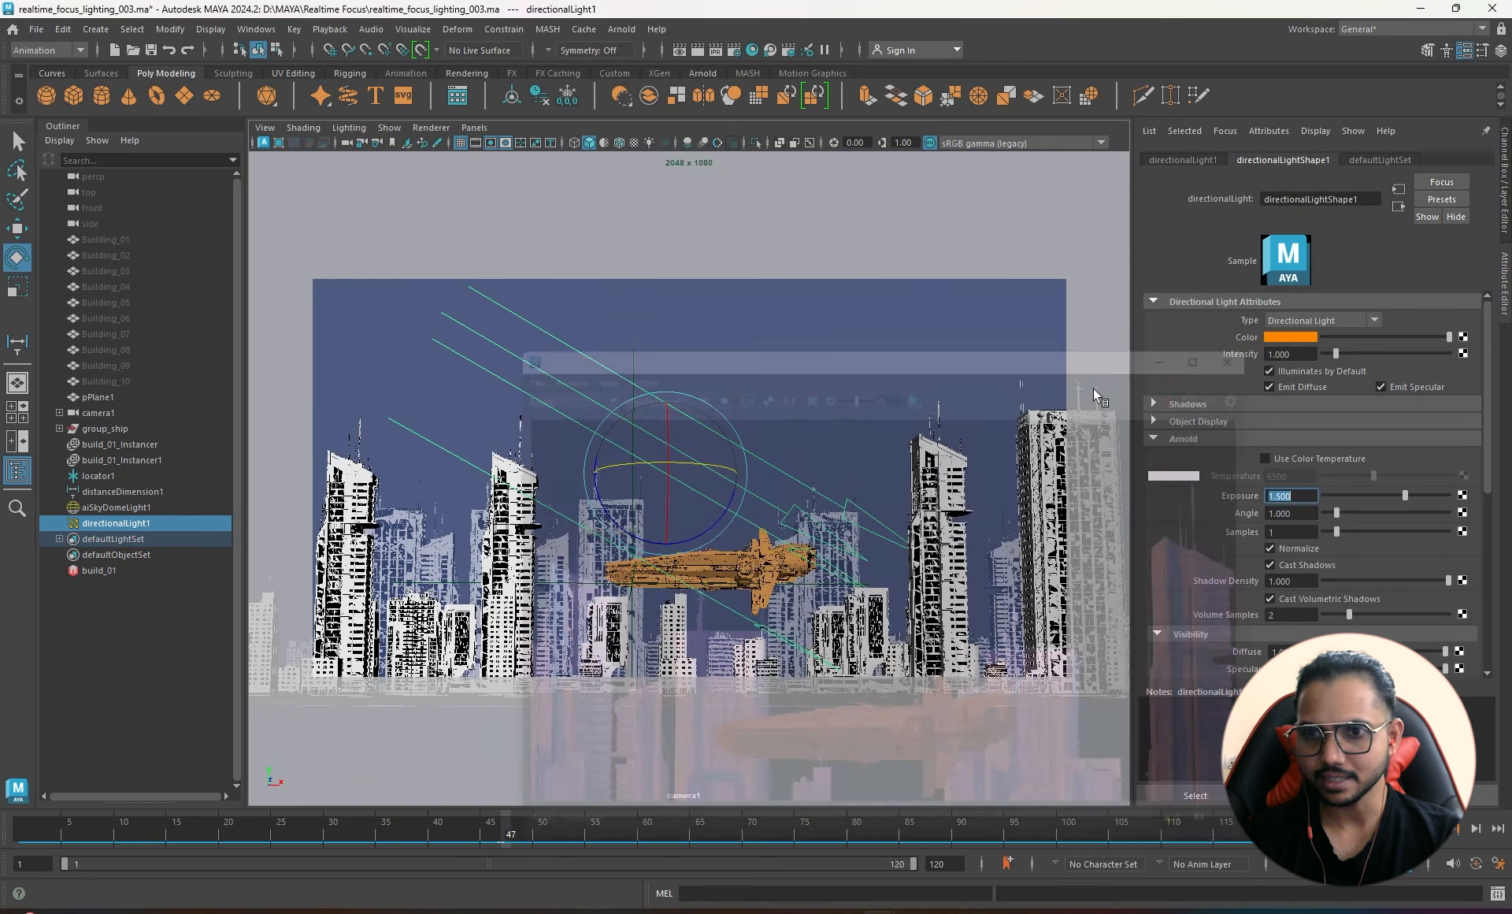
right_click_drag(805, 404, 805, 404)
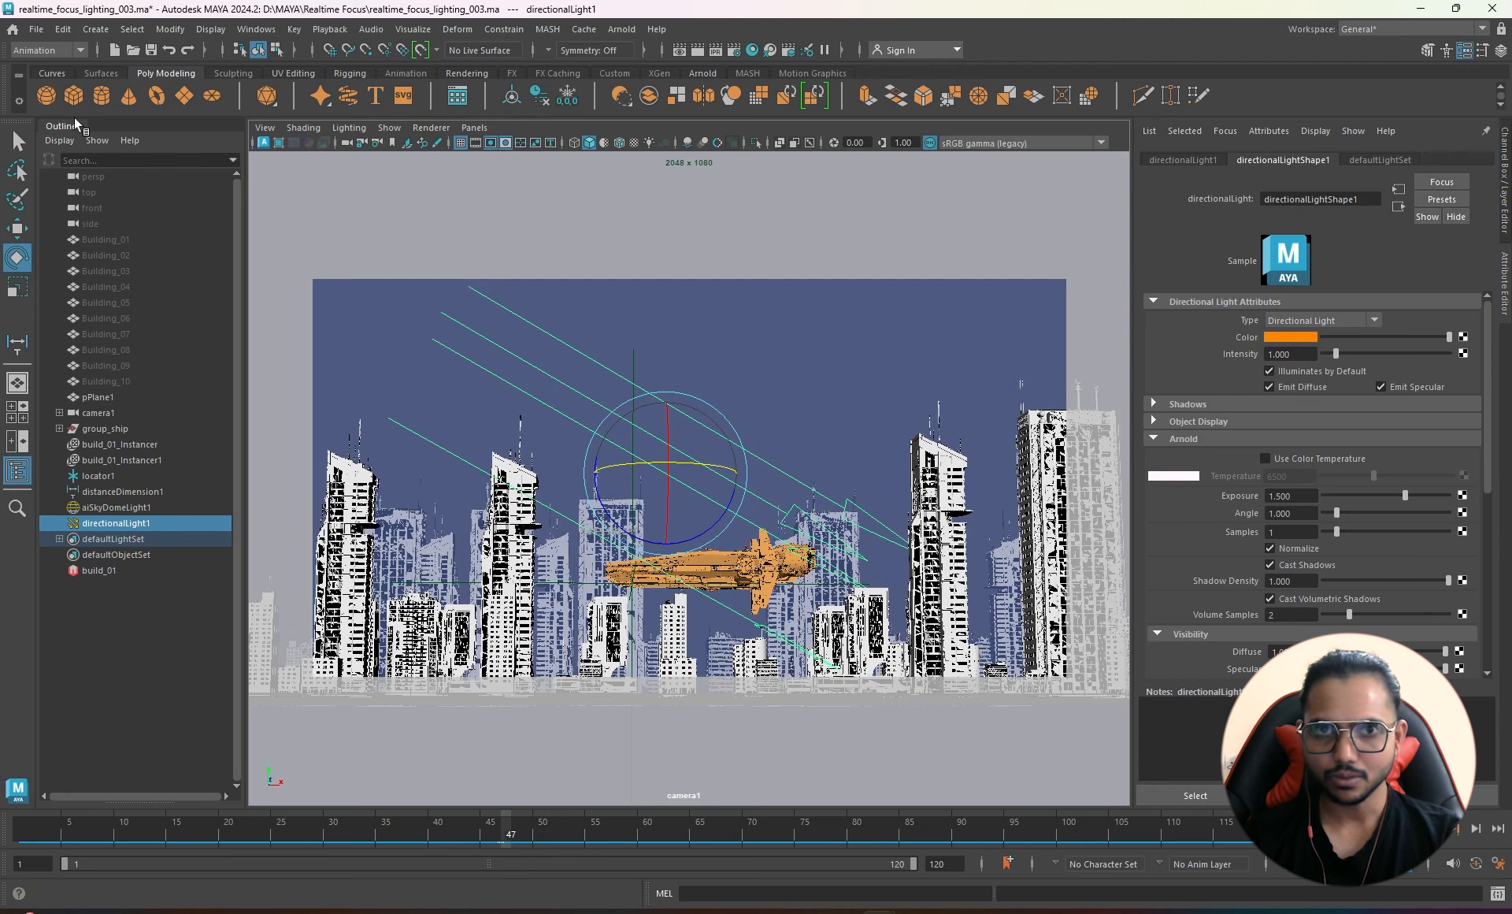
key("space")
left_click_drag(616, 325, 623, 285)
scroll(606, 447, "down", 3)
scroll(606, 445, "down", 3)
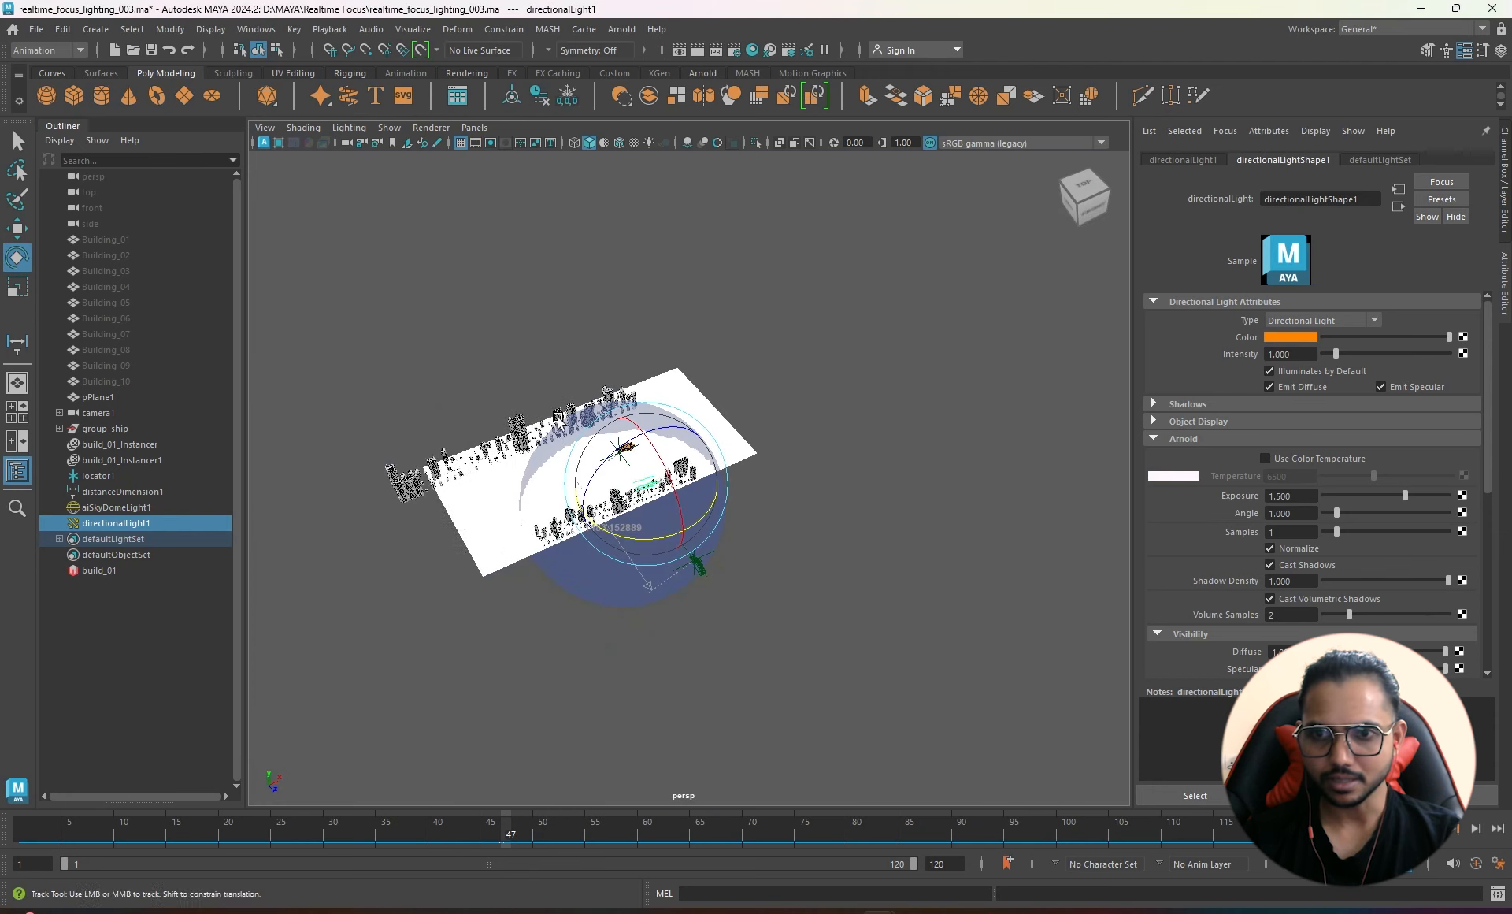
middle_click_drag(512, 426, 578, 472, "alt")
left_click_drag(579, 472, 608, 484, "alt")
- Create a polygon plane, stretch it wide and rotate it upright behind the city
left_click(184, 95)
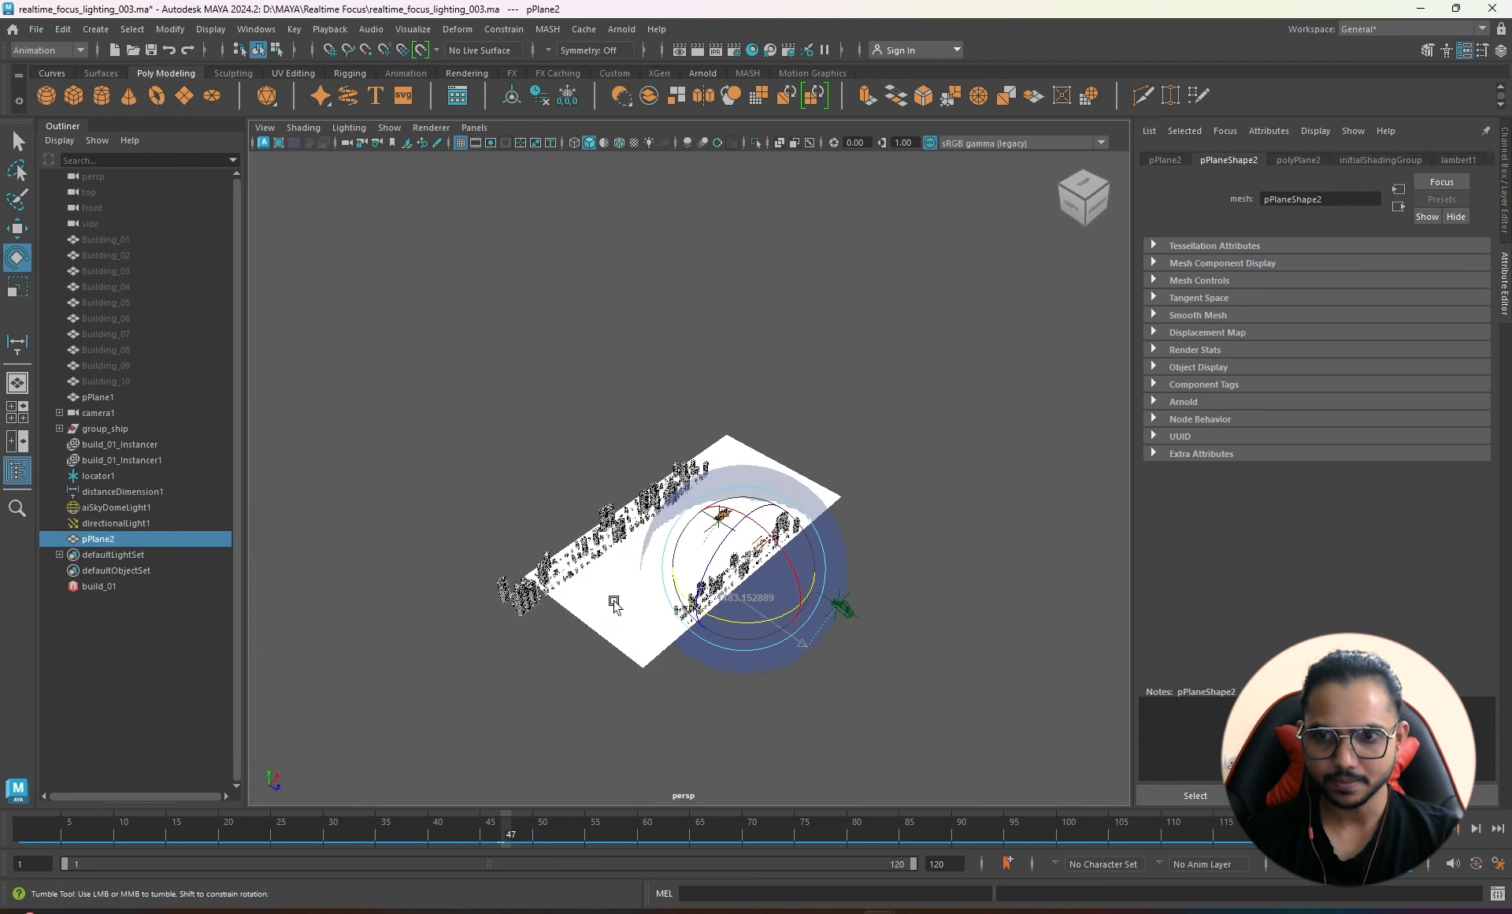
left_click_drag(709, 520, 903, 545, "alt")
key("r")
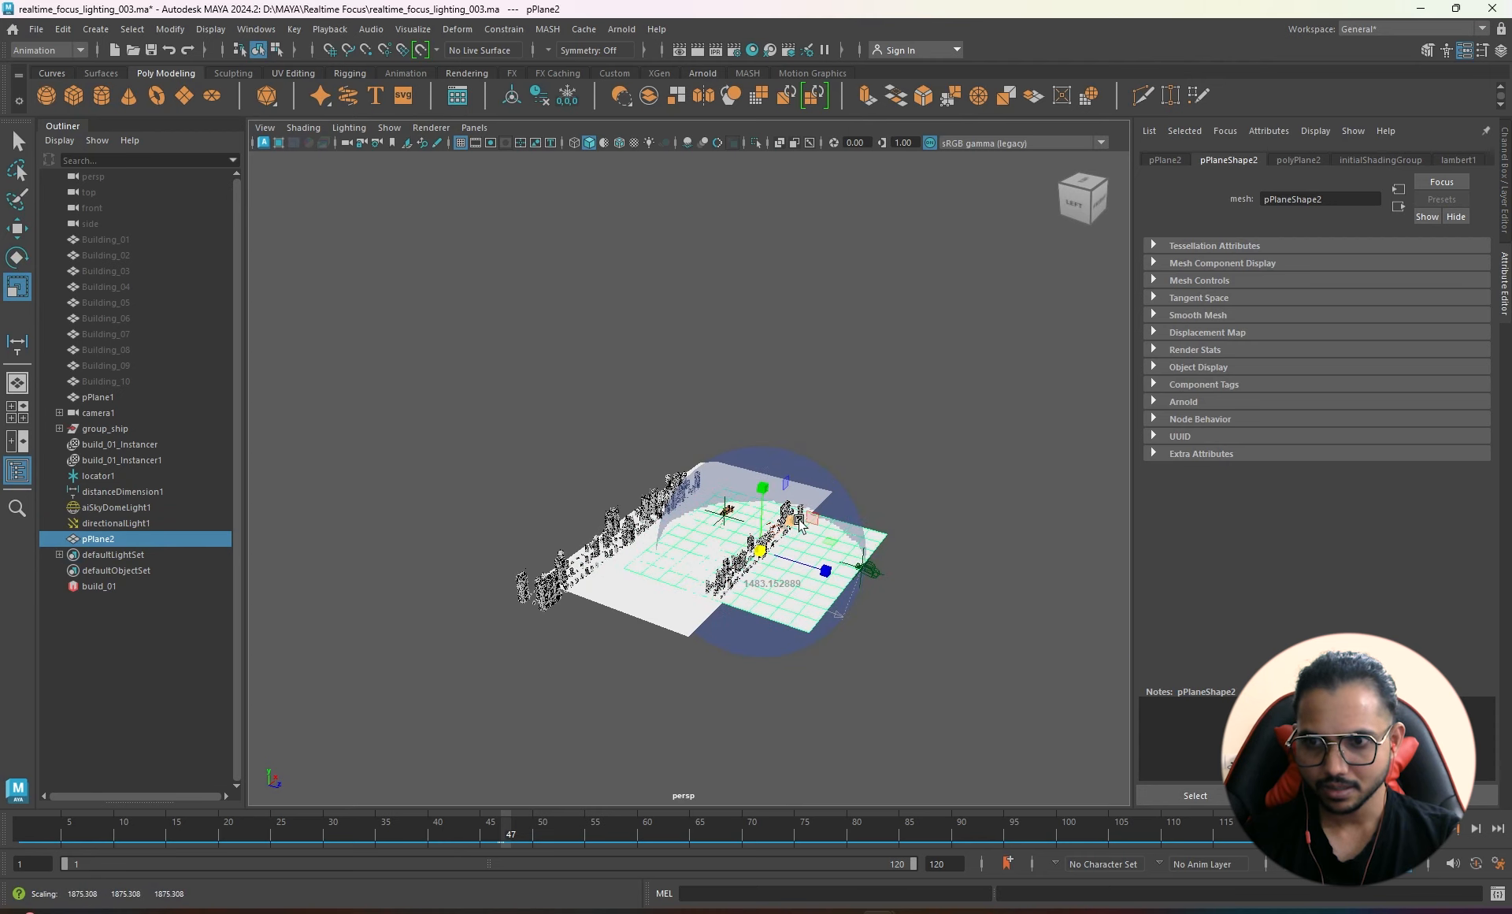
left_click_drag(800, 523, 654, 571)
key("e")
key("w")
- Set the persp camera's Far Clip to 1000000 and Near Clip to 1
left_click(377, 147)
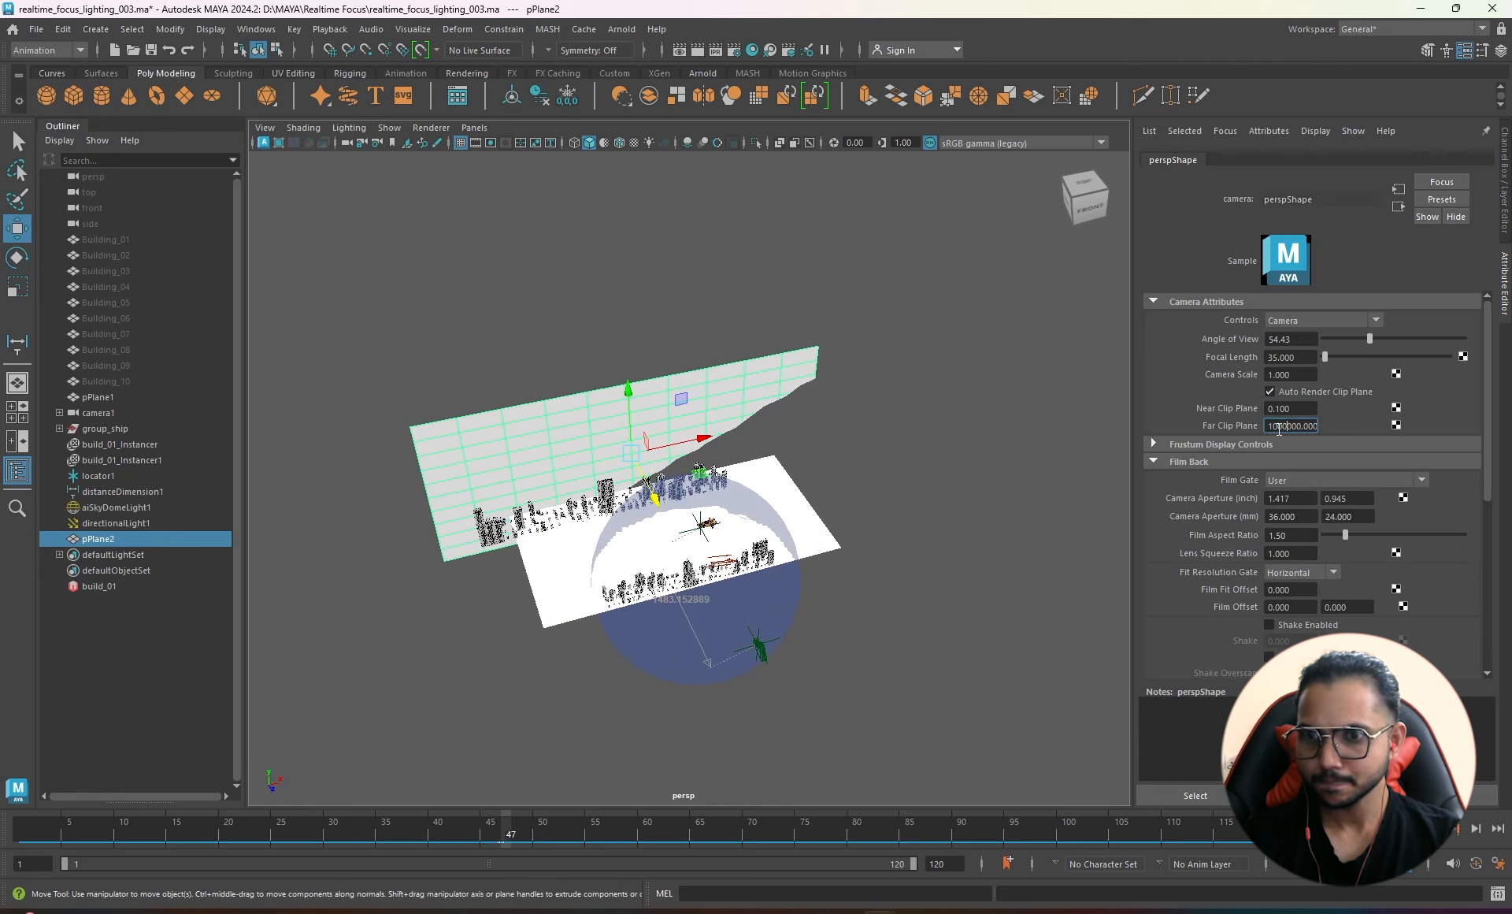
key("Return")
left_click(1296, 411)
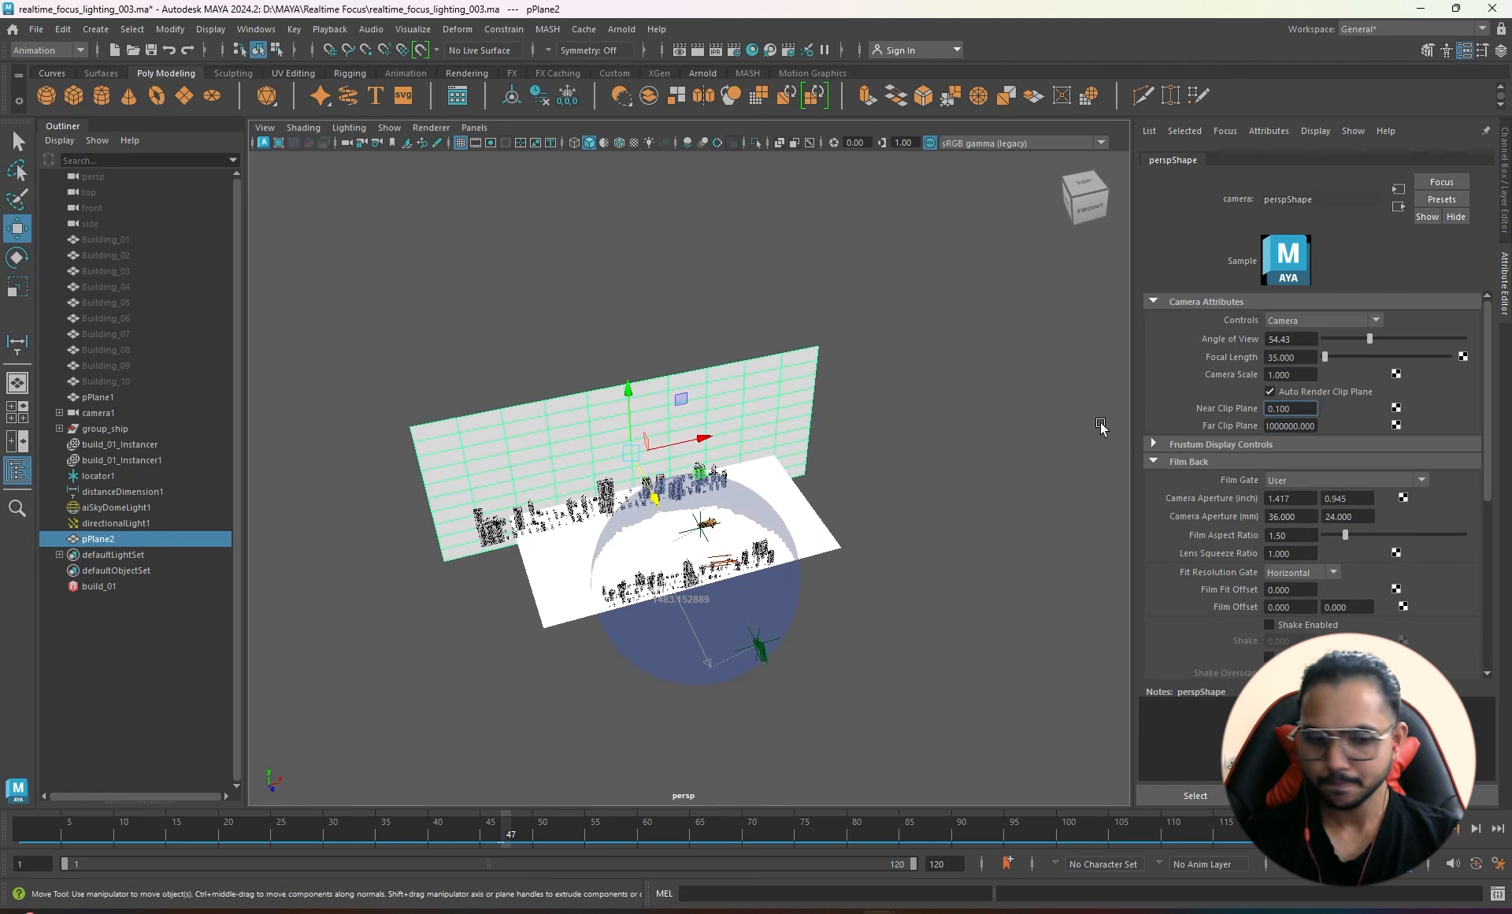
type("1")
key("Return")
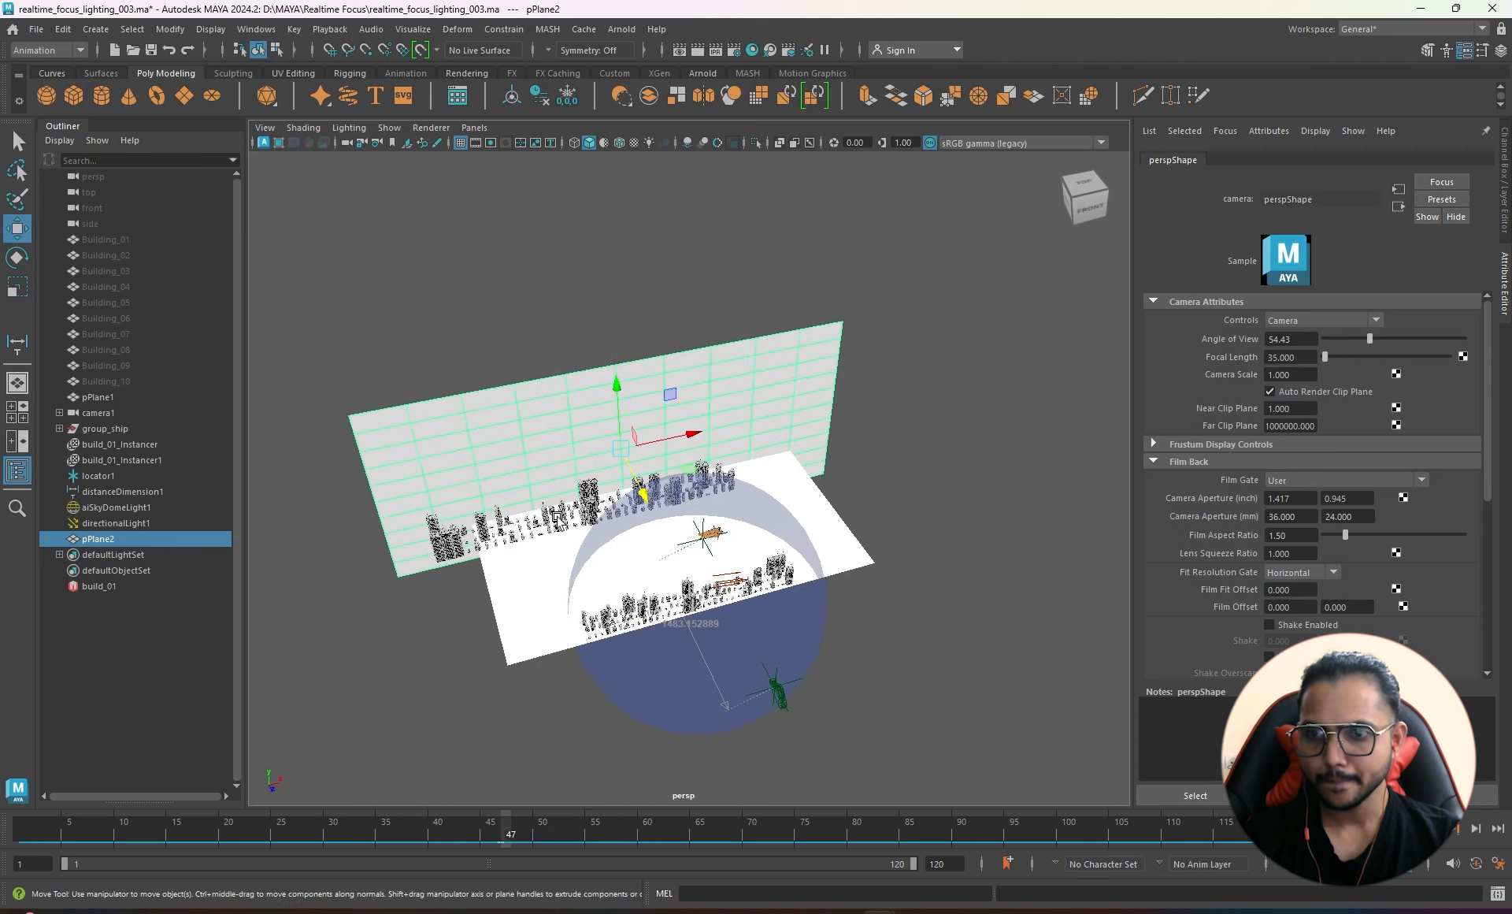
- Look through camera1 and push the backdrop plane pPlane2 back along Z
left_click_drag(882, 529, 598, 530, "alt")
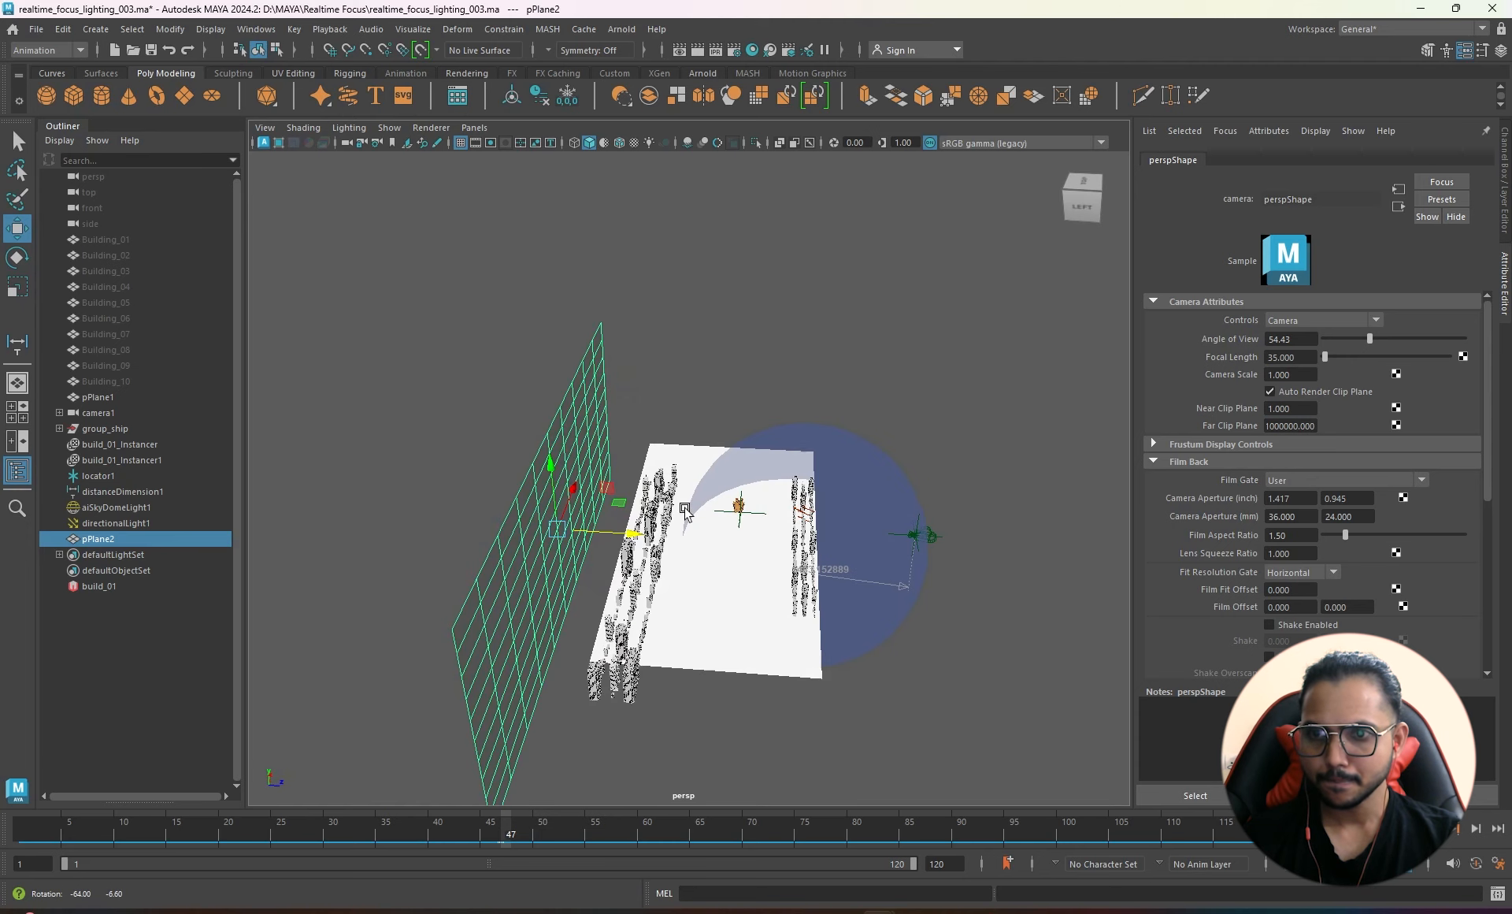
left_click(474, 127)
mouse_move(512, 141)
left_click(651, 148)
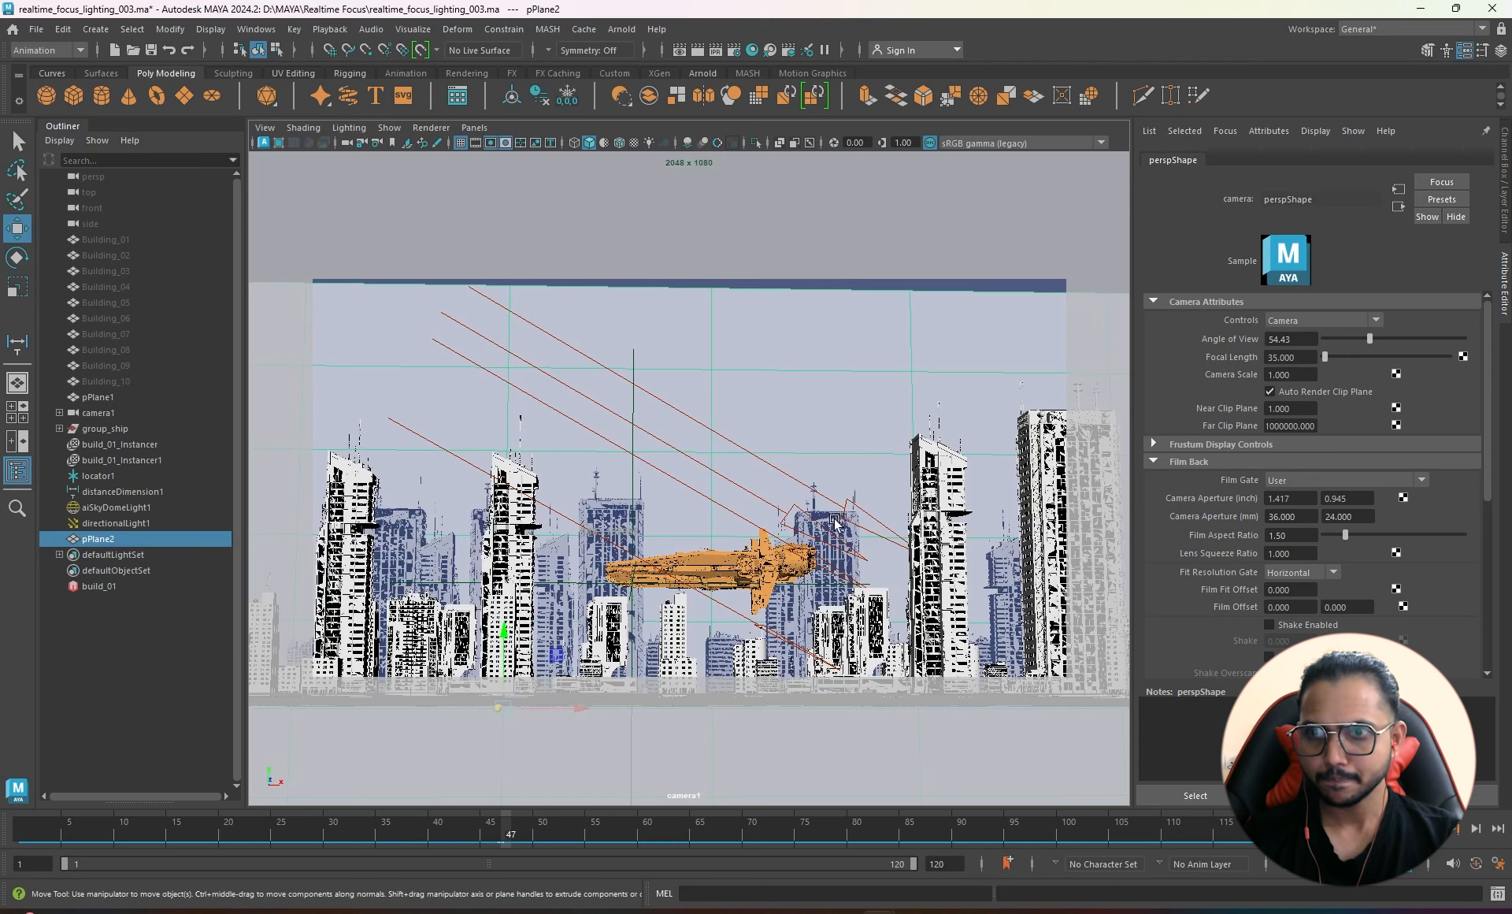
middle_click_drag(771, 418, 905, 189)
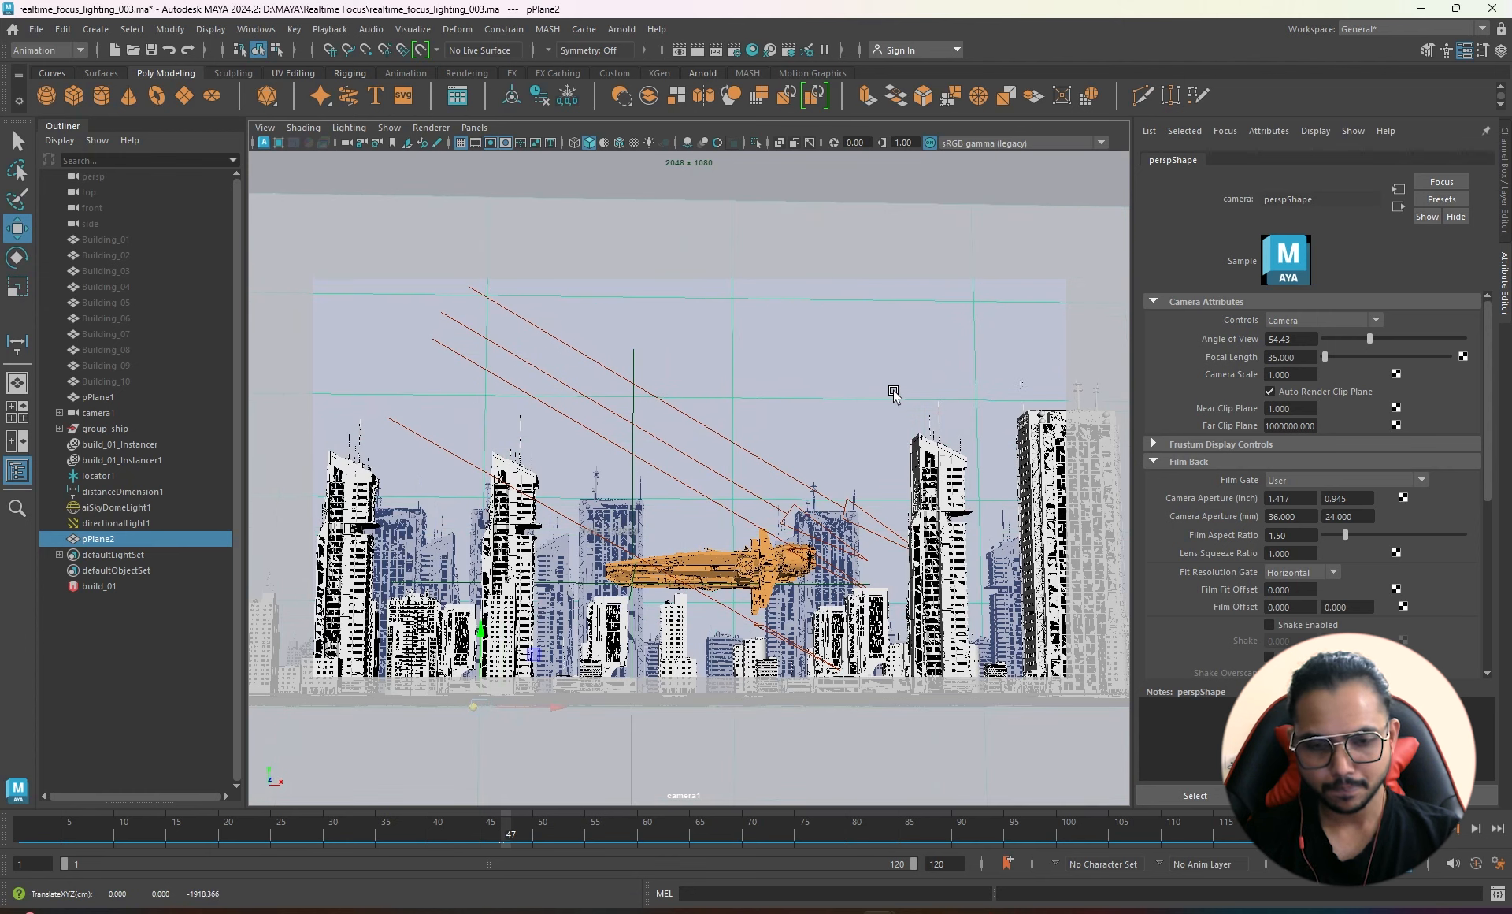
- In the perspective view, reposition the backdrop plane along Z and X
key("space")
left_click_drag(893, 392, 895, 323)
right_click_drag(881, 479, 720, 561, "alt")
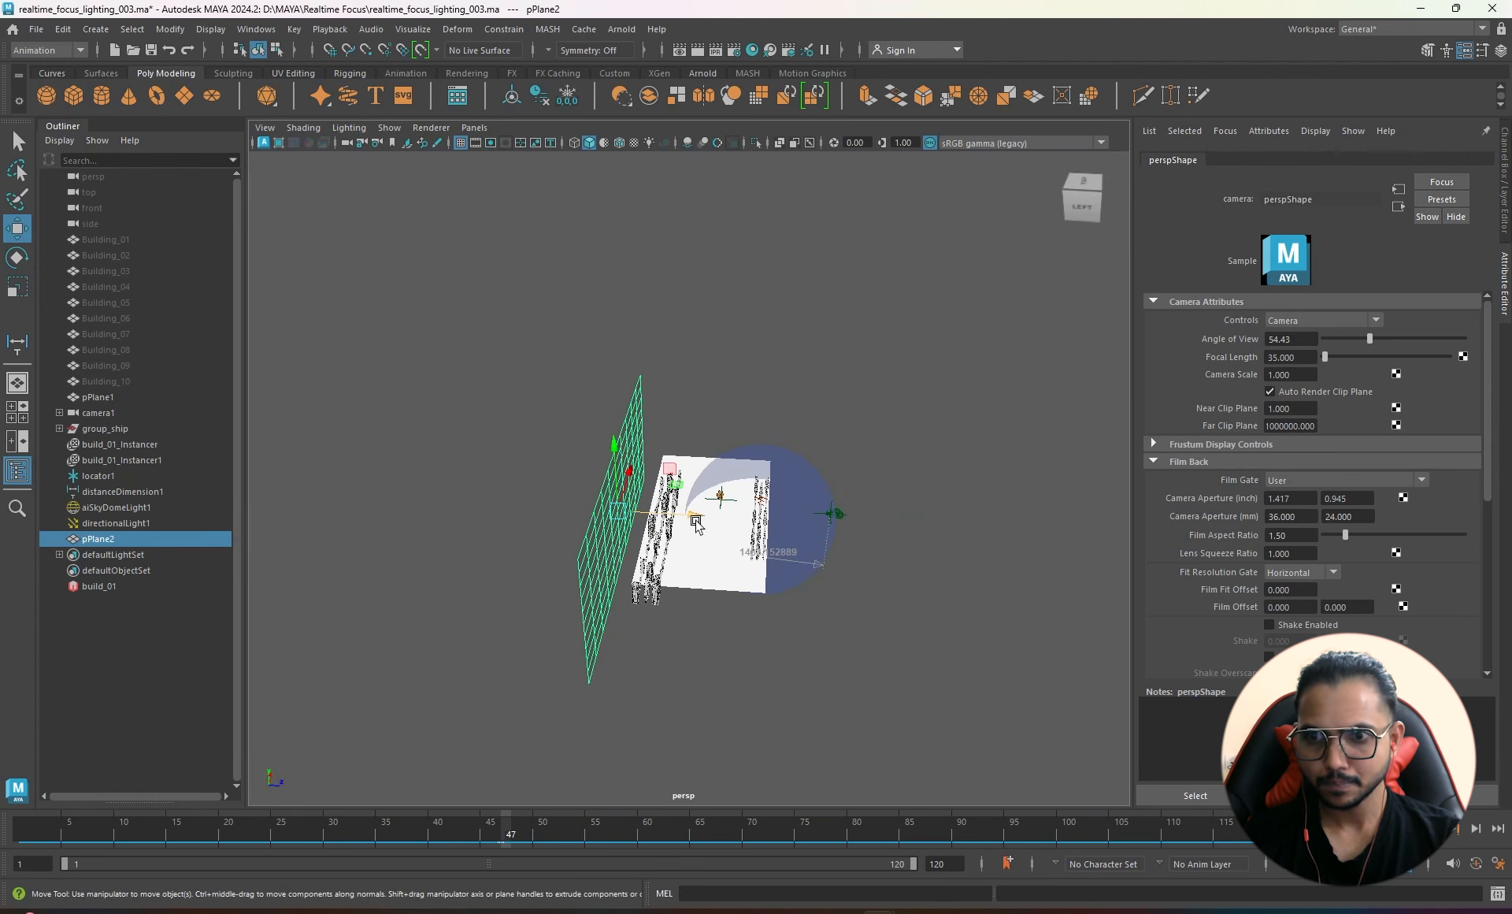
middle_click_drag(696, 524, 598, 501)
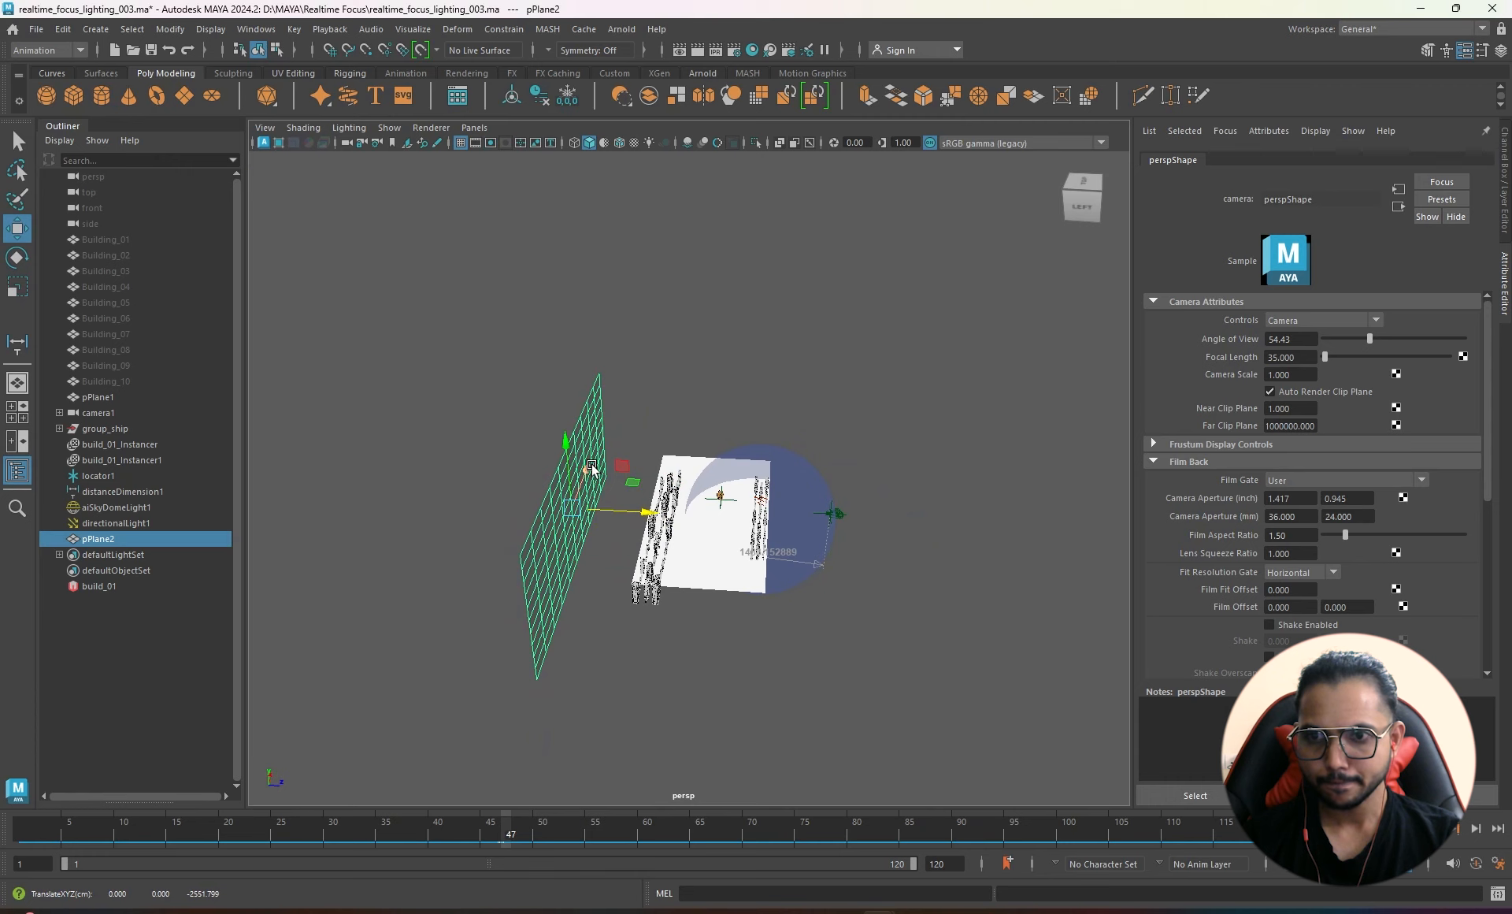
left_click_drag(591, 467, 606, 439)
left_click_drag(657, 489, 642, 487)
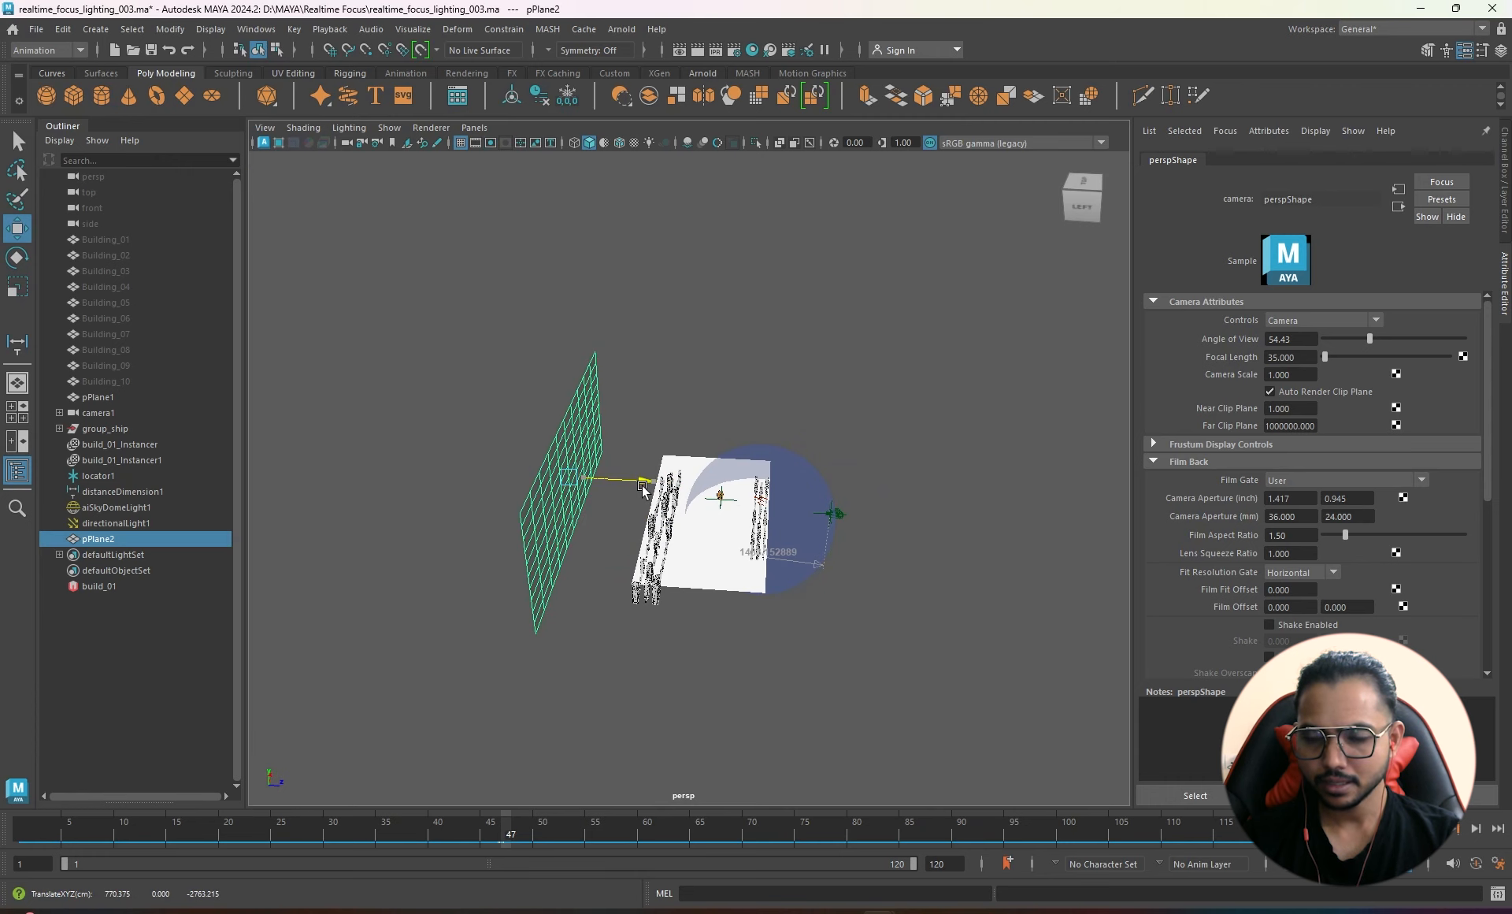
- Look through camera1 again and raise the backdrop plane to fill its background
left_click(475, 127)
mouse_move(536, 143)
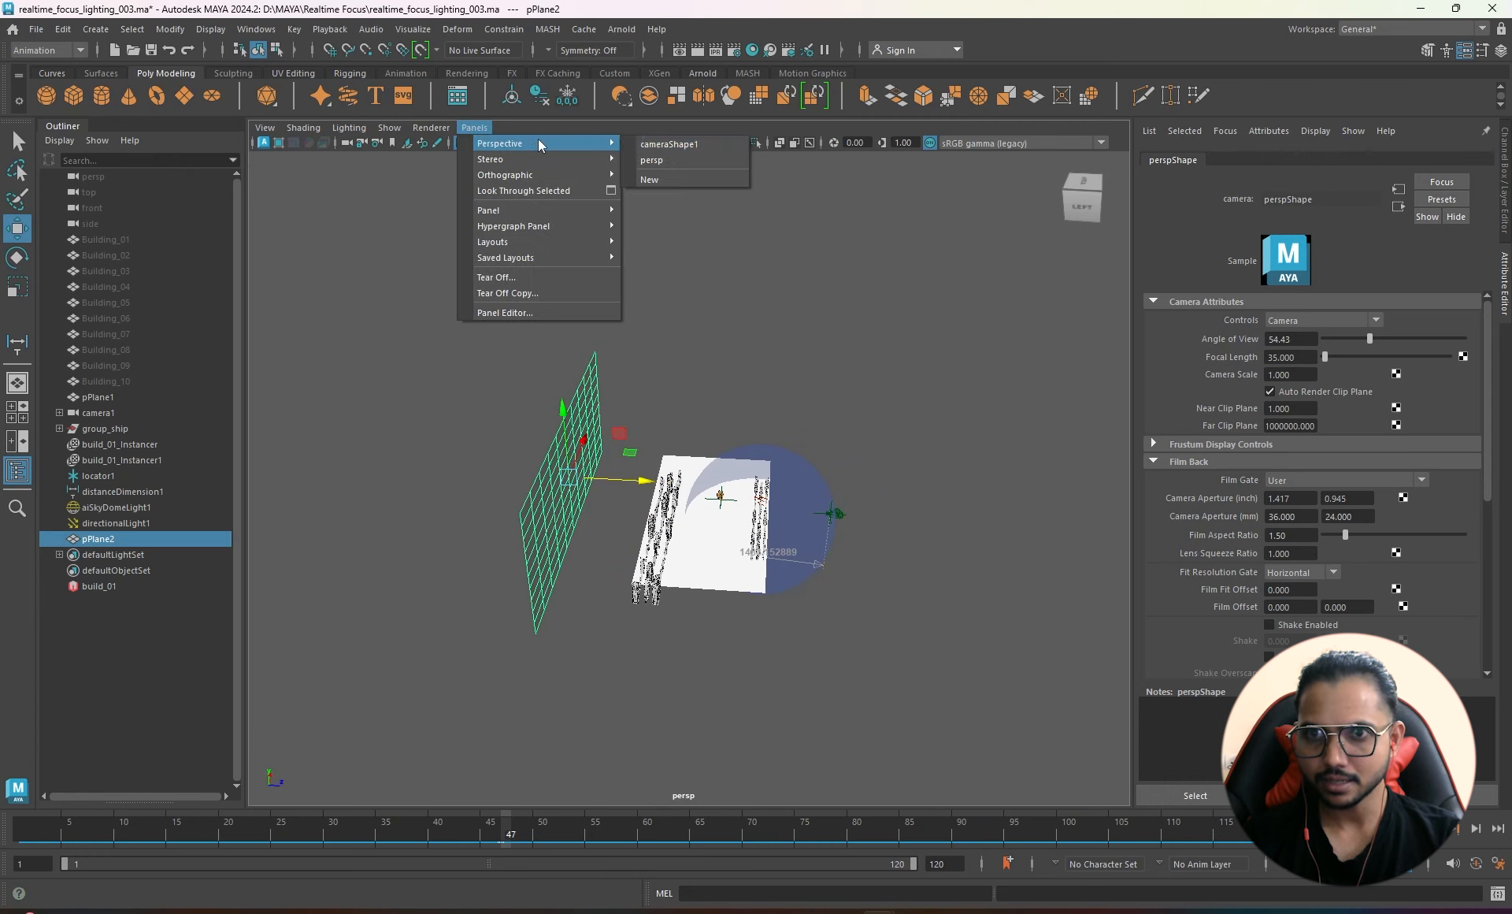
left_click(662, 143)
middle_click_drag(722, 534, 802, 143)
- Return to the perspective view and open Assign New Material for the backdrop plane
key("space")
left_click_drag(817, 347, 820, 256)
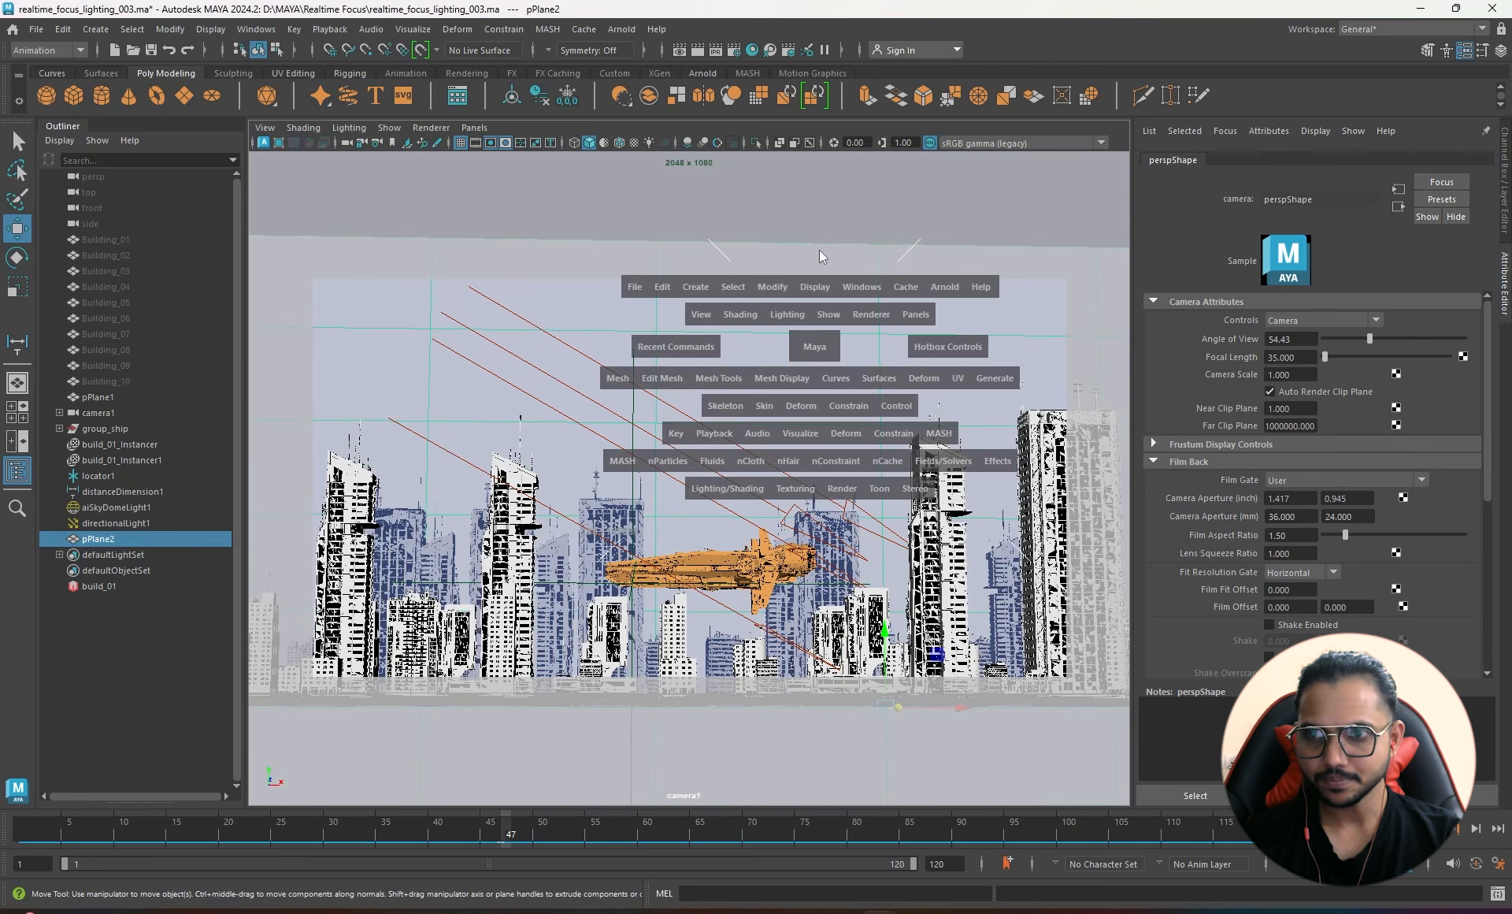
left_click_drag(768, 543, 639, 495, "alt")
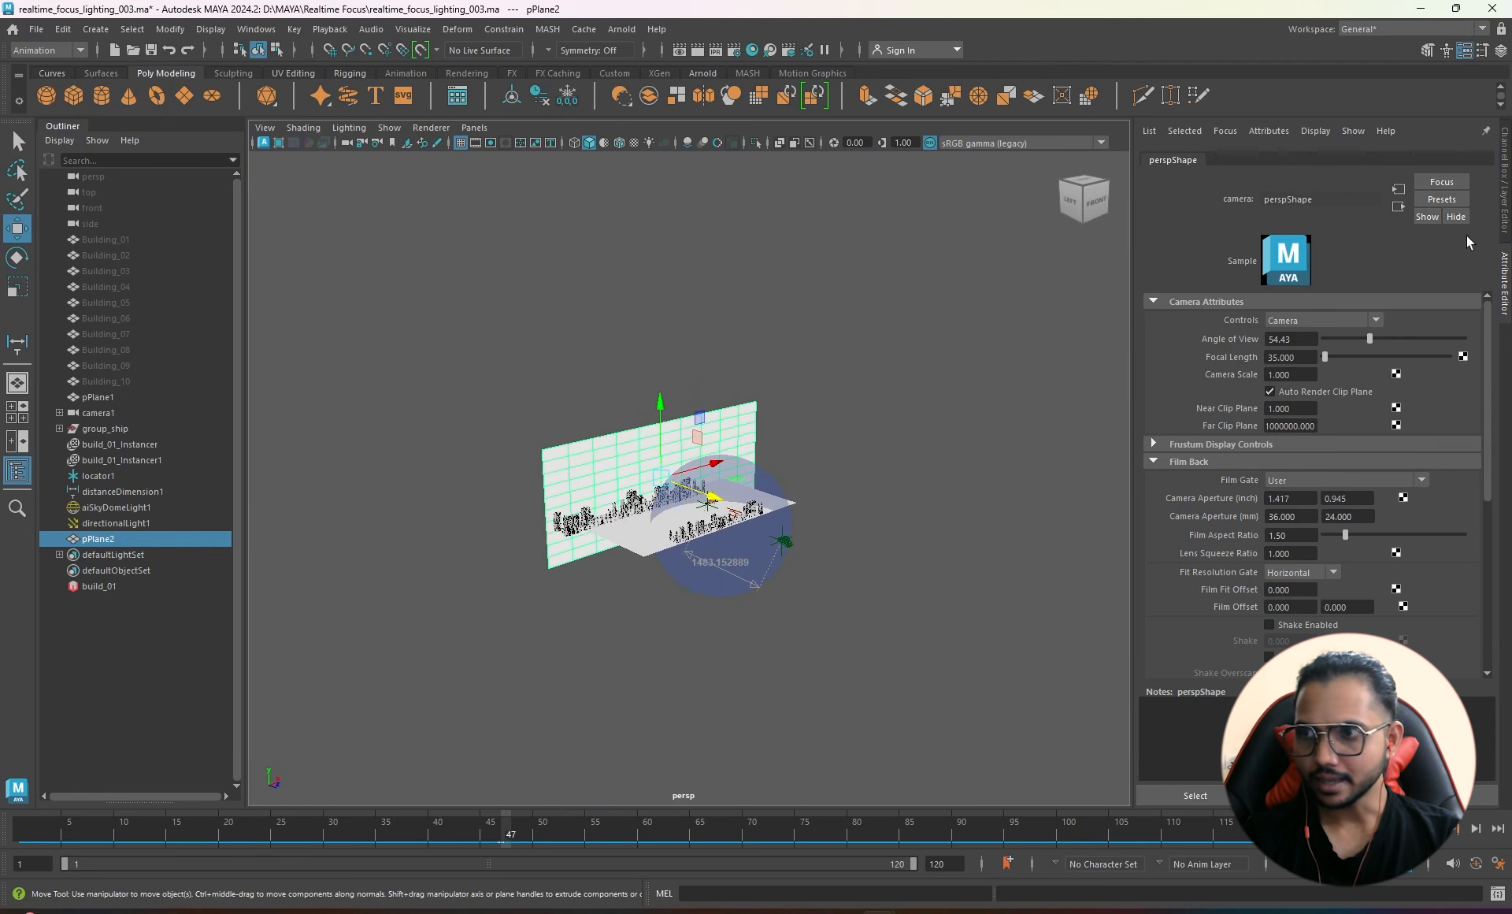
right_click_drag(822, 335, 825, 740)
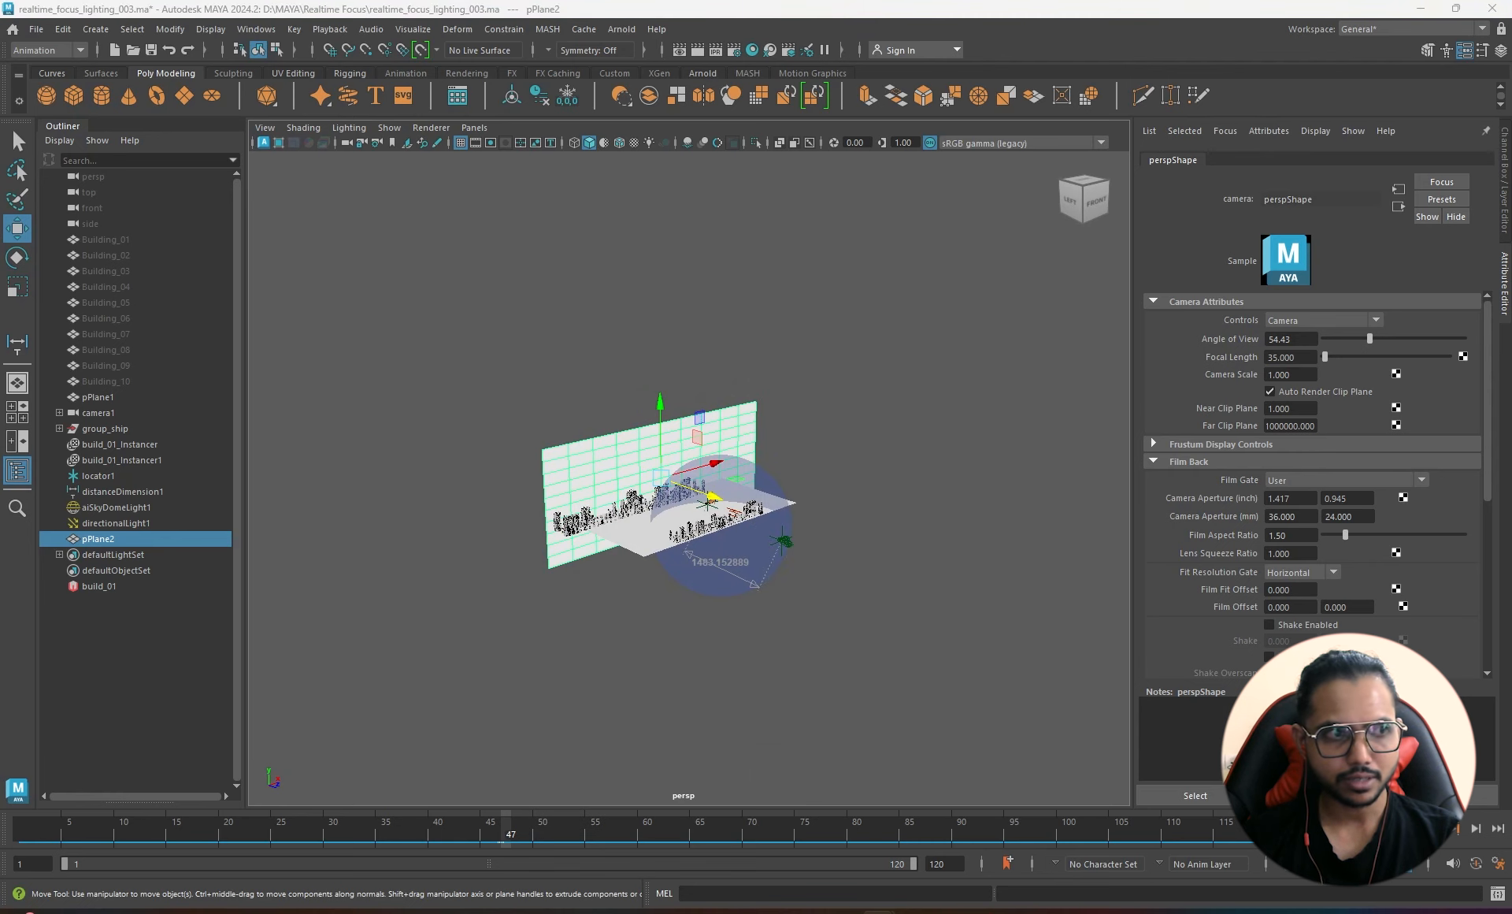
left_click_drag(577, 159, 945, 185)
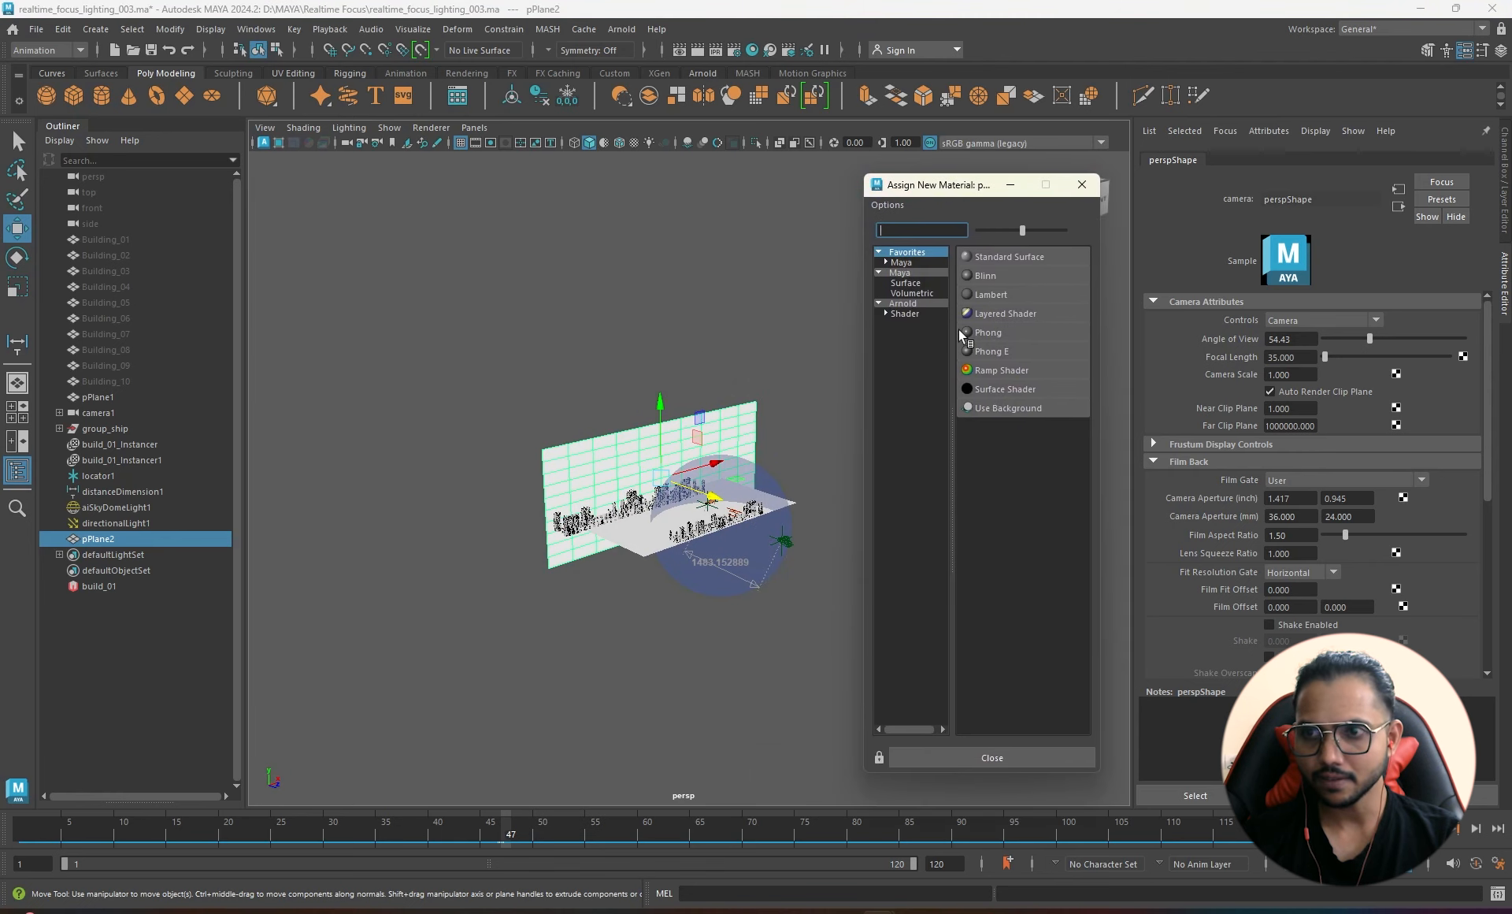
- Assign a new Arnold aiFlat shader to the plane and map a ramp texture to its colour
left_click(905, 313)
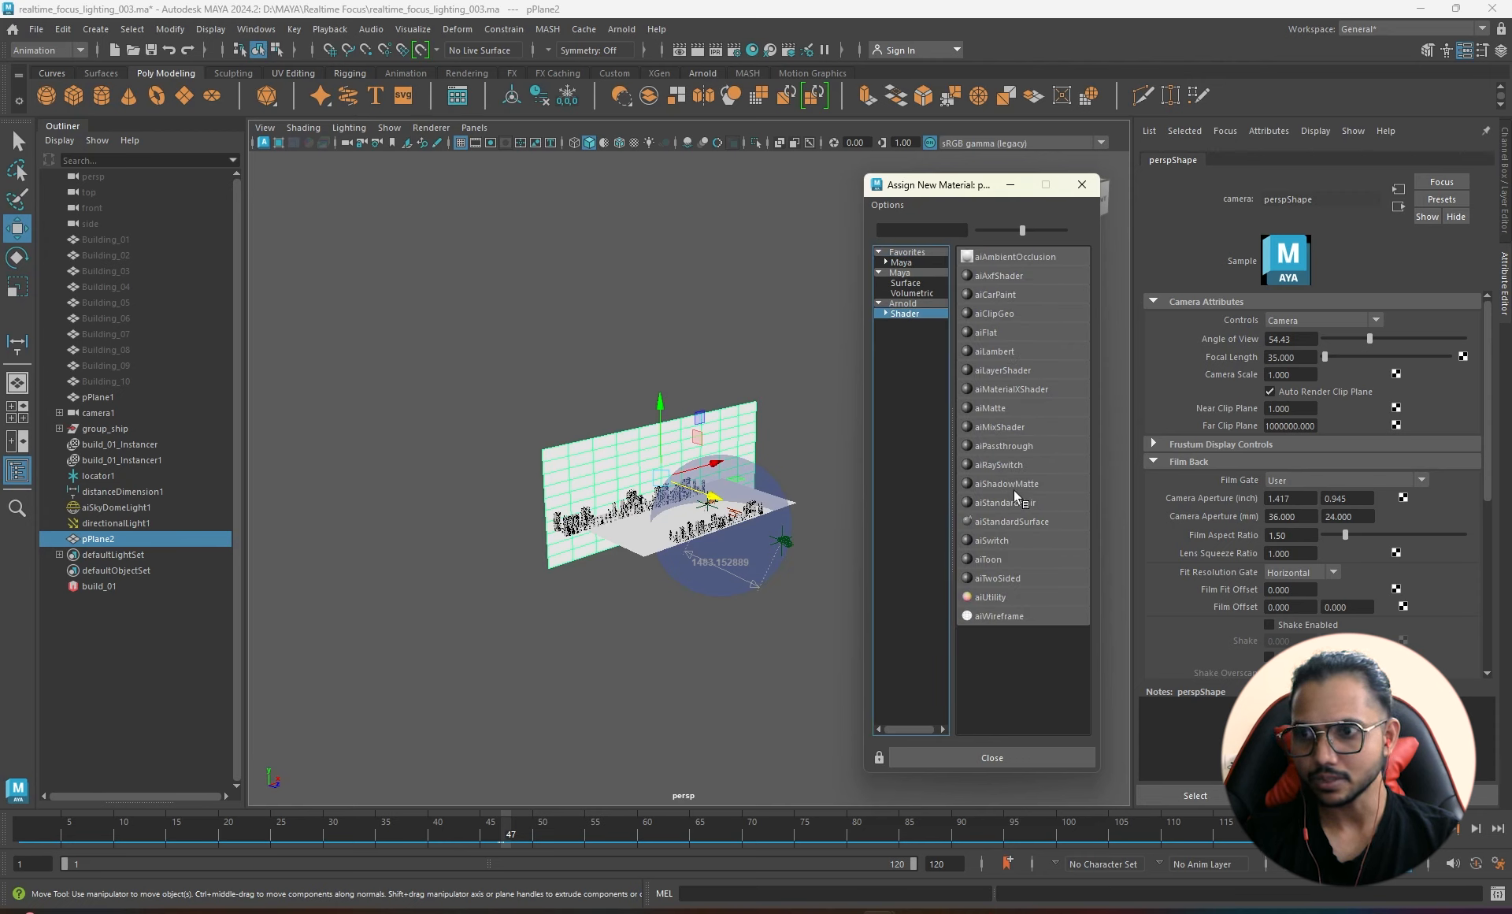
left_click(986, 332)
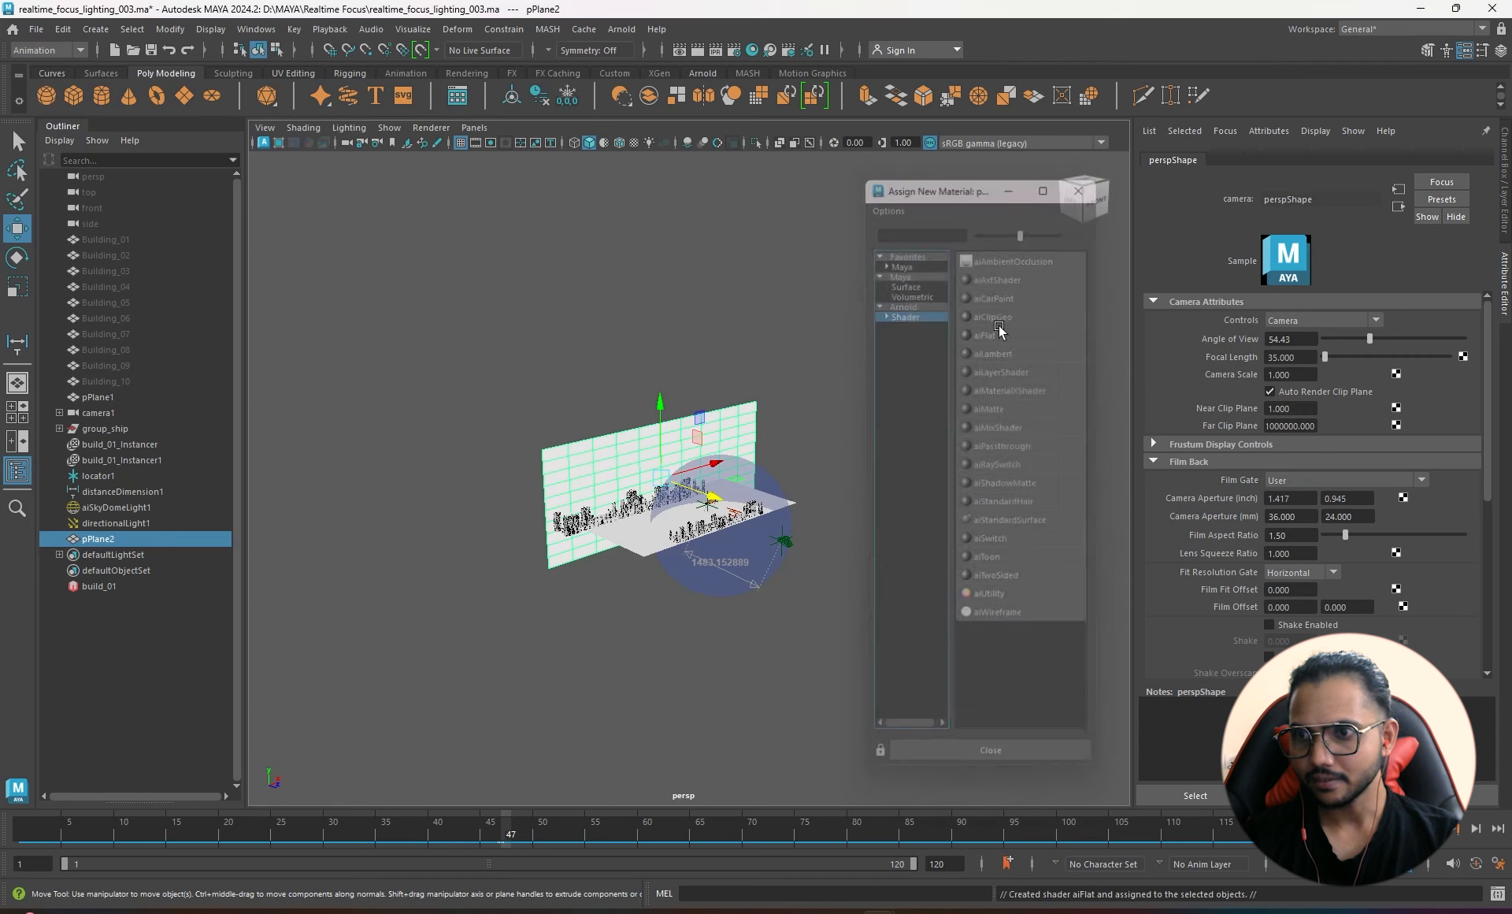
left_click(1473, 343)
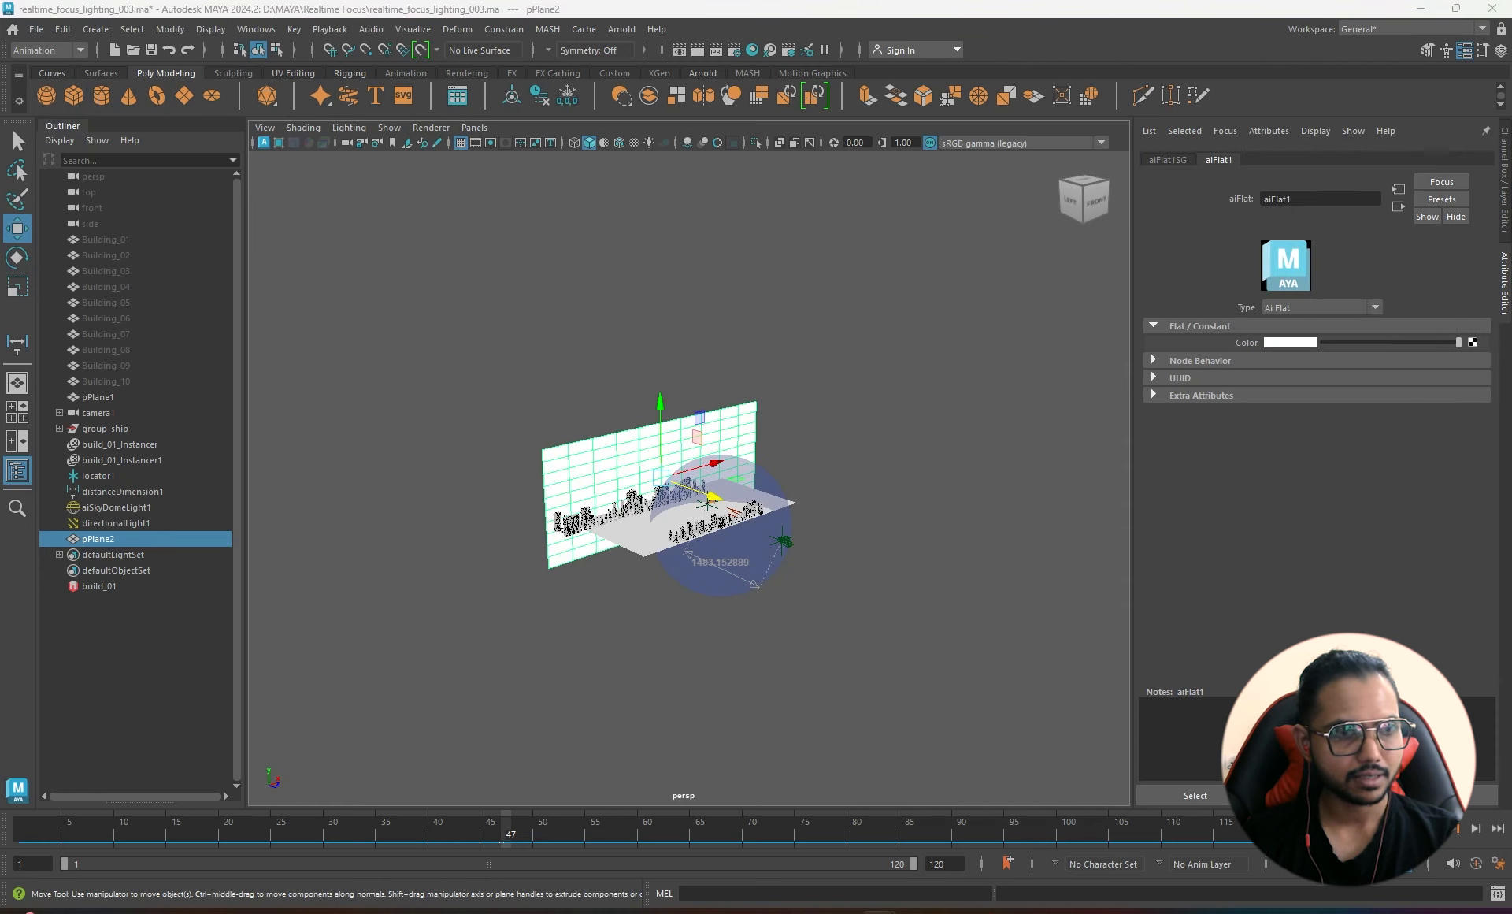
left_click(567, 500)
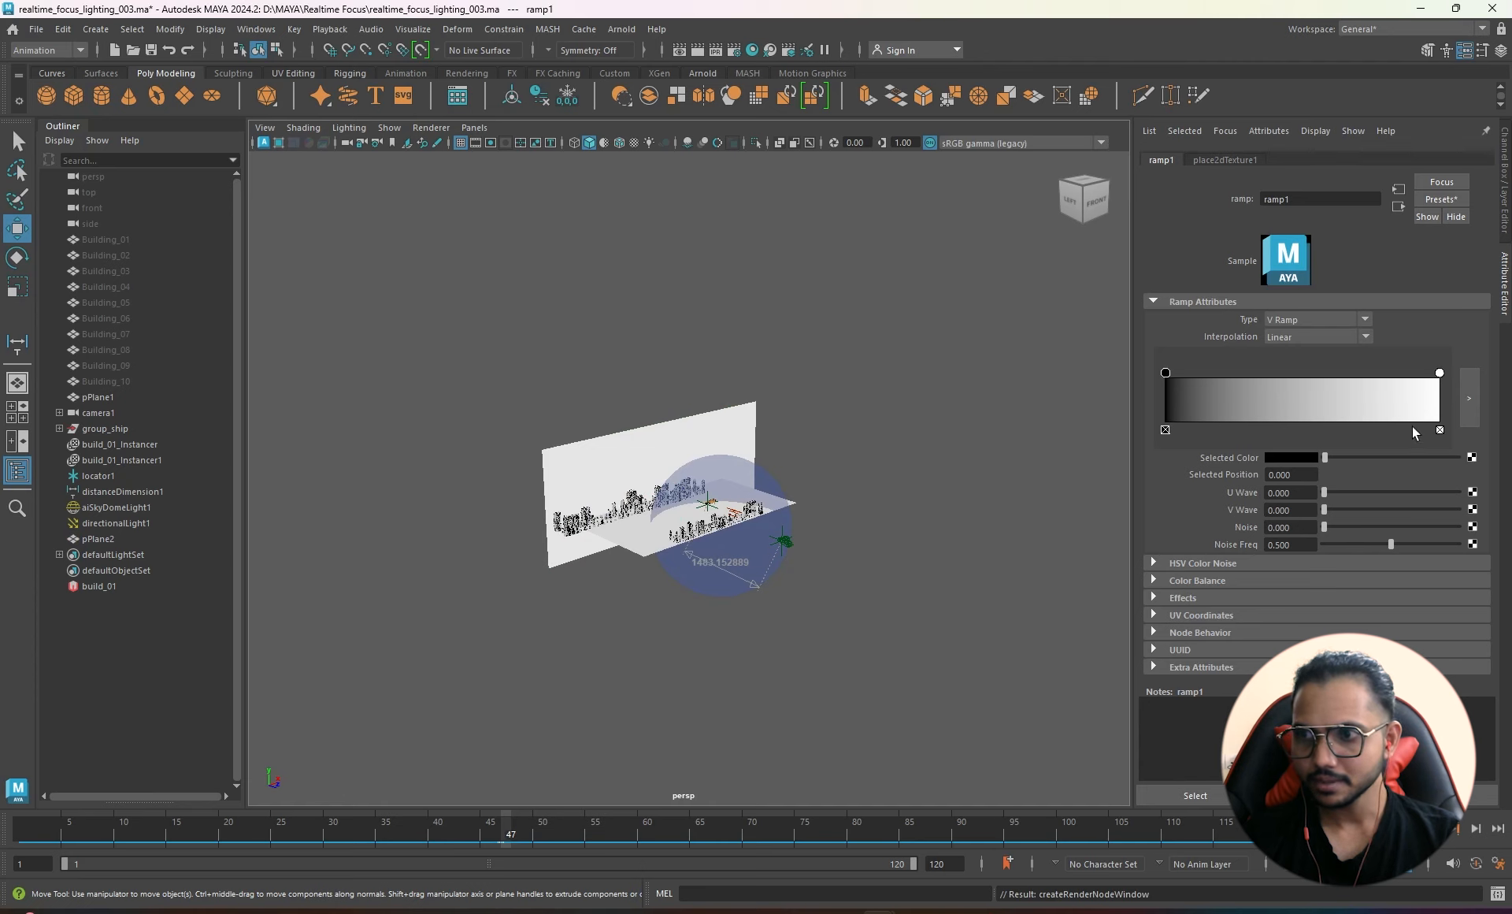
- Turn on textured display (6) and orbit around to inspect the ramp backdrop
left_click_drag(708, 459, 688, 448, "alt")
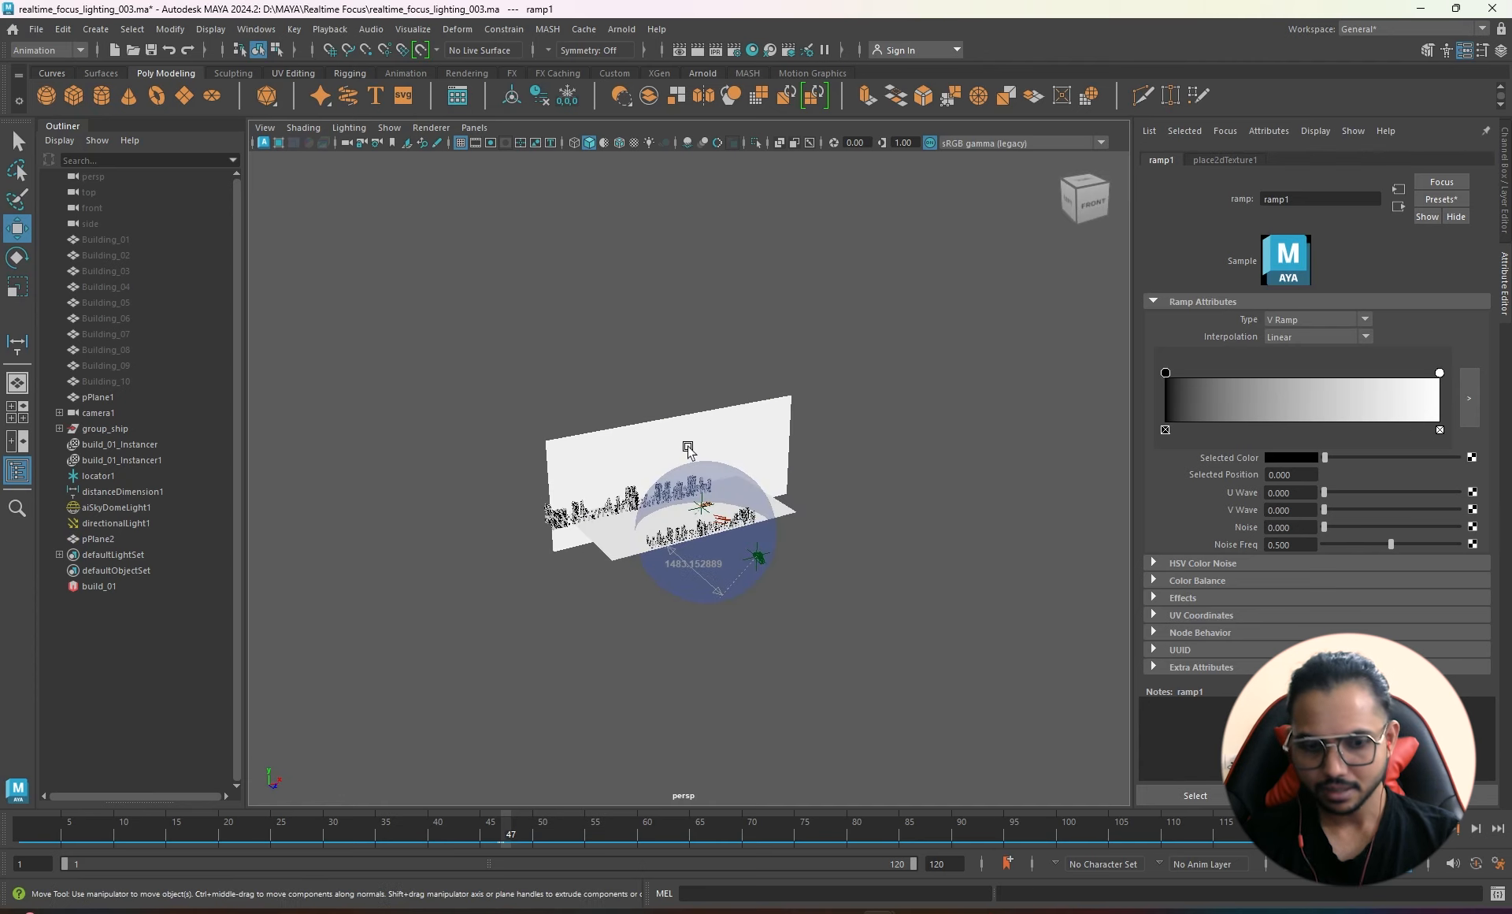
right_click_drag(688, 449, 856, 441, "alt")
key("6")
right_click_drag(675, 429, 810, 425, "alt")
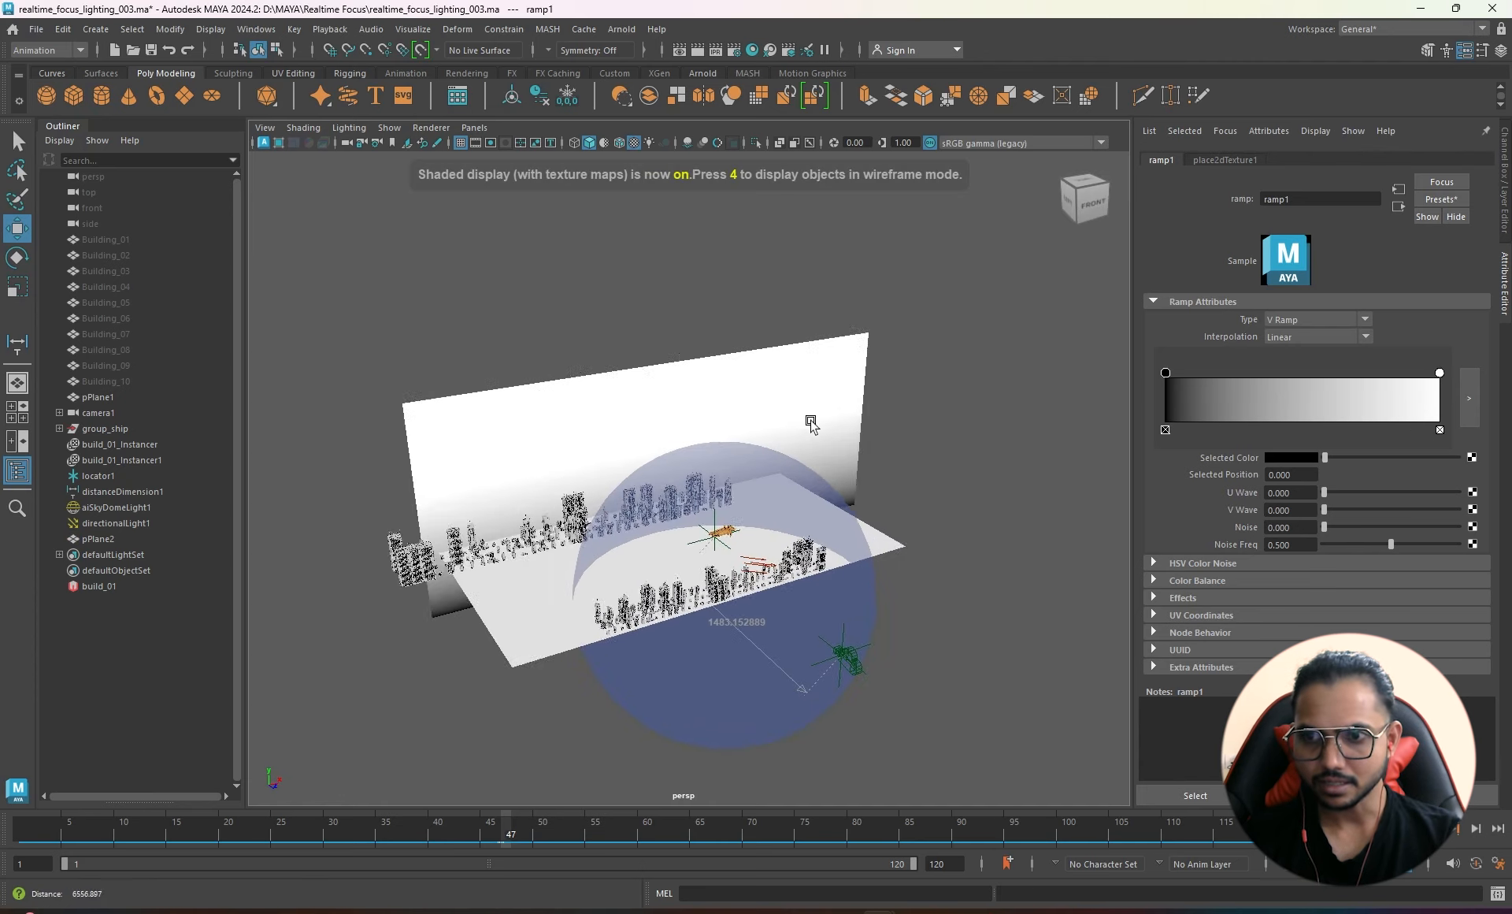
left_click_drag(825, 486, 732, 466, "alt")
left_click_drag(887, 480, 844, 479, "alt")
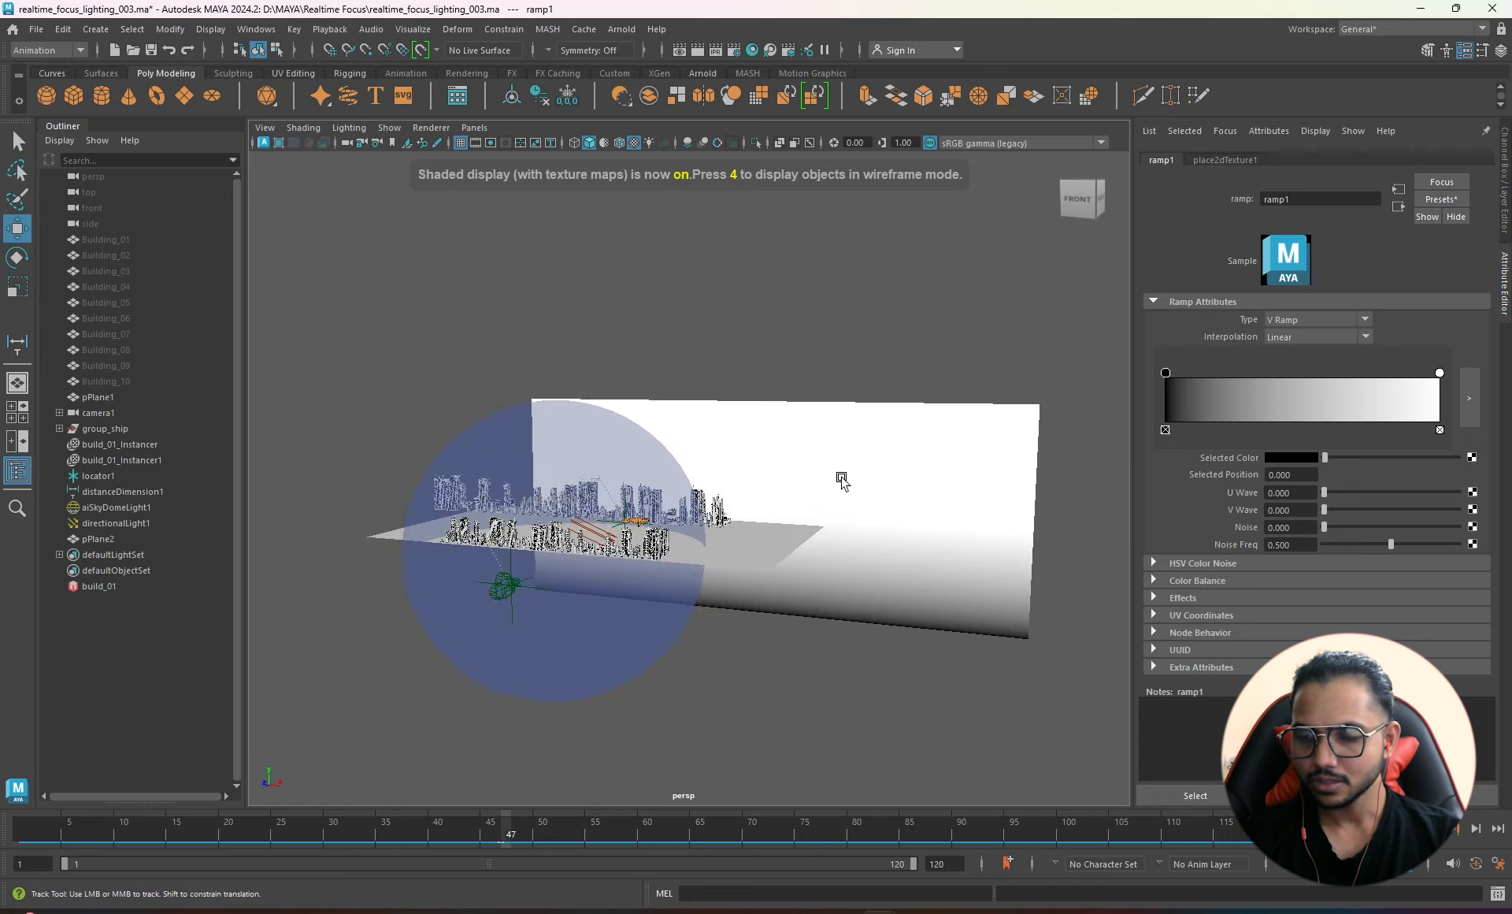
middle_click_drag(844, 480, 752, 459, "alt")
key("alt+Tab")
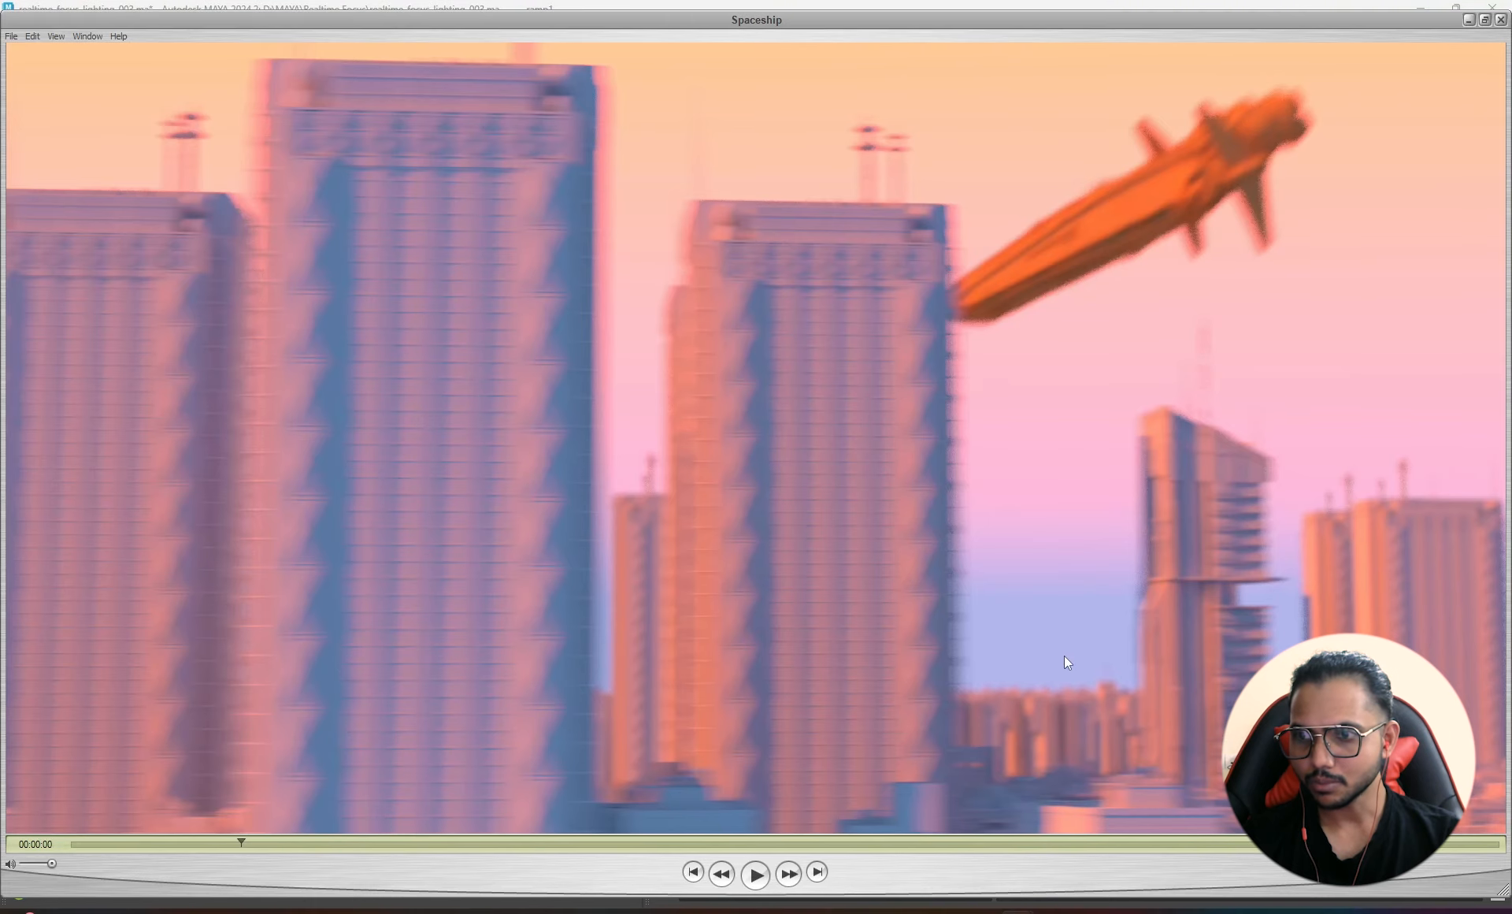
key("alt+Tab")
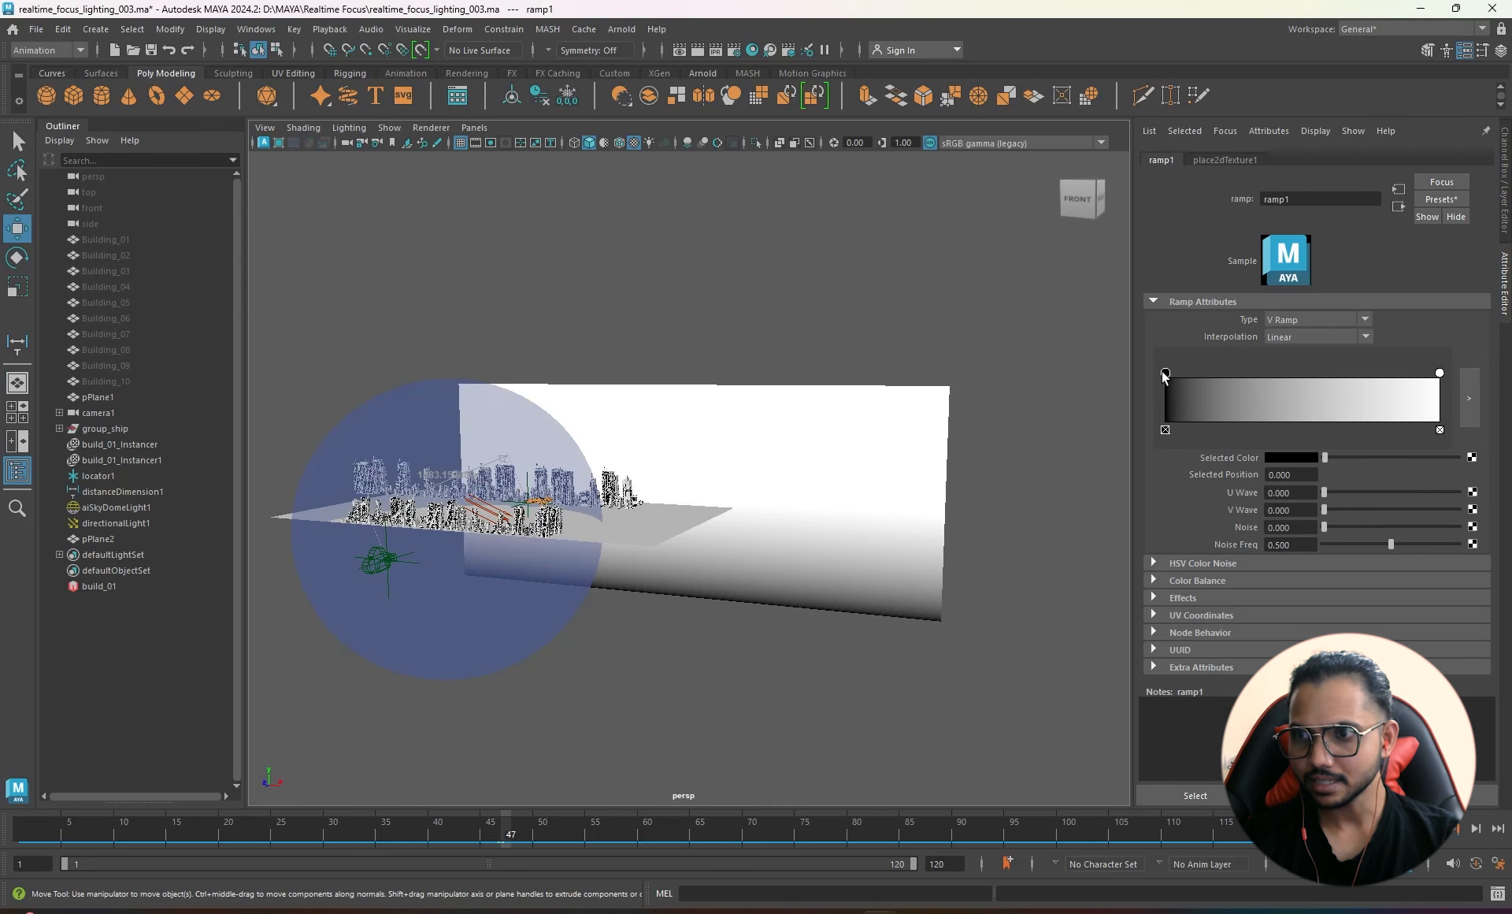
- Set the ramp's first colour to light blue and its end colour to orange
left_click(1288, 457)
left_click(1203, 448)
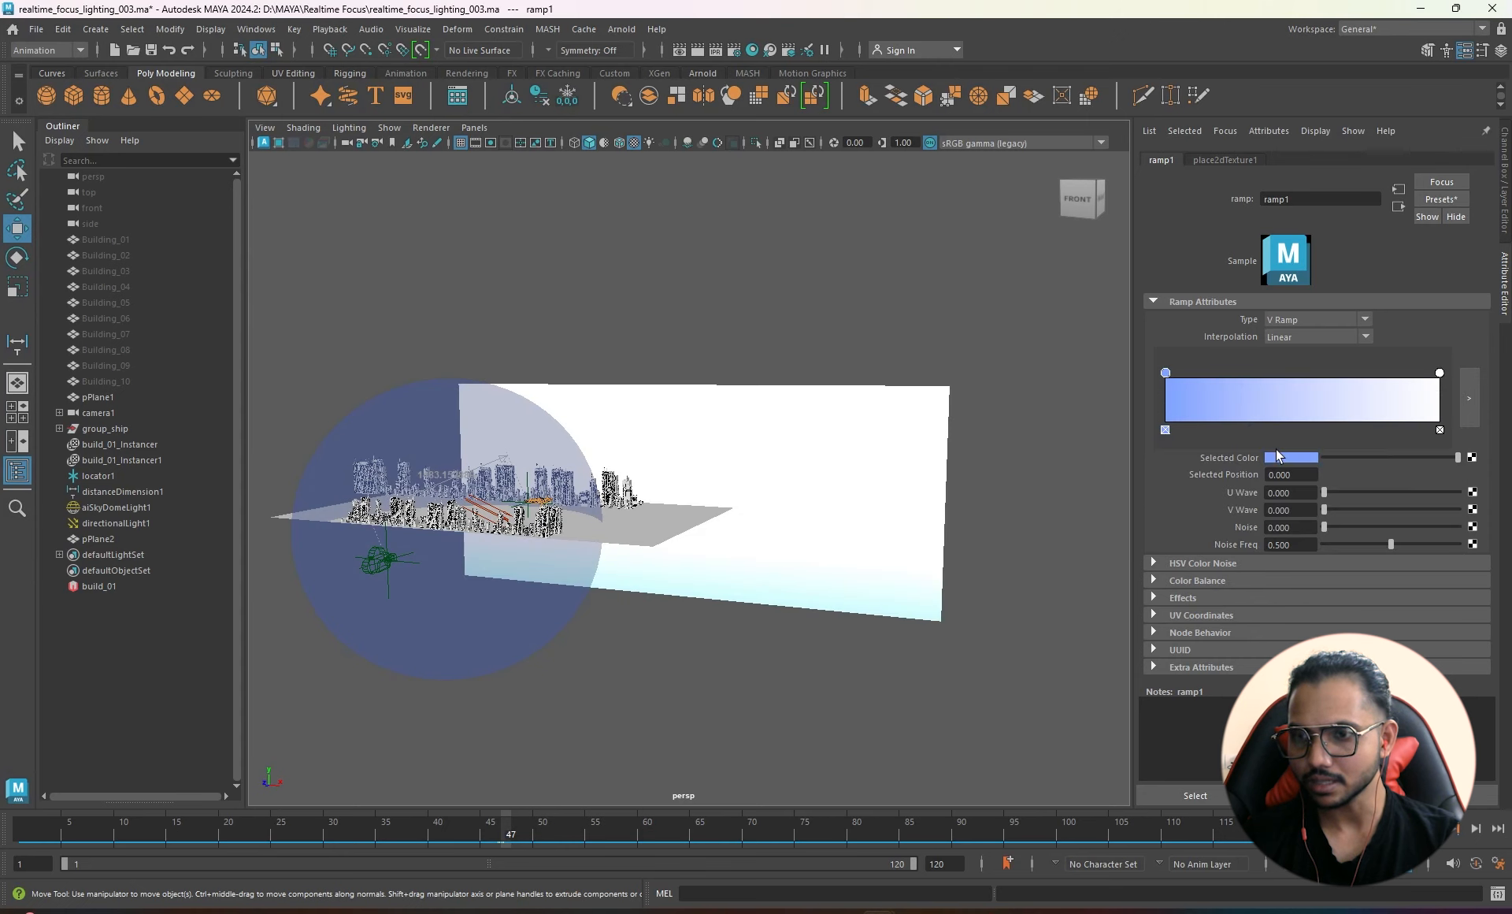
key("alt+Tab")
key("alt+Tab")
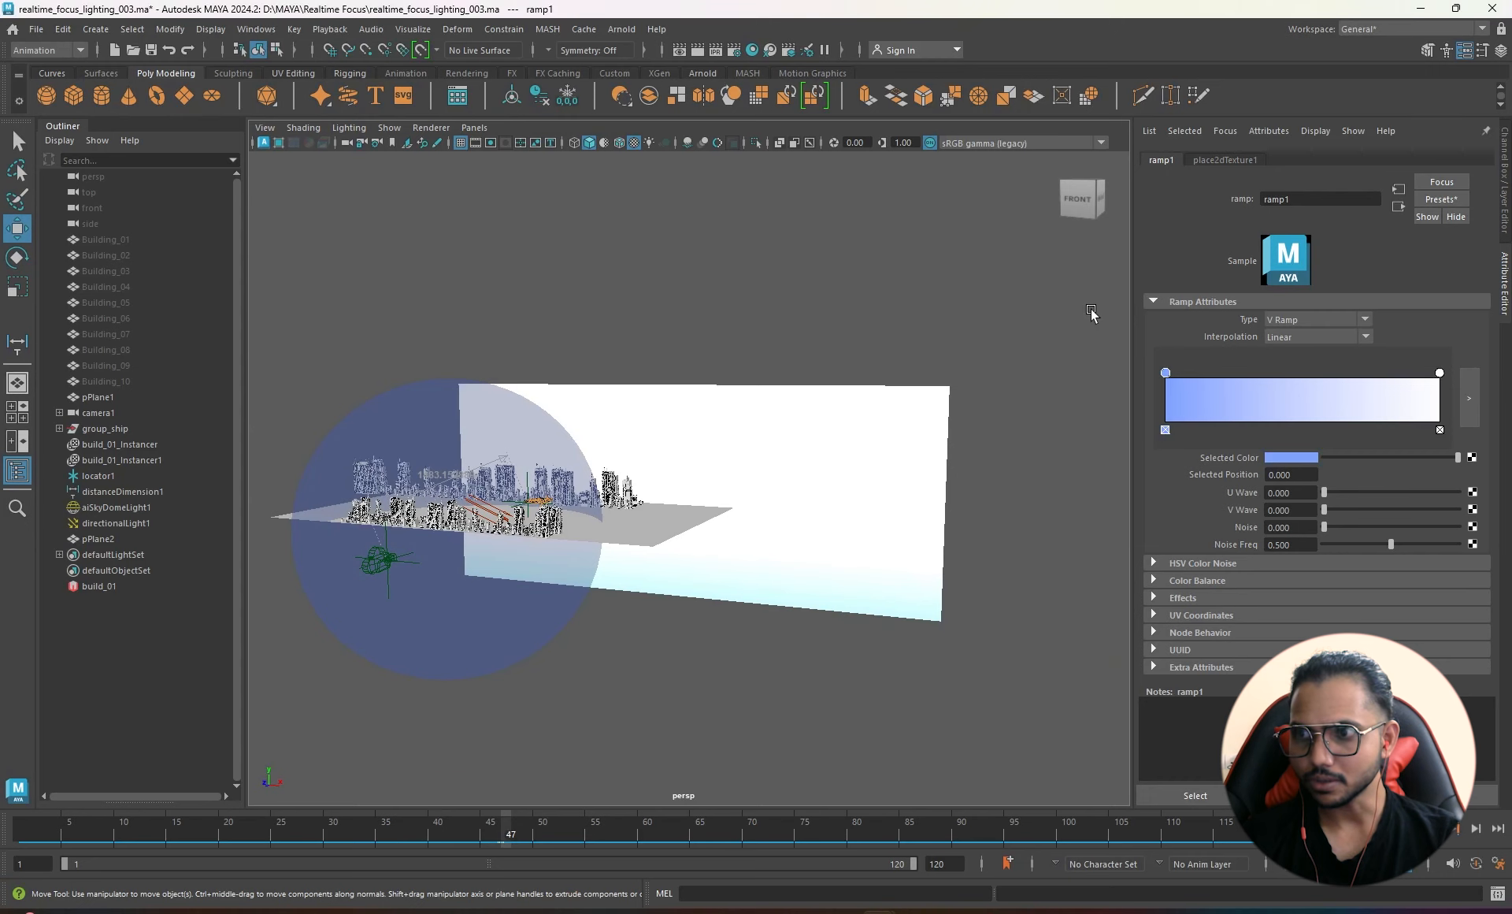
left_click(1437, 373)
left_click(1289, 458)
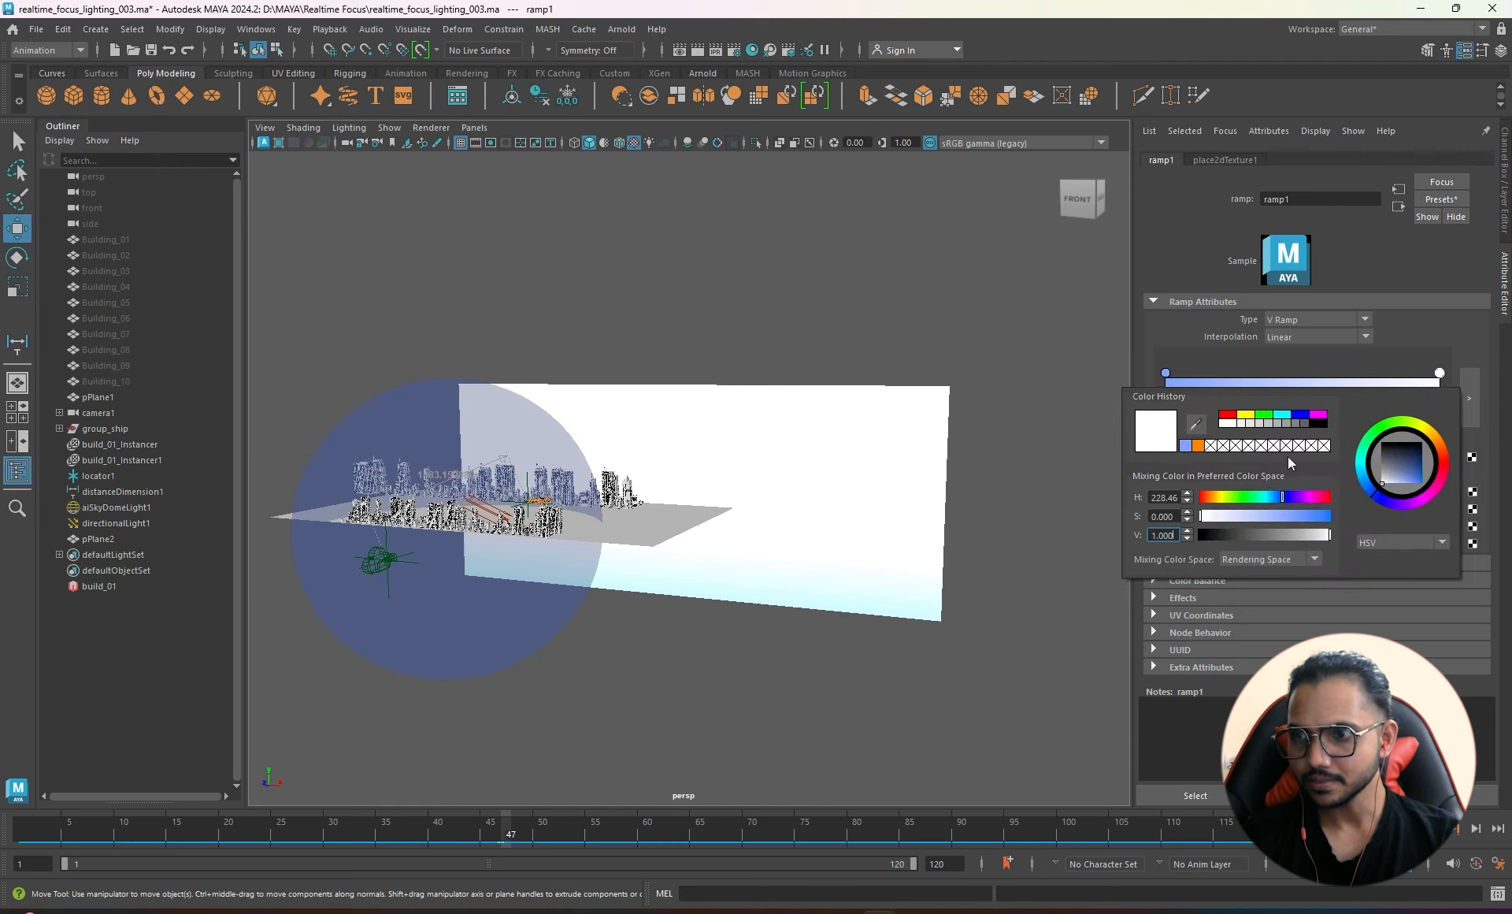
left_click(1198, 445)
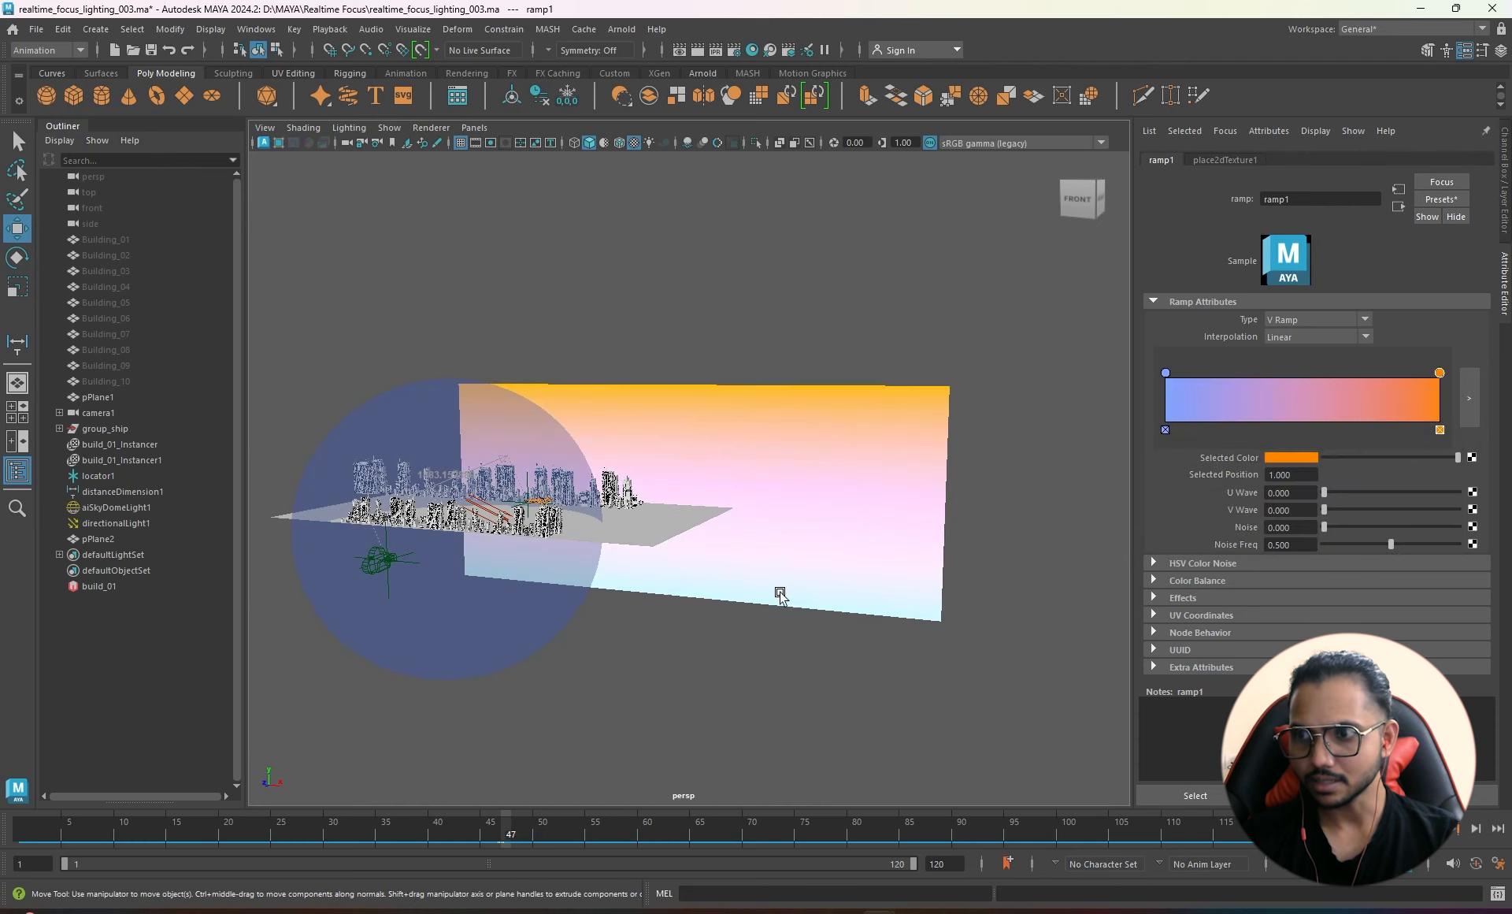
left_click(476, 129)
- Look through camera1 and render it in Arnold
mouse_move(561, 150)
left_click(679, 146)
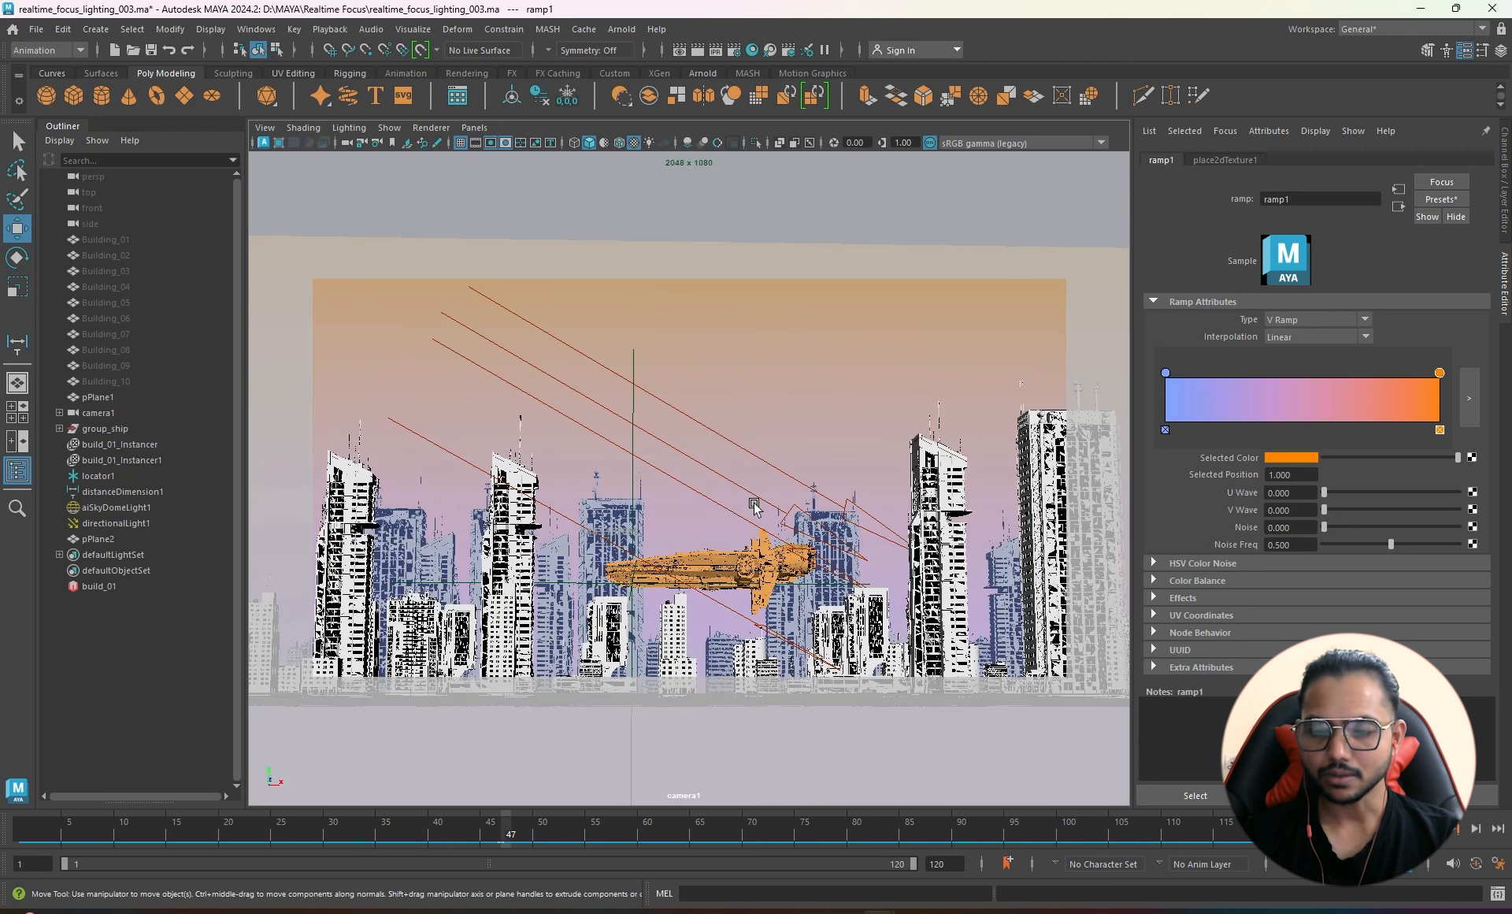
left_click(626, 32)
left_click(640, 59)
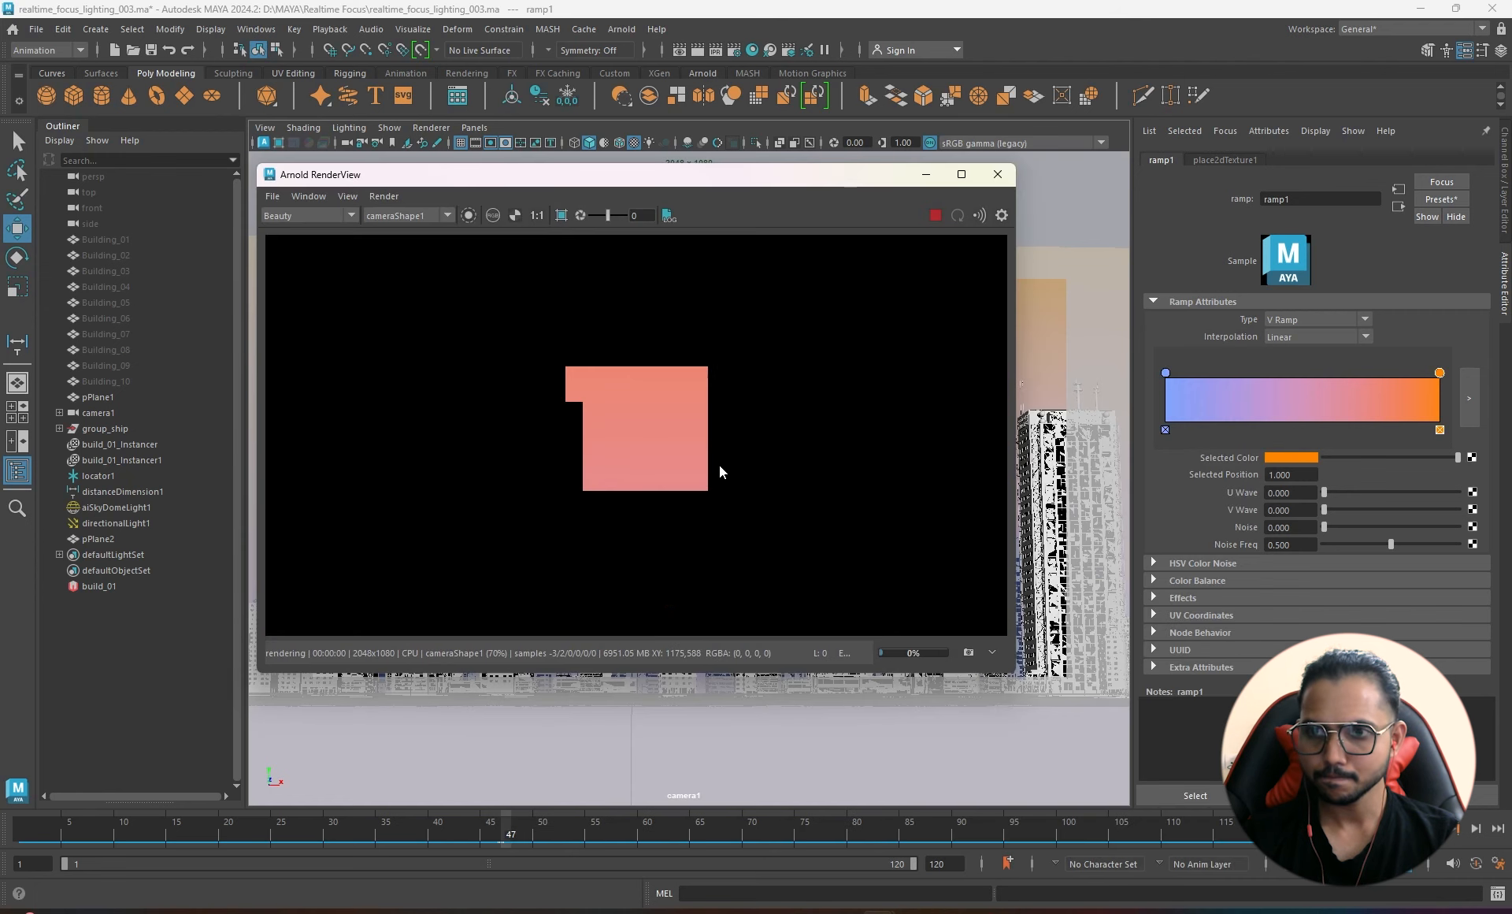
- Soften the ramp's orange end to peach and make the blue more saturated and cyan
scroll(758, 427, "down", 4)
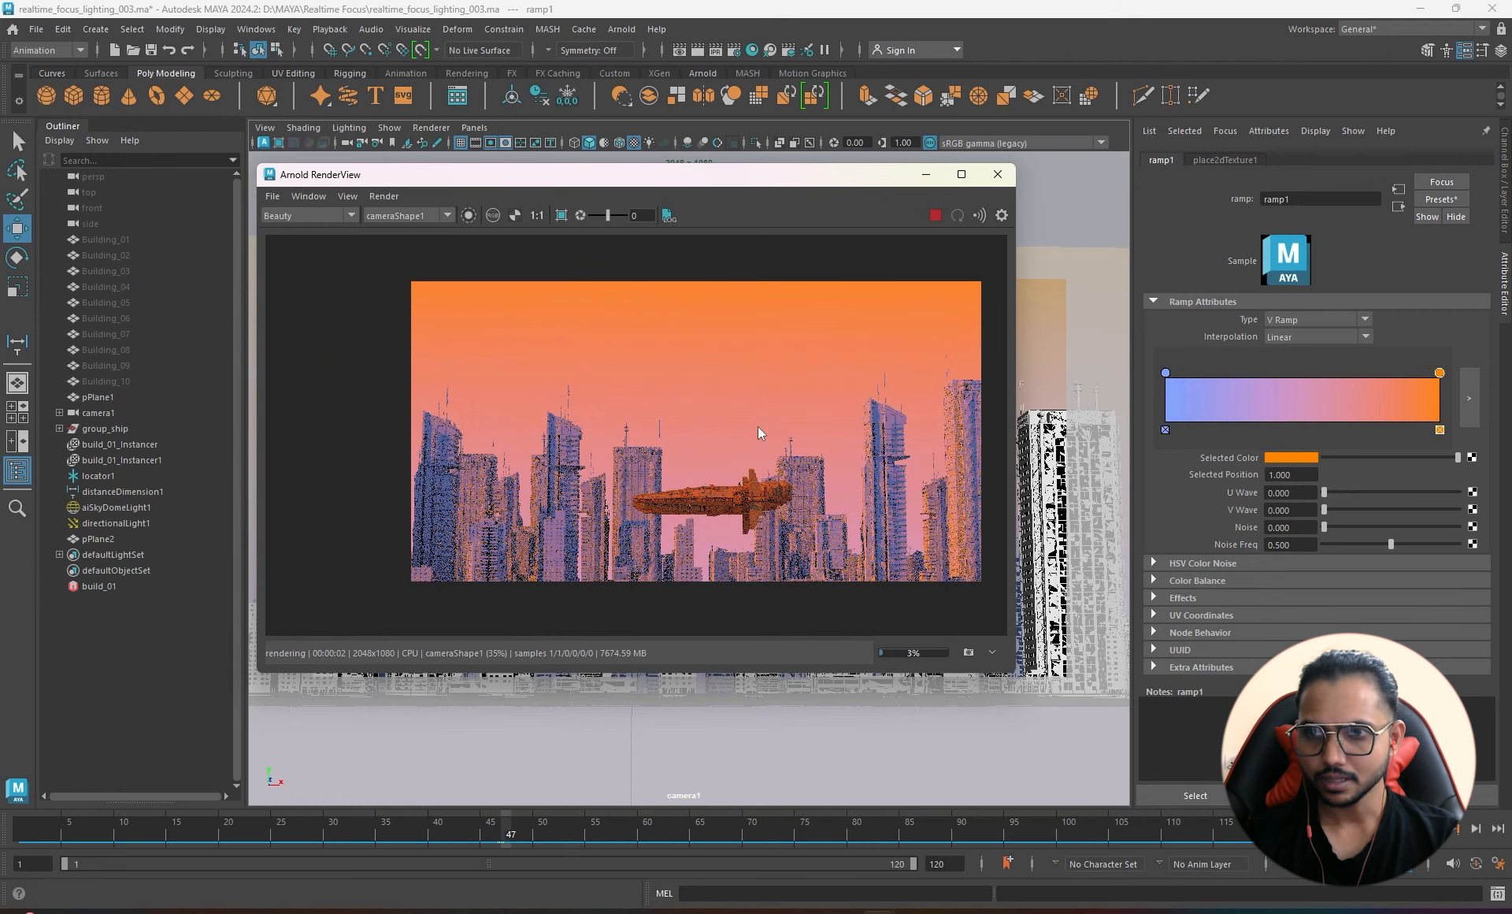
left_click(1297, 456)
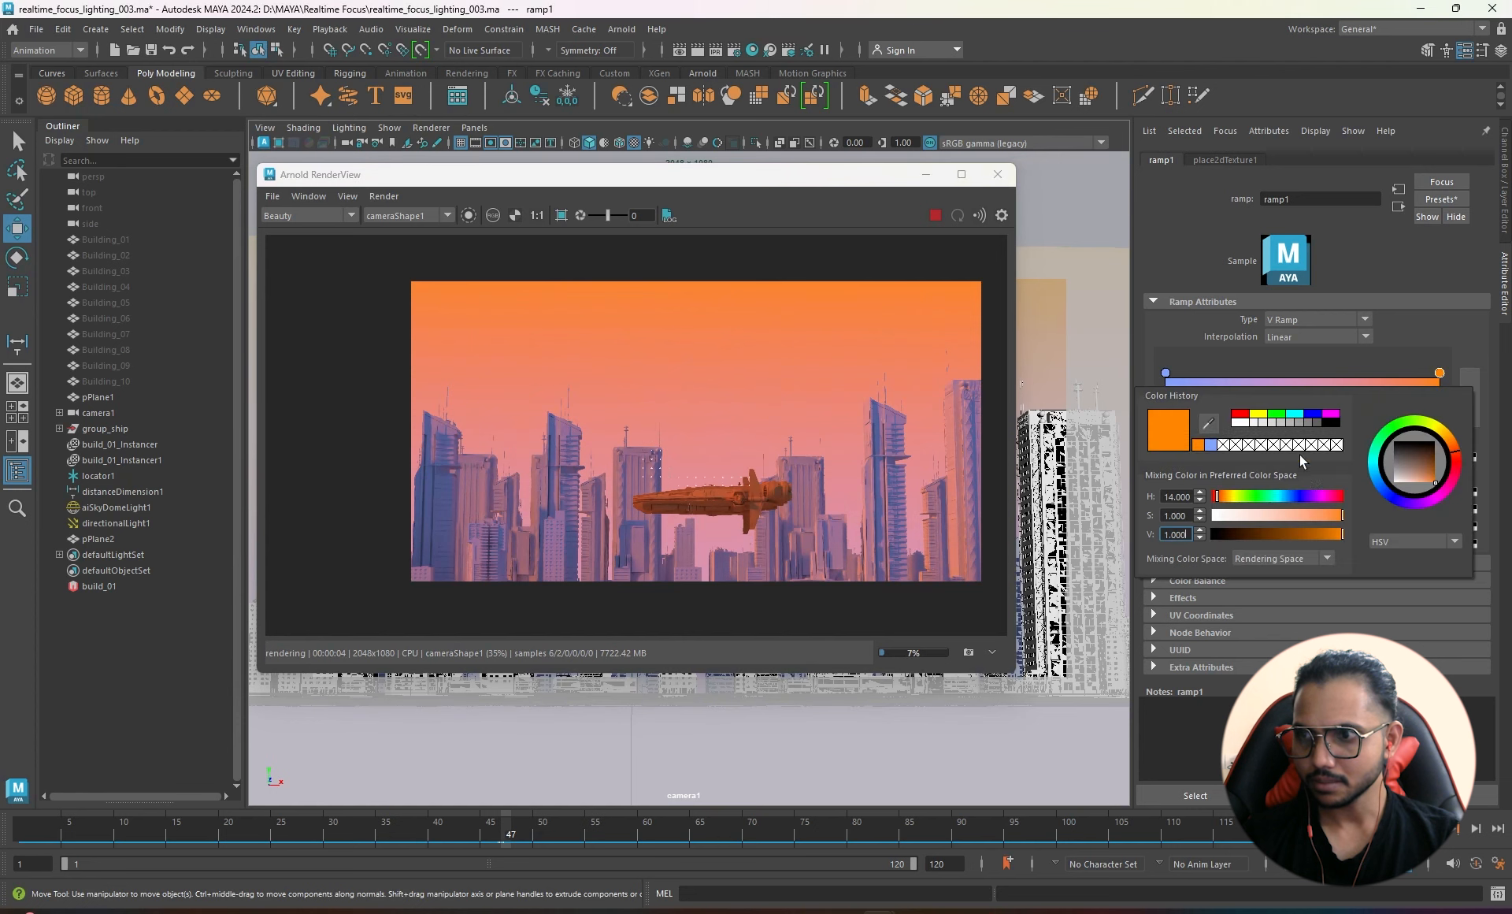
left_click_drag(1334, 516, 1309, 516)
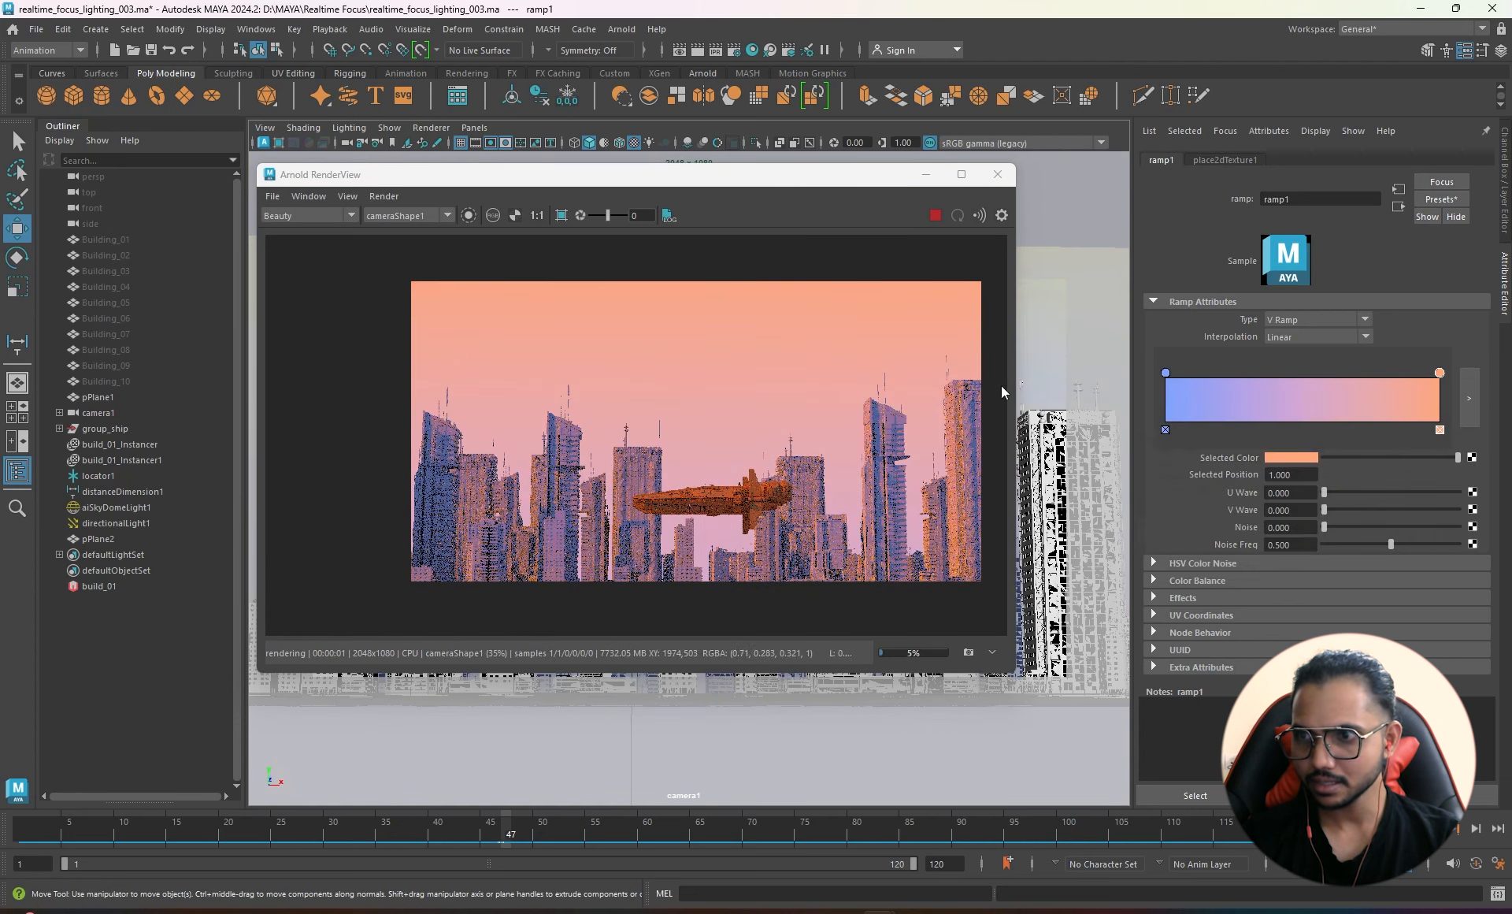
left_click(1165, 373)
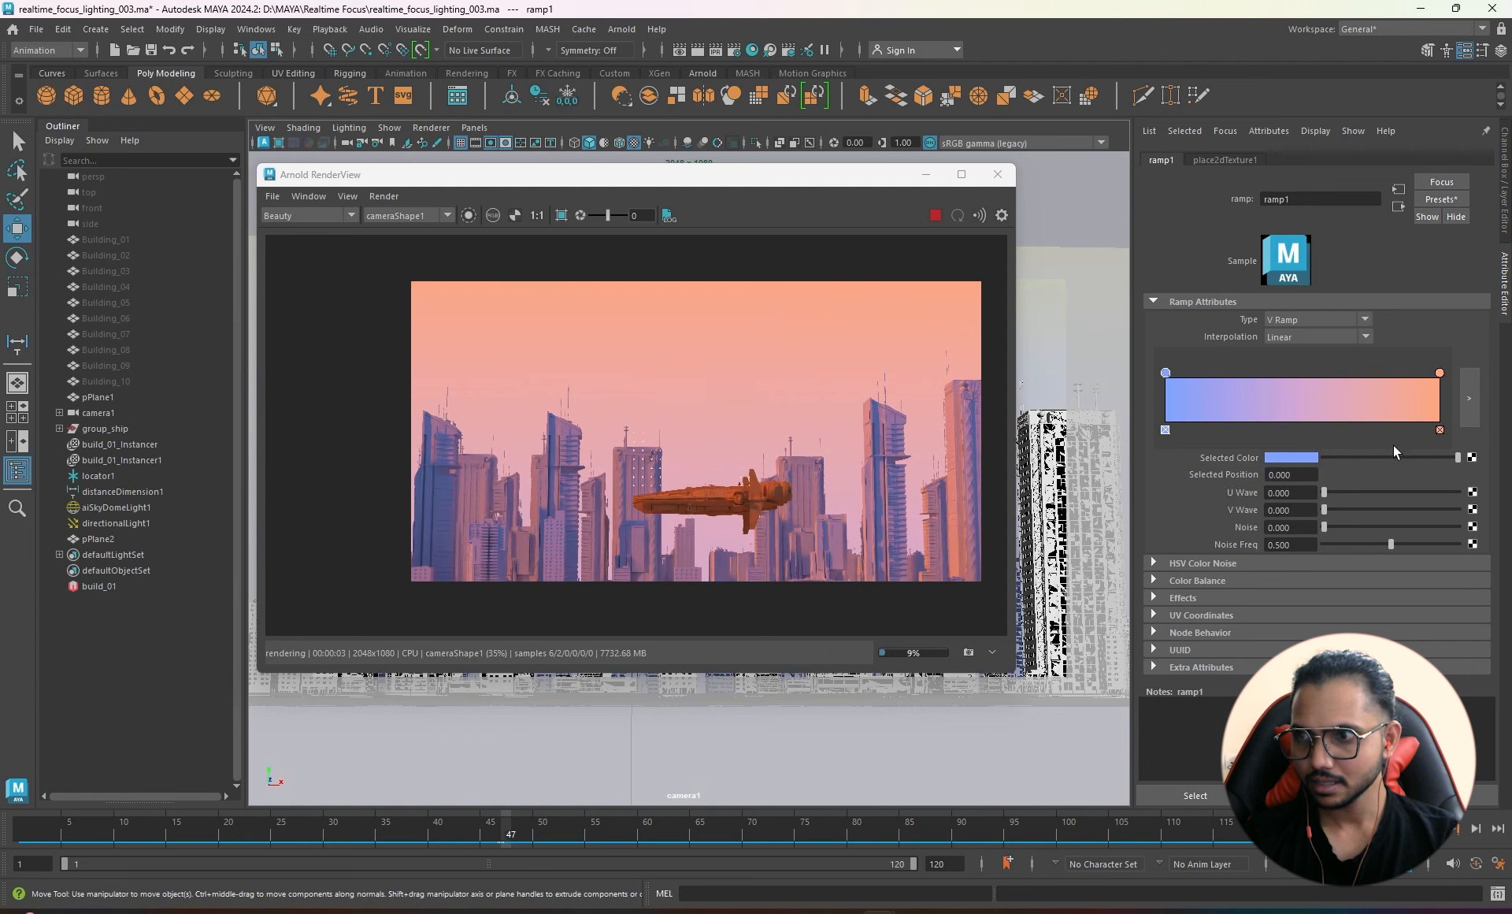
left_click(1303, 458)
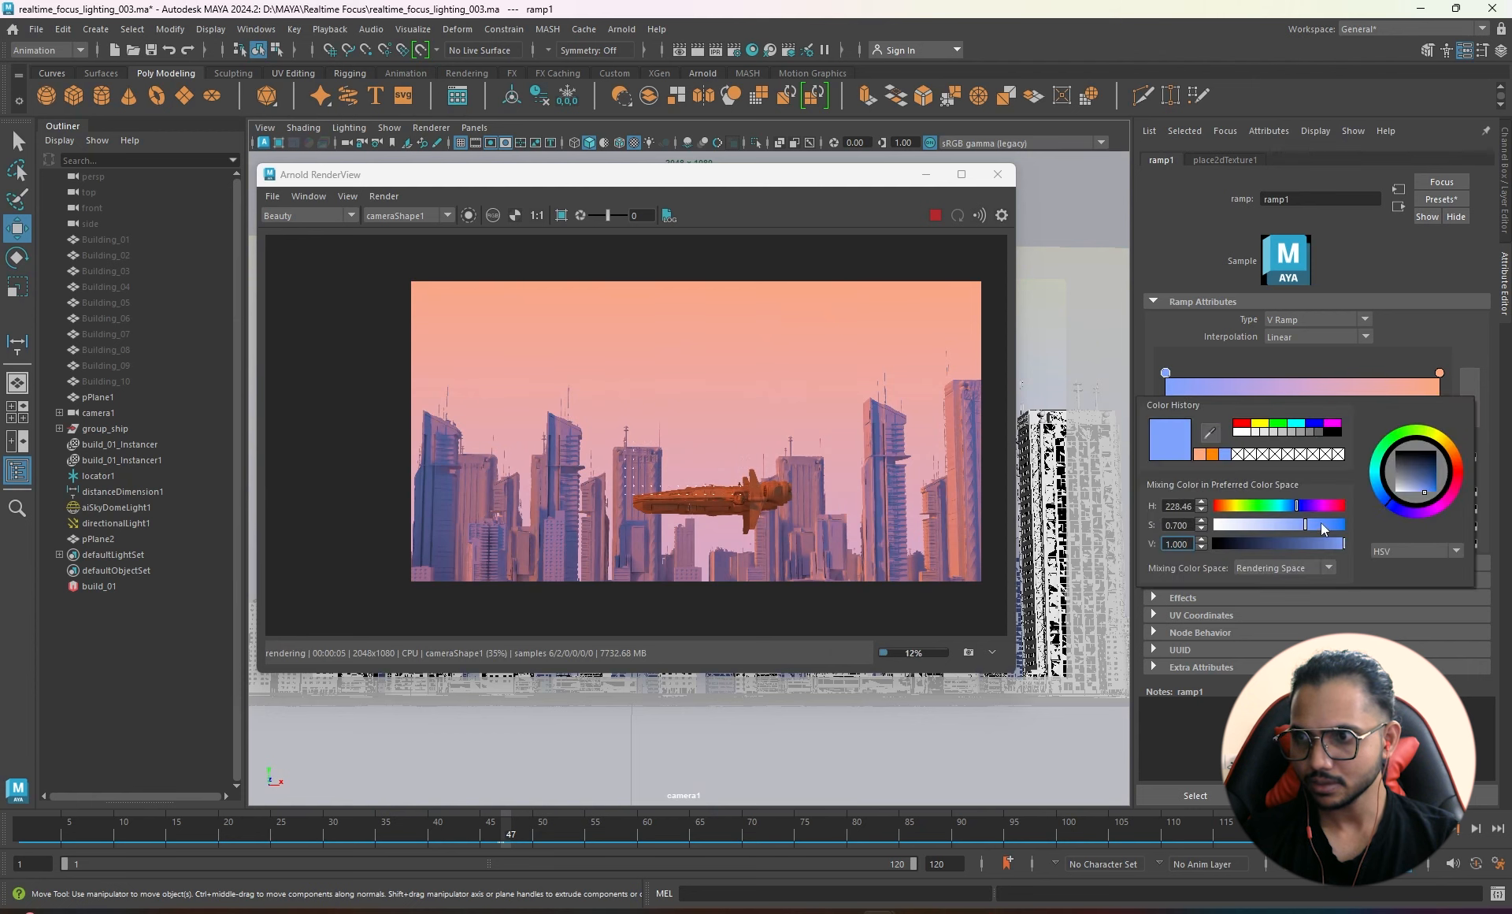
left_click_drag(1324, 529, 1330, 527)
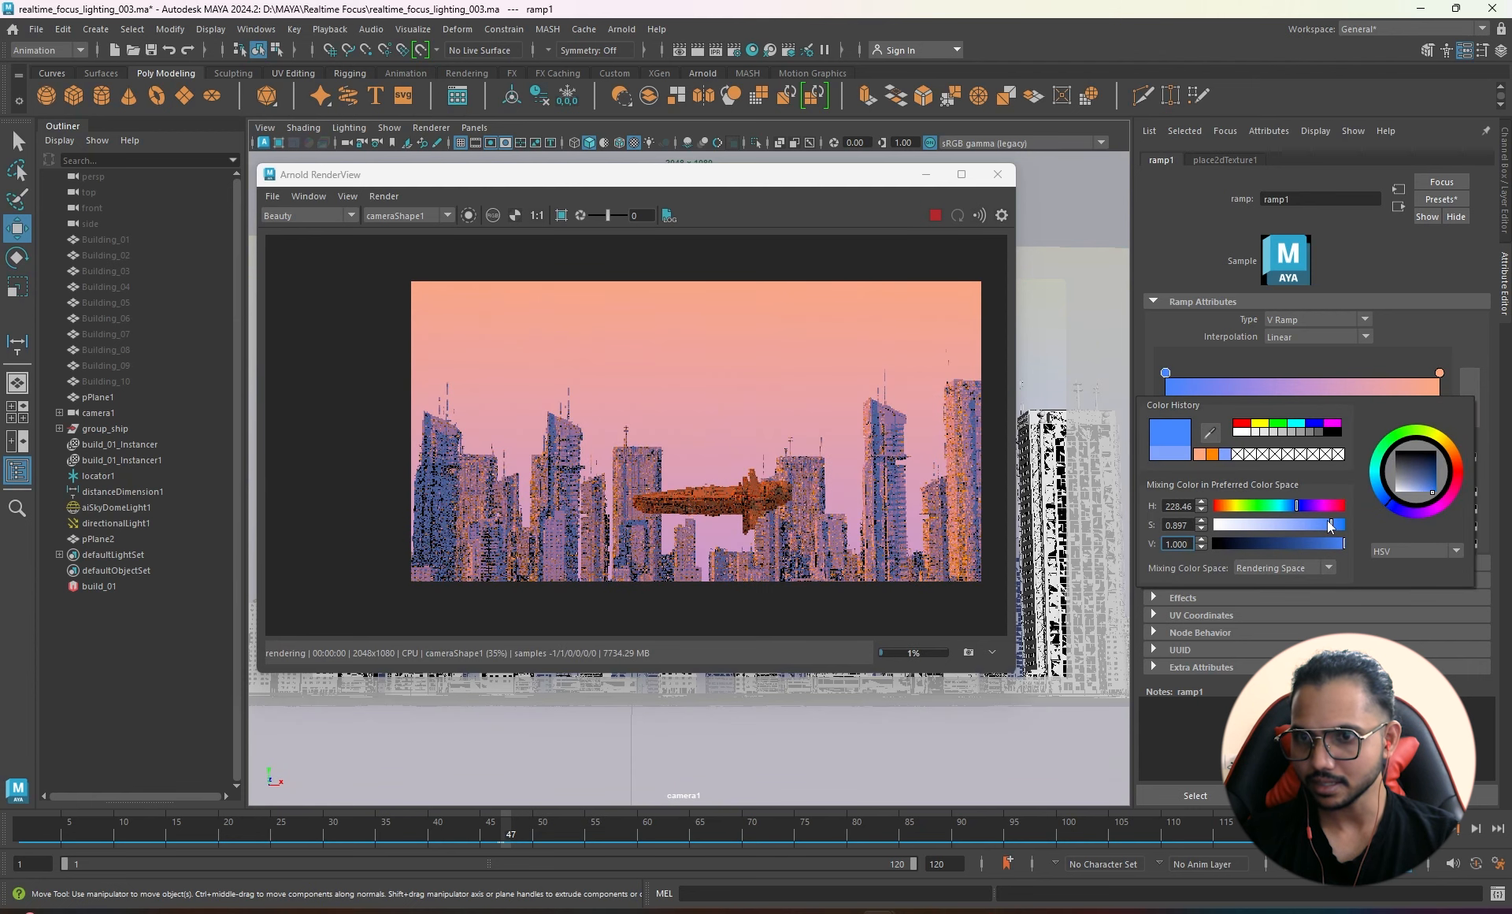
left_click(1292, 507)
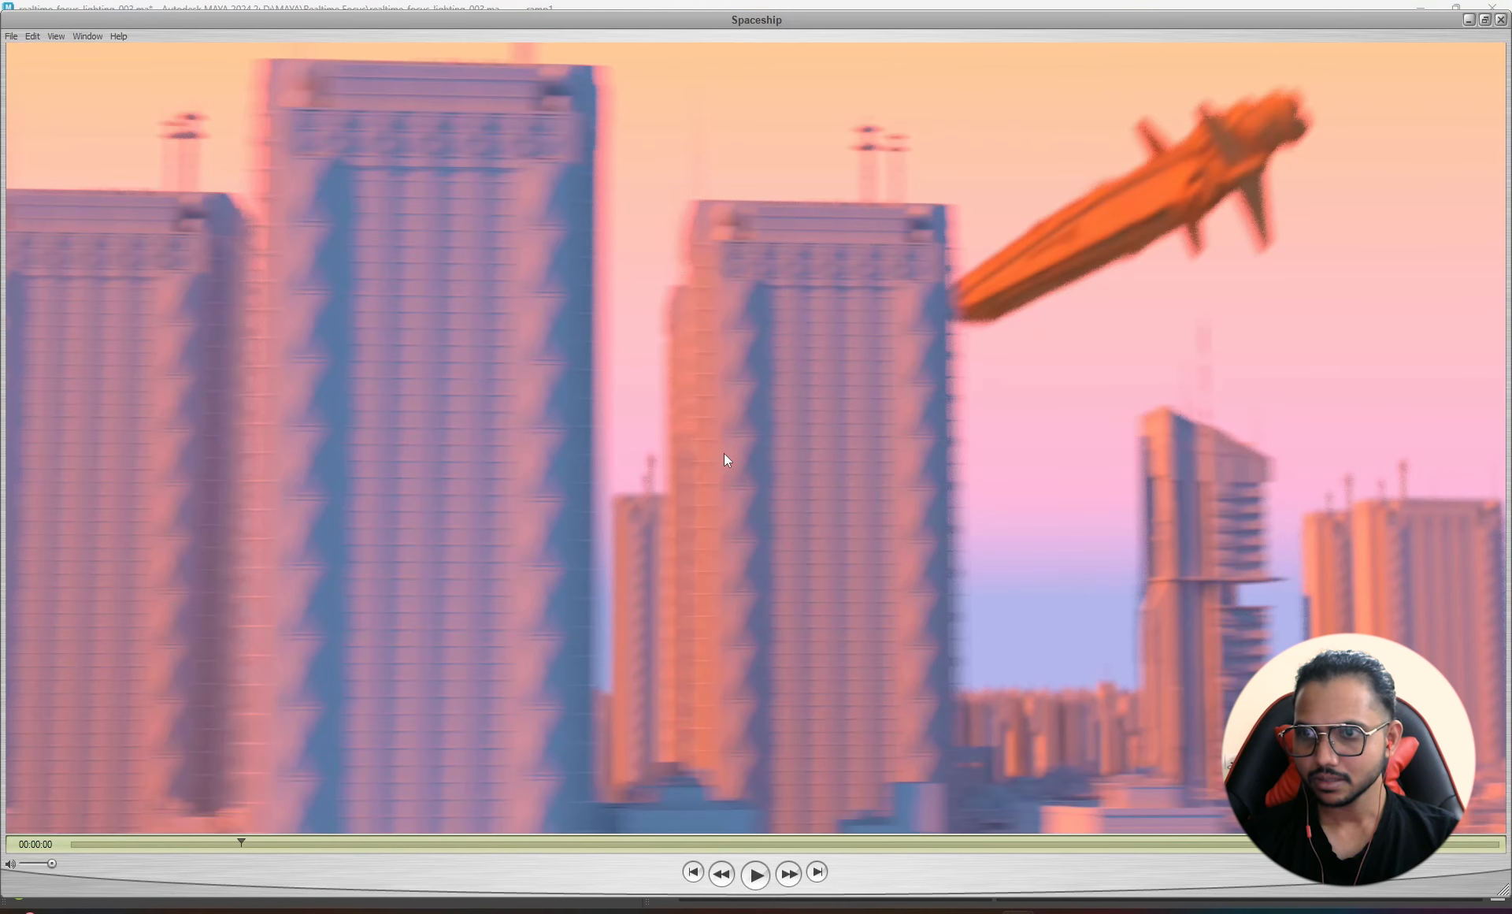
- Move the blue ramp stop to position 0.33 and compare the render with the reference
key("alt+Tab")
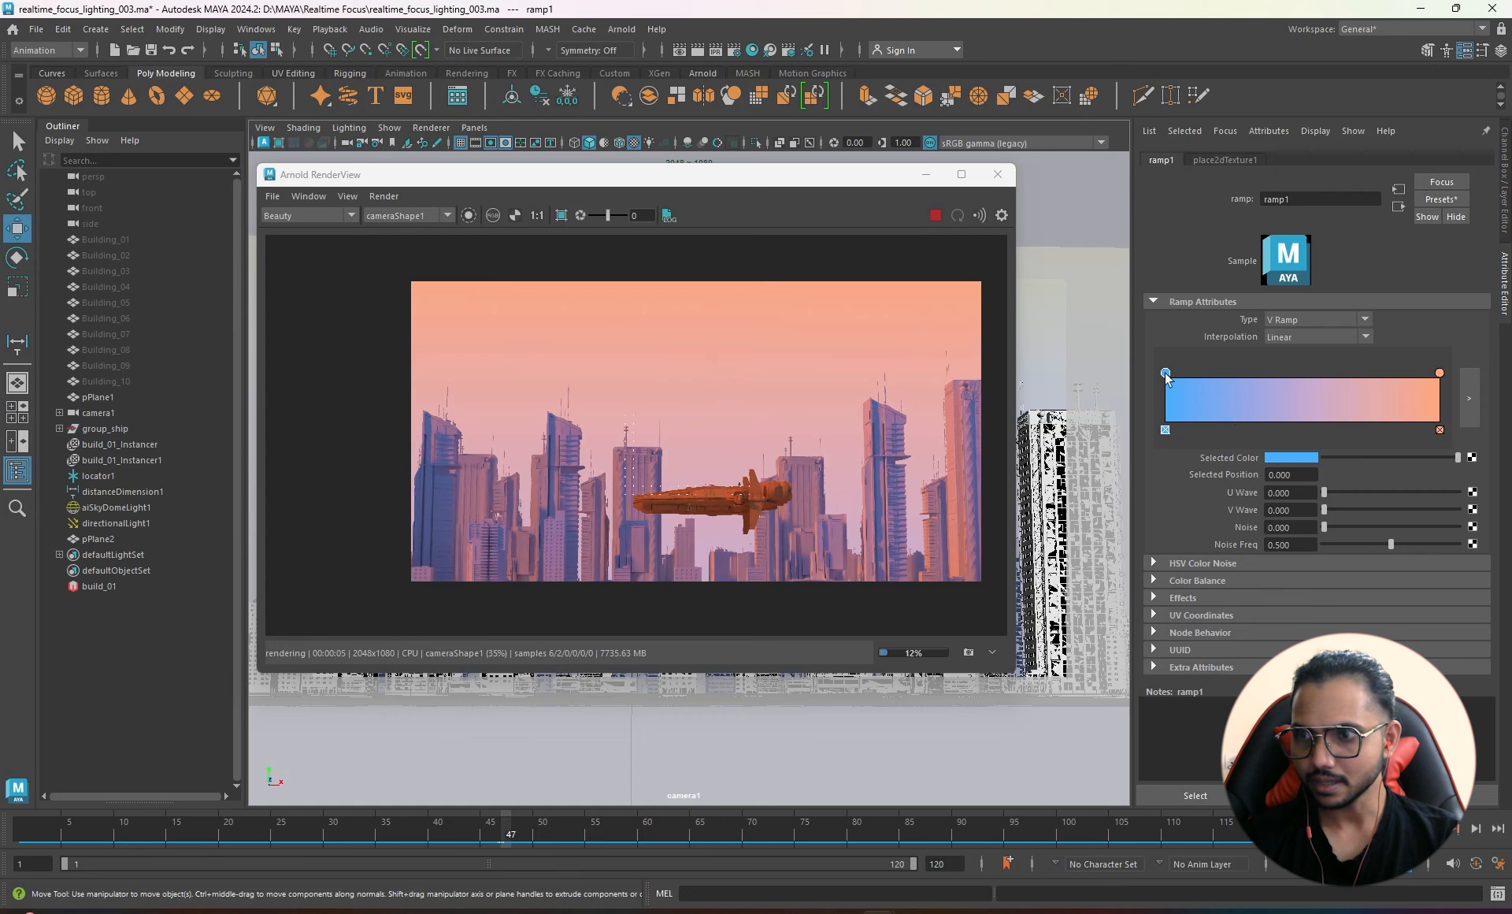
left_click_drag(1165, 373, 1256, 372)
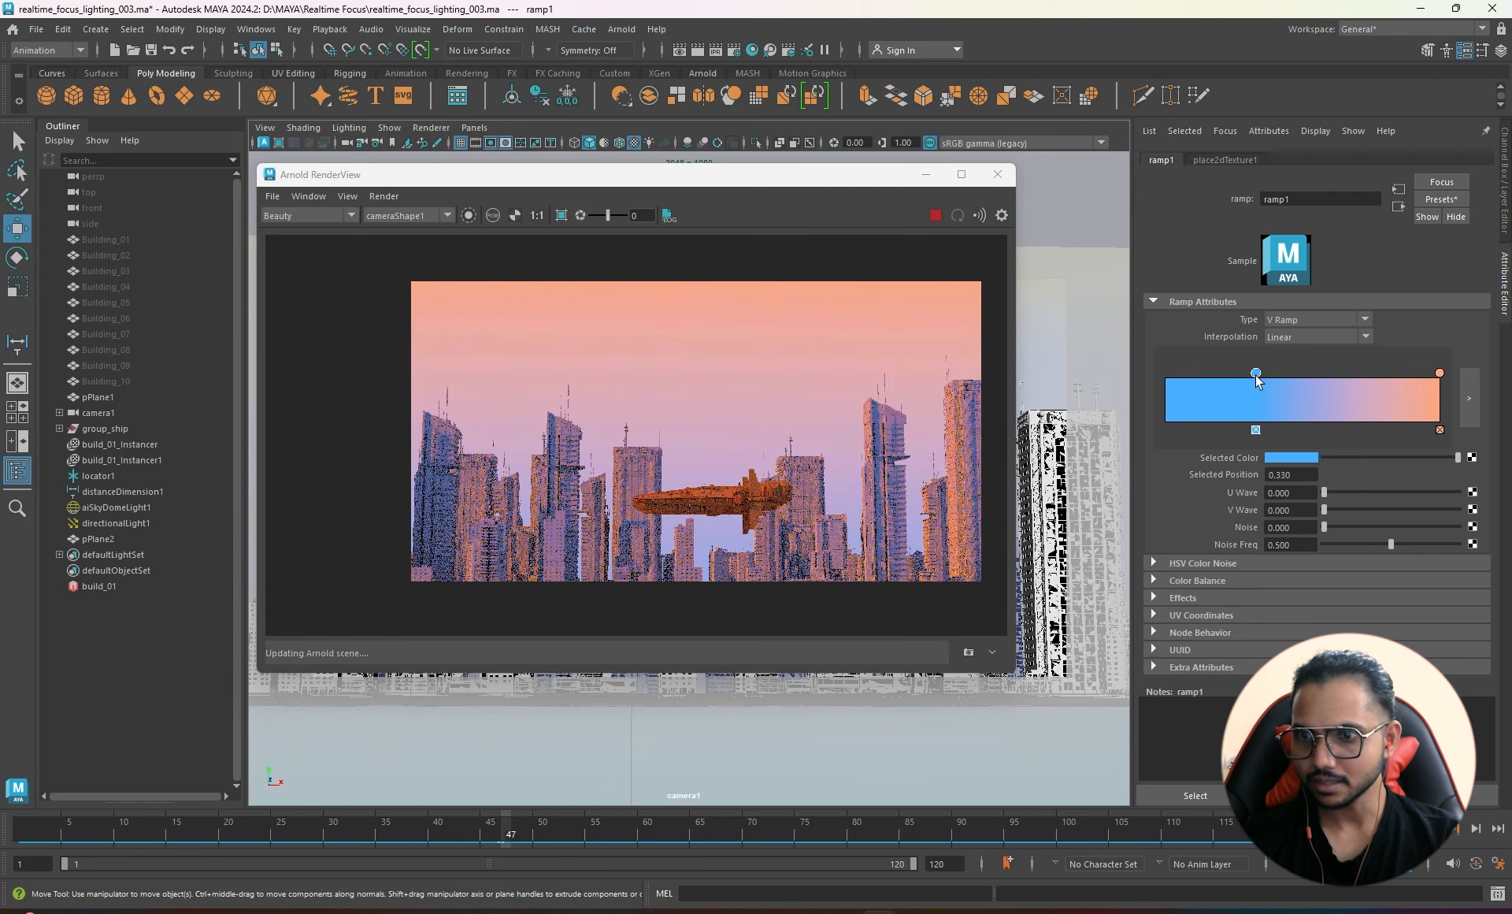
key("alt+Tab")
key("alt+Tab")
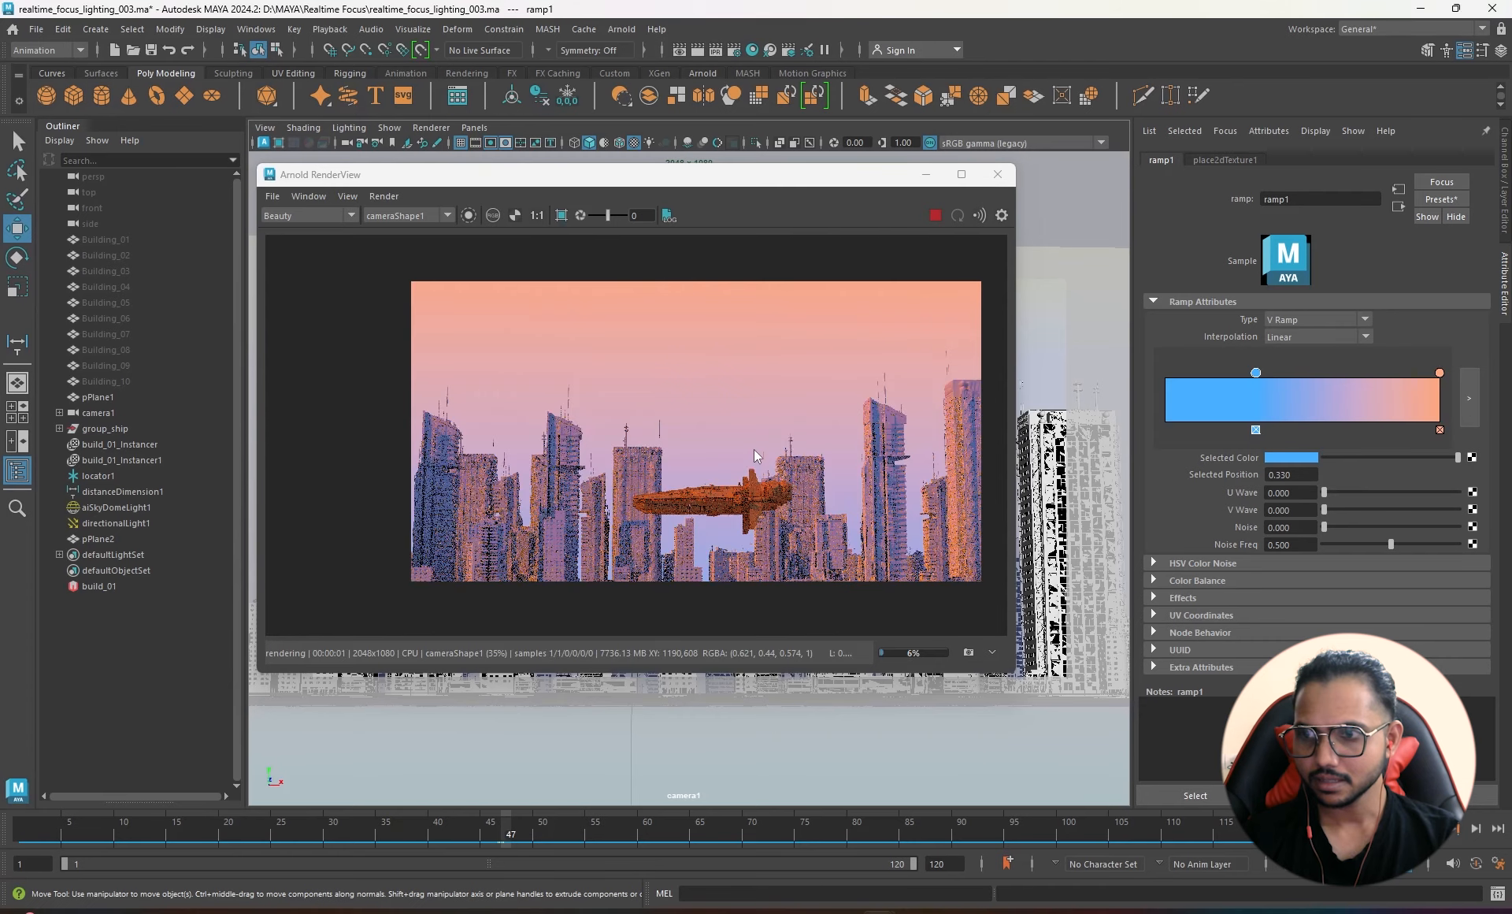
key("alt+Tab")
key("alt+Tab")
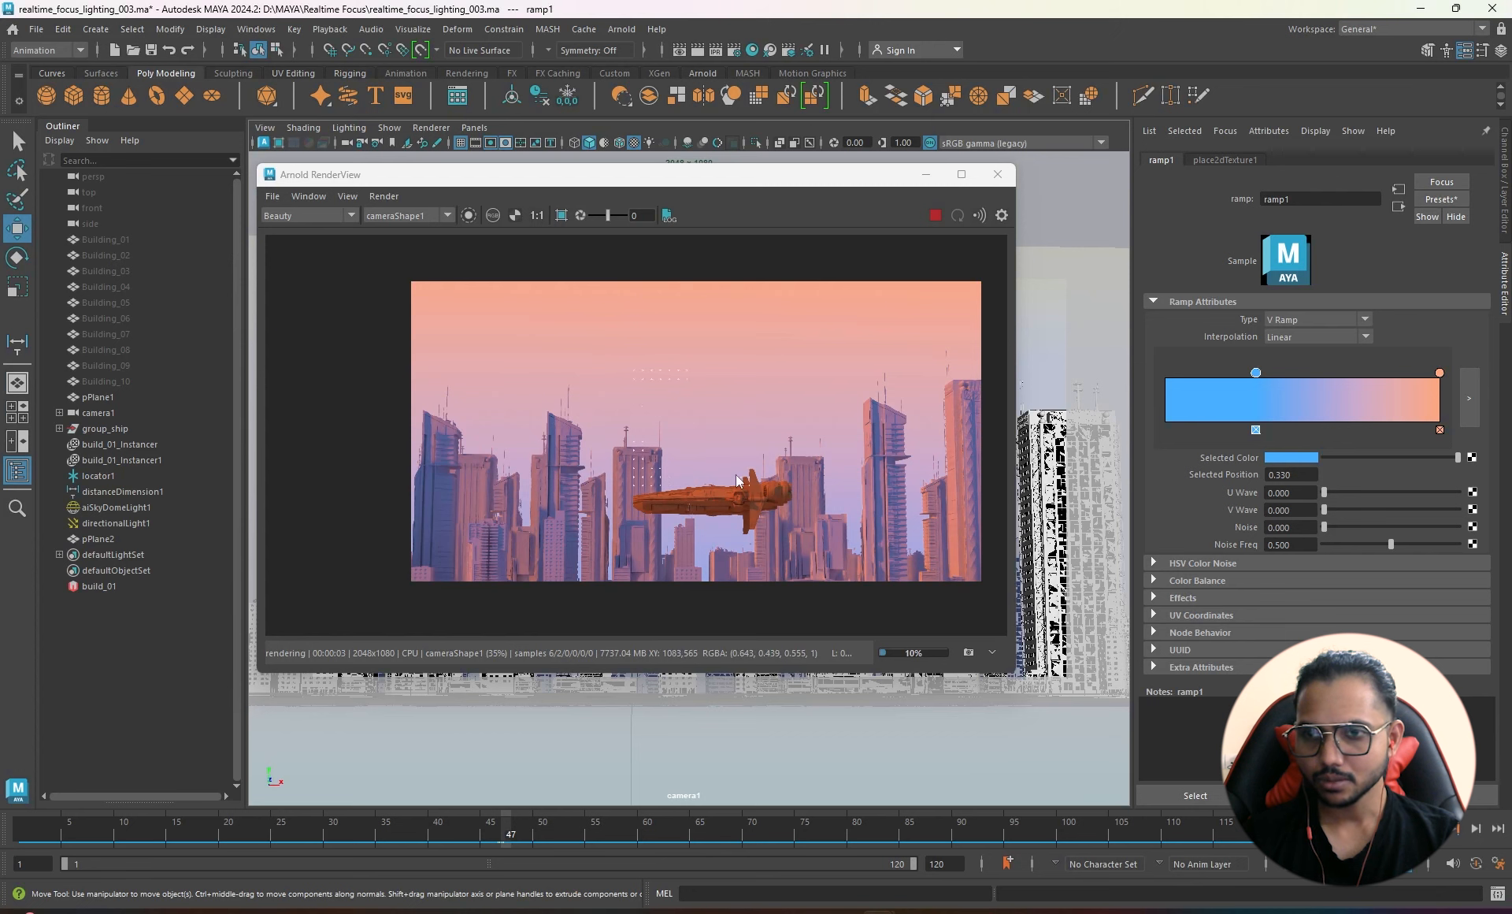
scroll(736, 479, "up", 2)
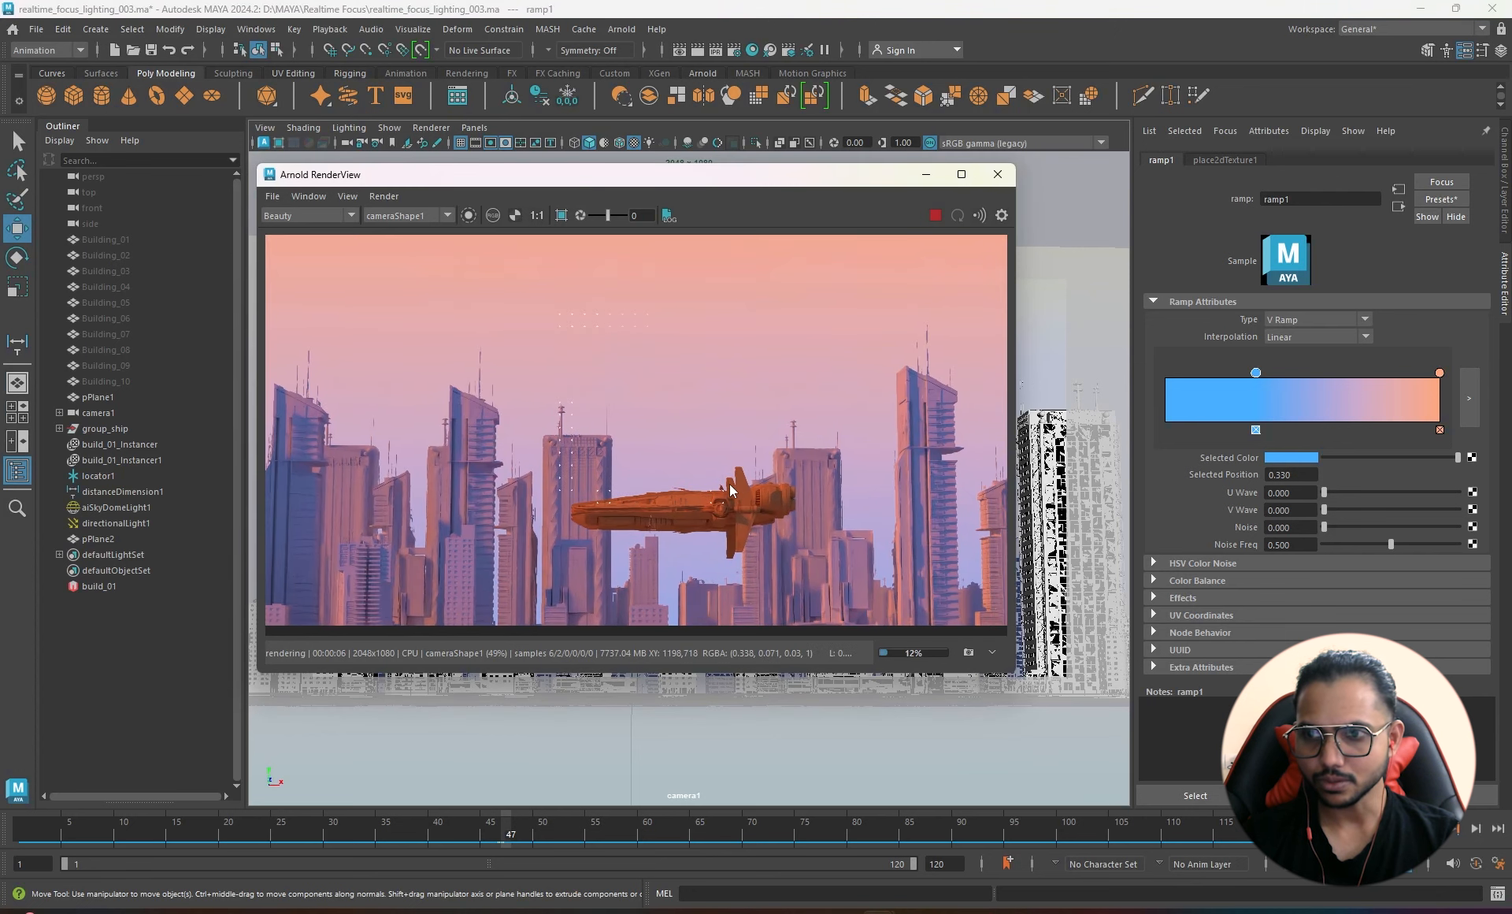
scroll(641, 502, "up", 2)
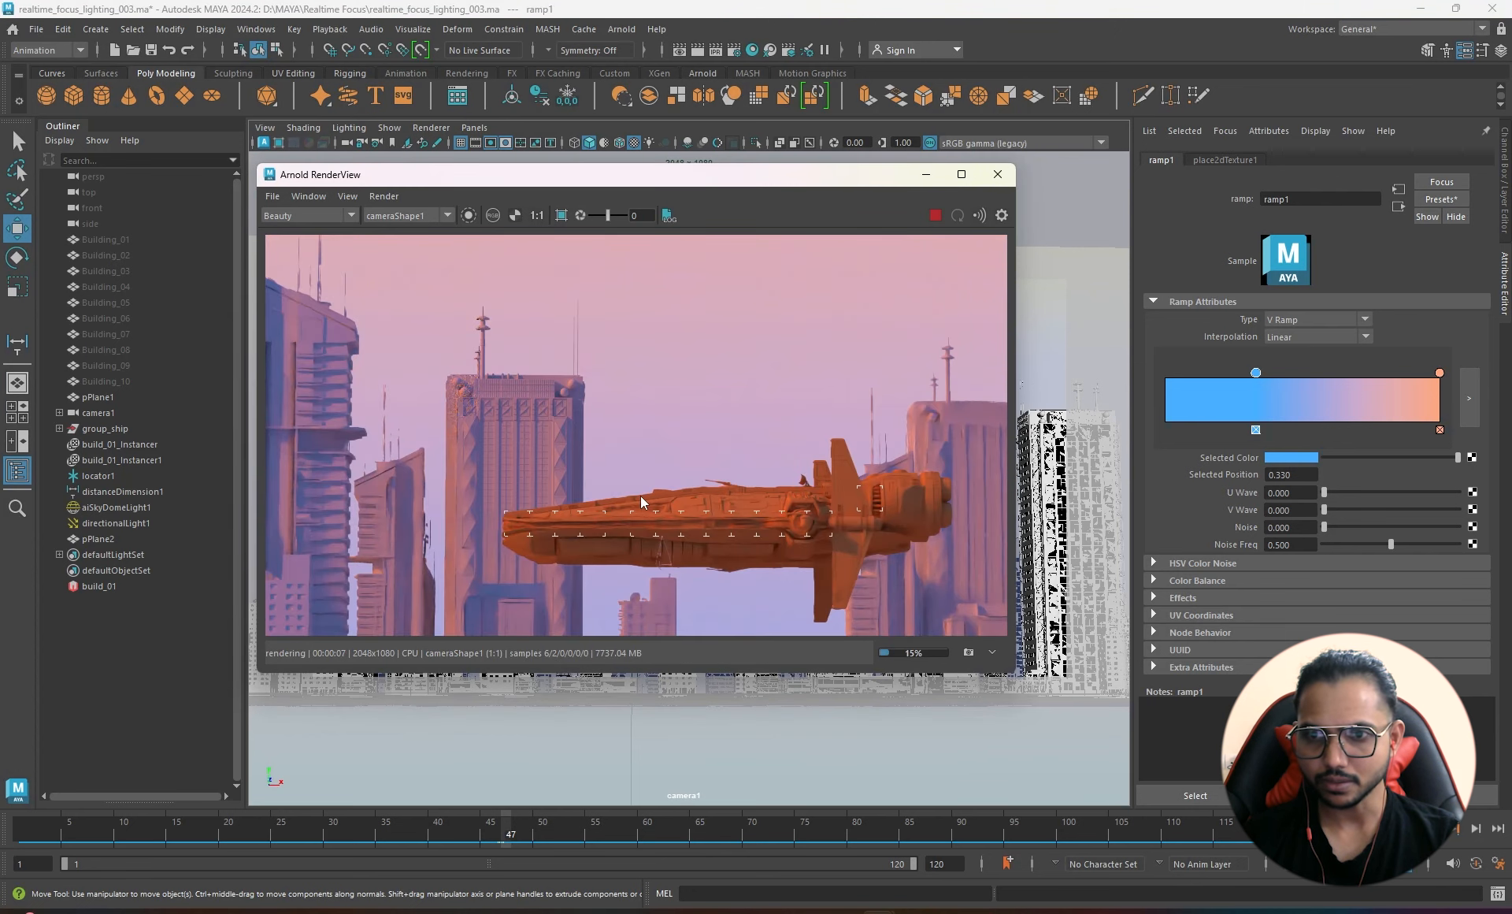
scroll(598, 426, "down", 1)
scroll(788, 407, "down", 2)
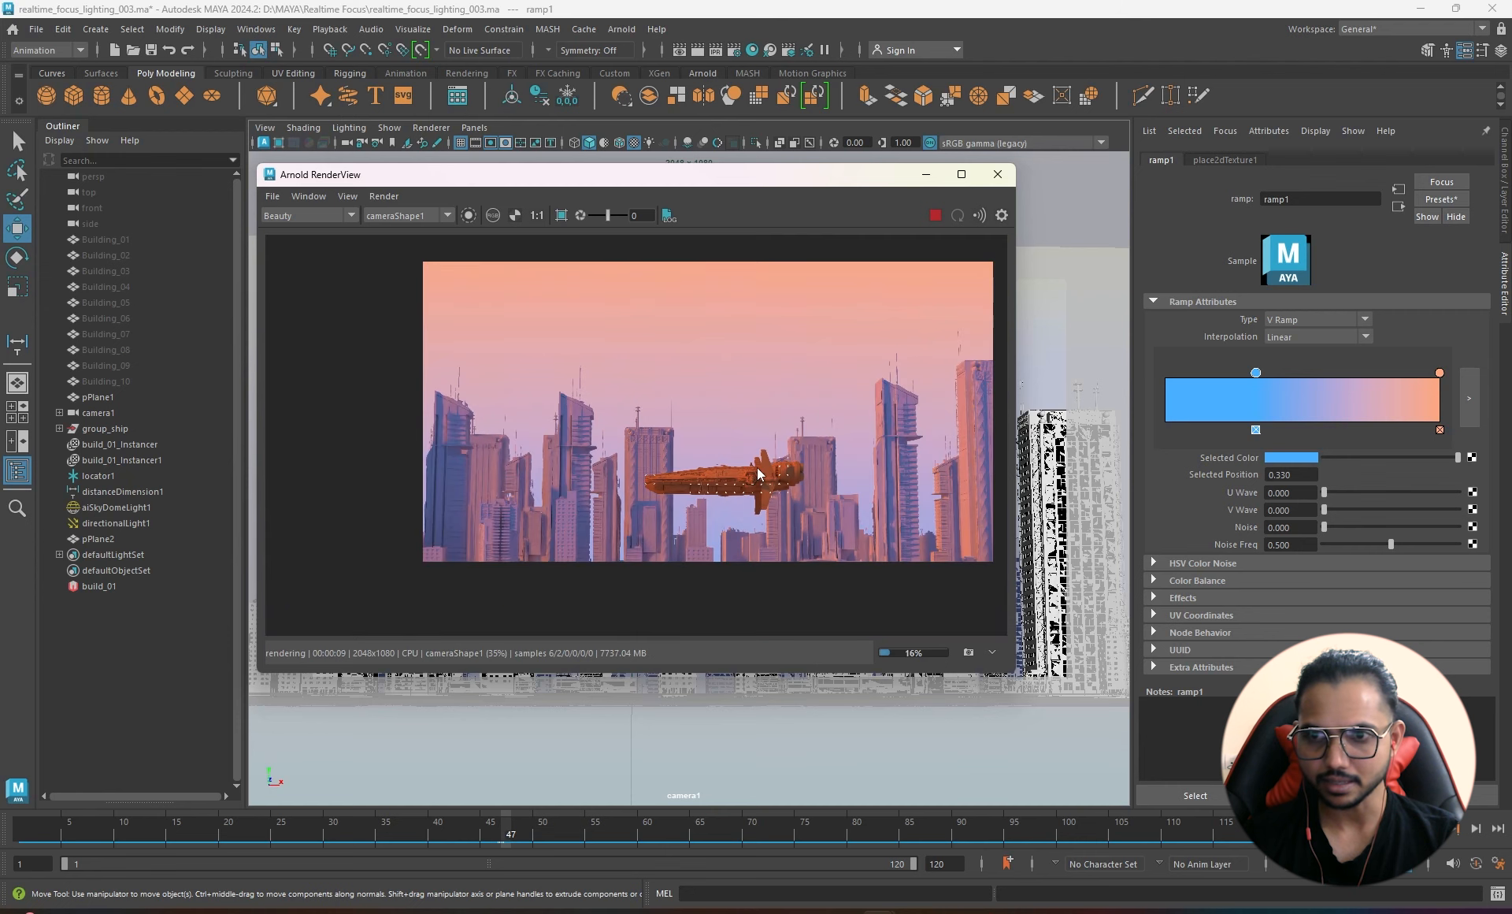
left_click_drag(815, 183, 800, 230)
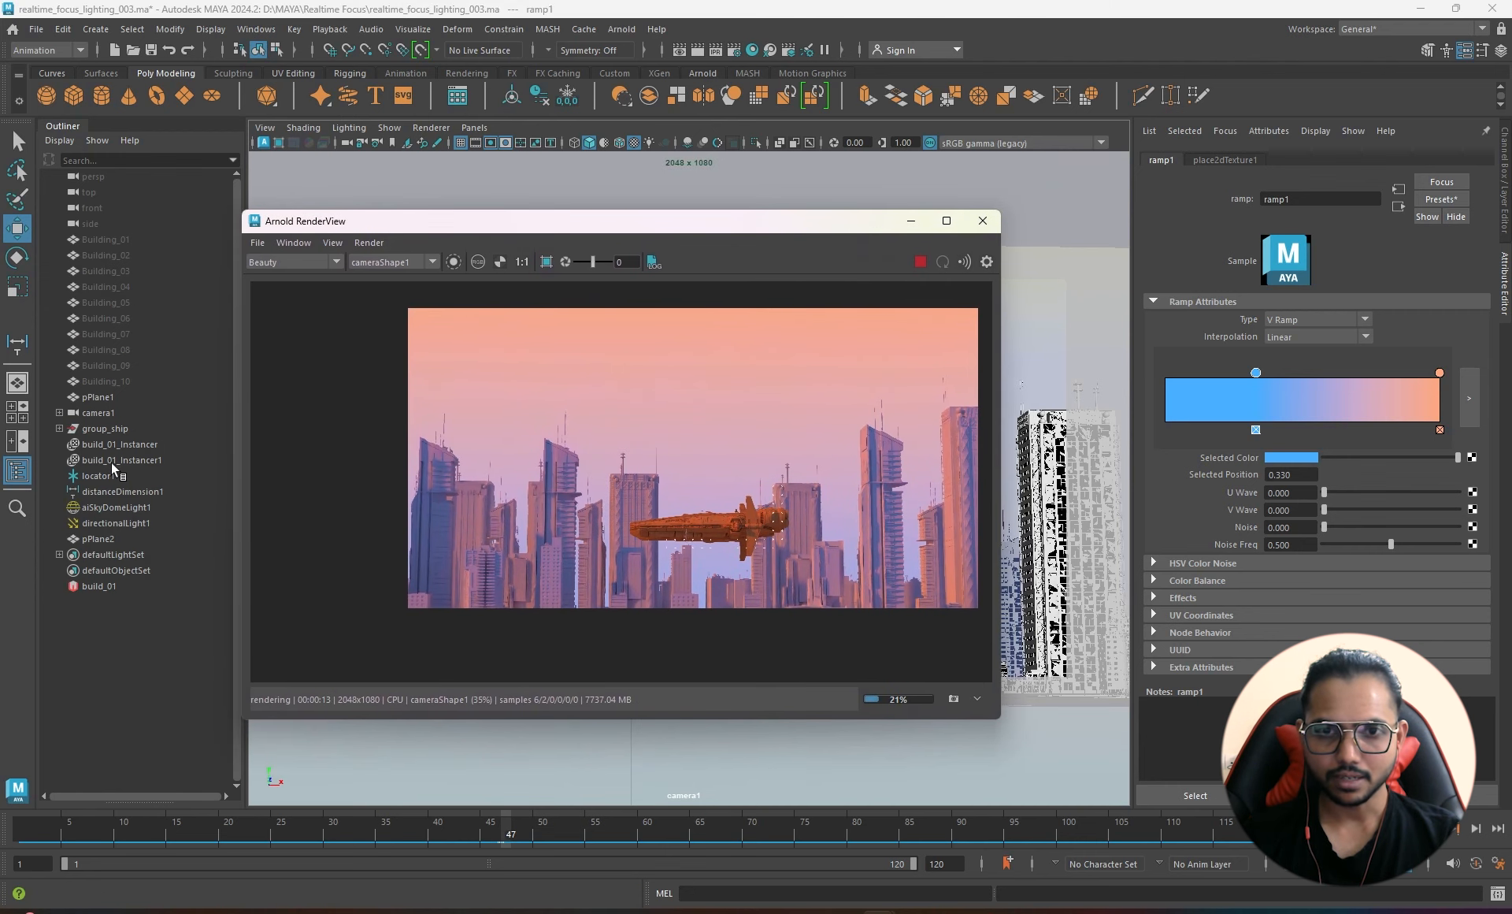
- Set camera1's Arnold Aperture Size to 1 and move the render window lower right
left_click(107, 410)
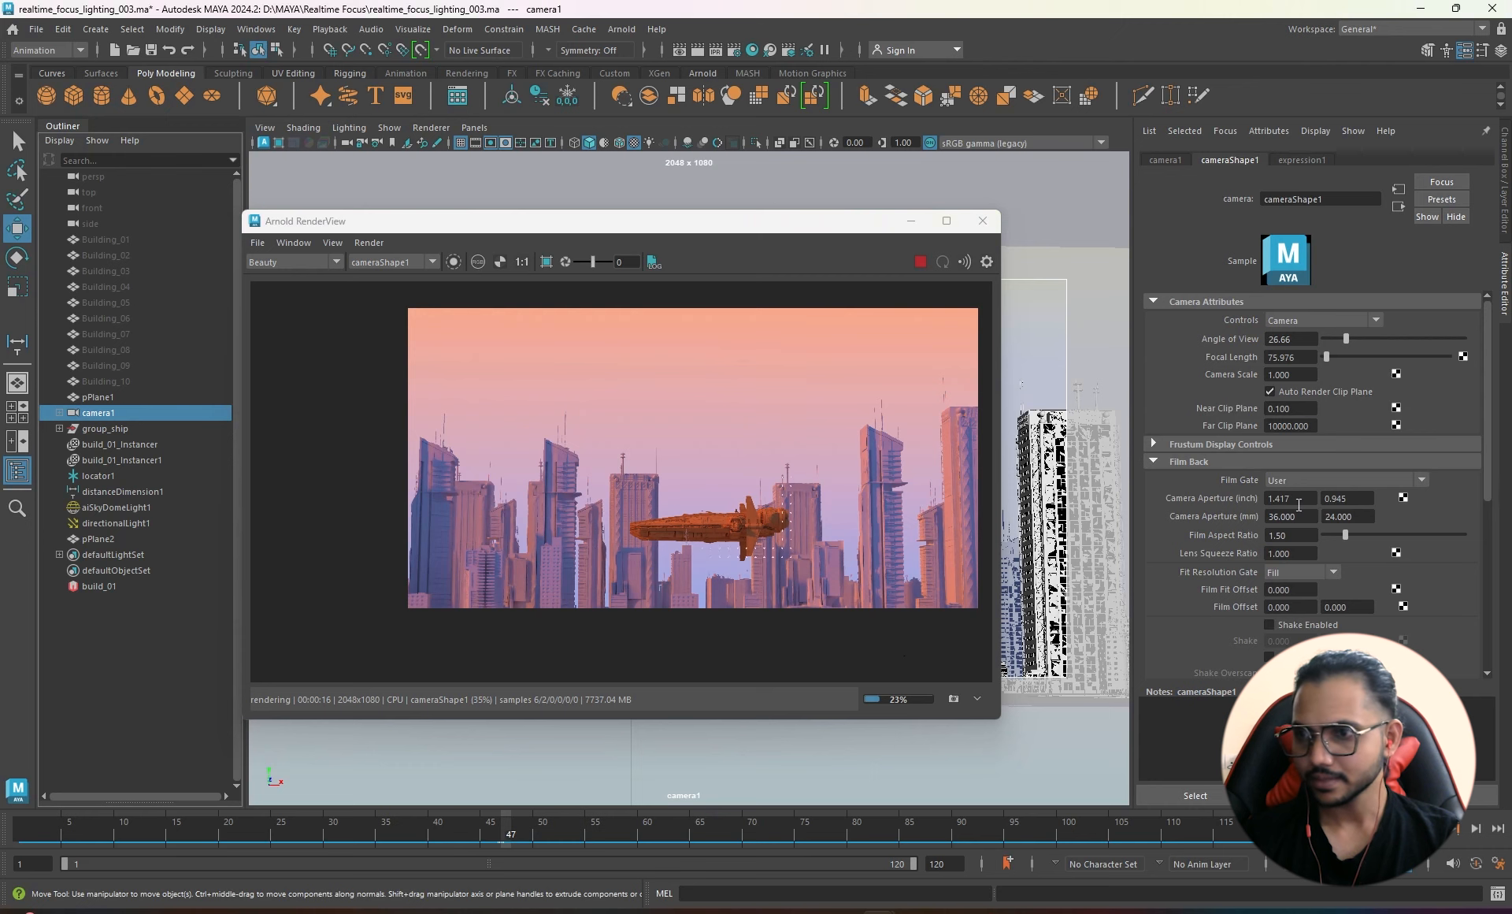
scroll(1337, 474, "down", 5)
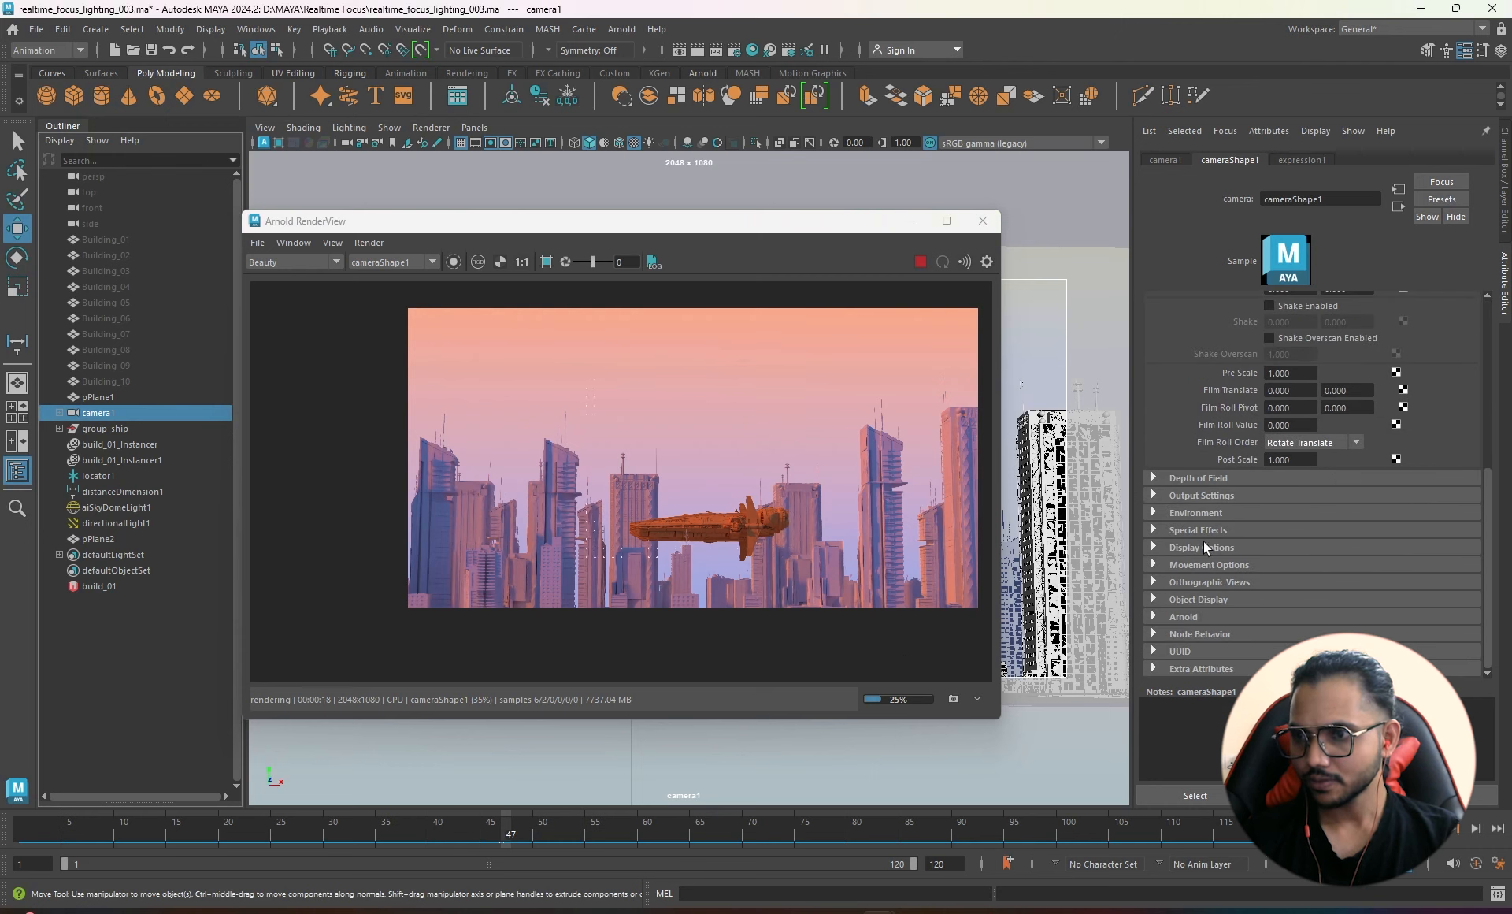
left_click(1197, 617)
scroll(1270, 589, "down", 5)
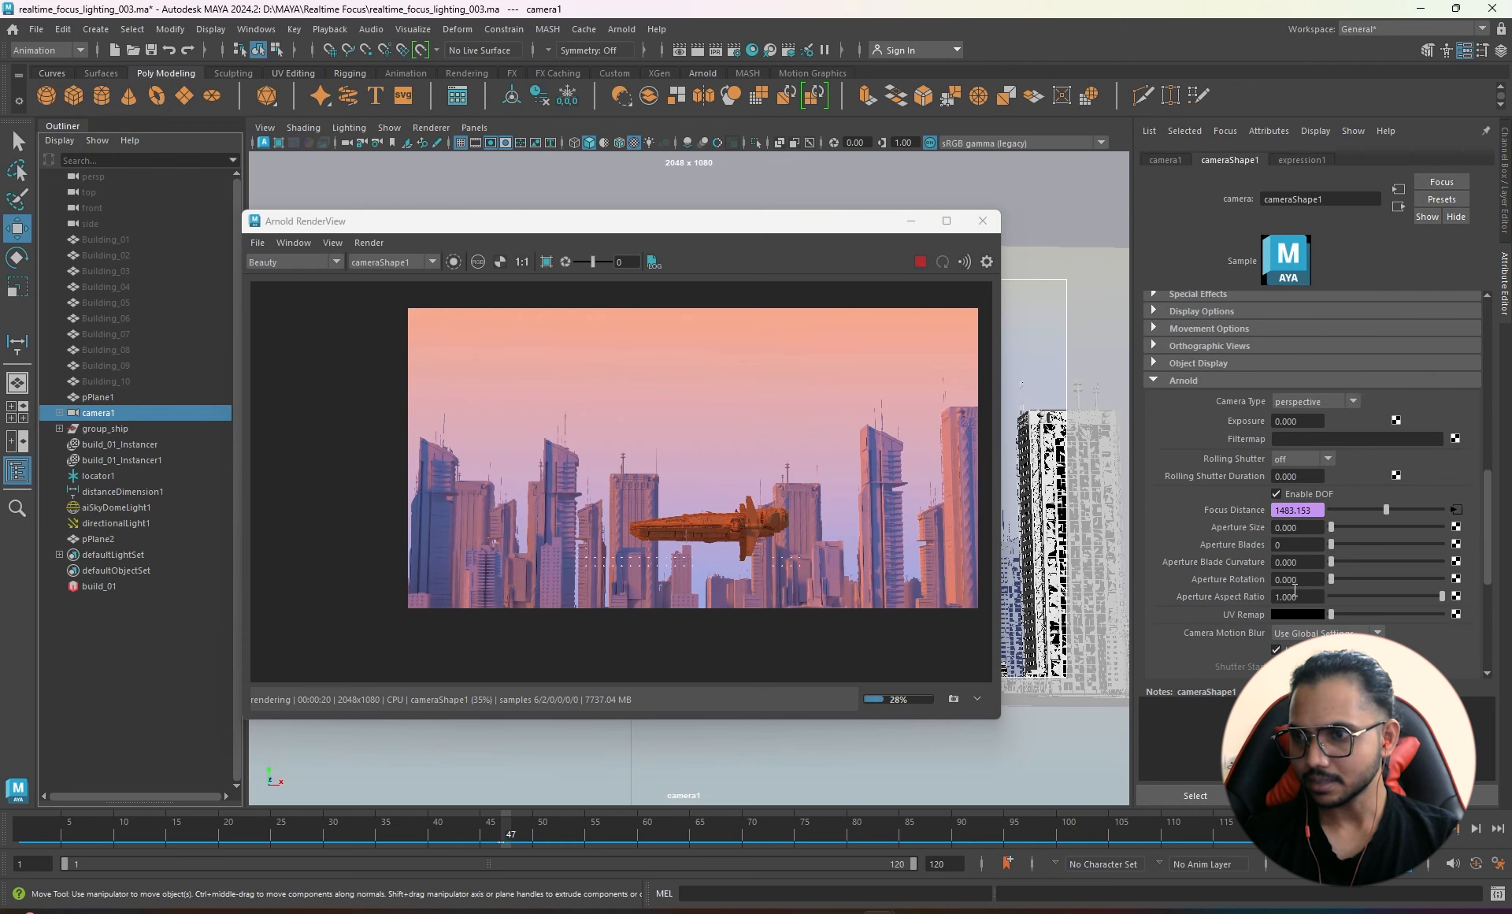
type("1")
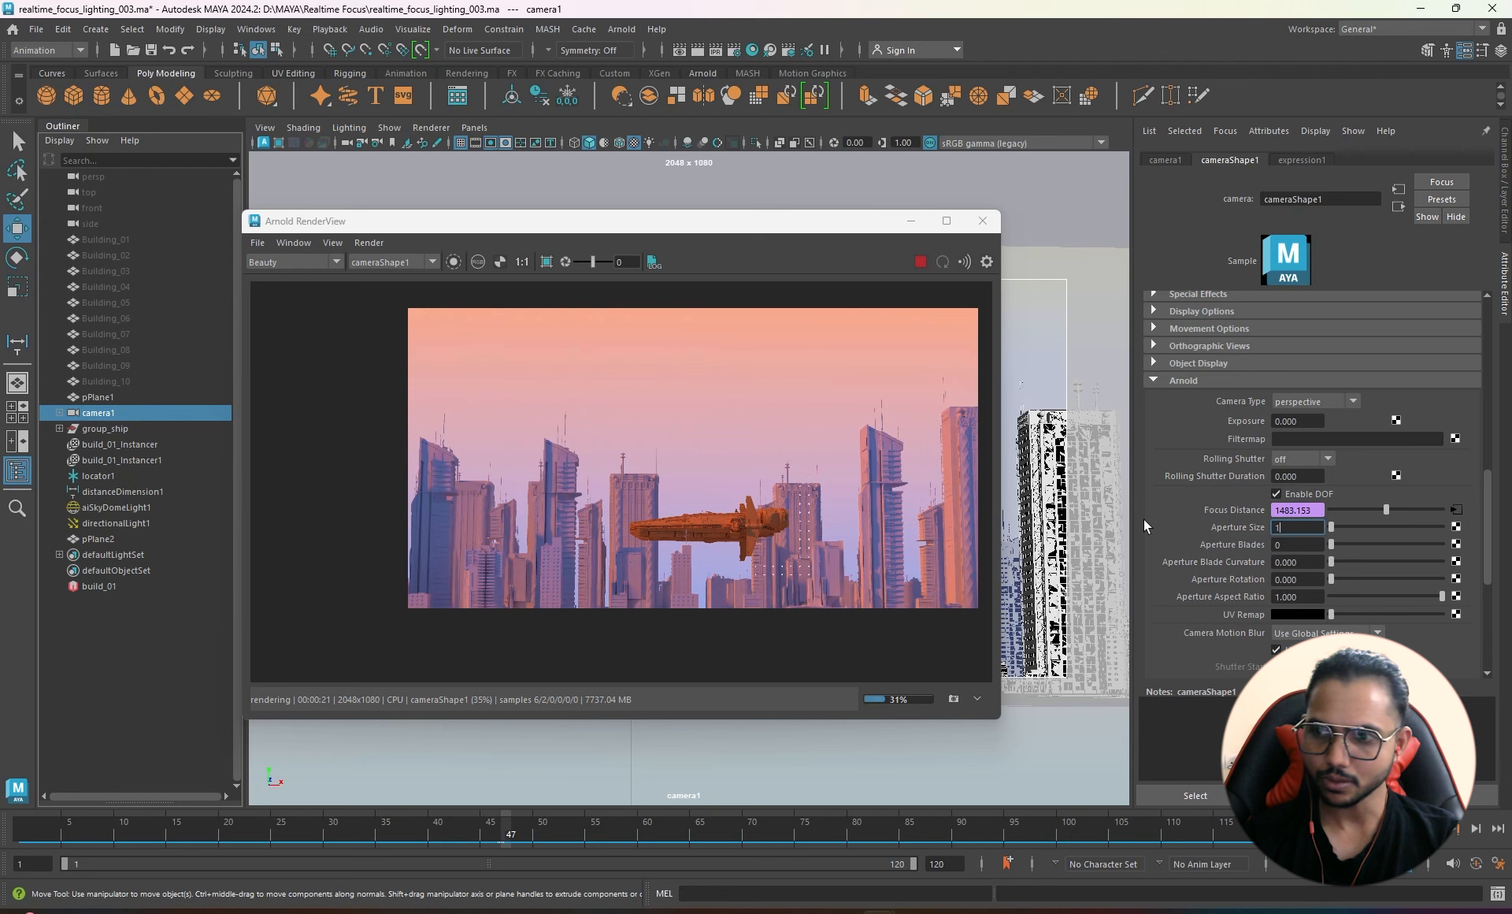
key("Return")
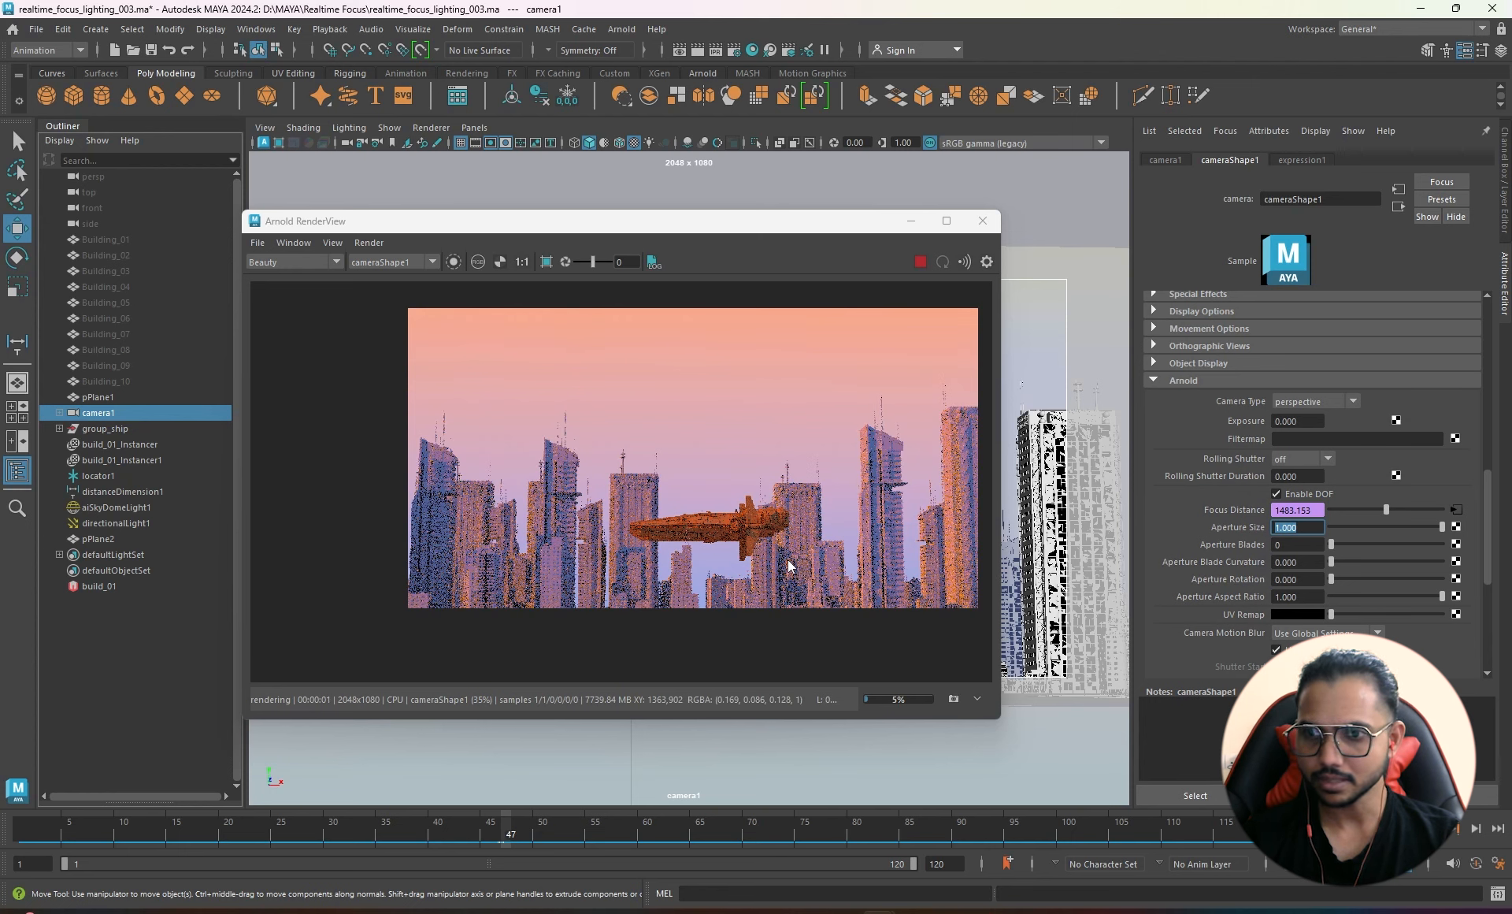
scroll(882, 536, "up", 2)
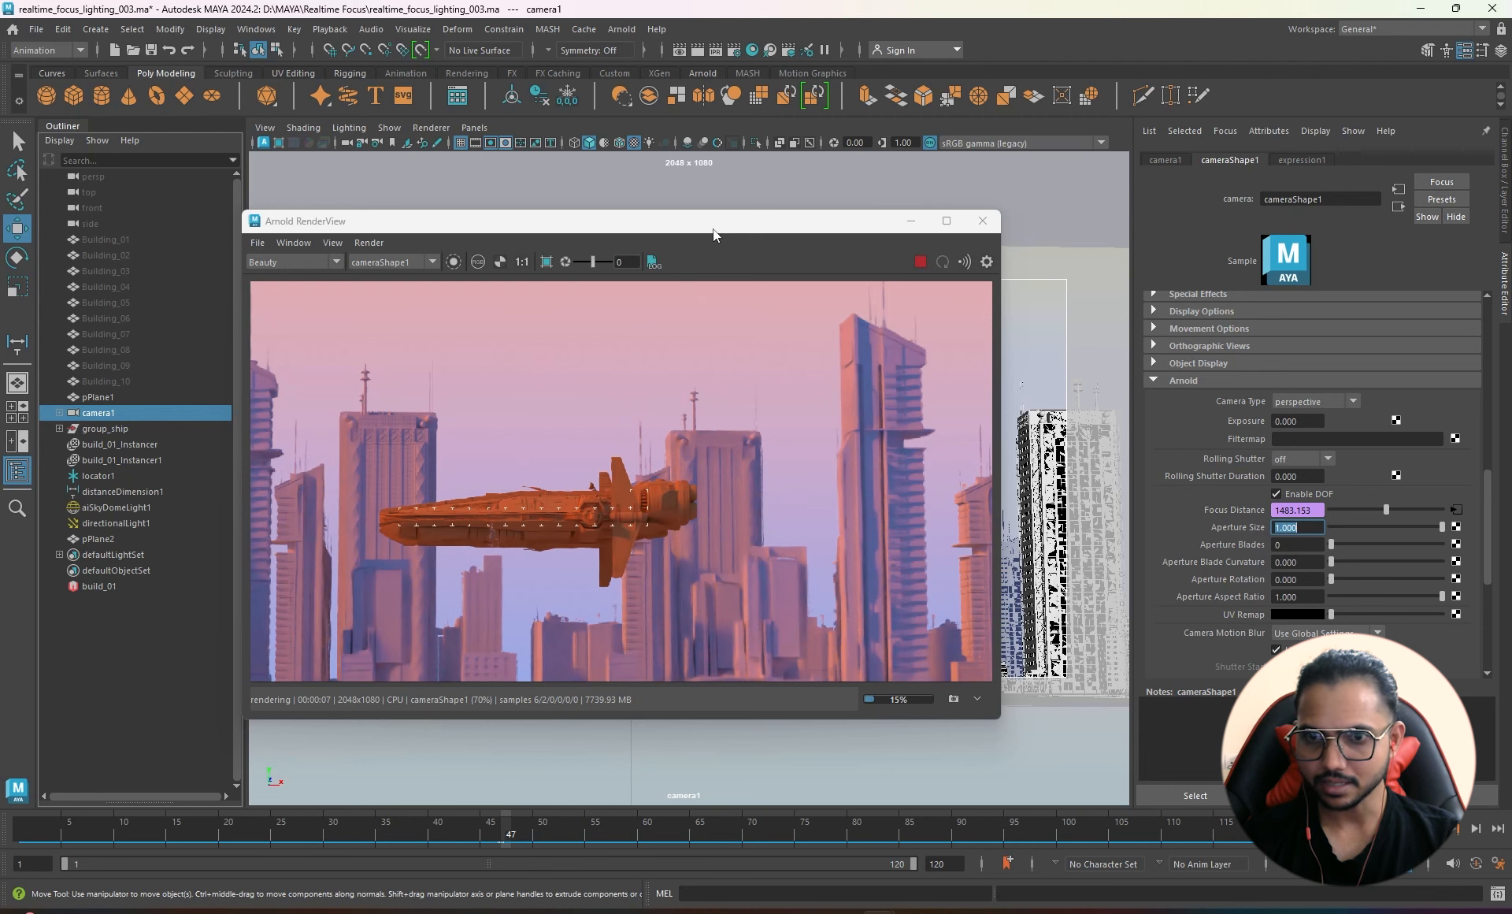
left_click_drag(698, 225, 952, 279)
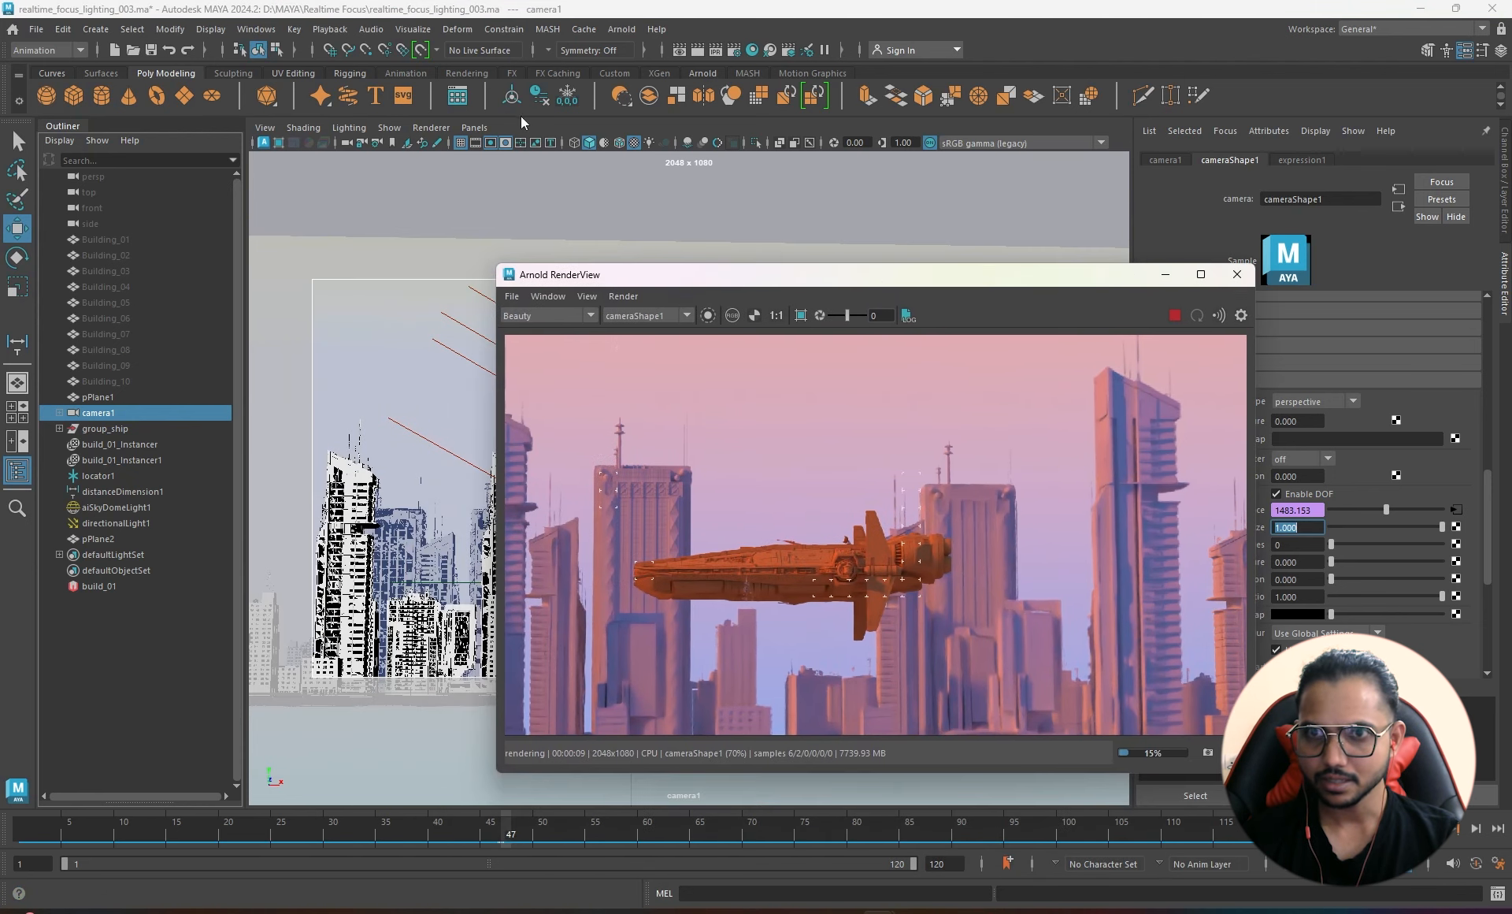
left_click(474, 127)
- Look through the default persp camera and move the render window aside
mouse_move(562, 147)
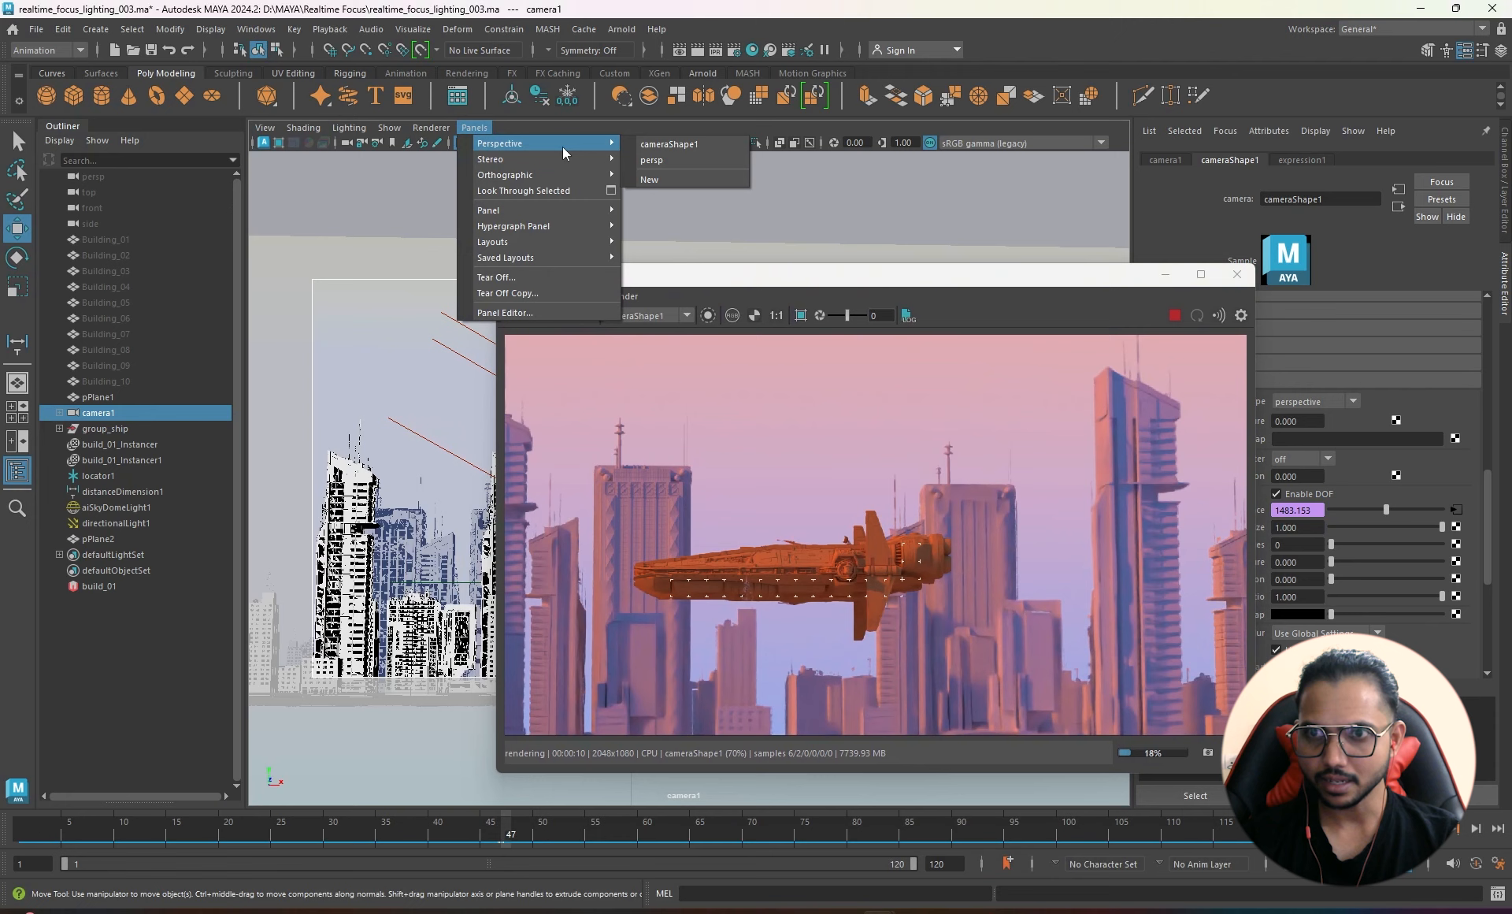
left_click(666, 159)
left_click_drag(769, 264, 1003, 328)
left_click_drag(346, 457, 464, 582, "alt")
left_click_drag(1184, 326, 931, 196)
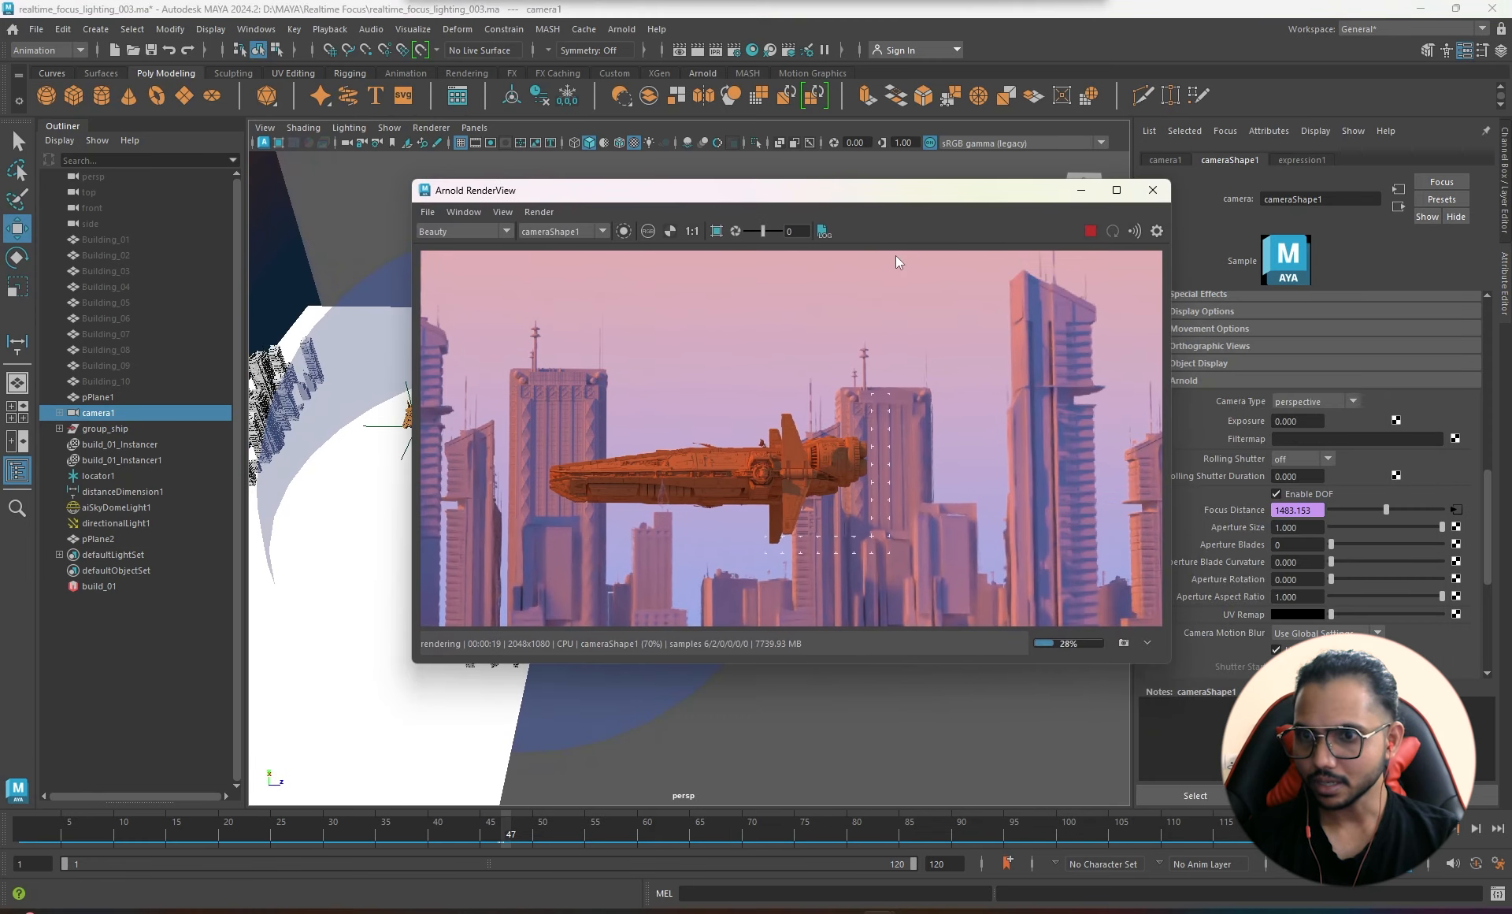
- Raise the camera's Arnold Aperture Size to 5, then 7, to blur the background buildings
scroll(764, 504, "down", 2)
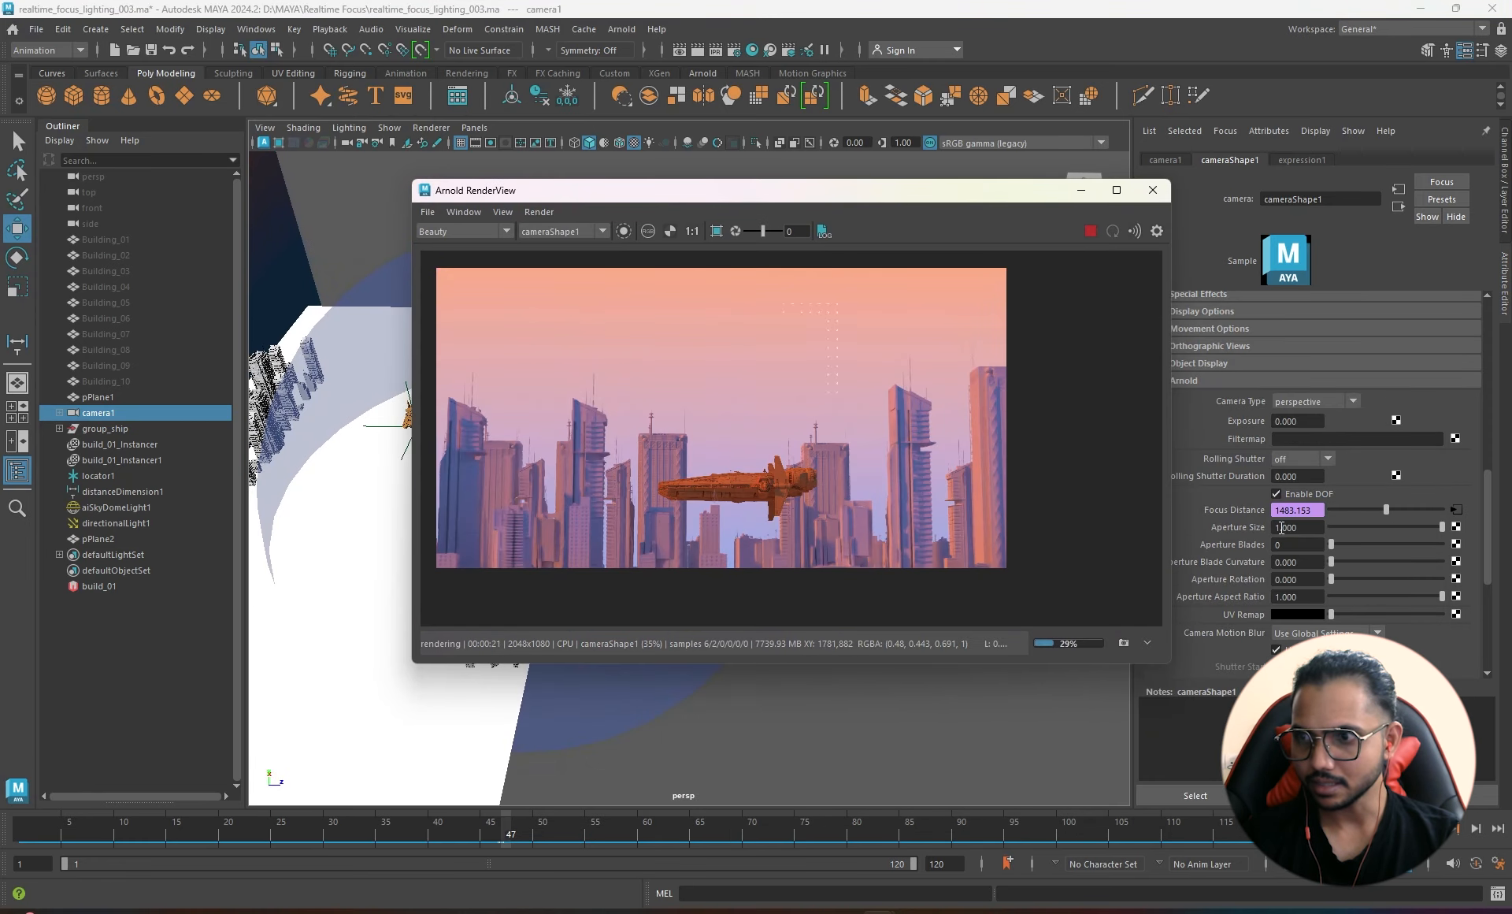
double_click(1282, 527)
type("5")
key("Return")
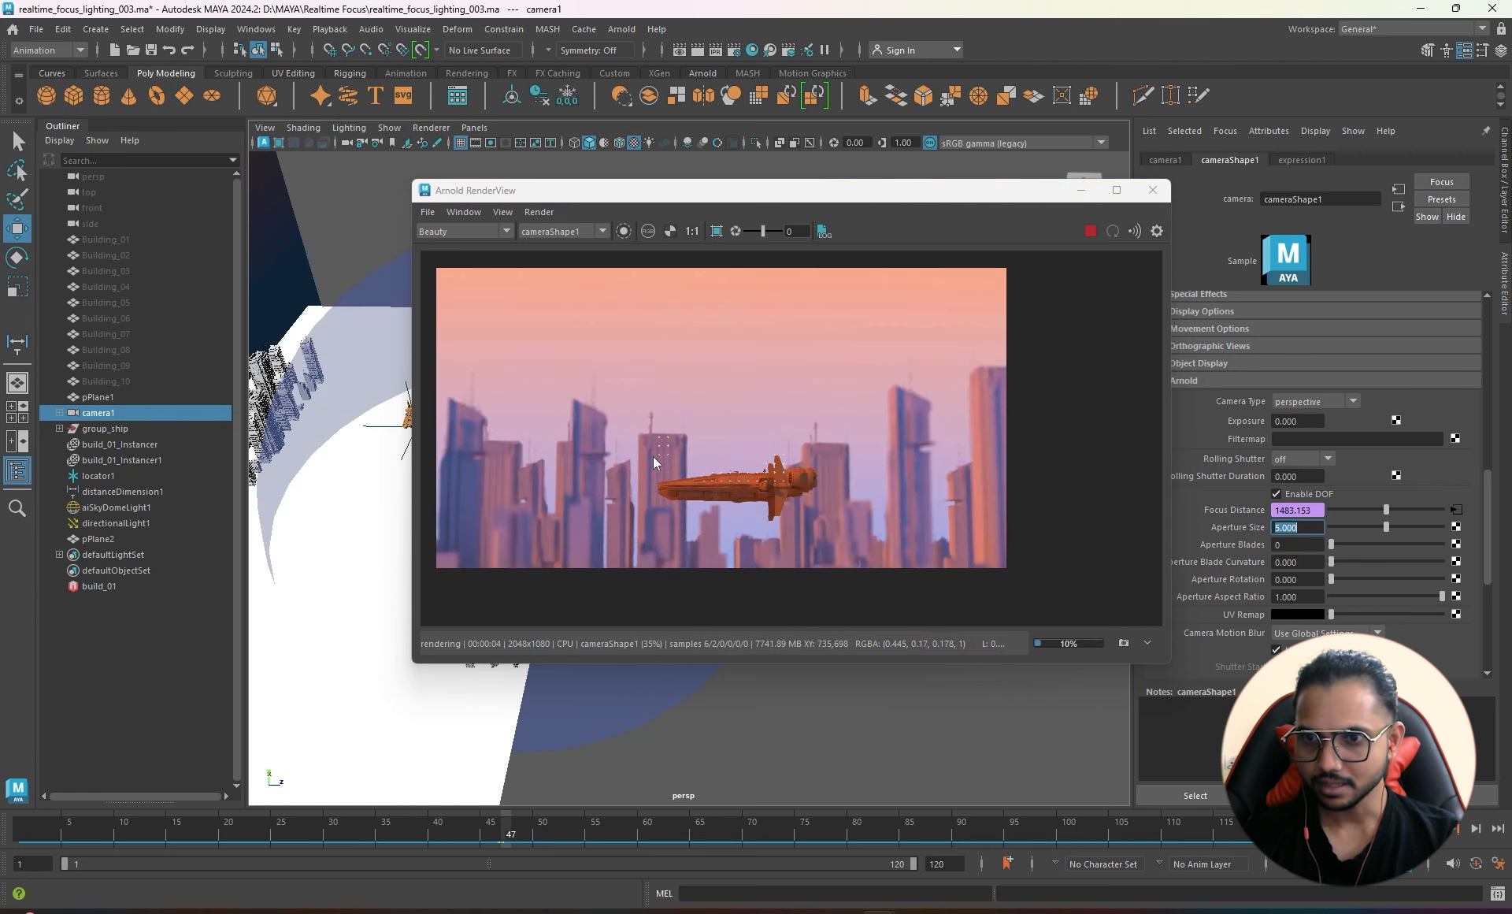
left_click_drag(773, 192, 706, 192)
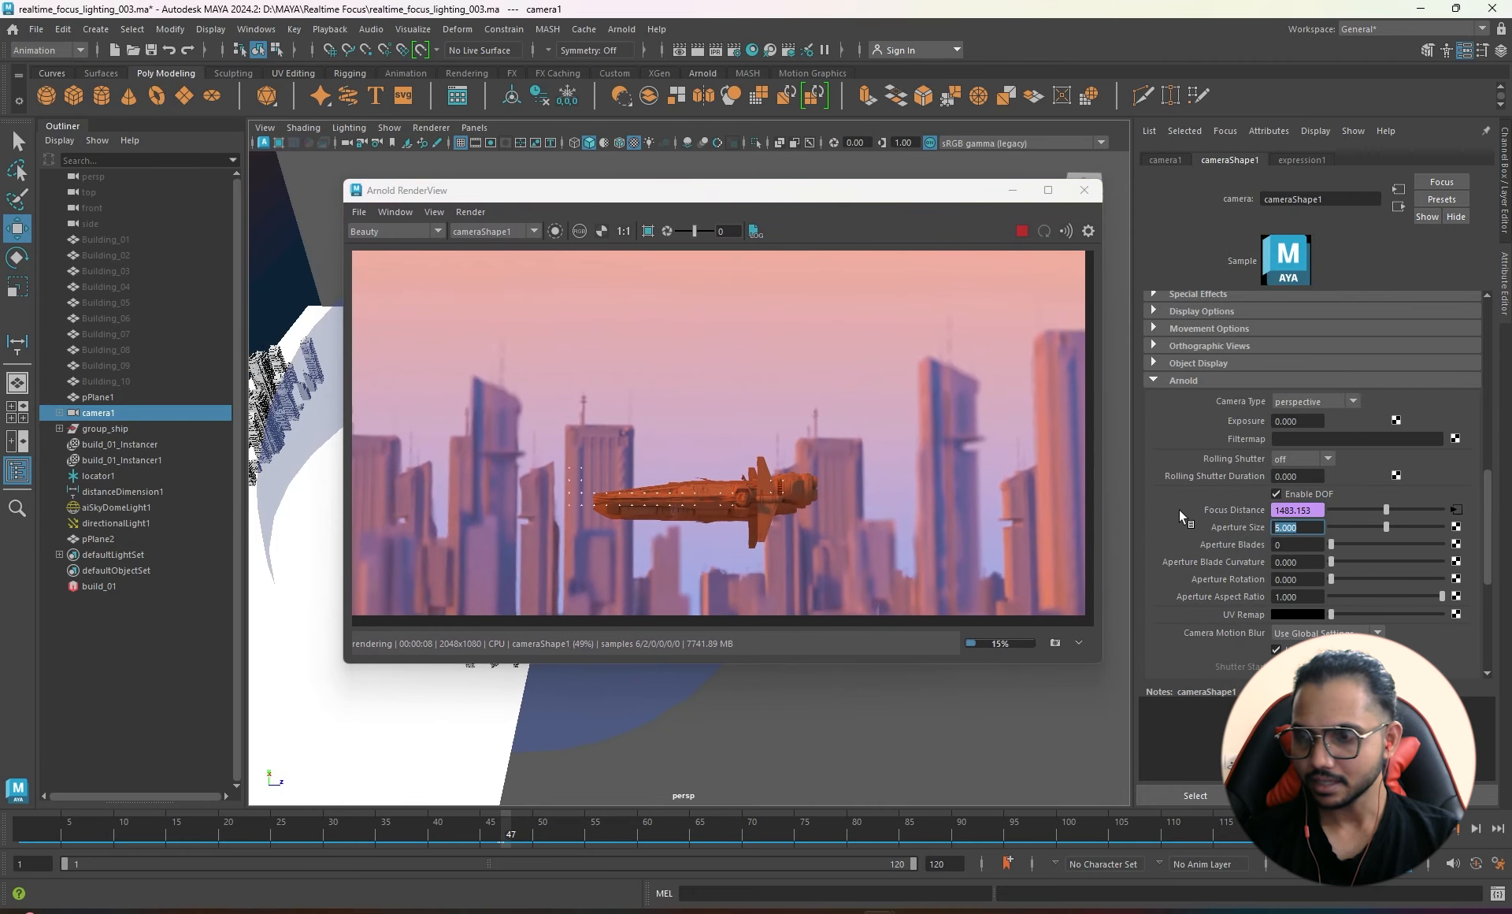
type("7")
key("Return")
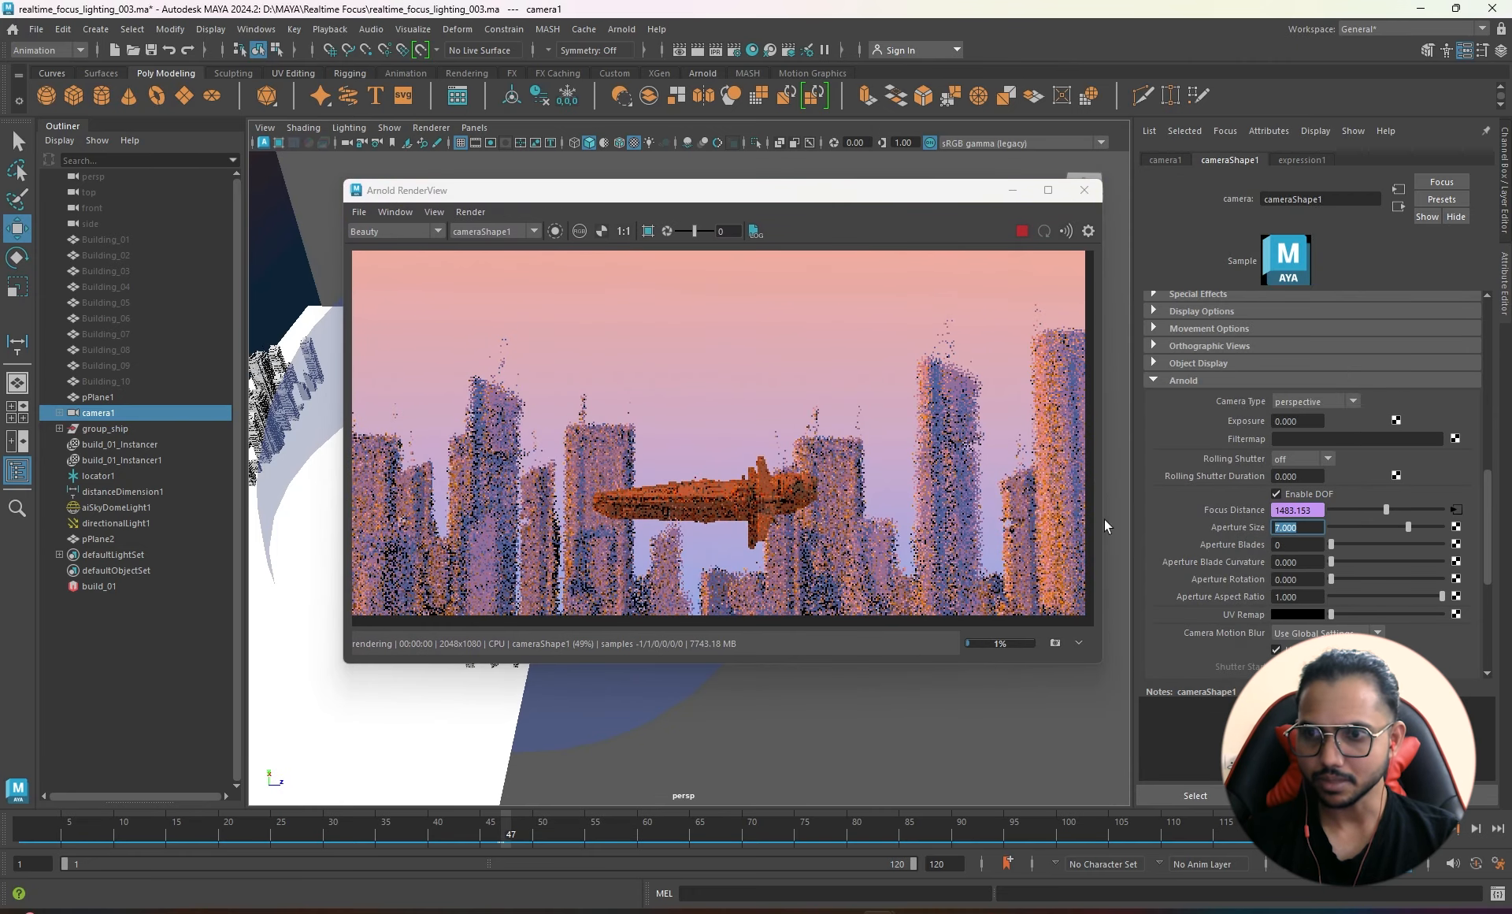
scroll(831, 474, "down", 2)
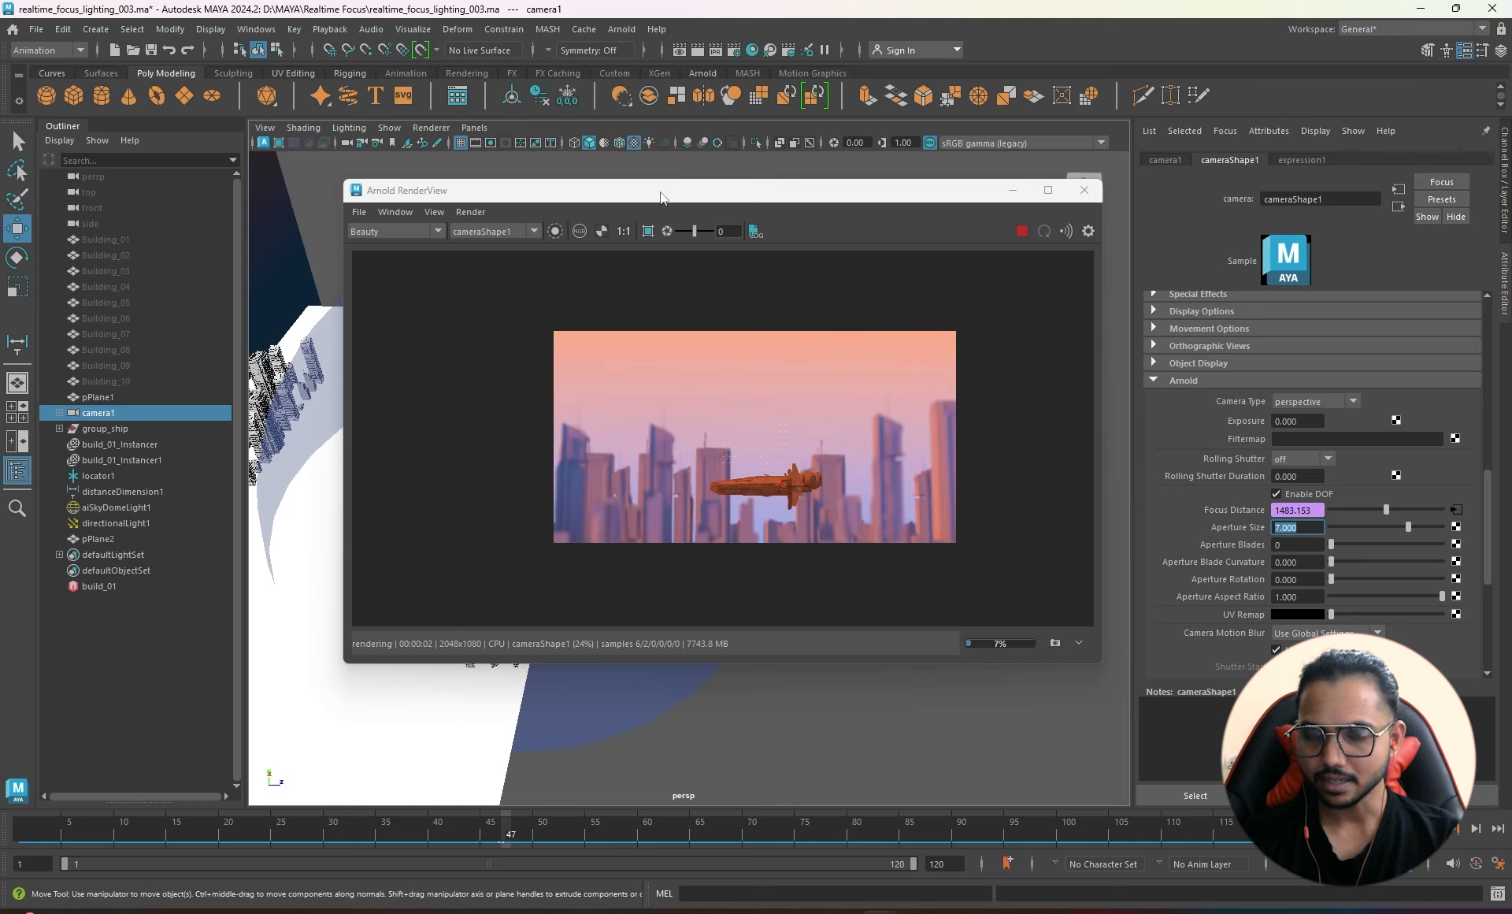
left_click_drag(662, 196, 878, 215)
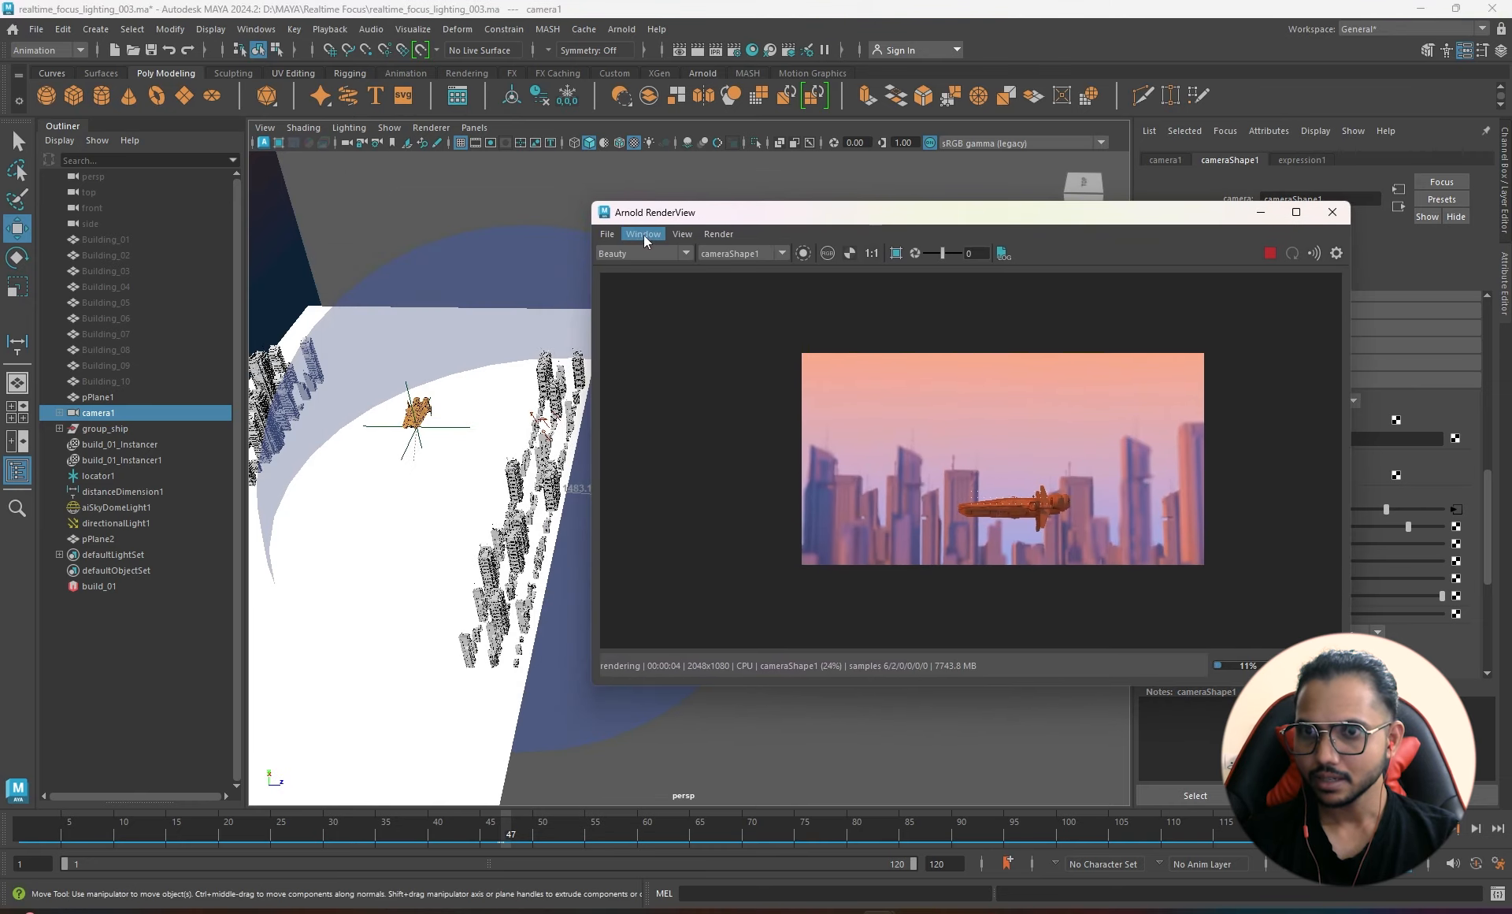
- Dock the Arnold render beside the viewport, widen it, and fit the image
left_click_drag(630, 215, 1128, 386)
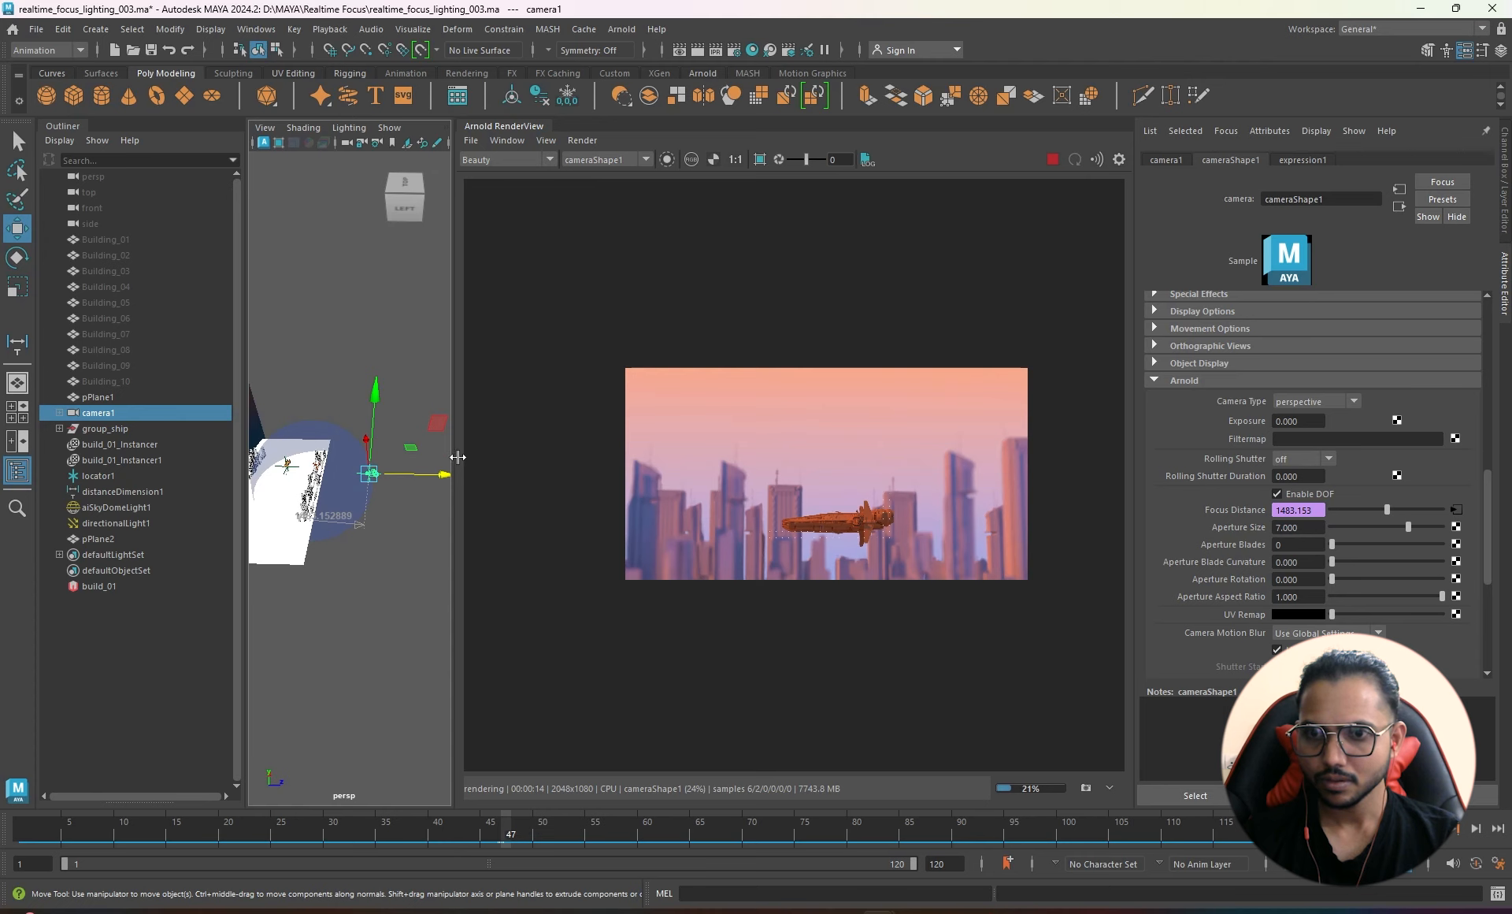
left_click_drag(458, 457, 634, 457)
key("f")
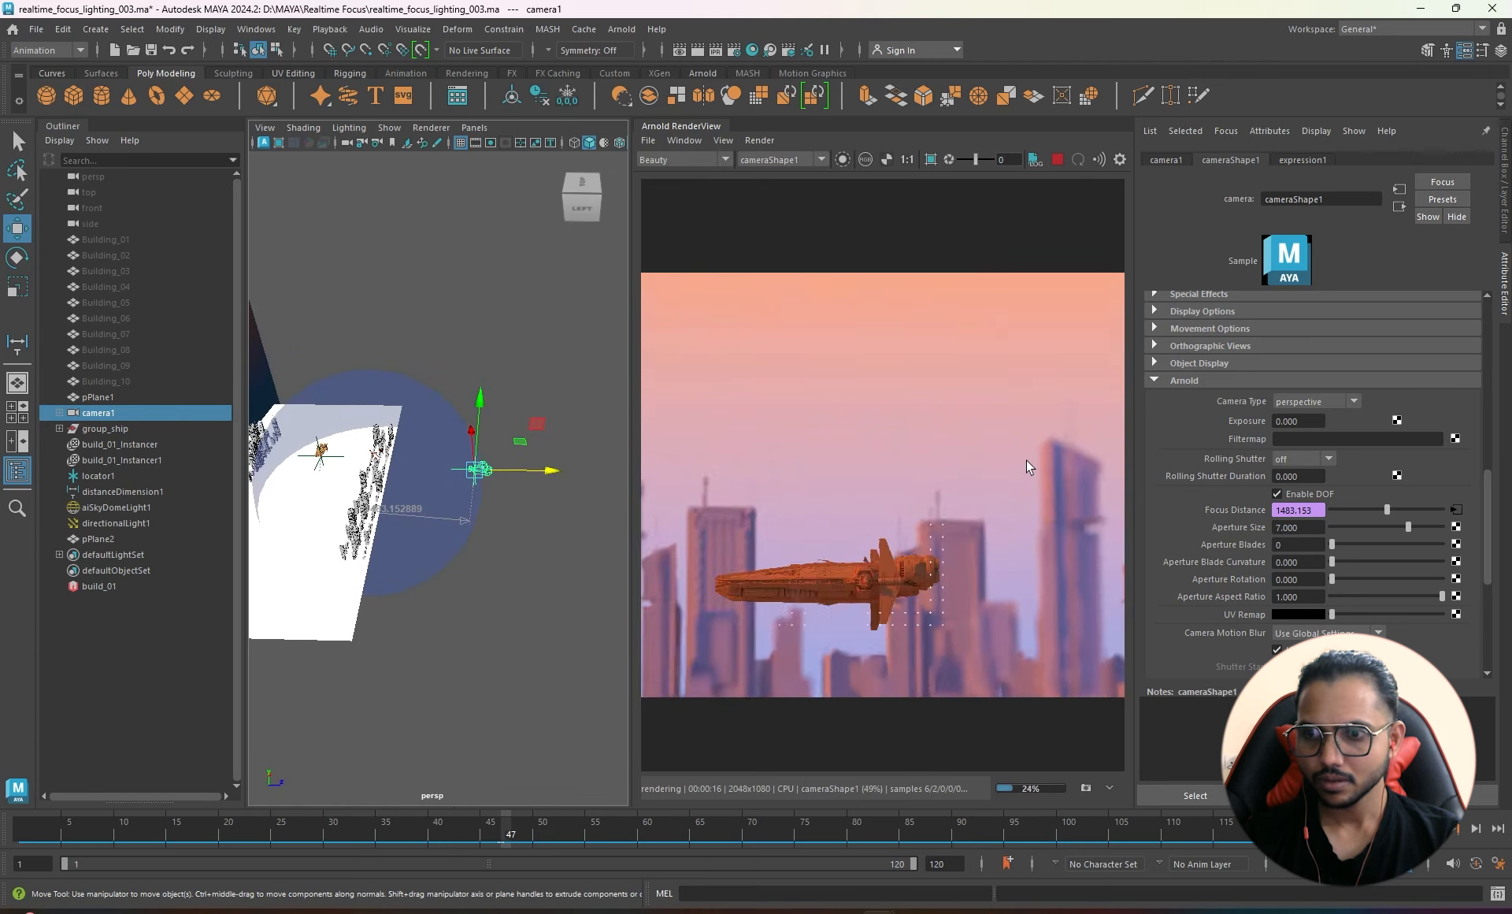
scroll(1027, 460, "down", 2)
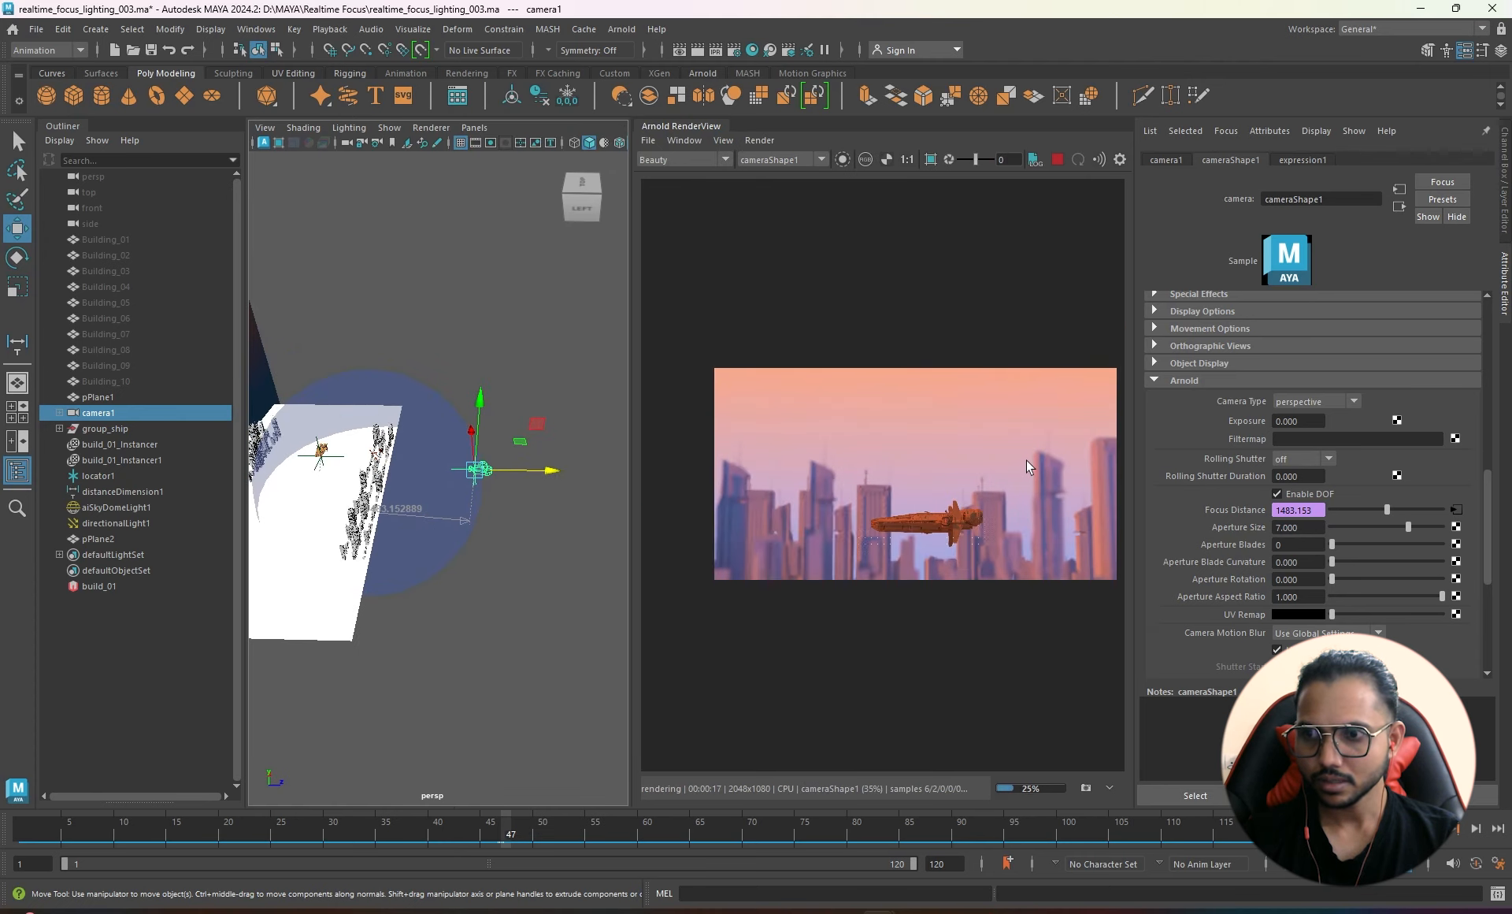
- Collapse the Attribute Editor, frame the ship, and move locator1 along X toward the buildings
left_click(1505, 271)
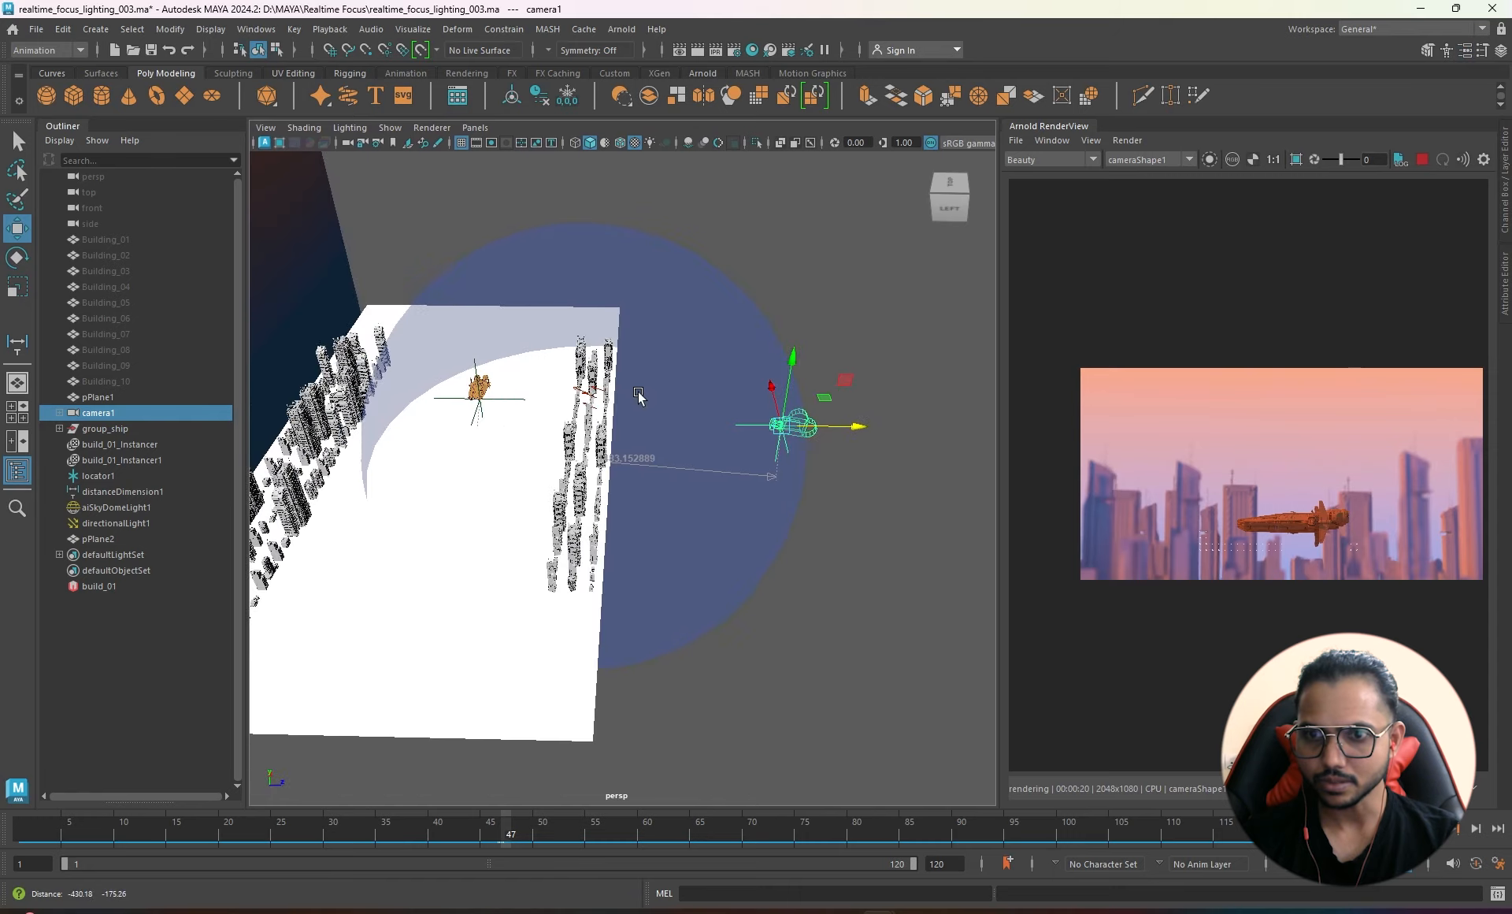
middle_click_drag(639, 396, 691, 364, "alt")
right_click_drag(519, 371, 591, 357, "alt")
middle_click_drag(591, 357, 610, 510, "alt")
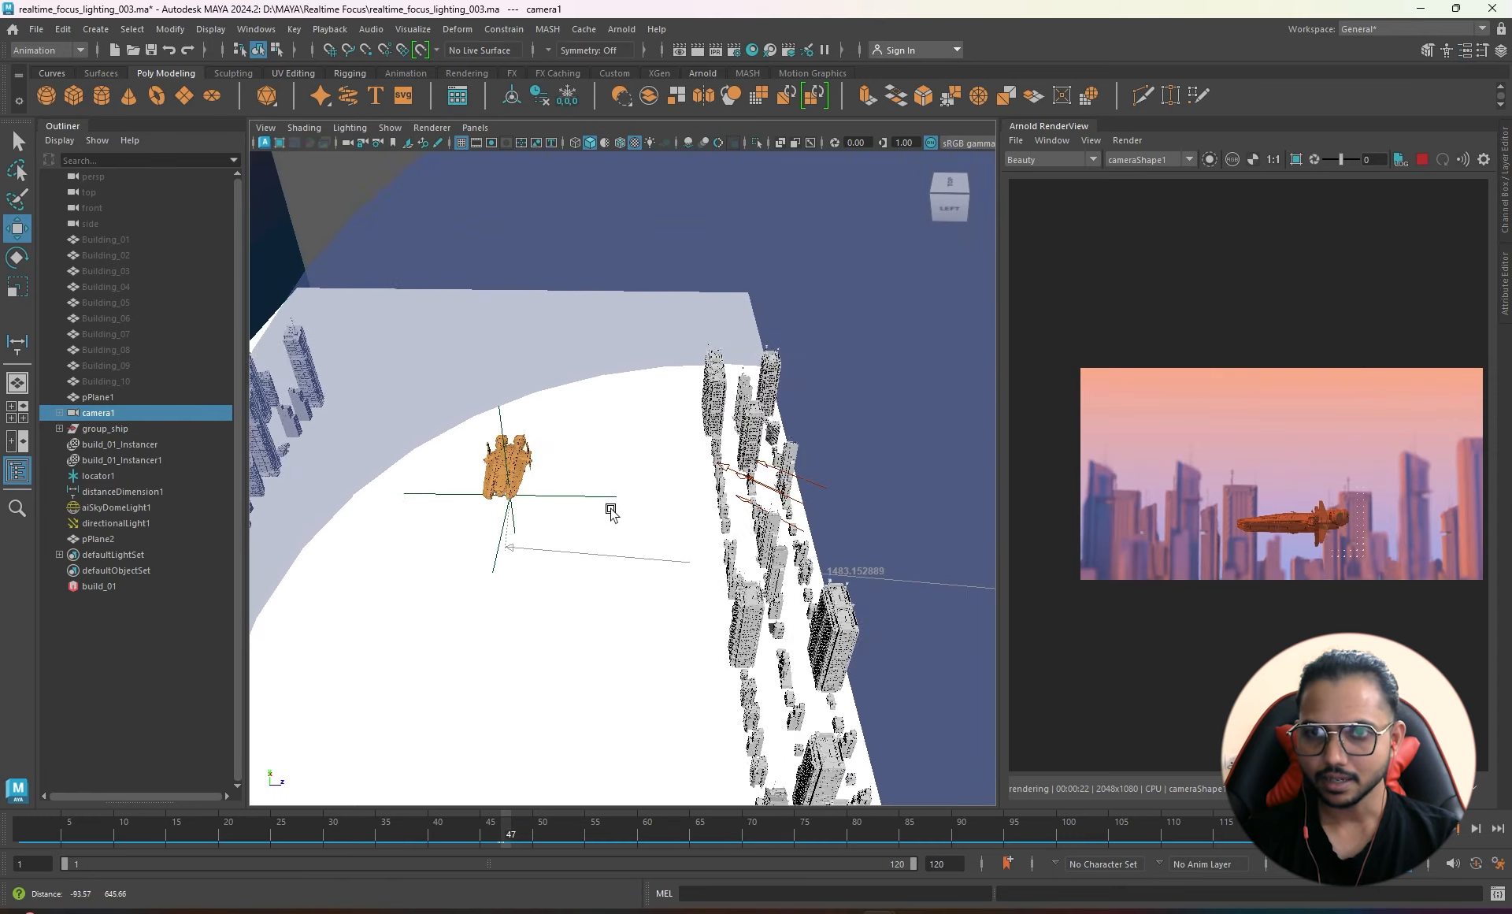
left_click(505, 433)
left_click_drag(662, 541, 813, 488, "alt")
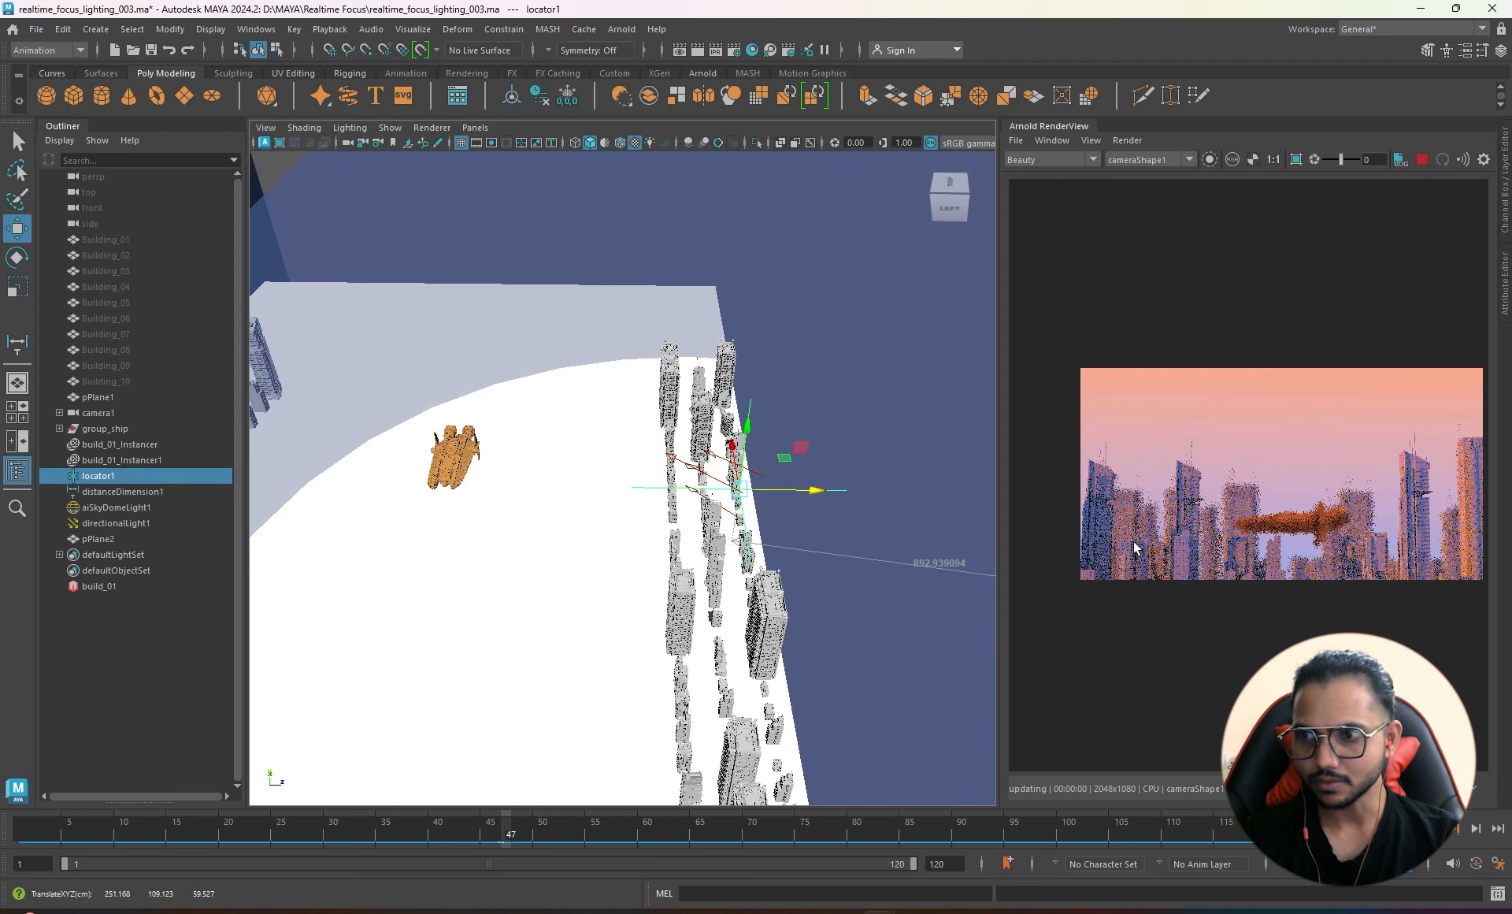
- Nudge locator1 along X and pan the render to inspect the ship's focus
scroll(1452, 499, "up", 5)
middle_click_drag(1327, 493, 1269, 479)
scroll(1270, 480, "down", 3)
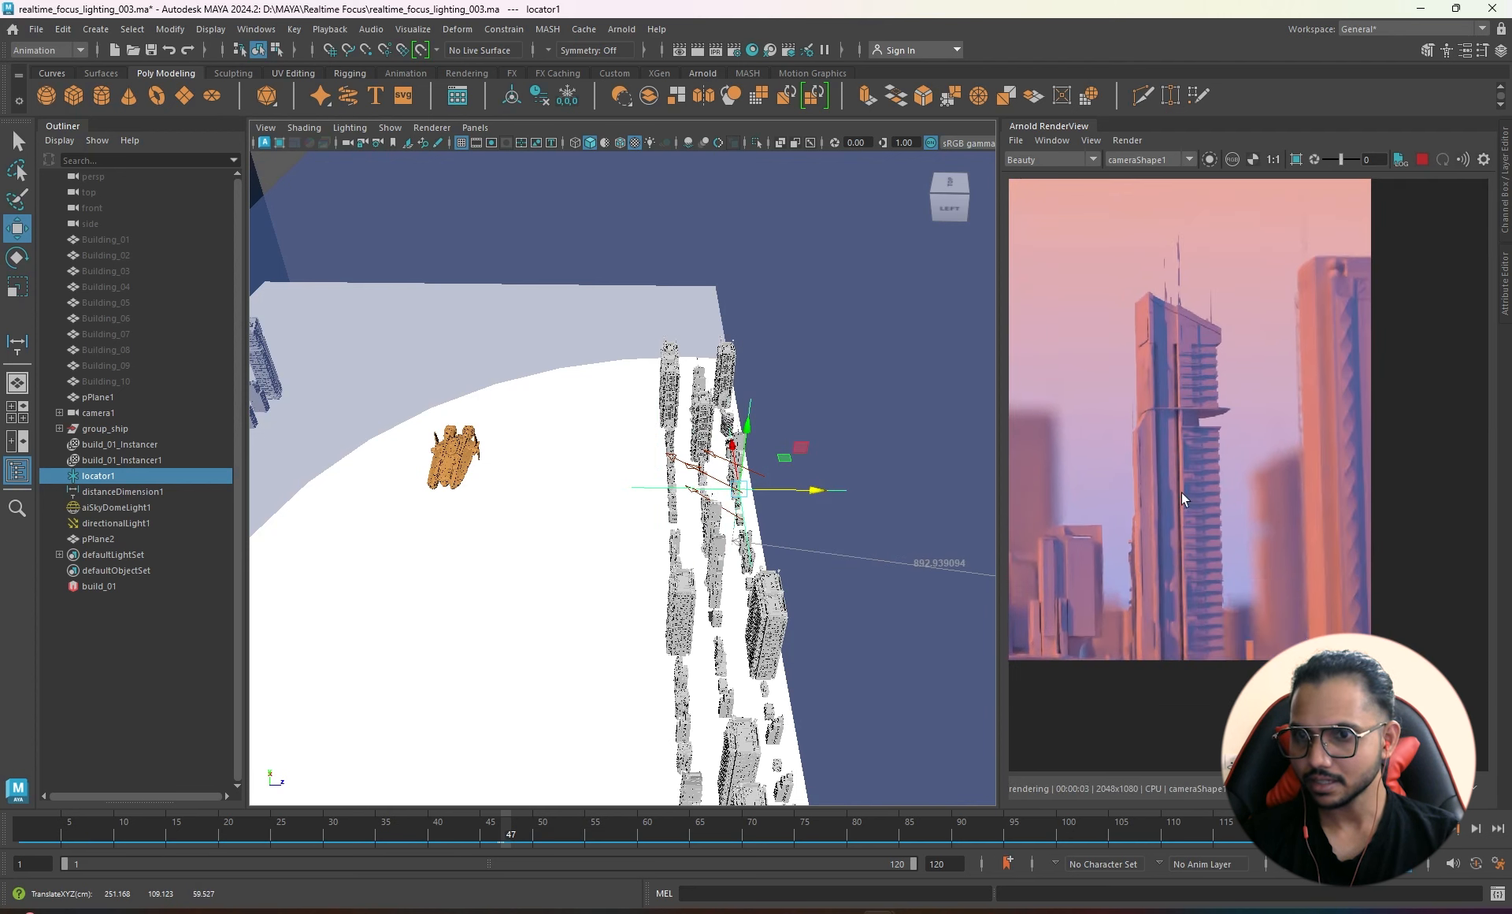
left_click_drag(819, 494, 820, 493)
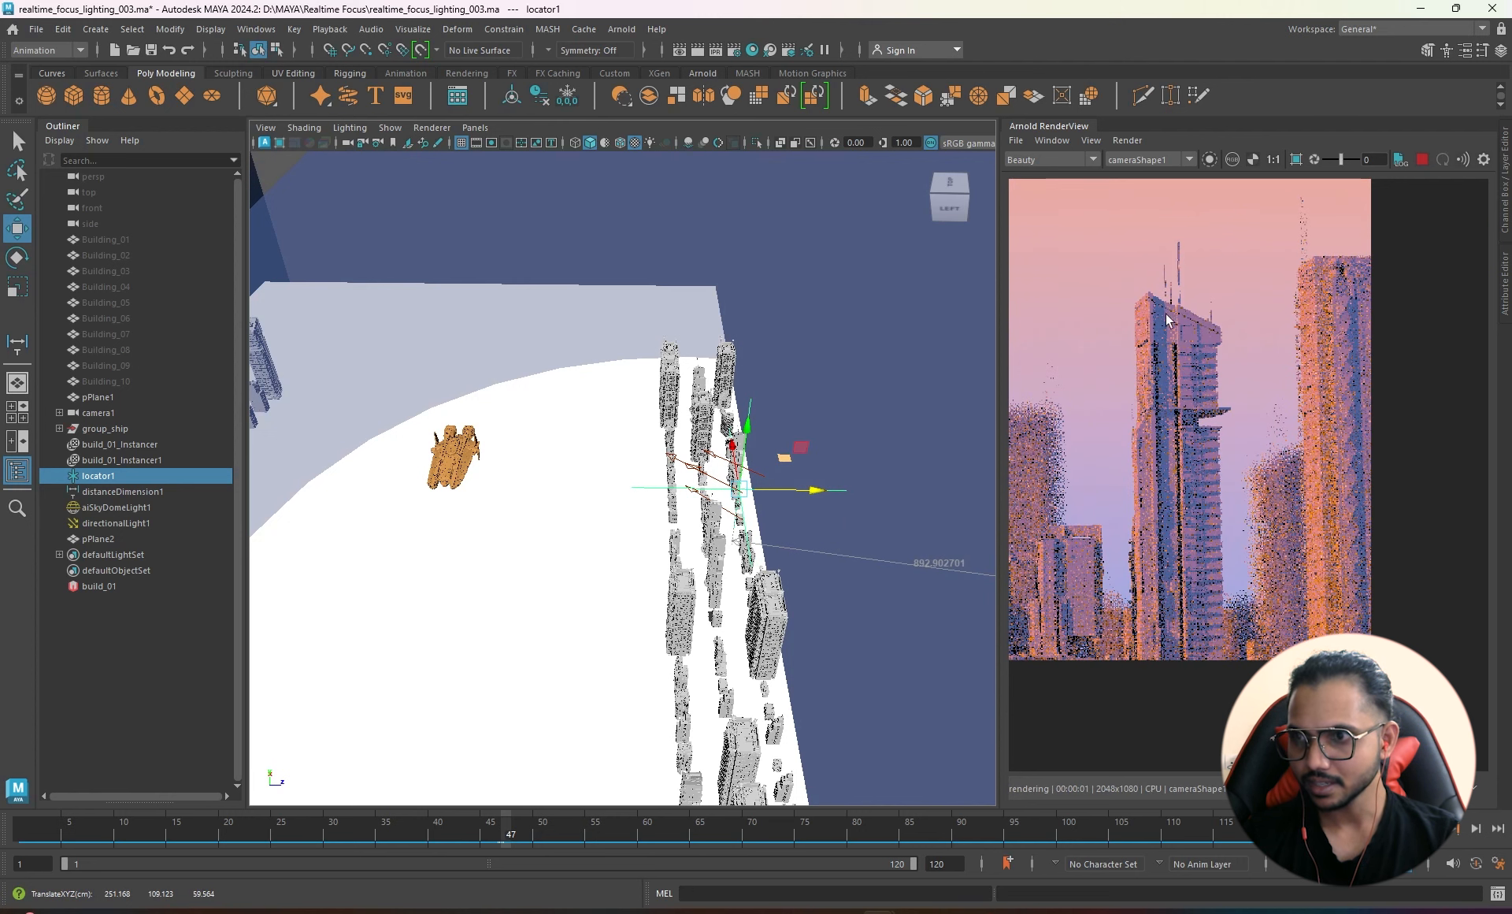
scroll(1198, 438, "down", 4)
middle_click_drag(1265, 496, 1217, 519)
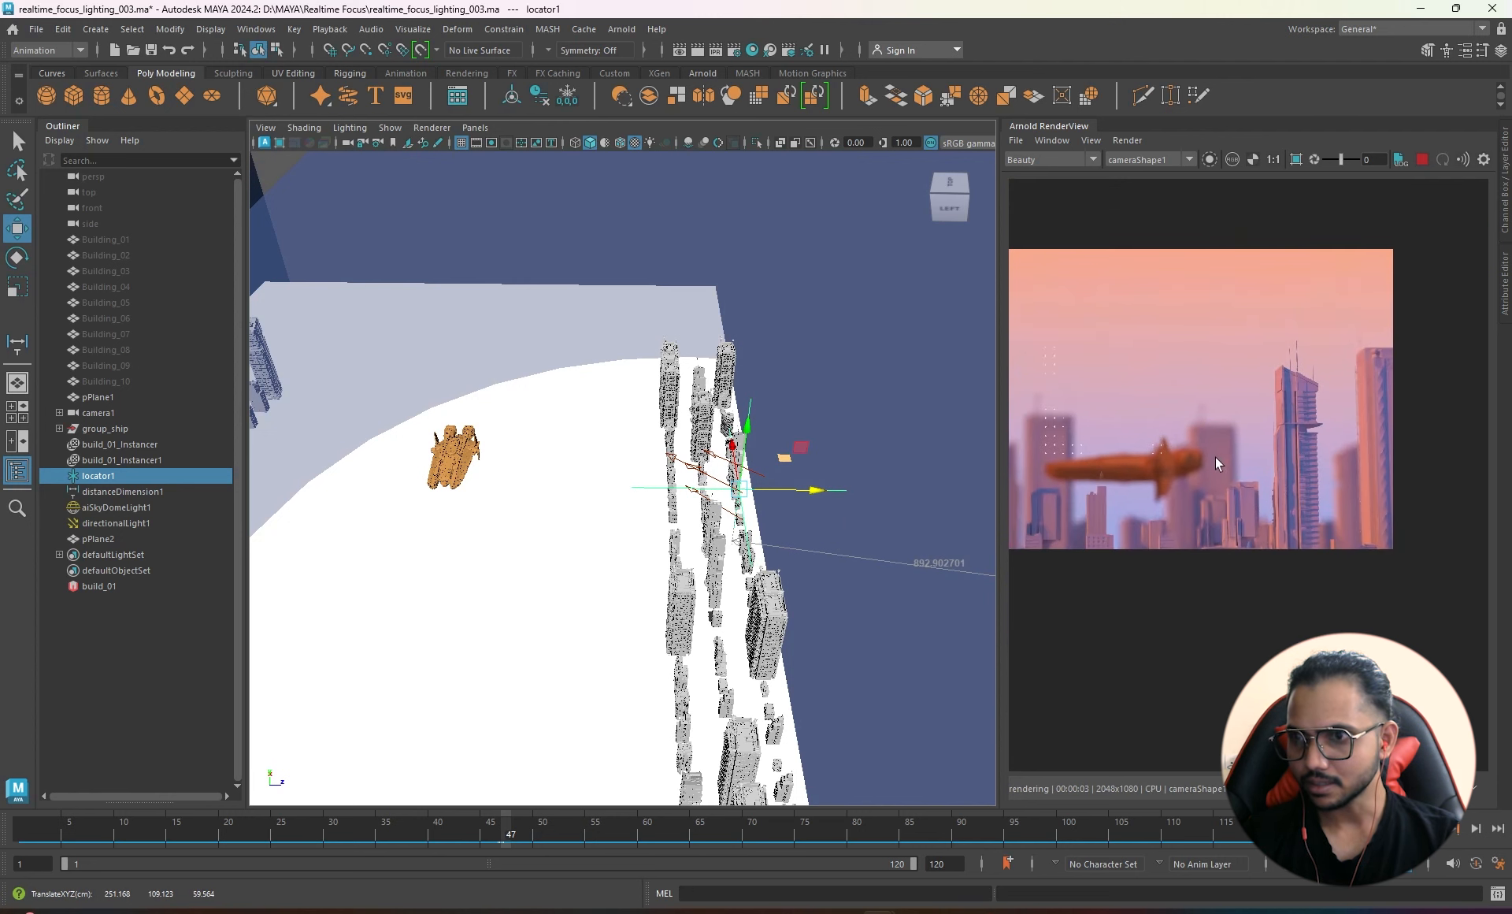
middle_click_drag(1186, 442, 1351, 423)
middle_click_drag(1066, 427, 1112, 420)
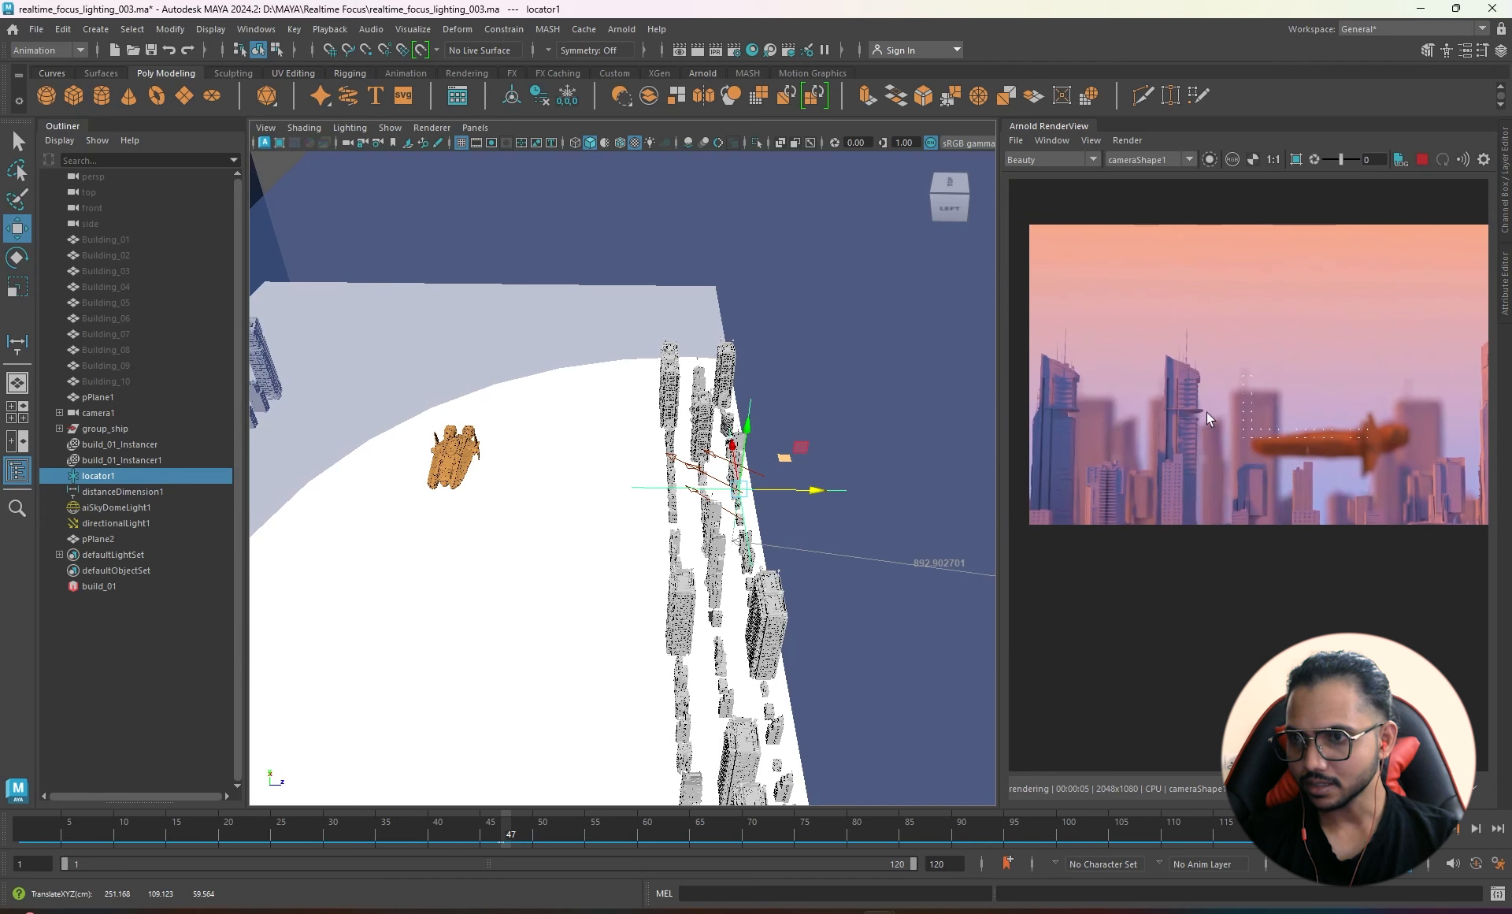
middle_click_drag(1422, 490, 1274, 535)
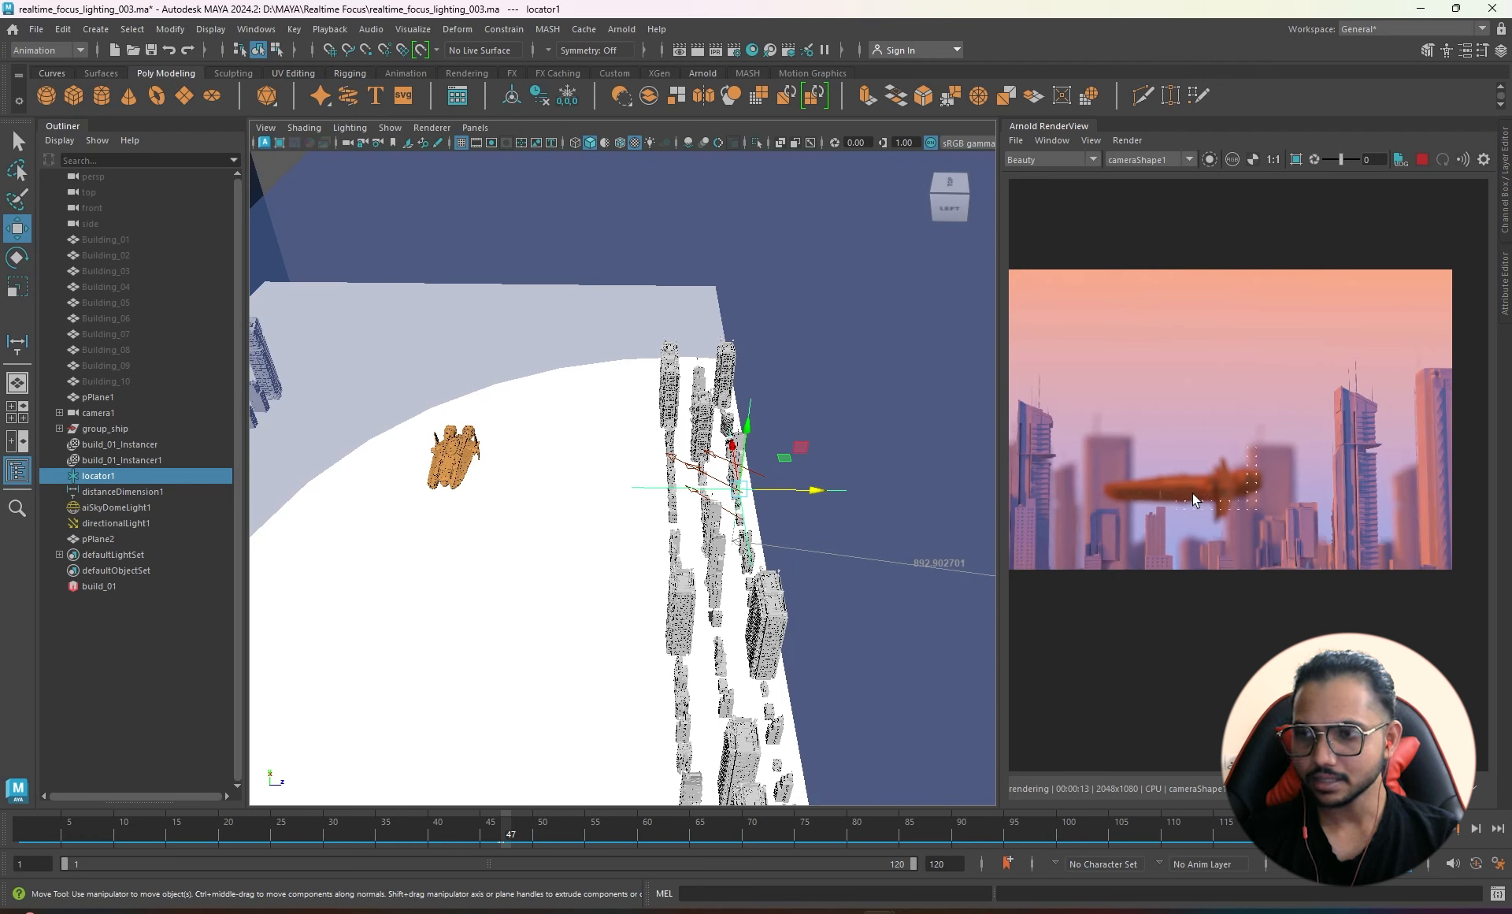
- Move locator1 back onto the spaceship, check the sharp ship in the render, and stop rendering
scroll(1252, 488, "up", 3)
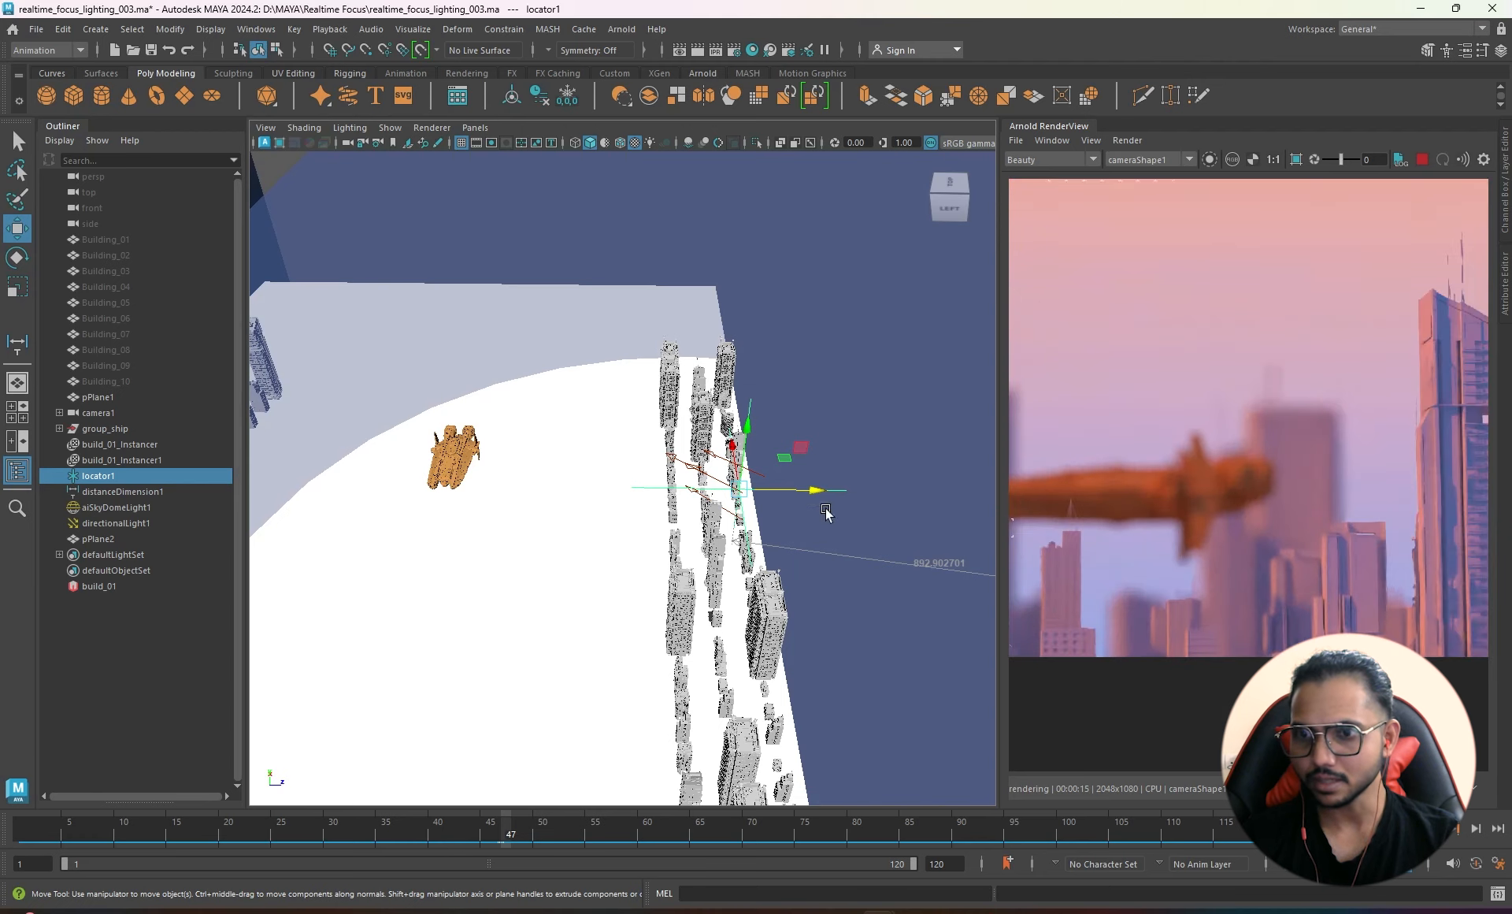
left_click_drag(814, 492, 534, 476)
middle_click_drag(1265, 531, 1364, 495)
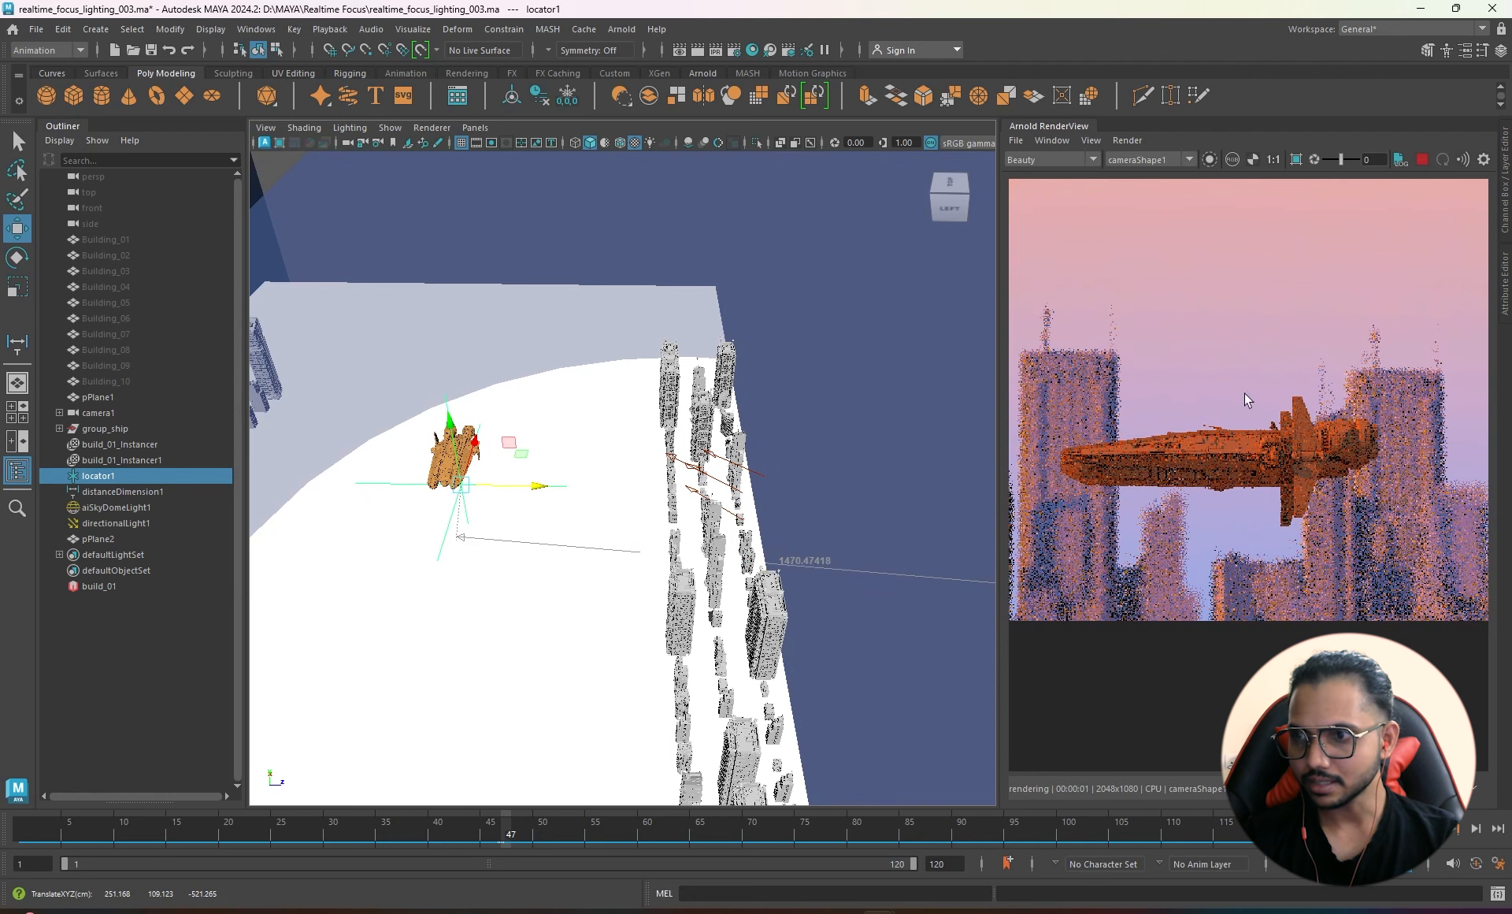
mouse_move(625, 496)
left_mouse_down("alt")
mouse_move(883, 516)
mouse_move(866, 484)
mouse_move(583, 482)
mouse_move(604, 475)
left_mouse_up("alt")
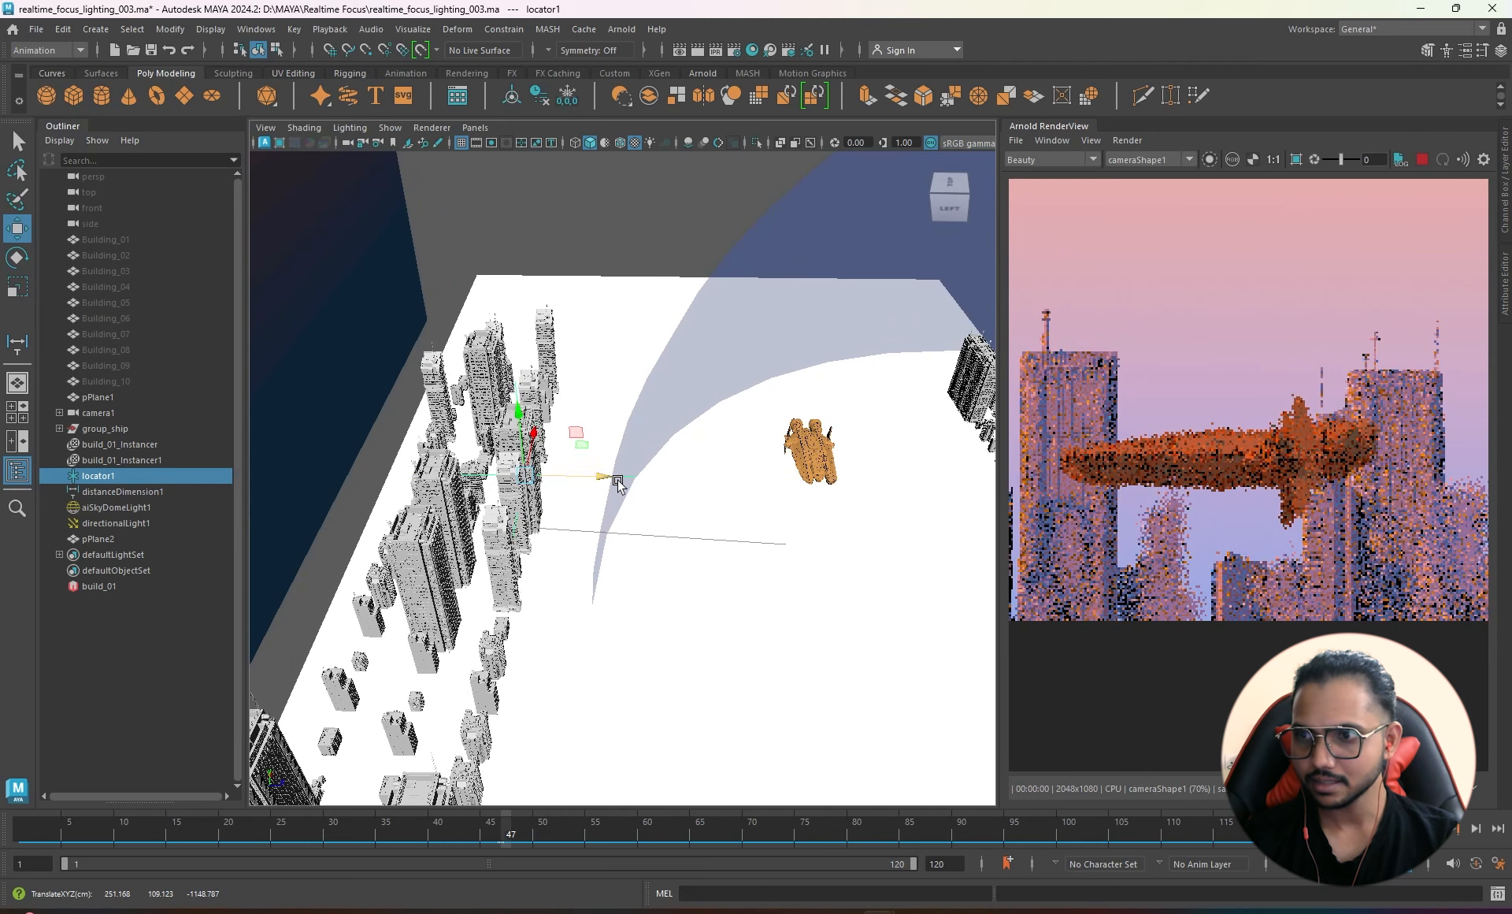
middle_click_drag(1235, 399, 1164, 339)
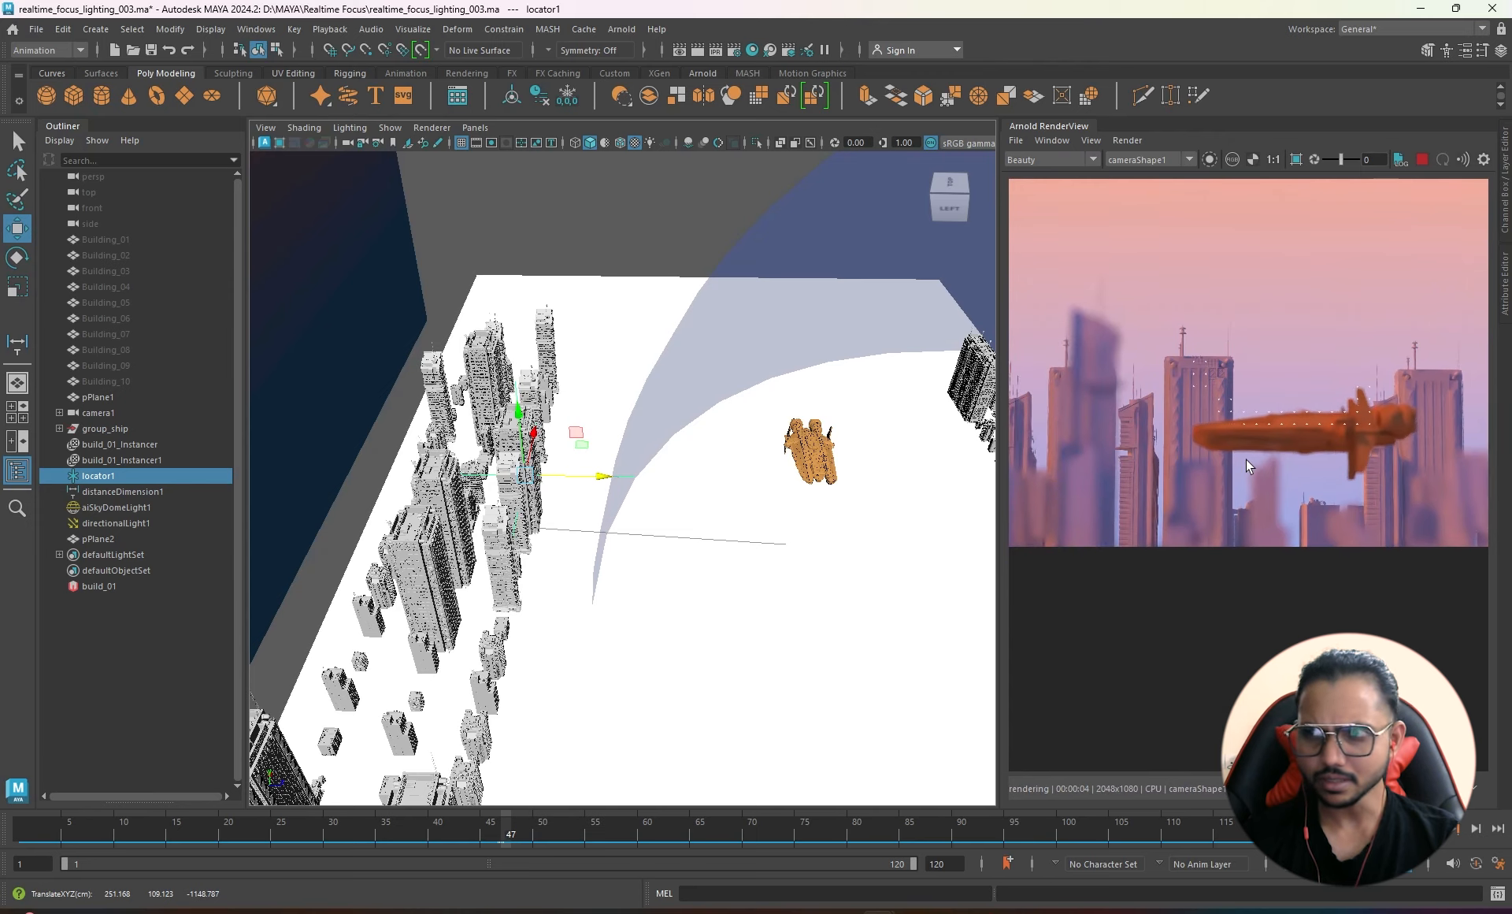
left_click(1422, 160)
left_click_drag(614, 635, 725, 492, "alt")
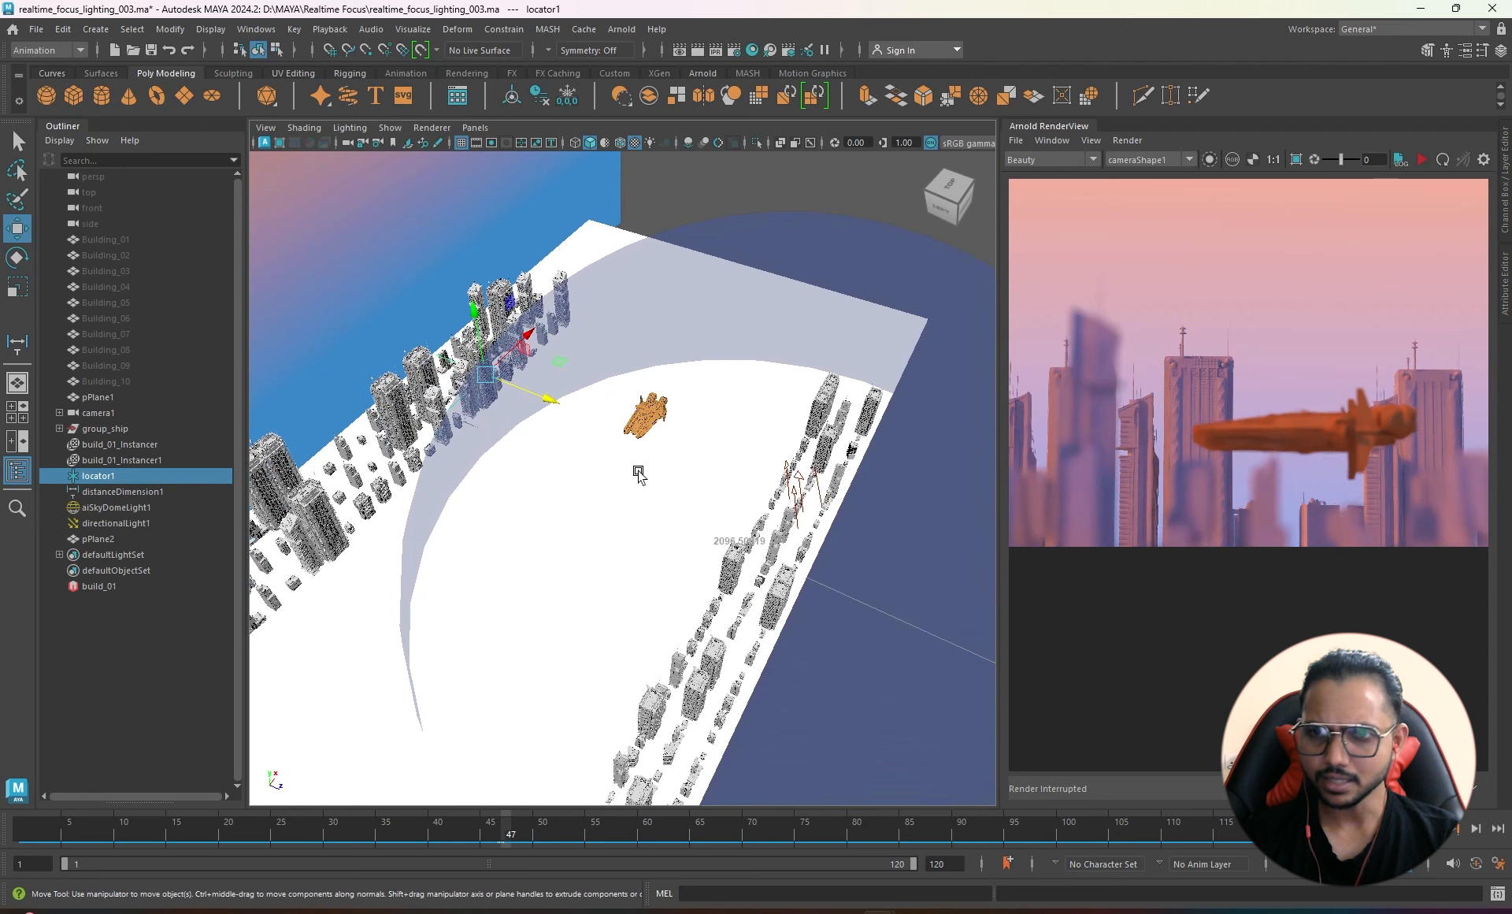
- At frame 20, move locator1 onto the ship and restart the Arnold render
left_click(21, 837)
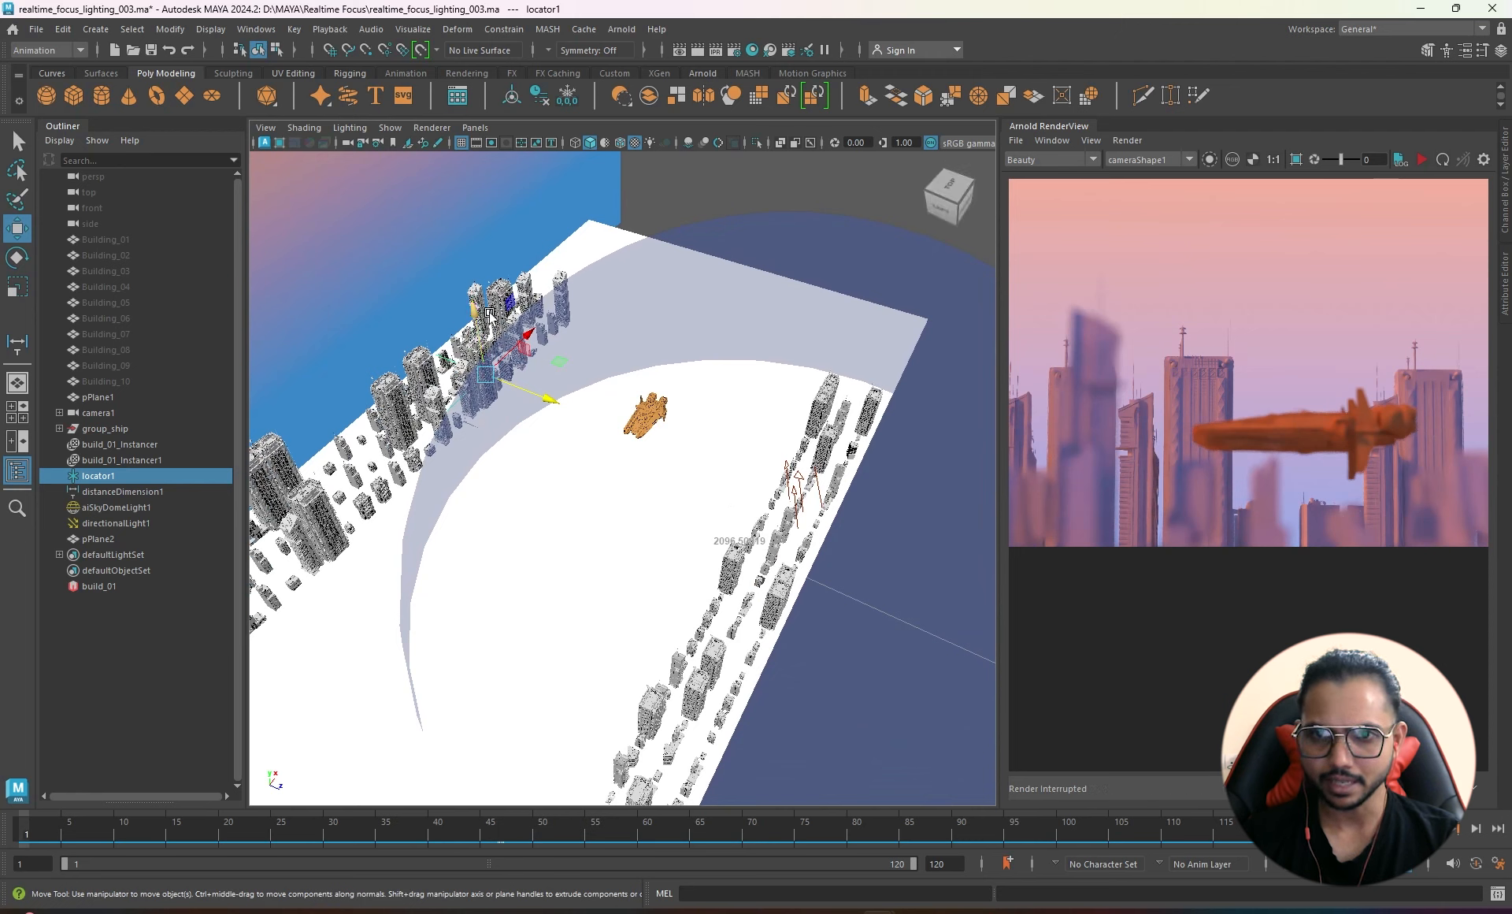
left_click(220, 836)
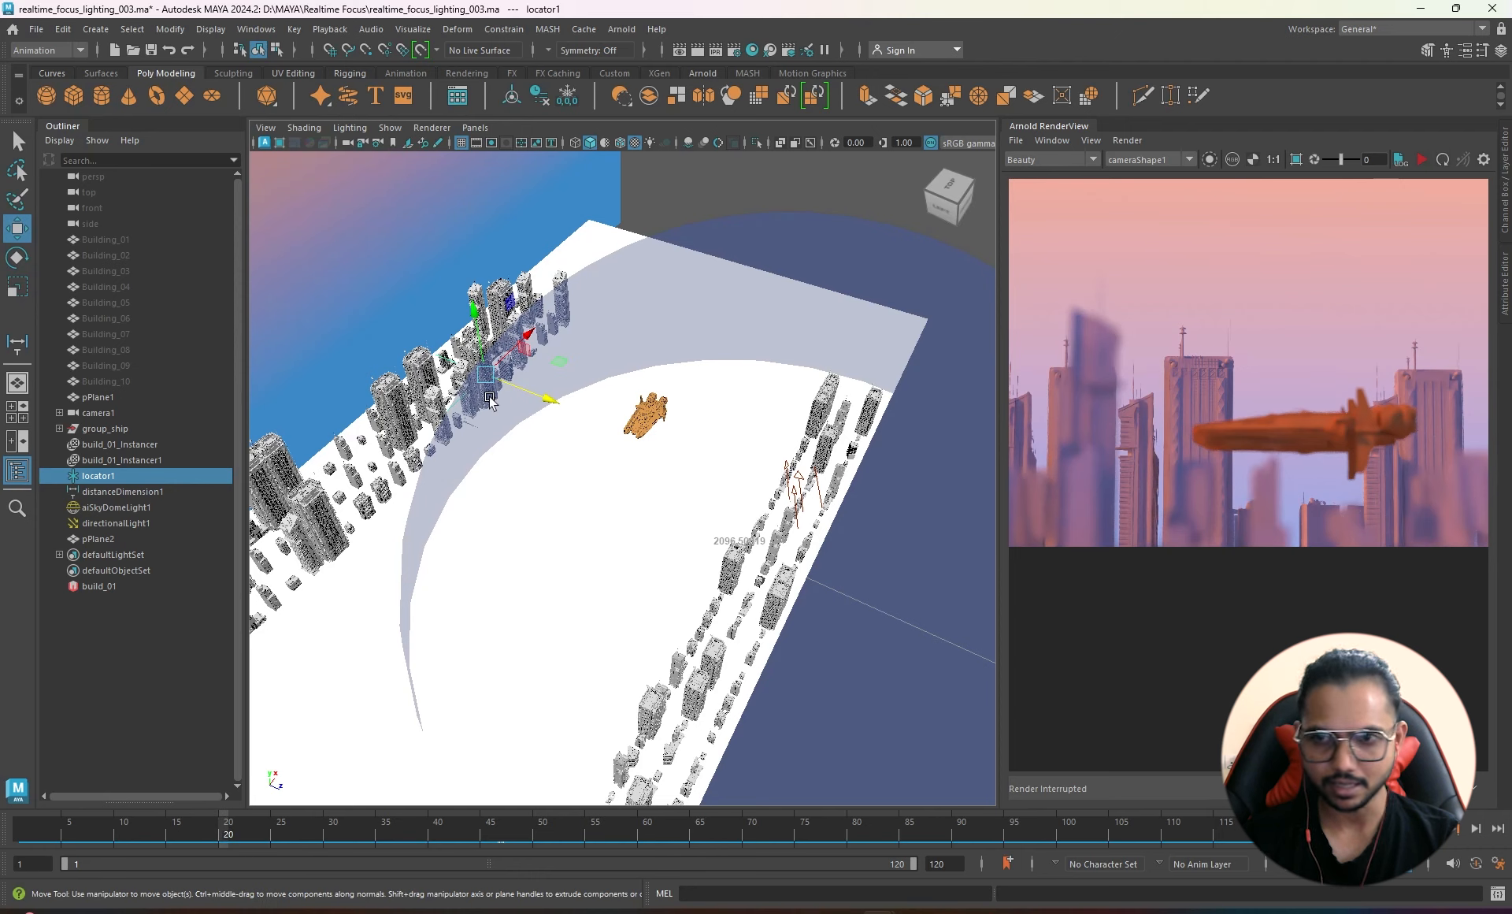
left_click(220, 837)
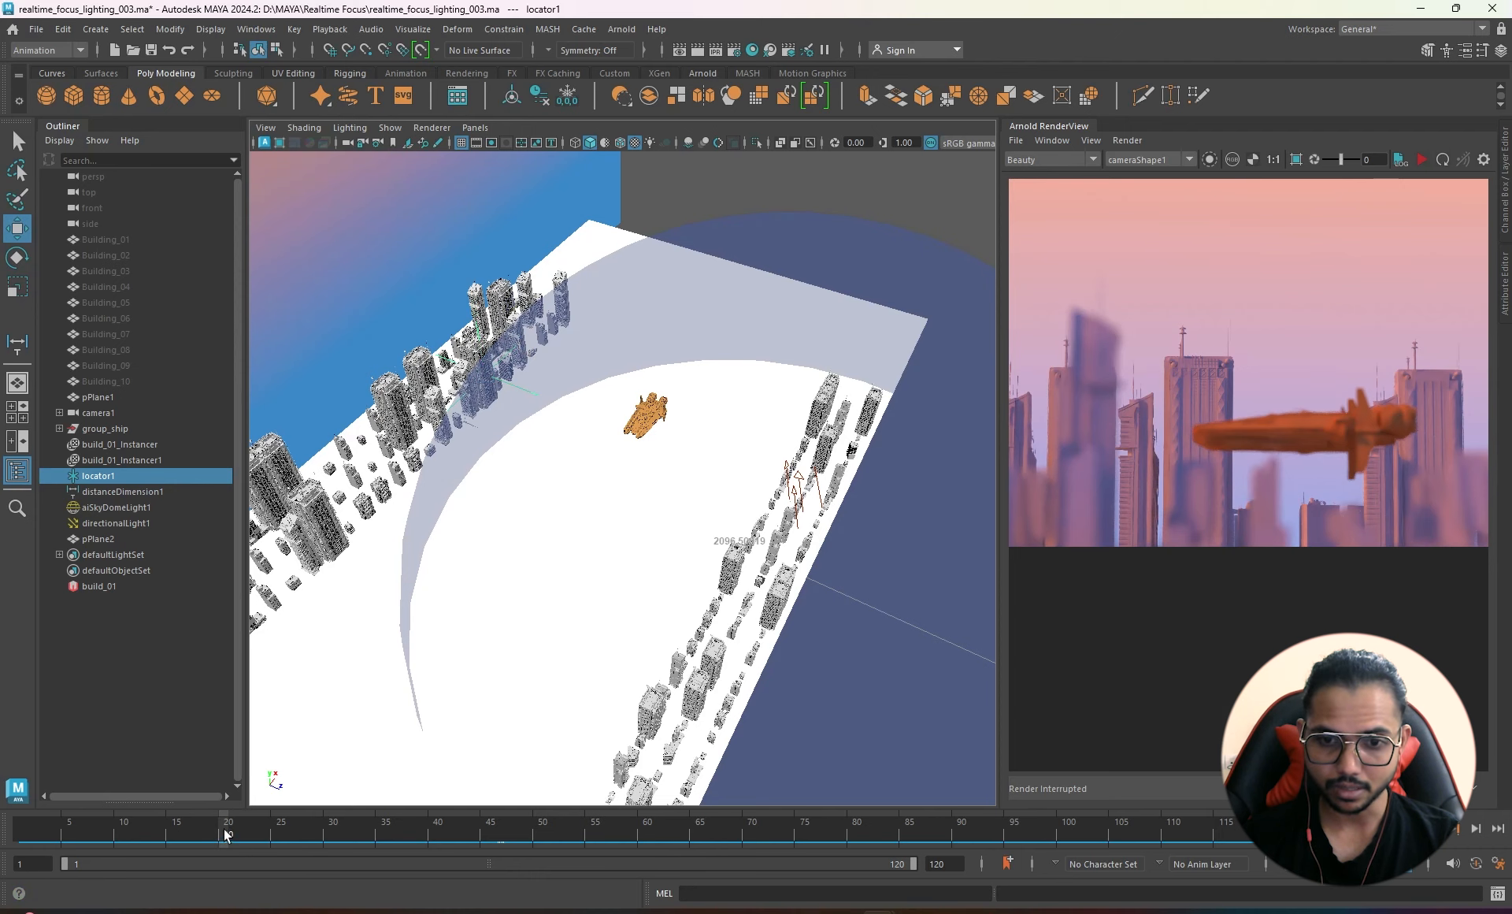
left_click_drag(540, 401, 624, 427)
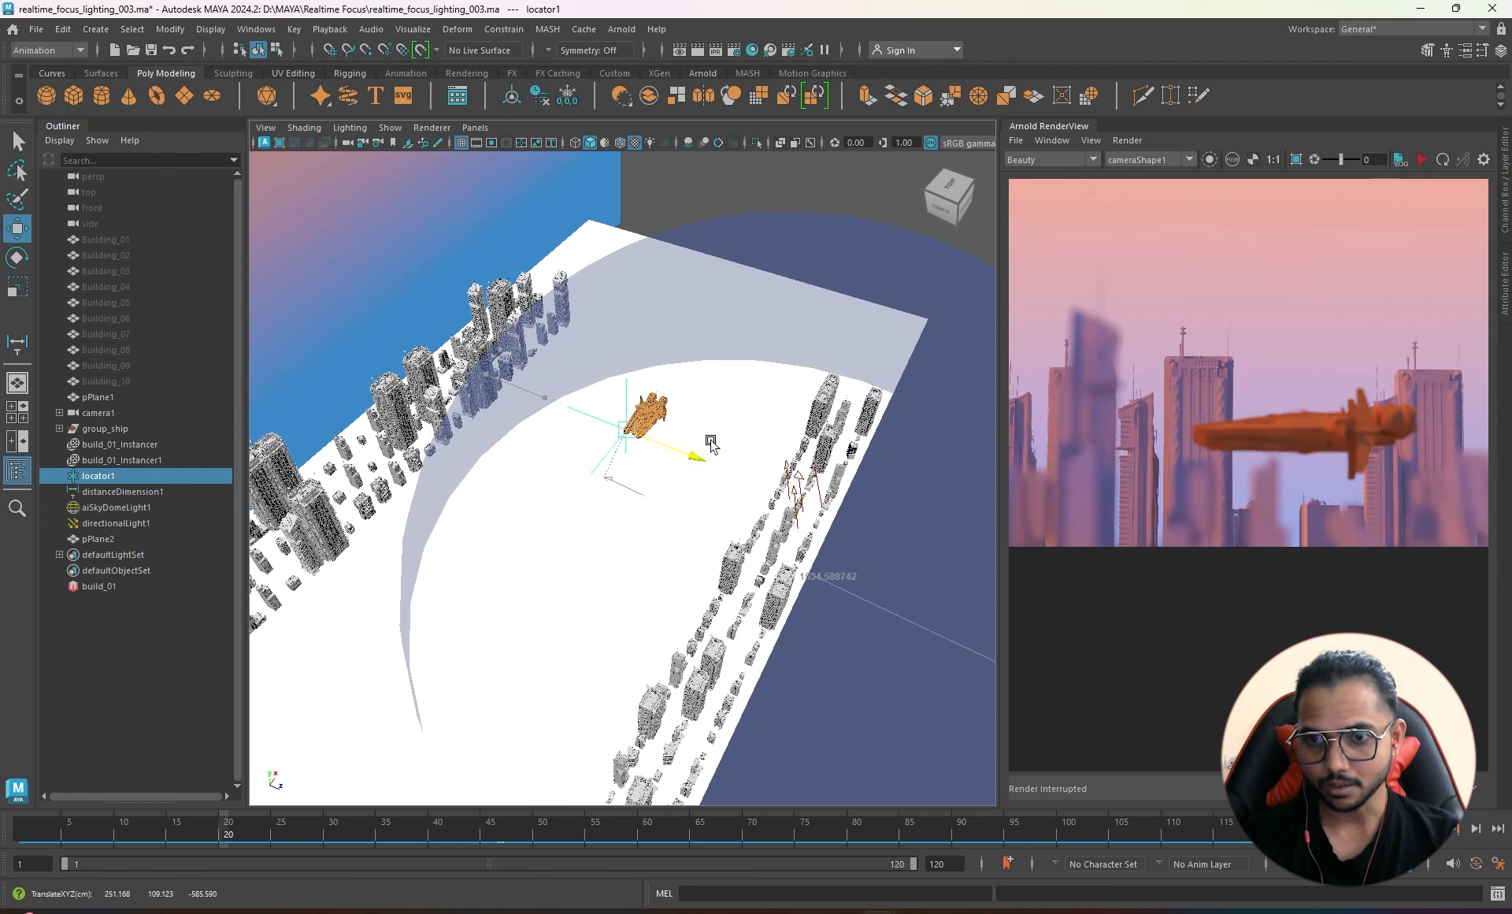
left_click_drag(712, 445, 723, 453)
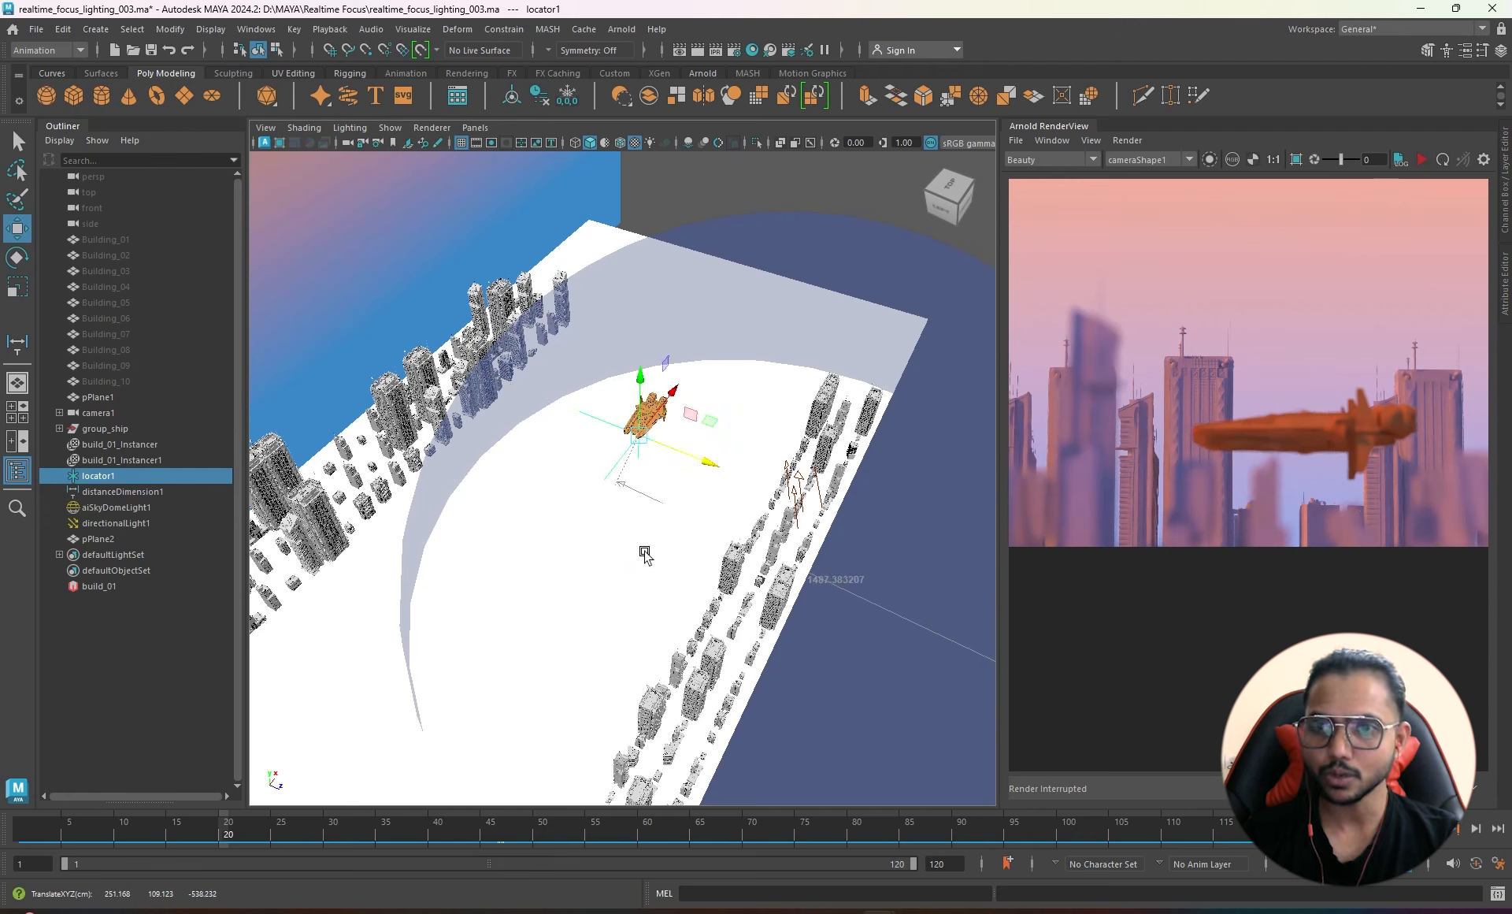
left_click(1423, 161)
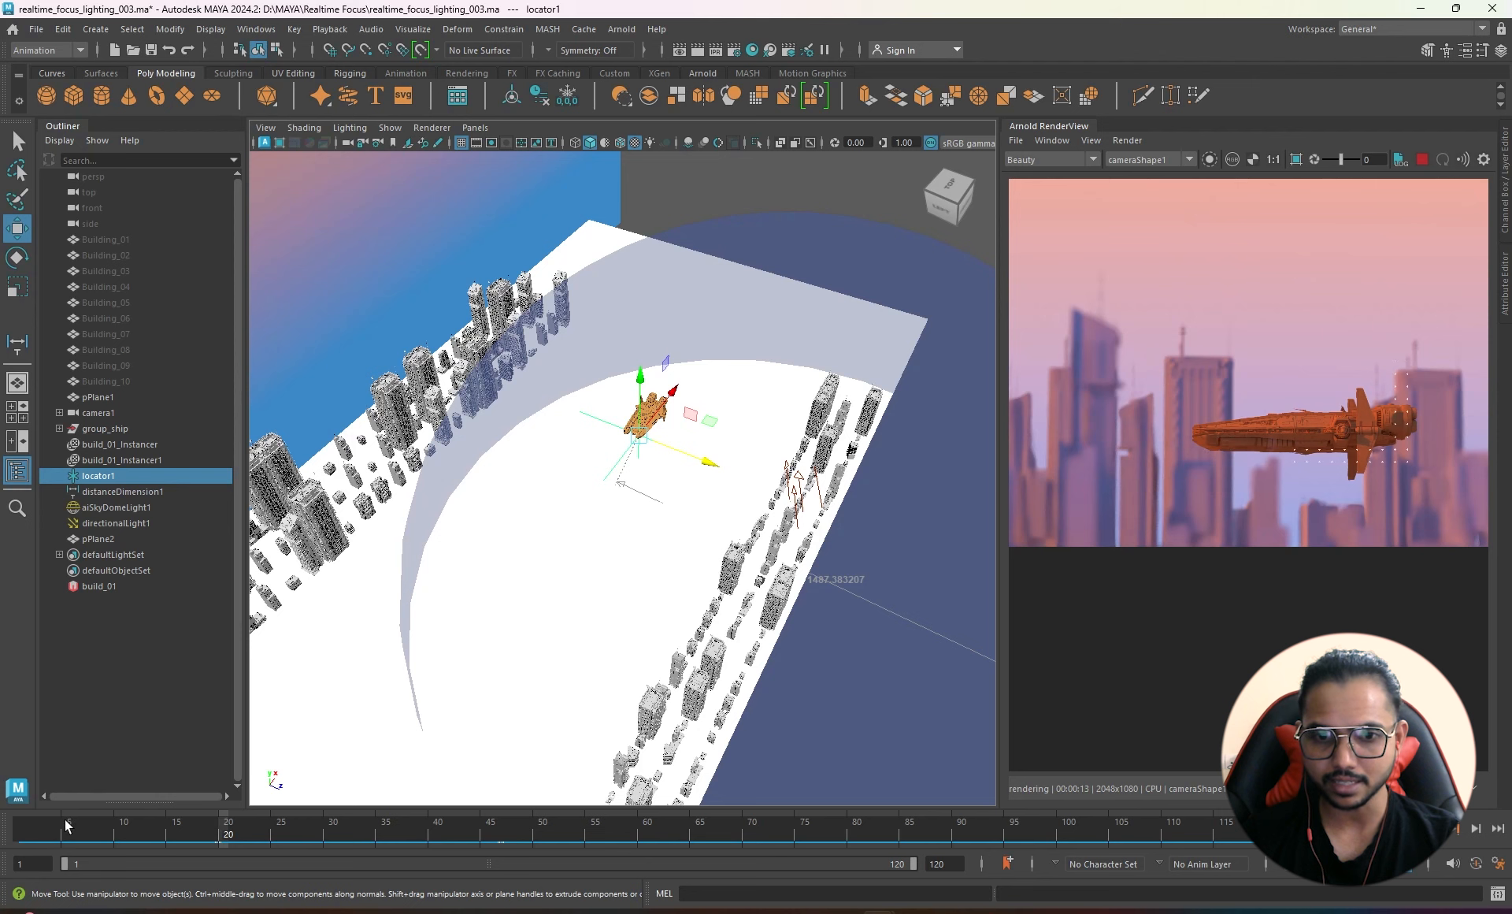
- Place locator1 beside the buildings at frame 1 and key it on the ship at frame 20, then scrub
left_click(28, 827)
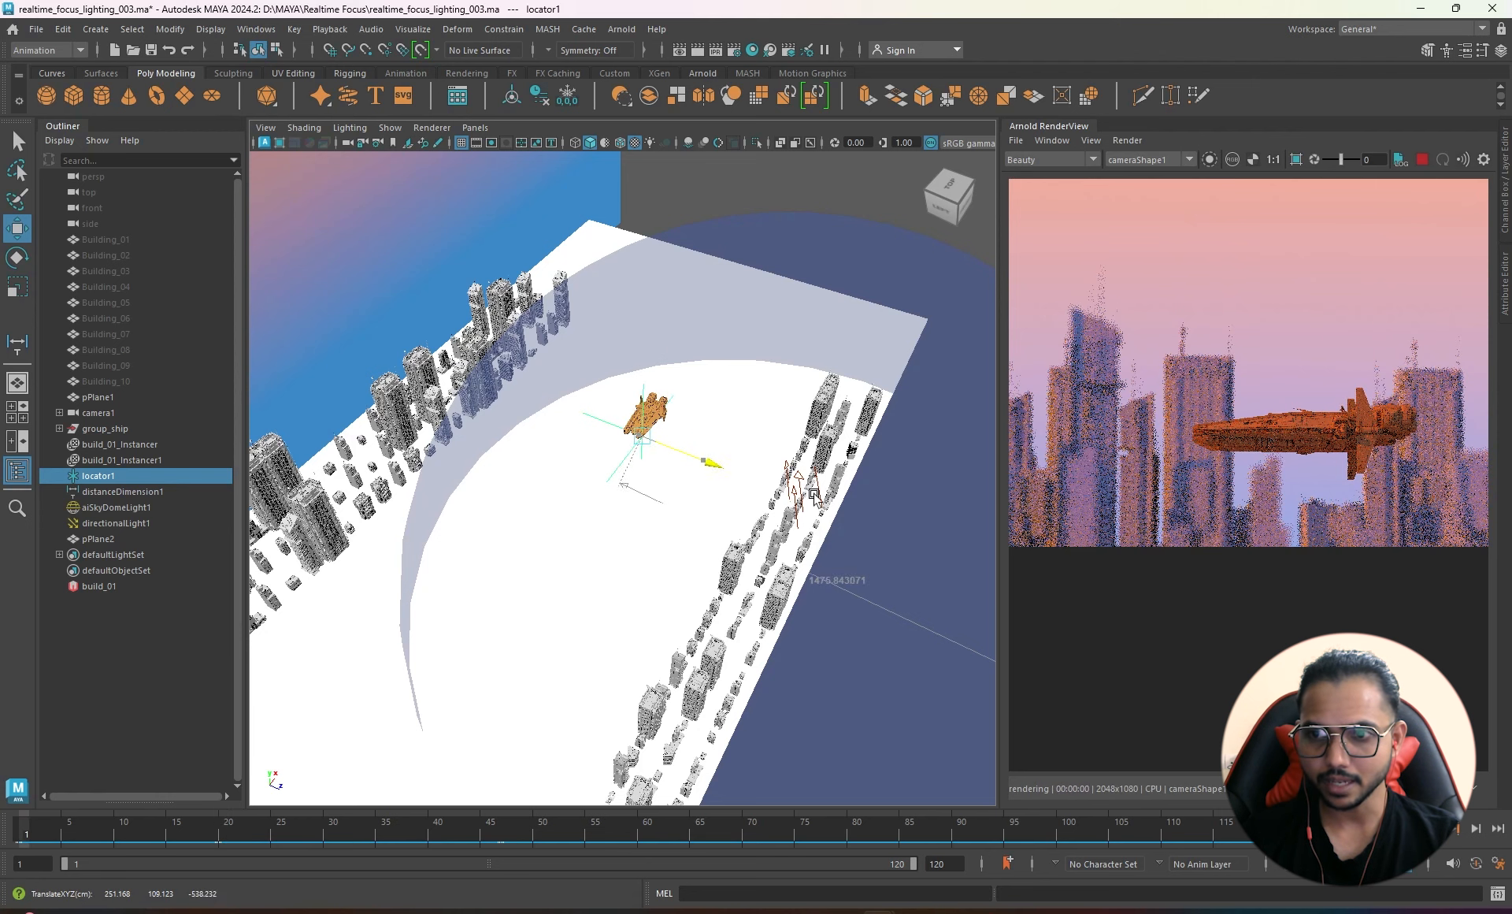
left_click_drag(814, 494, 915, 549)
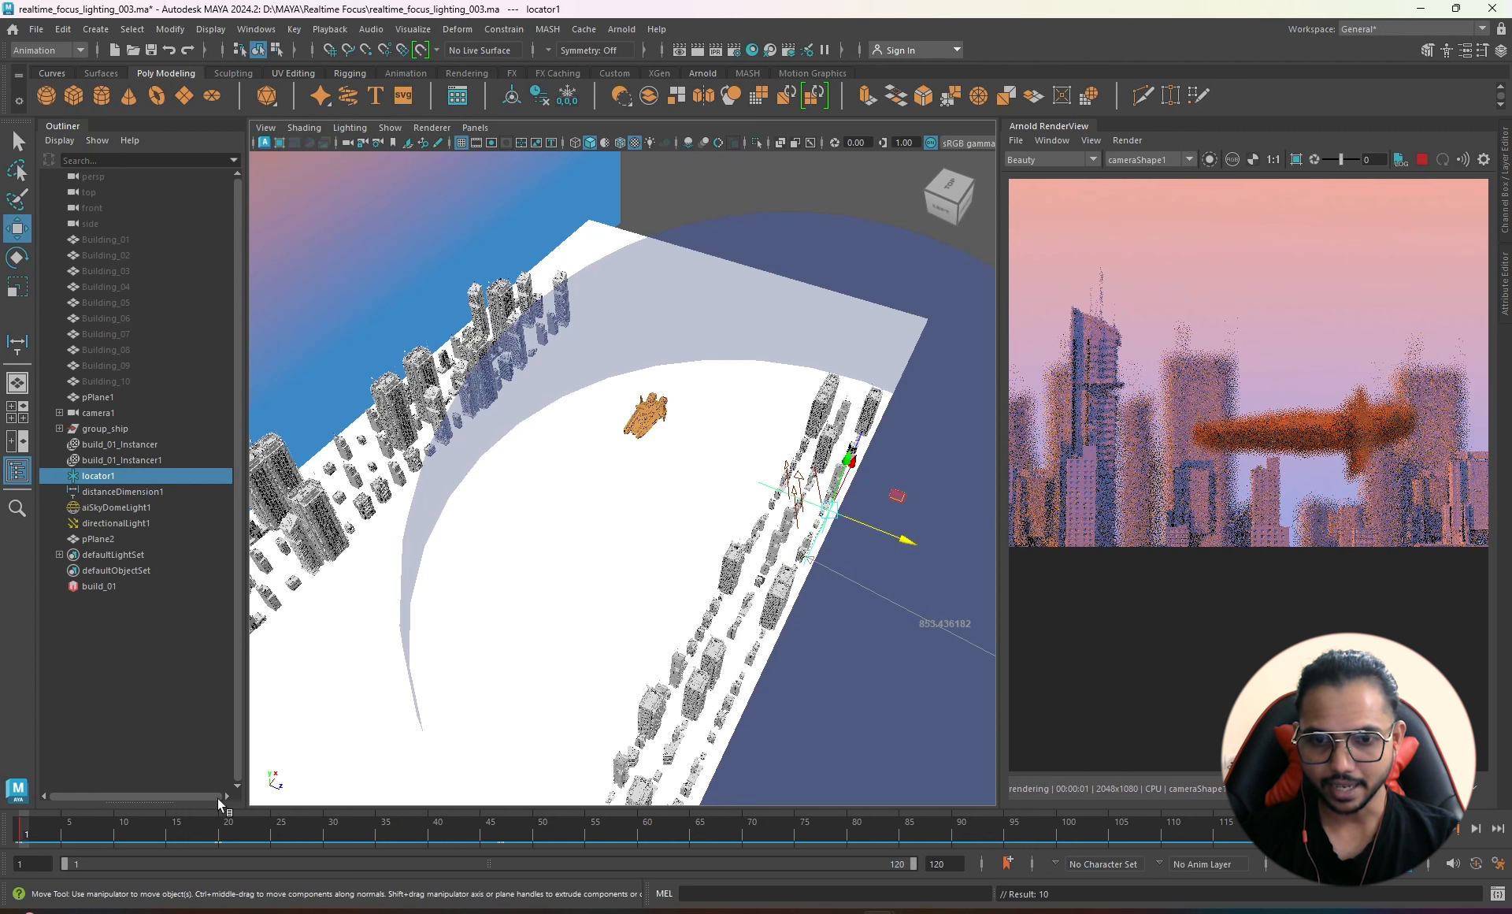
left_click(223, 841)
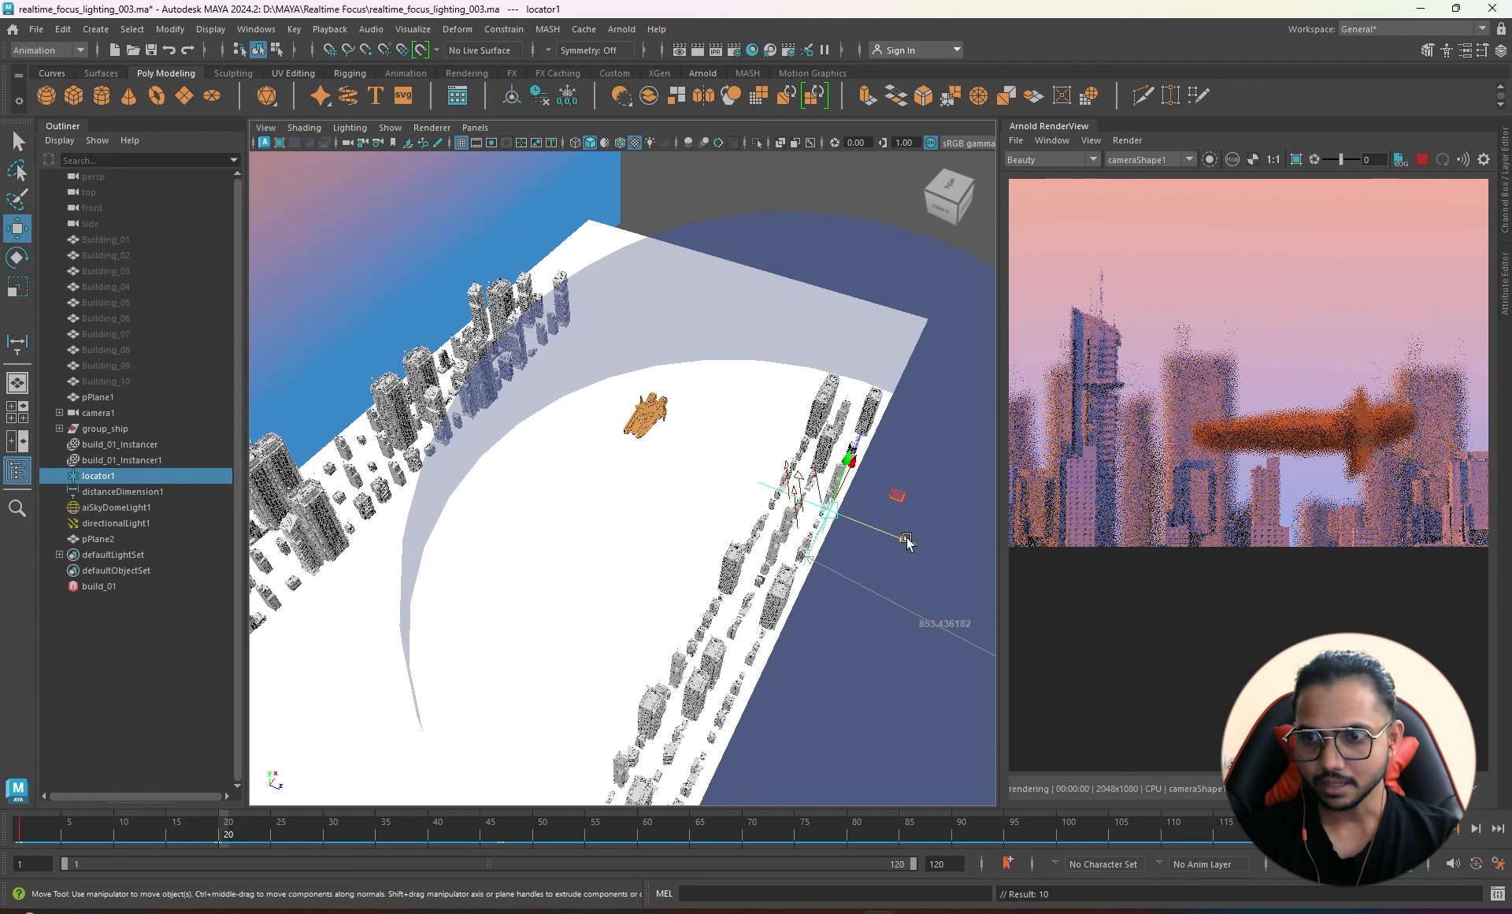
left_click_drag(798, 499, 645, 437)
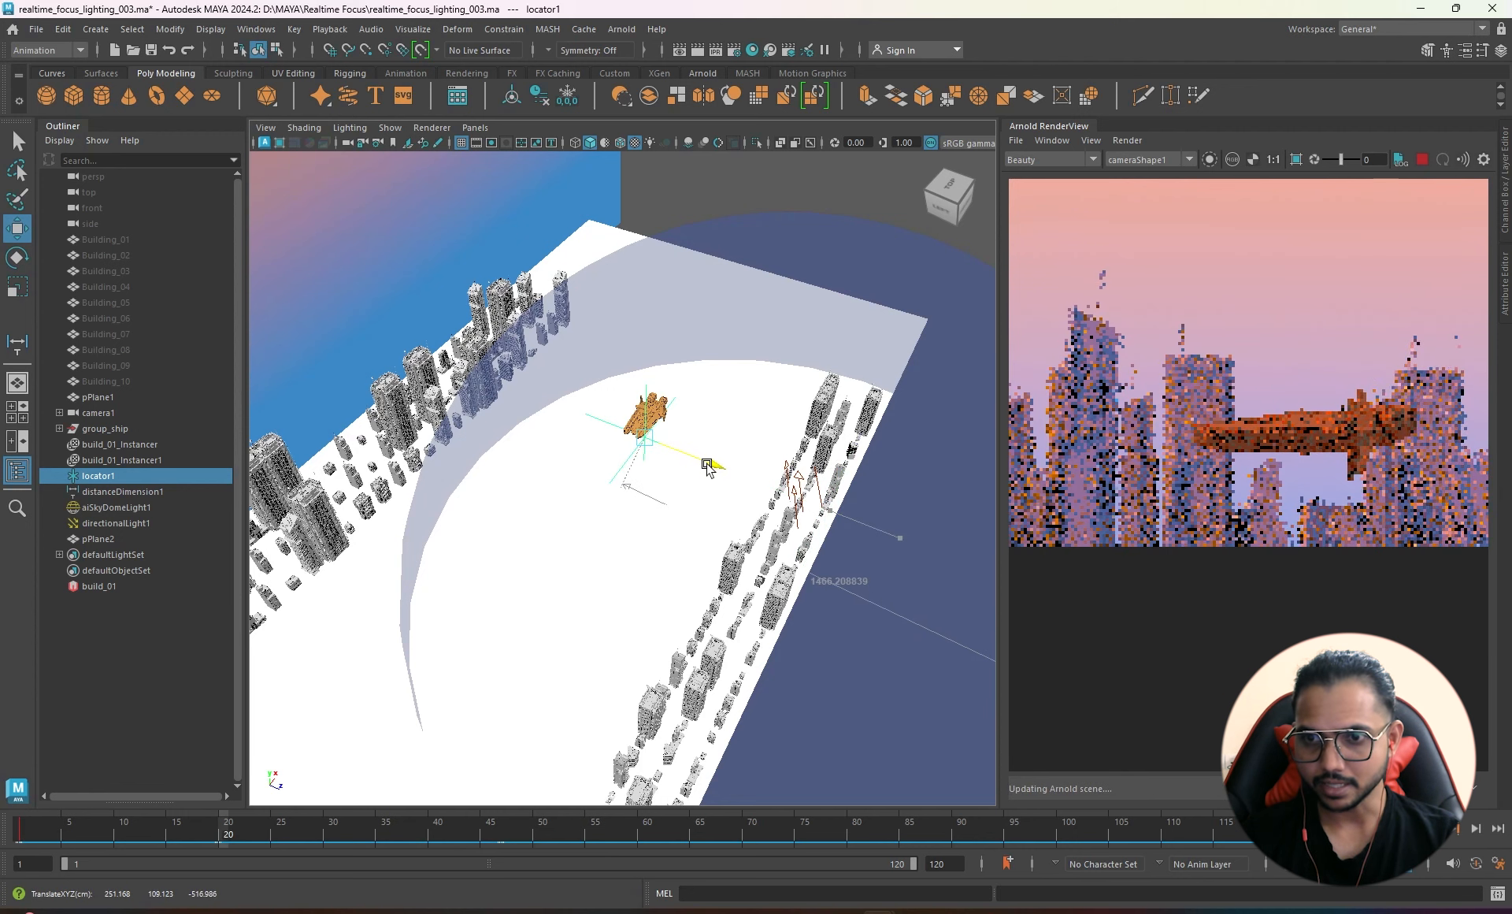
key("s")
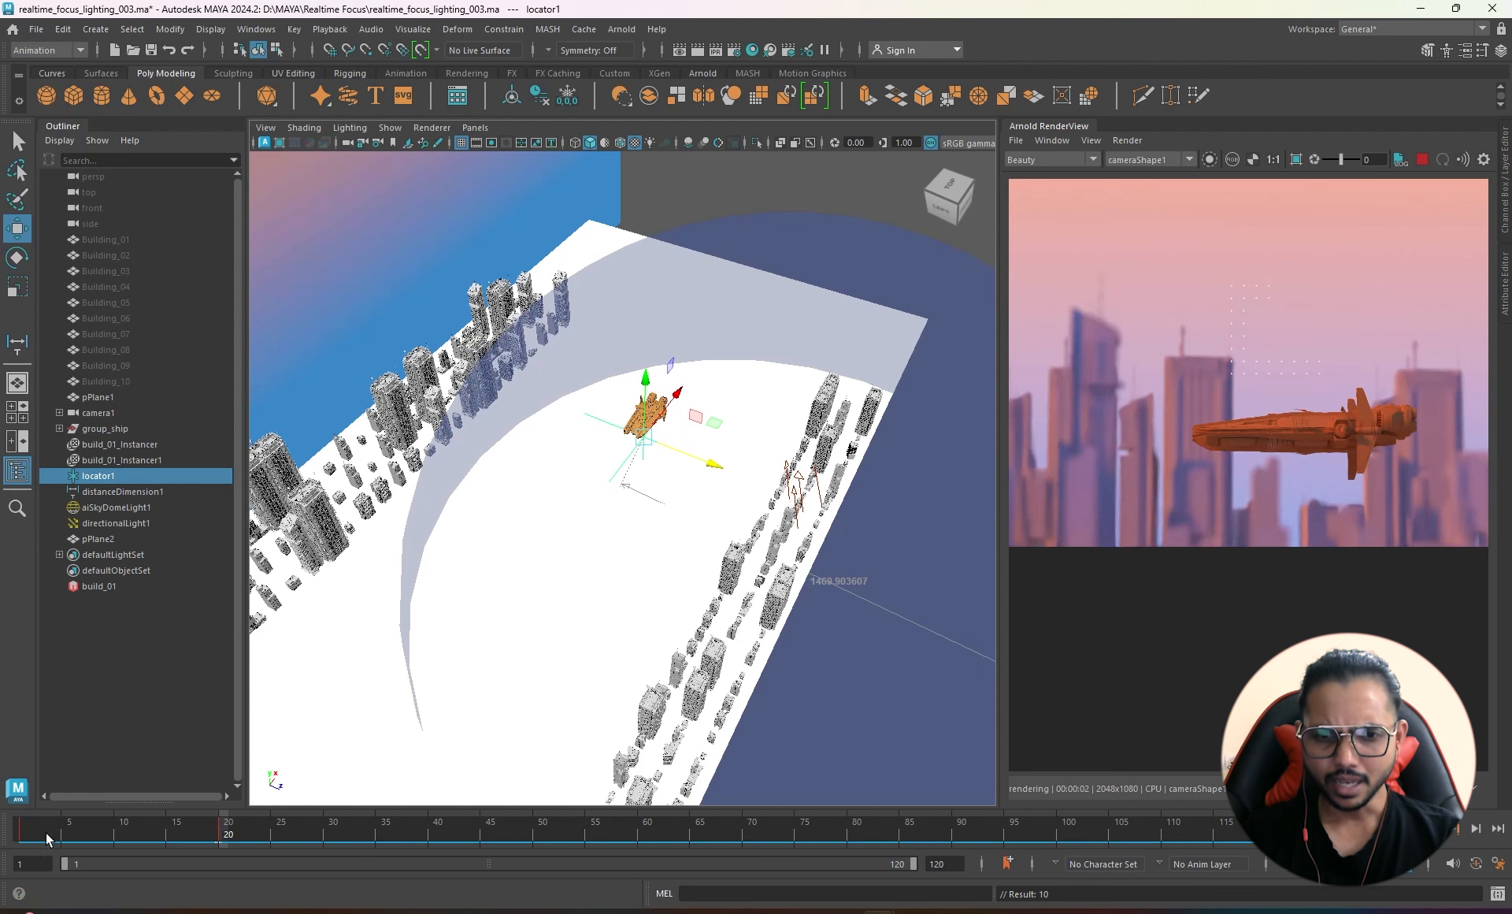
left_click_drag(47, 837, 218, 843)
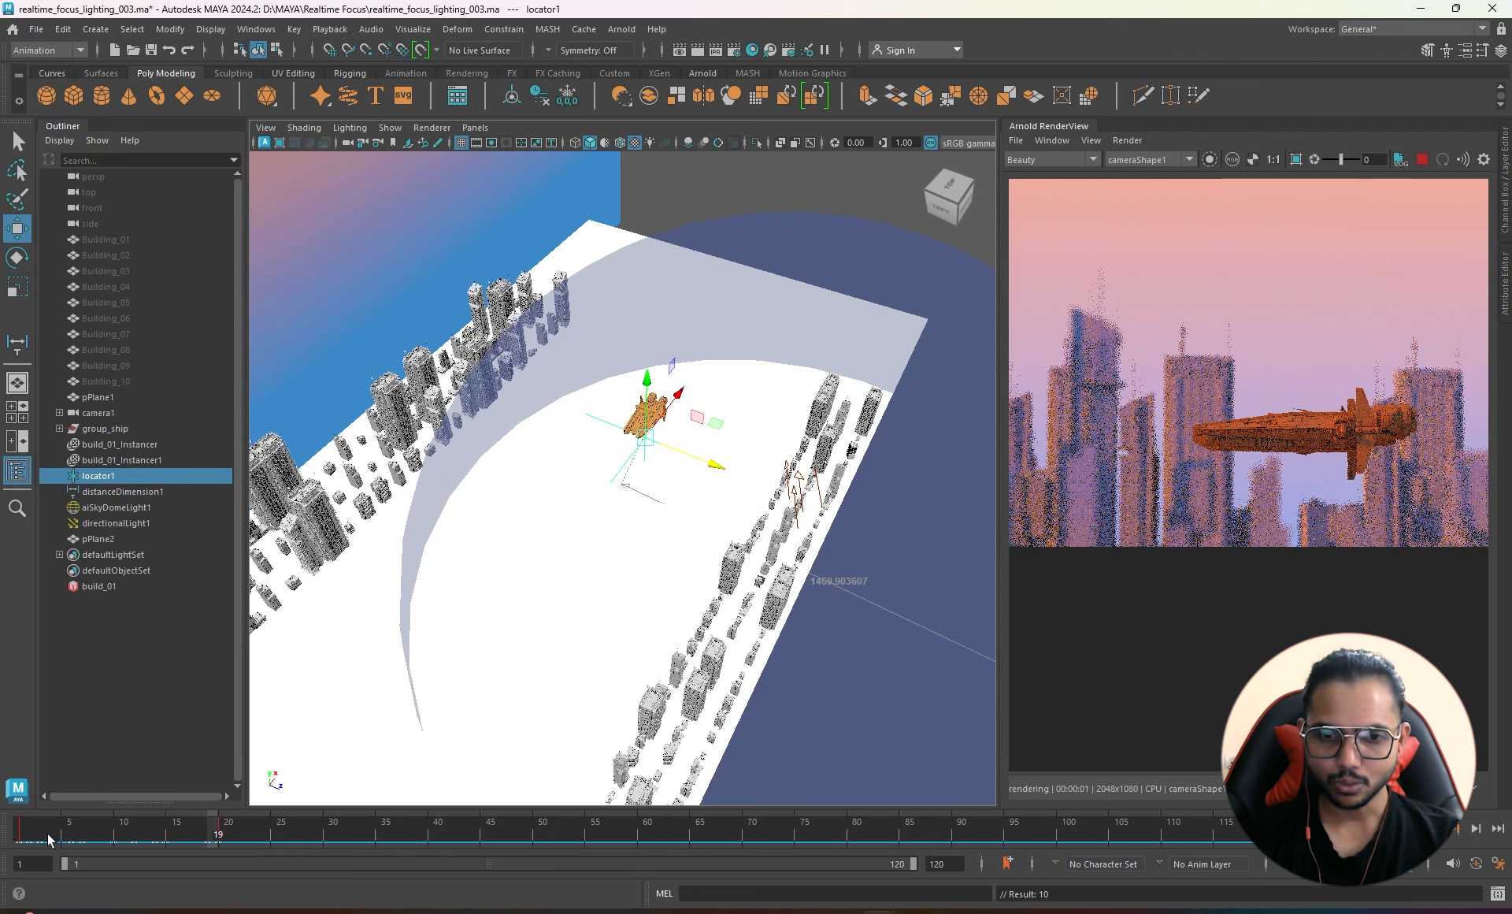
mouse_move(49, 838)
left_mouse_down()
mouse_move(30, 840)
mouse_move(66, 836)
left_mouse_up()
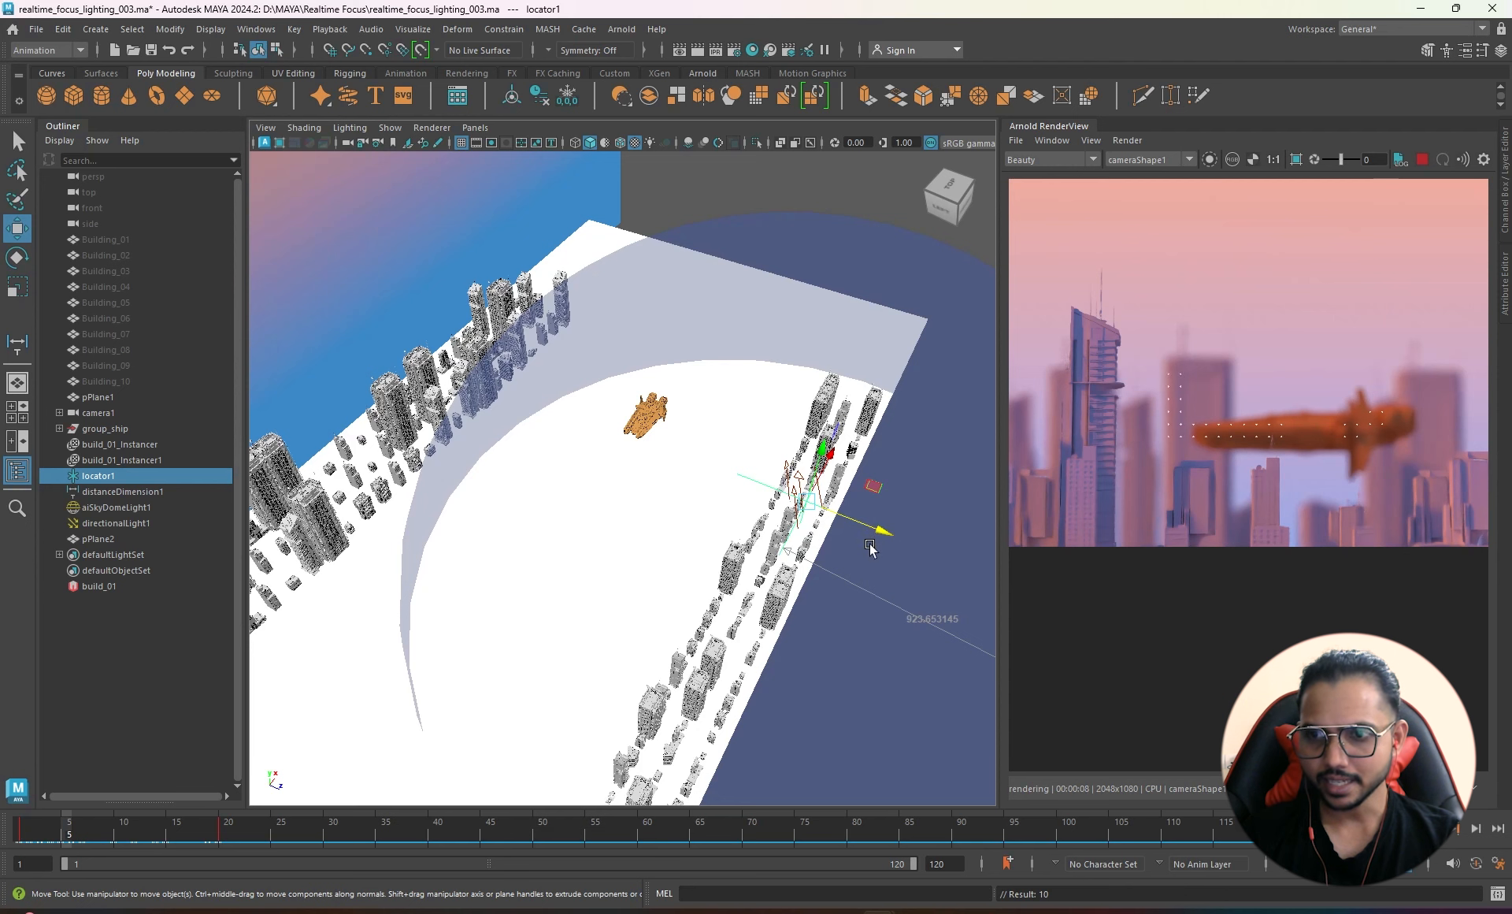
- Copy locator1's frame 1 focus key on the time slider, then go to frame 5
left_click(26, 837)
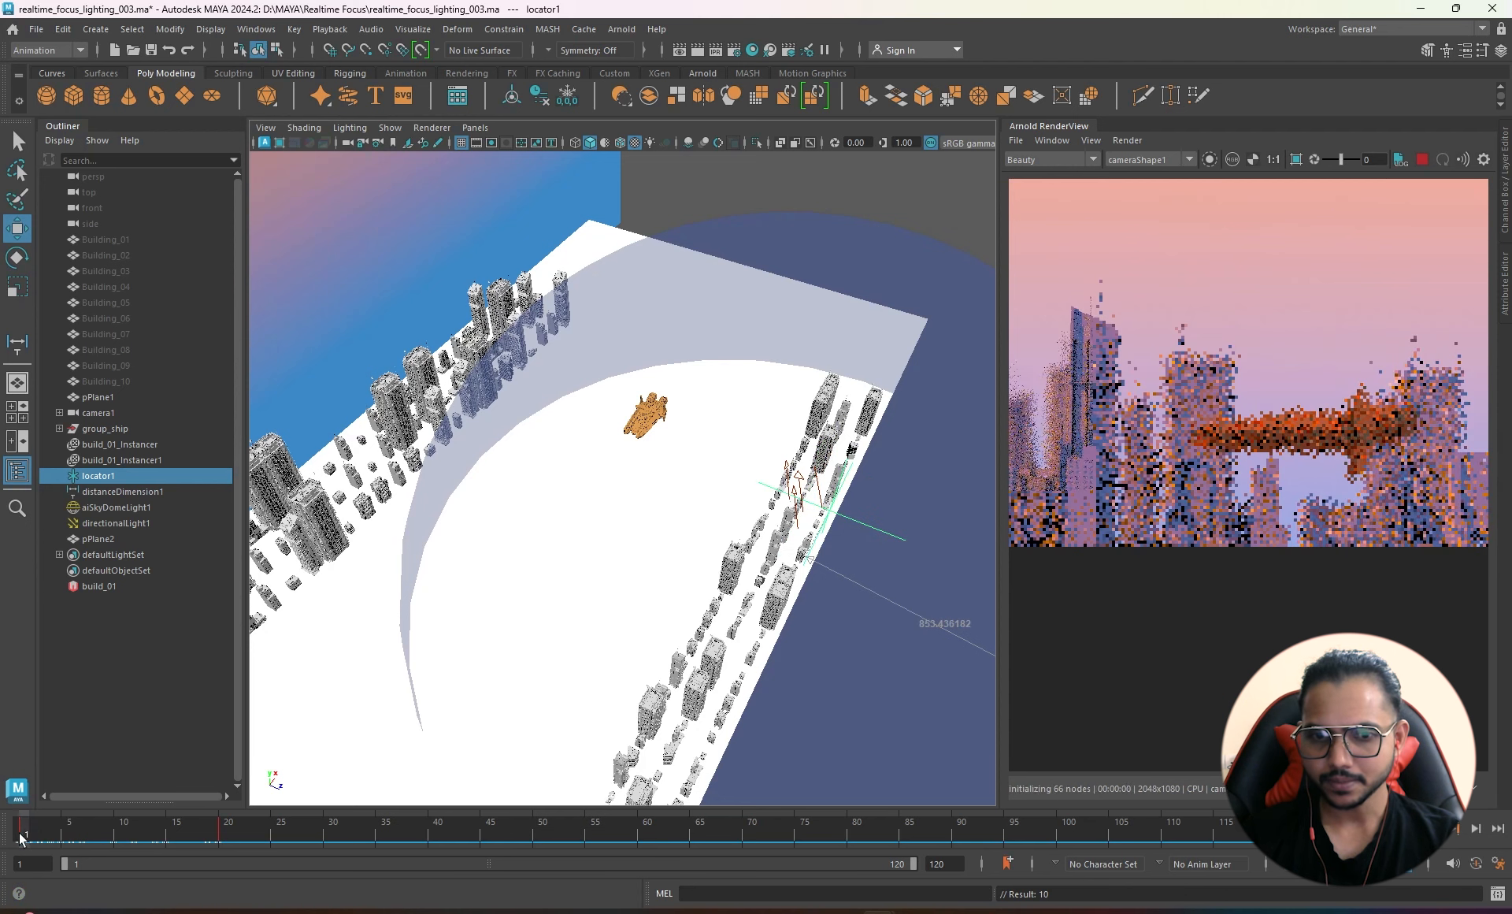
right_click(21, 839)
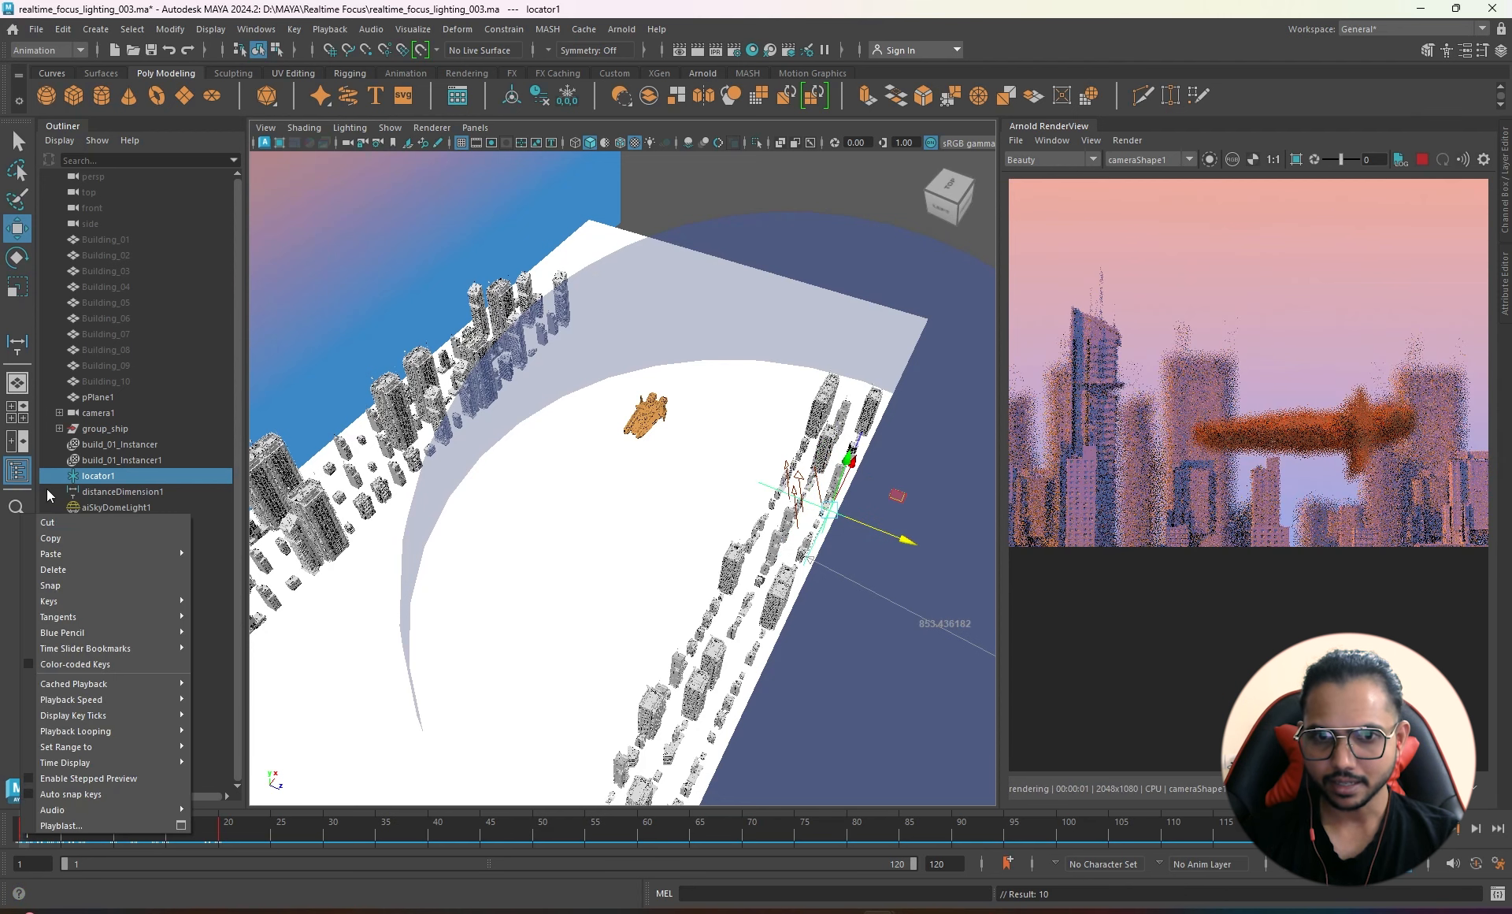
left_click(61, 539)
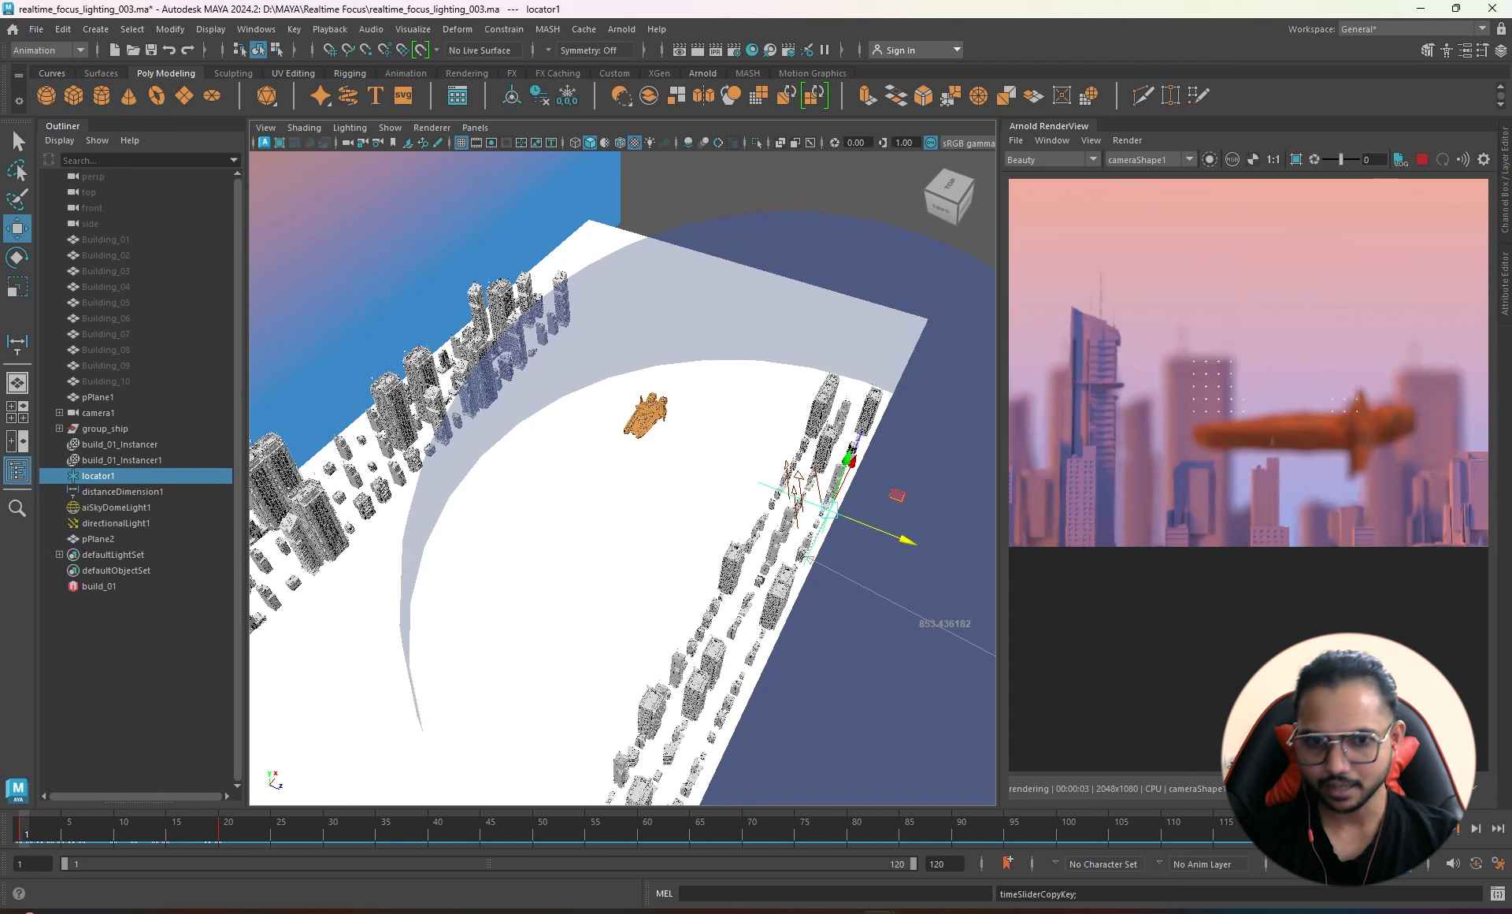
left_click(67, 835)
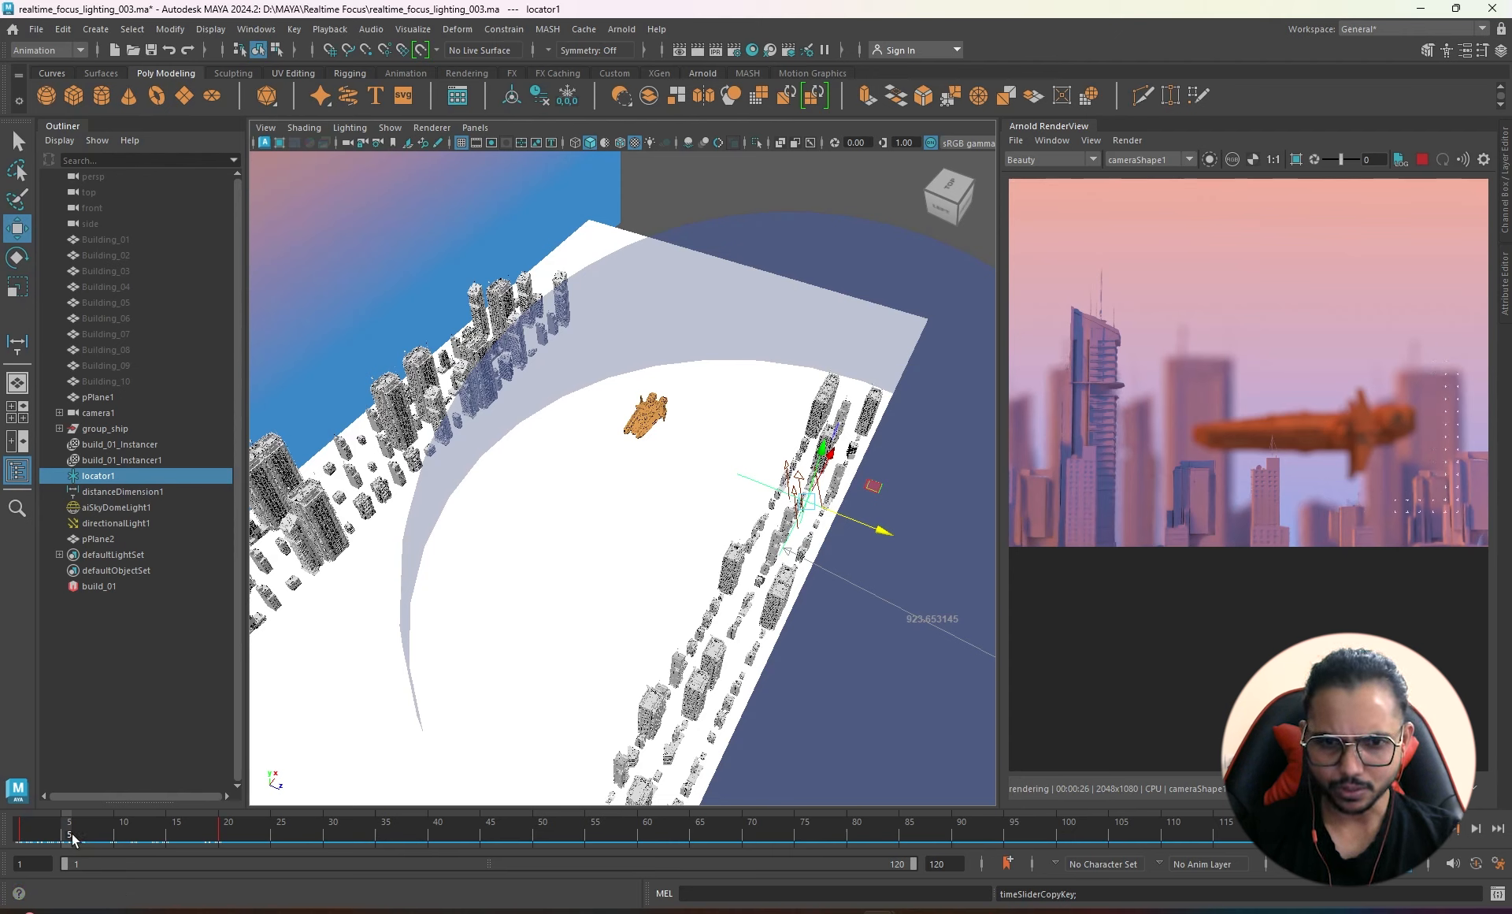
right_click(71, 838)
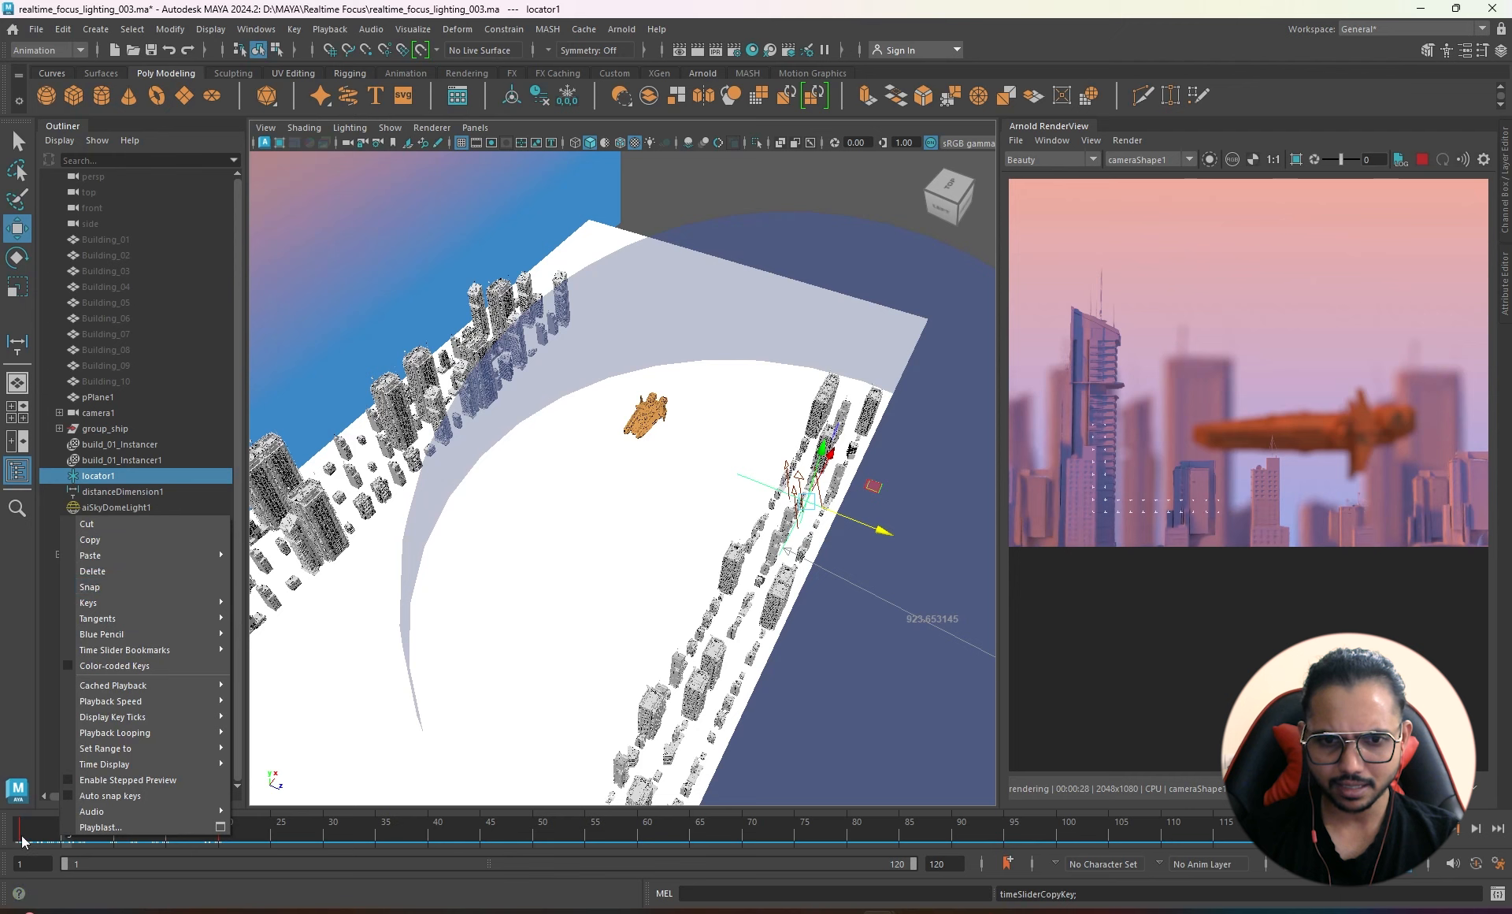
- Paste the frame 1 focus key at frame 5 and undo a trial locator1 move
left_click(22, 840)
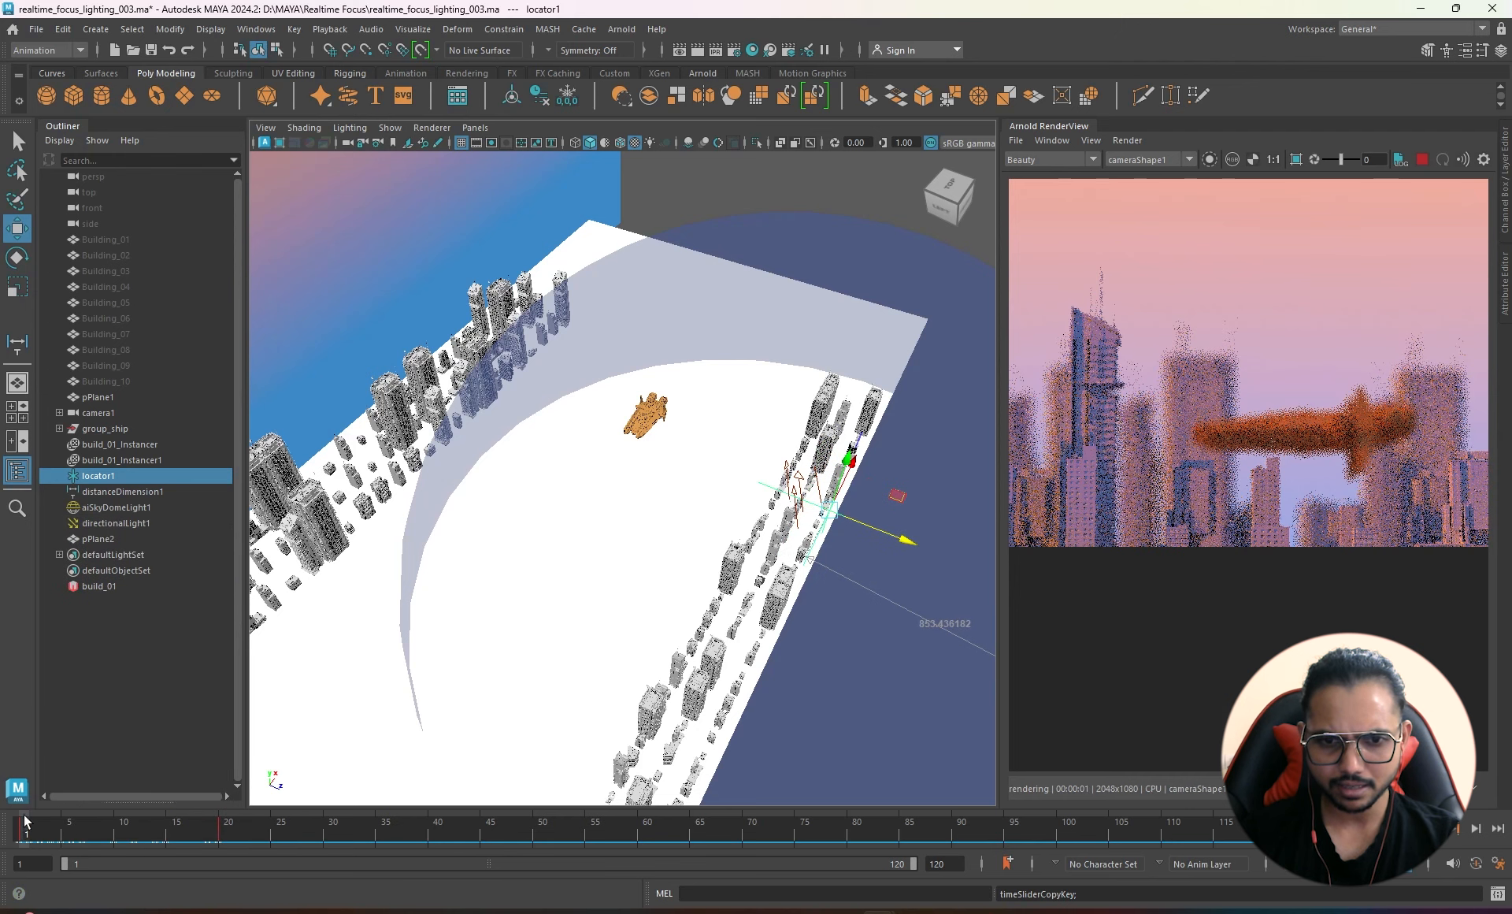
right_click(24, 817)
left_click(60, 523)
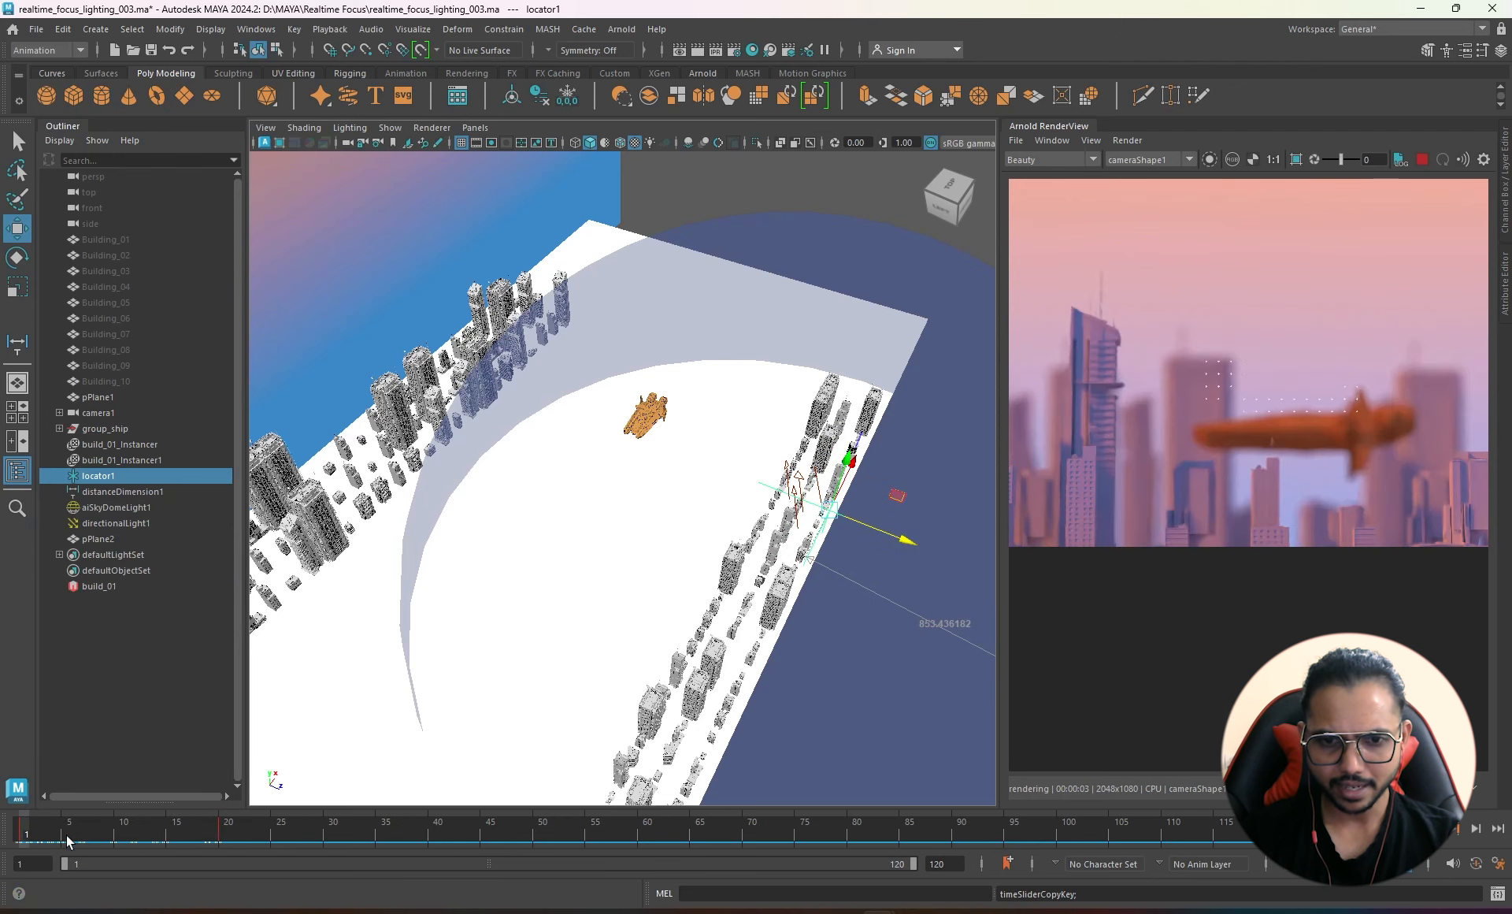
left_click(68, 836)
right_click(68, 835)
mouse_move(188, 556)
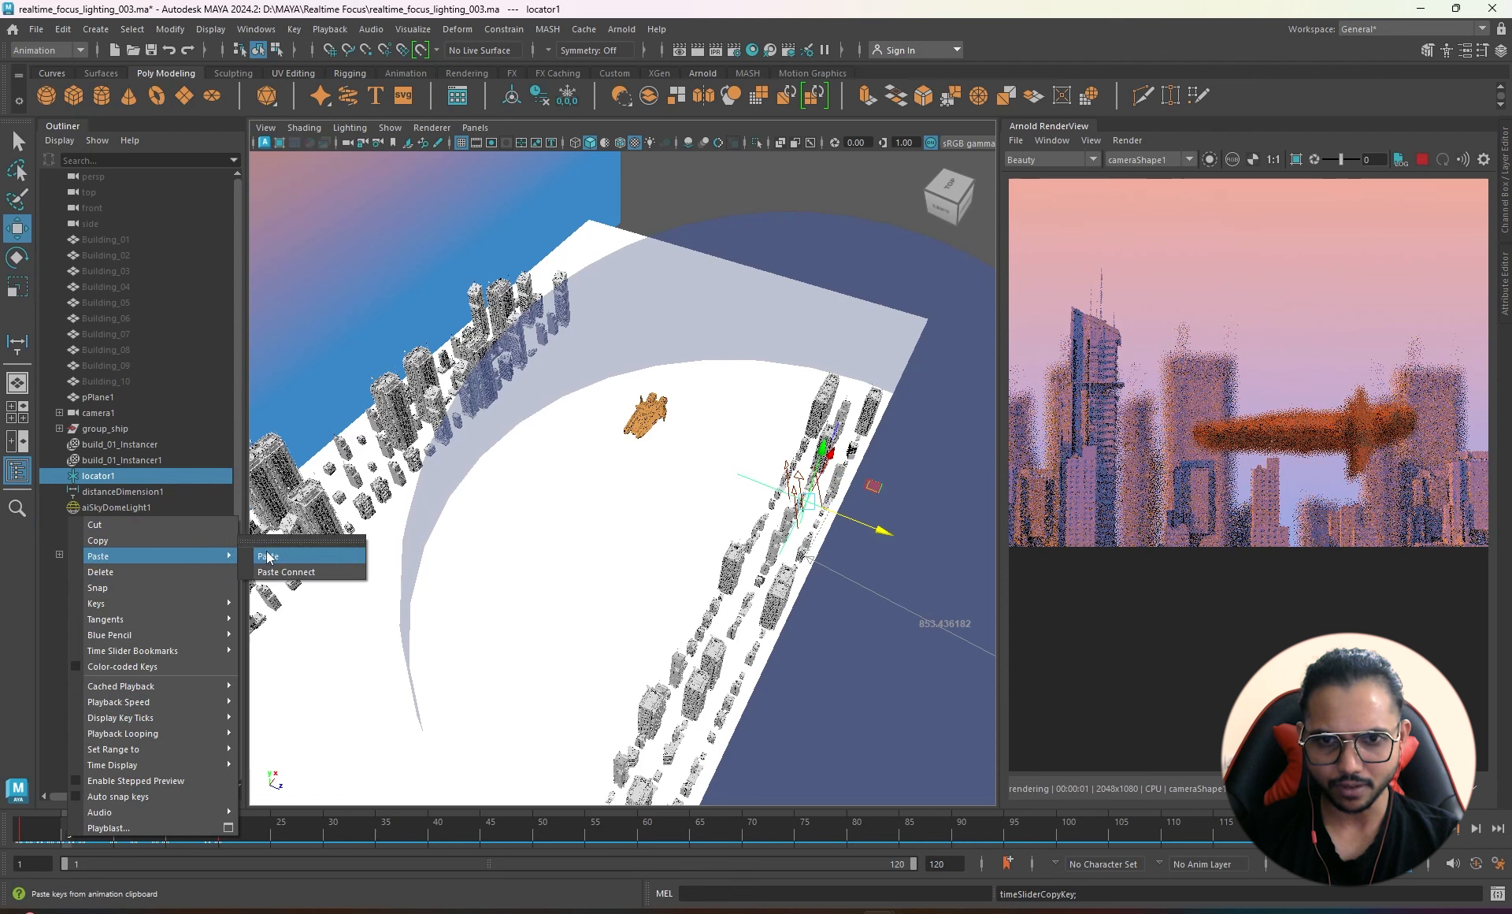
left_click(313, 556)
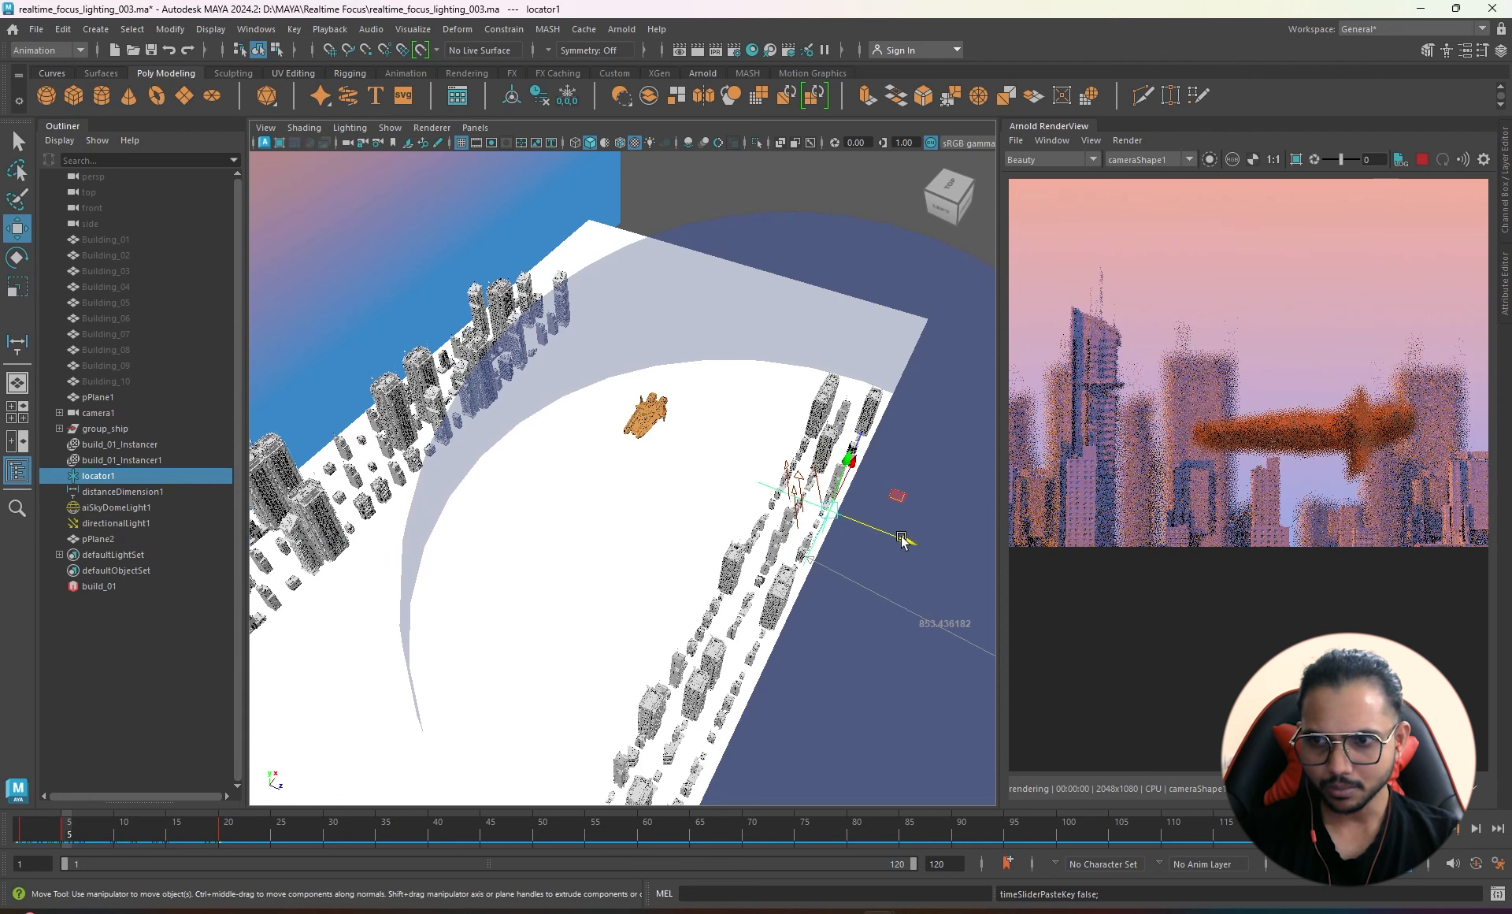
left_click_drag(905, 538, 965, 572)
key("ctrl+z")
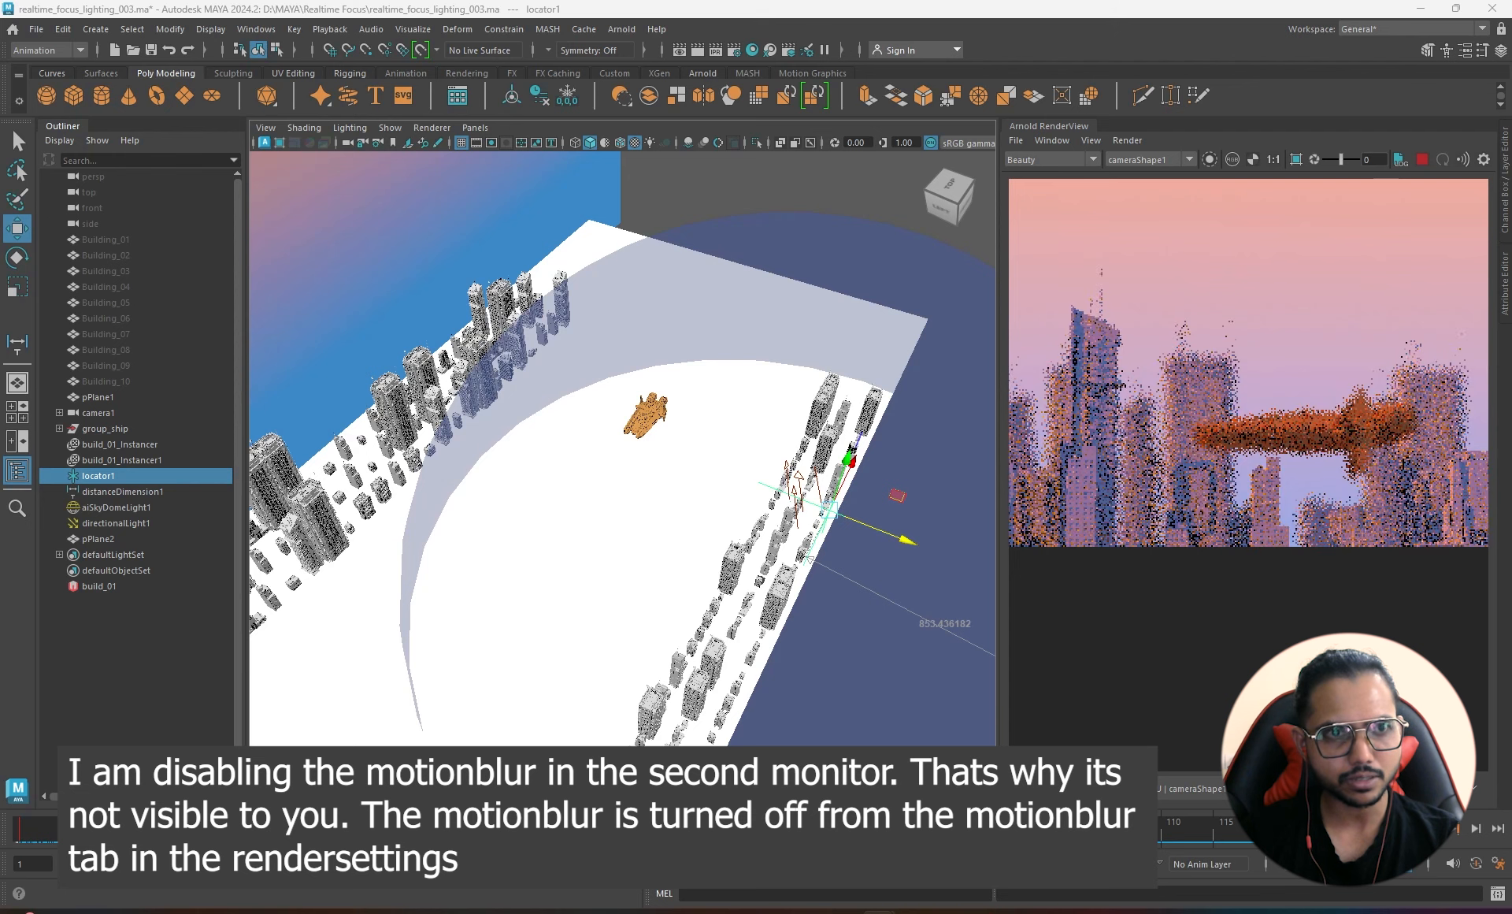
- Nudge the focus target toward the camera, then scrub frames 1 to 13 watching focus shift
left_click_drag(879, 532, 934, 558)
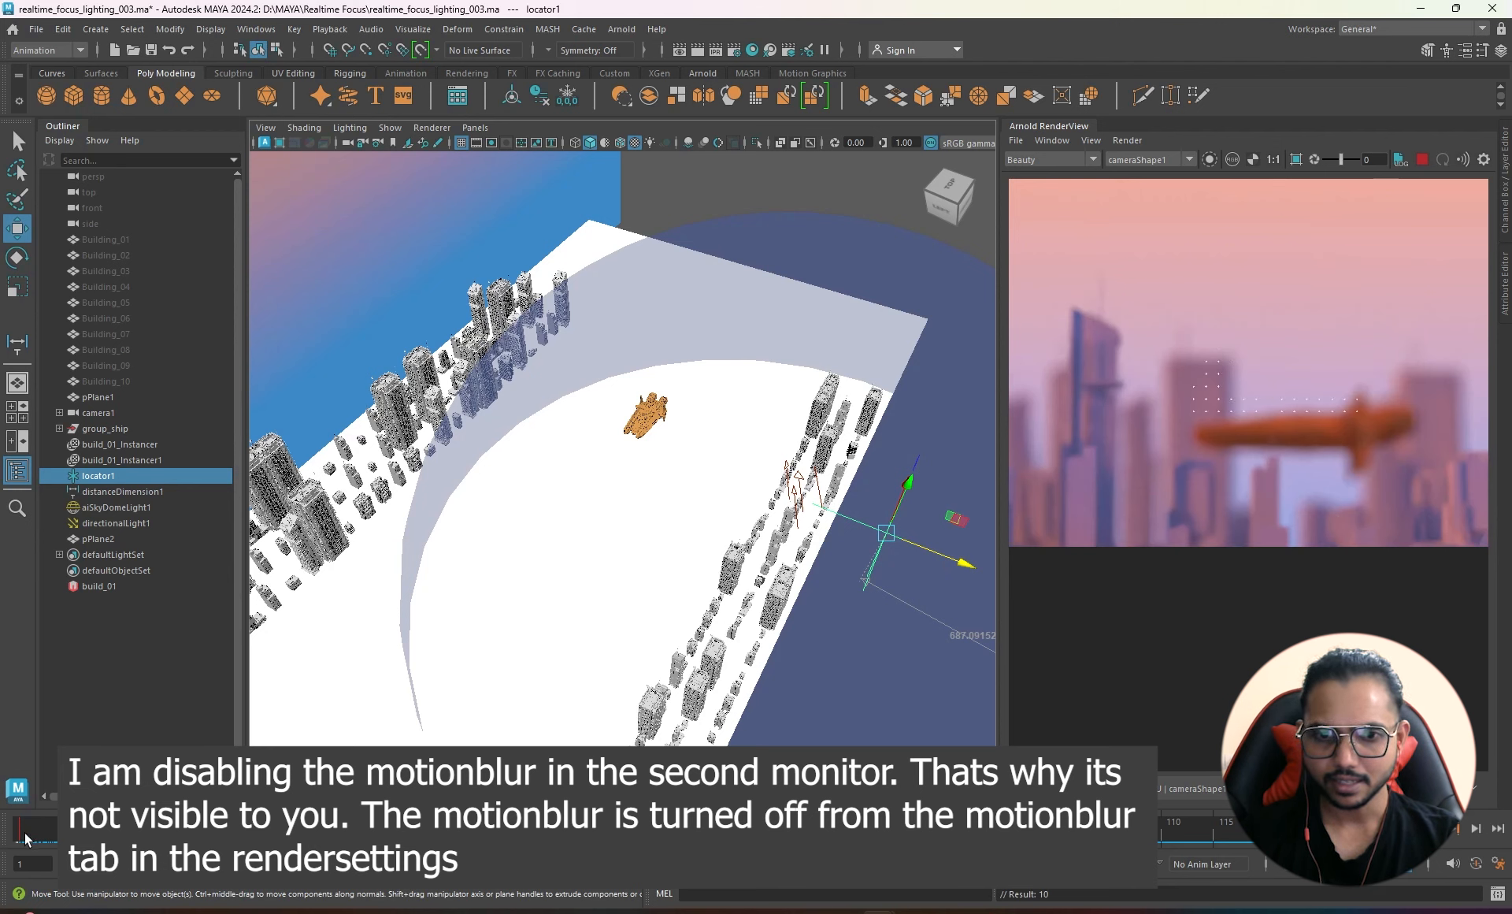
left_click(26, 839)
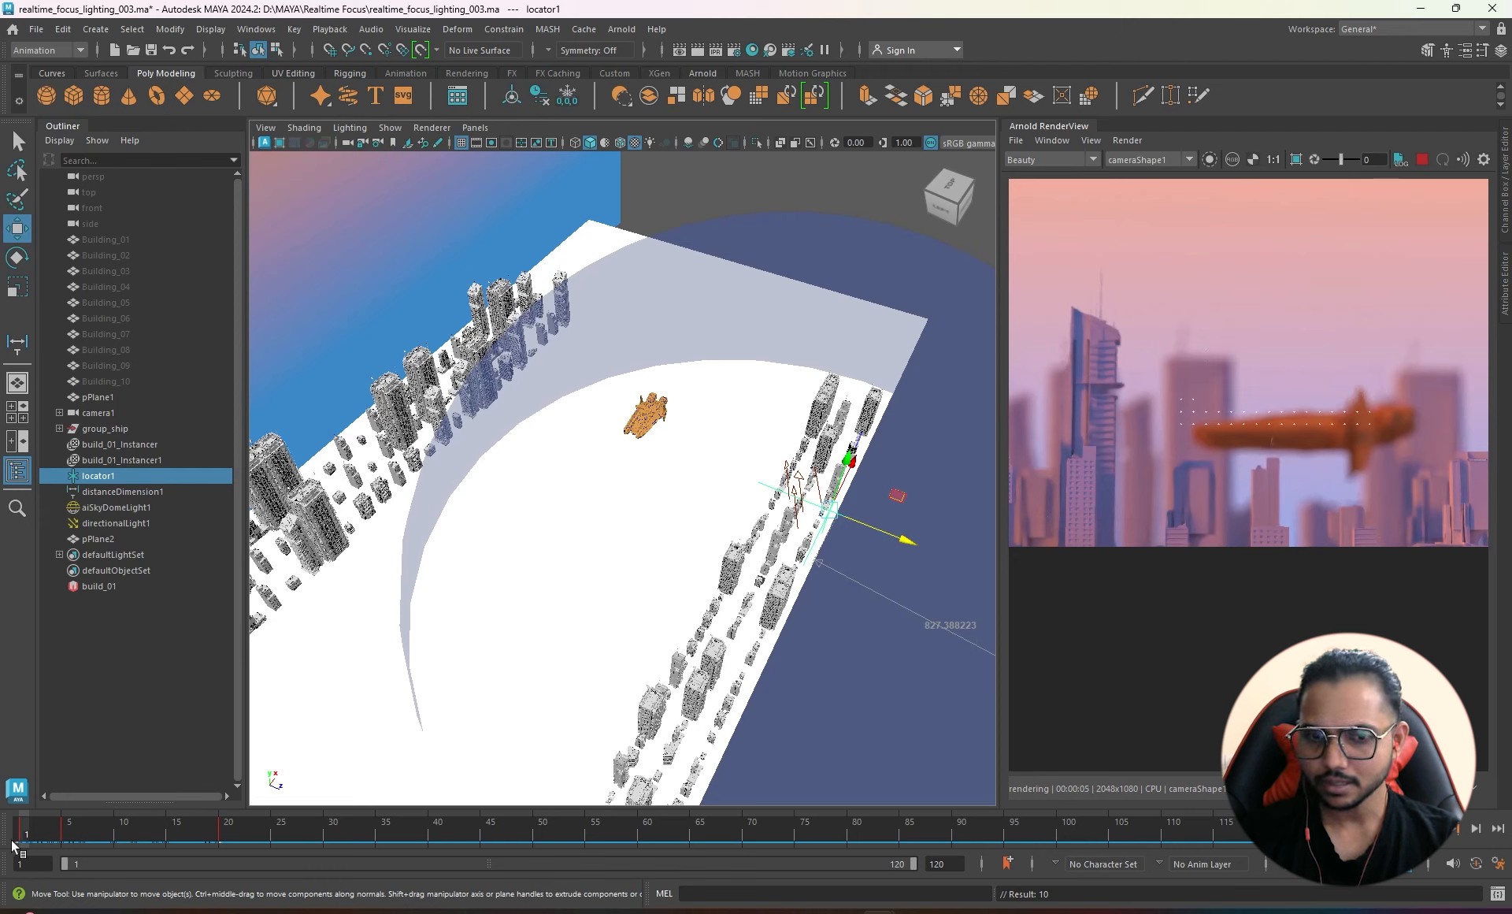
left_click_drag(22, 838, 62, 833)
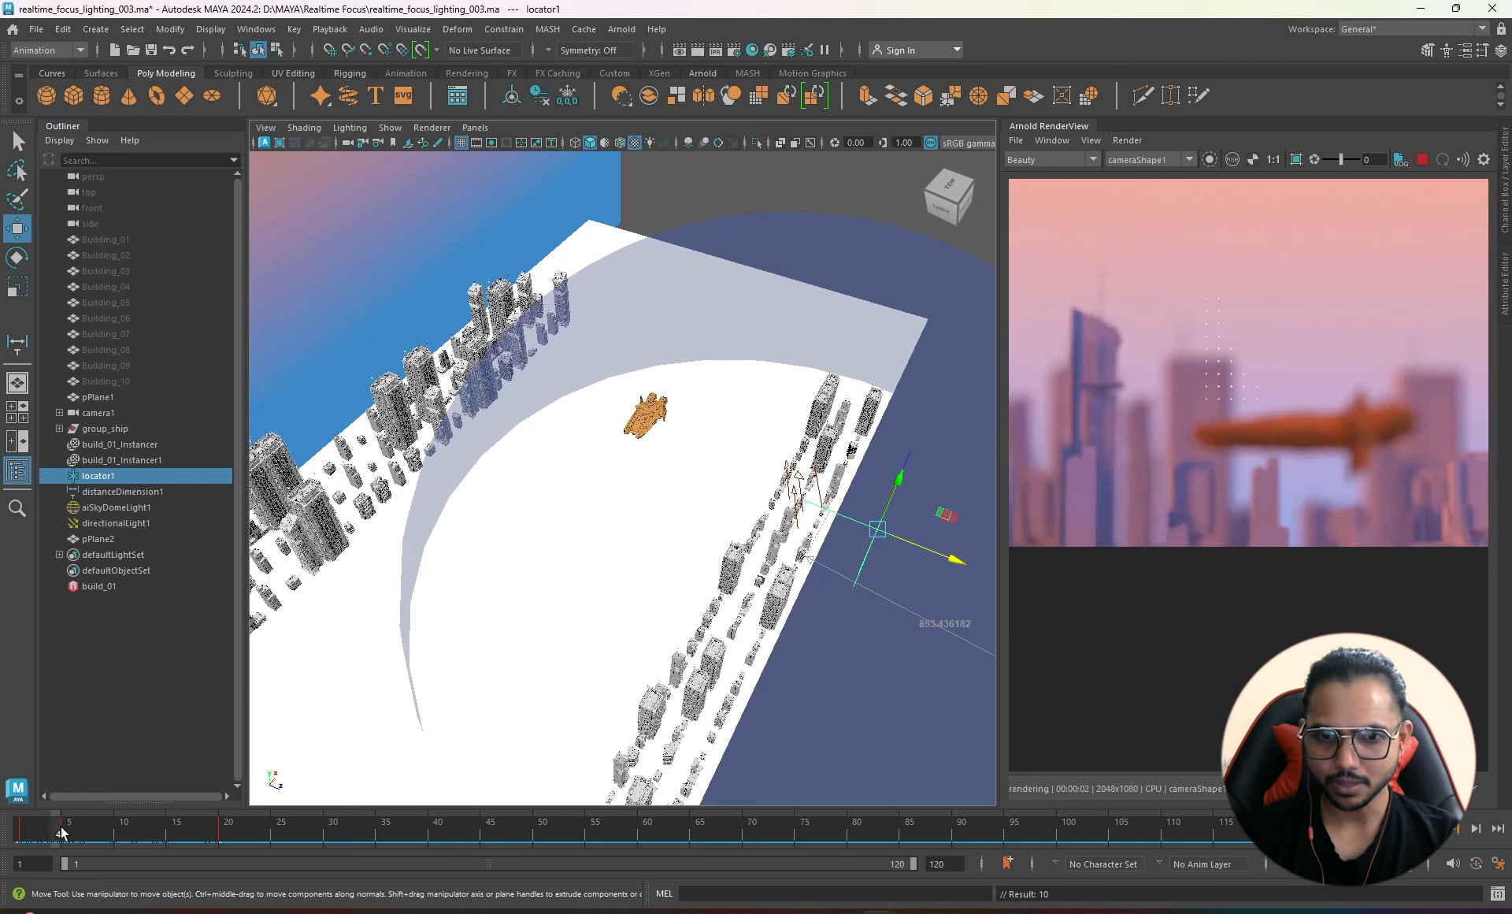
left_click_drag(62, 834, 74, 830)
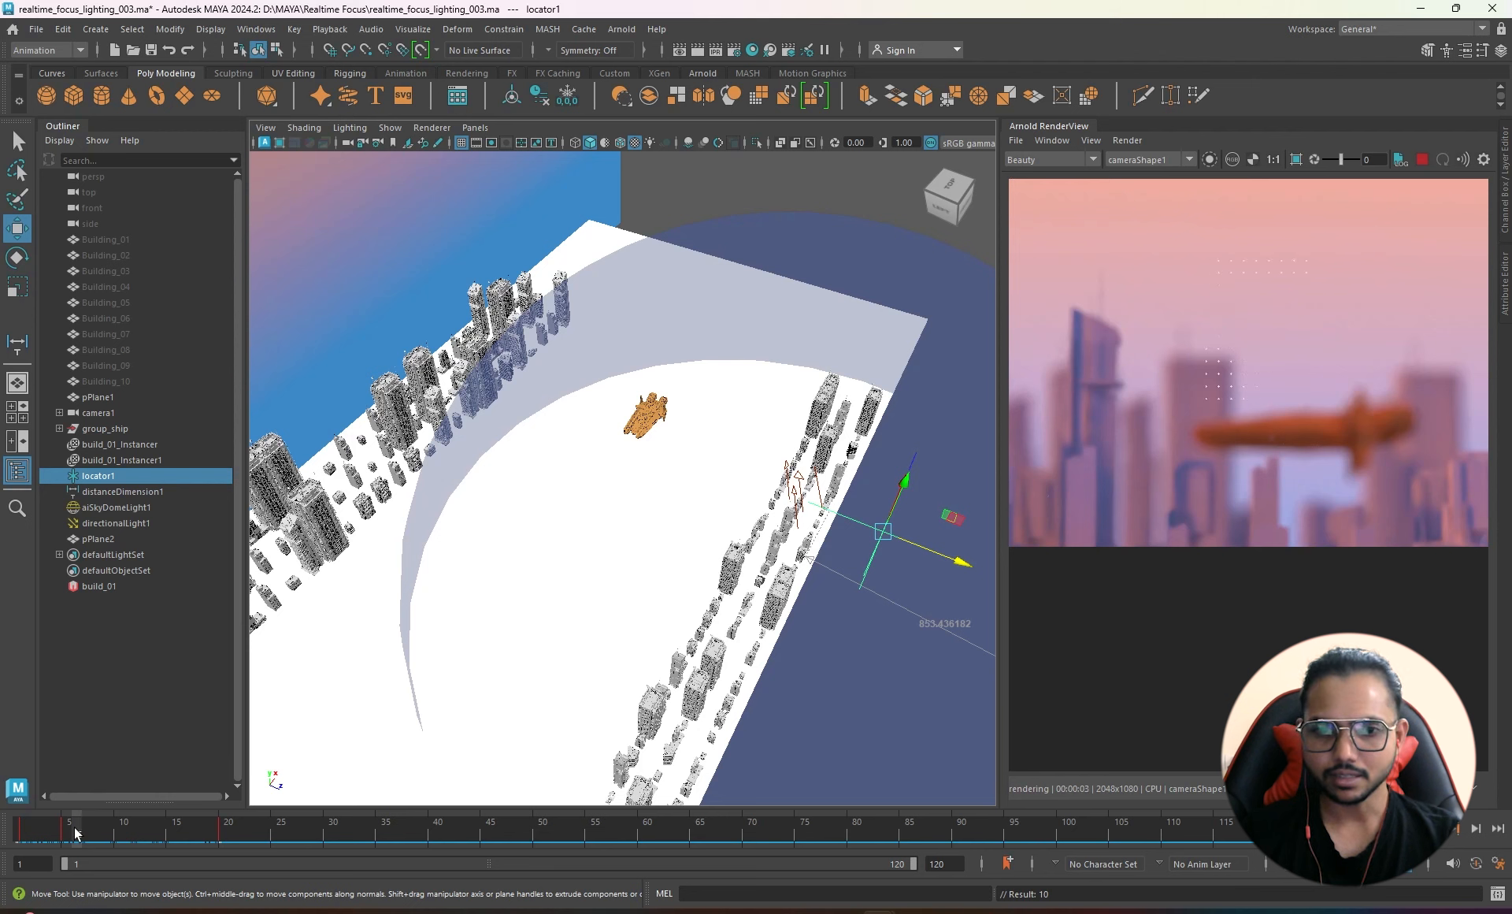
left_click_drag(75, 830, 220, 835)
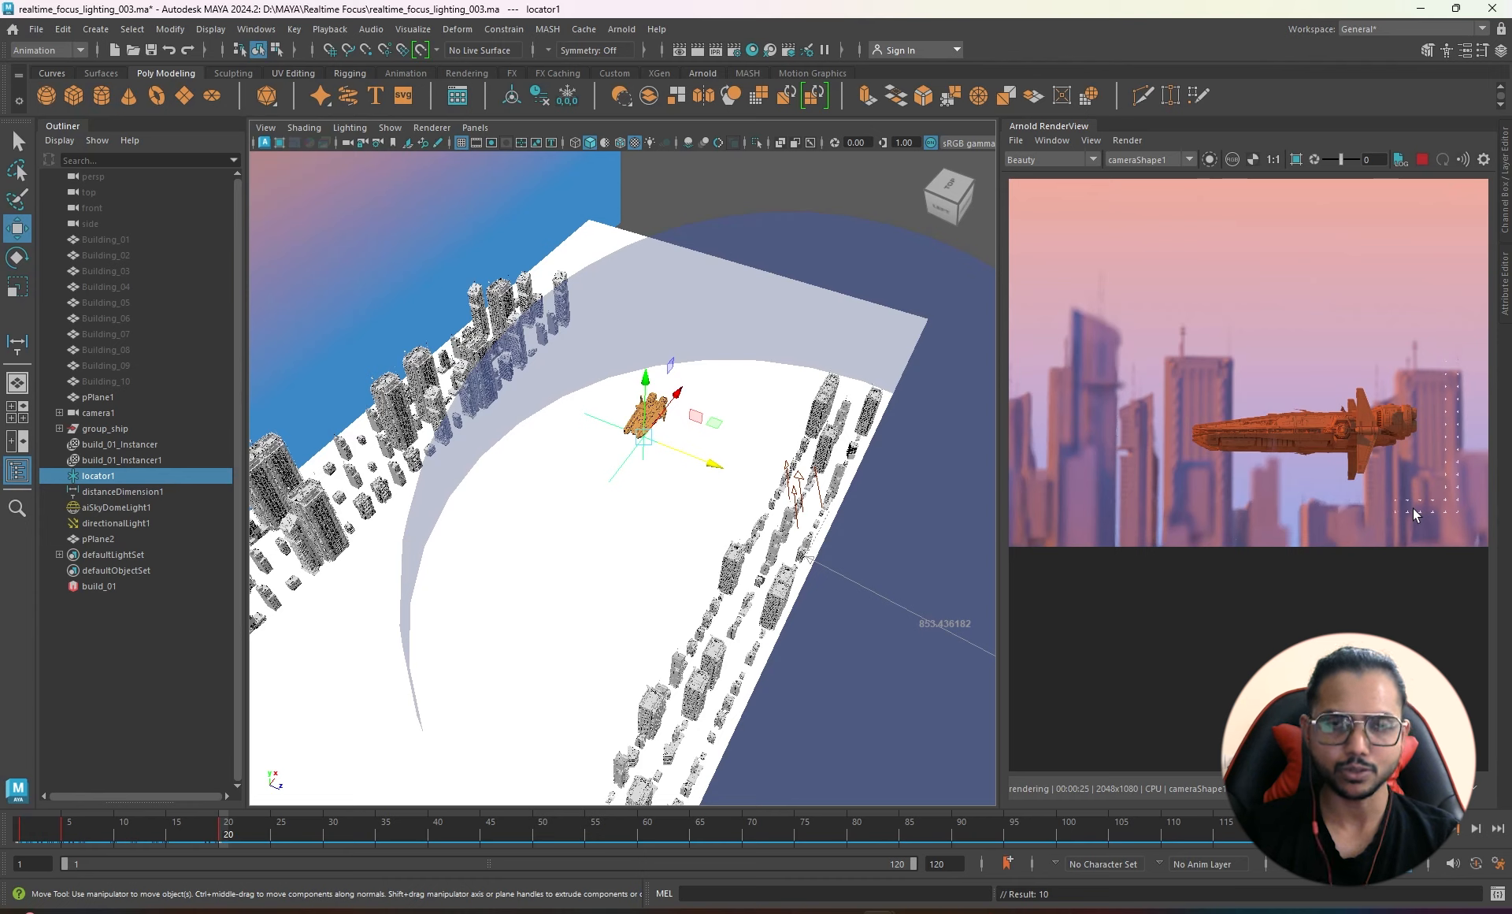
mouse_move(1023, 909)
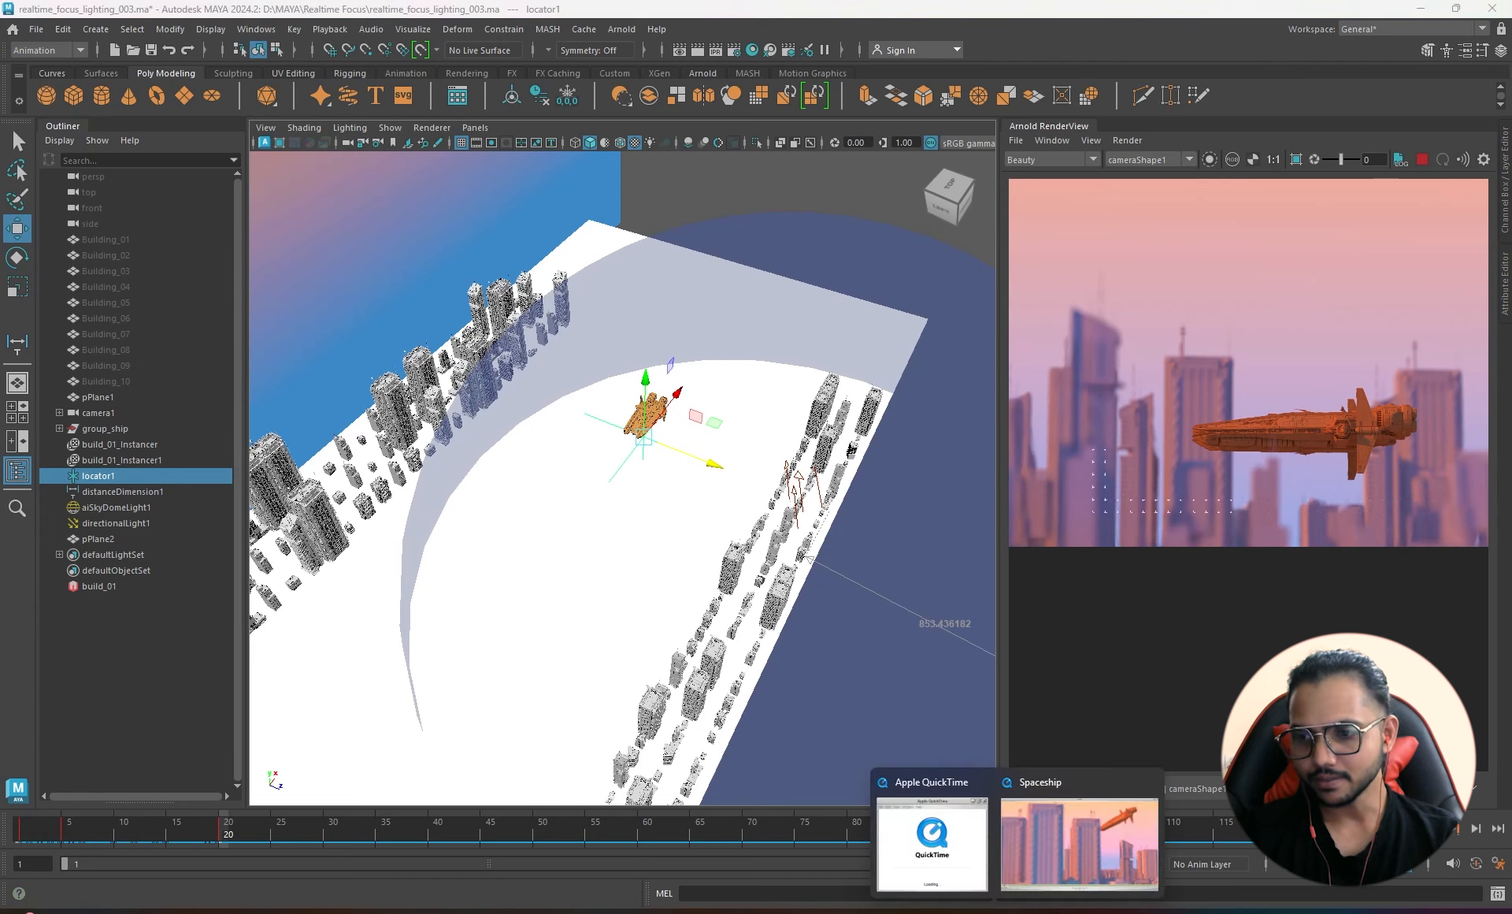
left_click(1062, 842)
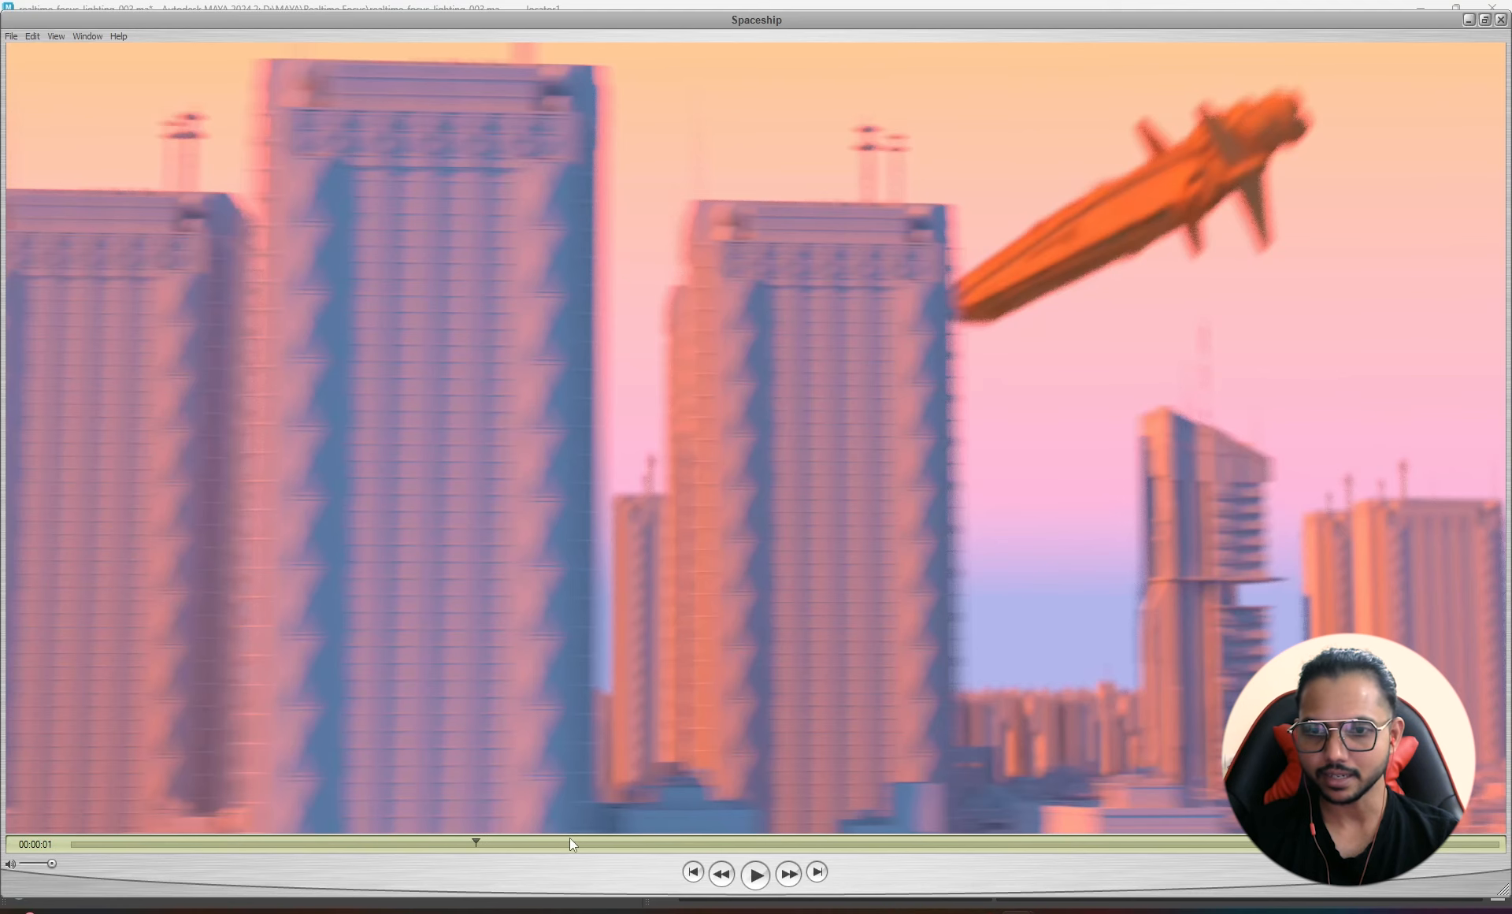
left_click_drag(570, 839, 1156, 863)
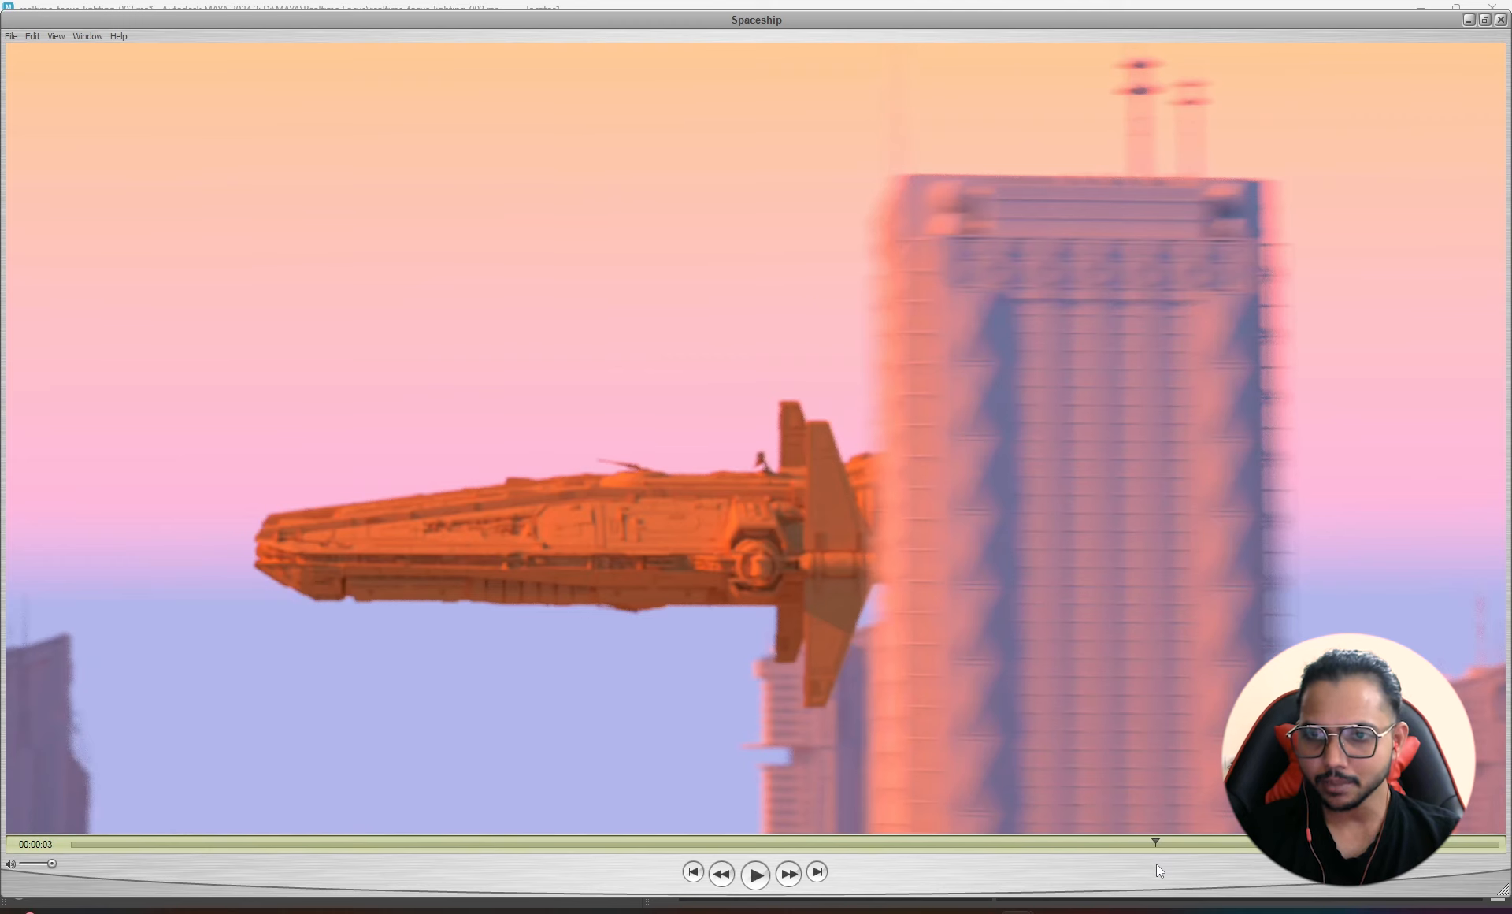
mouse_move(1156, 862)
left_mouse_down()
mouse_move(1213, 855)
mouse_move(1163, 852)
left_mouse_up()
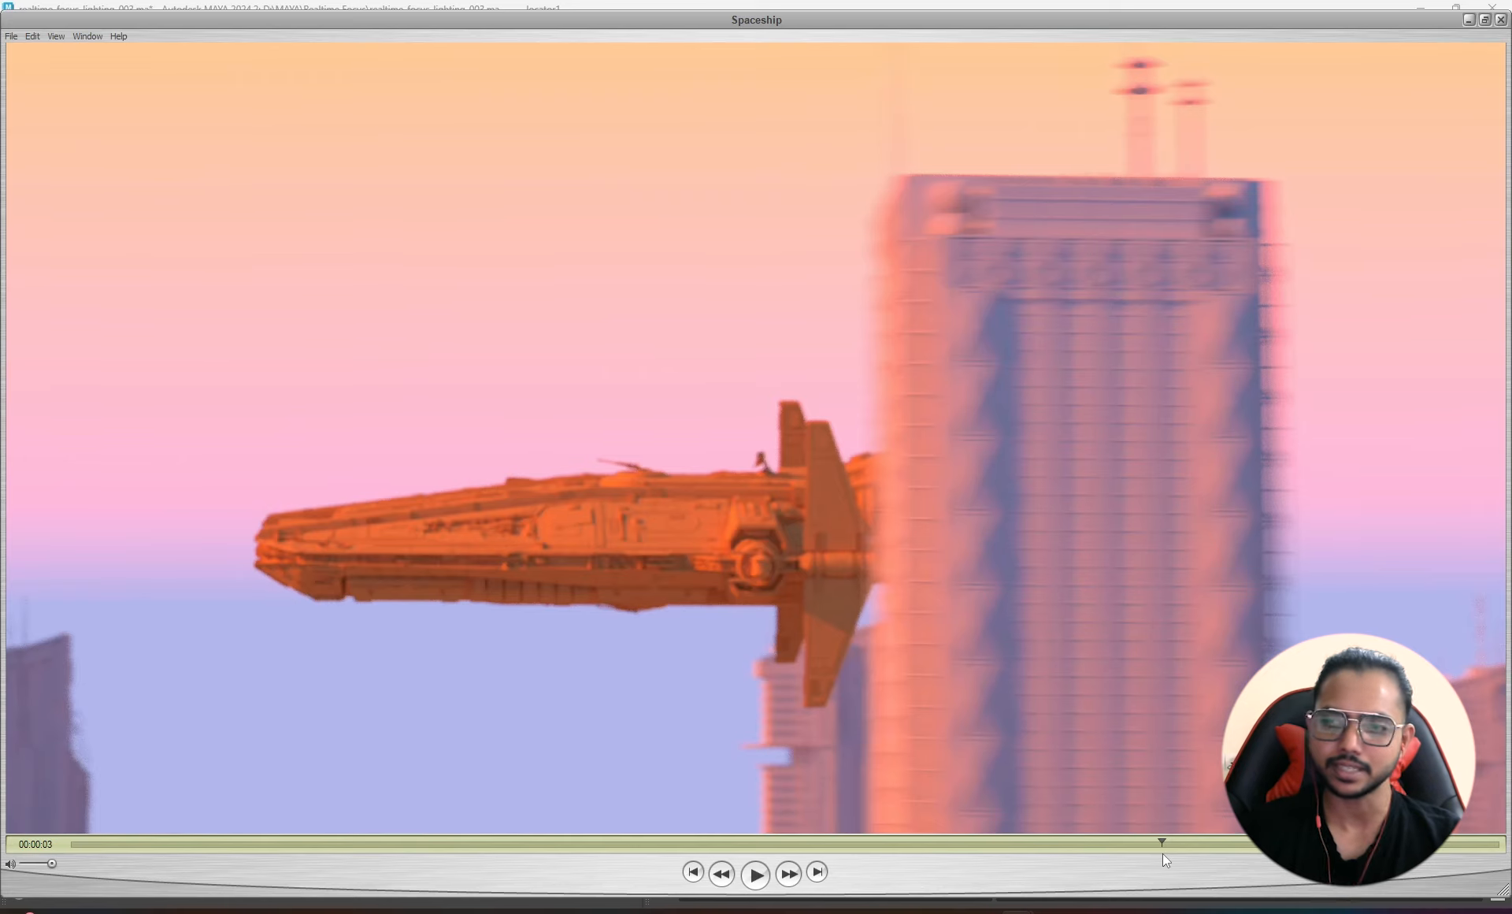
left_click_drag(1166, 853, 1327, 844)
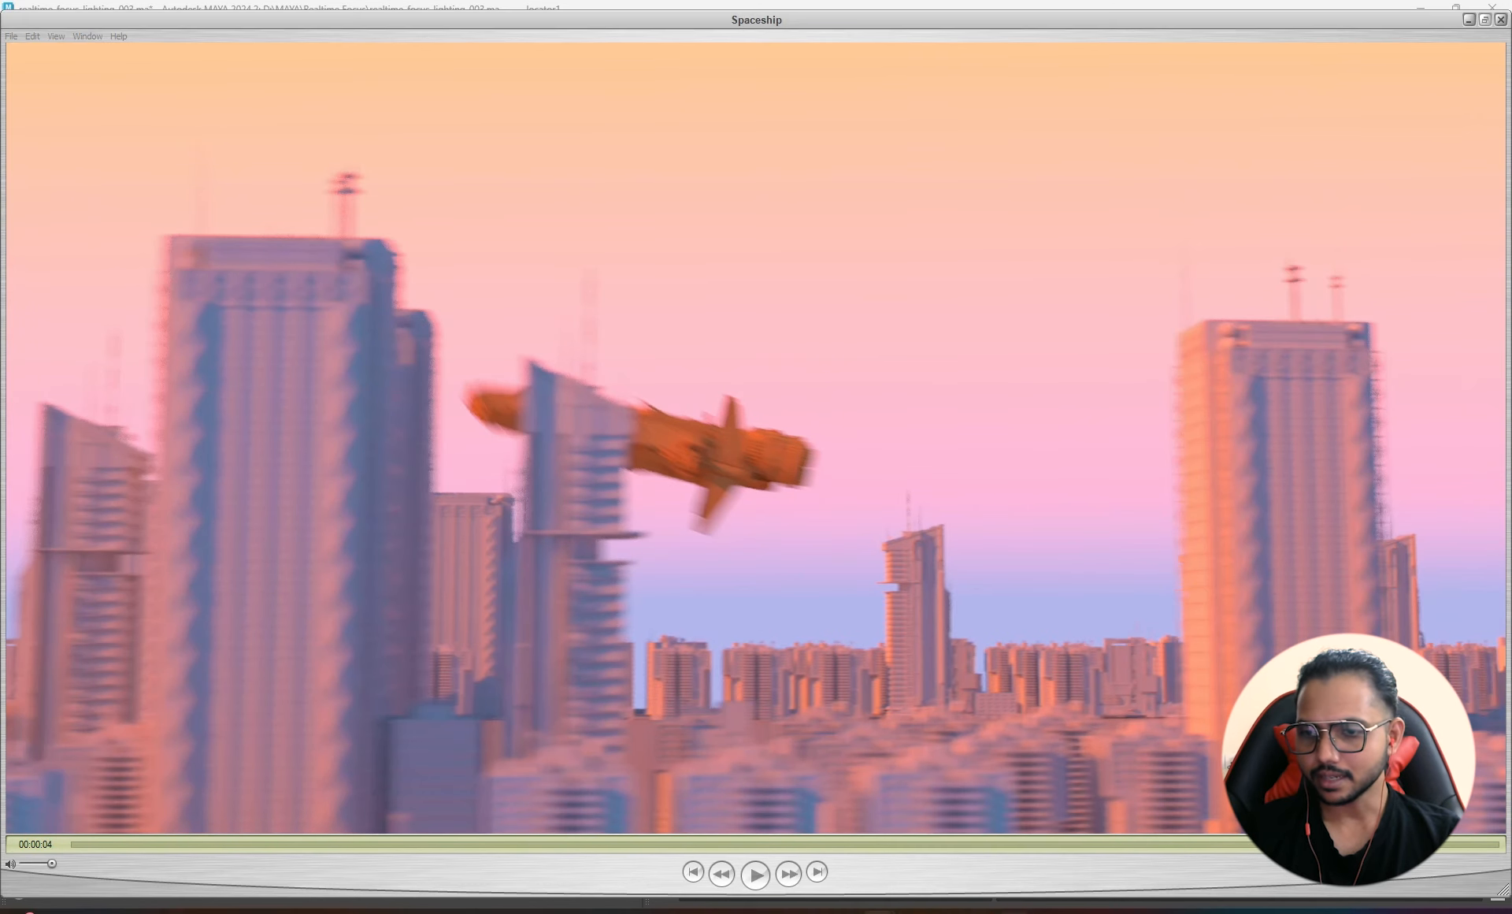
mouse_move(904, 904)
left_click(925, 855)
mouse_move(696, 533)
left_mouse_down("alt")
mouse_move(723, 516)
mouse_move(700, 528)
left_mouse_up("alt")
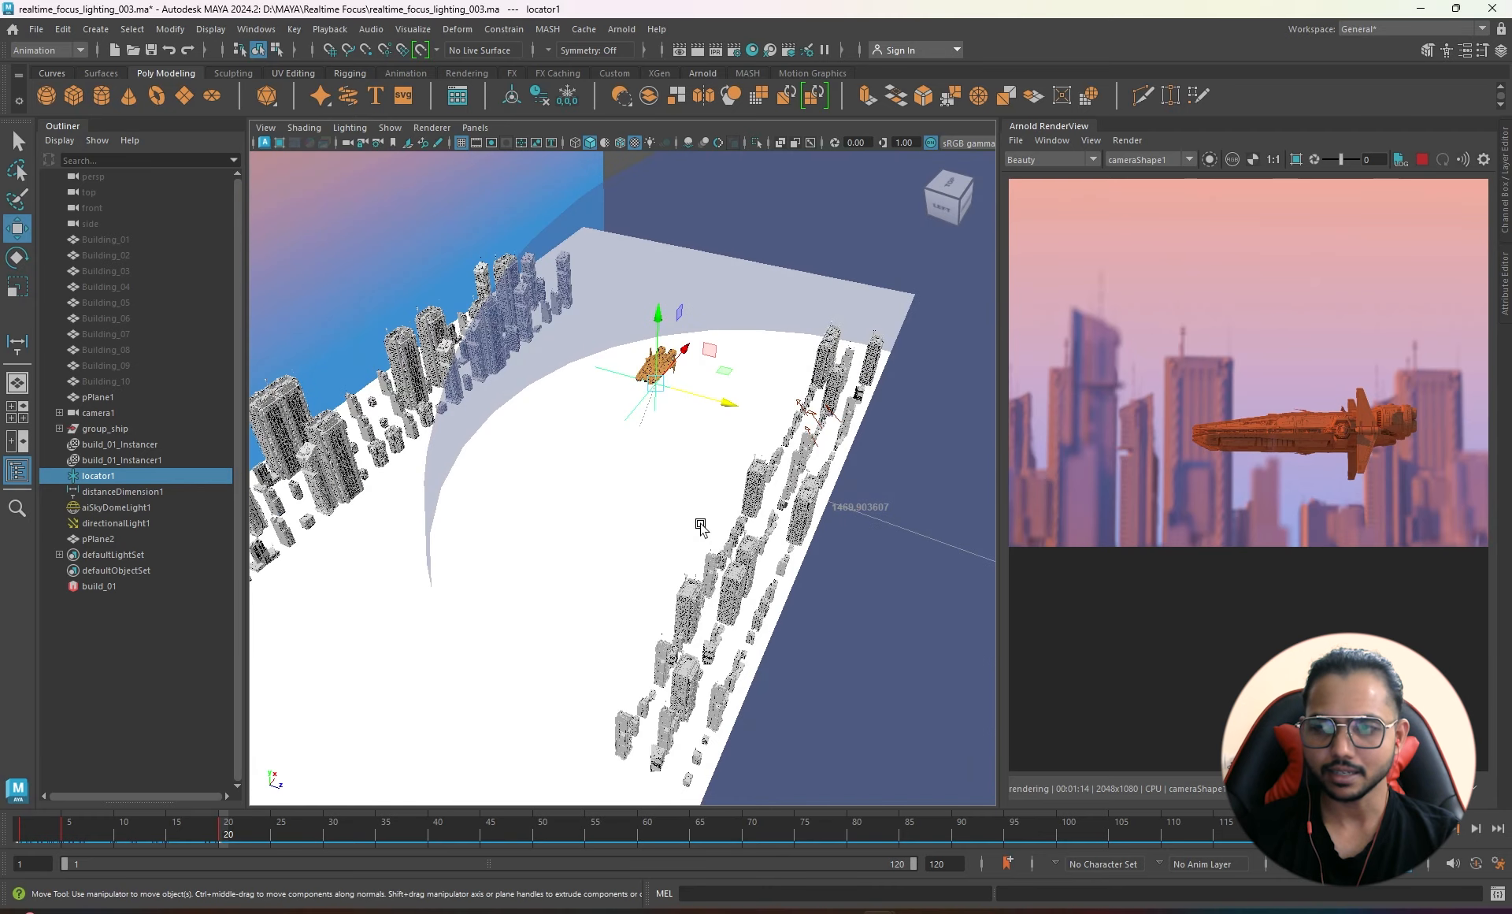